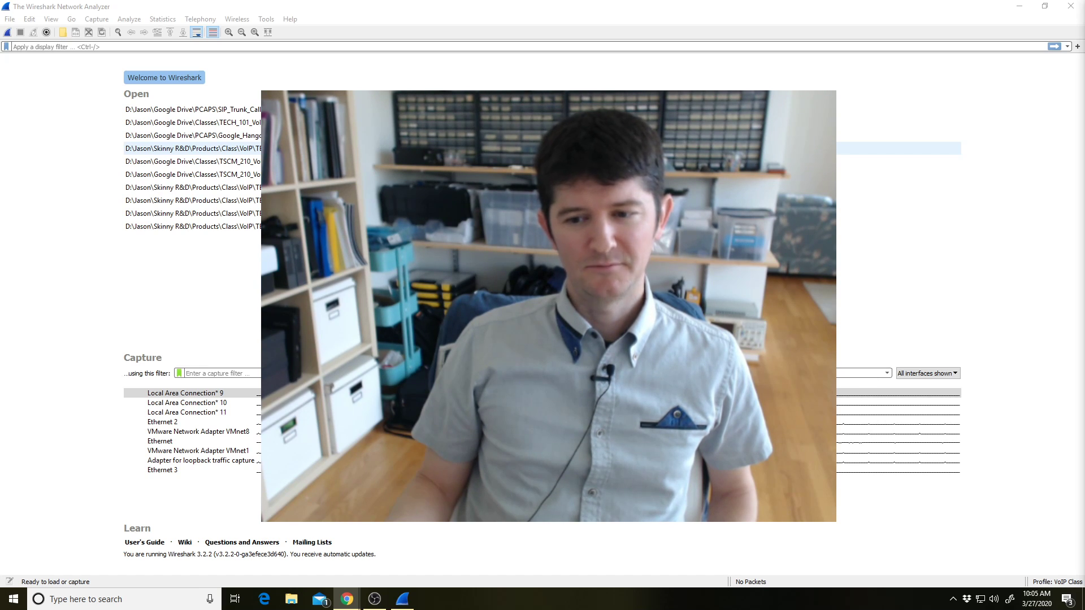
Switch the configuration profile to Default
left_click(1072, 584)
left_click(1036, 515)
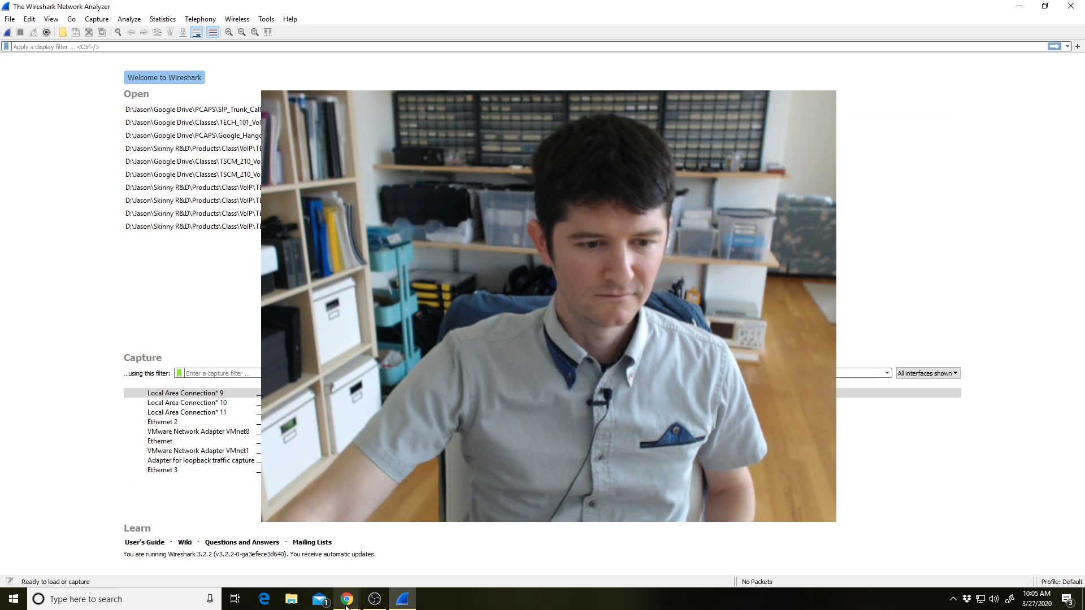
Switch to Chrome to view the Live Stream: Wireshark Fundamentals page, and return to Wireshark with the browser minimized
left_click(343, 567)
left_click(197, 30)
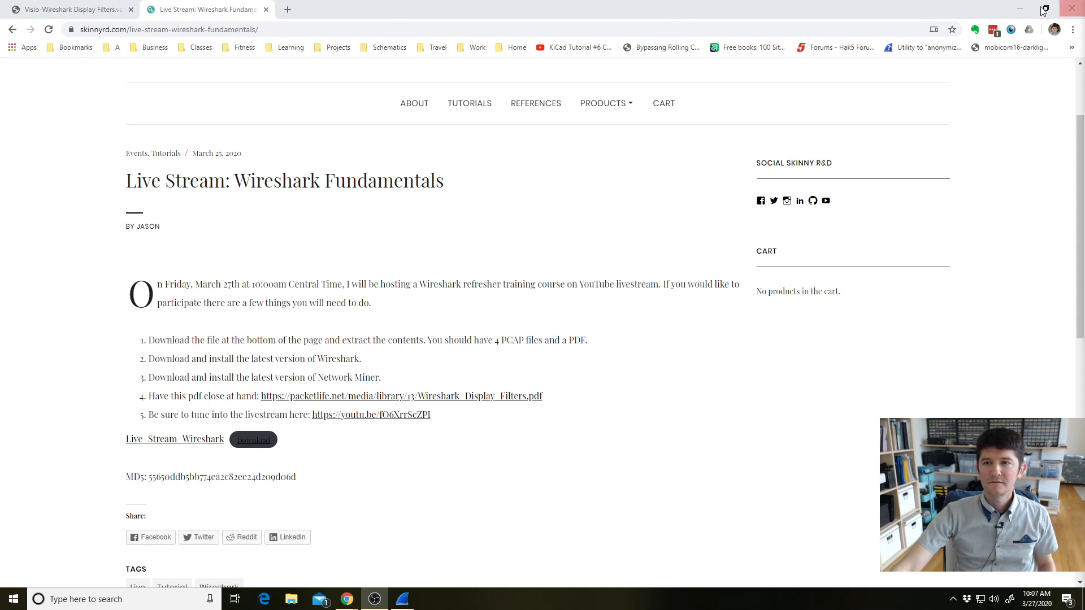
left_click(1020, 8)
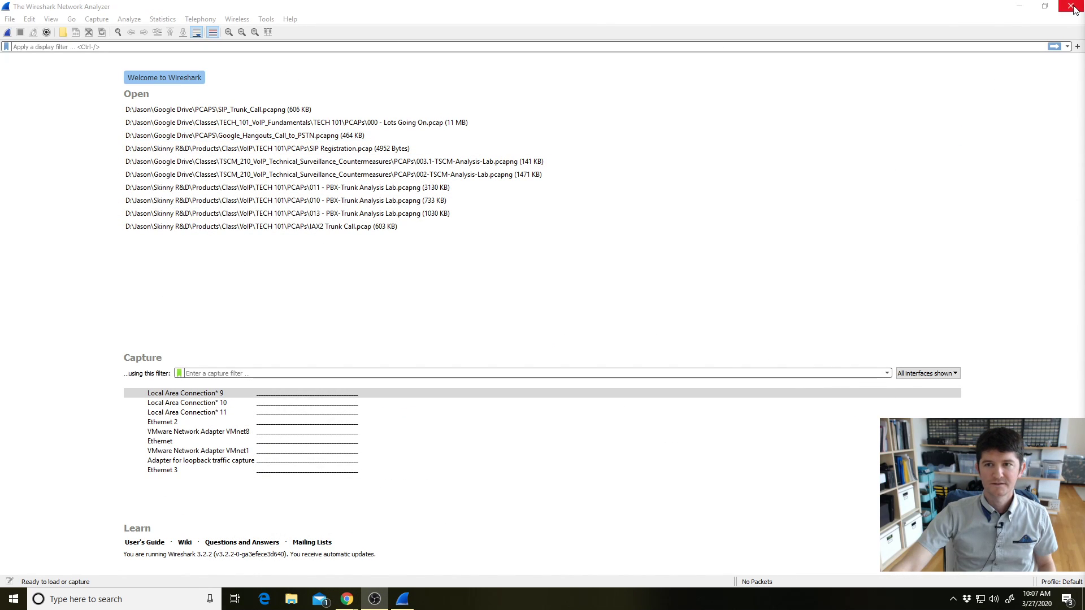
left_click(1020, 8)
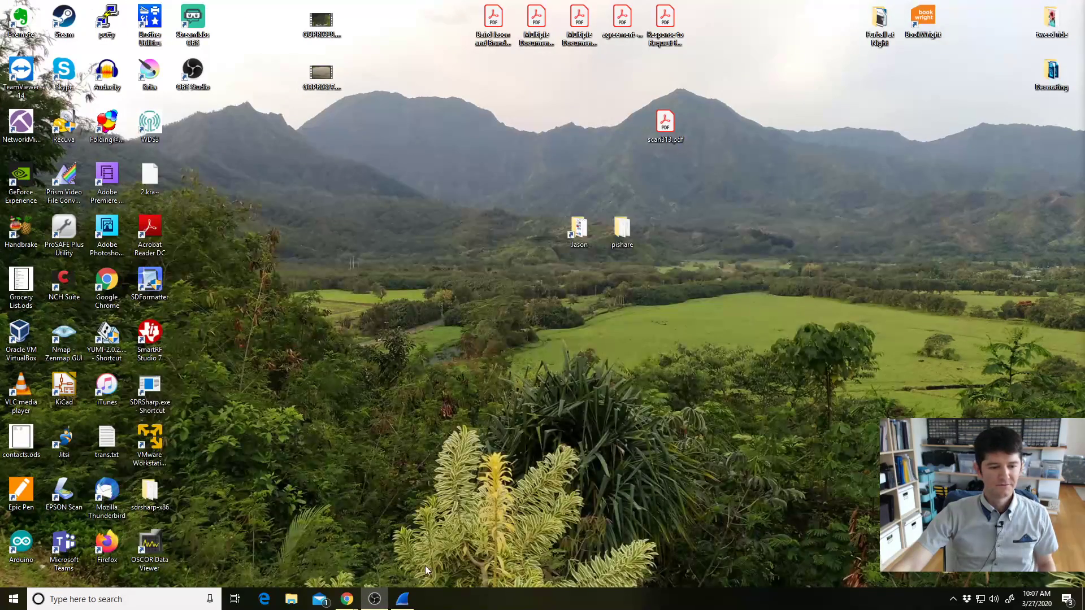
mouse_move(409, 604)
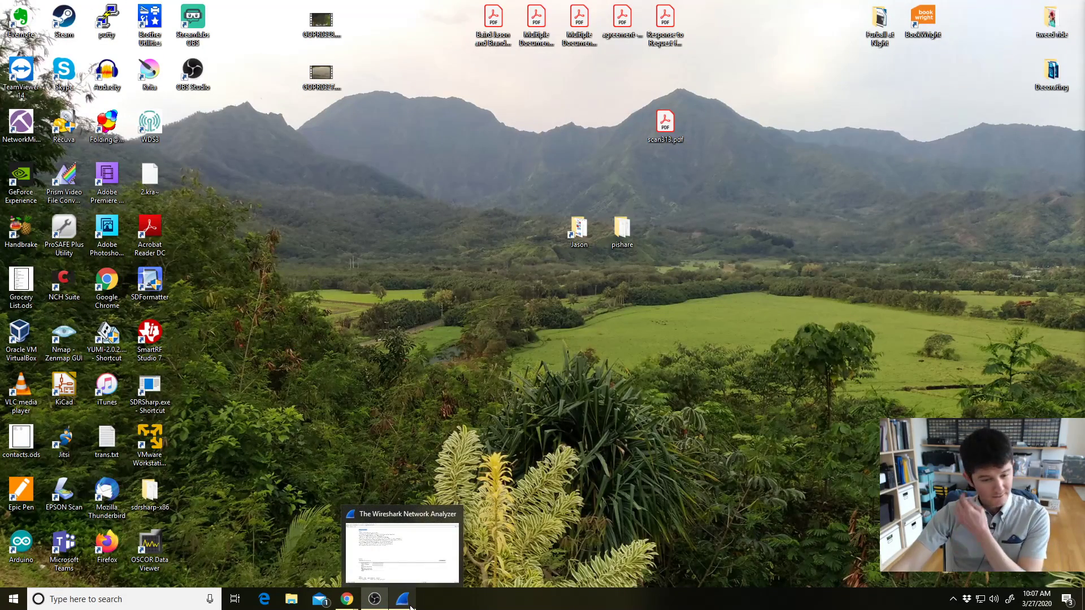
left_click(410, 603)
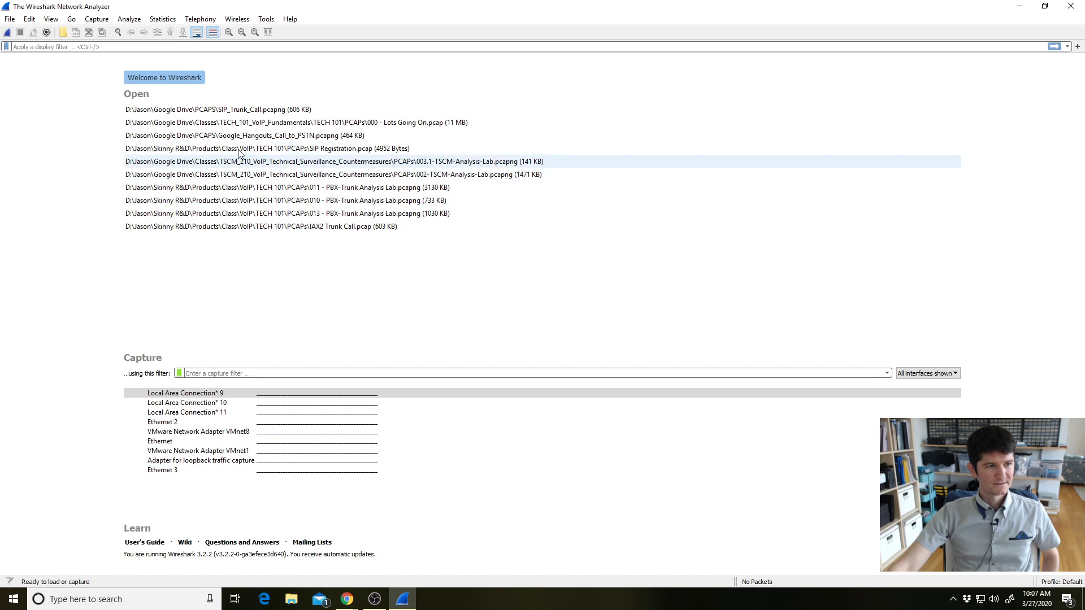
Close Wireshark and relaunch it by searching Windows for wireshark
left_click(1064, 11)
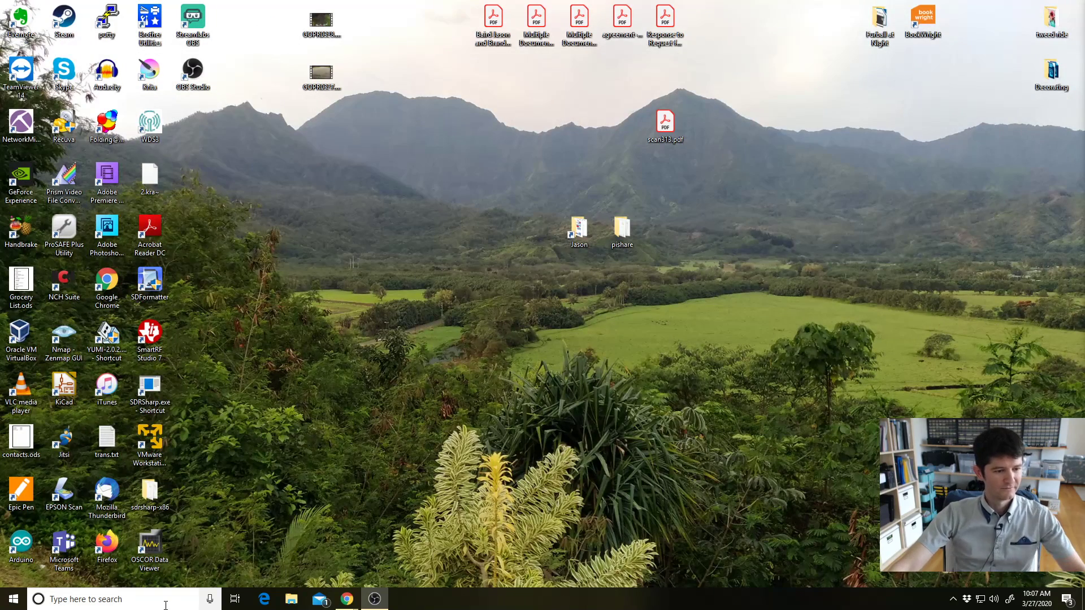
left_click(84, 599)
left_click(400, 188)
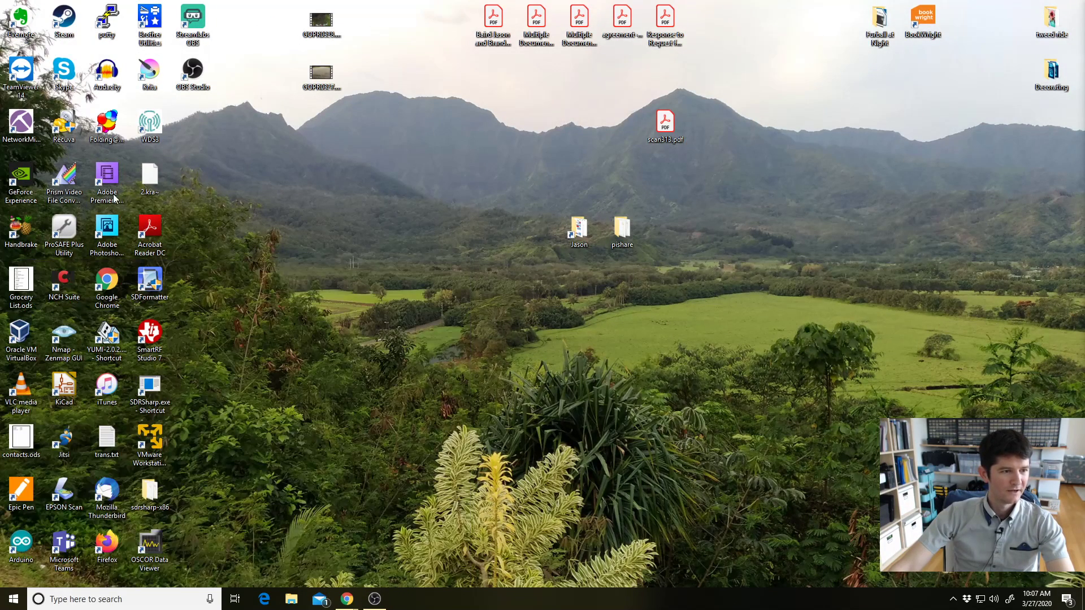
left_click(14, 599)
scroll(97, 475, "down", 10)
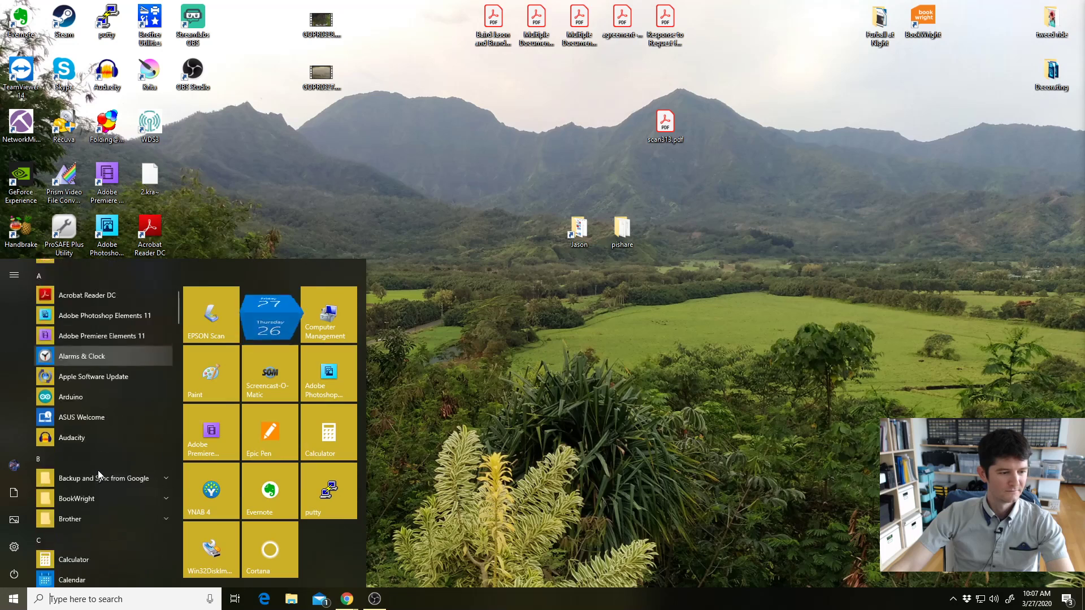
left_click(90, 600)
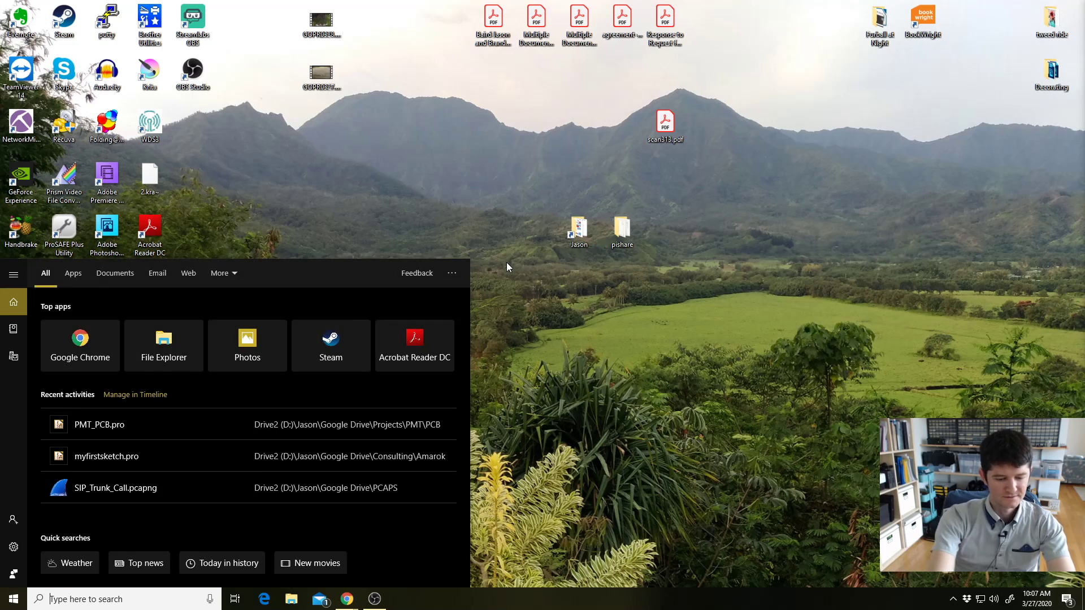
type("wireshark")
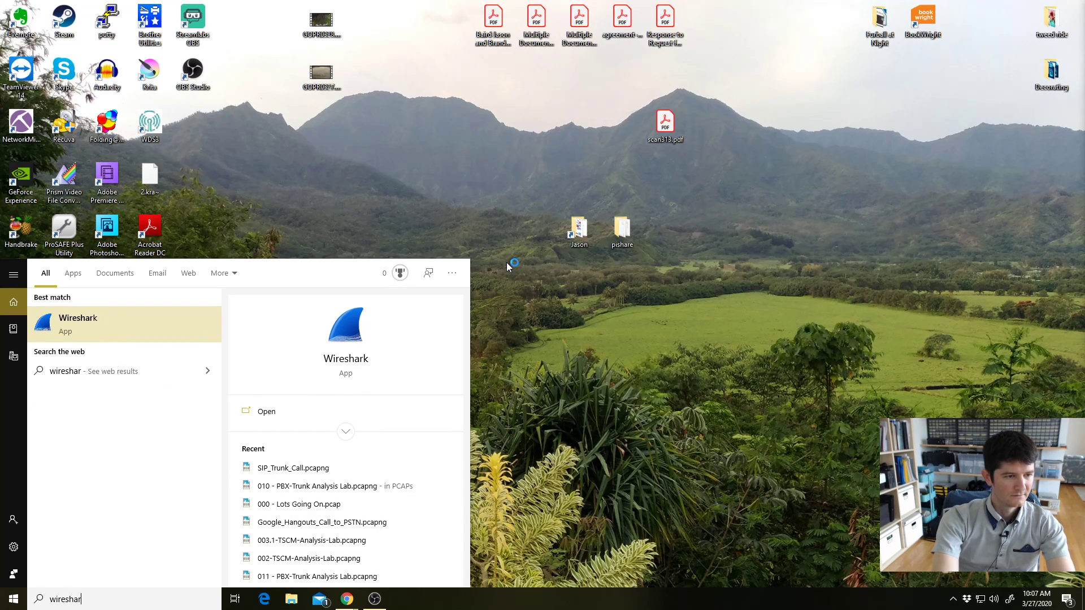
key("Return")
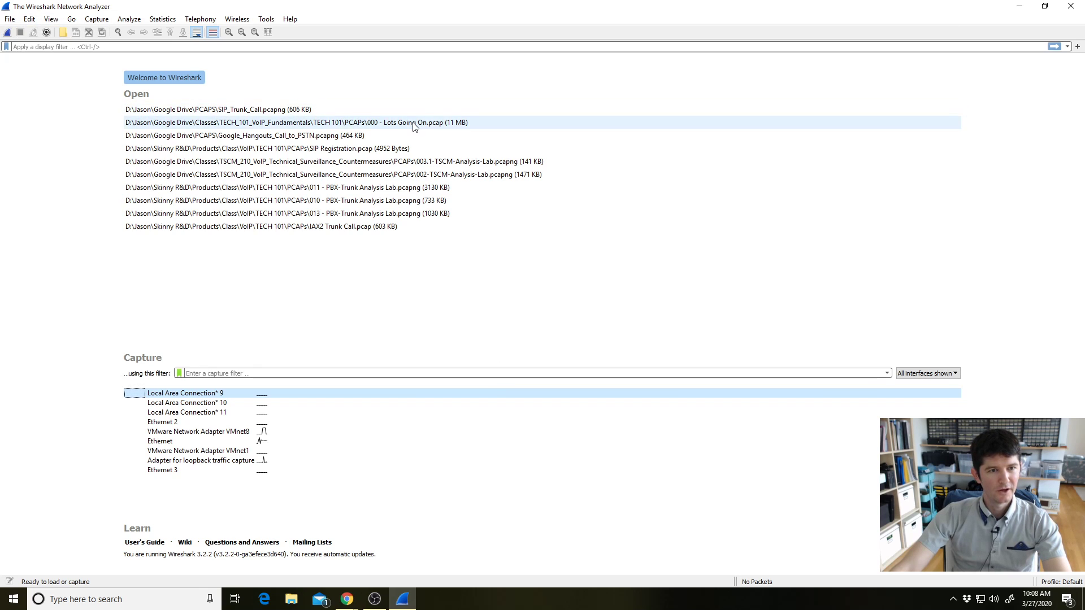
Open the capture file "000 - Lots Going On.pcap" from the PCAPS folder
left_click(9, 19)
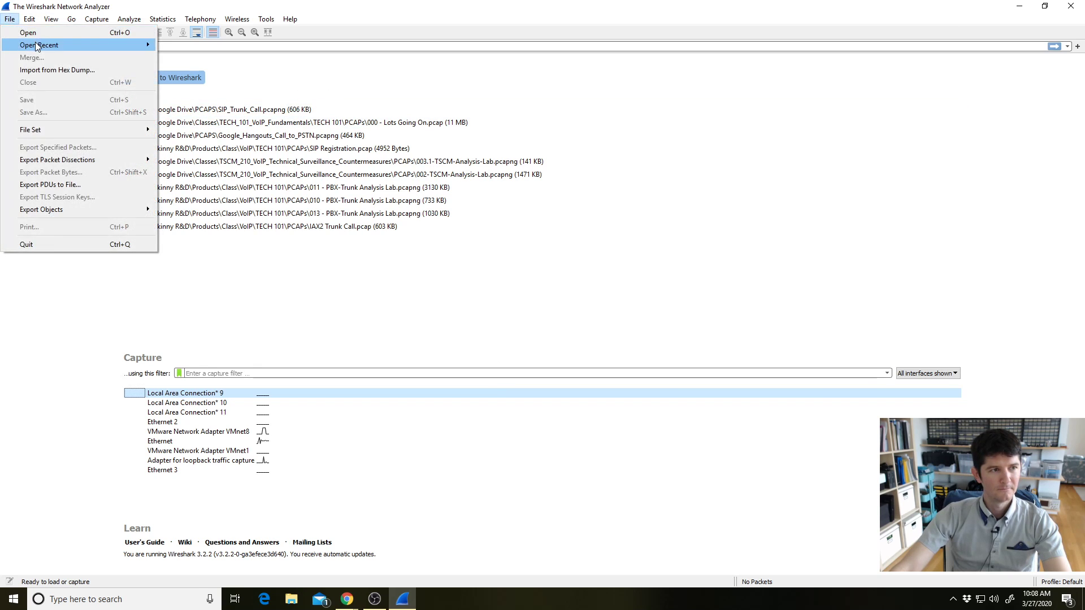
left_click(34, 32)
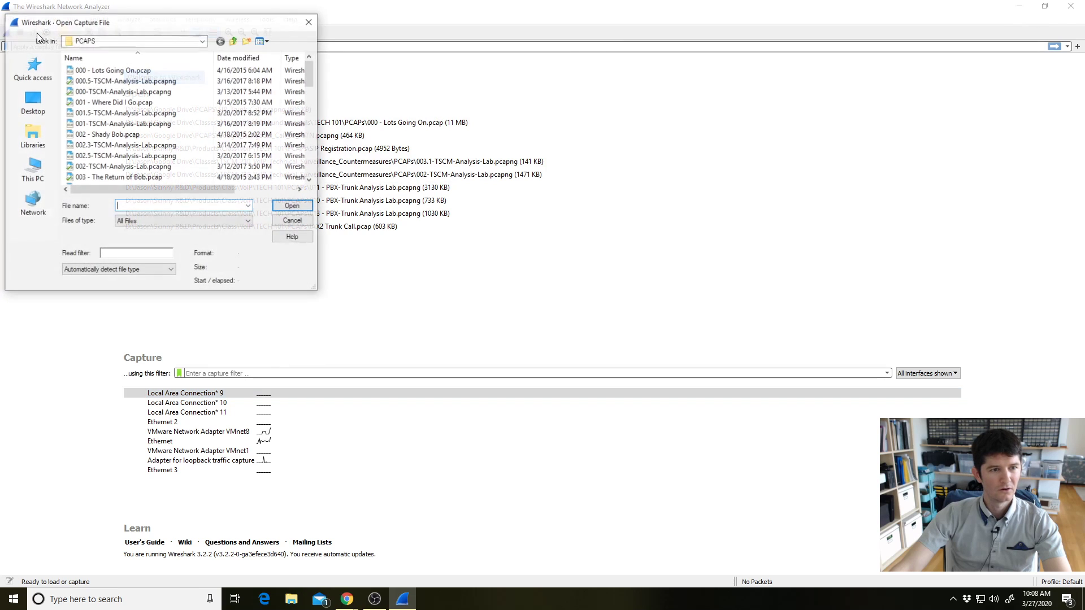
left_click(185, 74)
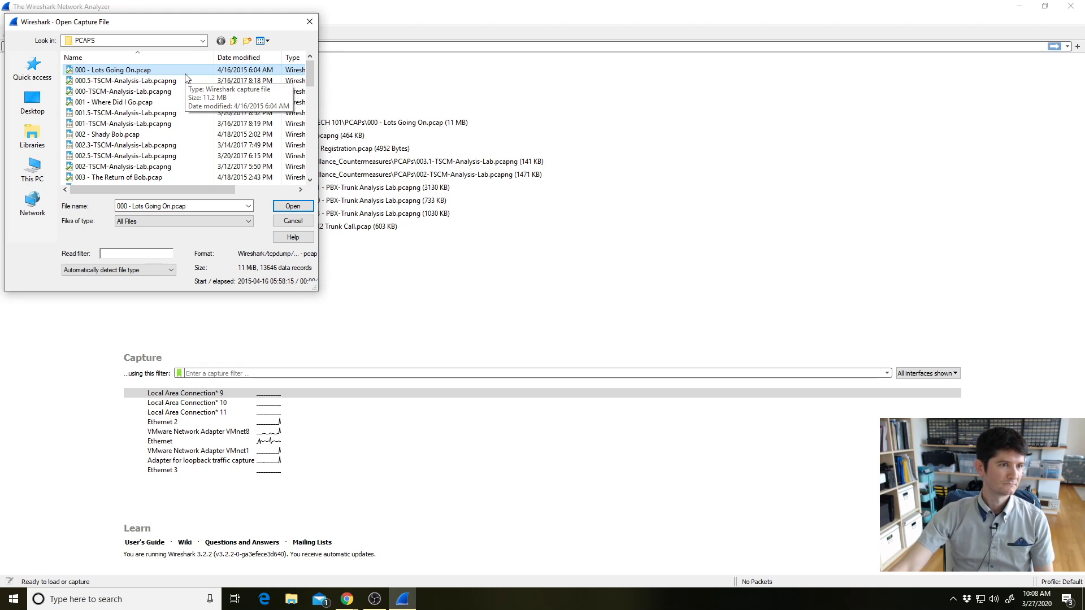
double_click(185, 74)
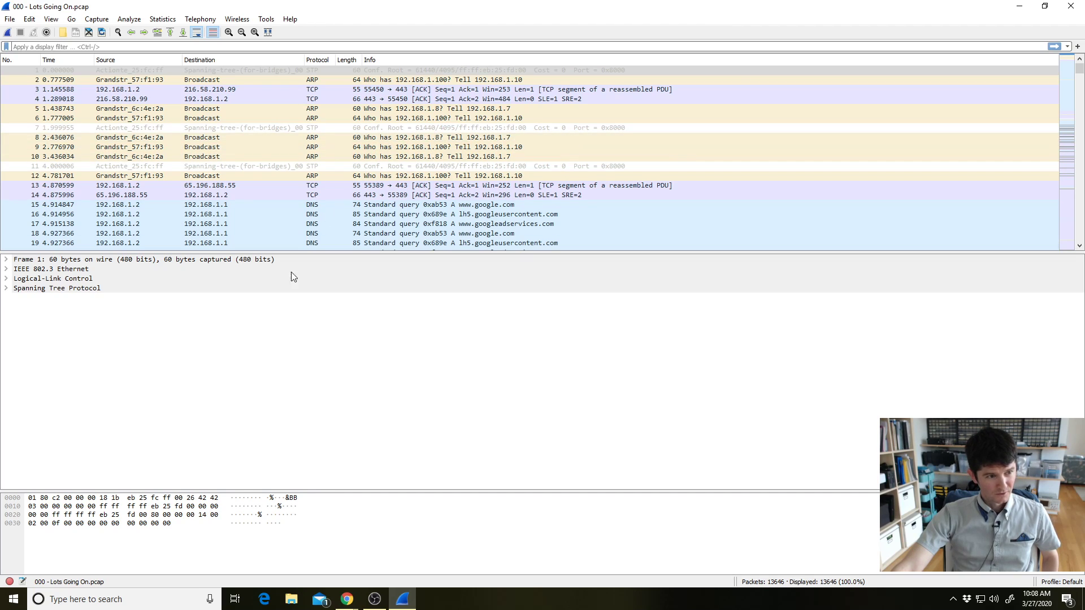
Enlarge the packet bytes pane and adjust the boundary between the packet list and packet details panes
left_click_drag(428, 490, 453, 443)
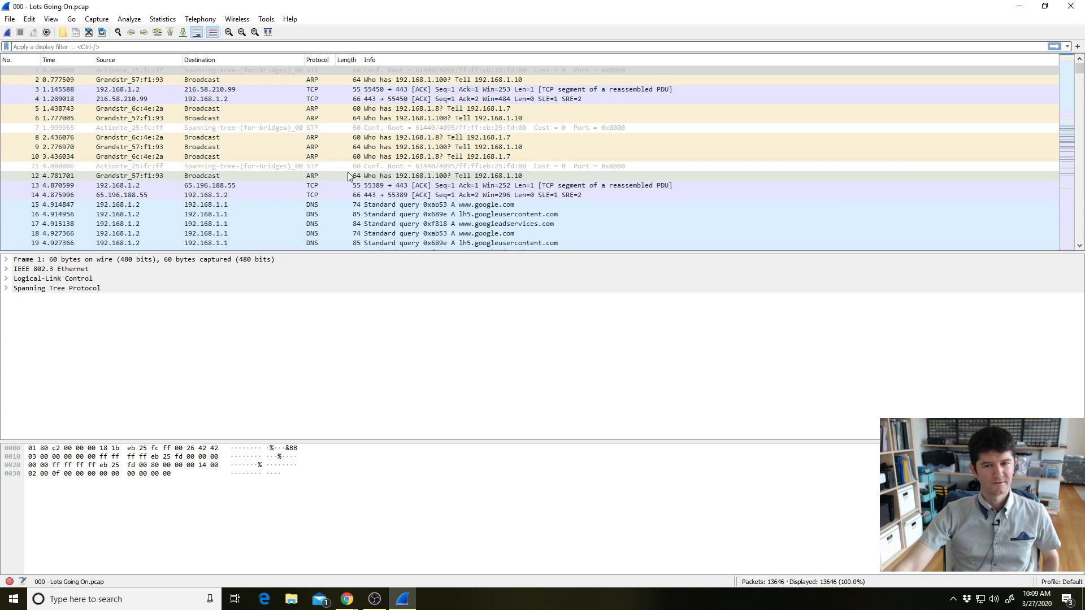
left_click_drag(532, 252, 532, 274)
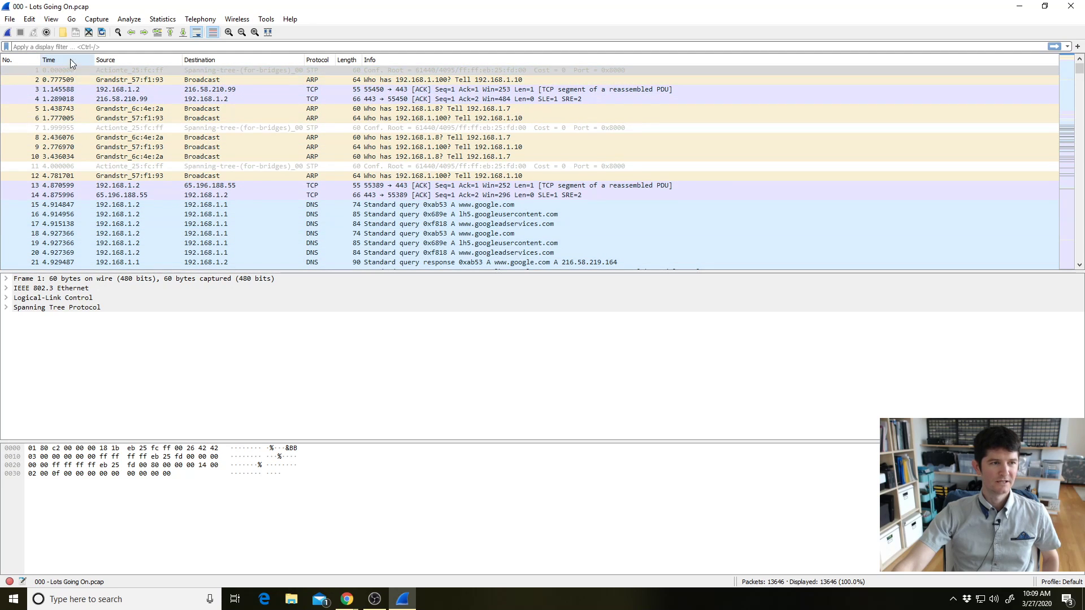
left_click(79, 72)
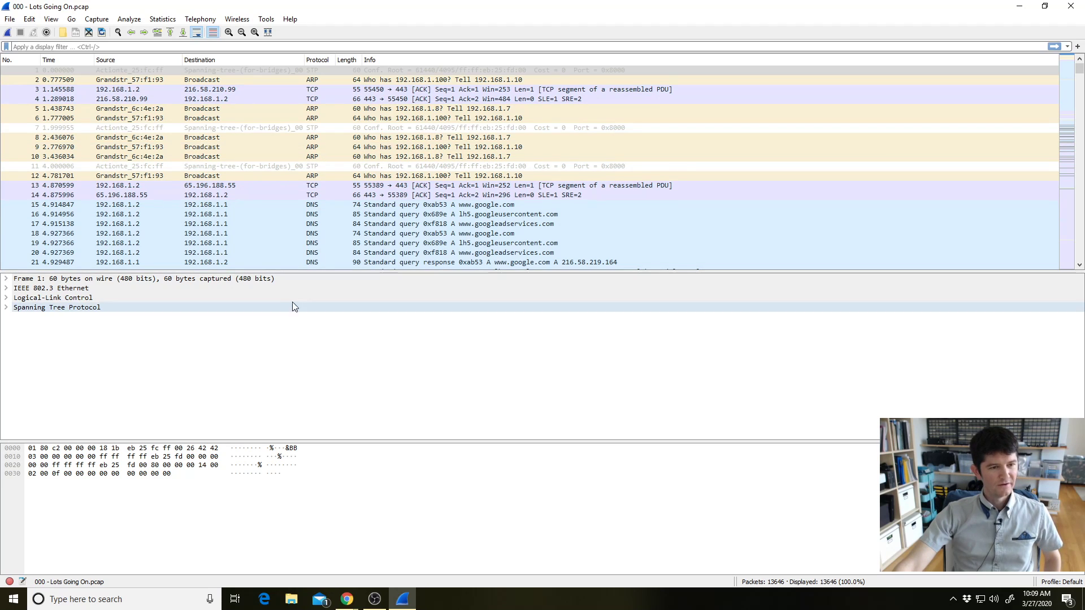
left_click_drag(307, 271, 312, 253)
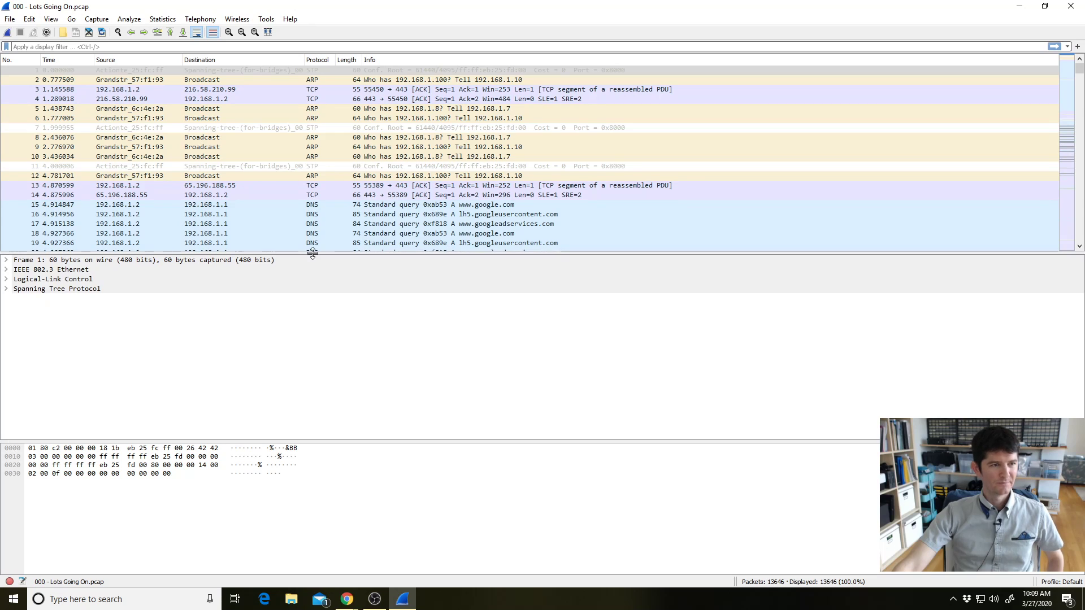
Select packet 3 and briefly expand and collapse its protocol layers, including Internet Protocol Version 4 and Transmission Control Protocol
left_click(215, 79)
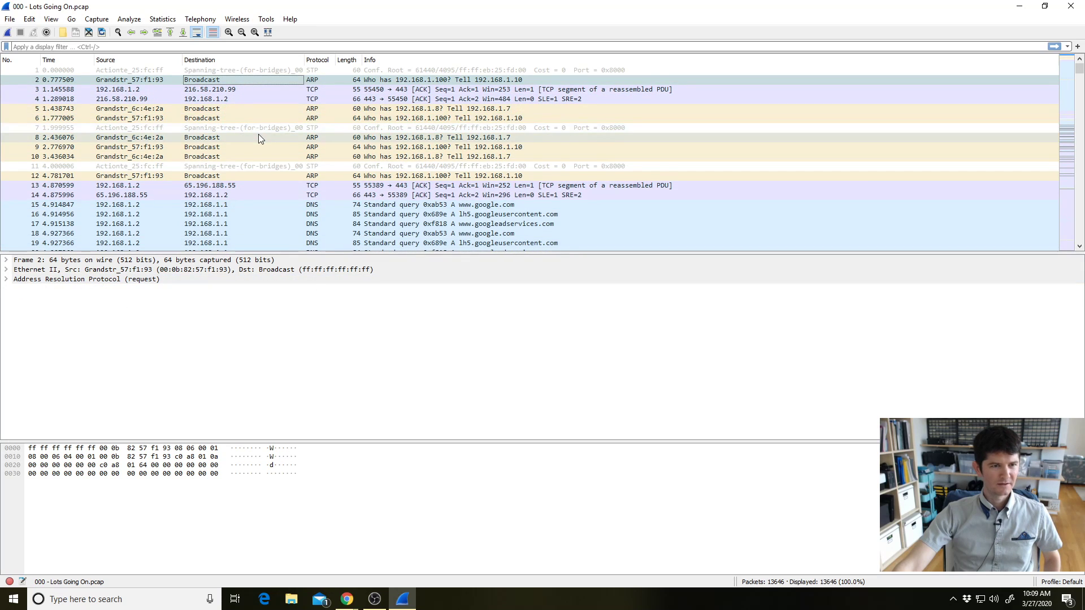
left_click(267, 89)
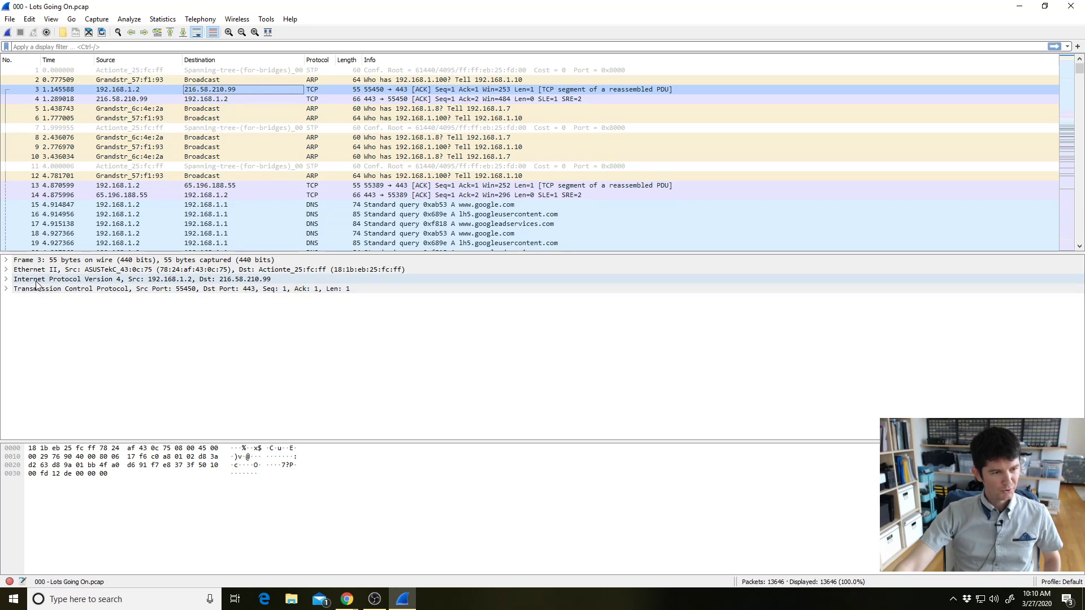
left_click(5, 289)
left_click(5, 279)
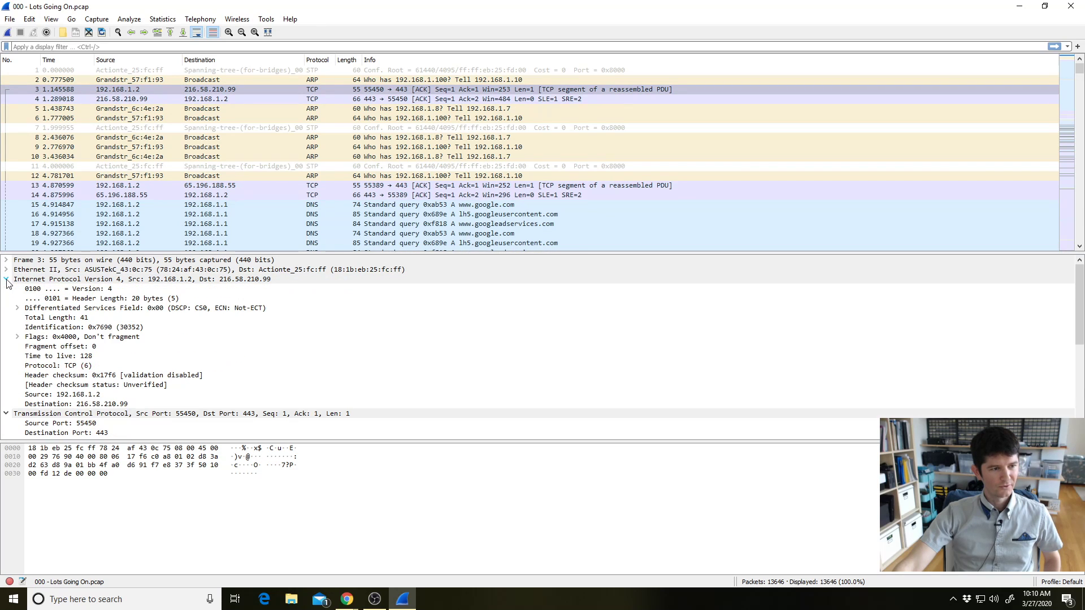
left_click(6, 270)
left_click(6, 270)
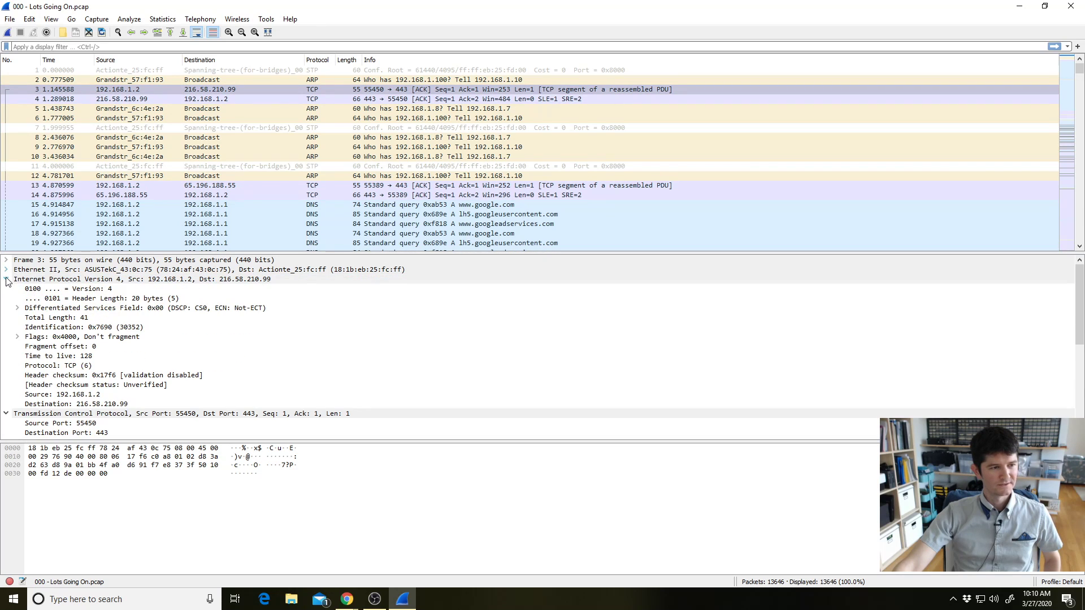
left_click(5, 279)
left_click(6, 289)
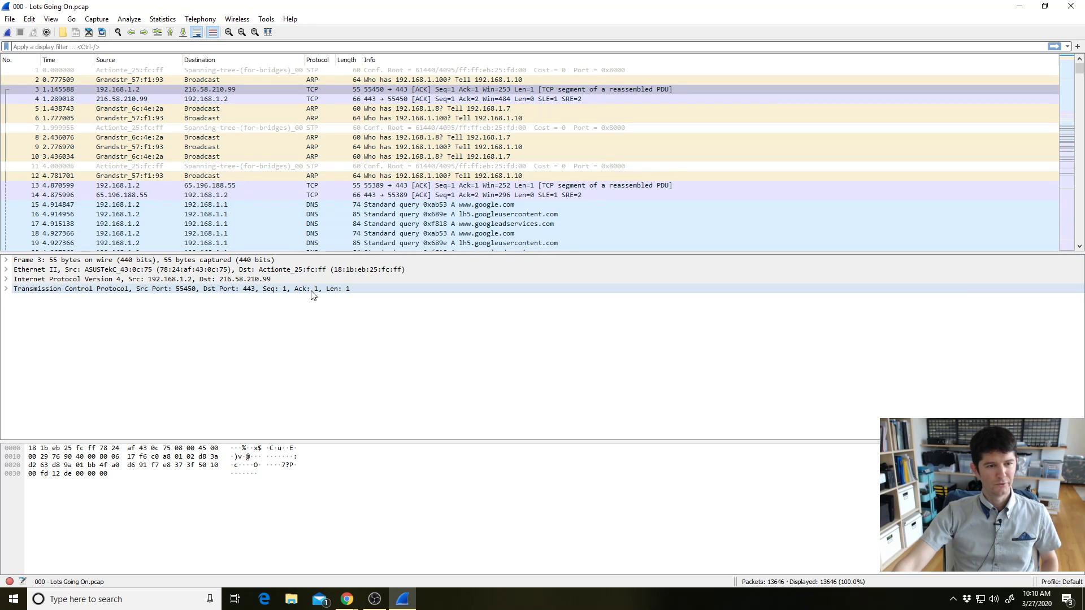
Examine packet 3's Transmission Control Protocol bytes and header fields, including ports, sequence numbers and flags, and collapse the layer
left_click(25, 291)
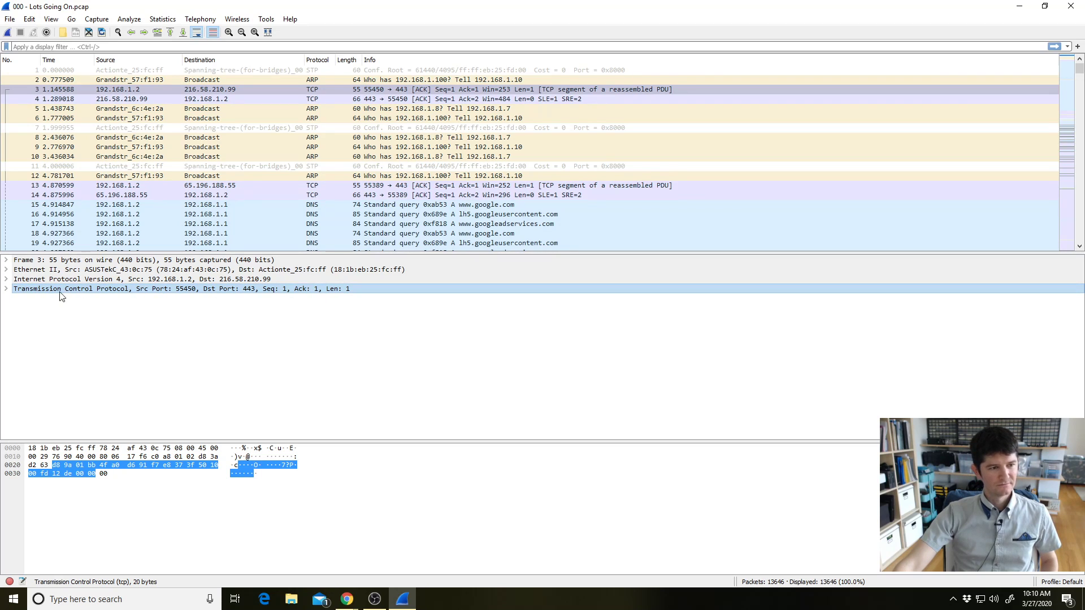
left_click(6, 289)
scroll(113, 337, "down", 3)
scroll(113, 339, "up", 3)
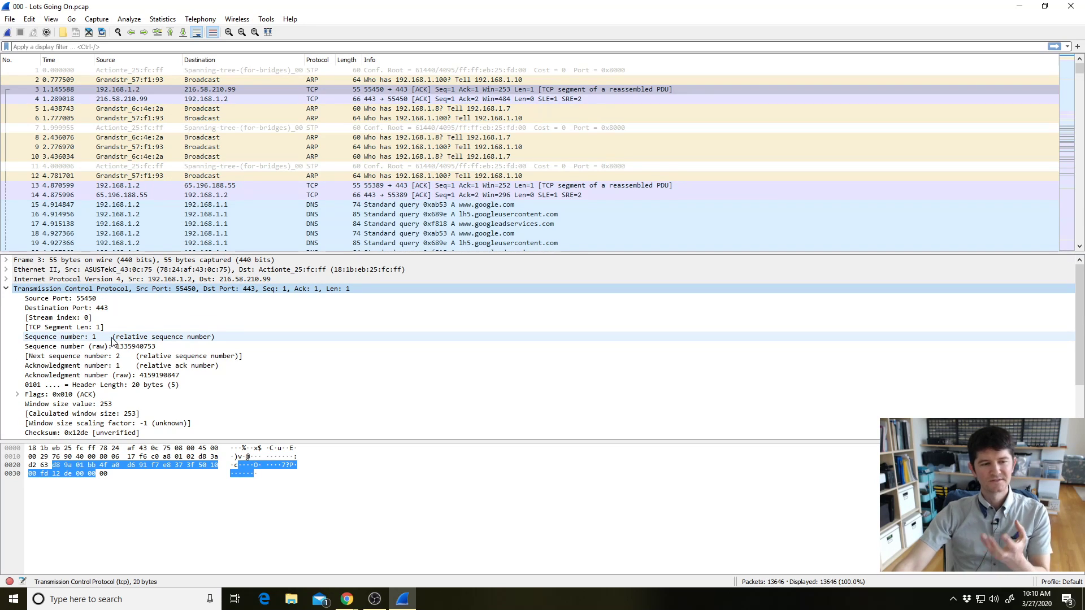
scroll(65, 327, "down", 3)
scroll(65, 327, "up", 3)
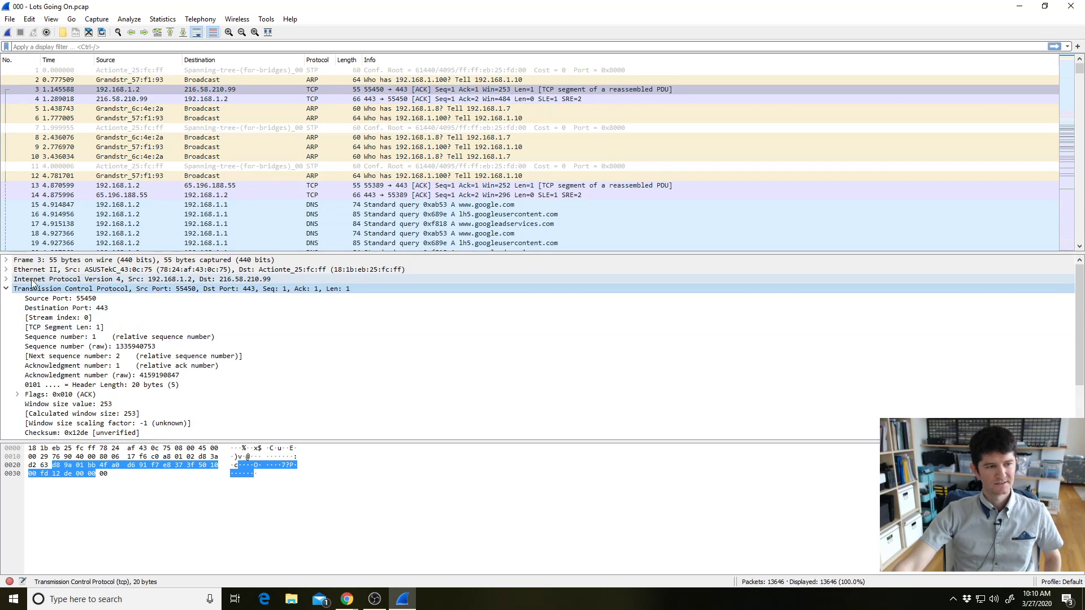
left_click(6, 289)
left_click(6, 289)
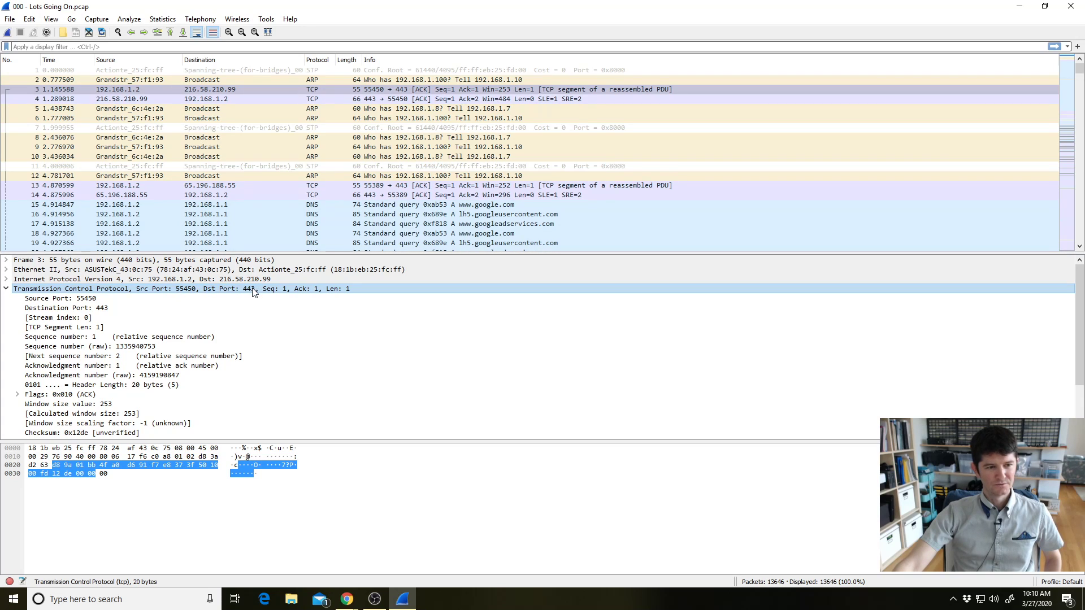
left_click(6, 288)
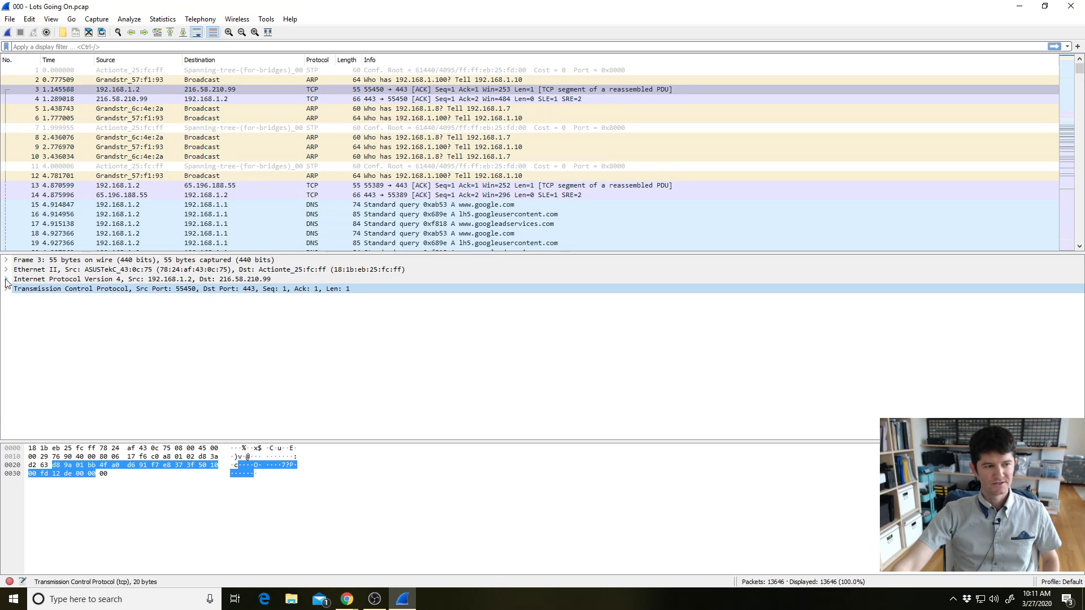
Examine packet 3's Internet Protocol Version 4 header fields and corresponding bytes, and collapse the layer
left_click(7, 279)
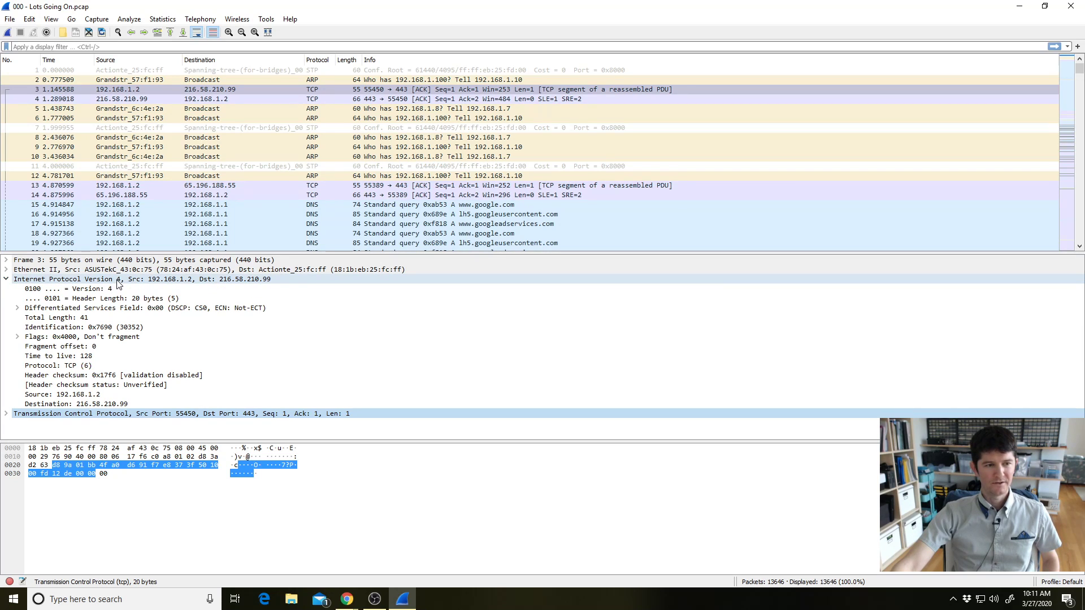
left_click(162, 280)
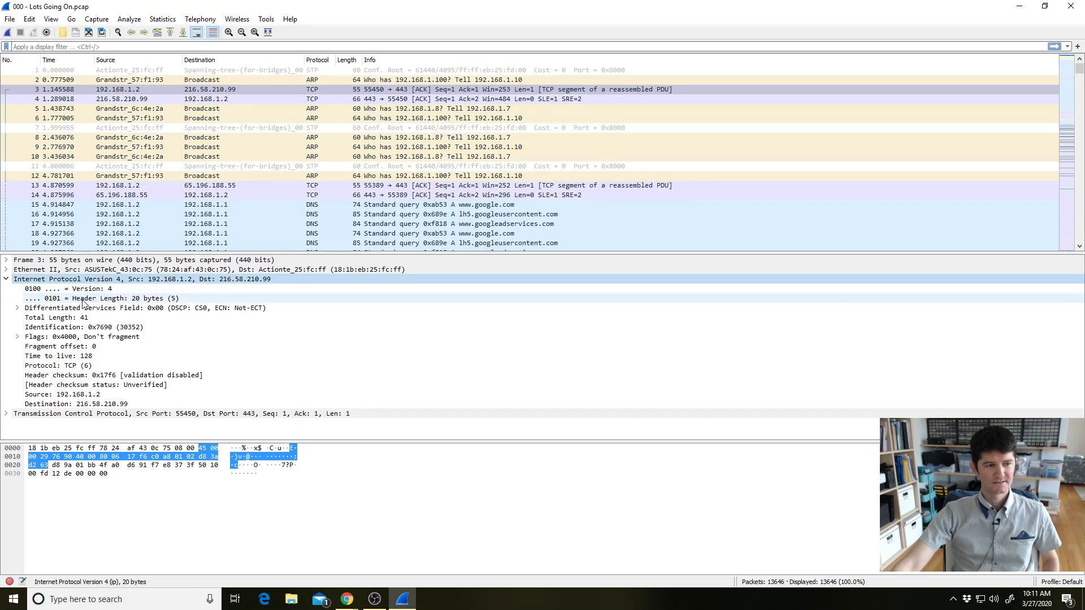
left_click(6, 280)
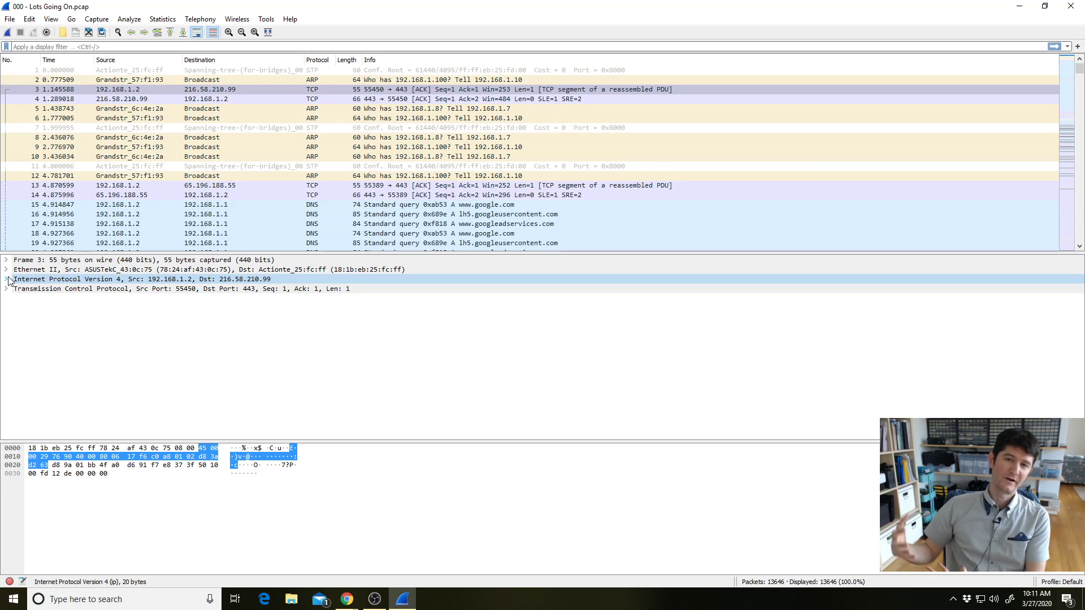
Highlight packet 3's Ethernet II bytes and expand the layer to inspect its destination, source and type
left_click(117, 271)
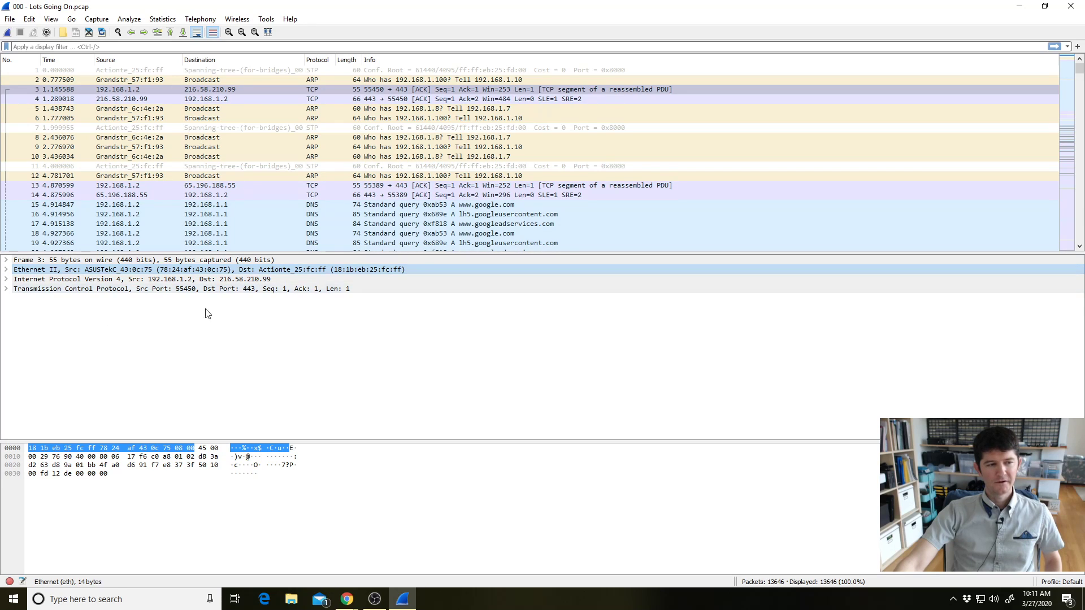
left_click(7, 270)
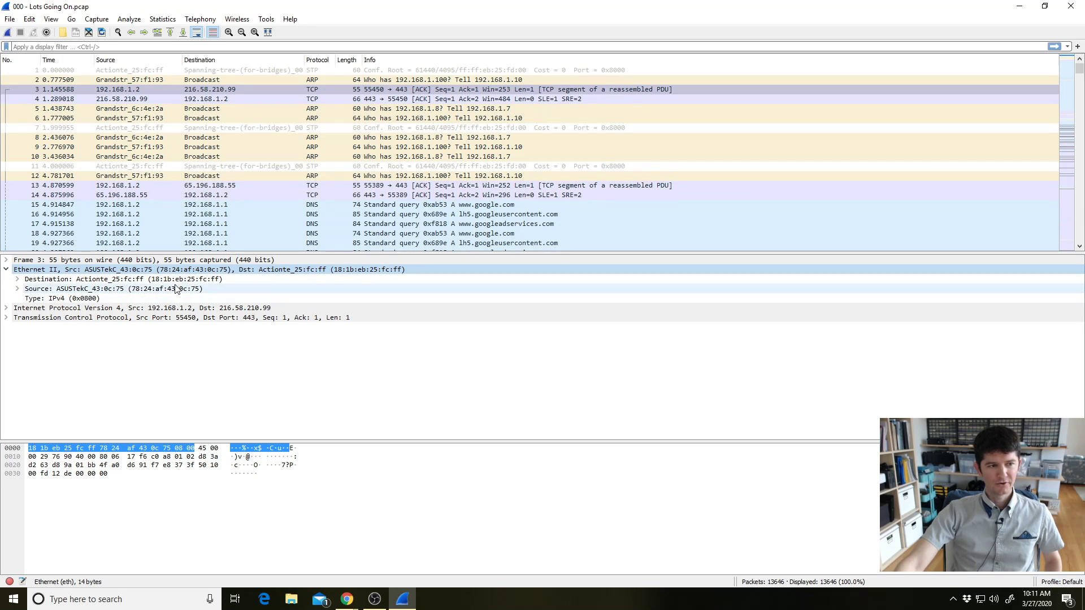
Highlight packet 3's Ethernet source and destination address bytes, collapse Ethernet II, and highlight the bytes of the whole frame
key("Down")
left_click(102, 290)
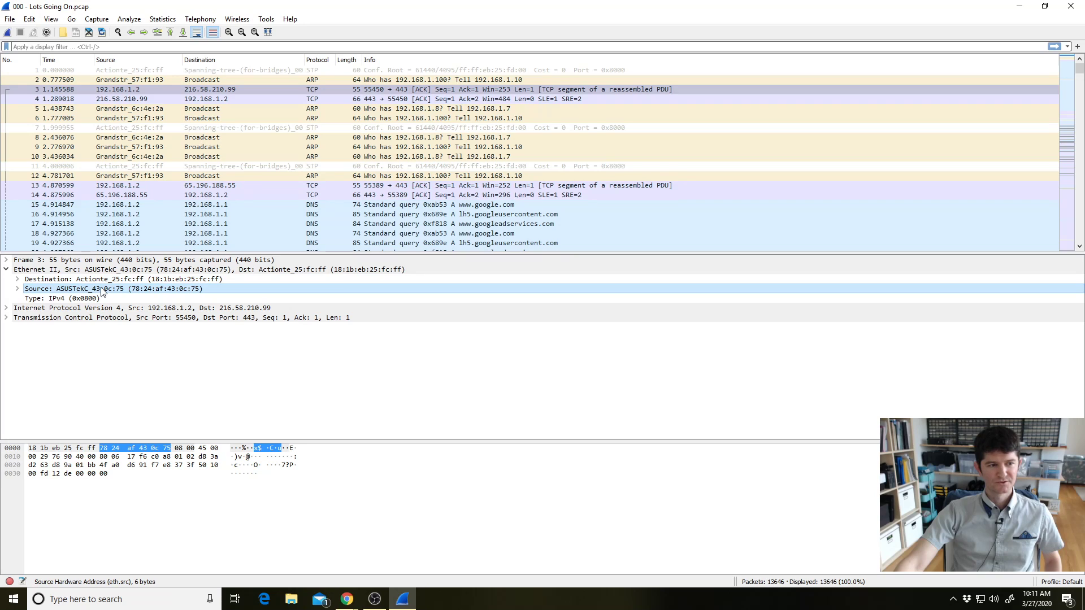
key("Up")
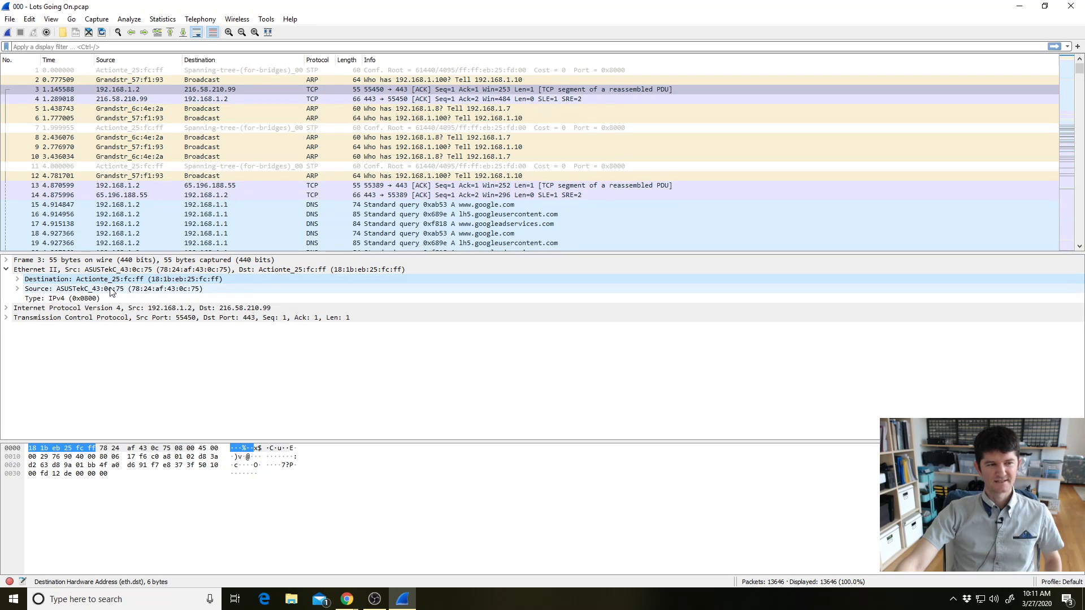
left_click(6, 269)
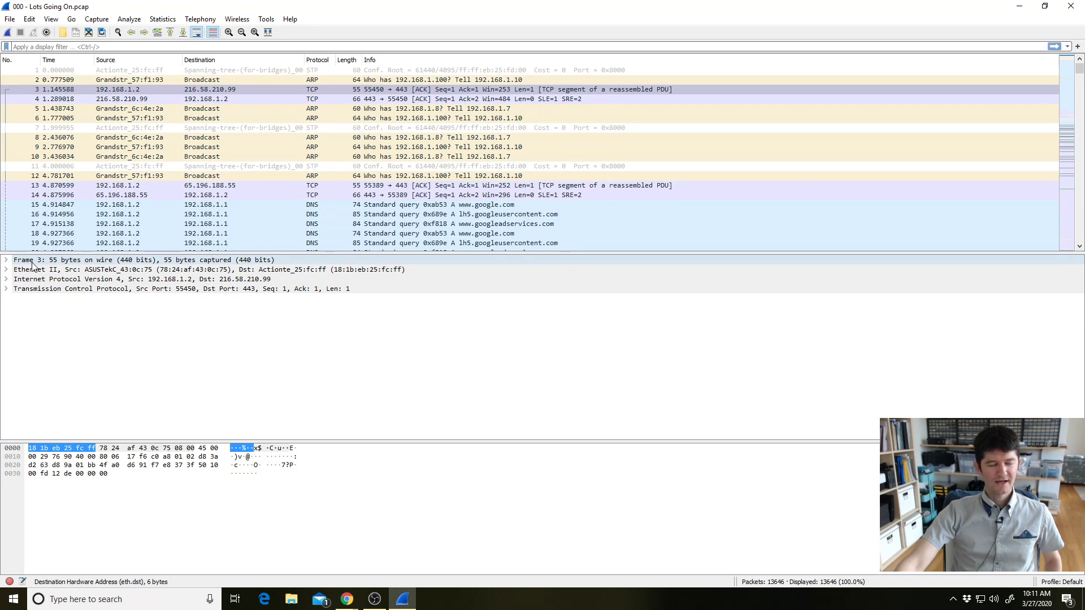
left_click(32, 261)
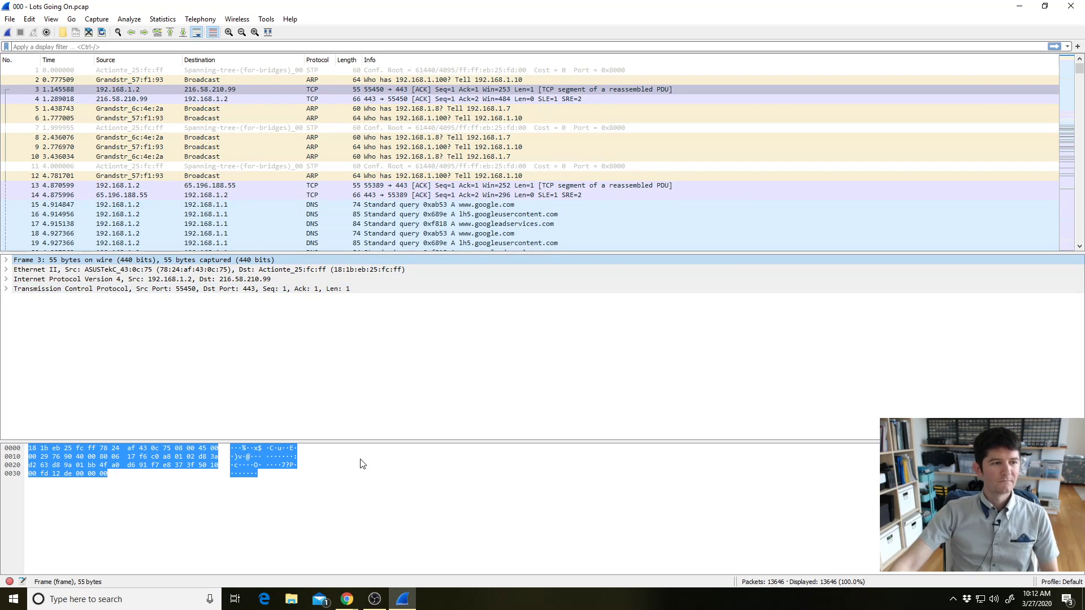
Select DNS response packet 21 and expand its Domain Name System layer and the Queries entry
scroll(329, 155, "down", 1)
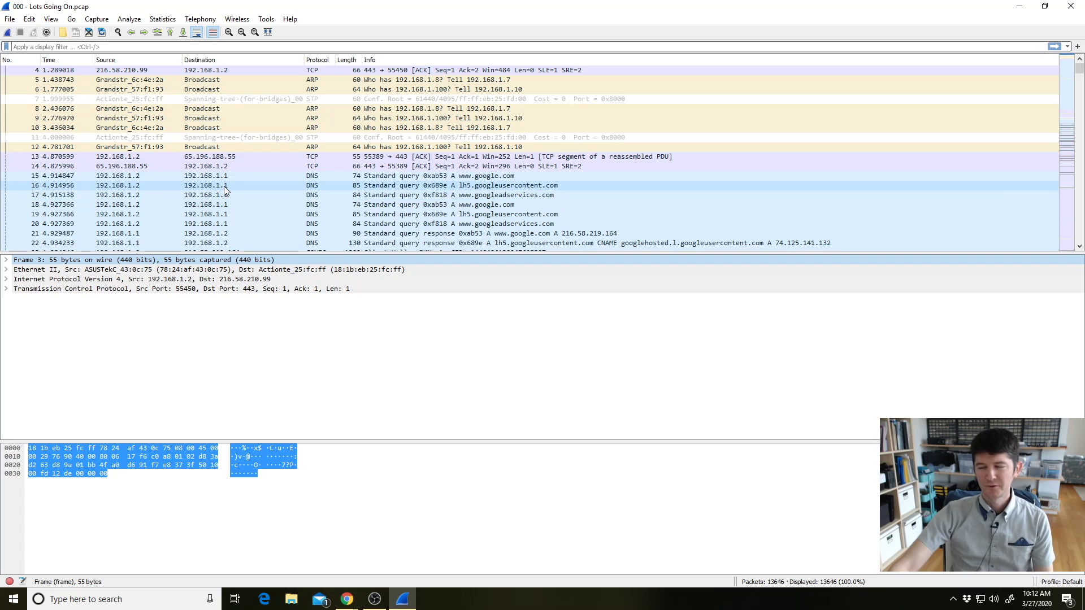
scroll(222, 189, "down", 1)
left_click(141, 203)
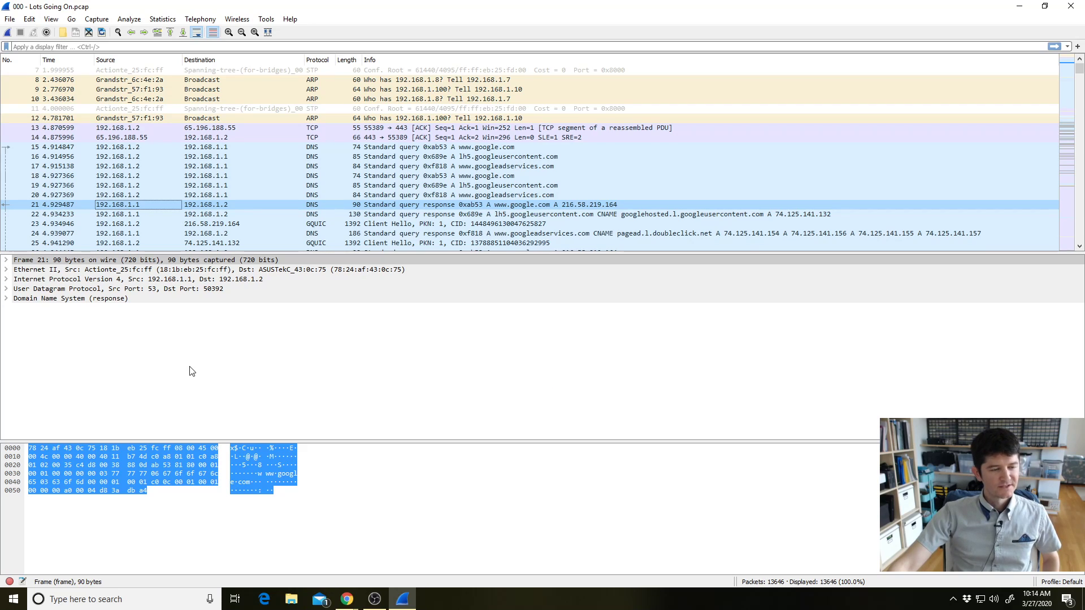
left_click(54, 303)
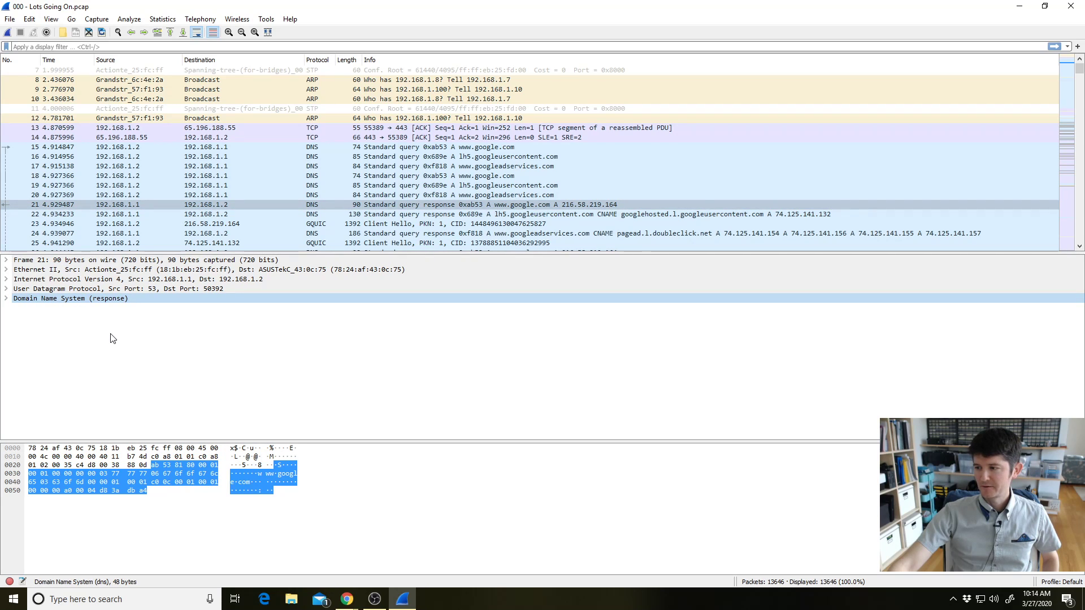
left_click(6, 300)
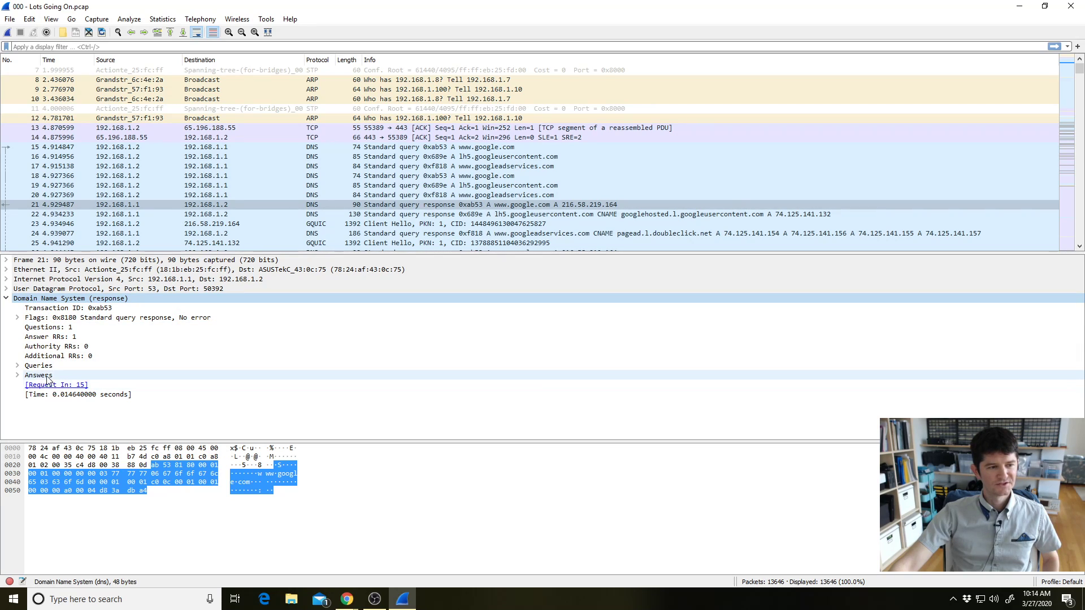
left_click(18, 367)
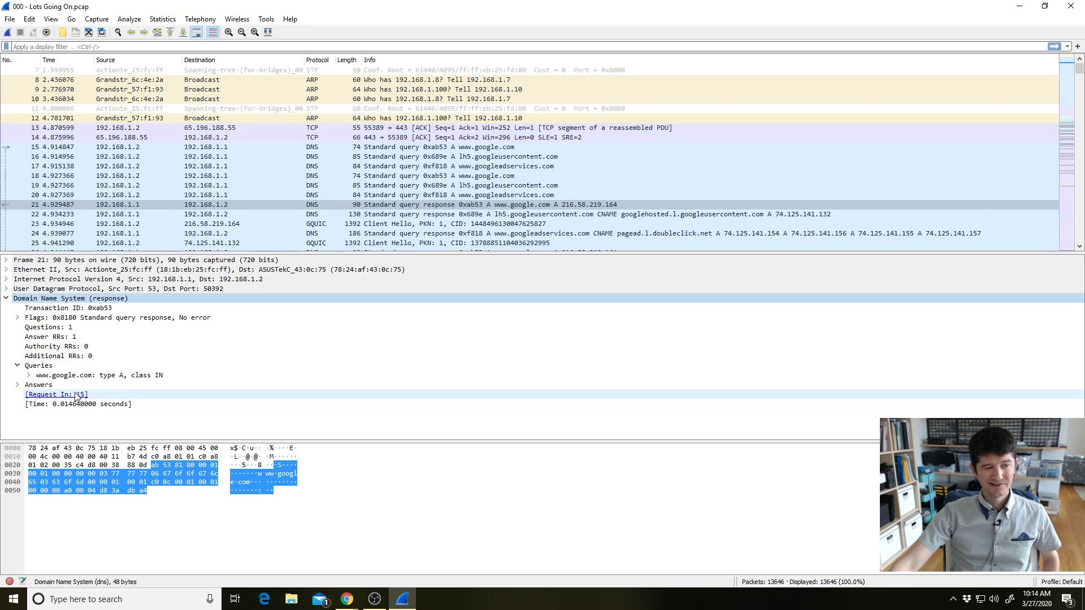
Move back and forth between DNS query packet 15 and its response packet 21 to compare the linked request and response
left_click(46, 398)
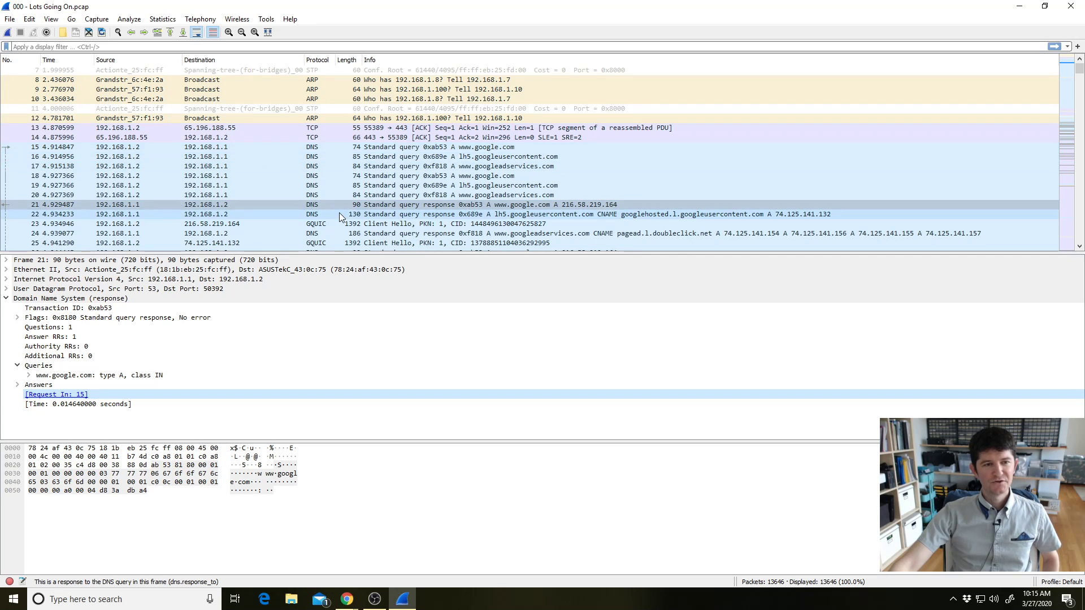
left_click(331, 147)
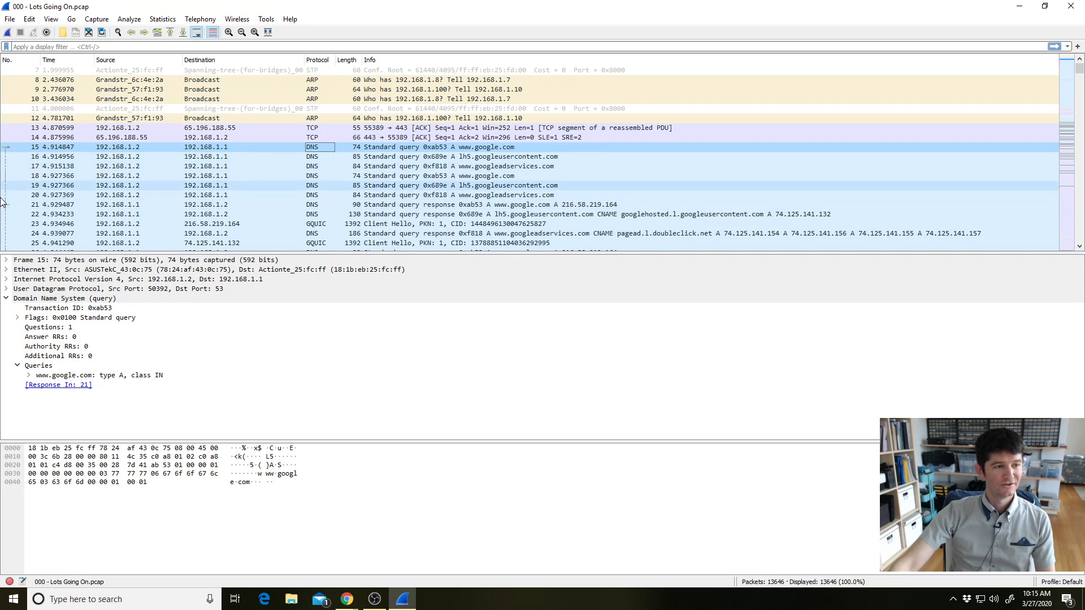
left_click(58, 385)
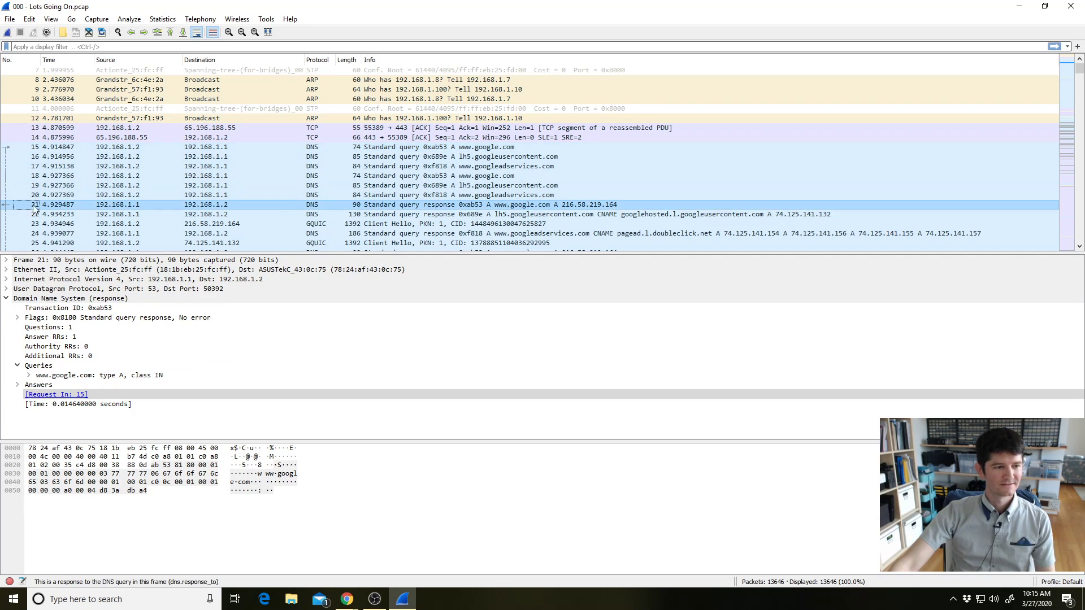
left_click(64, 395)
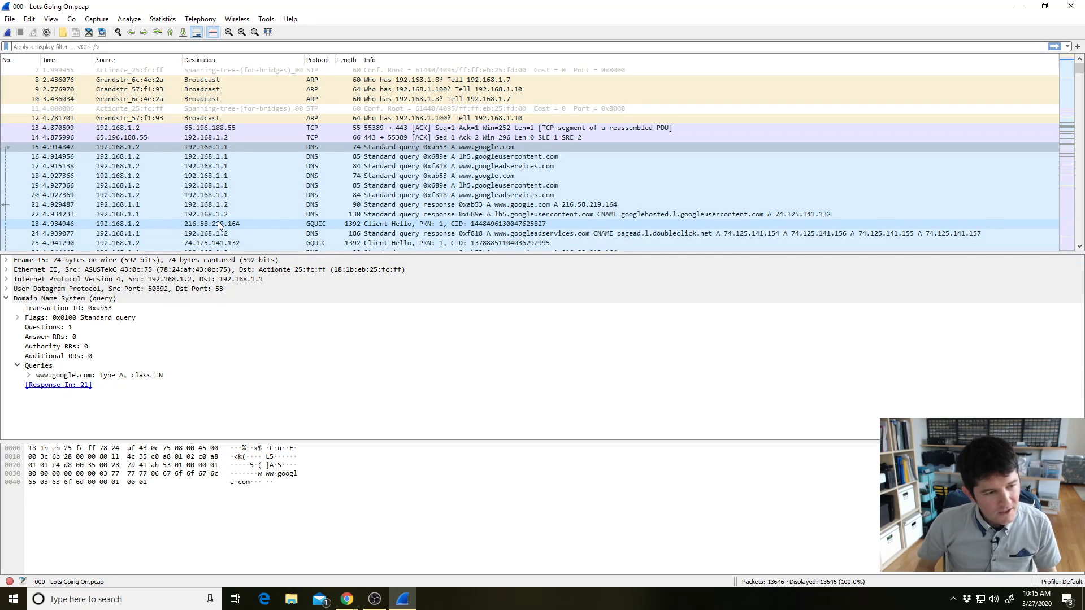
left_click(243, 150)
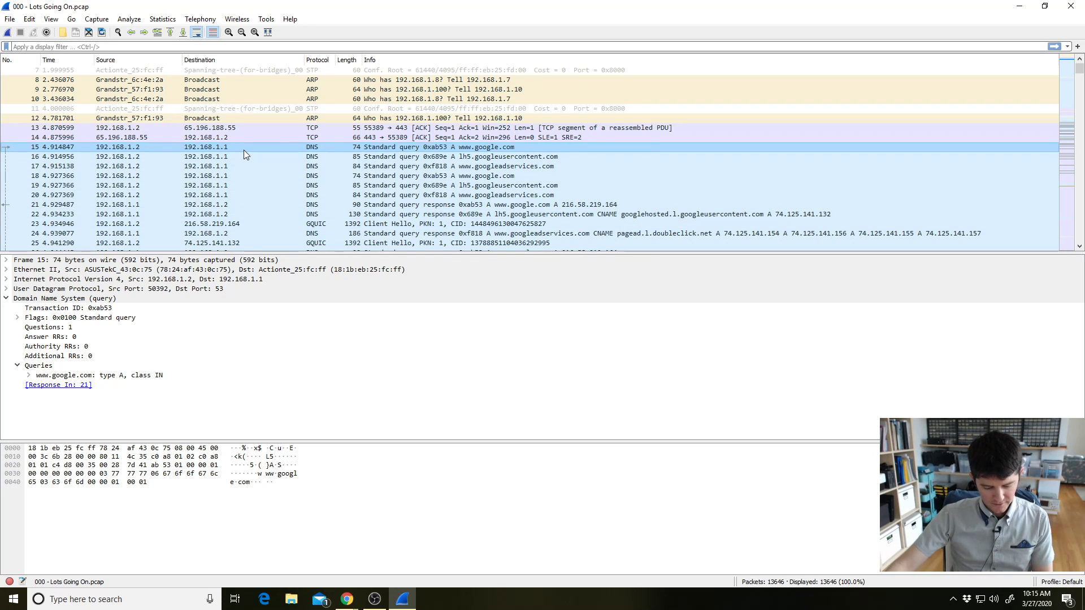
left_click(56, 198)
left_click(56, 204)
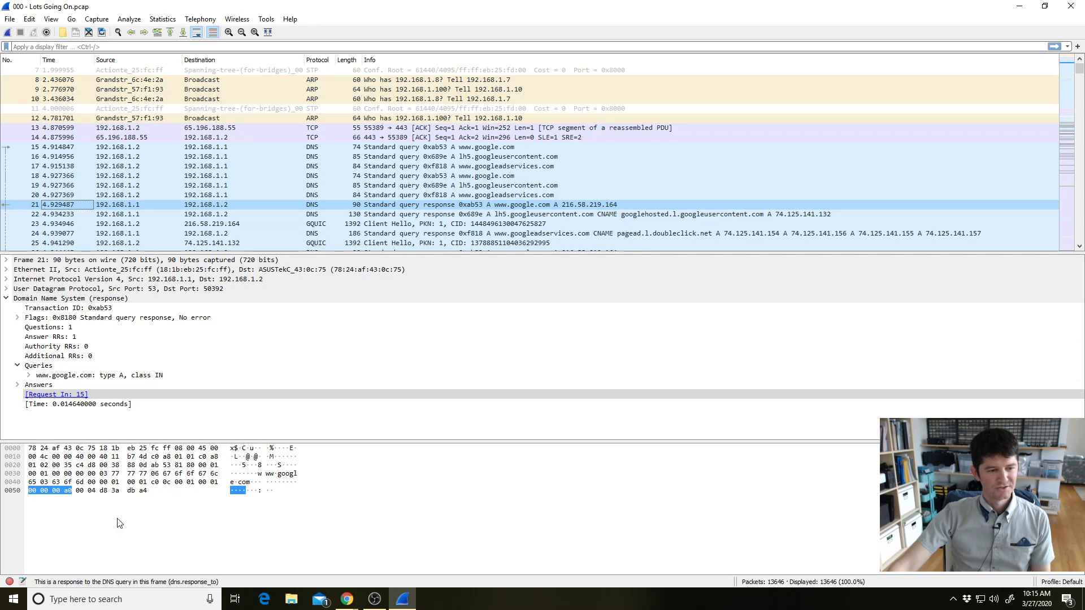
left_click(88, 300)
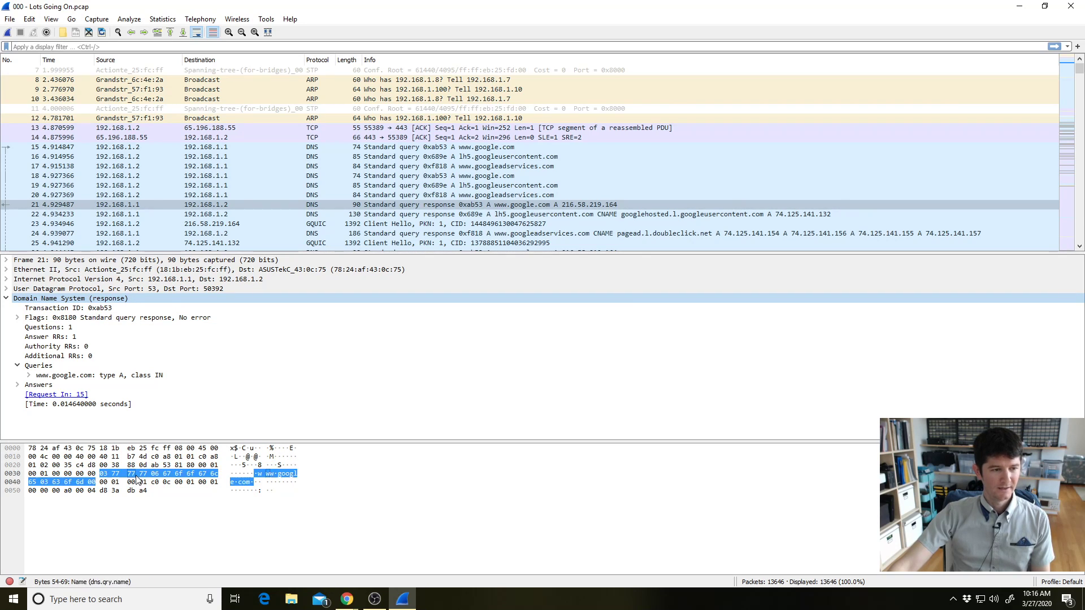
left_click(96, 317)
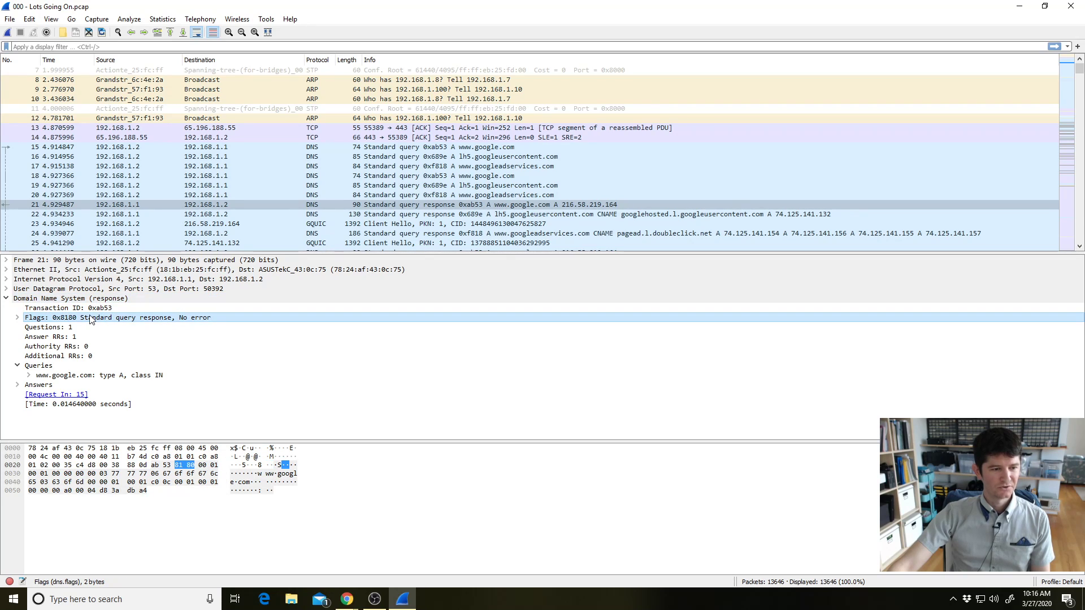
left_click(91, 301)
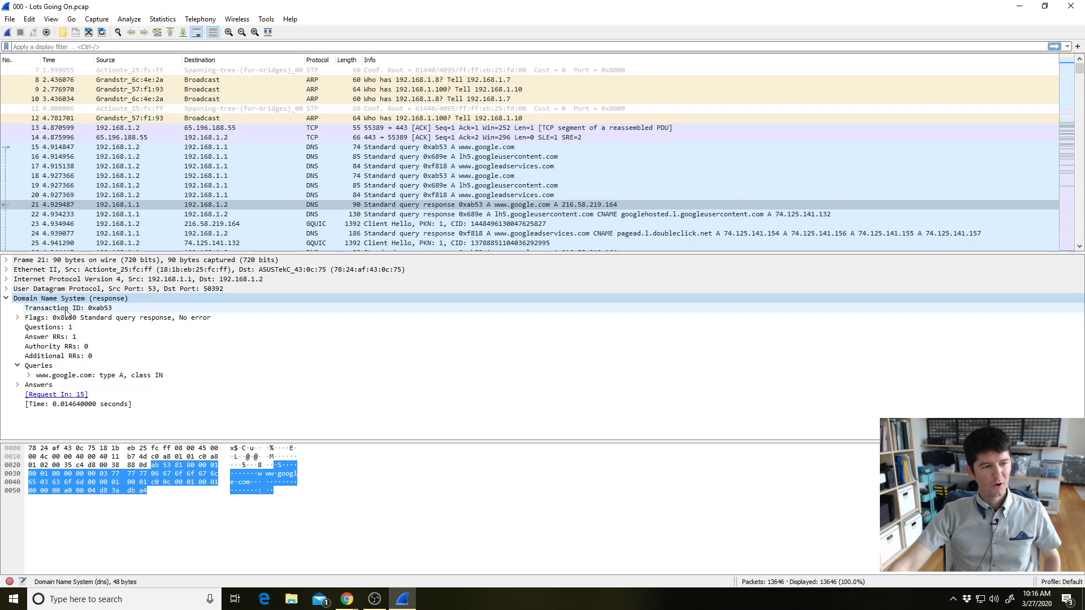
left_click(17, 318)
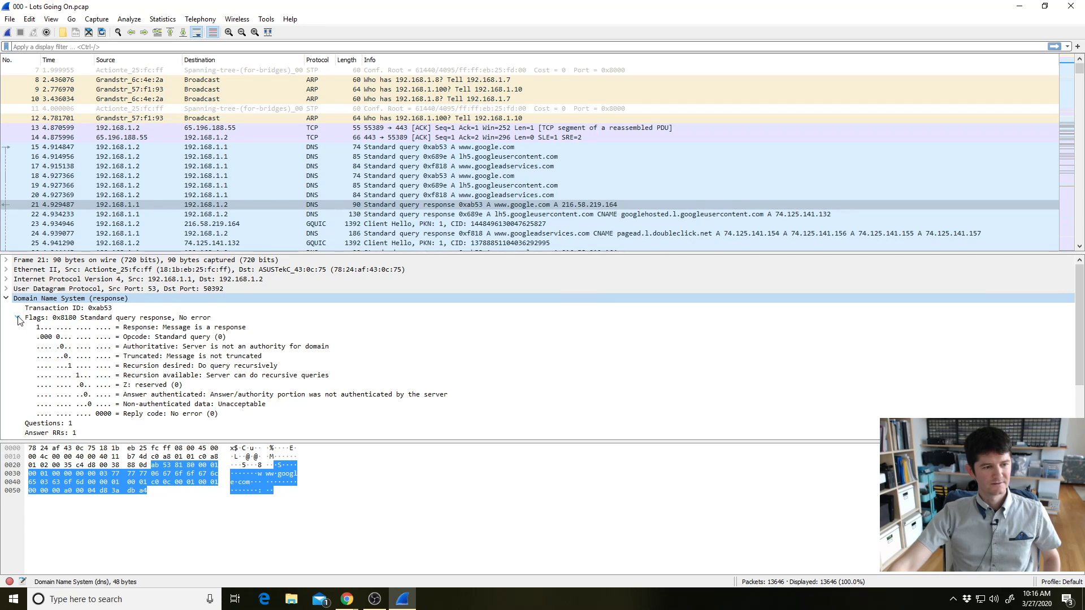
left_click(117, 367)
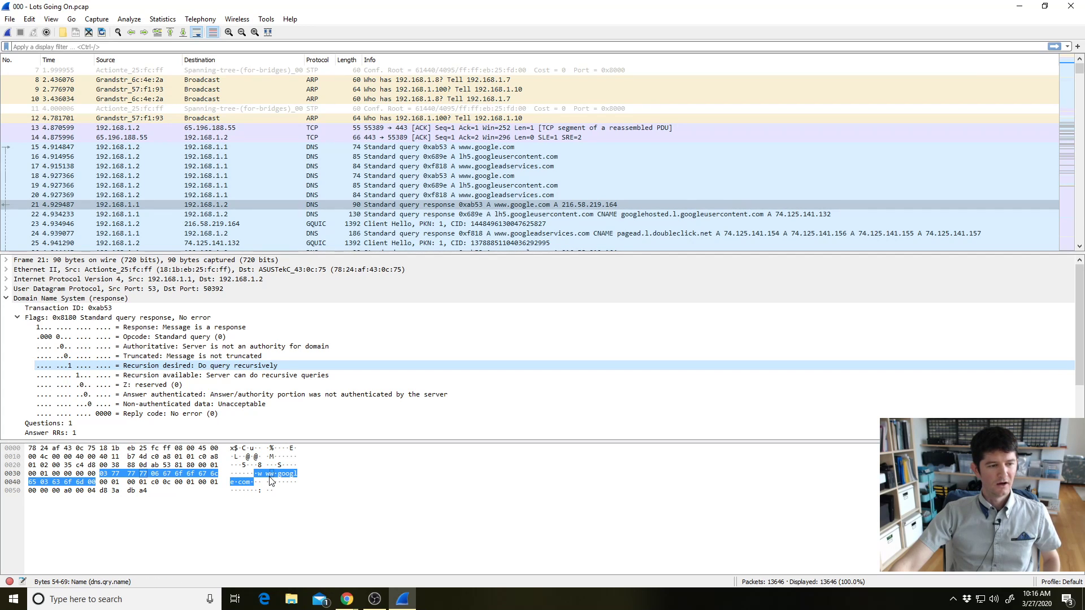
scroll(182, 377, "down", 2)
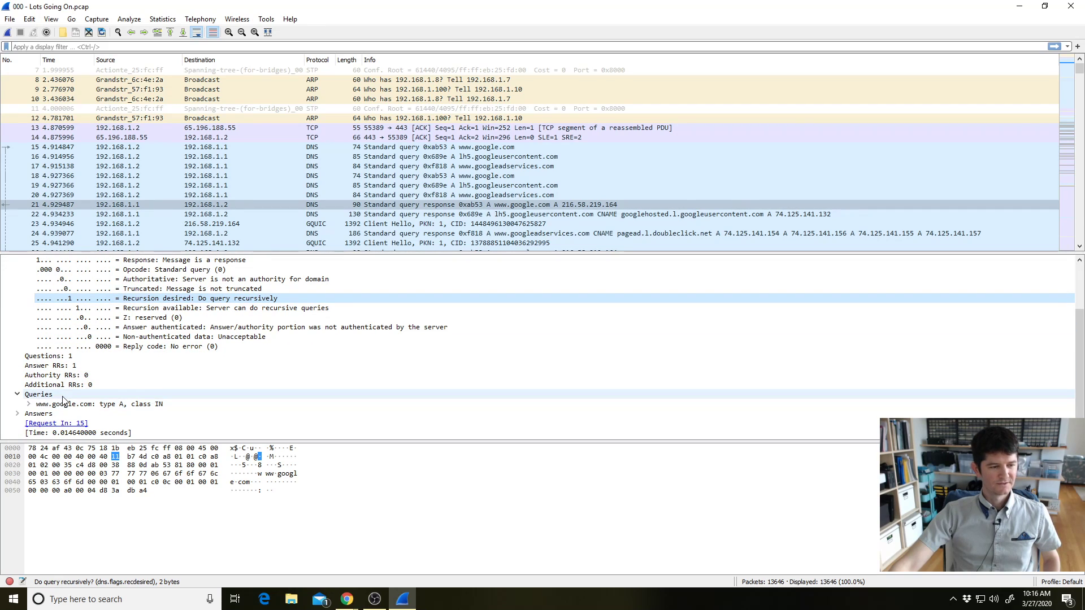
left_click(84, 405)
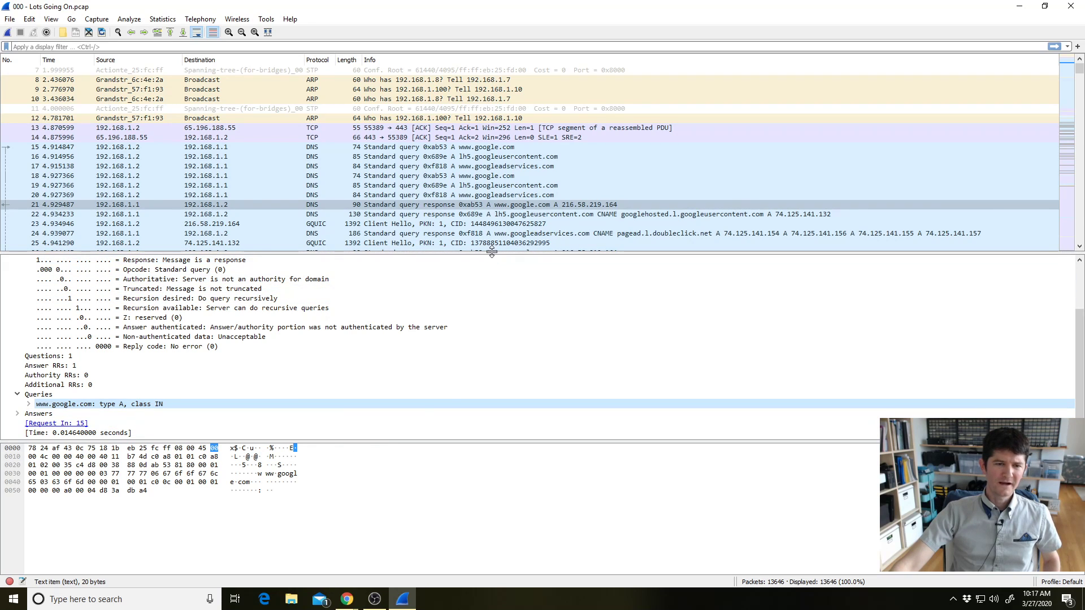
Enlarge the packet details pane to fit packet 21's expanded DNS layer by shrinking the packet list and packet bytes panes
left_click_drag(481, 442, 497, 496)
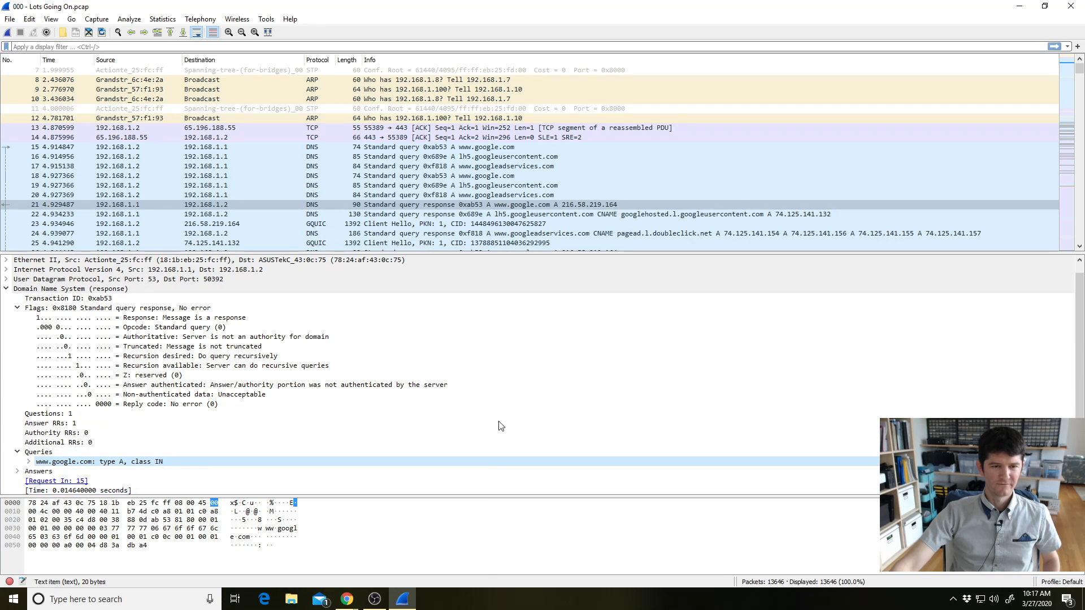
left_click_drag(512, 253, 512, 215)
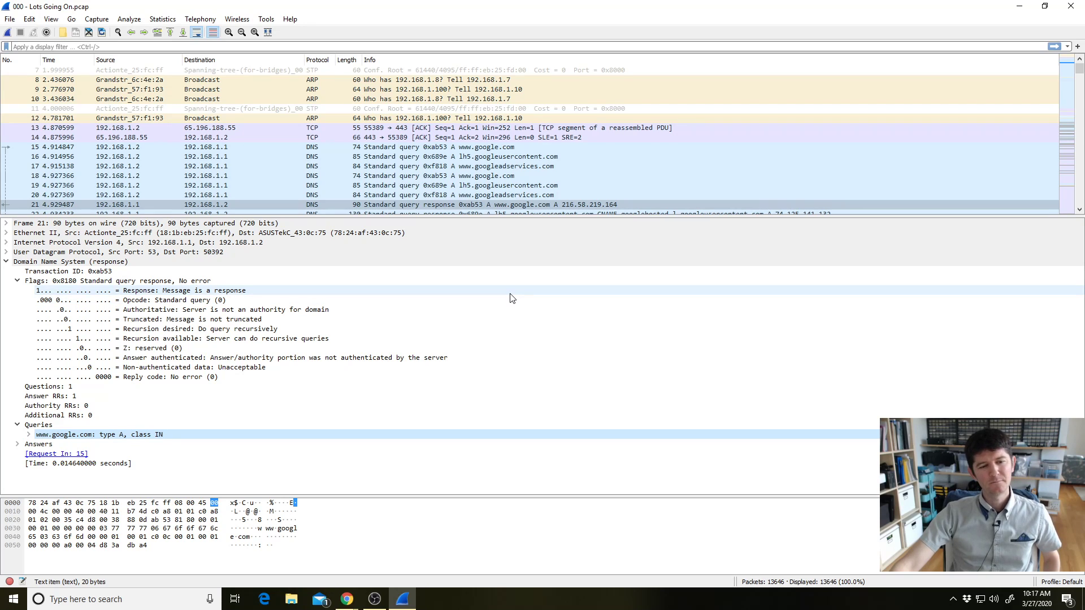
left_click(504, 499)
left_click_drag(503, 495, 503, 473)
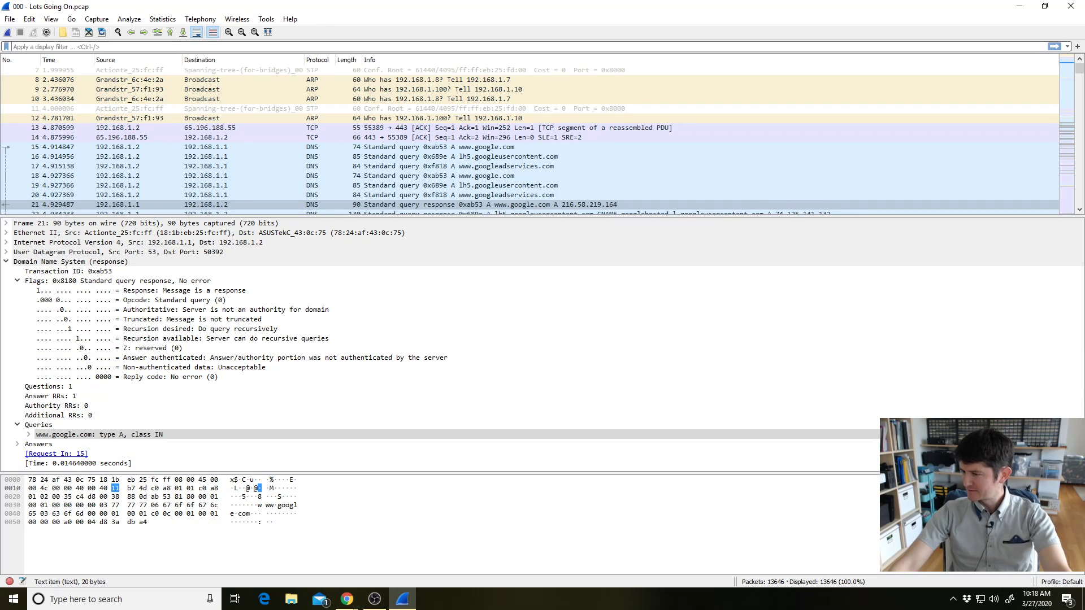
Reload the capture file and enlarge the packet list pane to show packets 1 through 21
key("alt+Tab")
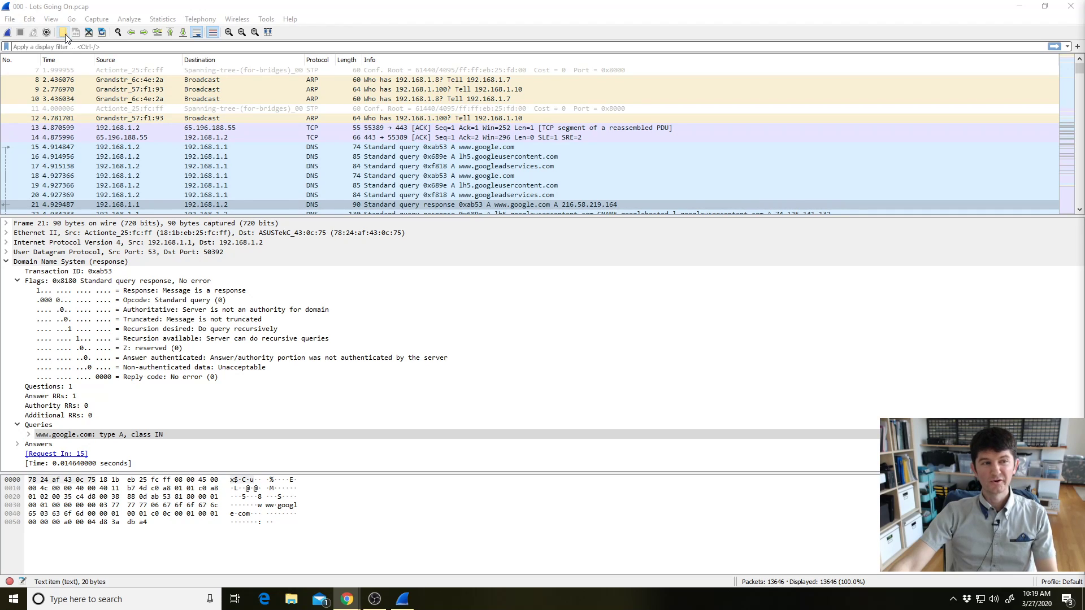
left_click(111, 12)
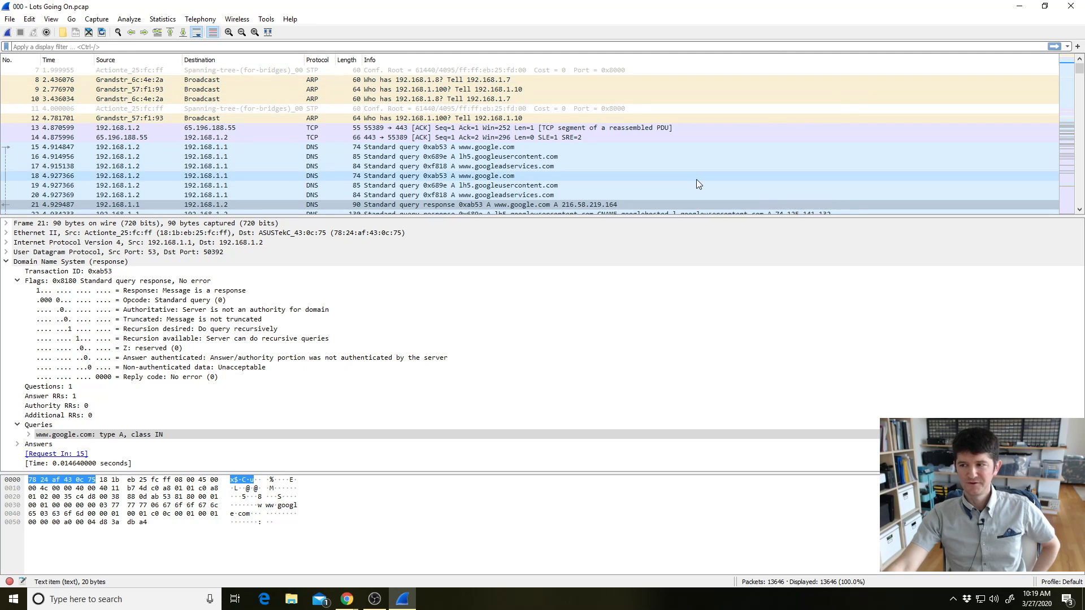
left_click(613, 207)
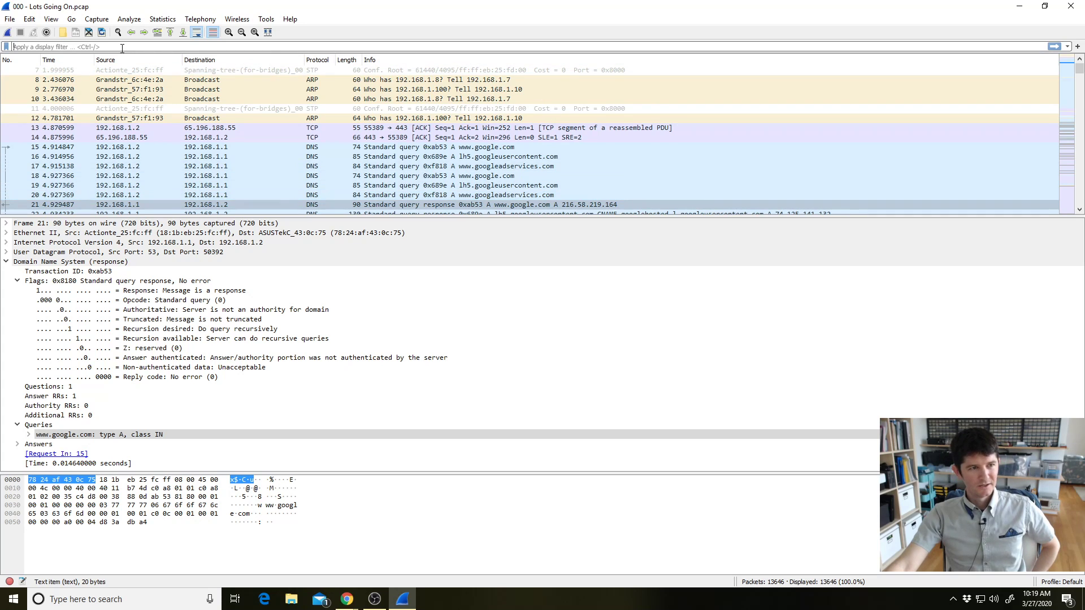
left_click(101, 33)
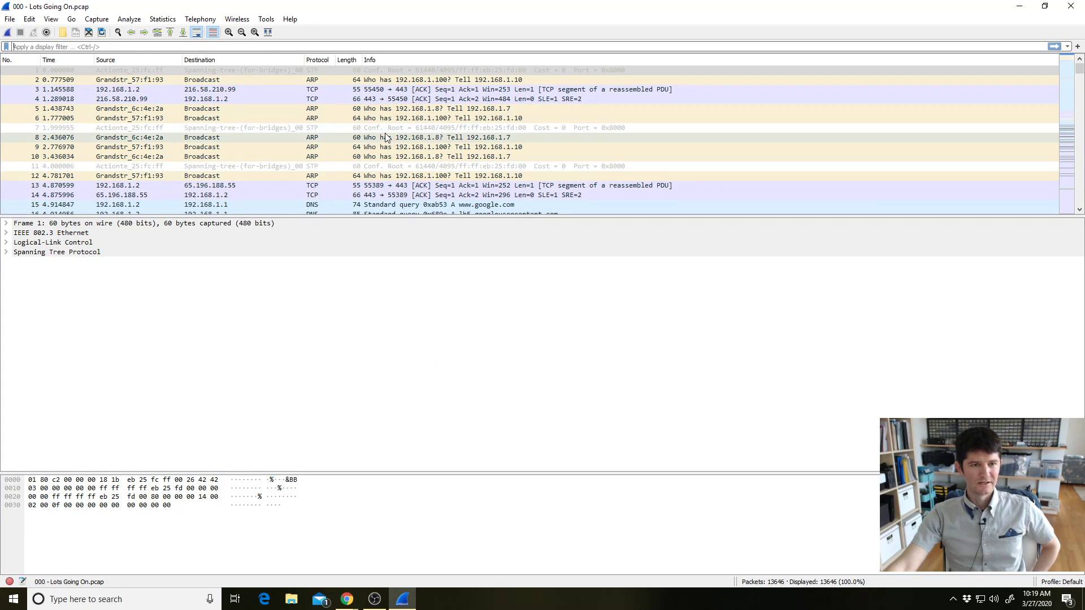
left_click_drag(408, 218, 408, 274)
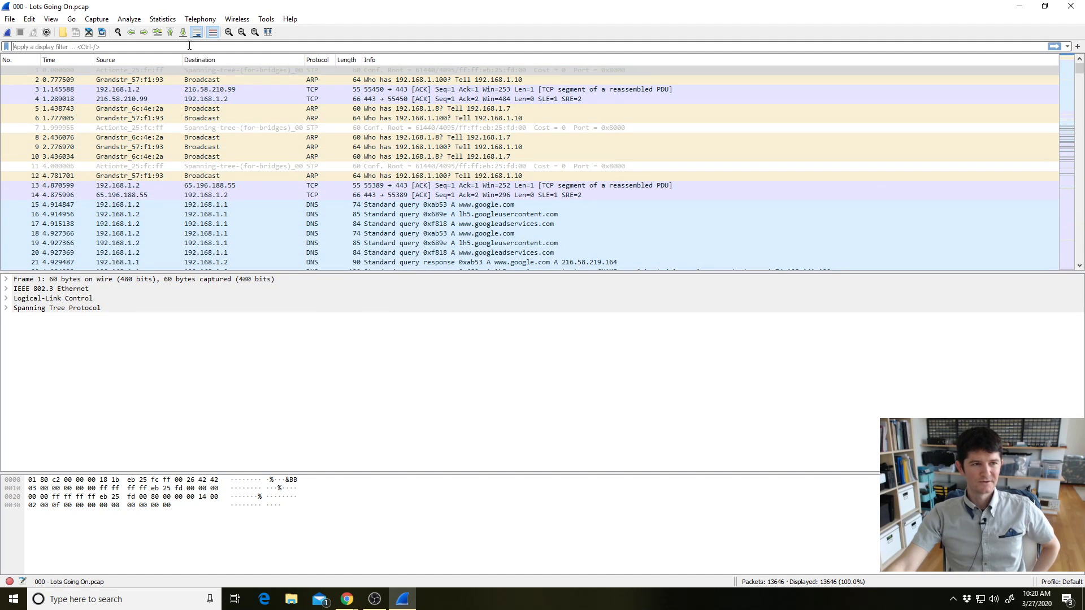
Find the first packet containing the string "google" in the packet list, select it, and close the search bar
left_click(118, 32)
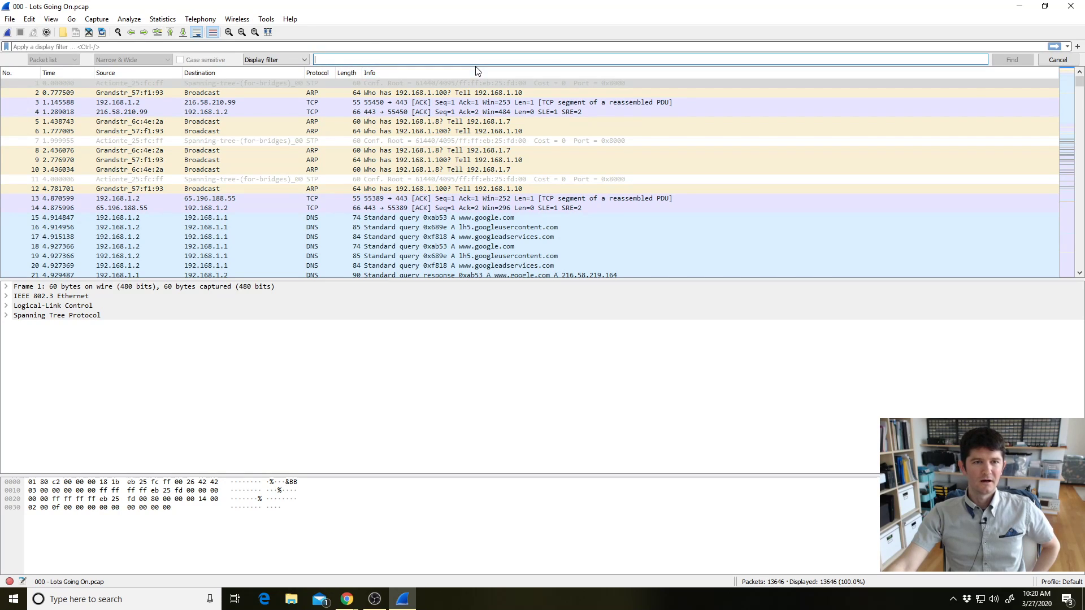
left_click(315, 60)
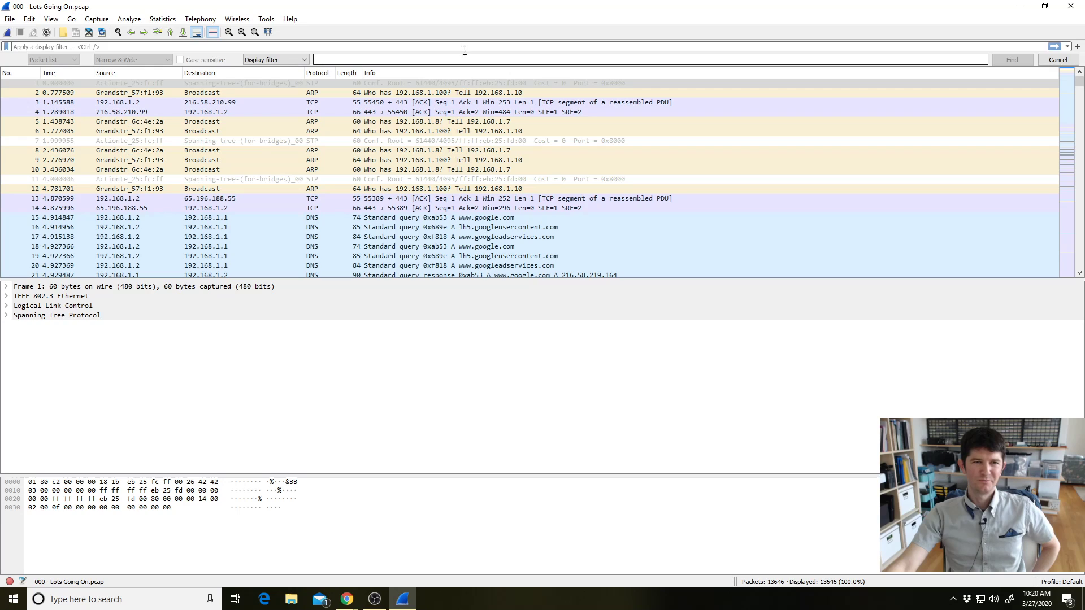
left_click(304, 61)
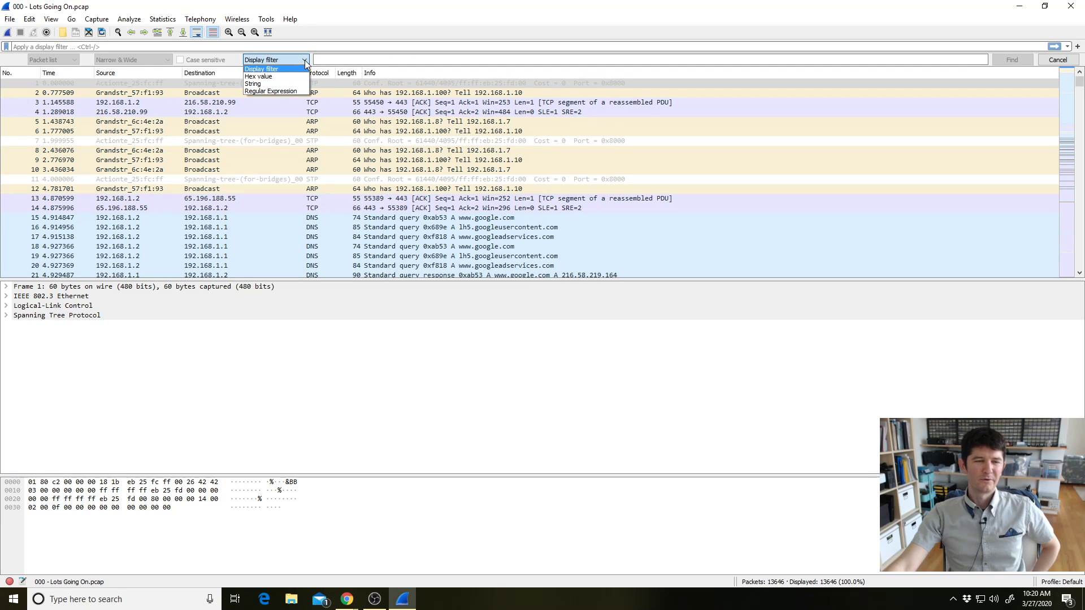
left_click(304, 61)
left_click(303, 61)
left_click(291, 83)
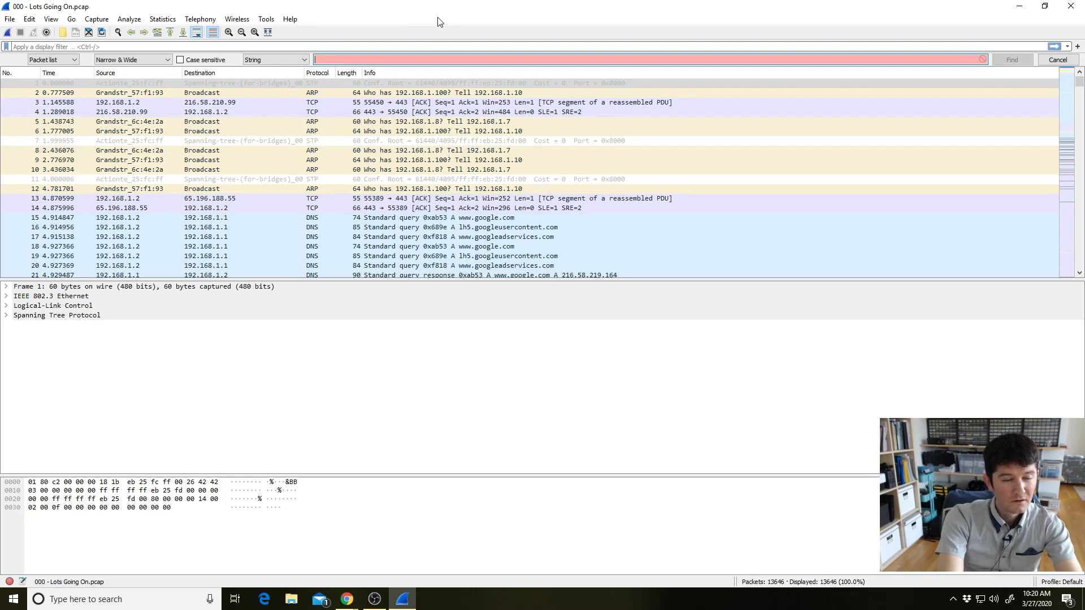
type("google")
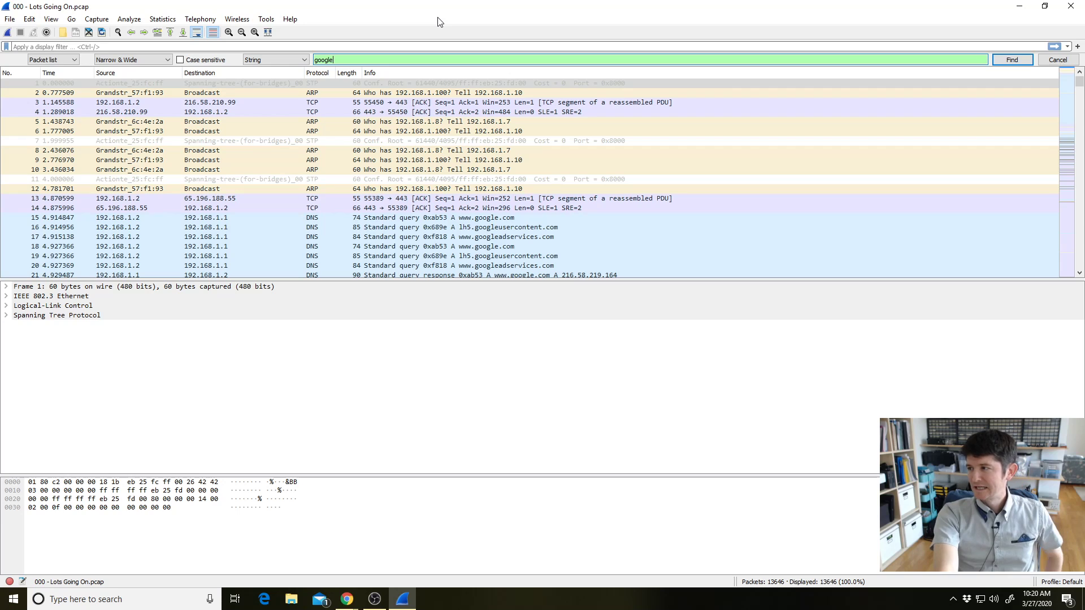
key("Return")
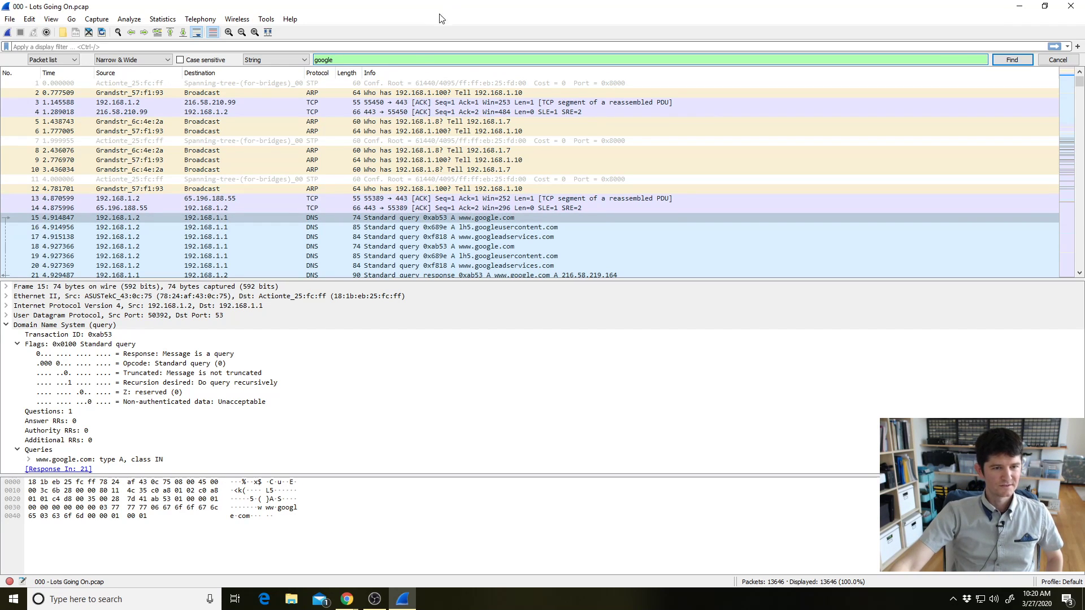
left_click(466, 218)
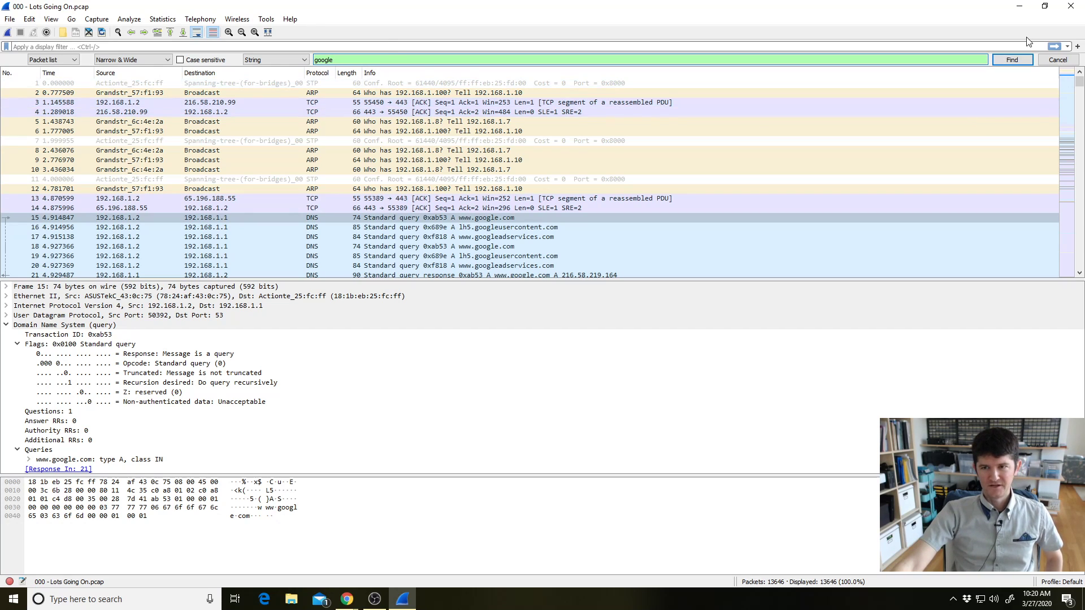
left_click(1043, 60)
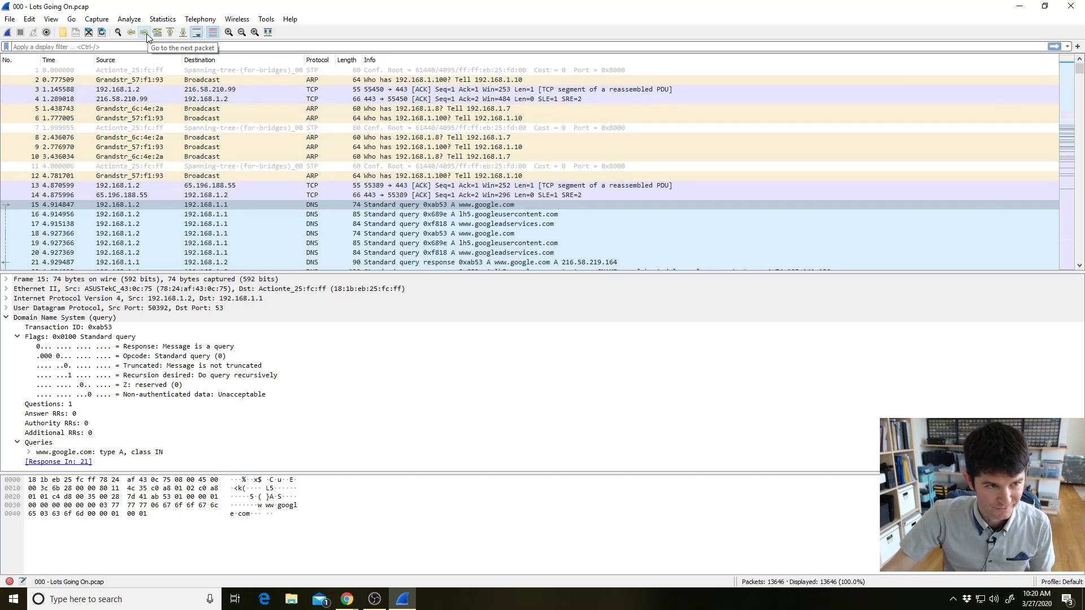
Select packet 2 and step packet by packet through the list to packet 8
left_click(156, 80)
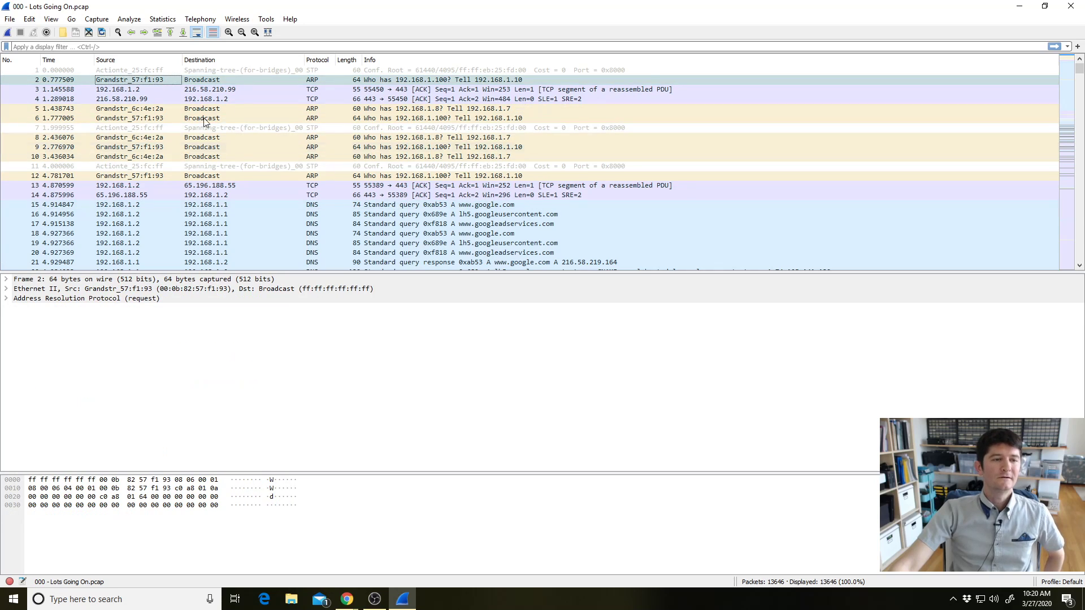
left_click(143, 32)
left_click(134, 32)
left_click(143, 34)
left_click(142, 34)
left_click(143, 34)
left_click(142, 34)
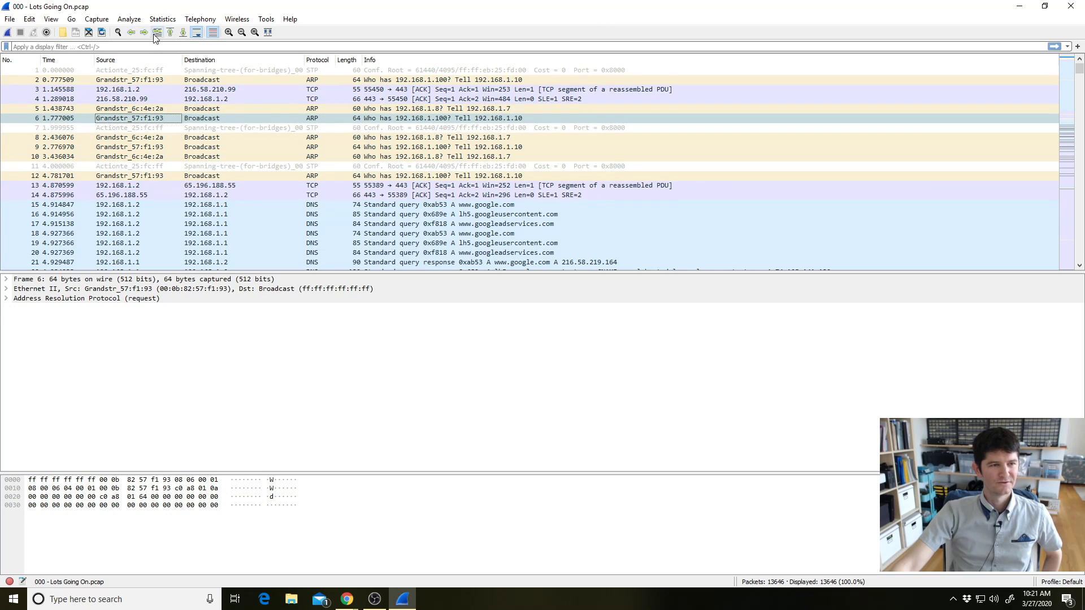
key("Down")
key("Down")
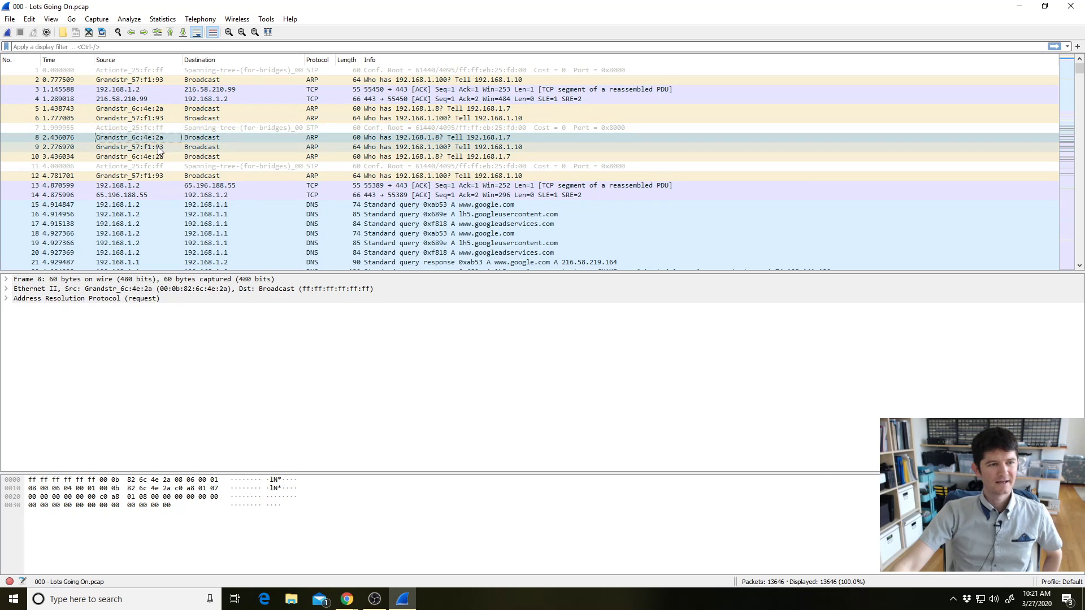
Select packet 9 and advance one packet at a time to DNS query packet 16
left_click(160, 151)
left_click(145, 32)
left_click(145, 32)
left_click(145, 32)
left_click(145, 33)
left_click(145, 32)
left_click(145, 33)
left_click(145, 33)
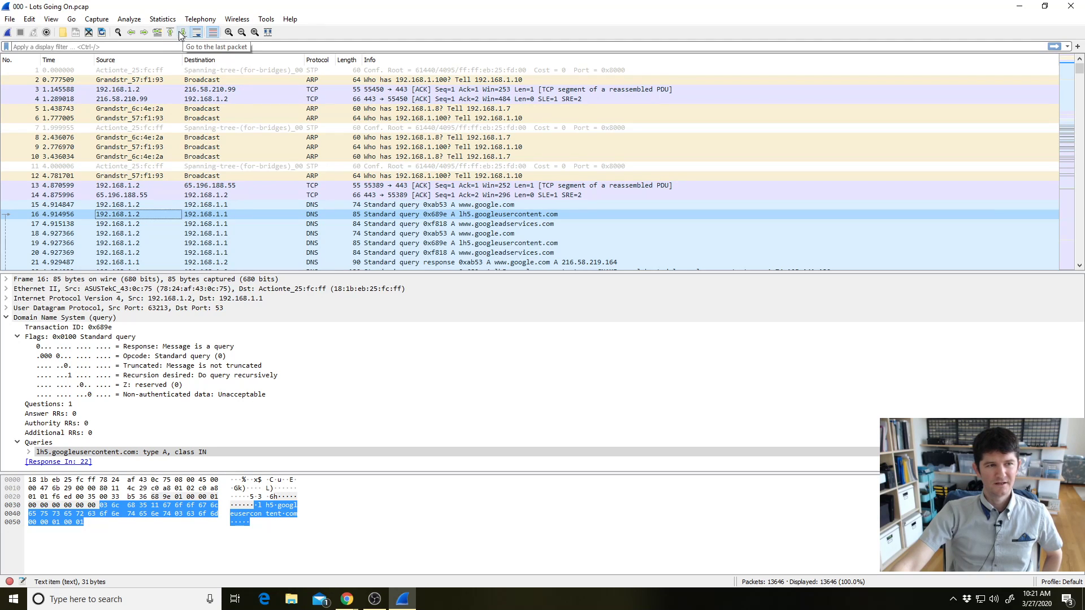
Jump to the last packet in the capture and return to the first packet
left_click(182, 33)
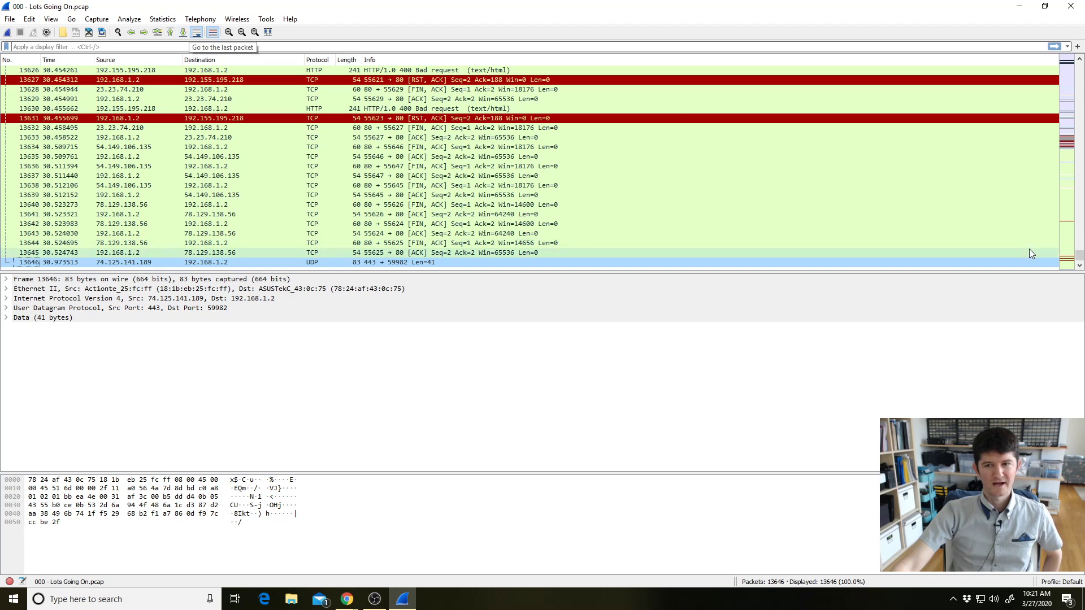
left_click_drag(1078, 257, 1078, 62)
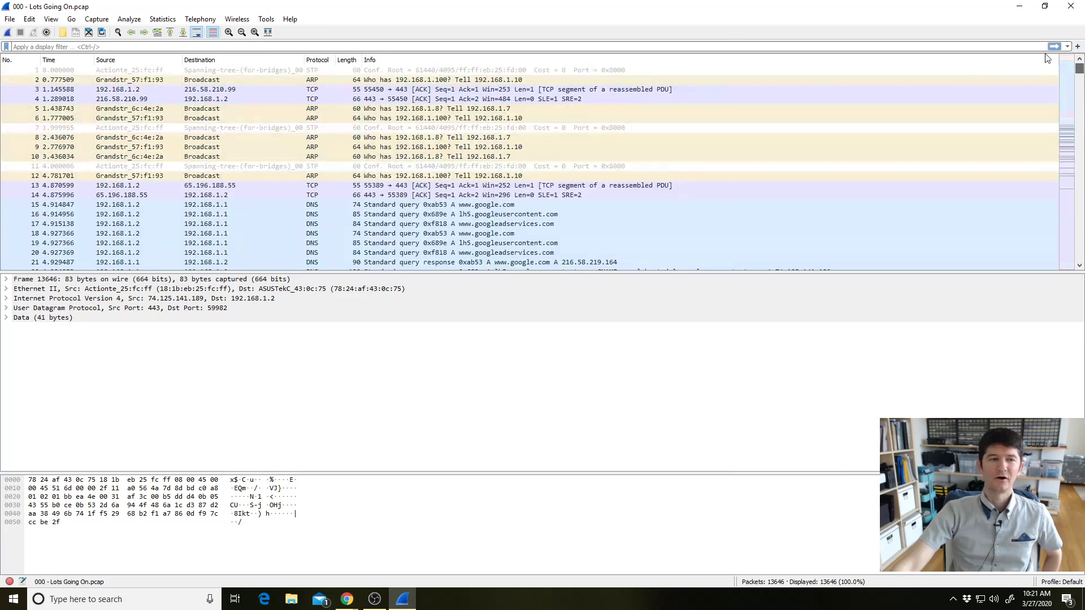
left_click(170, 32)
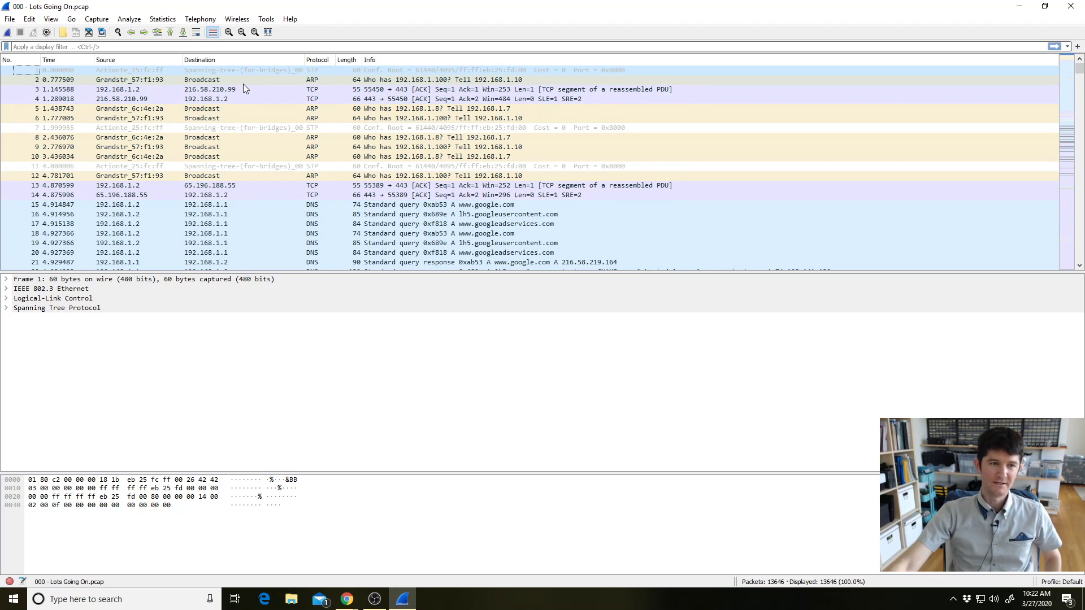
Turn on auto-scrolling for live capture and toggle packet colorization off and on twice, leaving the coloring rules applied
left_click(196, 32)
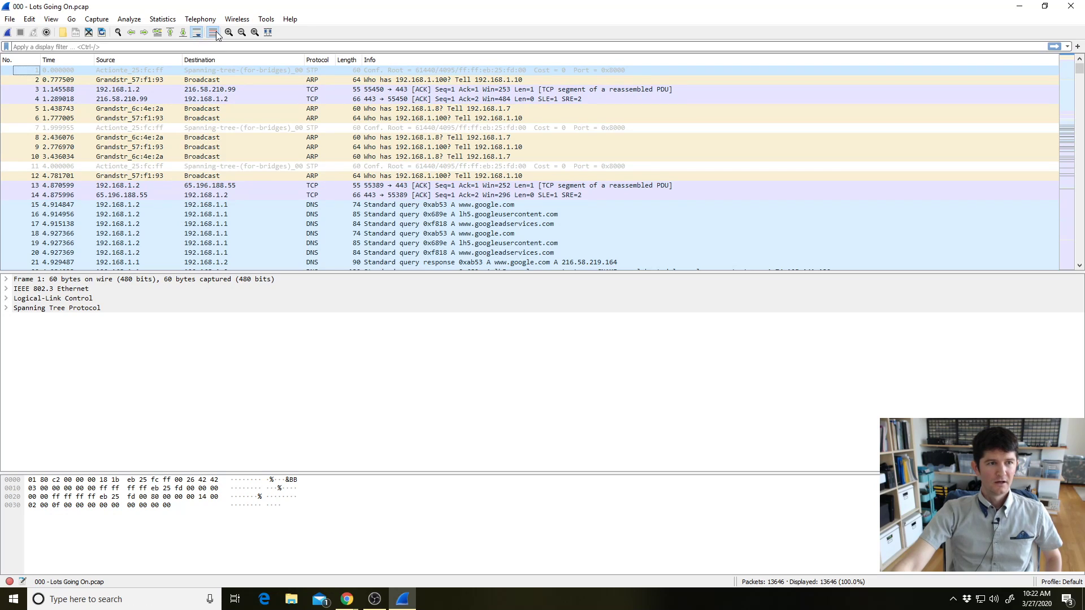
left_click(213, 32)
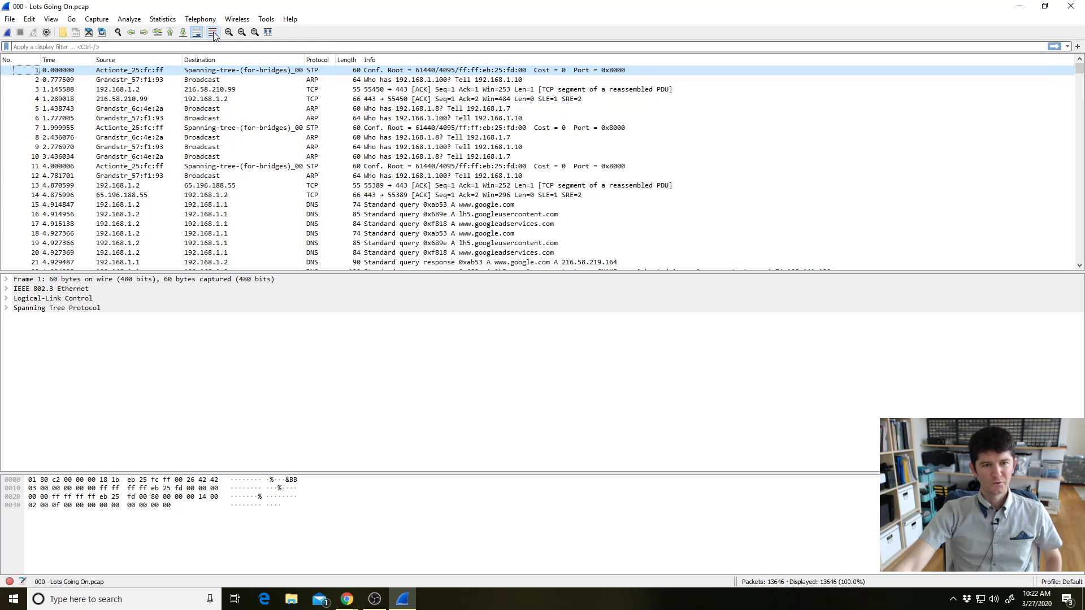
left_click(212, 32)
left_click(212, 32)
left_click(212, 32)
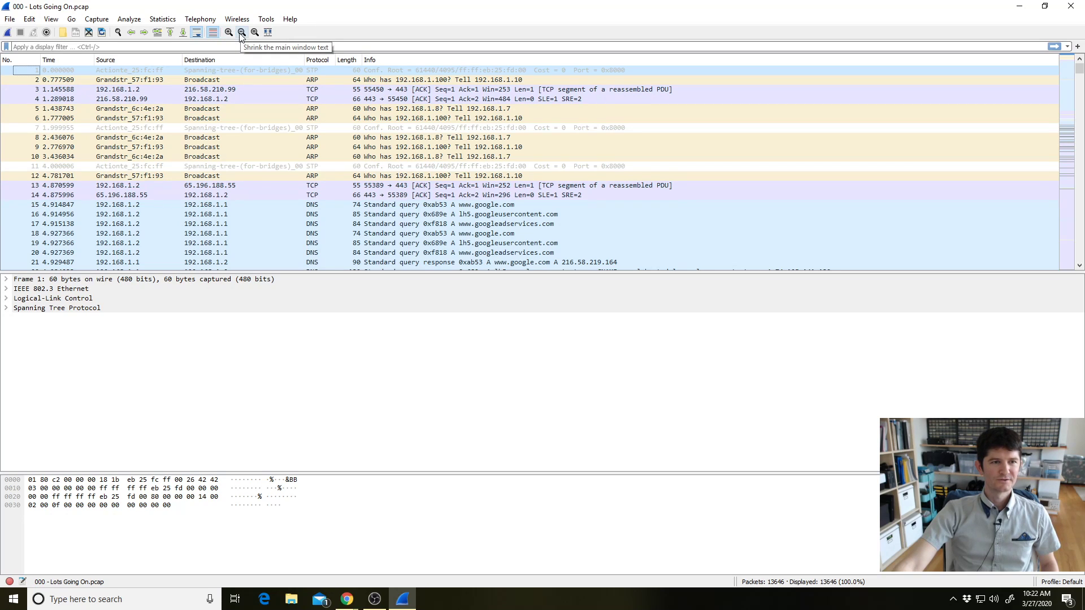
Enlarge the main window text by up to three levels and shrink it back to normal size
left_click(229, 33)
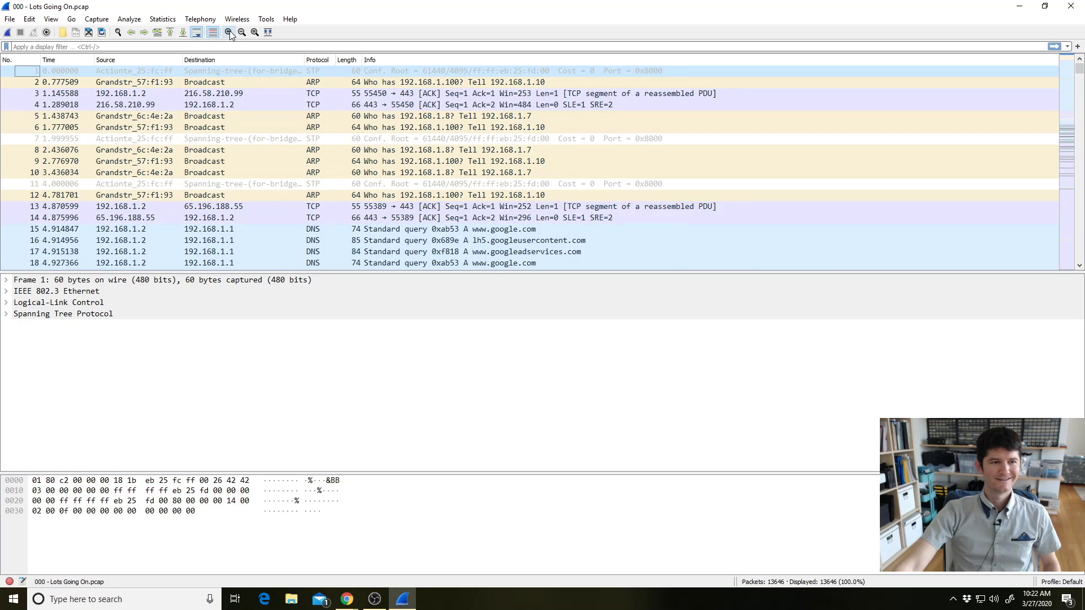
left_click(242, 32)
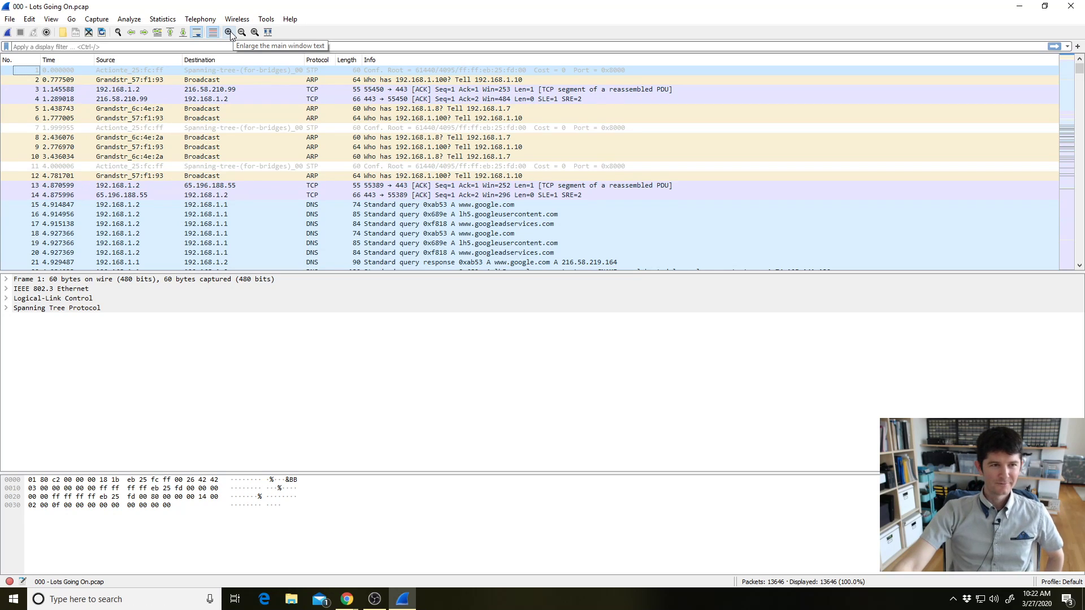
left_click(229, 32)
left_click(229, 32)
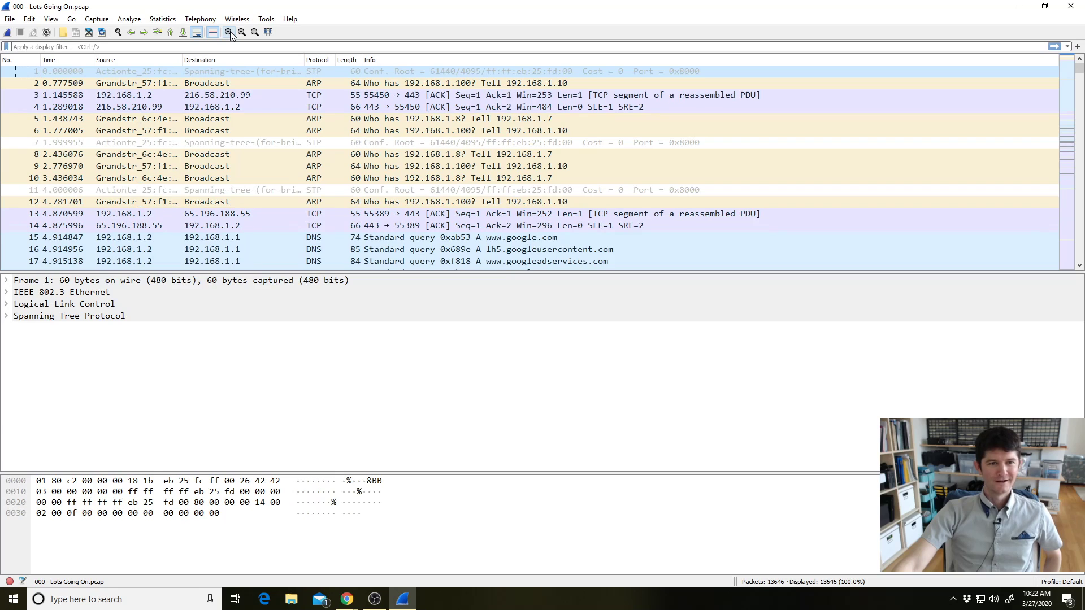
left_click(229, 32)
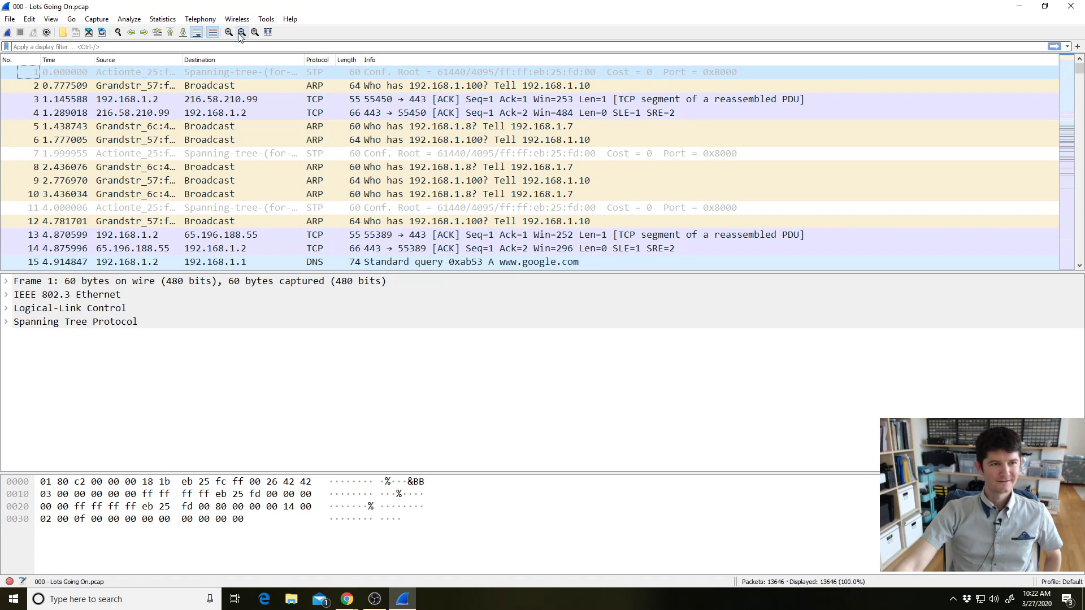
left_click(242, 33)
left_click(242, 32)
left_click(242, 32)
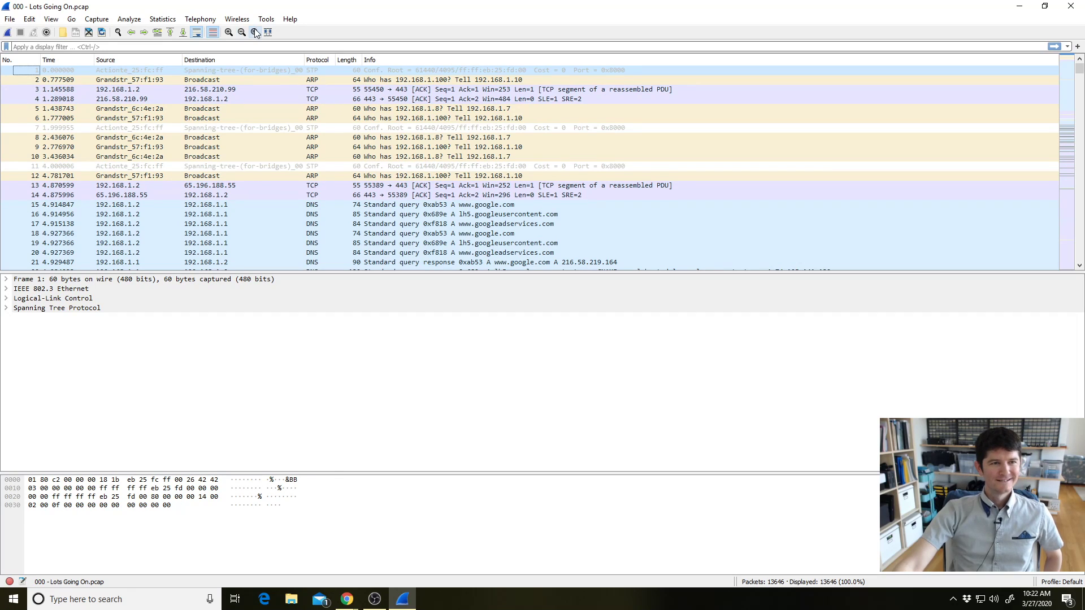
Reset the main window text to normal size, once after shrinking it and once after enlarging it
left_click(242, 32)
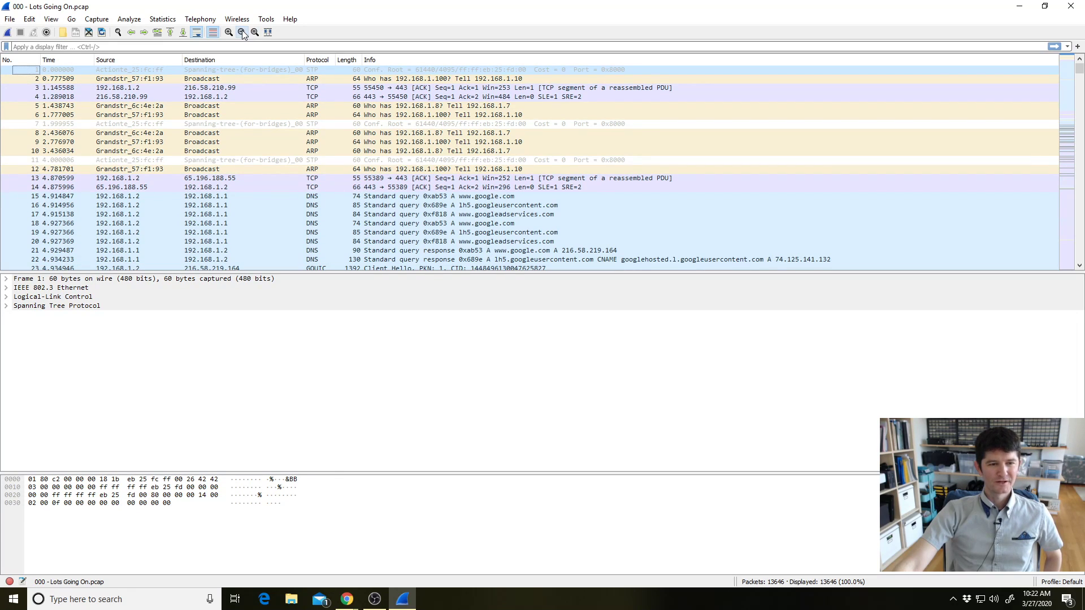
left_click(255, 33)
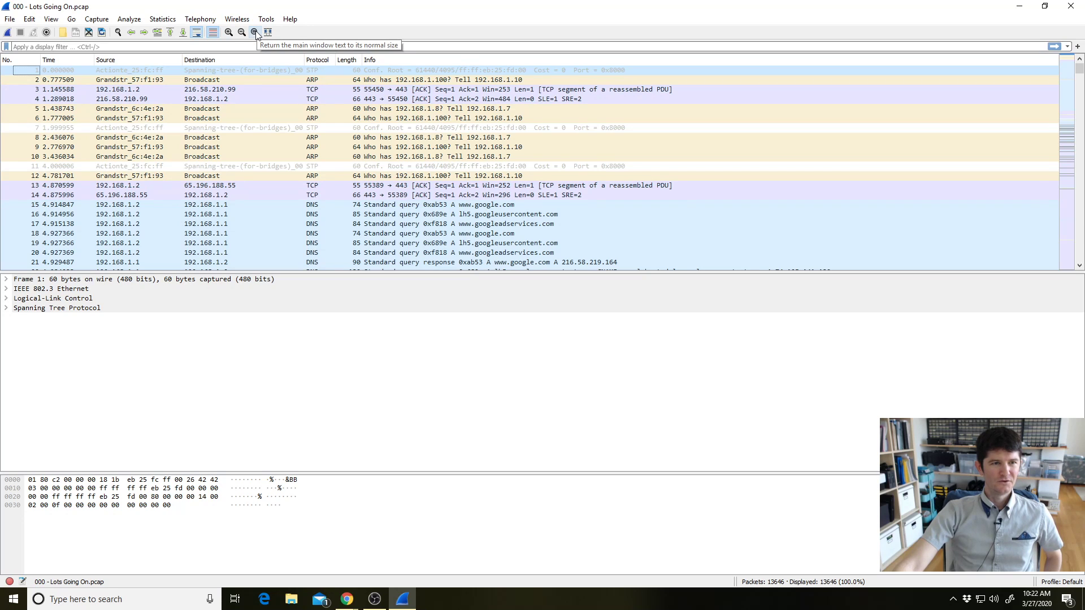
left_click(229, 32)
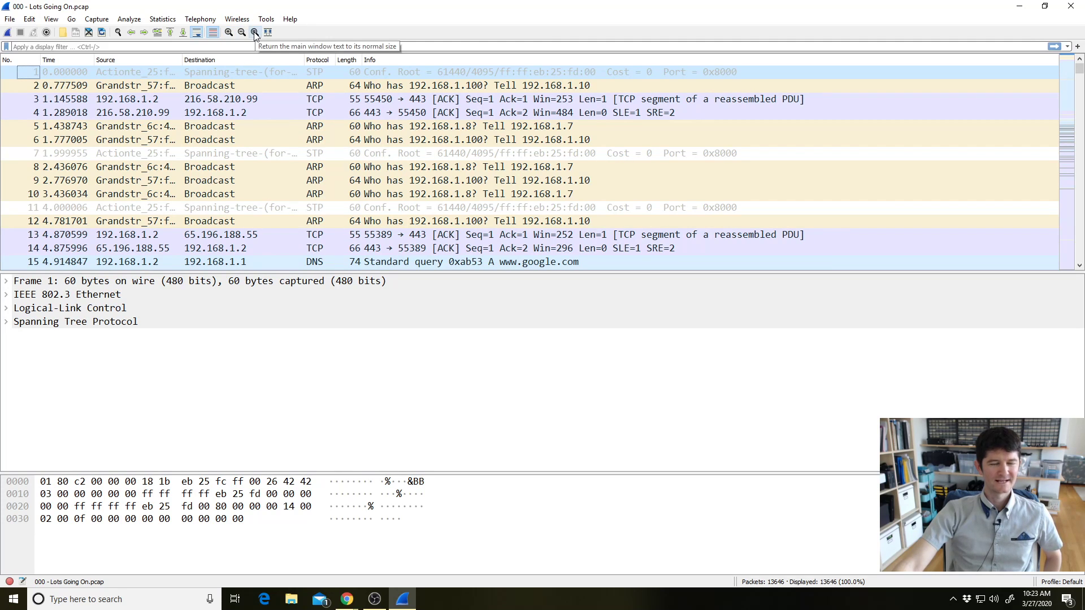
left_click(254, 32)
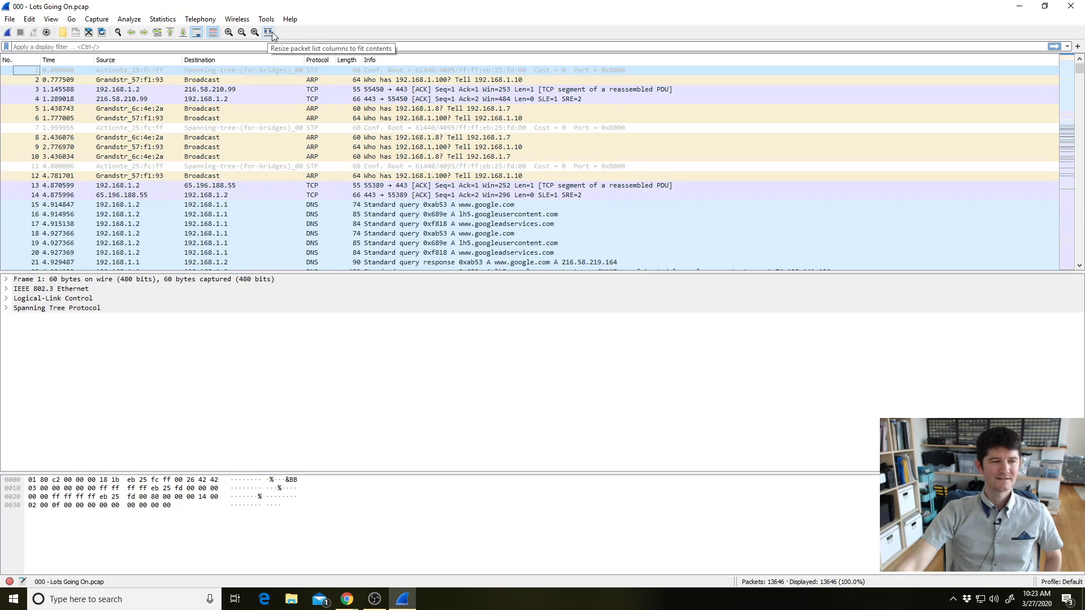
Narrow the Destination column until its entries are cut off, and resize all packet list columns to fit their contents
left_click_drag(298, 59, 208, 59)
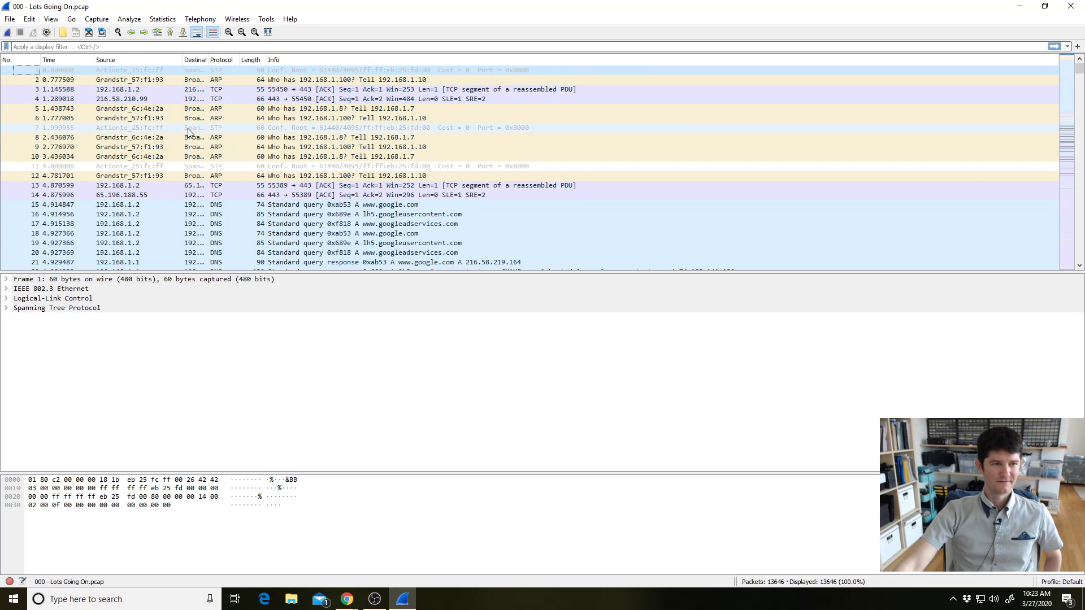
left_click(268, 32)
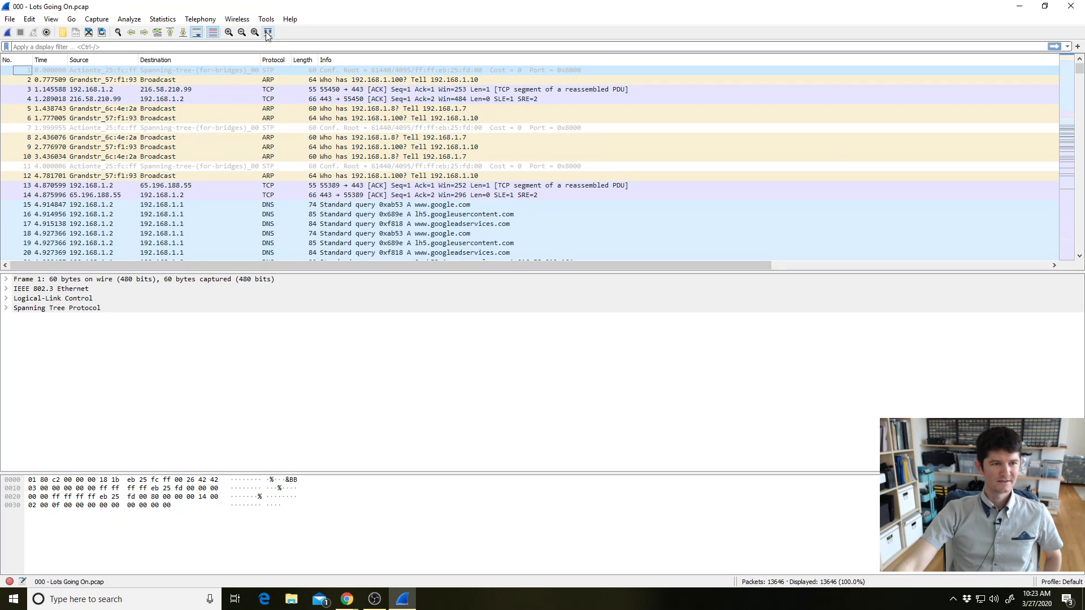
Manually widen the Destination, Source and Time columns of the packet list, trimming the Destination column slightly
left_click_drag(260, 59, 282, 59)
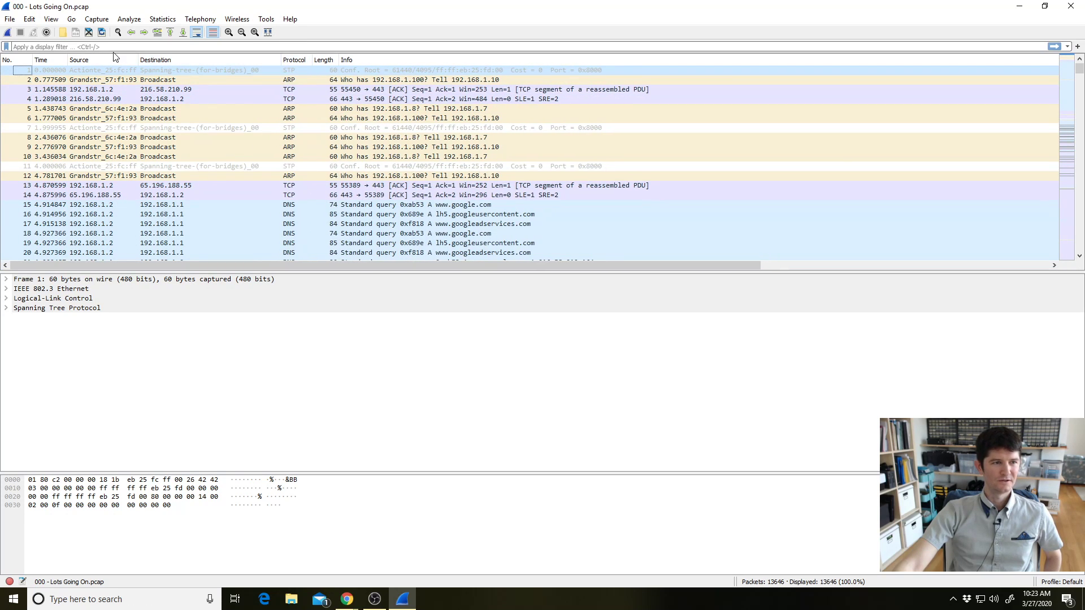
left_click_drag(140, 59, 198, 59)
left_click_drag(66, 58, 93, 57)
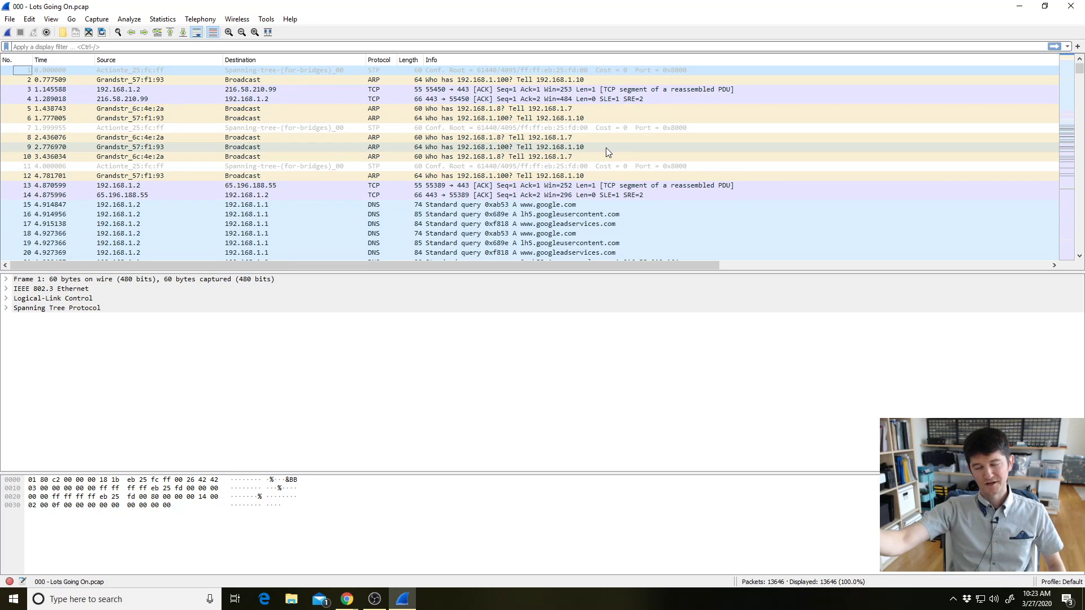
mouse_move(366, 61)
left_mouse_down()
mouse_move(304, 60)
mouse_move(357, 60)
left_mouse_up()
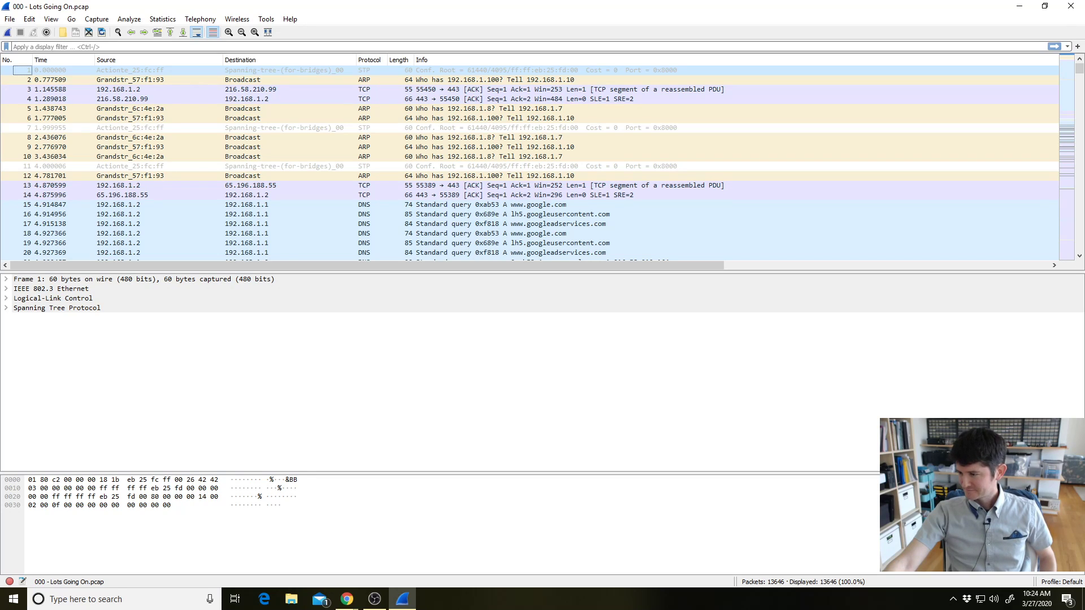
Switch to Chrome and bring up the Wireshark Display Filters PDF from packetlife.net
key("alt+Tab")
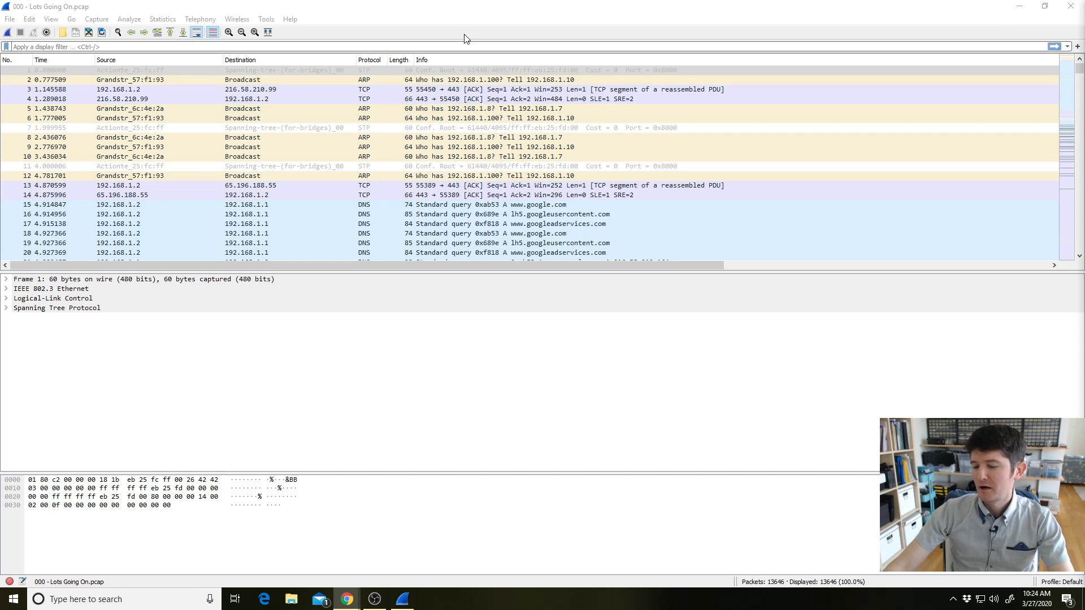
left_click(60, 48)
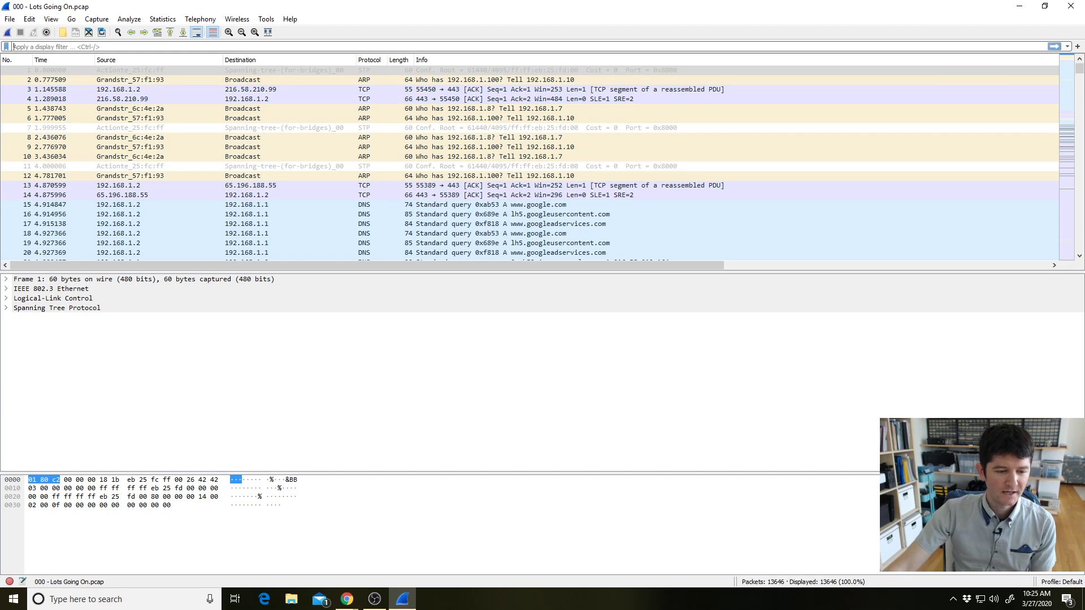
left_click(354, 603)
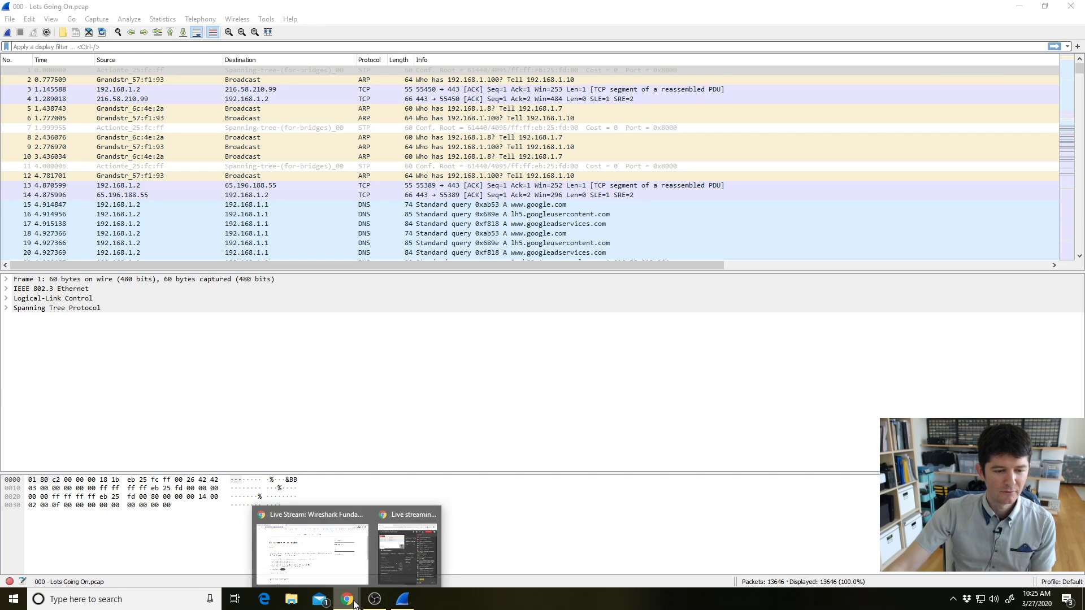
left_click(343, 571)
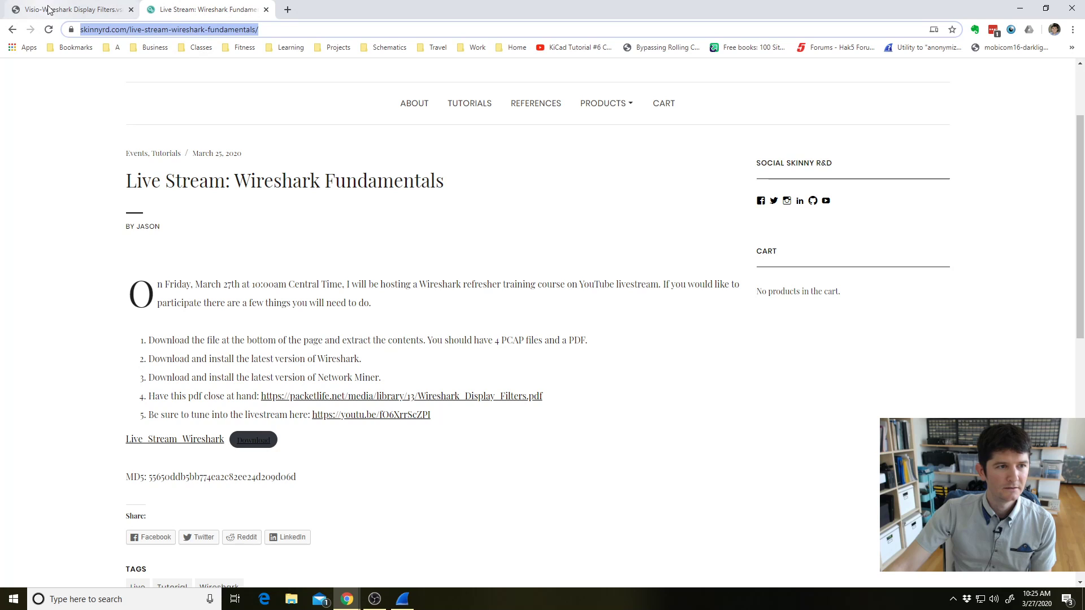
left_click(79, 10)
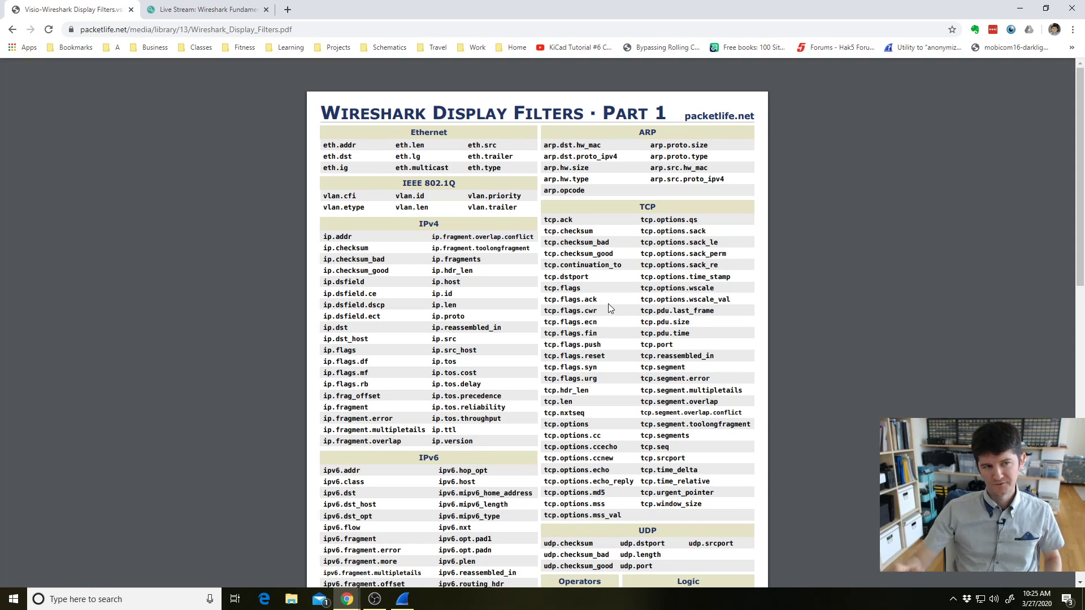
Examine both pages of the display filter cheat sheet, including the operators and logic tables and the IPv4 fields
scroll(588, 298, "down", 20)
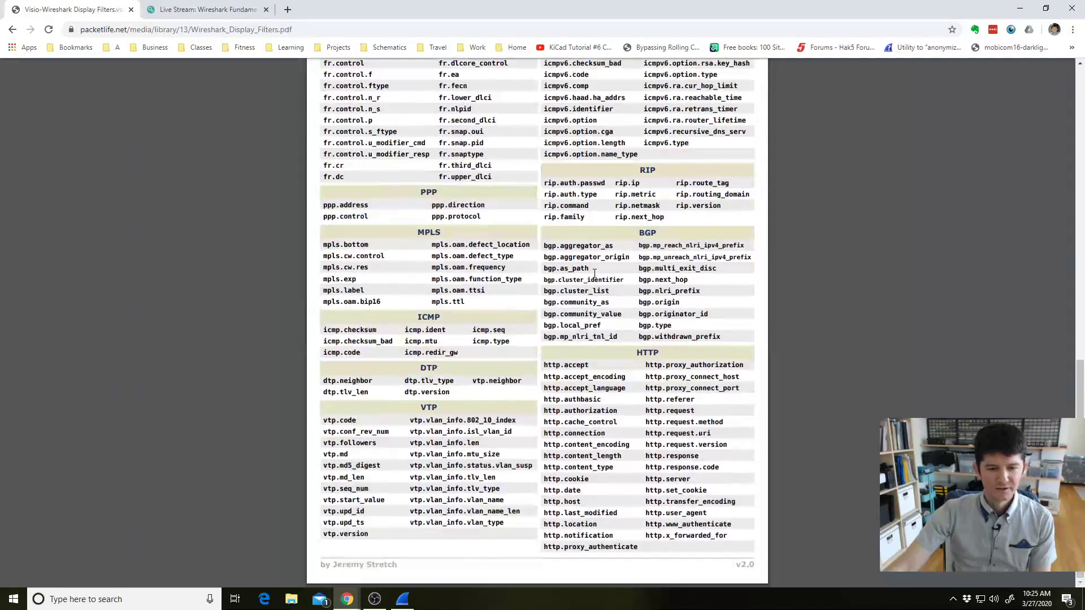
scroll(594, 275, "up", 20)
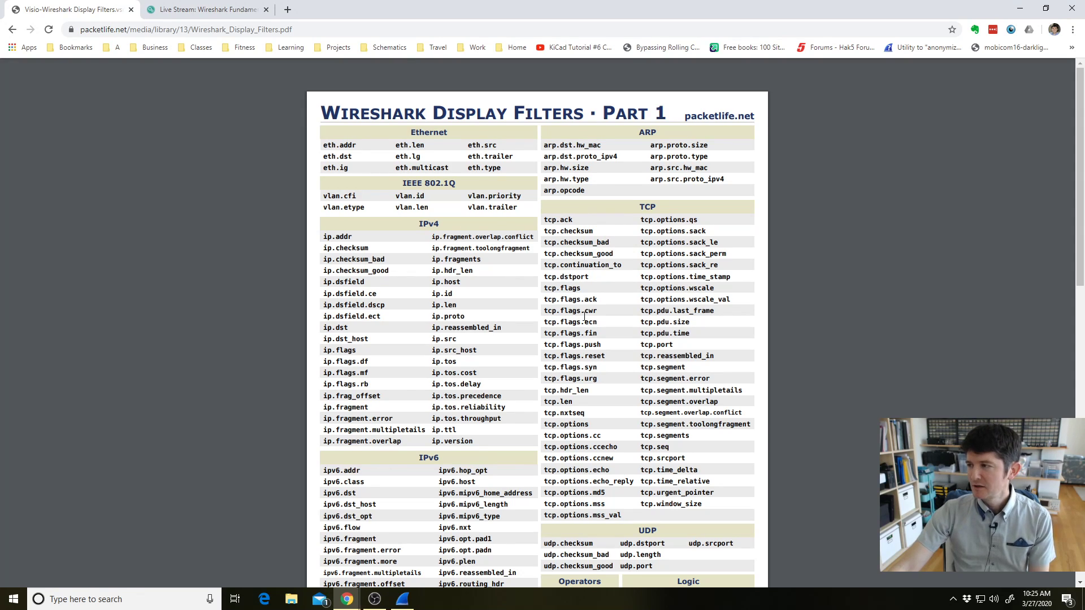
scroll(553, 418, "down", 10)
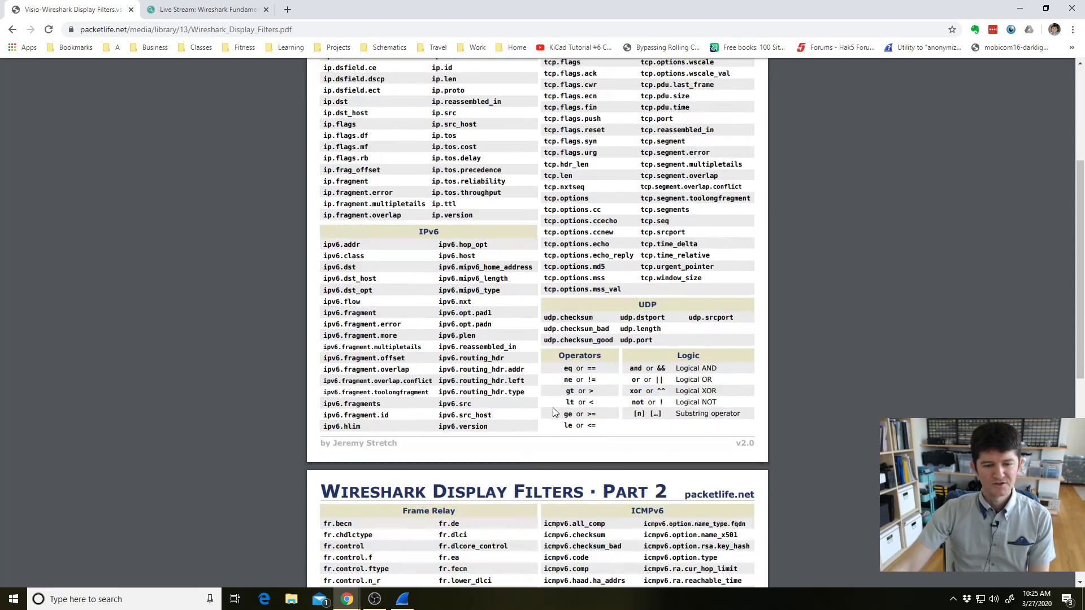
scroll(561, 402, "down", 3)
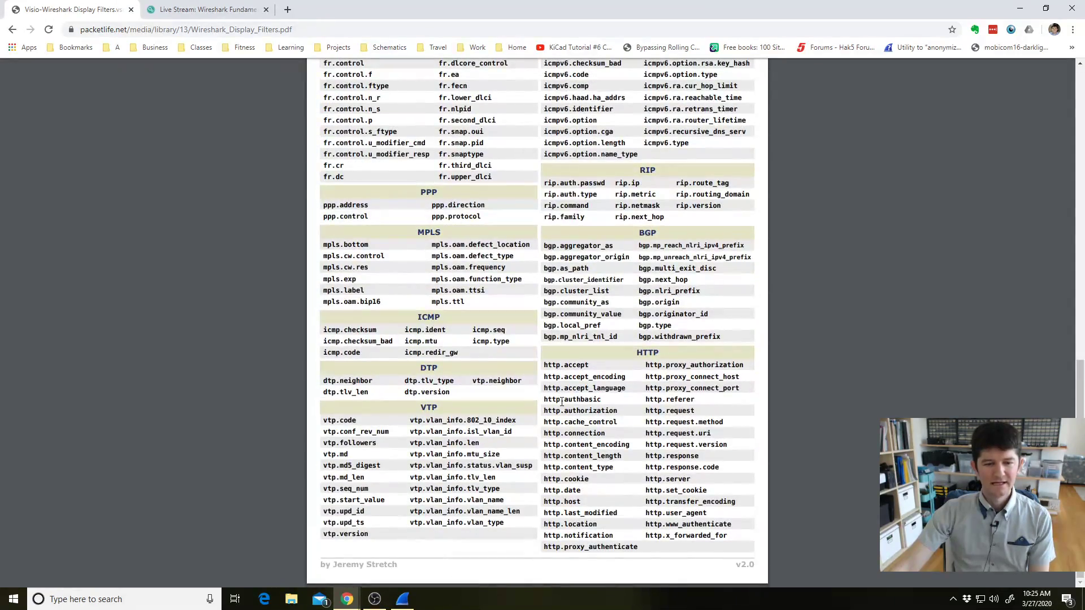
scroll(561, 402, "up", 12)
scroll(562, 397, "up", 1)
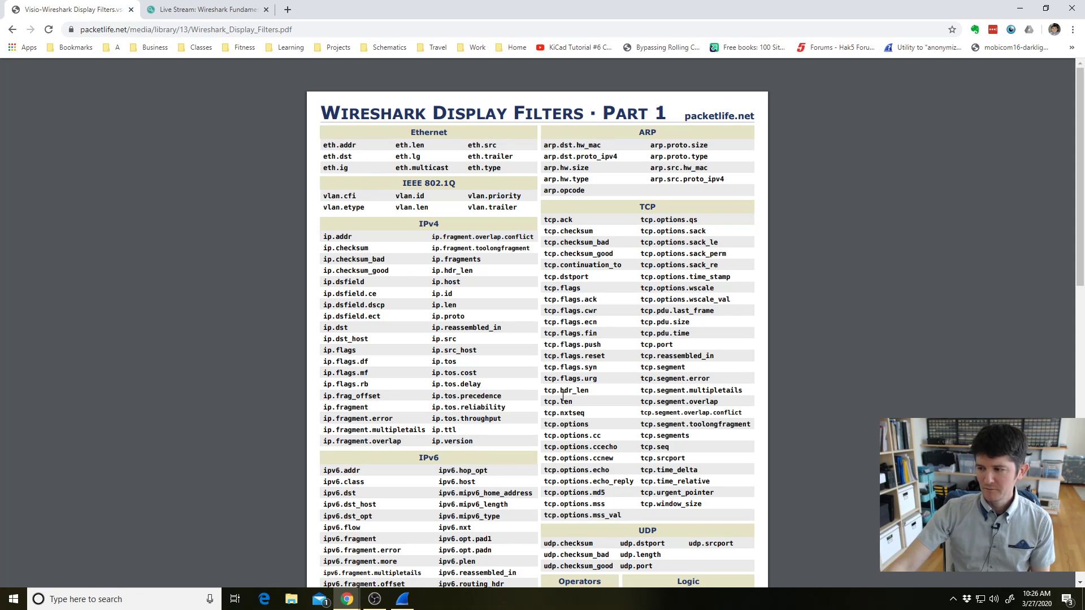
scroll(526, 412, "down", 20)
scroll(499, 435, "up", 20)
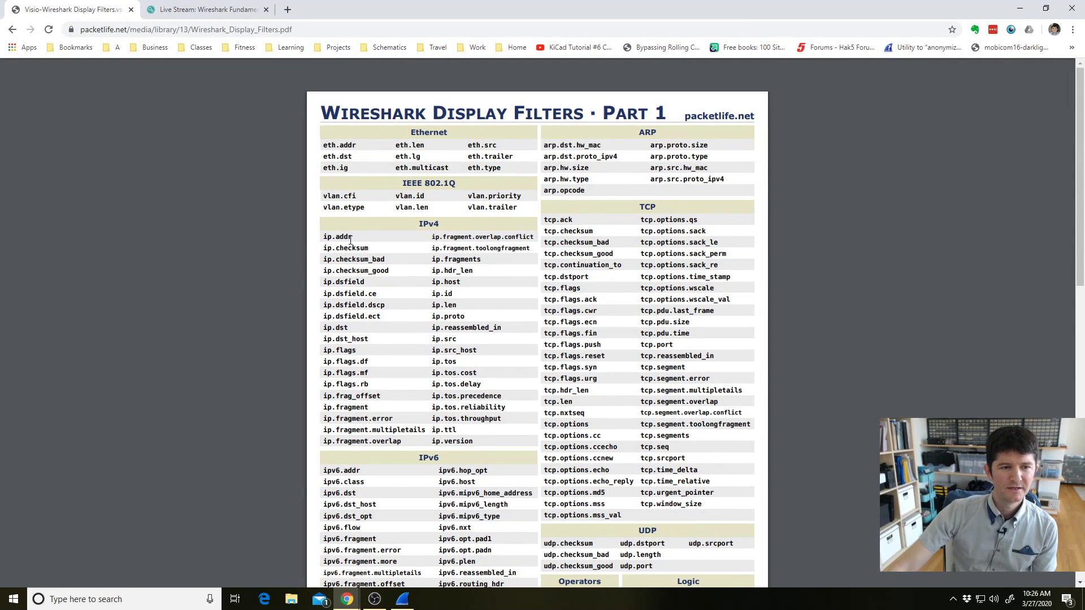
mouse_move(353, 237)
left_mouse_down()
mouse_move(326, 248)
mouse_move(366, 249)
left_mouse_up()
left_click(370, 259)
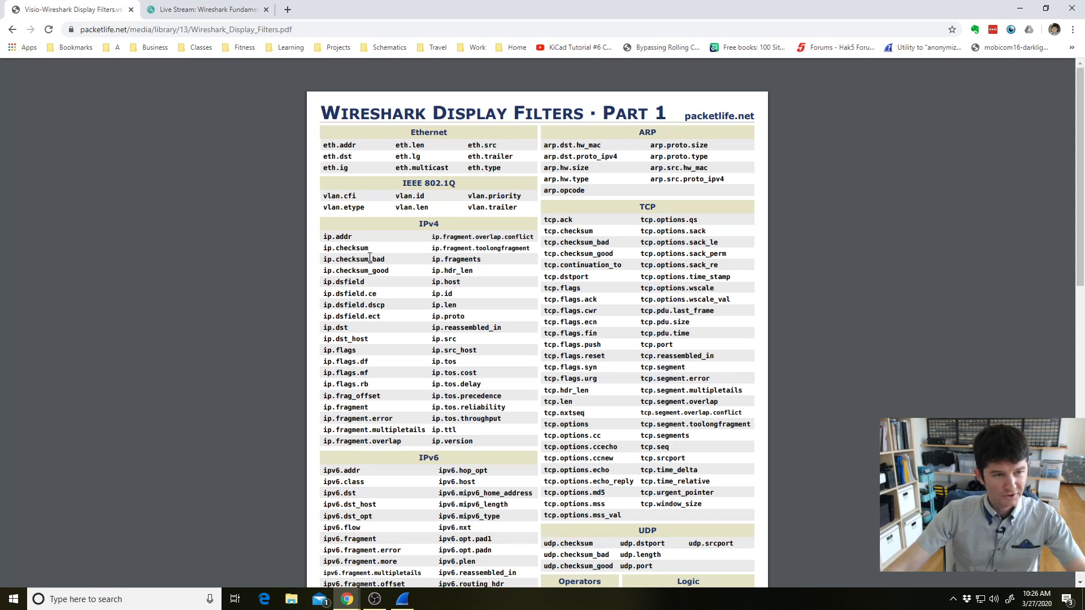
Switch back to Wireshark and apply the display filter ip.addr==192.168.1.2 to the capture
left_click(403, 601)
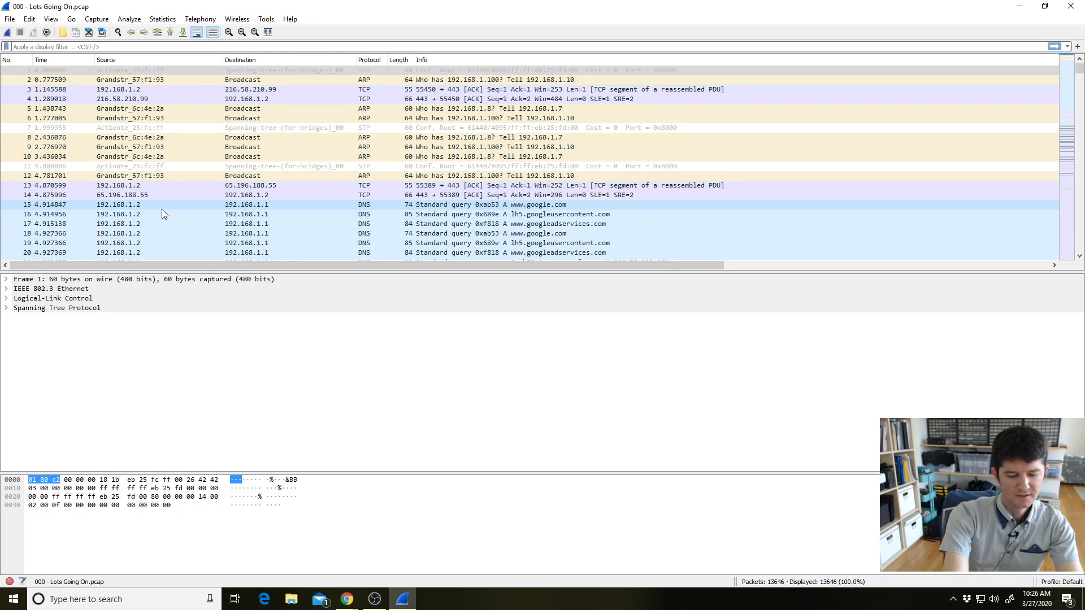
type("ip")
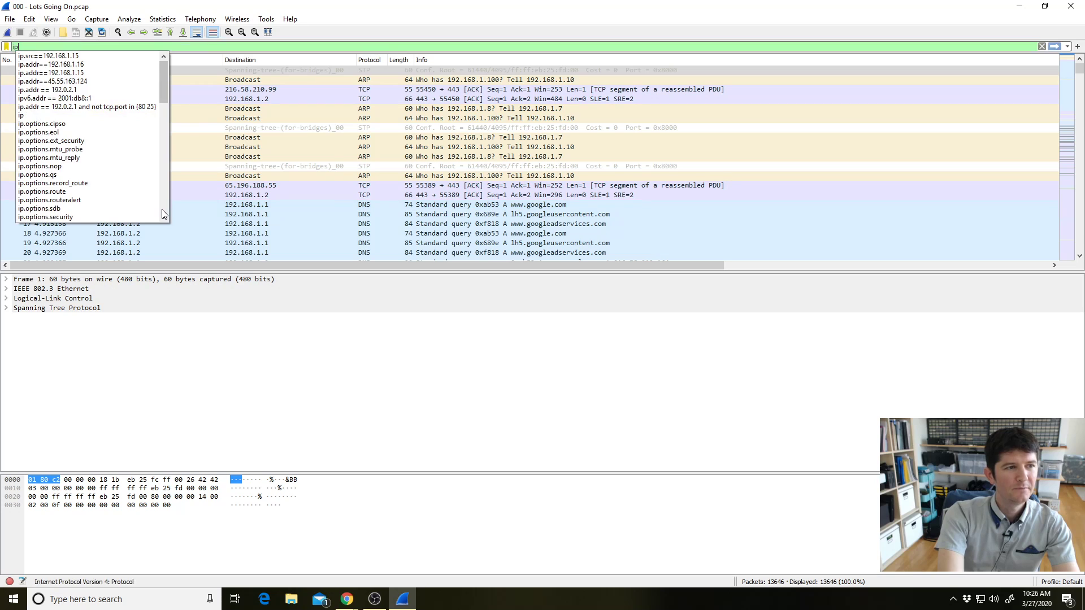
type(".addr")
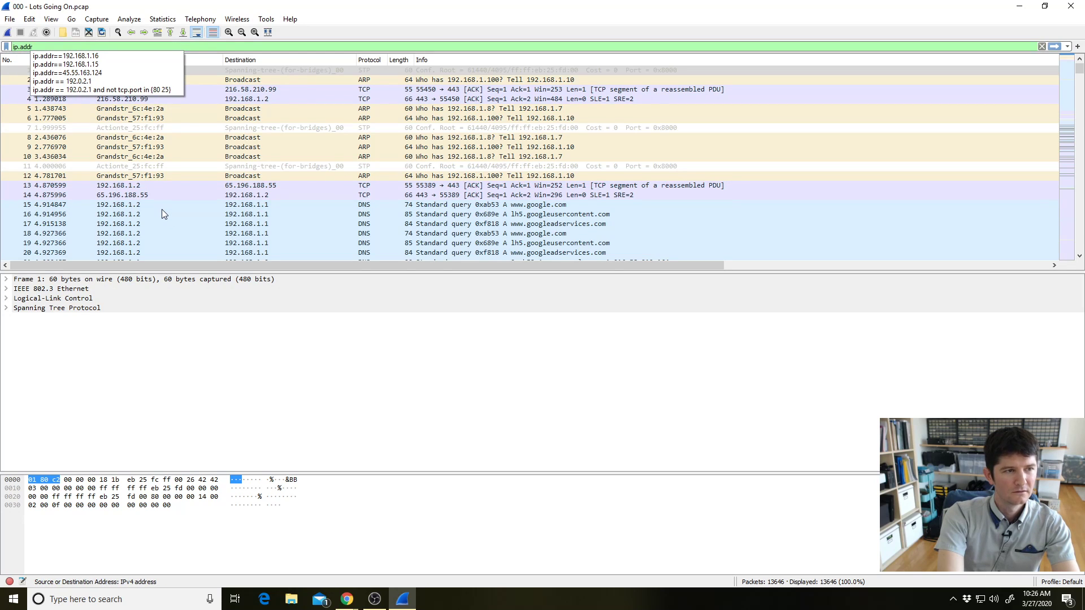
type("==")
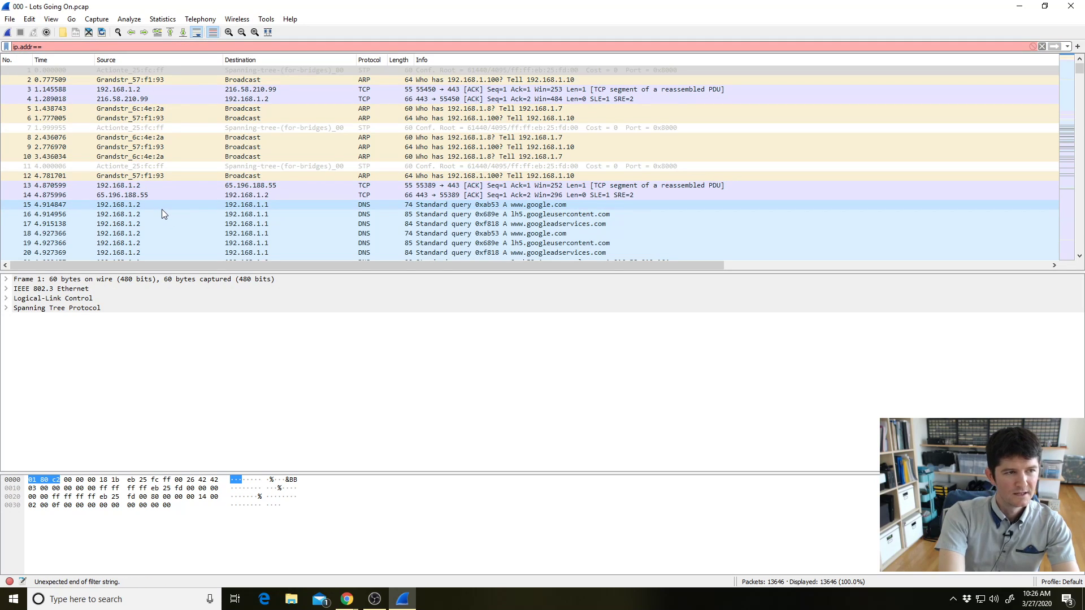
type("192")
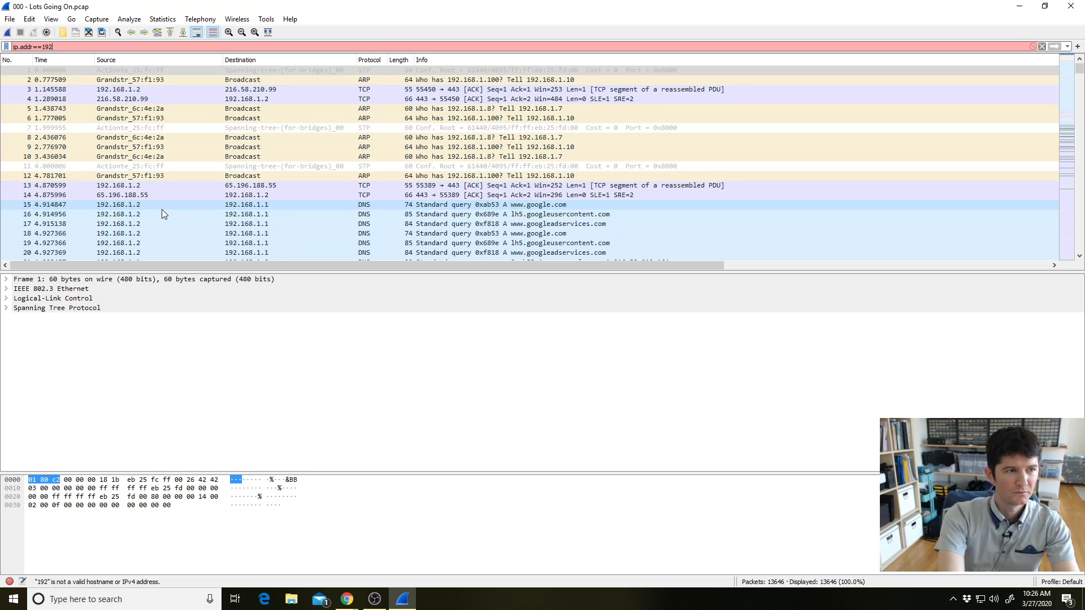
type(".168")
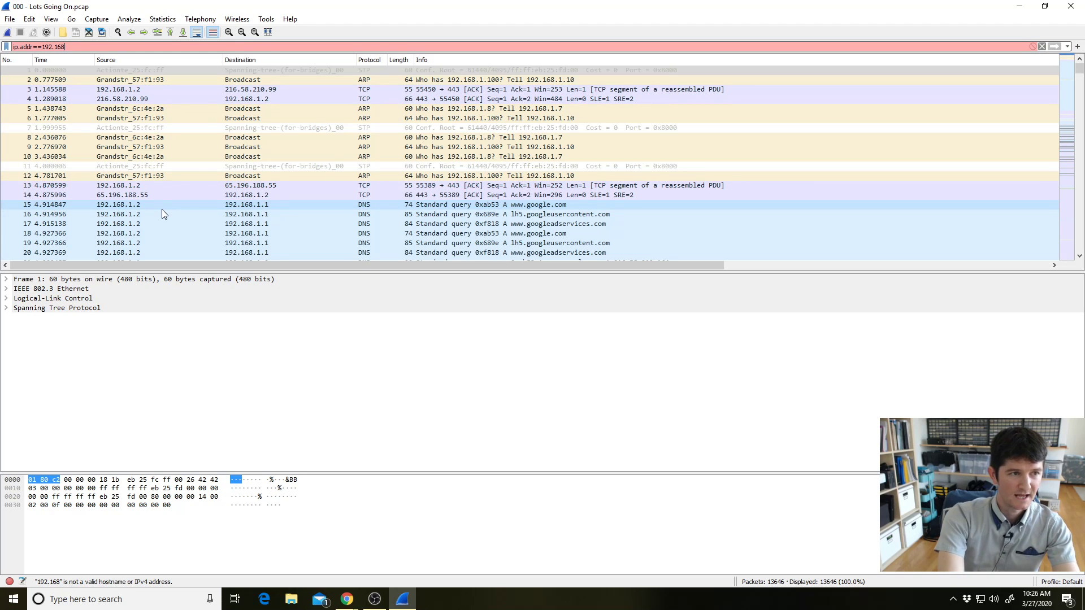
type(".2")
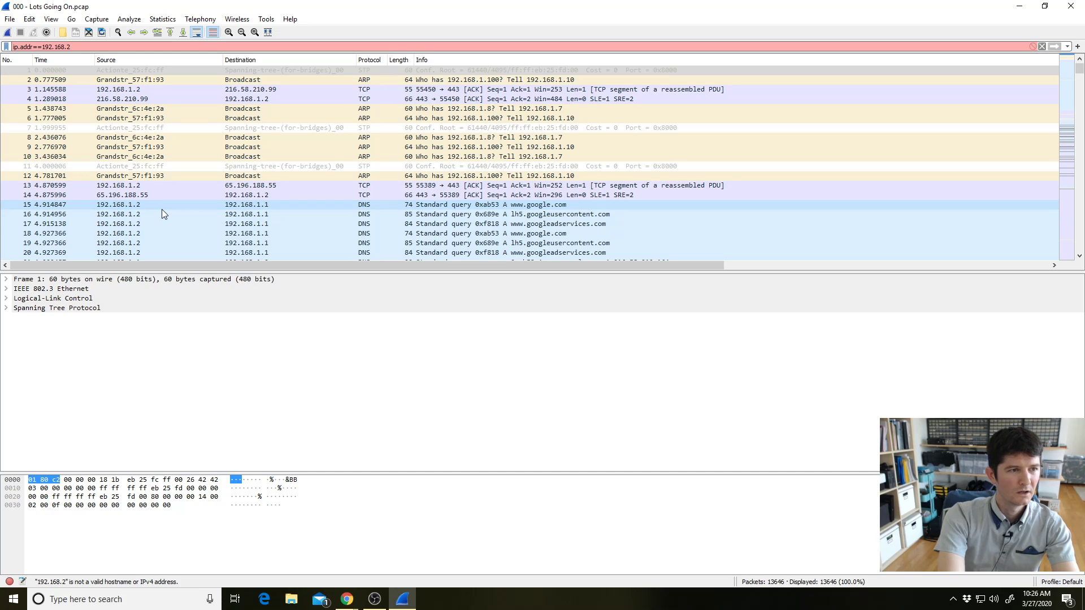
key("BackSpace")
type("1.2")
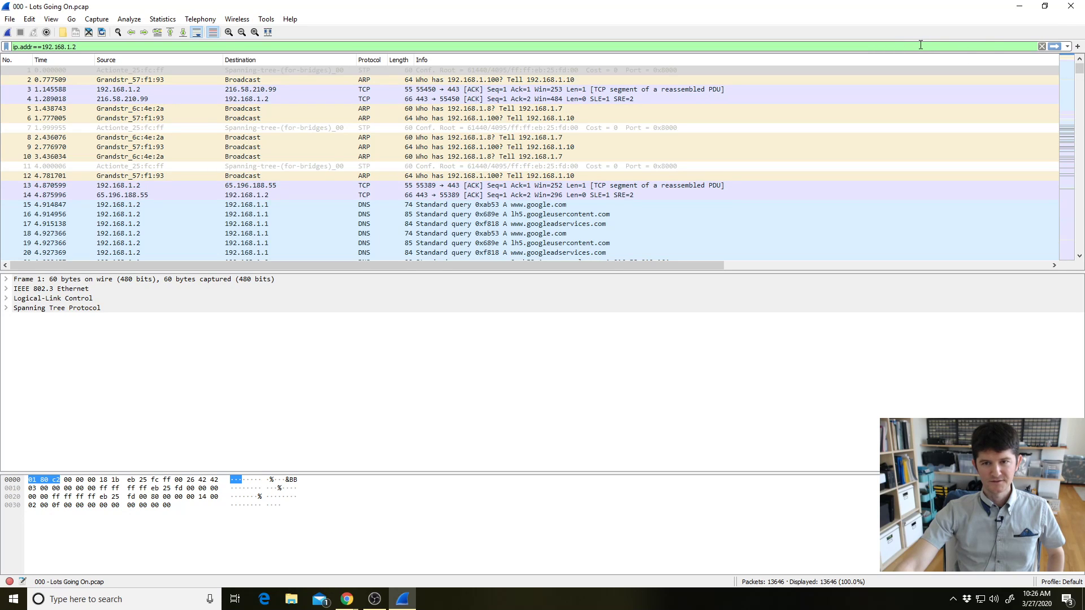
key("Return")
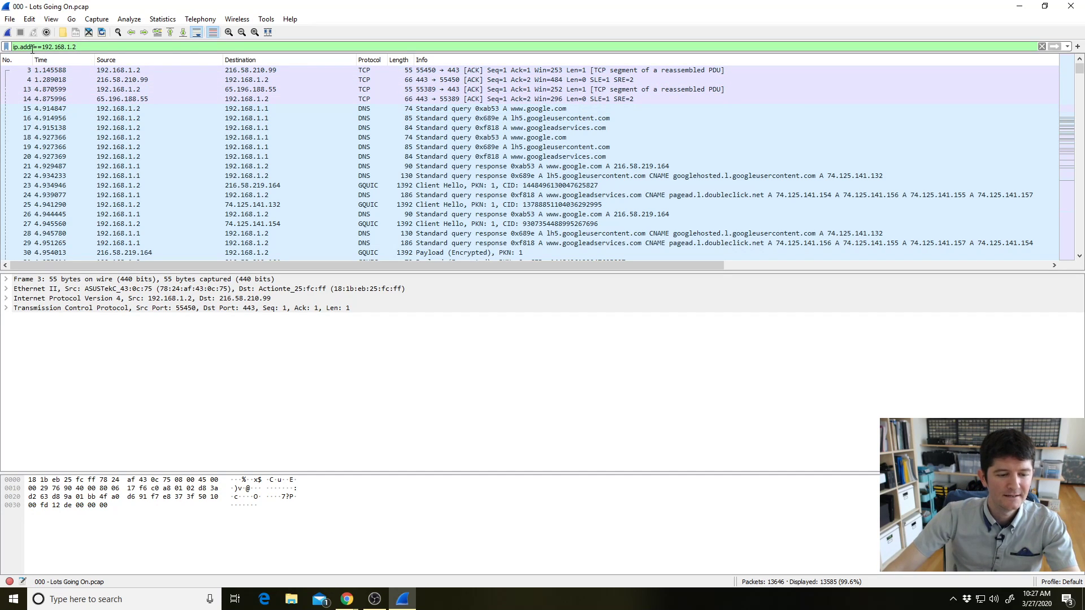
Switch to Chrome to highlight ip.addr in the cheat sheet and show the live stream page, and return to Wireshark
mouse_move(347, 599)
left_click(319, 551)
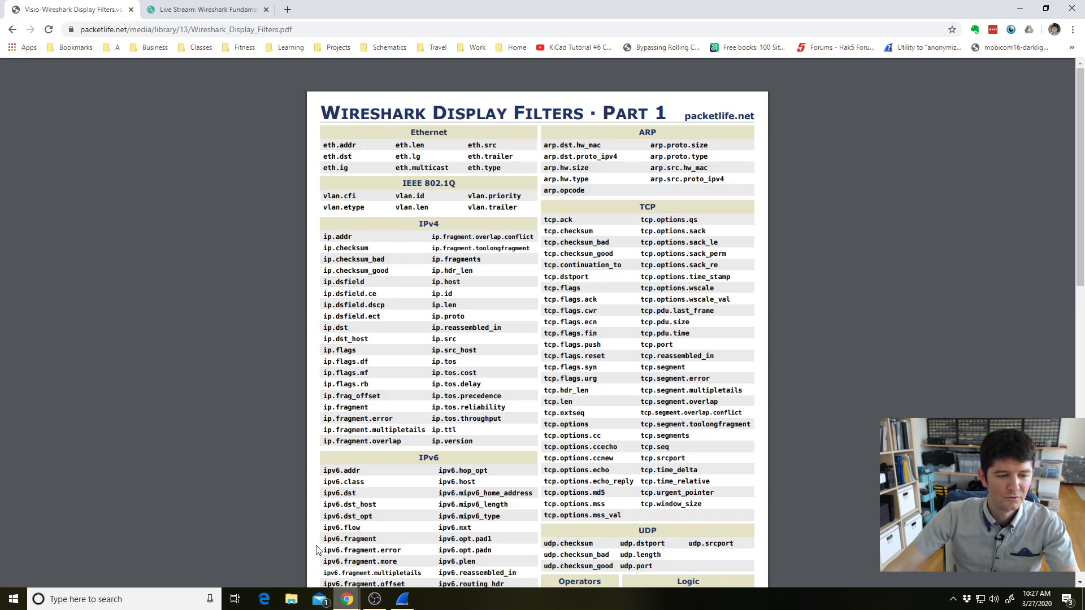
left_click_drag(354, 236, 324, 235)
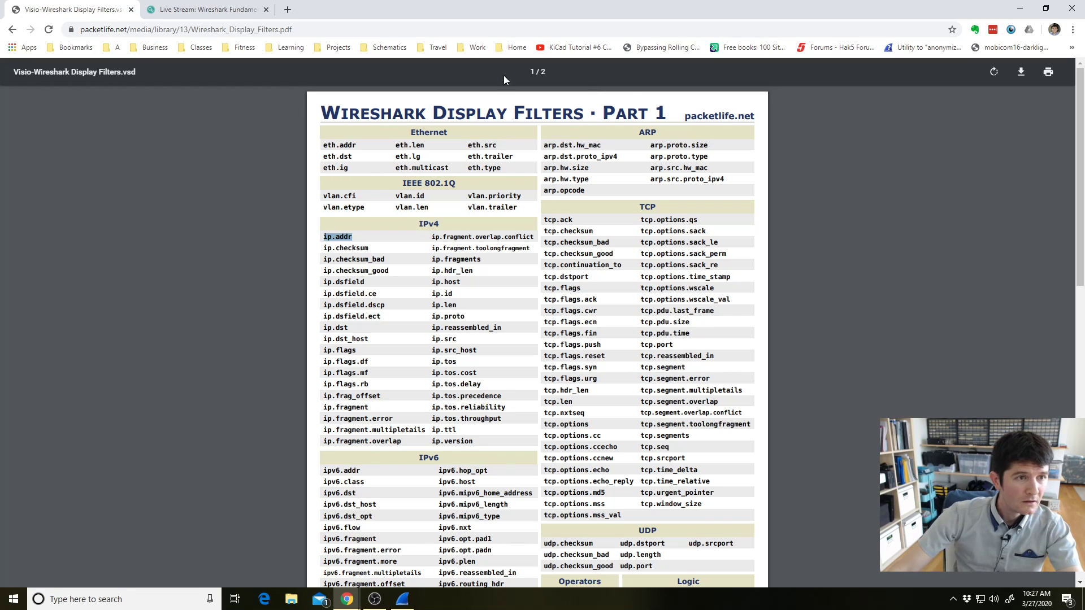
left_click(336, 29)
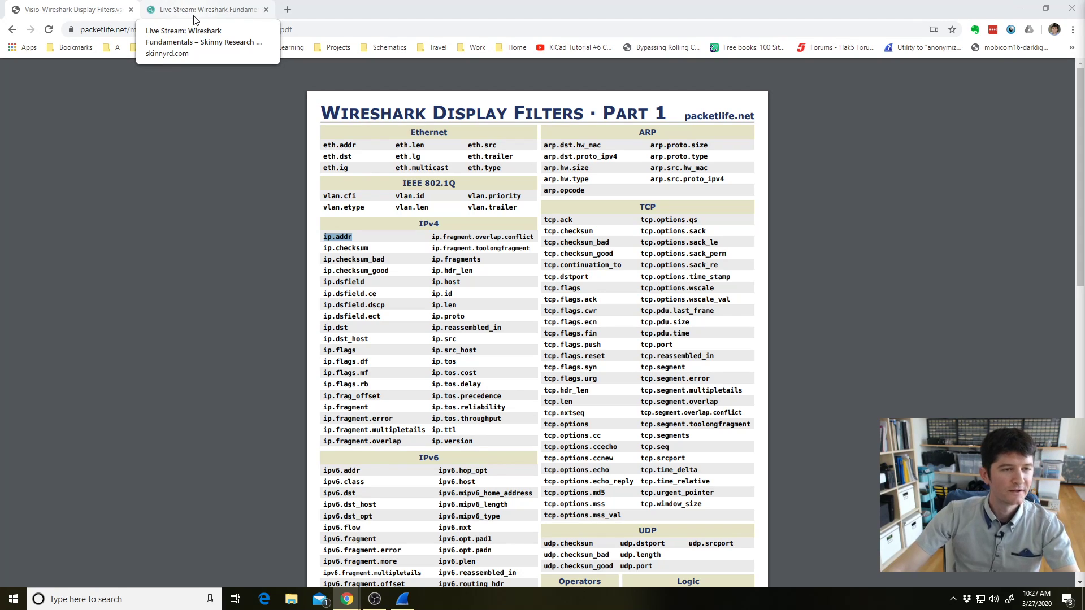
left_click(214, 10)
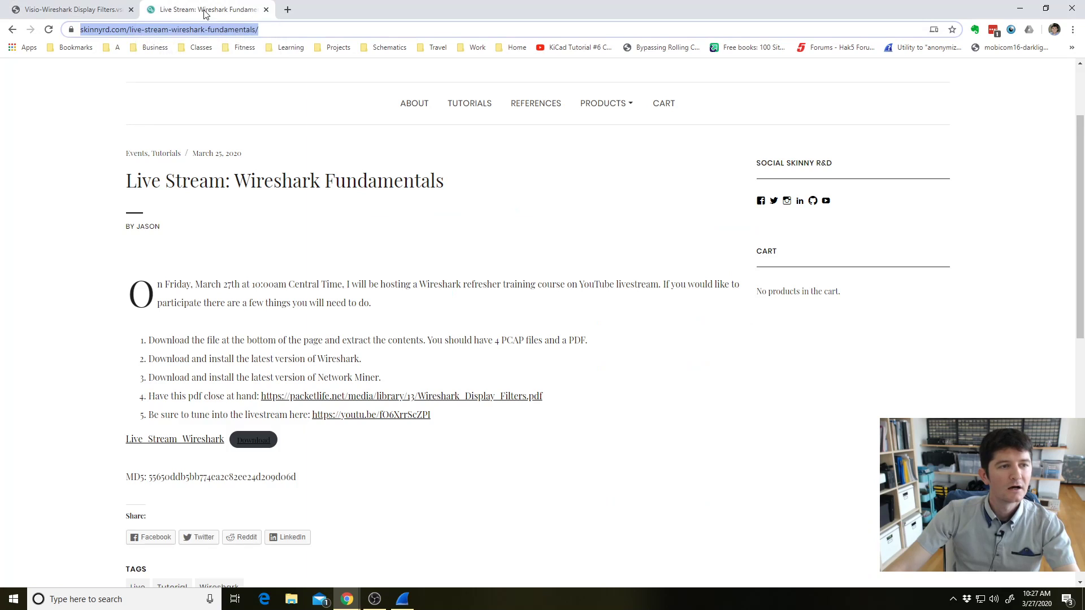
left_click(1017, 8)
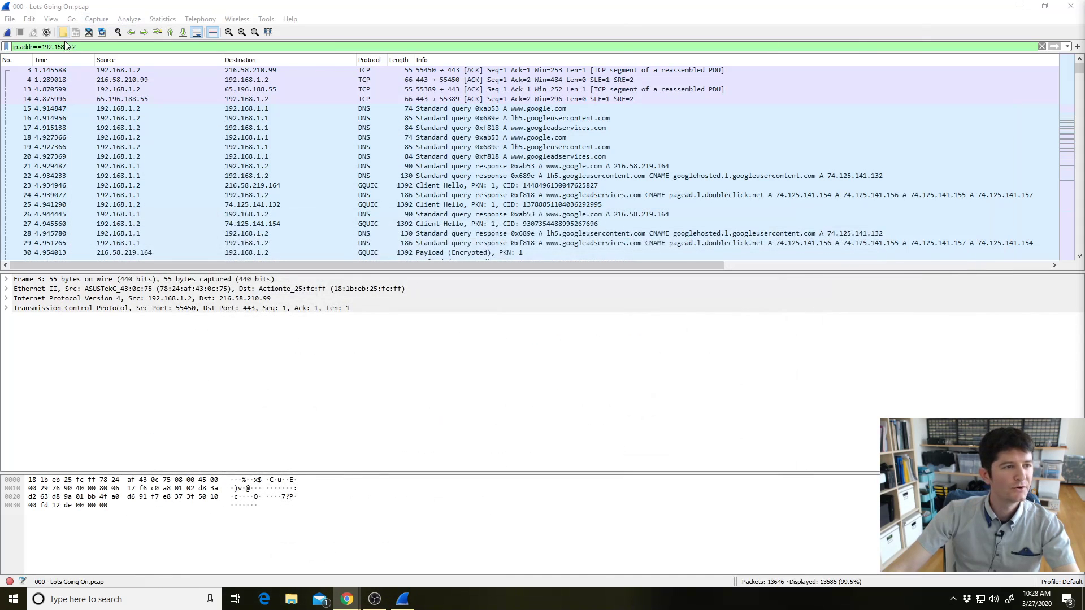
Try the display filter with a single equals sign after ip.addr and restore the double equals sign
left_click(82, 48)
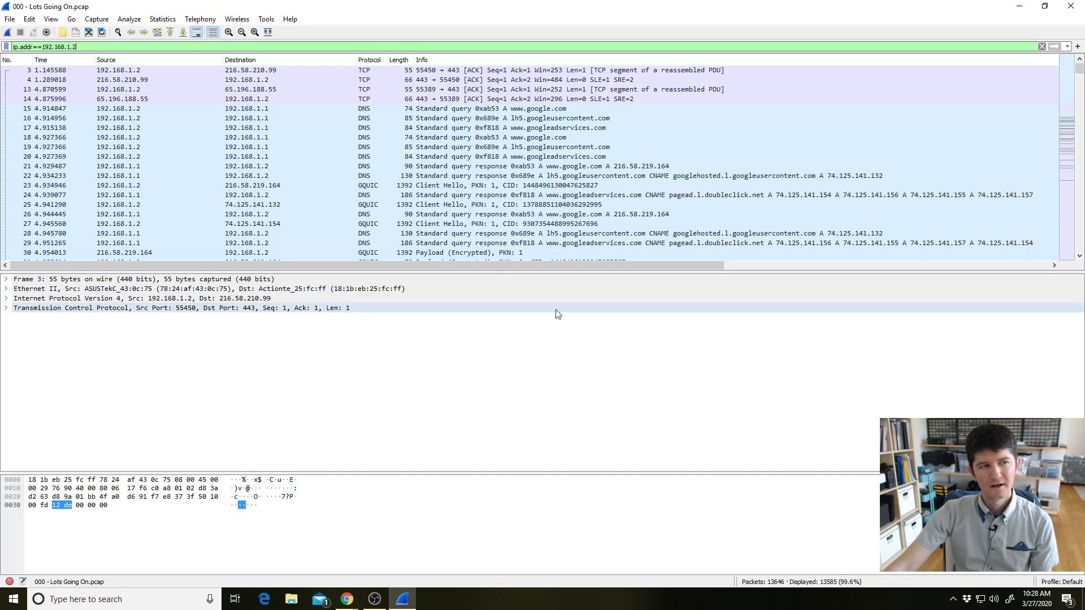
left_click(71, 47)
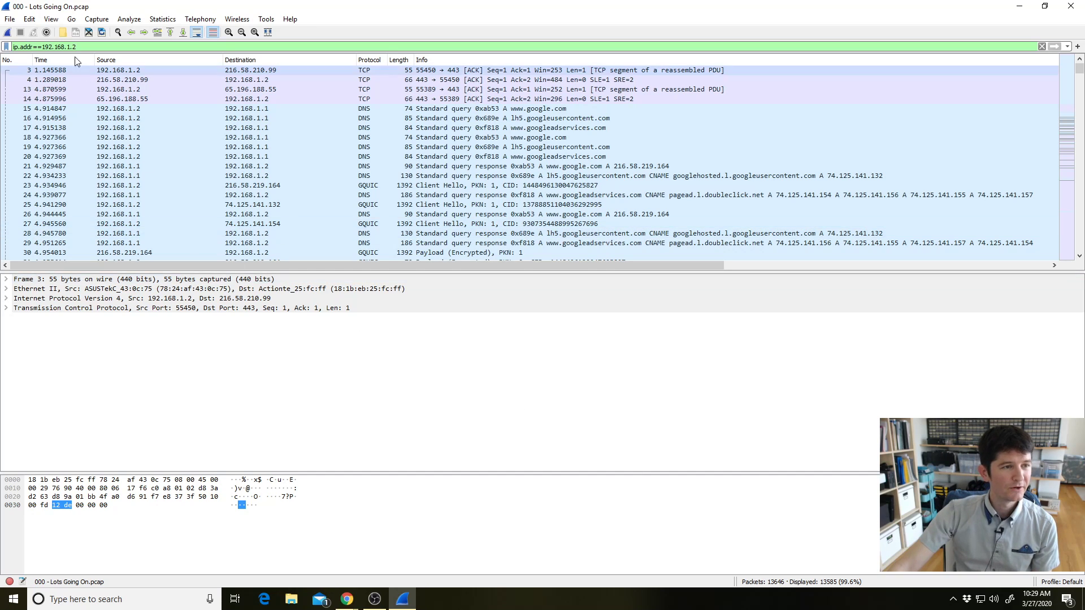
left_click_drag(31, 47, 38, 47)
left_click(35, 46)
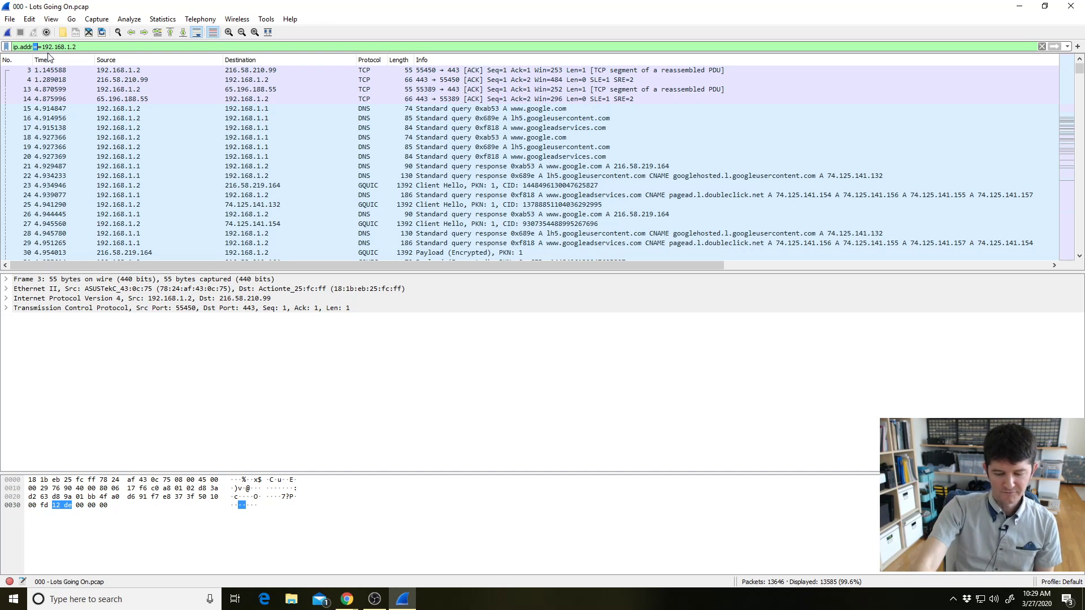
key("Delete")
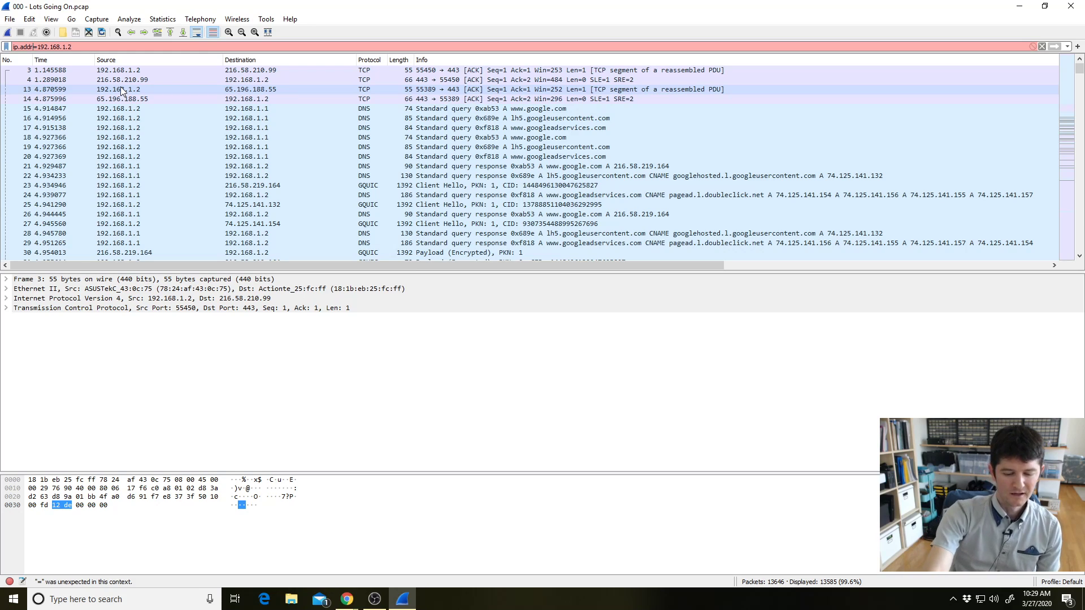
type("=")
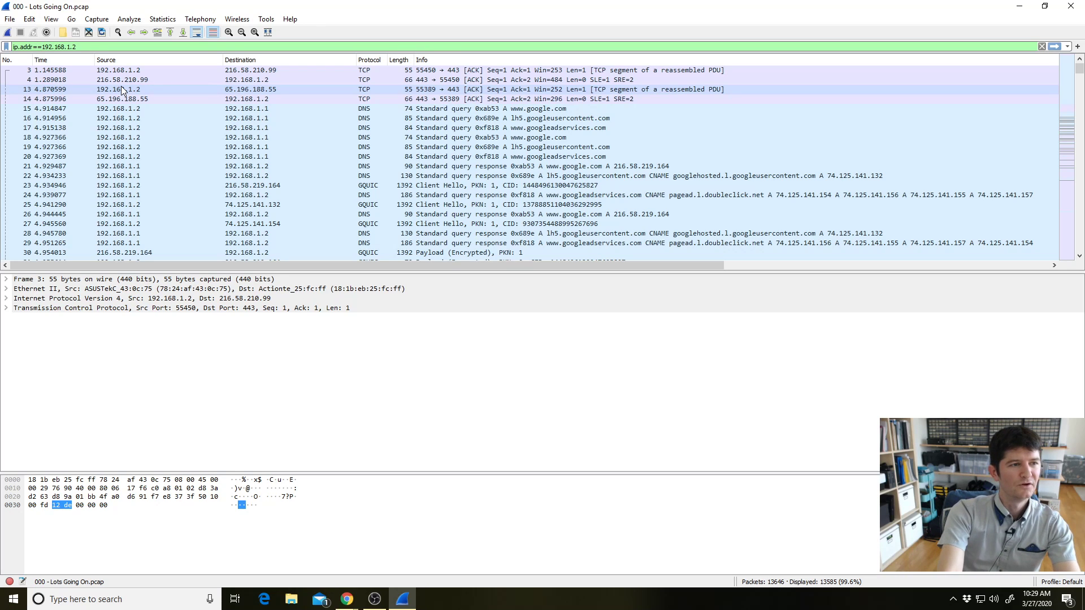
Replace the == operator with eq in the display filter and apply ip.addr eq 192.168.1.2
key("BackSpace")
key("BackSpace")
type("eq")
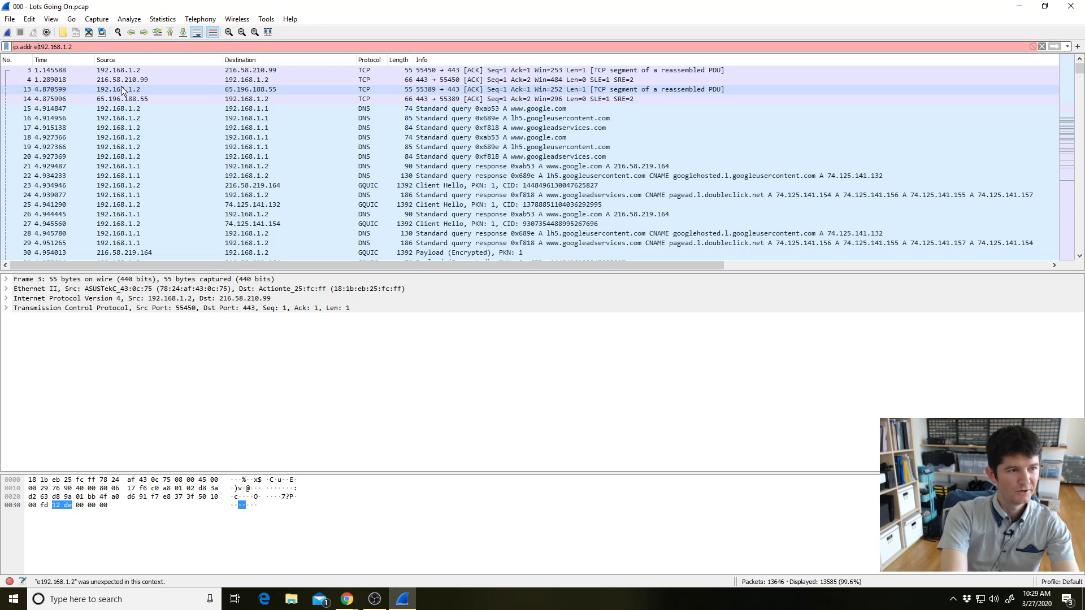
key("Return")
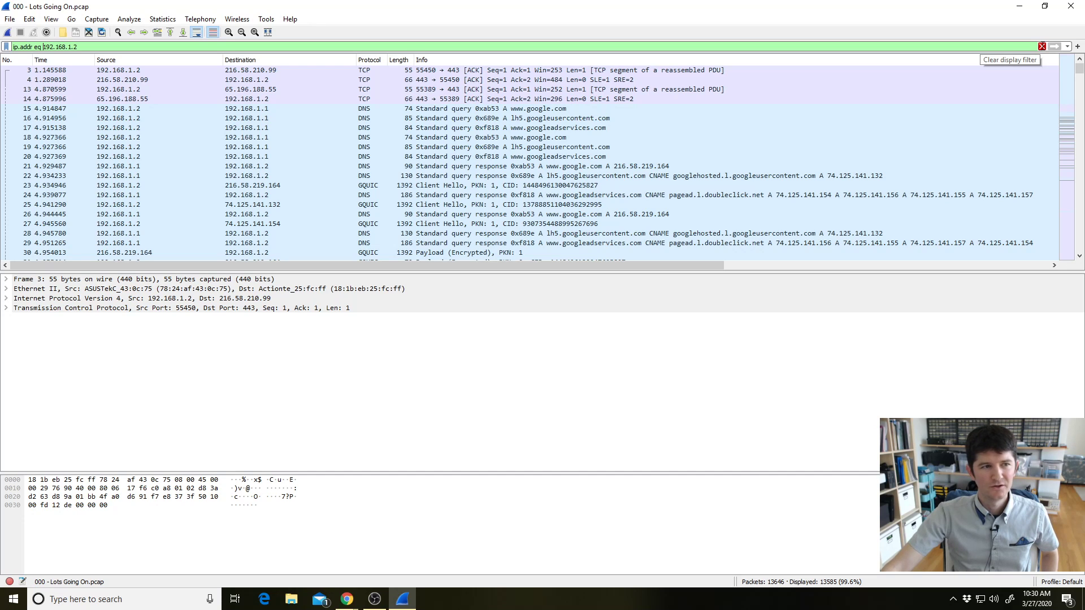
Clear the display filter and open the list of previously used filters
left_click(1042, 47)
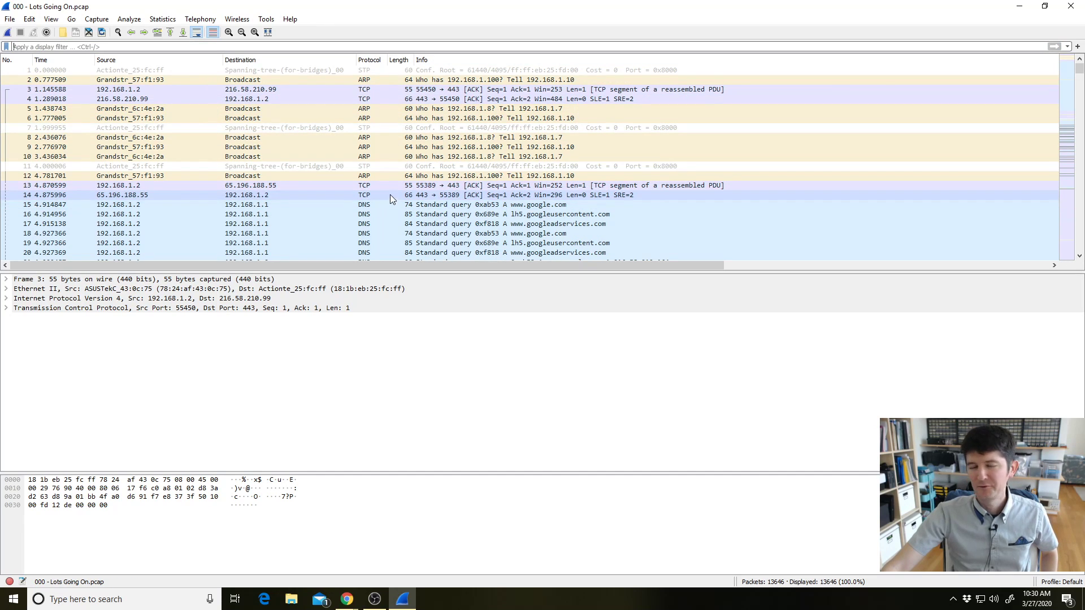
left_click(1067, 46)
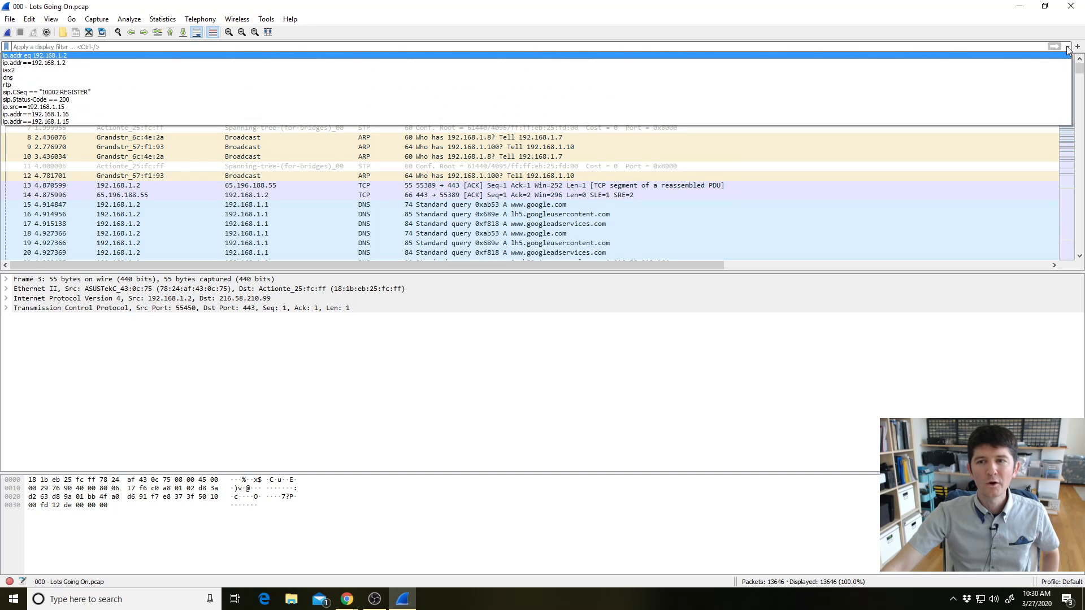
Pick ip.addr==192.168.1.2 from the previously used filters and apply it to the packet list
left_click(990, 63)
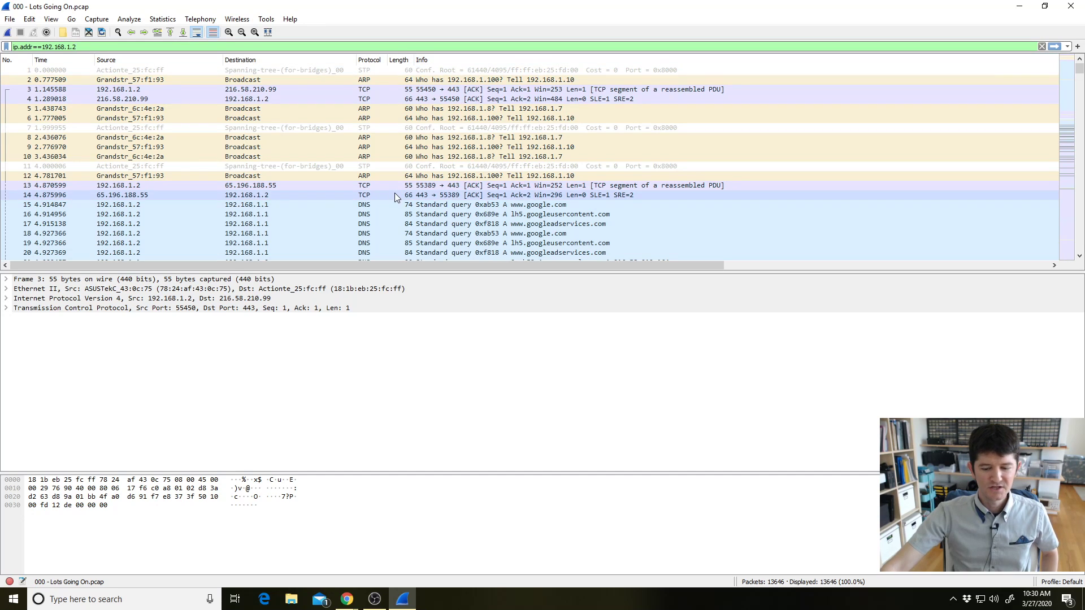
key("Return")
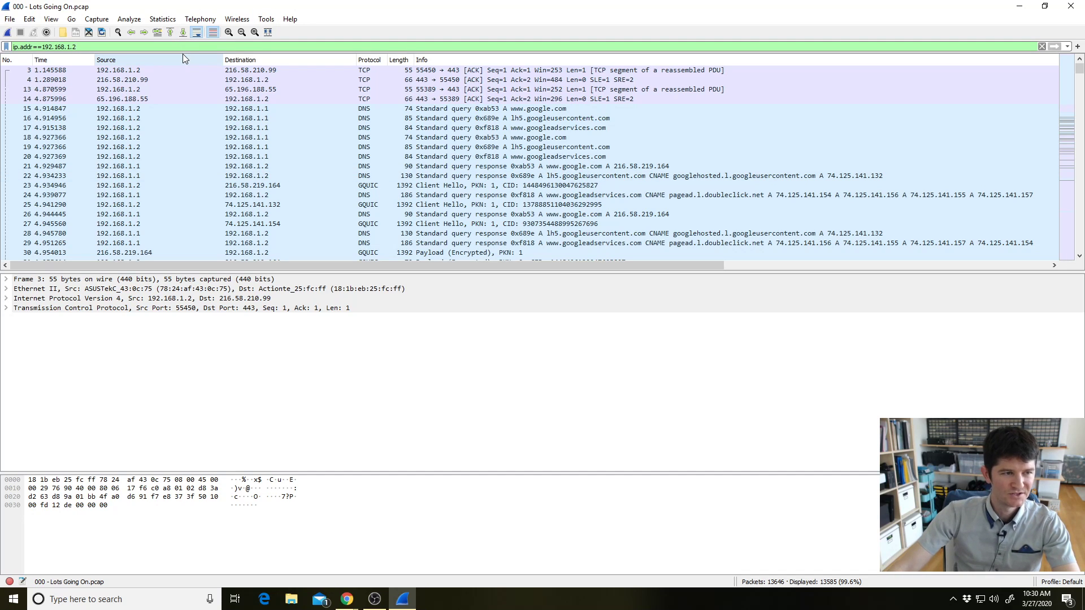
Select the Ethernet II header in frame 3's details and remove the ip.addr==192.168.1.2 display filter
key("BackSpace")
key("BackSpace")
key("BackSpace")
key("BackSpace")
key("BackSpace")
key("BackSpace")
key("BackSpace")
key("BackSpace")
key("BackSpace")
key("BackSpace")
key("BackSpace")
key("BackSpace")
key("BackSpace")
key("BackSpace")
key("BackSpace")
key("BackSpace")
key("BackSpace")
key("BackSpace")
key("BackSpace")
key("BackSpace")
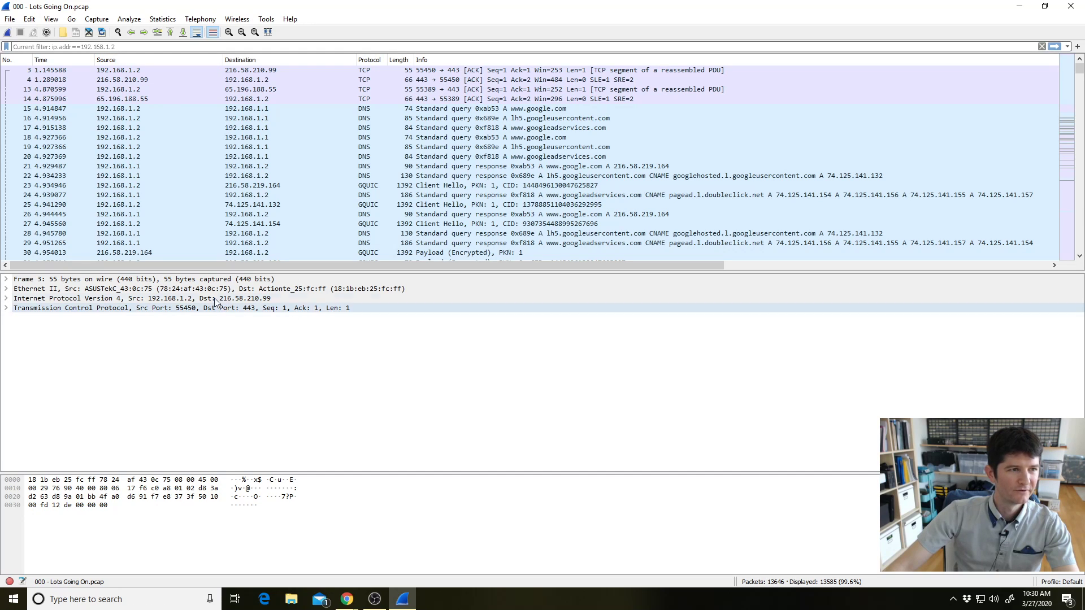
left_click(169, 298)
left_click(167, 291)
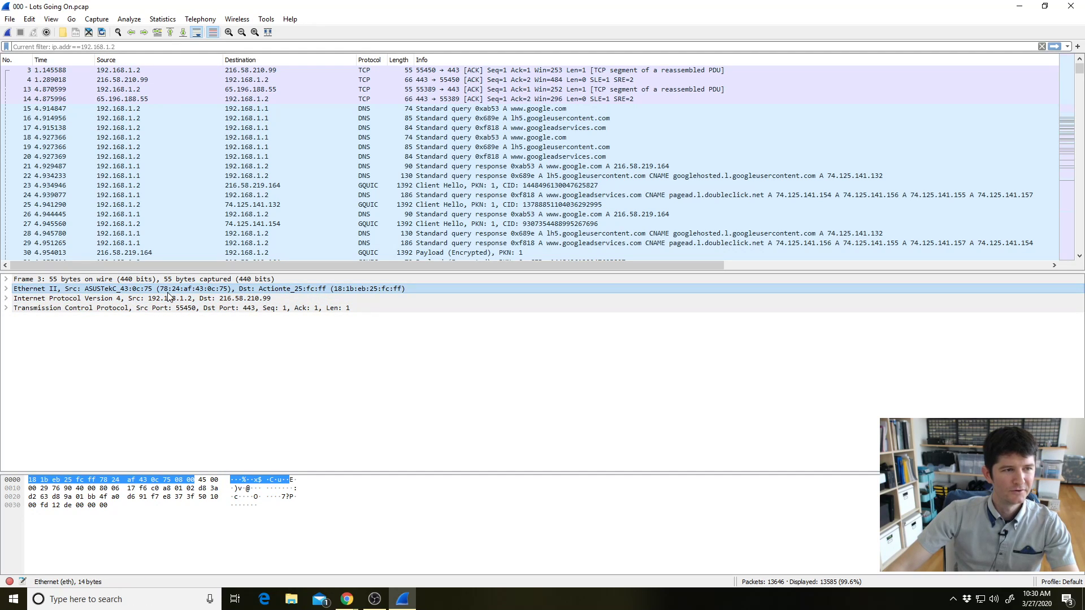
left_click(375, 47)
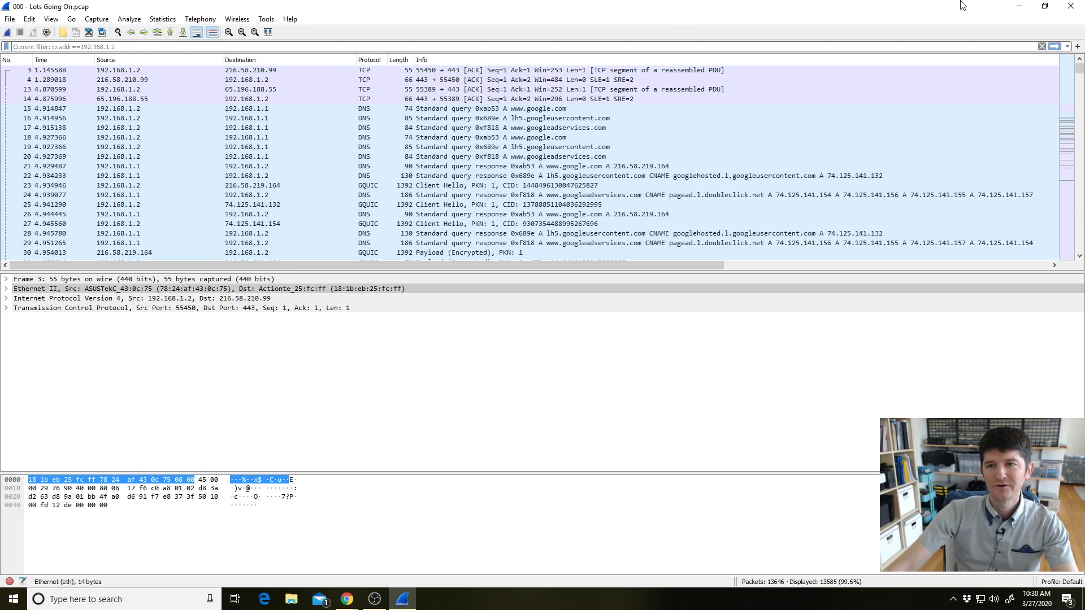
left_click(1041, 48)
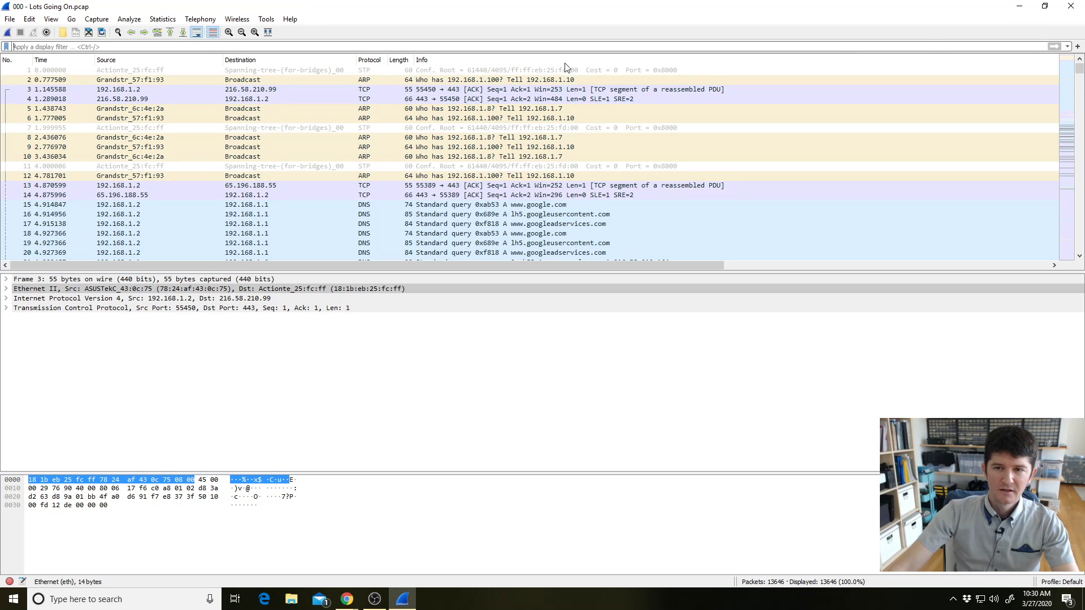
Recall and apply ip.addr==192.168.1.2 from the filter history again, and clear it to list all packets
left_click(1067, 47)
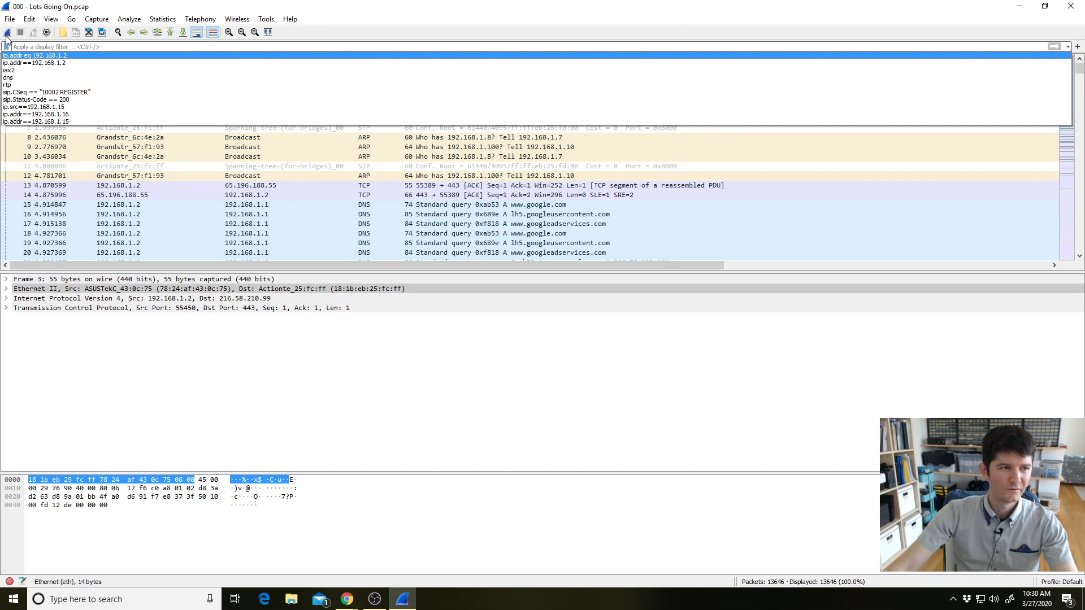
left_click(43, 63)
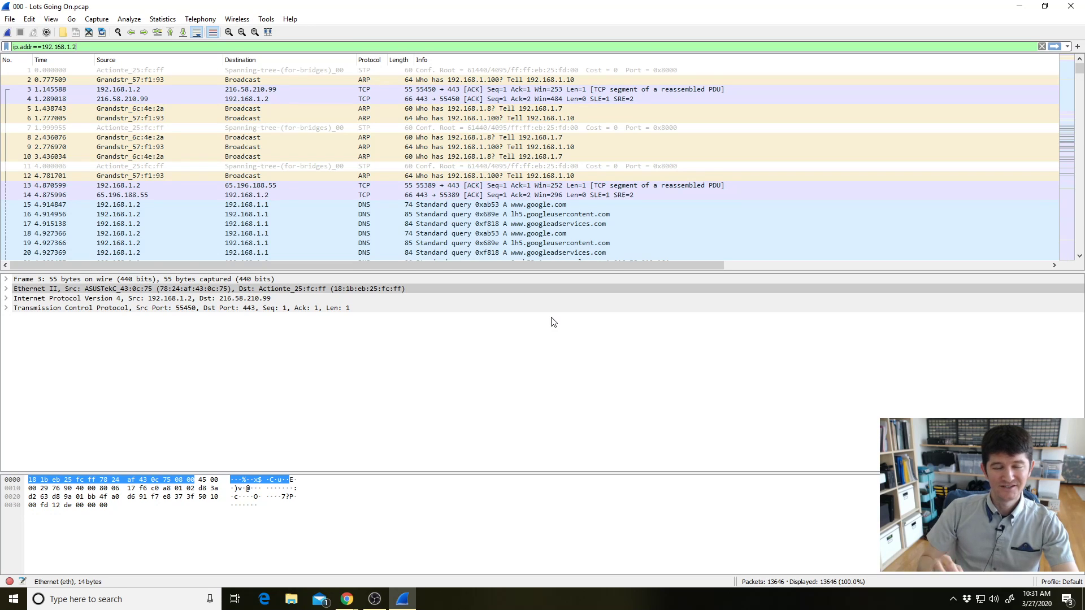
left_click(270, 297)
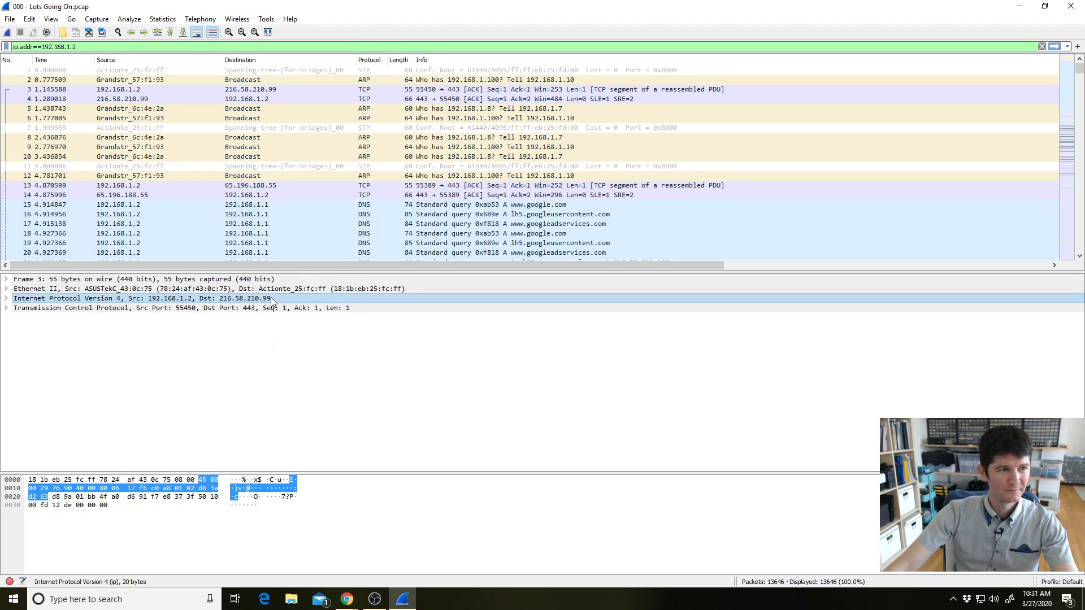
left_click(170, 308)
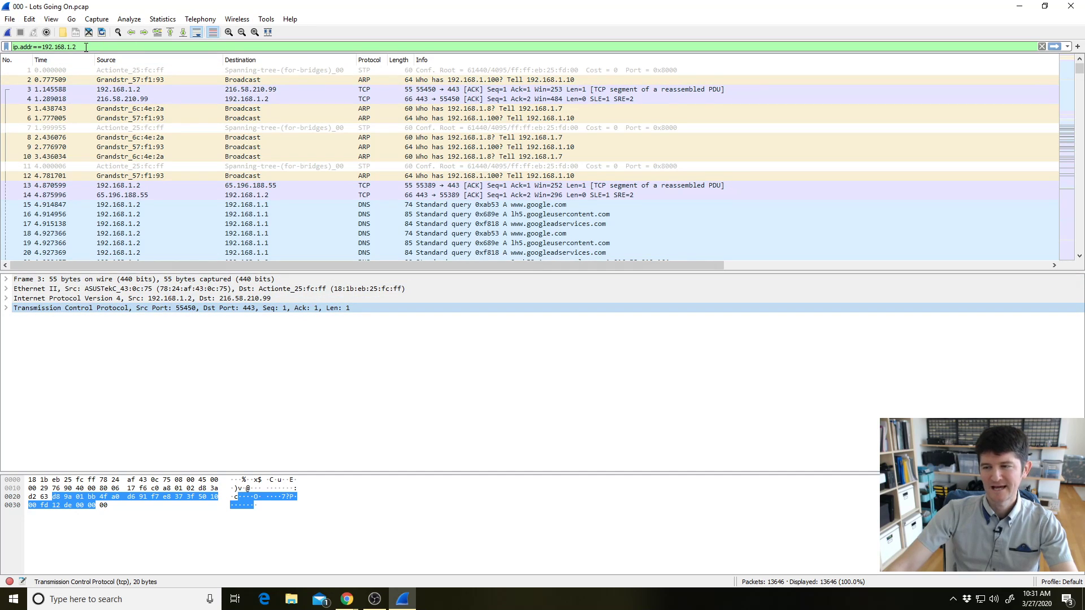
key("Return")
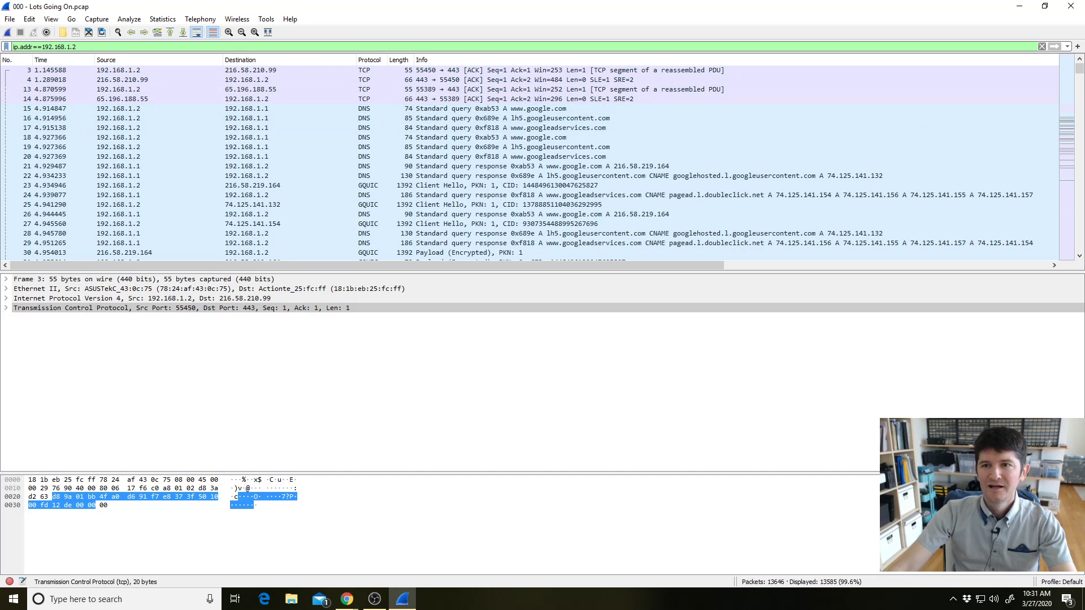
left_click(1041, 46)
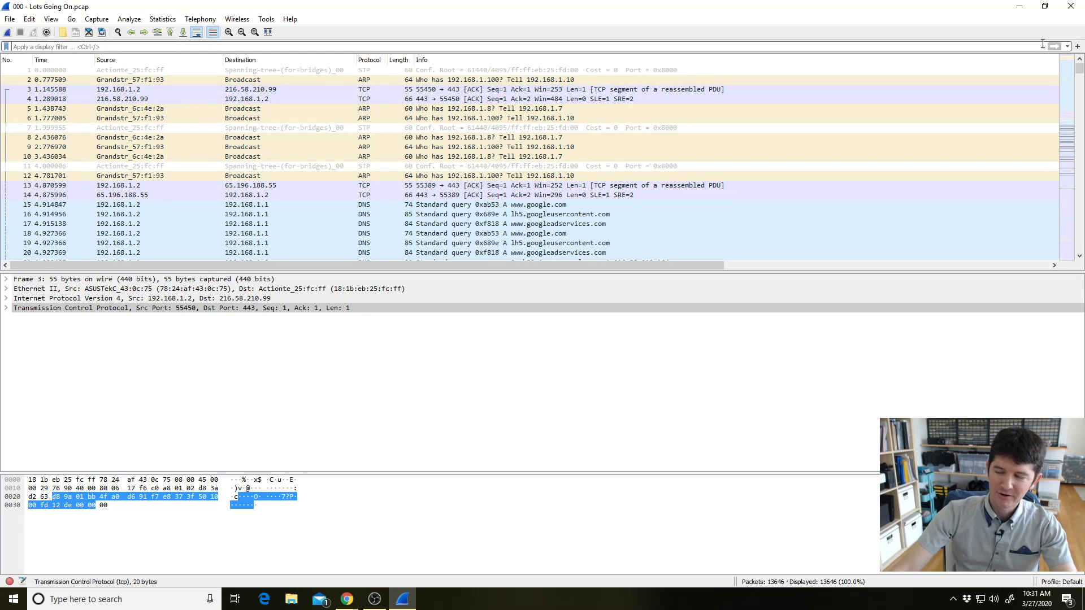
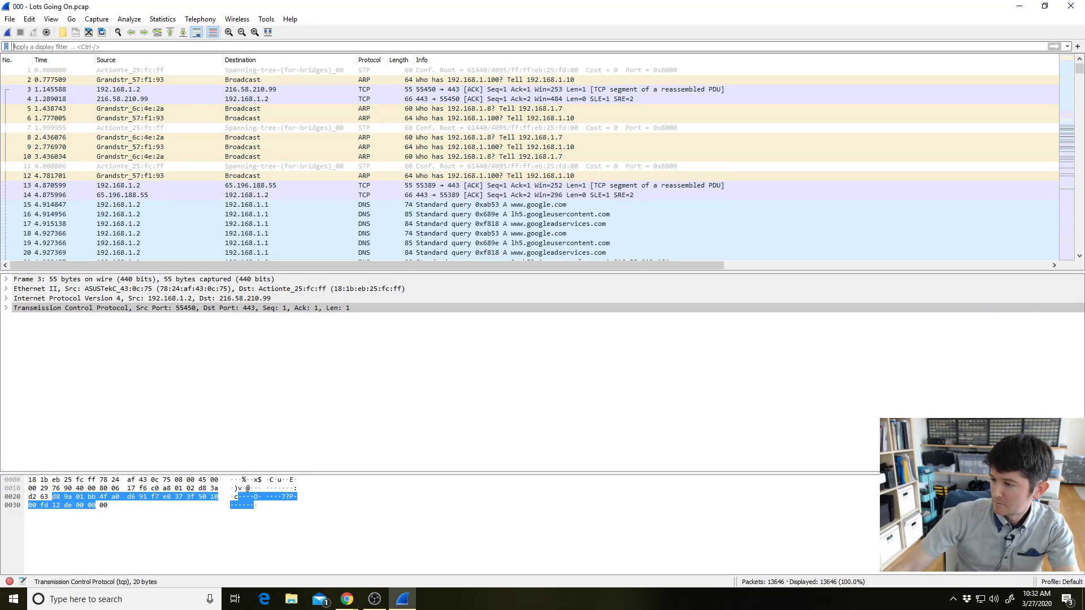
Filter the packets by source address with ip.src==192.168.1.2
key("alt+Tab")
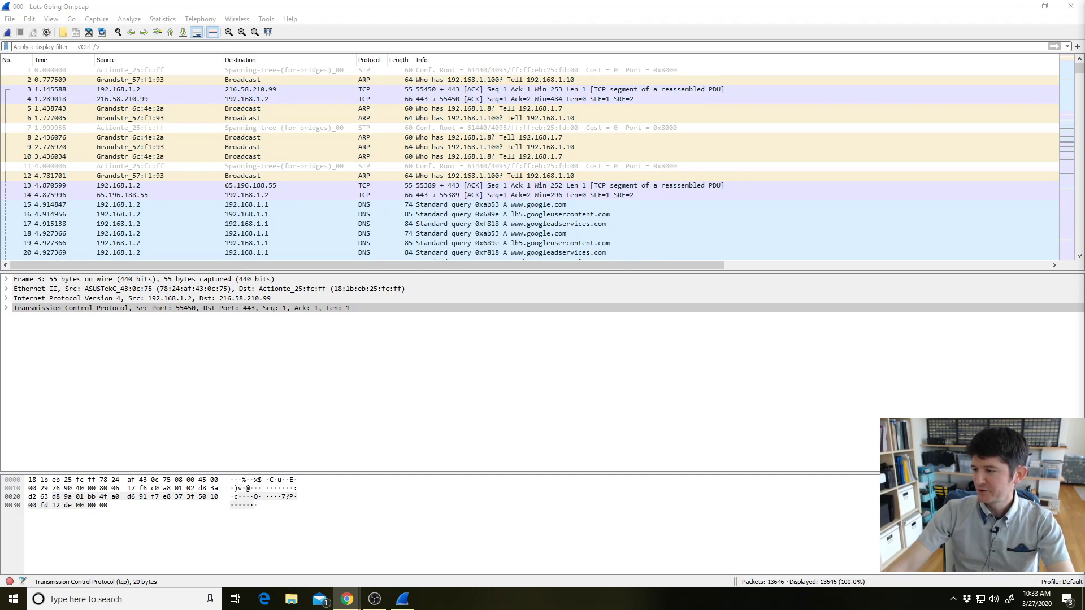
left_click(99, 46)
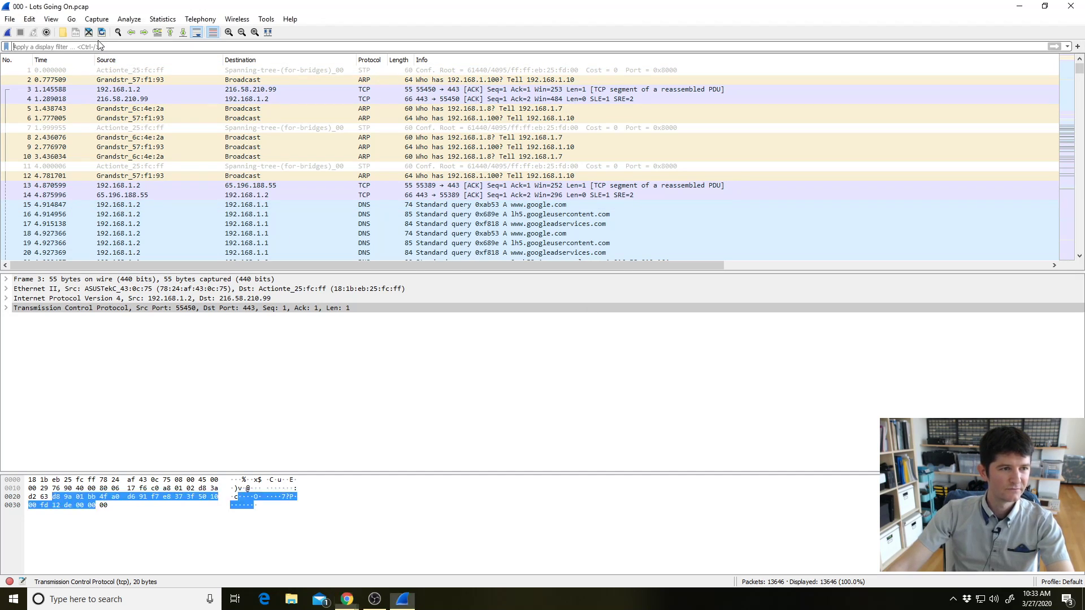
type("ip.src")
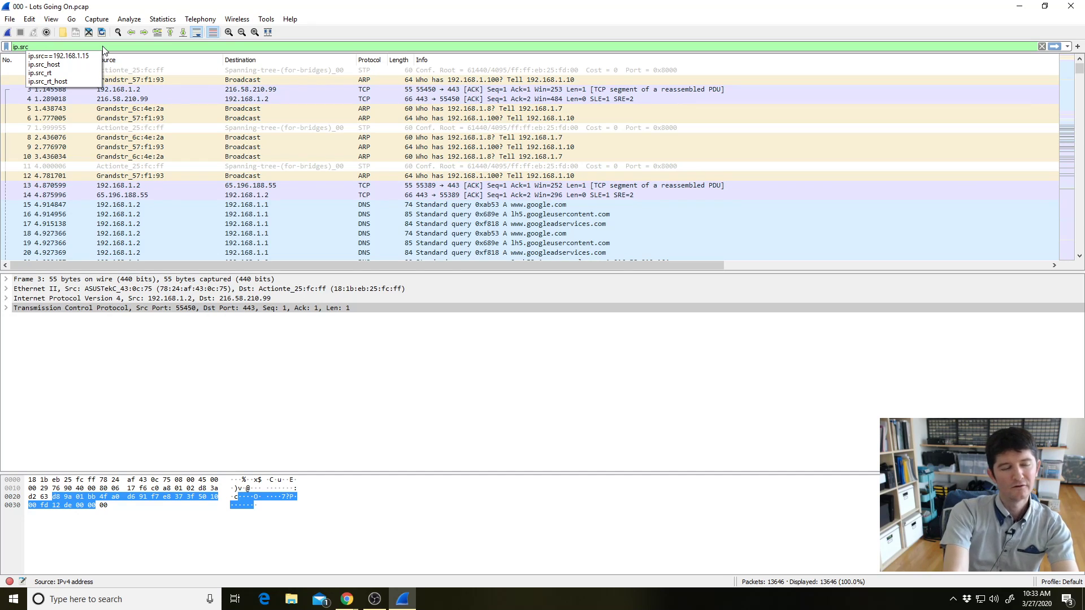
key("BackSpace")
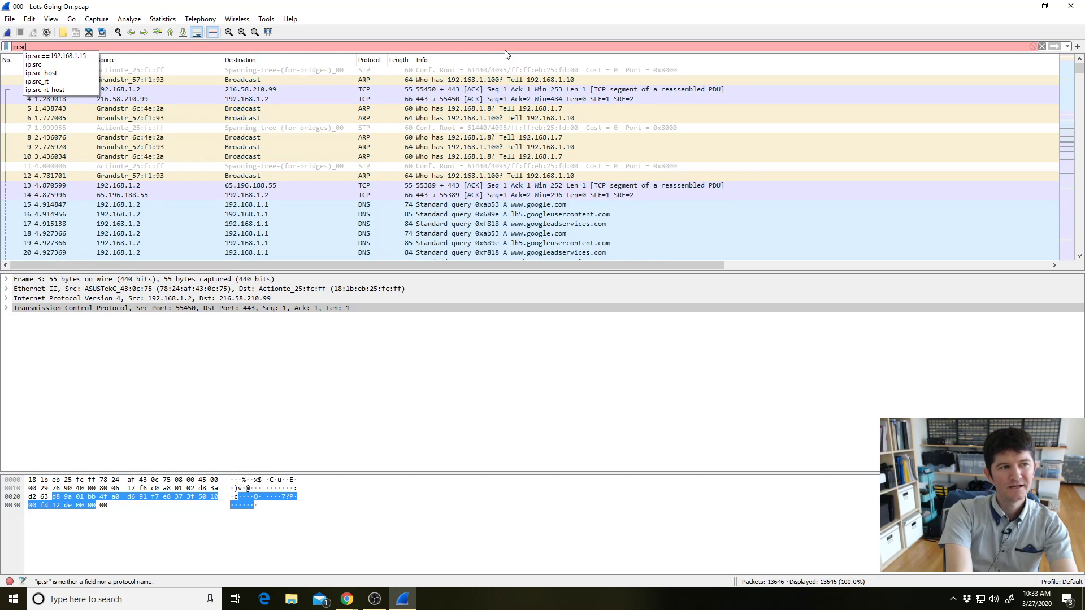
type("c")
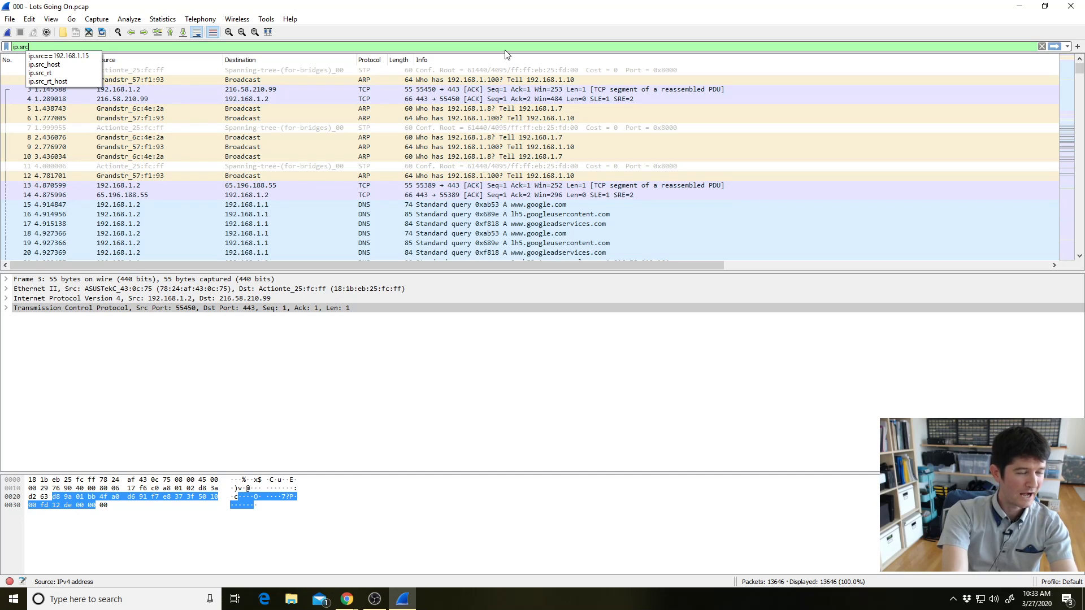
type("==")
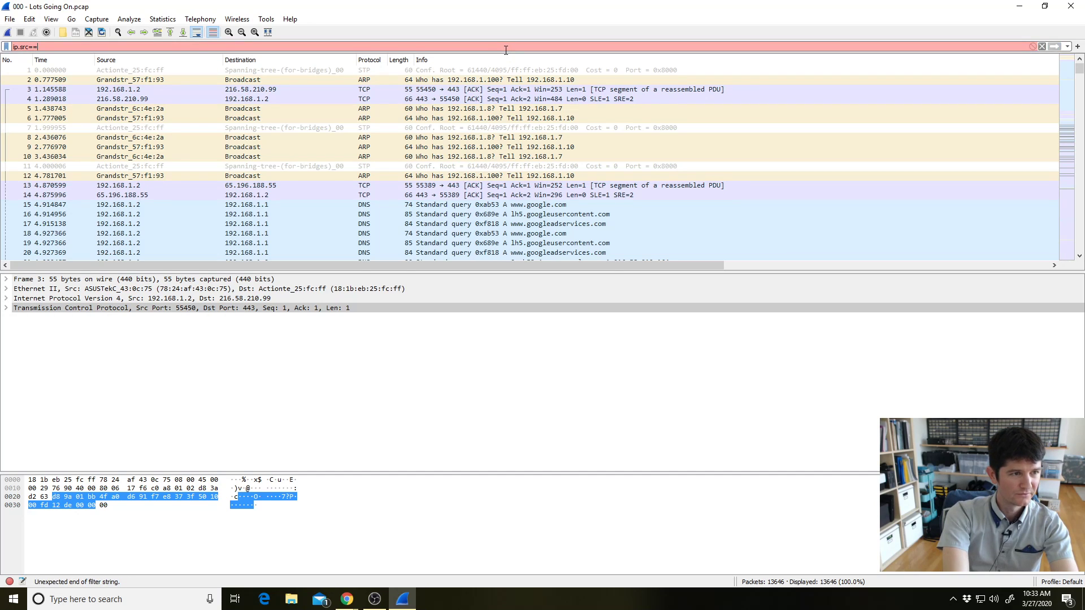
type("192")
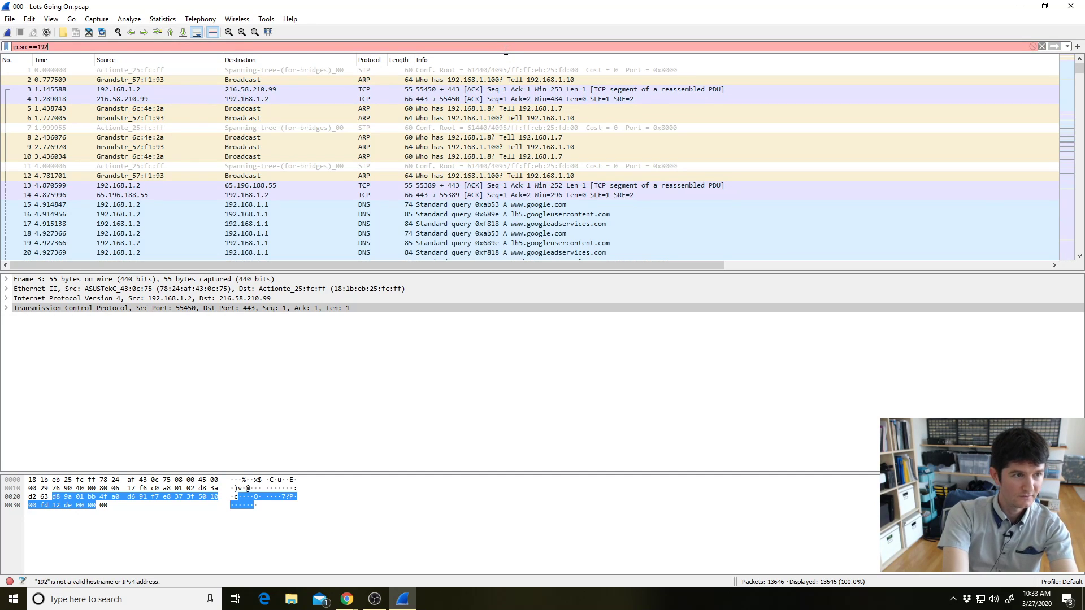
type(".168.")
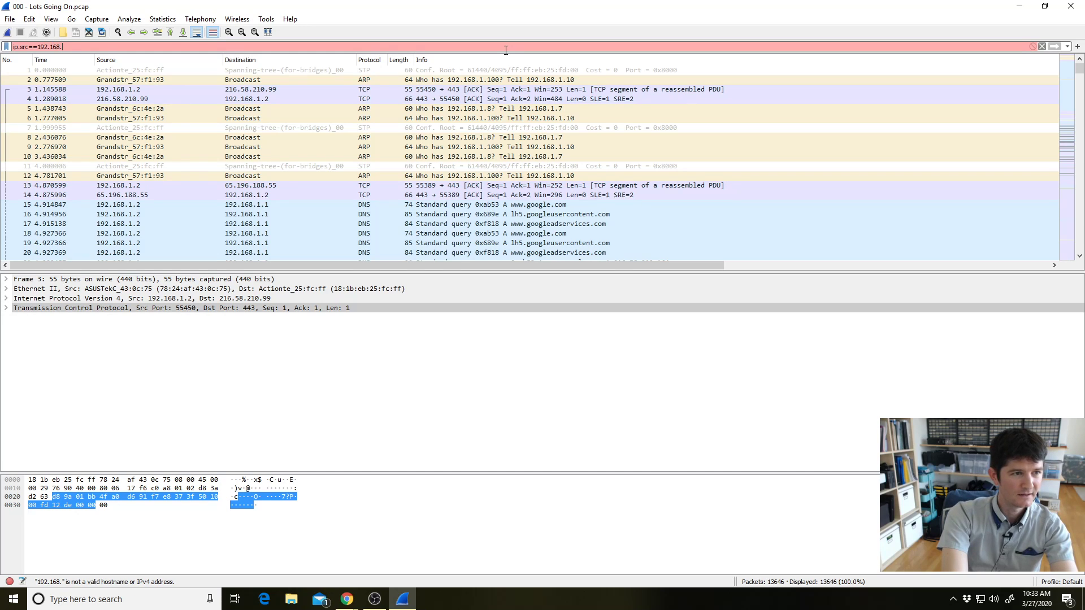
type("1.2")
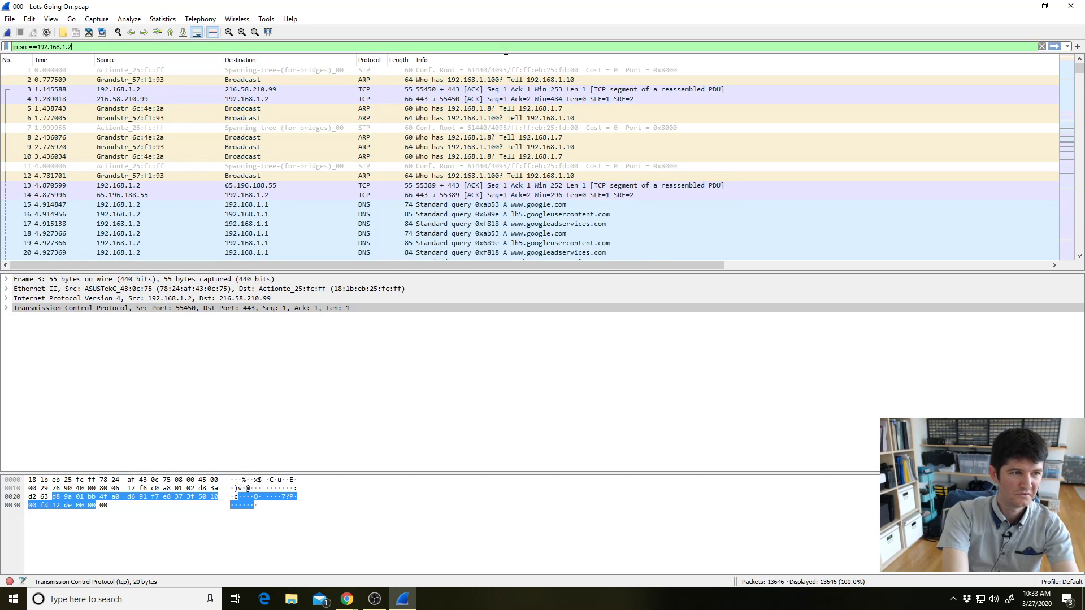
key("Return")
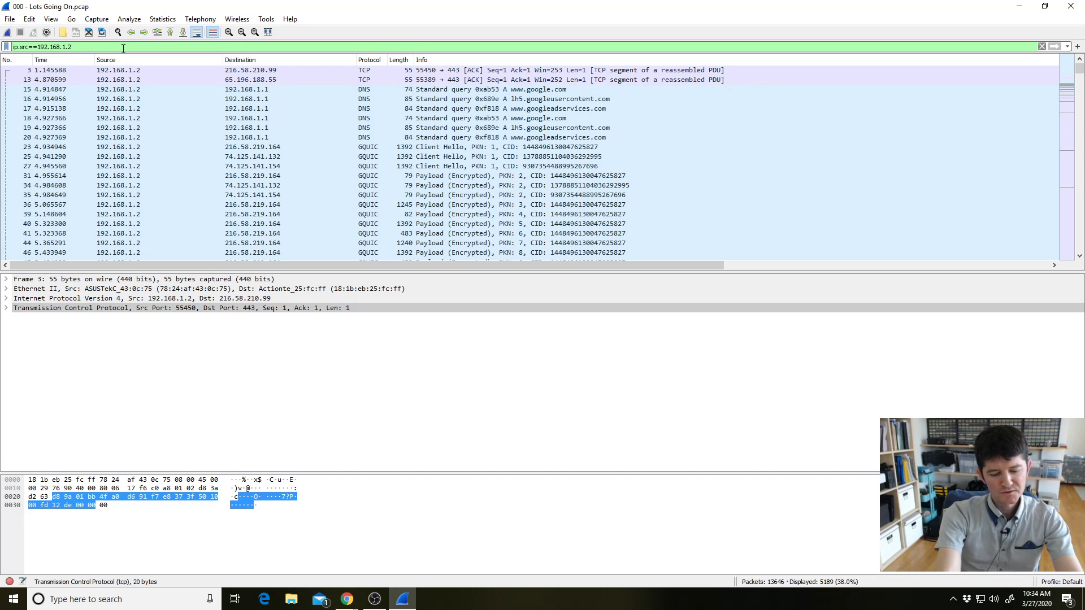
Try adding logical operators such as && and not after ip.src==192.168.1.2, and remove each again
type("an")
key("BackSpace")
key("BackSpace")
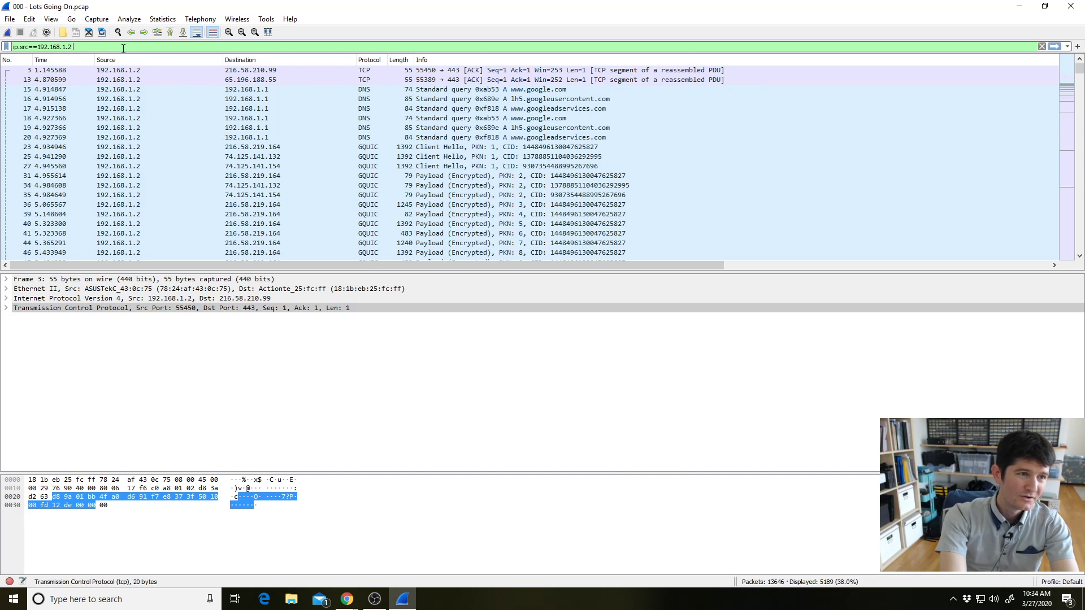
type("&&")
key("BackSpace")
key("BackSpace")
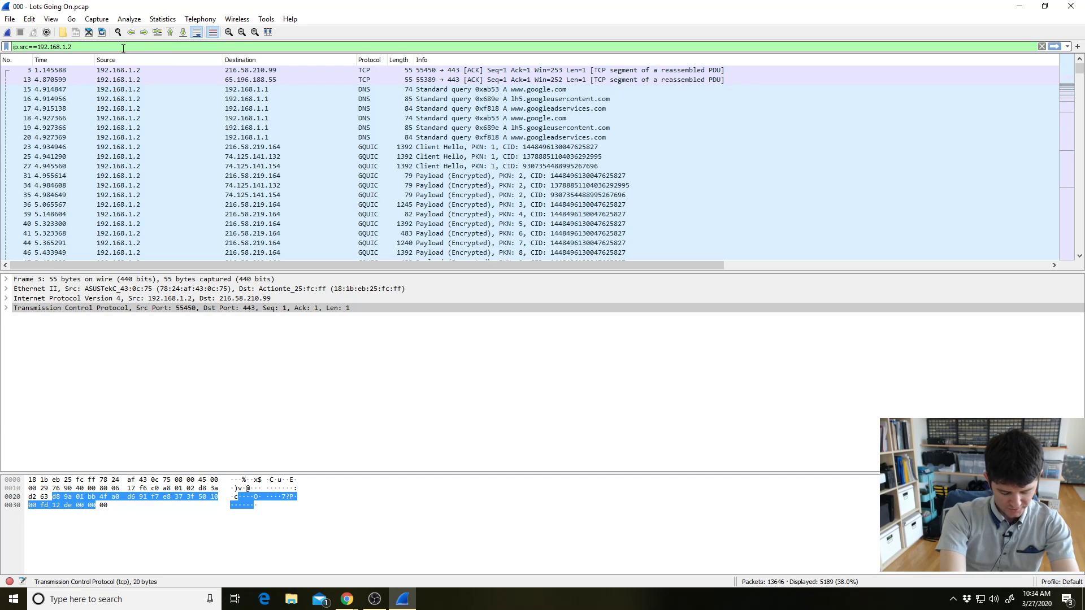
type("not")
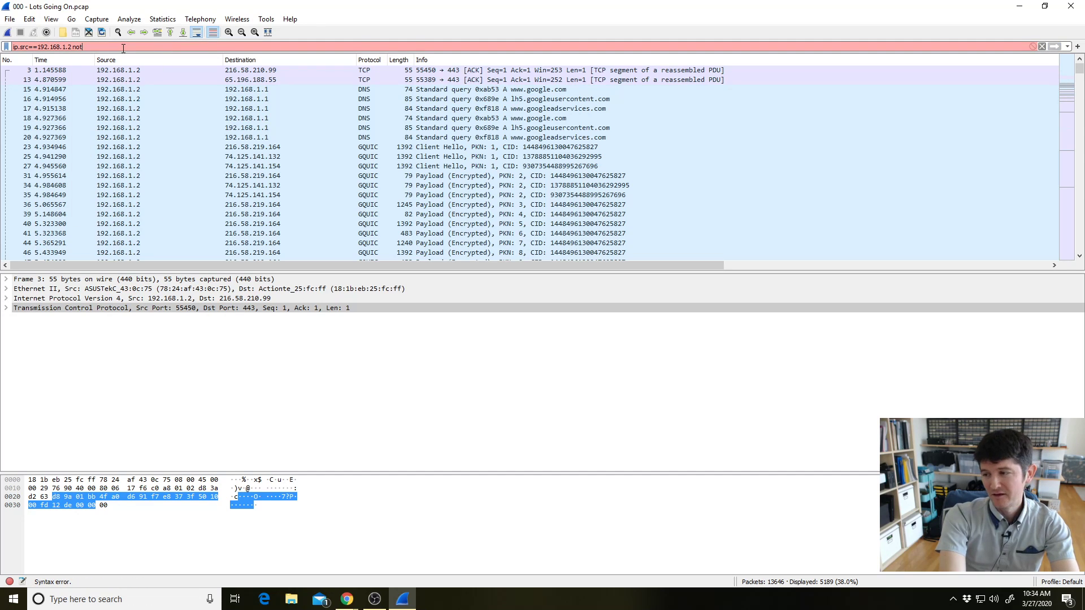
key("BackSpace")
key("BackSpace")
key("BackSpace")
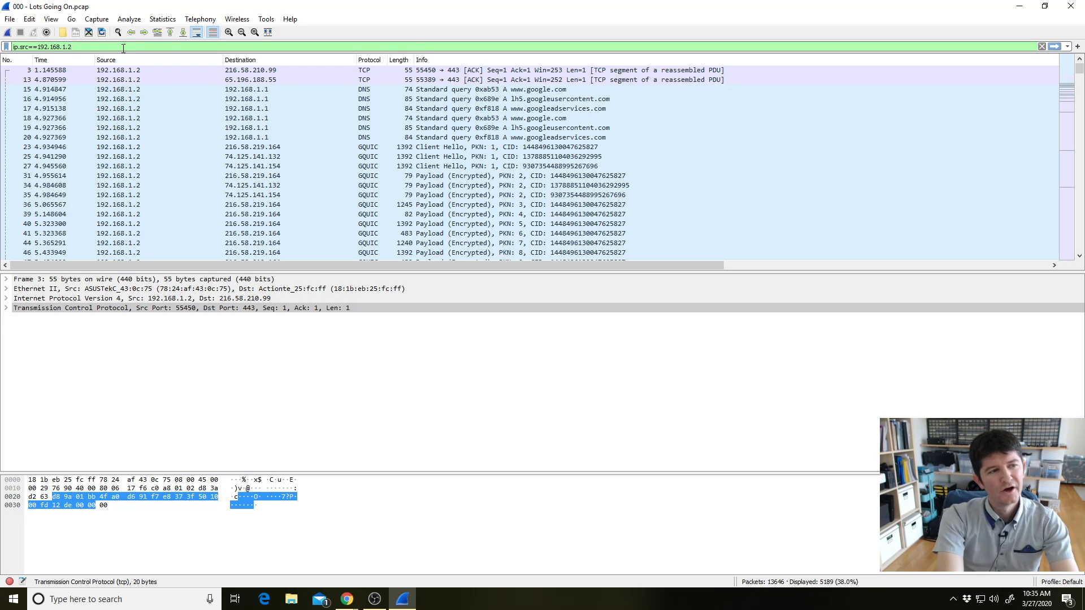
Clear the source filter and enter the combined display filter ip.addr==192.168.1.2 and dns
left_click(1042, 46)
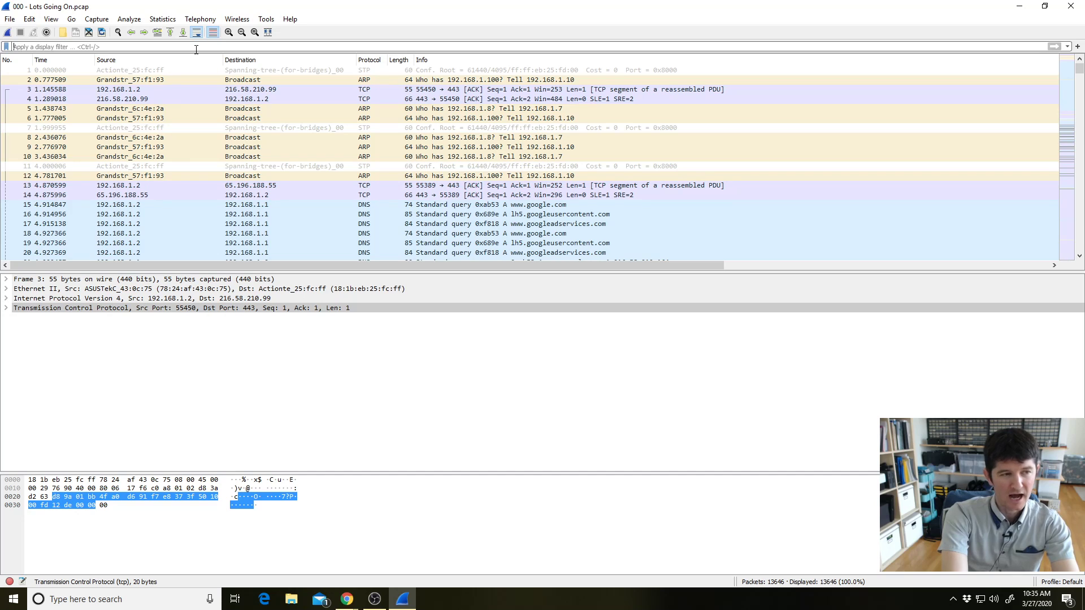
type("ip.add")
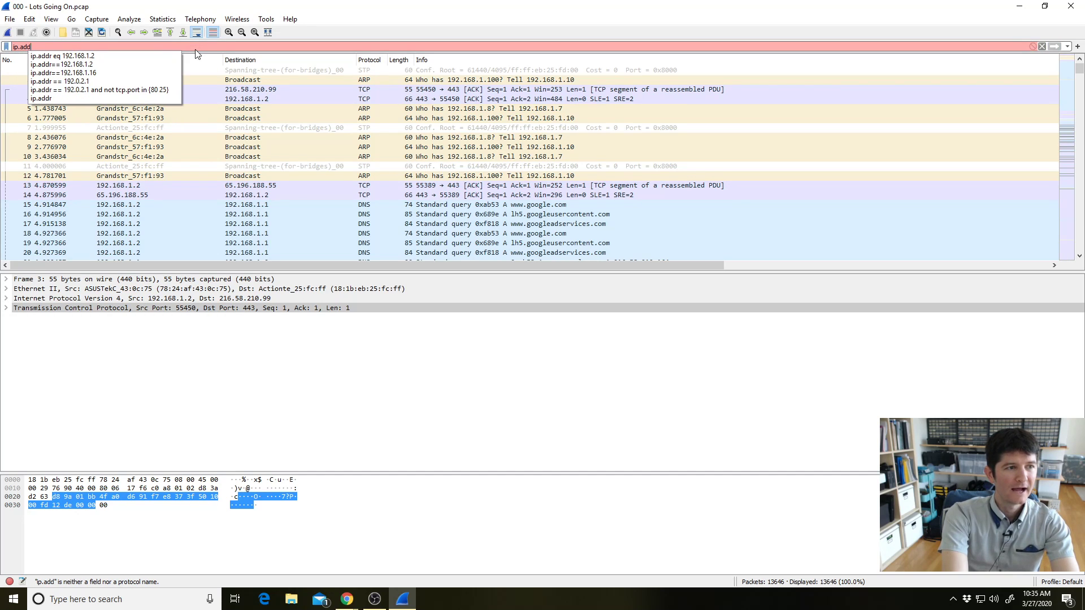
type("r==")
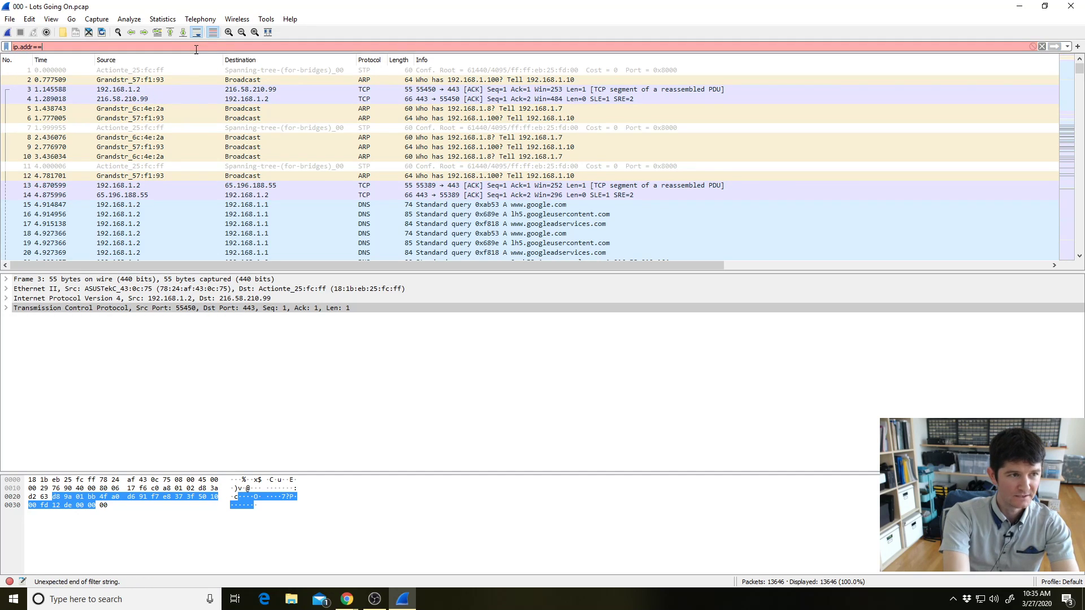
type("192.168.1.2 and dns")
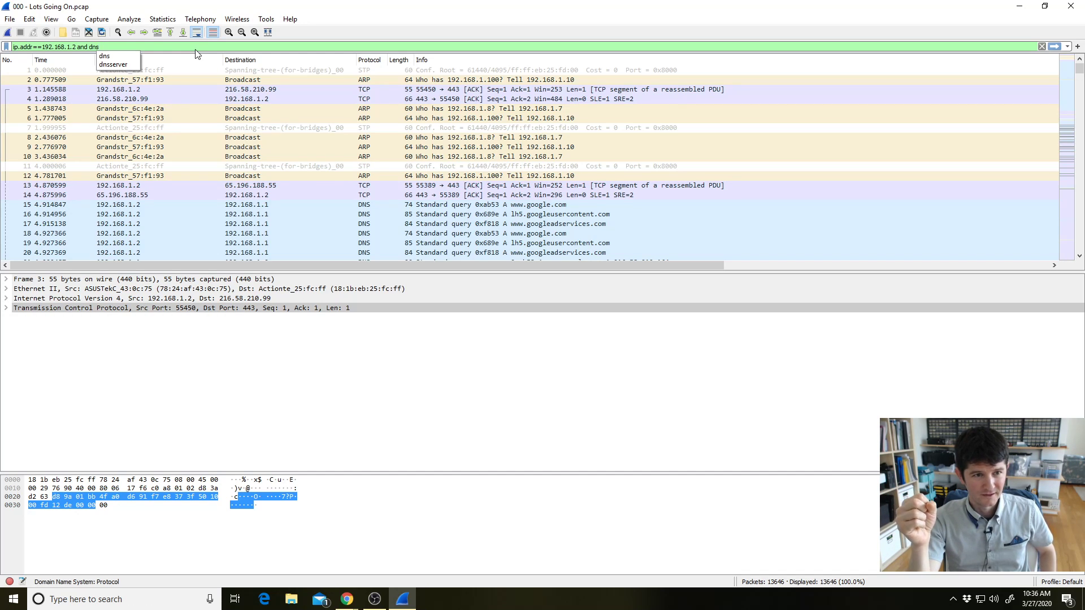
Try arp in place of dns in the combined filter and restore dns
key("BackSpace")
key("BackSpace")
key("BackSpace")
type("arp")
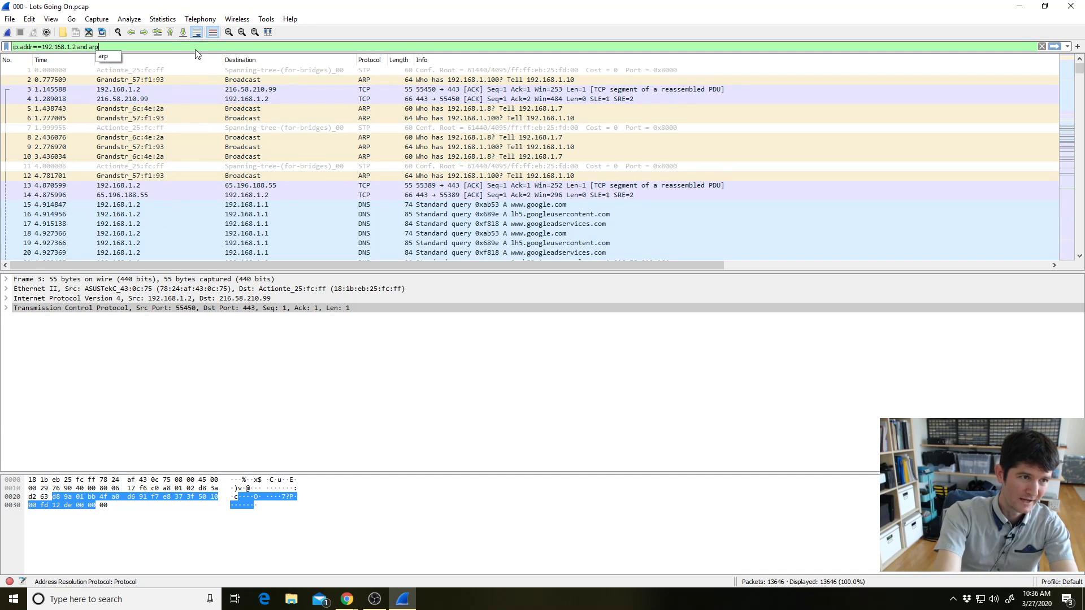
key("BackSpace")
key("BackSpace")
key("BackSpace")
type("dns")
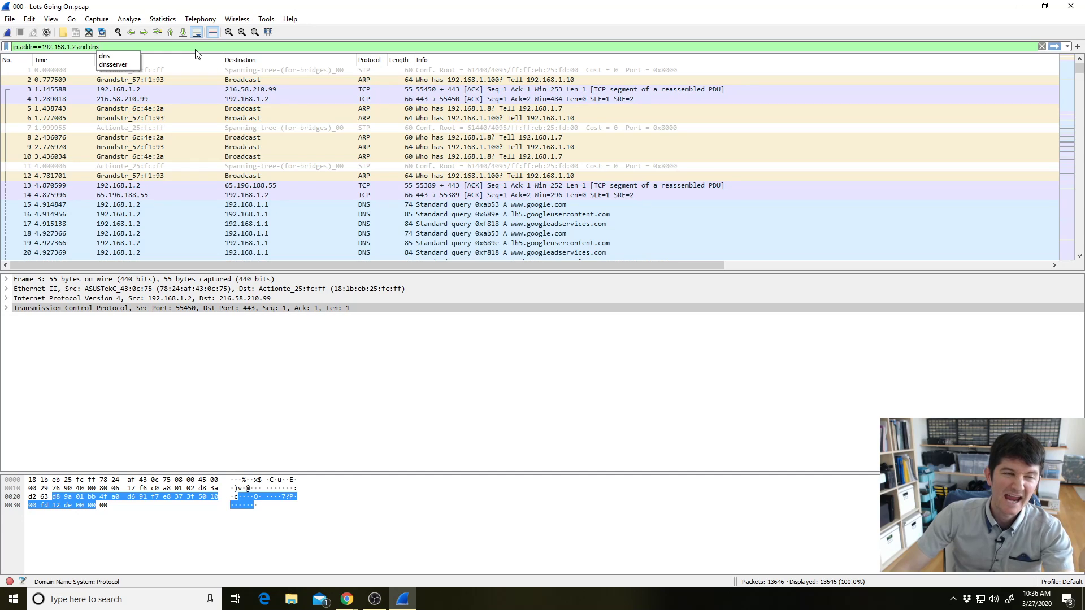
Apply the combined address and DNS filter and look through the matching packets
key("Return")
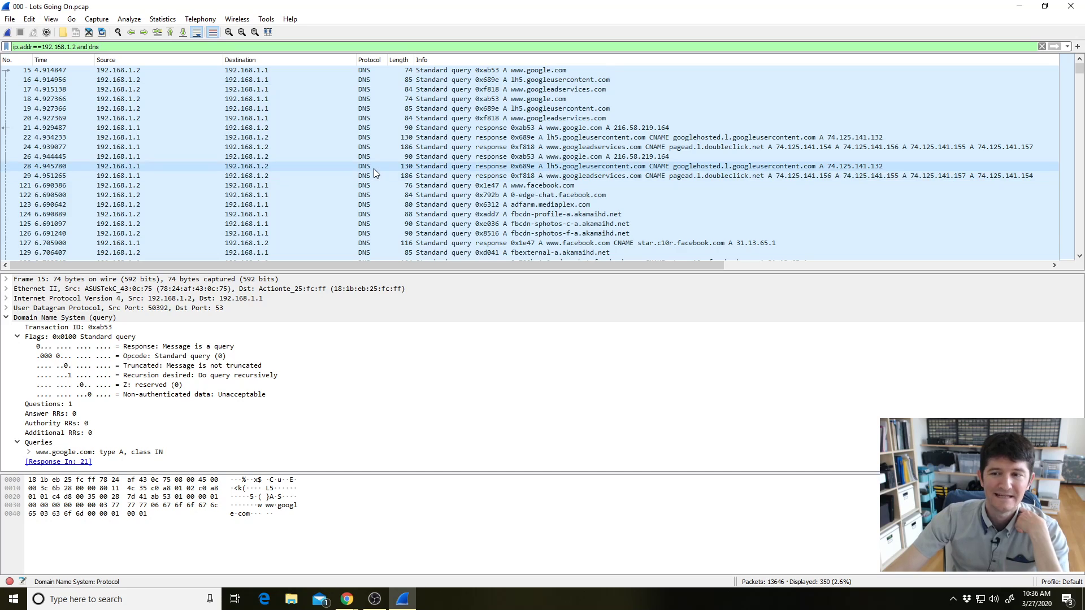
scroll(375, 172, "down", 5)
scroll(374, 168, "up", 5)
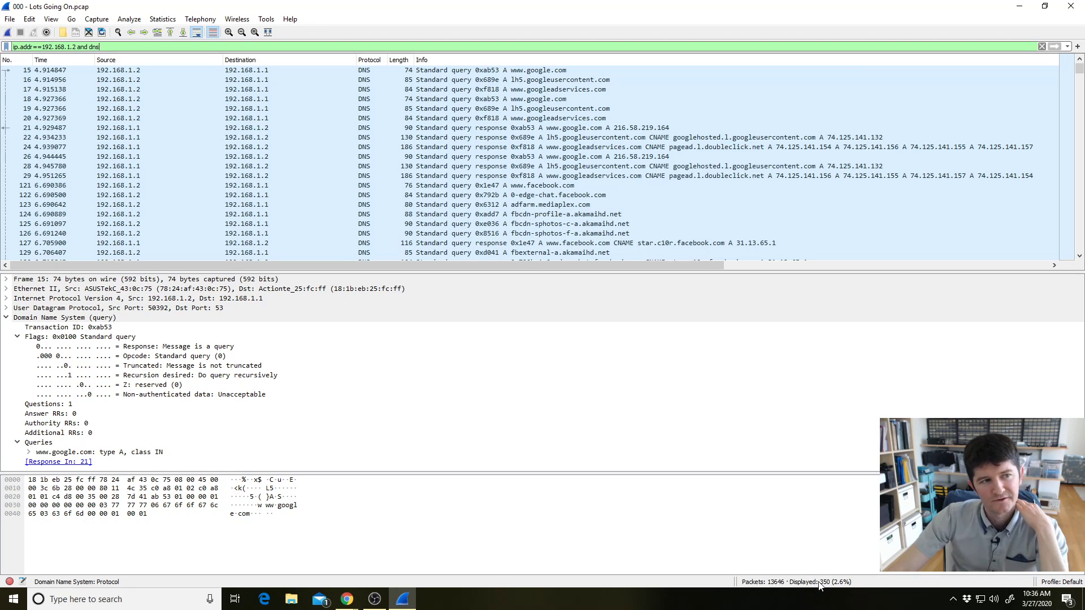
Replace the and operator with && in the ip.addr==192.168.1.2 and dns display filter
left_click(90, 45)
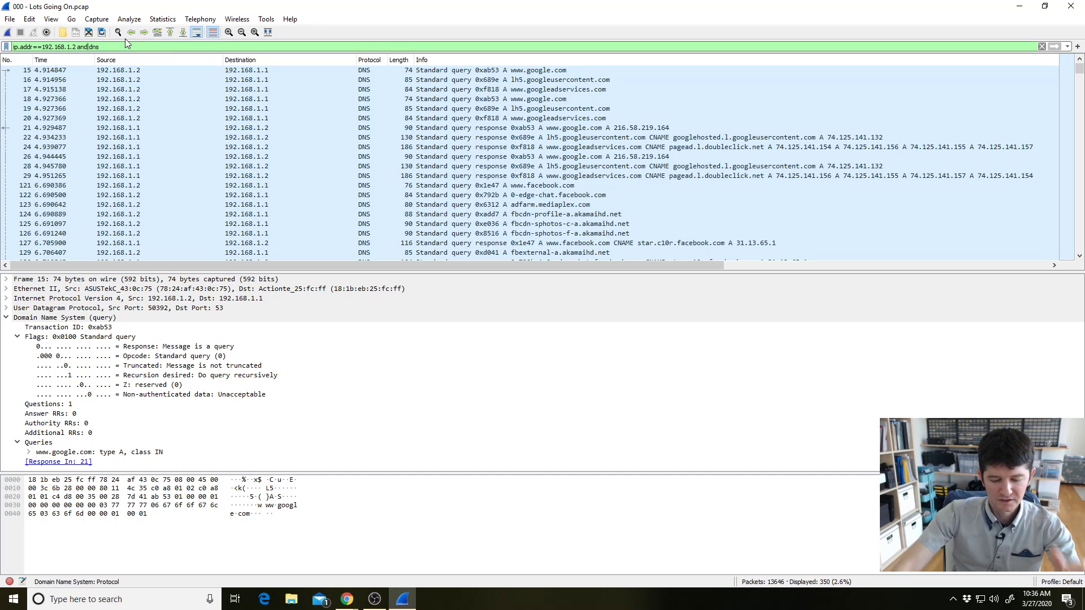
key("BackSpace")
key("BackSpace")
key("BackSpace")
key("BackSpace")
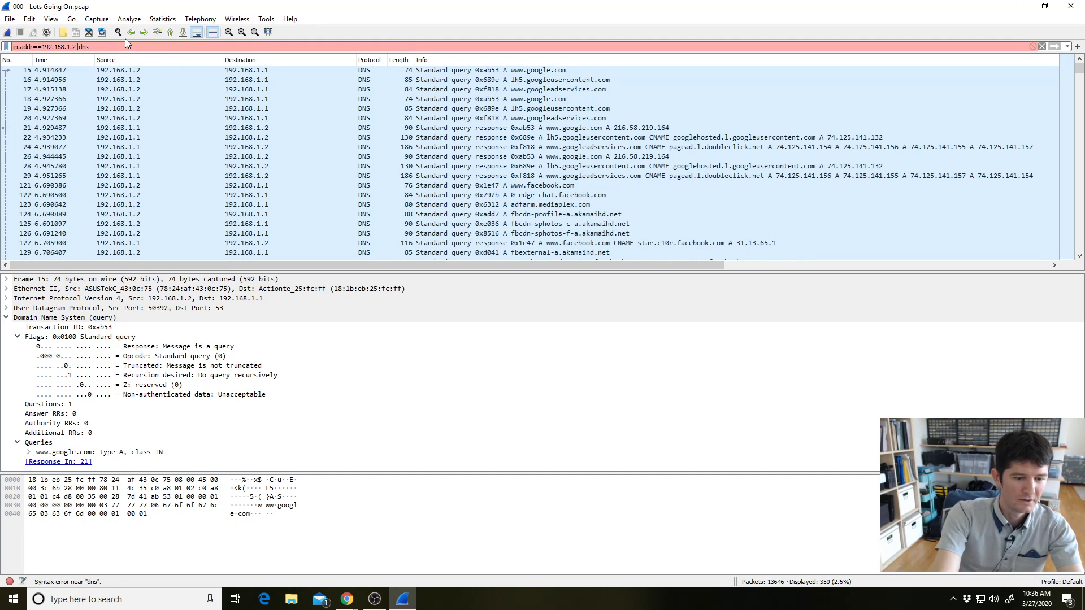
type("&&")
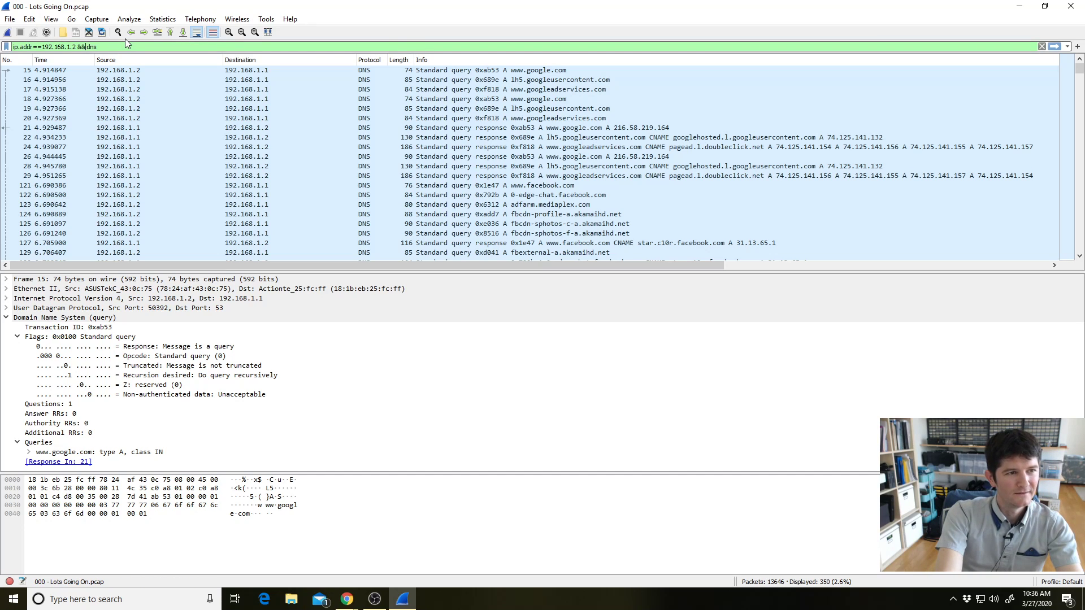
Try or and its symbol form || as the operator between the address condition and dns
key("BackSpace")
key("BackSpace")
key("BackSpace")
type("or")
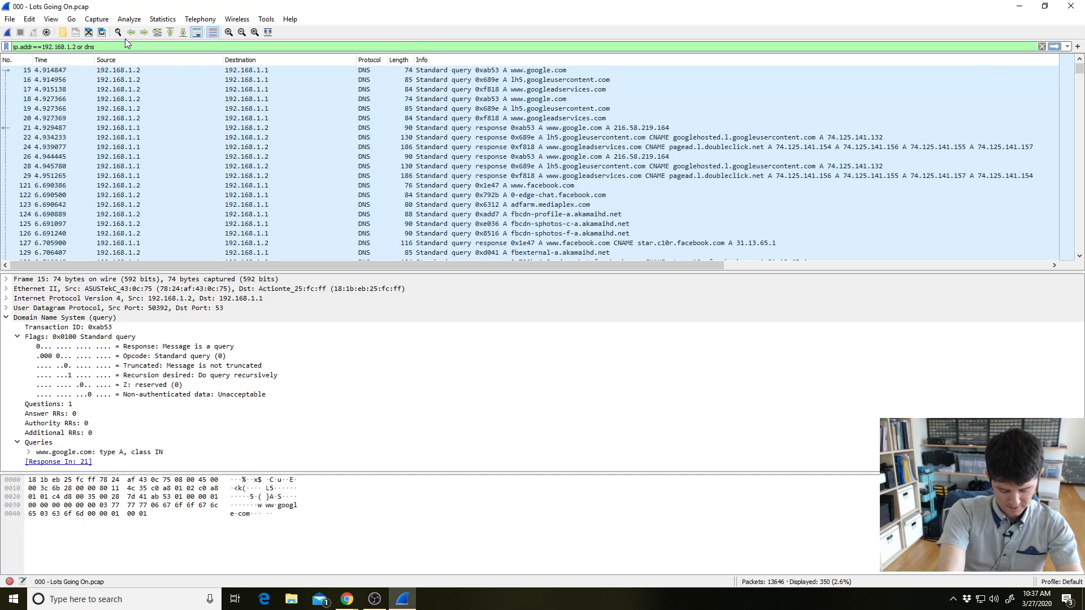
key("BackSpace")
key("BackSpace")
key("BackSpace")
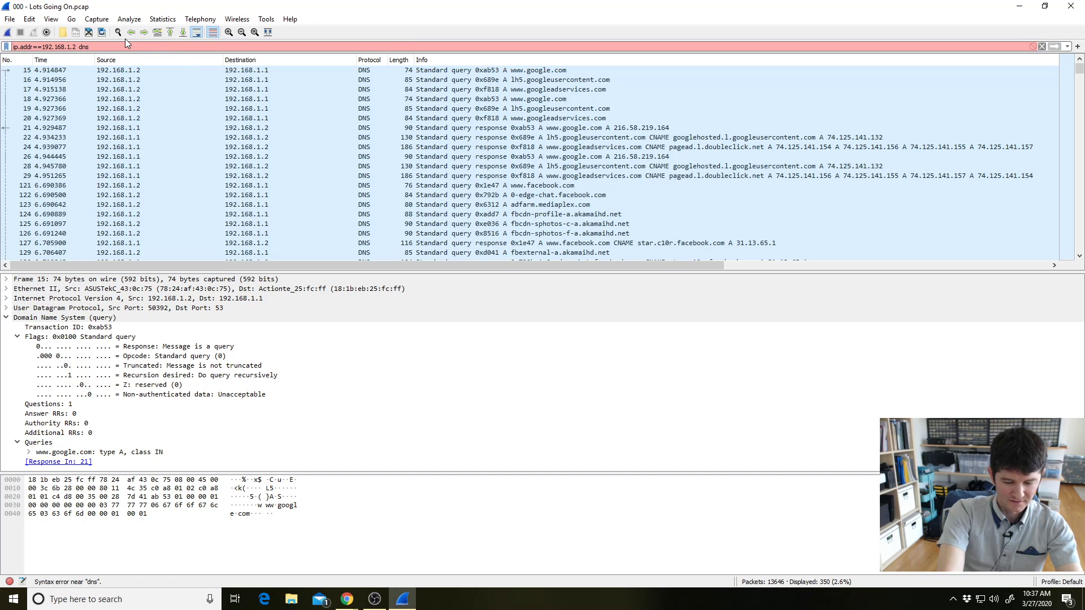
type("||")
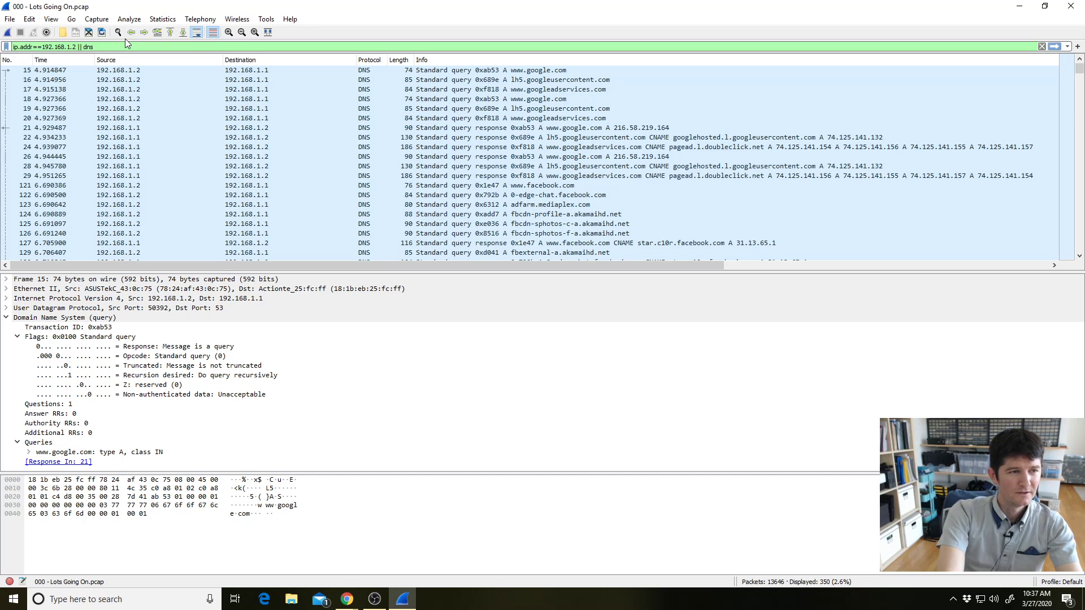
Delete the operator and the address condition from the filter and try negating the protocol as !dns
key("BackSpace")
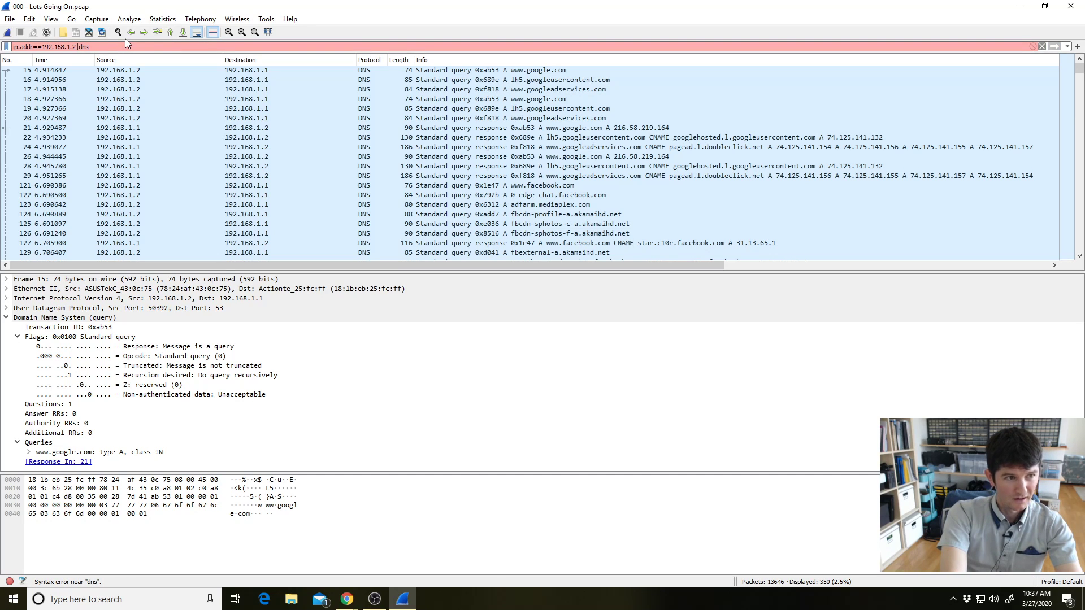
key("BackSpace")
key("BackSpace")
key("BackSpace")
key("BackSpace")
key("BackSpace")
key("BackSpace")
key("BackSpace")
key("BackSpace")
key("BackSpace")
key("BackSpace")
key("BackSpace")
key("BackSpace")
key("BackSpace")
key("BackSpace")
key("BackSpace")
key("BackSpace")
key("BackSpace")
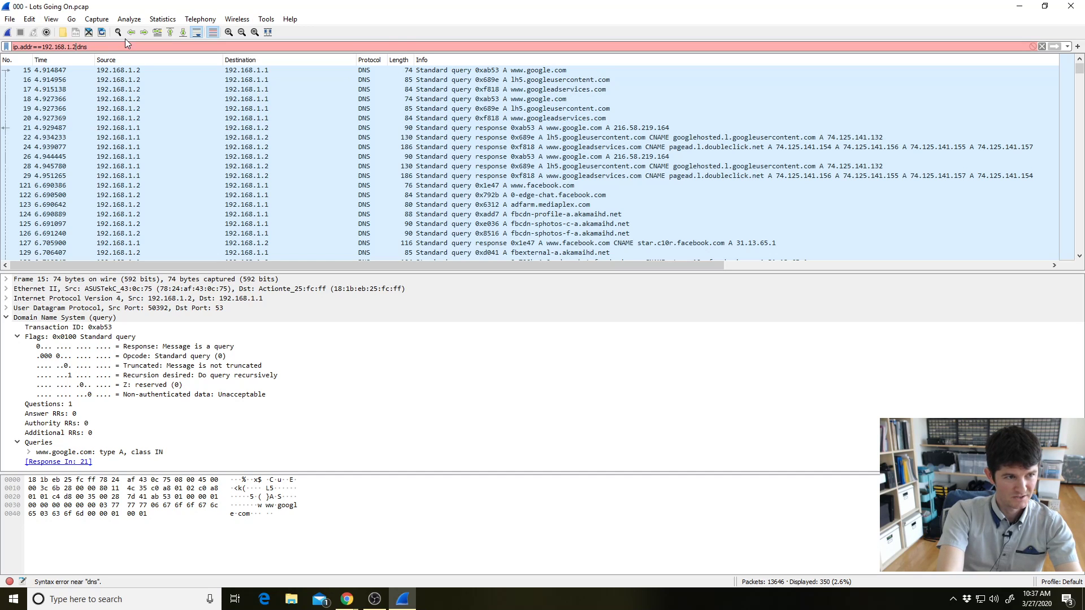
key("BackSpace")
key("BackSpace")
key("BackSpace")
key("BackSpace")
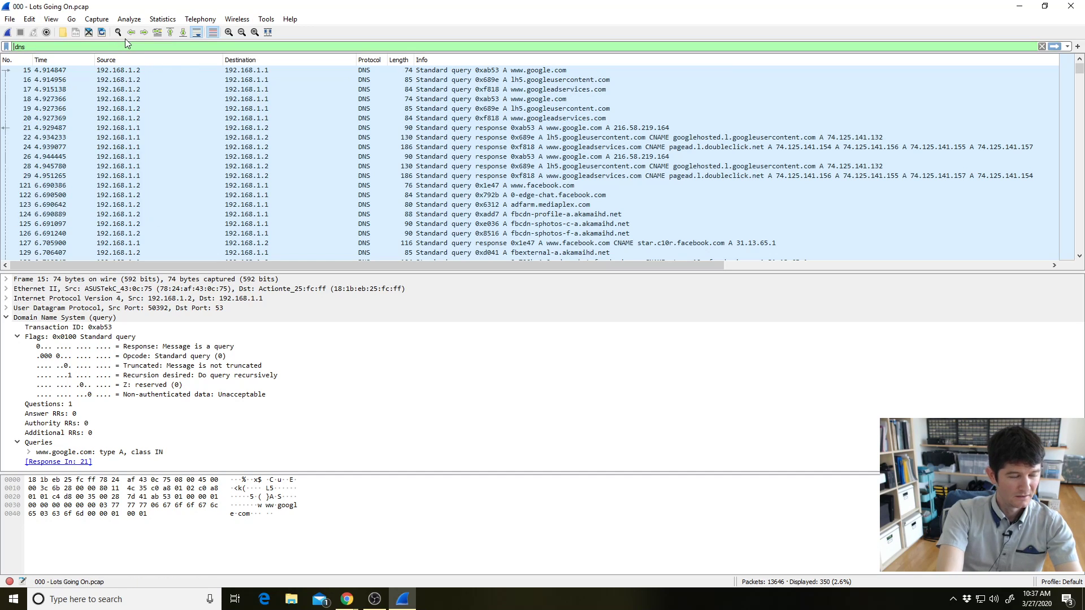
type("!")
key("BackSpace")
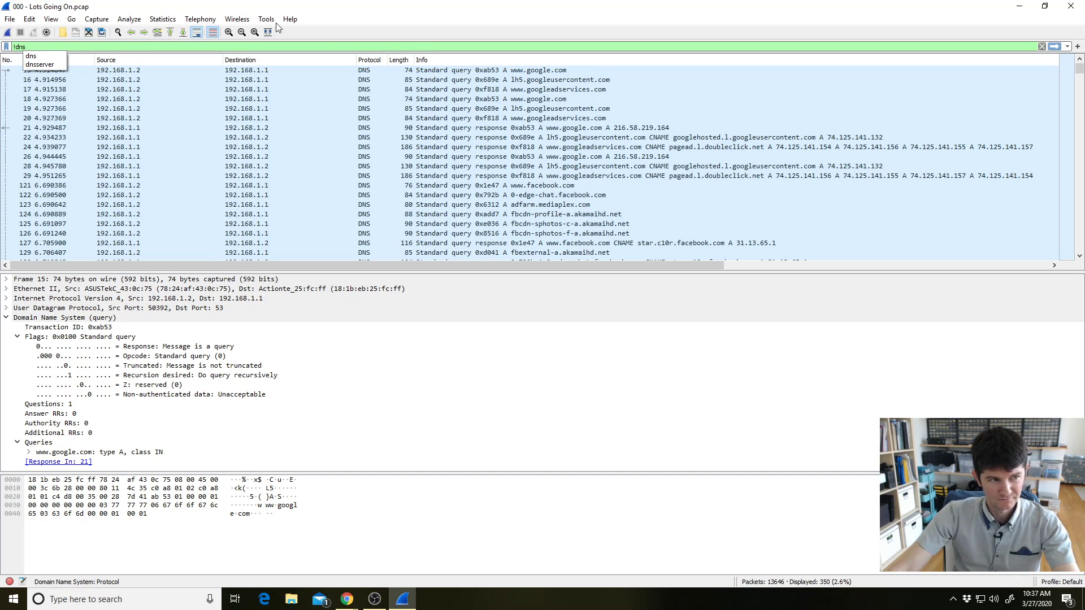
Clear the display filter, reapply the earlier ip.addr==192.168.1.2 and dns filter, and select packet 19 in the list
left_click(1041, 47)
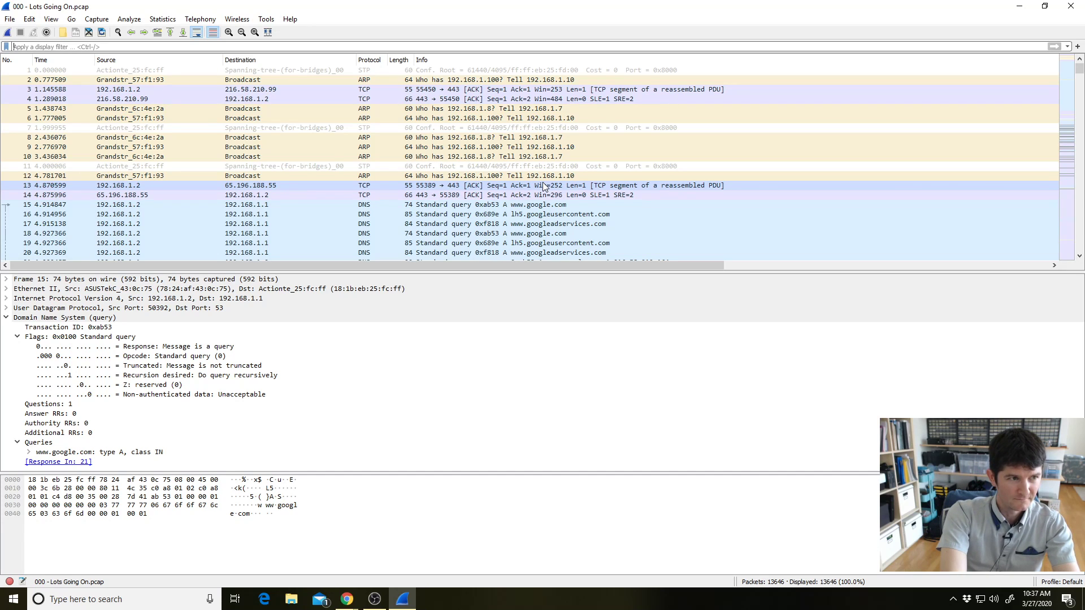
key("ctrl+slash")
type("ip")
key("Down")
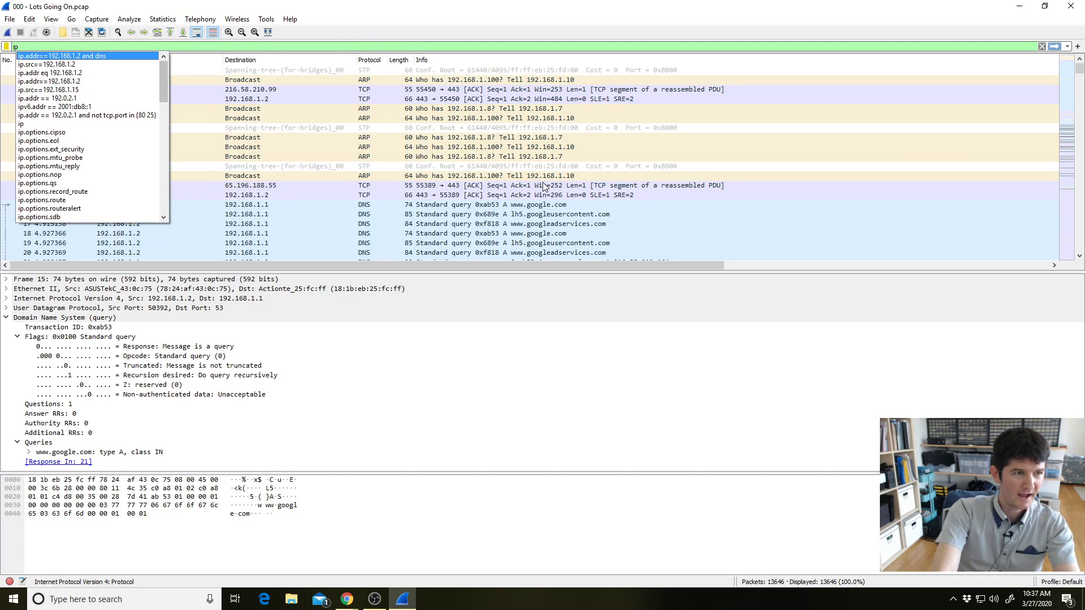
key("Return")
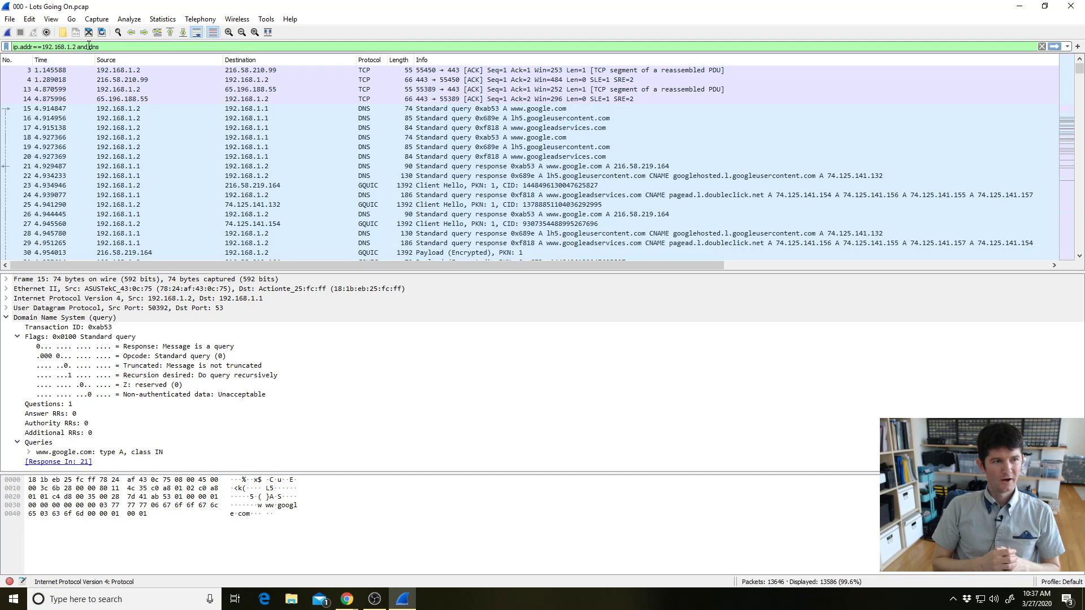
key("Return")
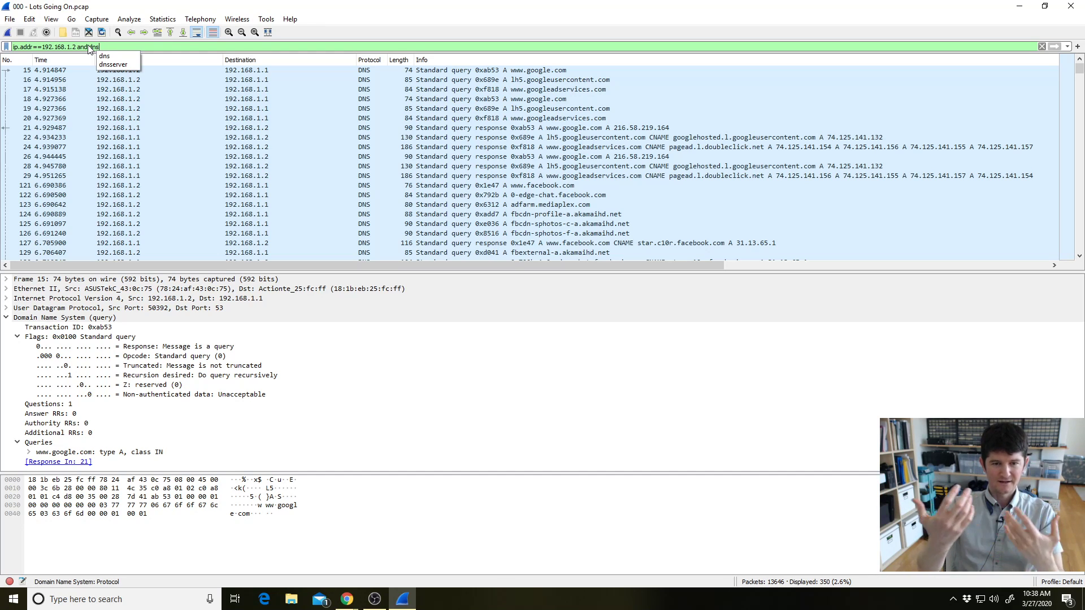
left_click(260, 111)
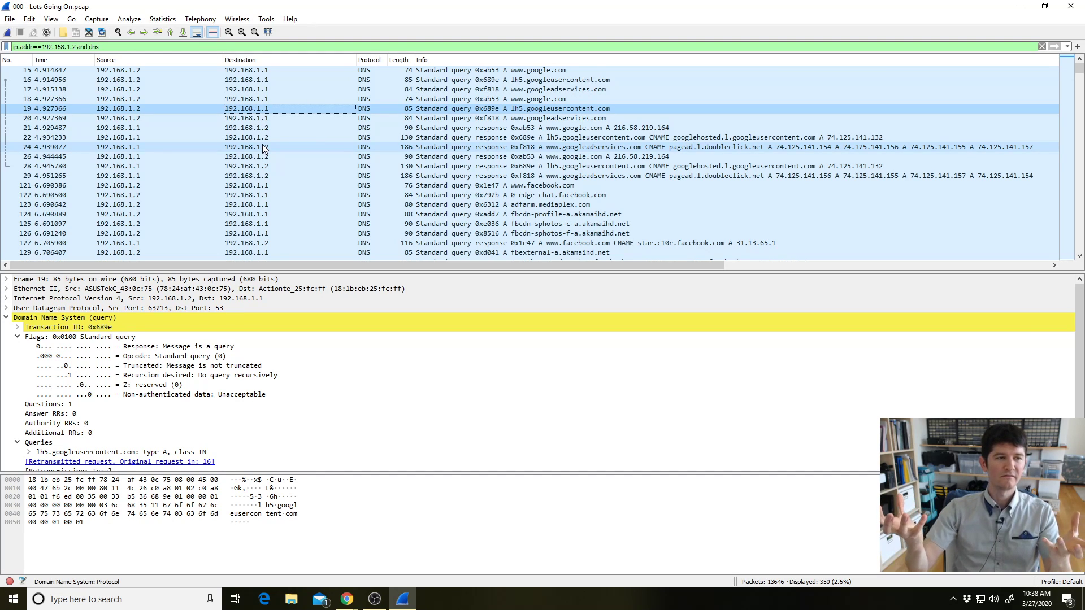
Change the operator to or and apply the filter ip.addr==192.168.1.2 or dns
left_click(87, 48)
key("BackSpace")
key("Delete")
key("Delete")
type("or")
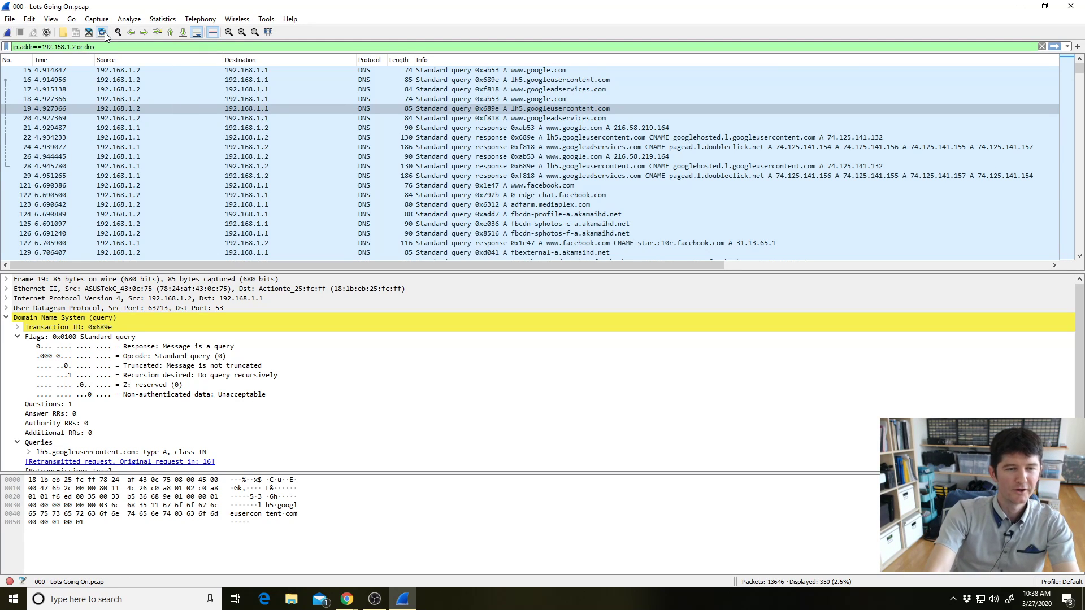
key("Return")
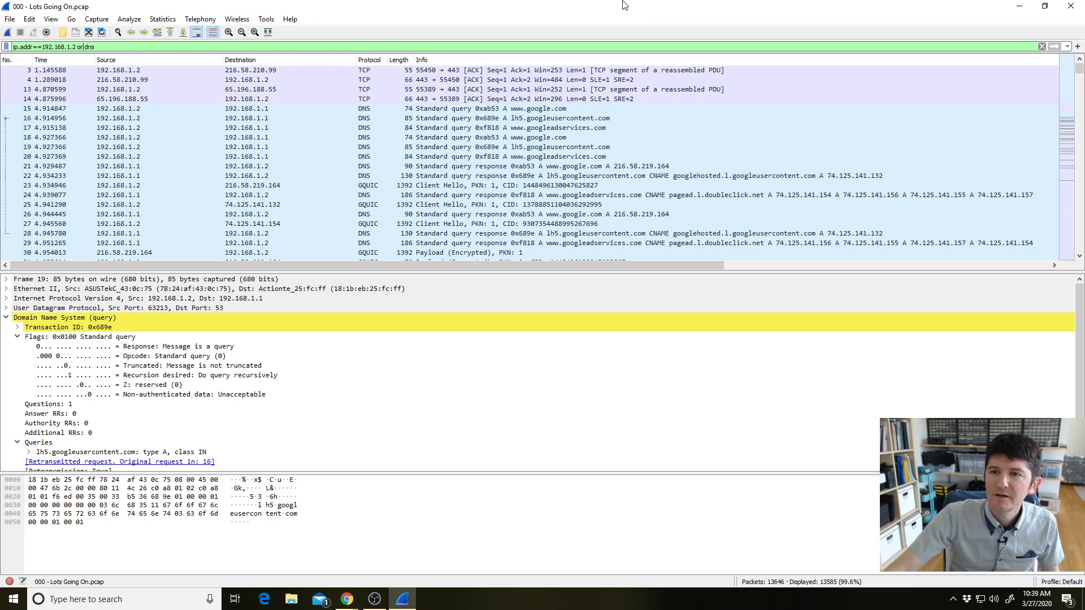
Clear the display filter and apply !ip.addr==192.168.1.2 to exclude that address
left_click(1041, 46)
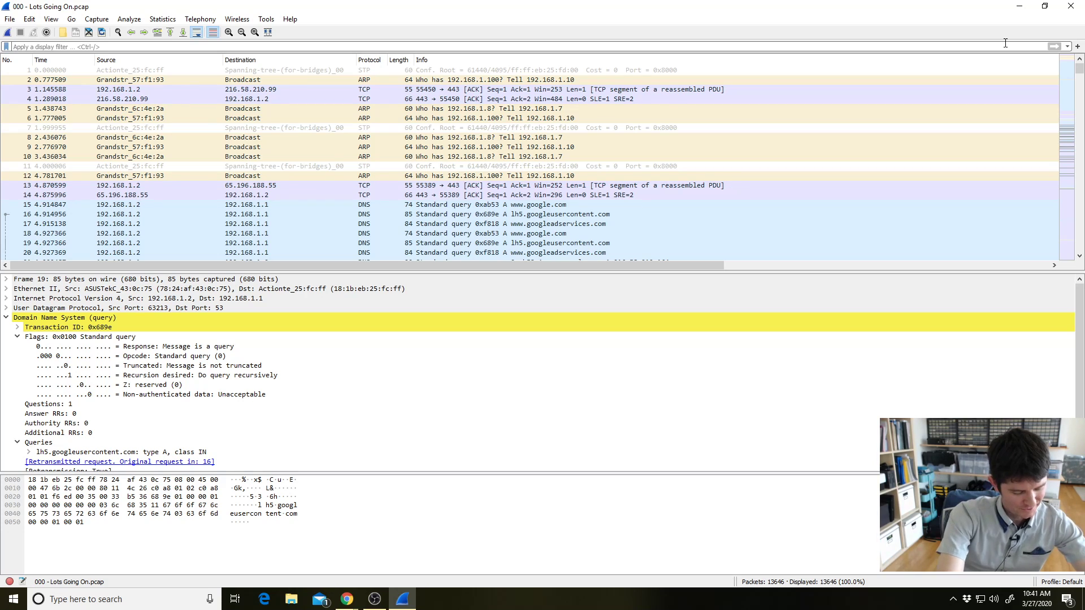
left_click(616, 45)
type("!")
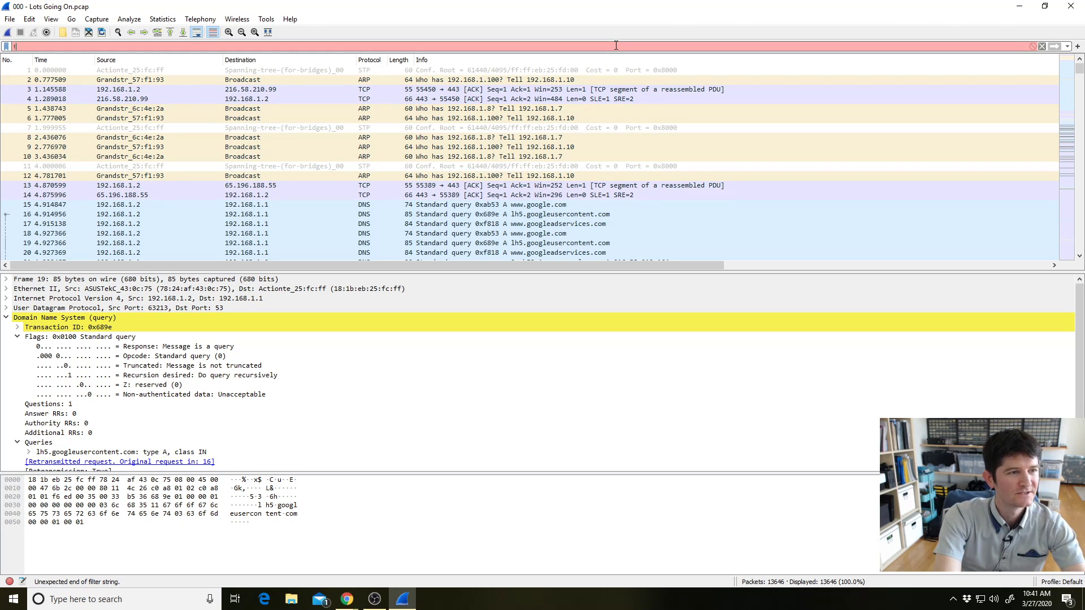
type("ip.addr")
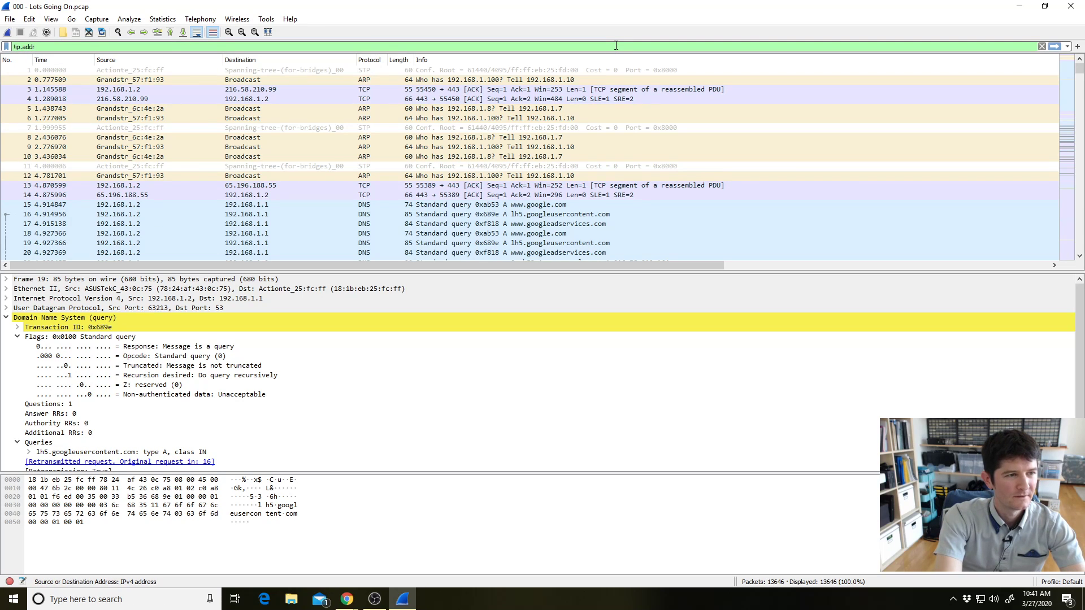
type("==")
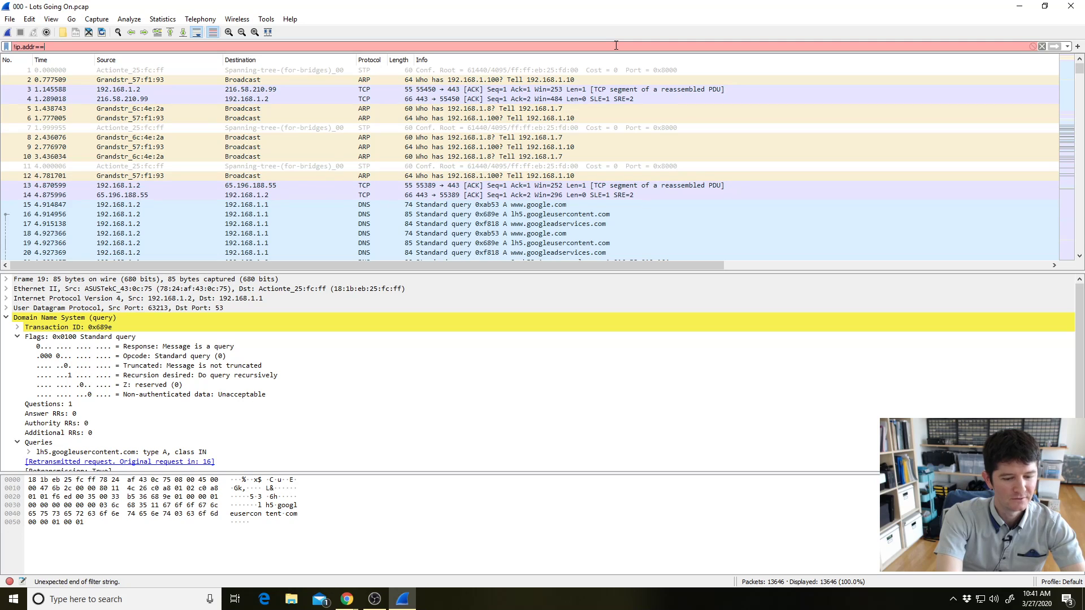
type("192.168")
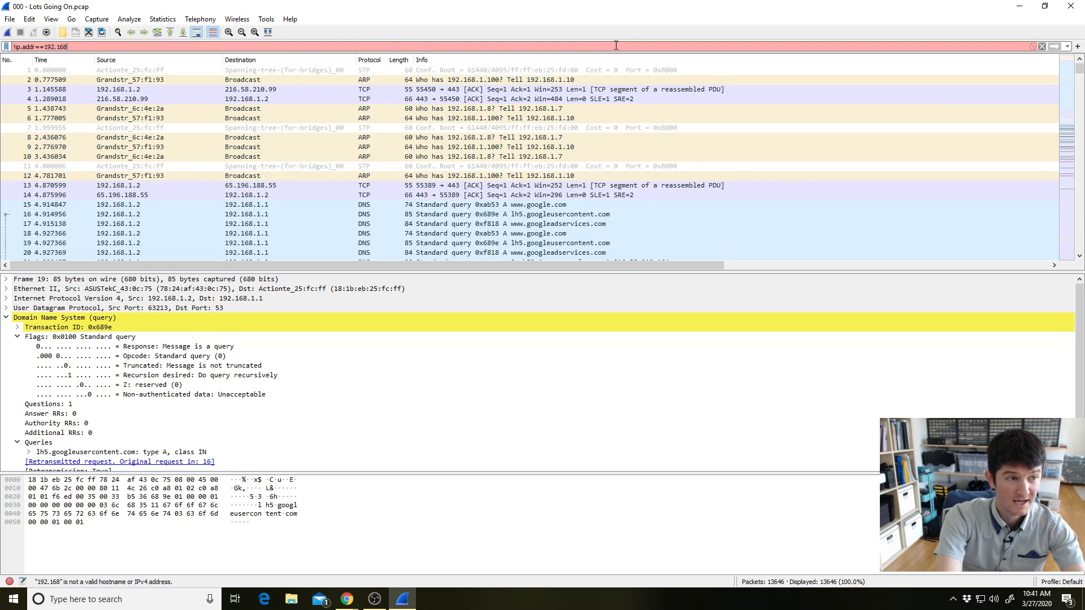
type(".1.")
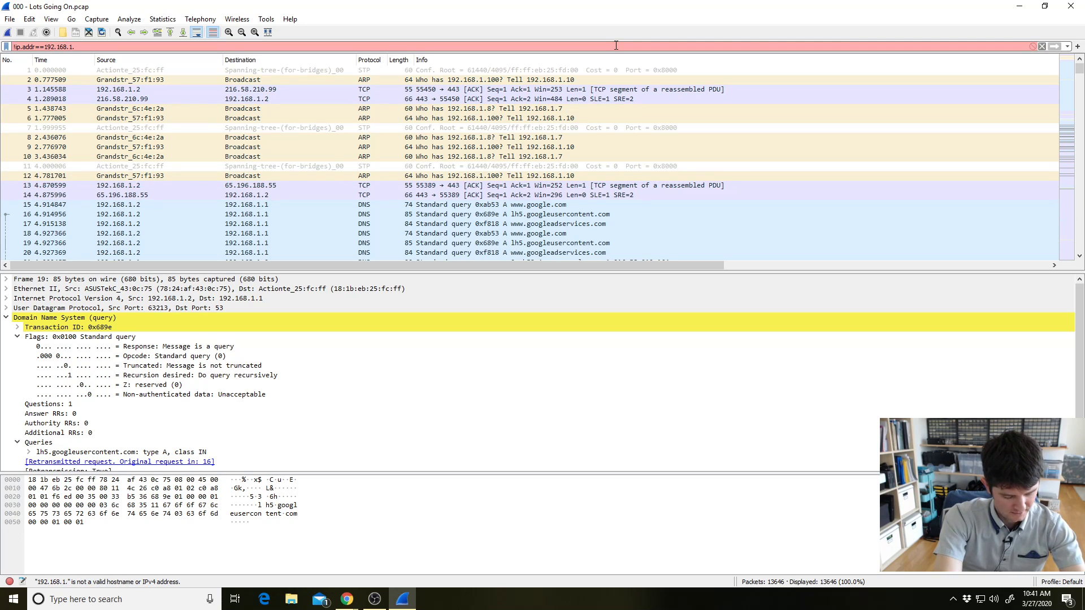
type("2")
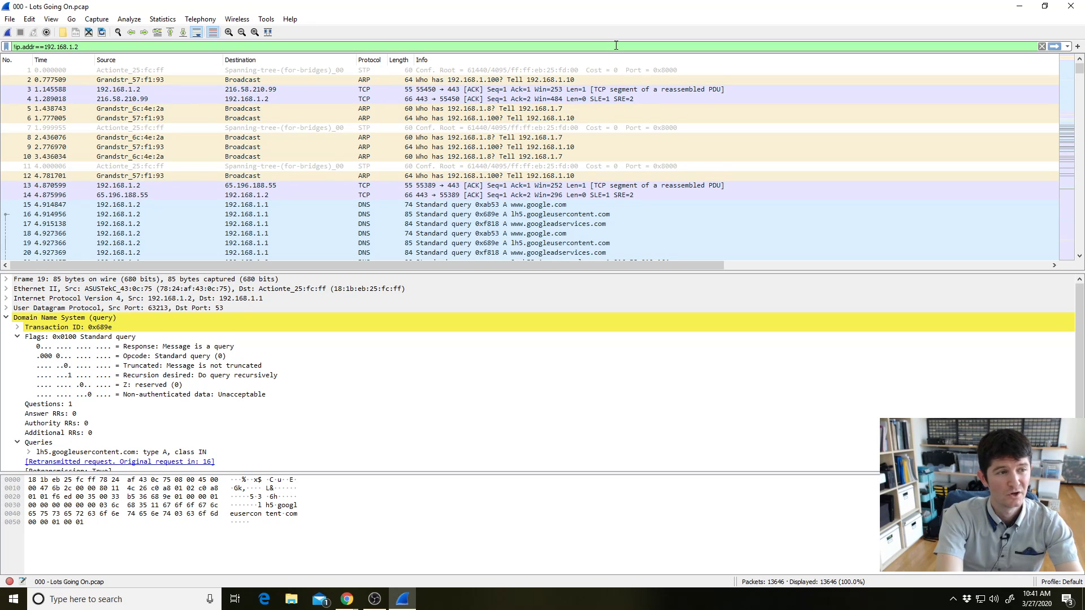
key("Return")
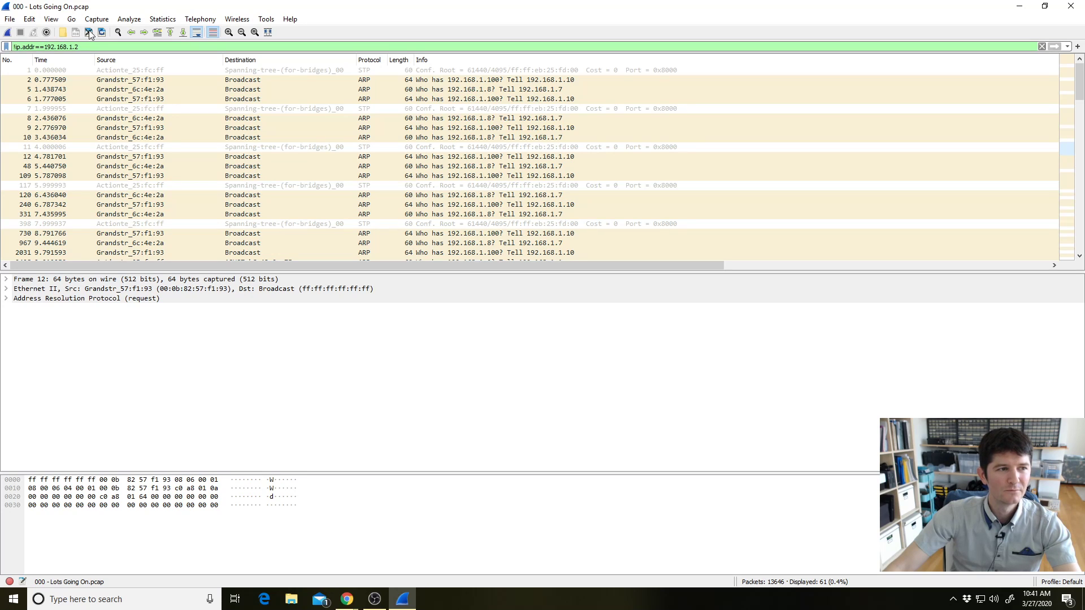
Replace the leading ! with the word not and apply the filter not ip.addr==192.168.1.2
key("BackSpace")
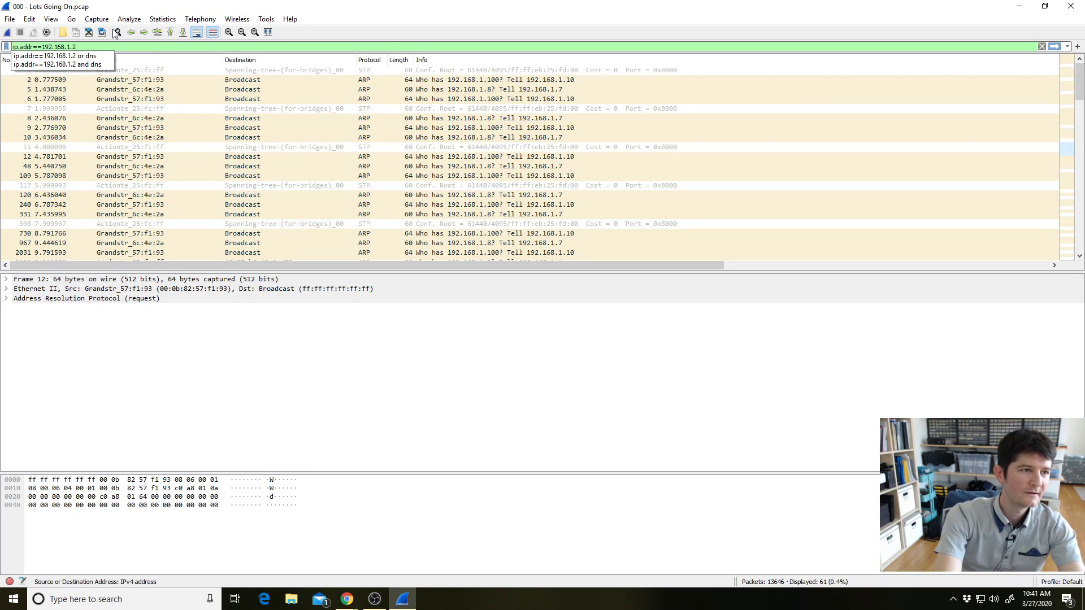
type("not")
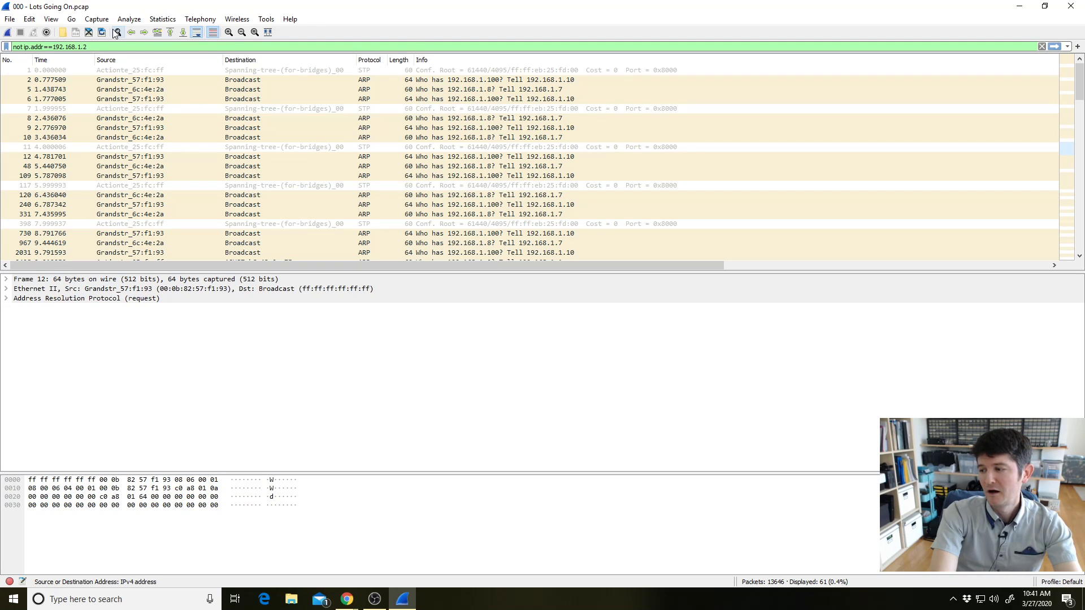
key("Return")
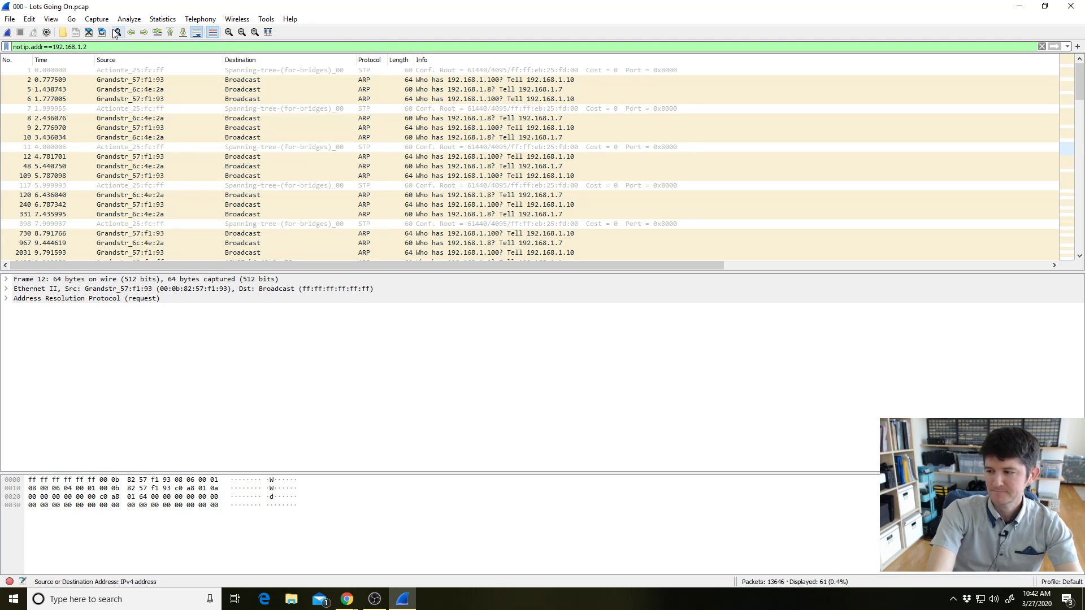
Rewrite the start of the filter with the symbol negation so it reads !ip.addr==192.168.1.2
type("r")
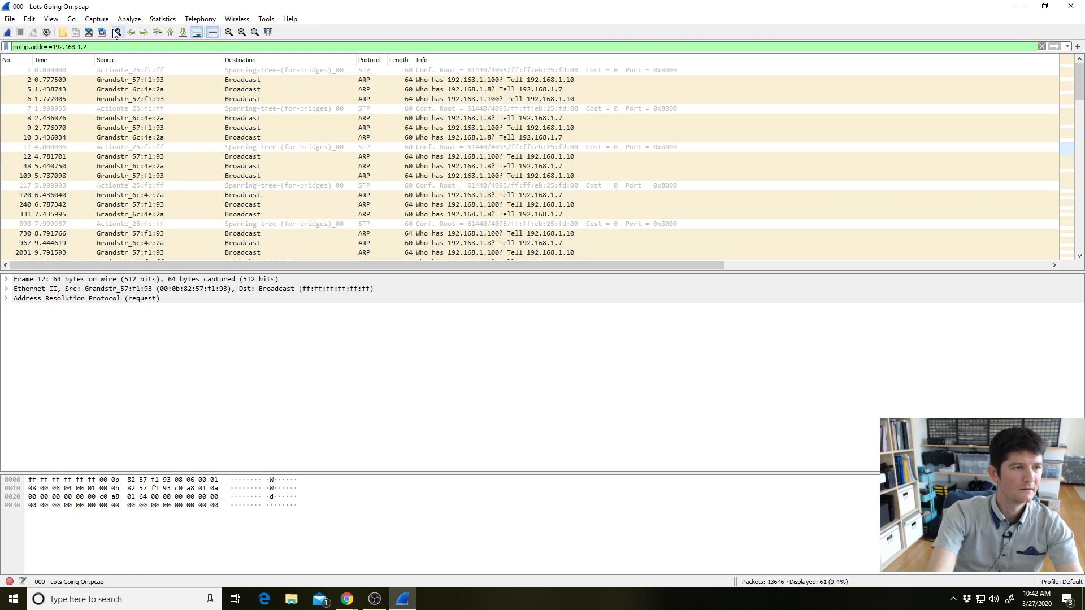
key("BackSpace")
key("BackSpace")
key("BackSpace")
key("BackSpace")
key("BackSpace")
key("BackSpace")
key("BackSpace")
key("BackSpace")
key("BackSpace")
key("BackSpace")
key("BackSpace")
key("BackSpace")
key("BackSpace")
type("!")
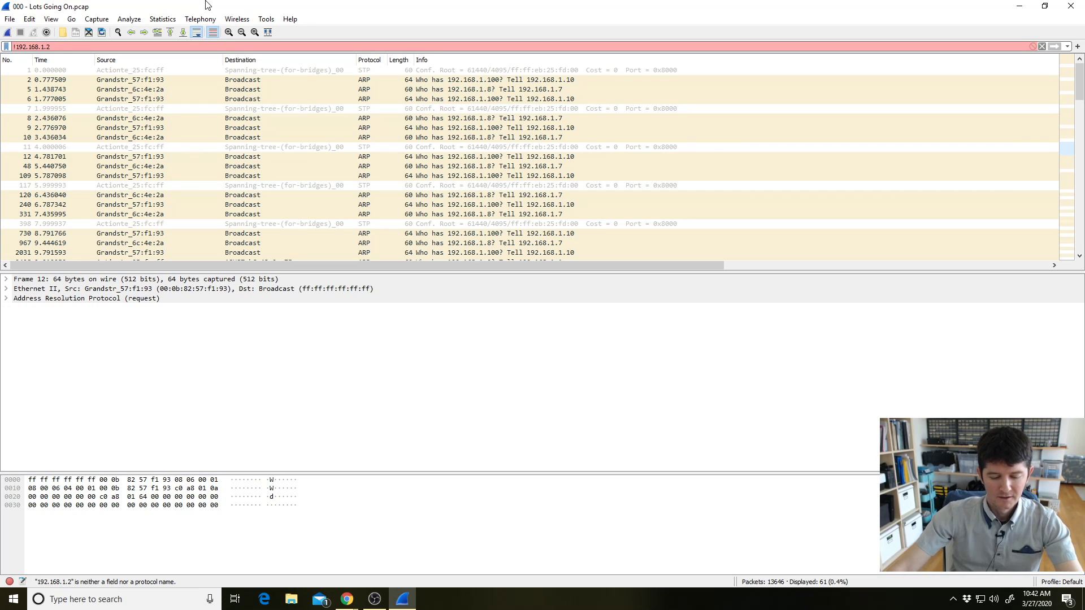
type("ip.addr")
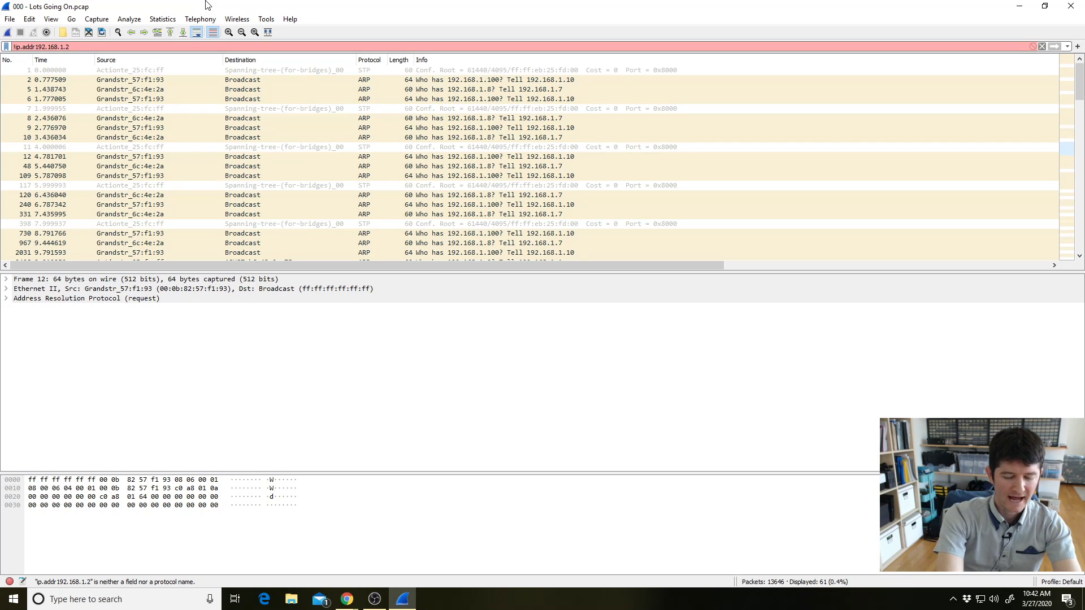
type("==")
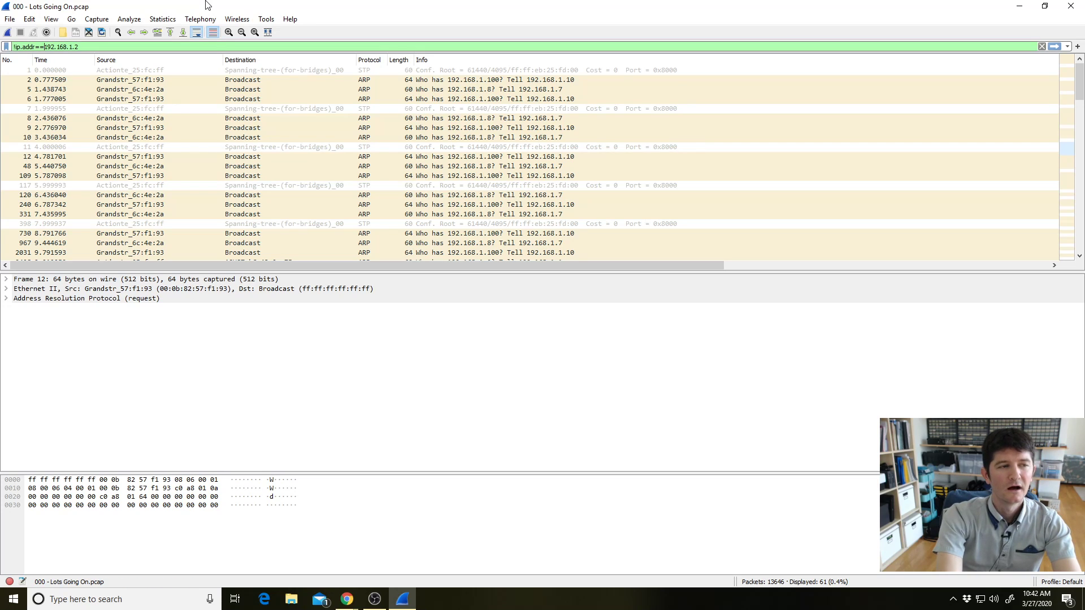
Apply ip.addr==192.168.1.2 without the negation for comparison, and restore the leading ! and apply the filter again
key("Left")
key("Left")
key("Left")
key("Left")
key("Home")
key("Delete")
key("Return")
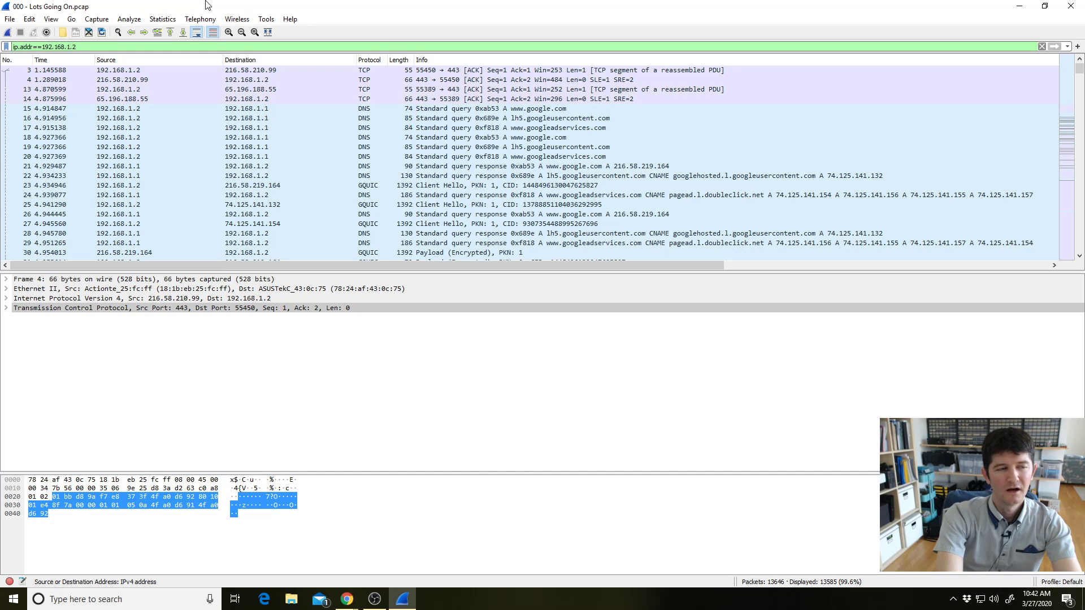
type("!")
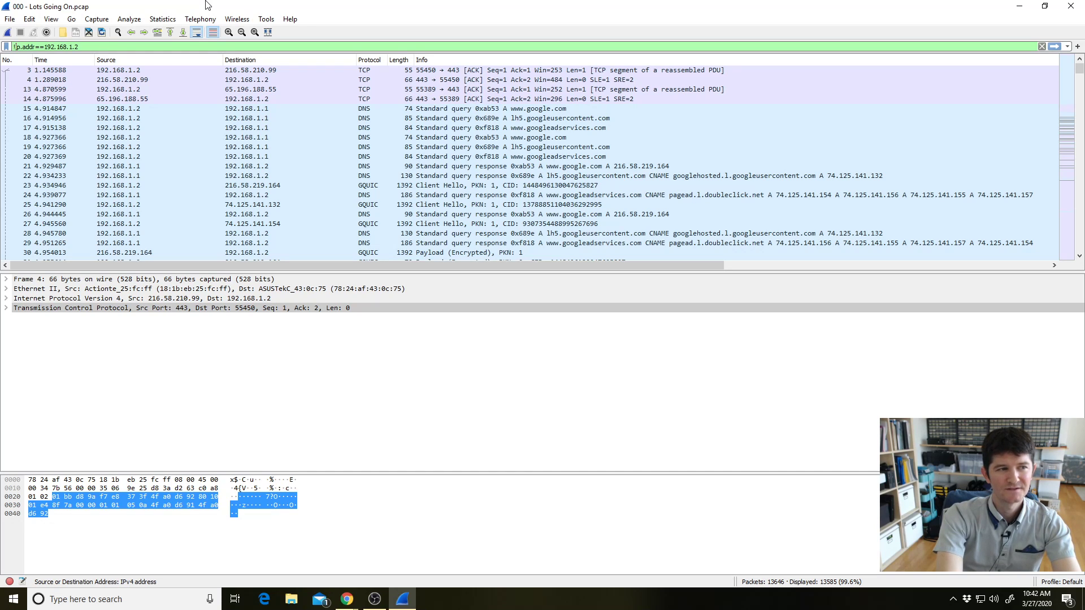
key("Return")
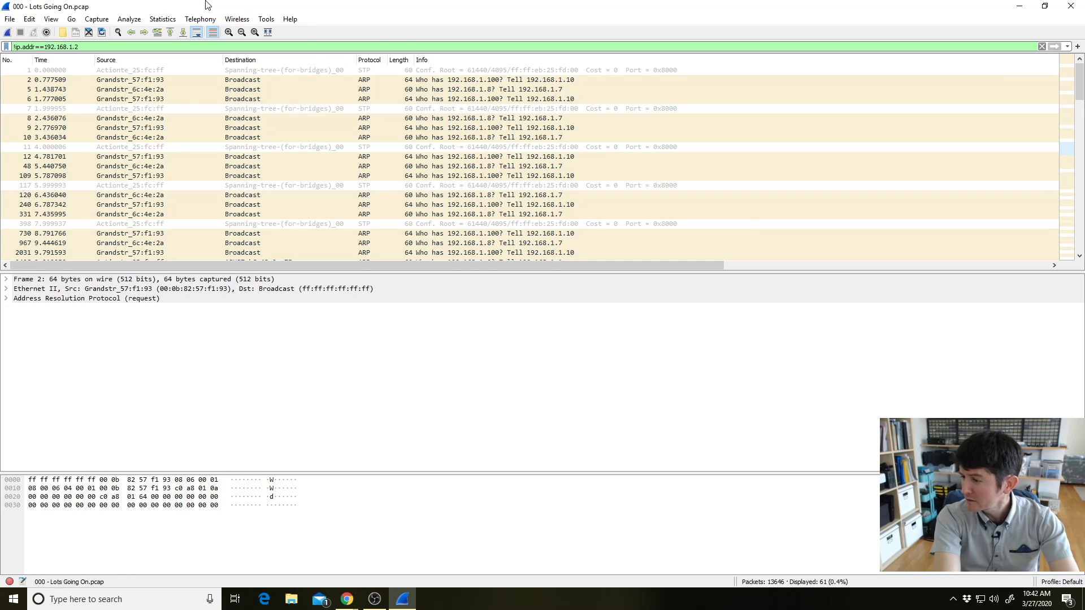
Rewrite the display filter with the not-equal operator as ip.addr!=192.168.1.2 and apply it
key("Right")
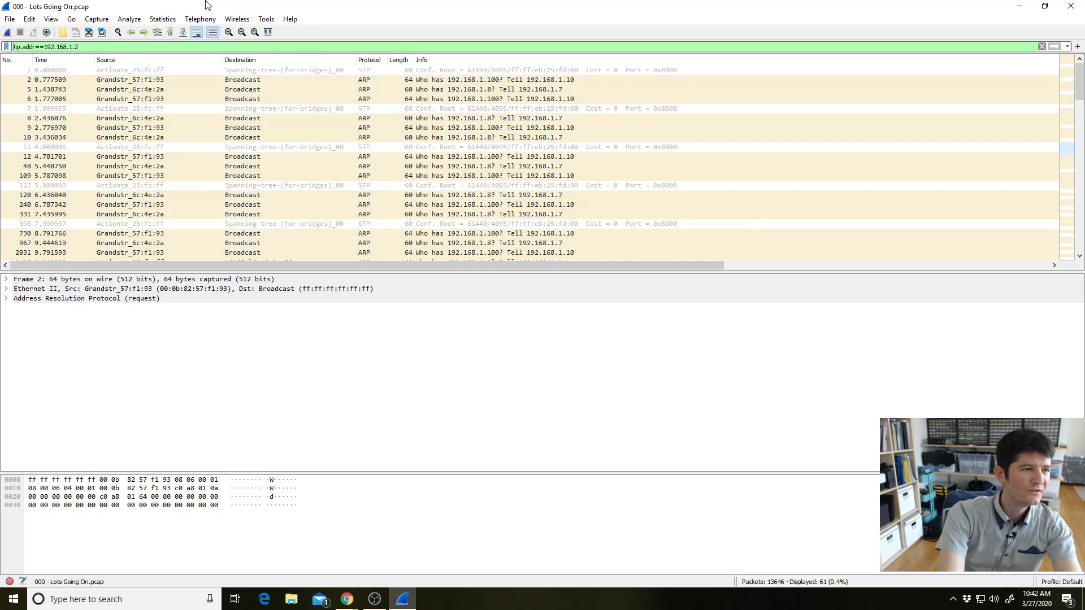
key("BackSpace")
key("Right")
key("Right")
key("Right")
key("Right")
key("Right")
key("Right")
key("Right")
key("Delete")
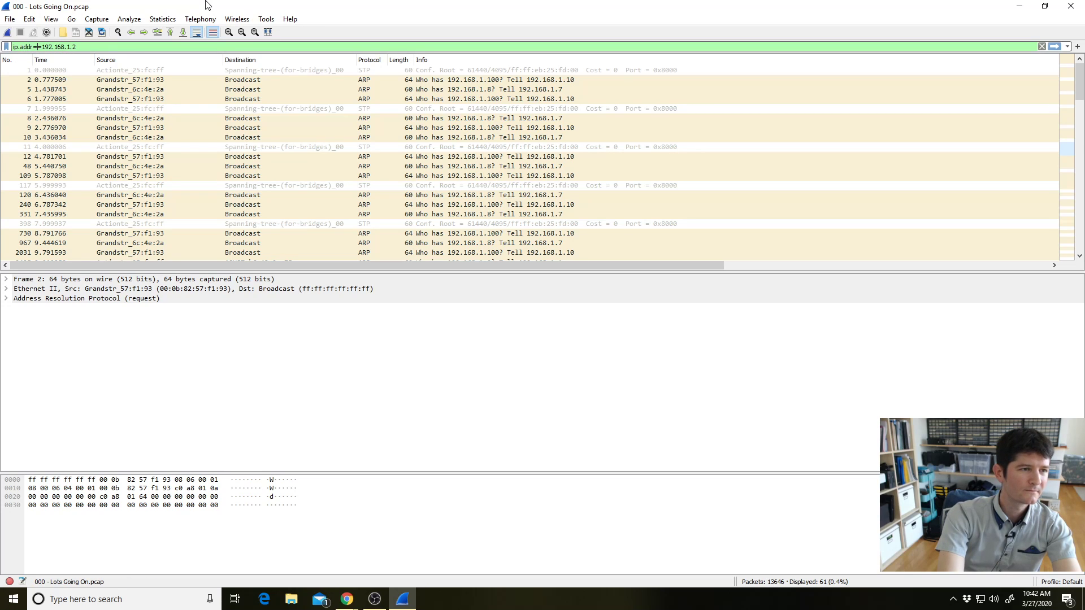
type("!")
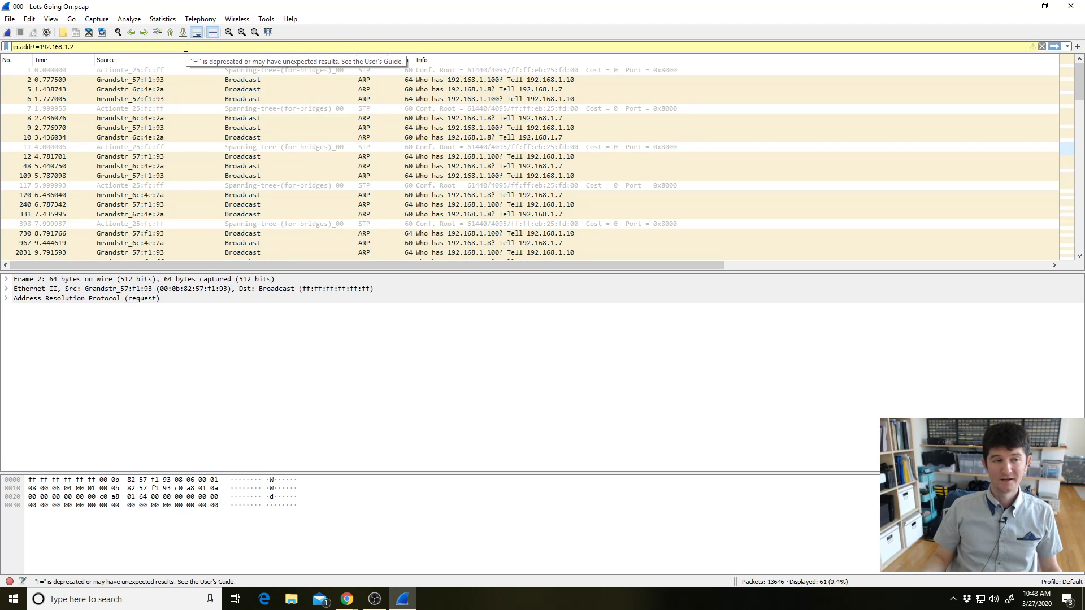
key("Return")
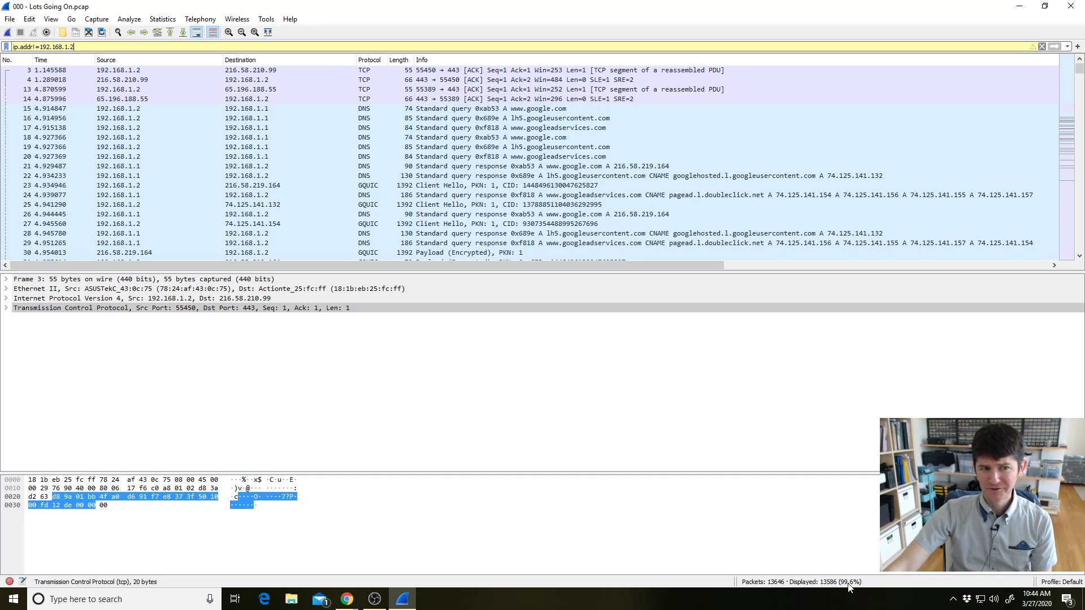
Change the != operator back to == and prefix the filter so it reads not ip.addr==192.168.1.2
left_click(77, 50)
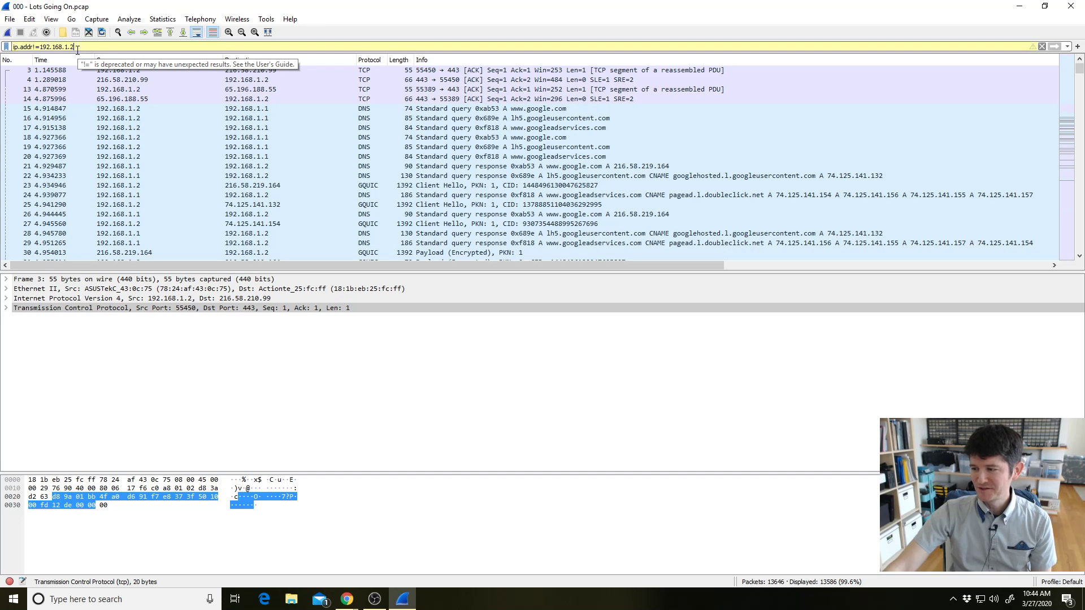
double_click(35, 47)
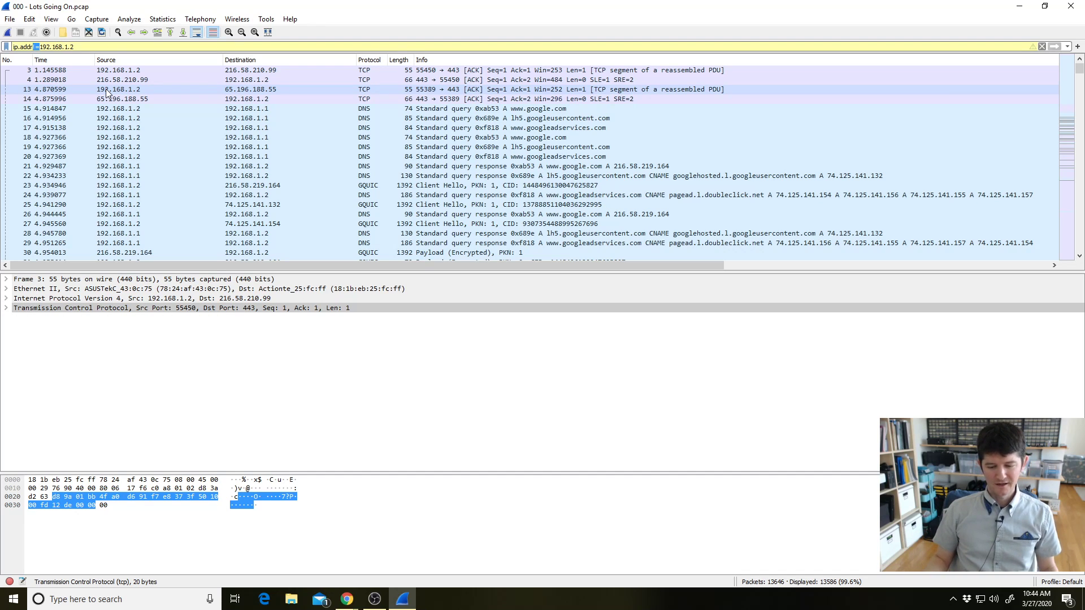
key("Left")
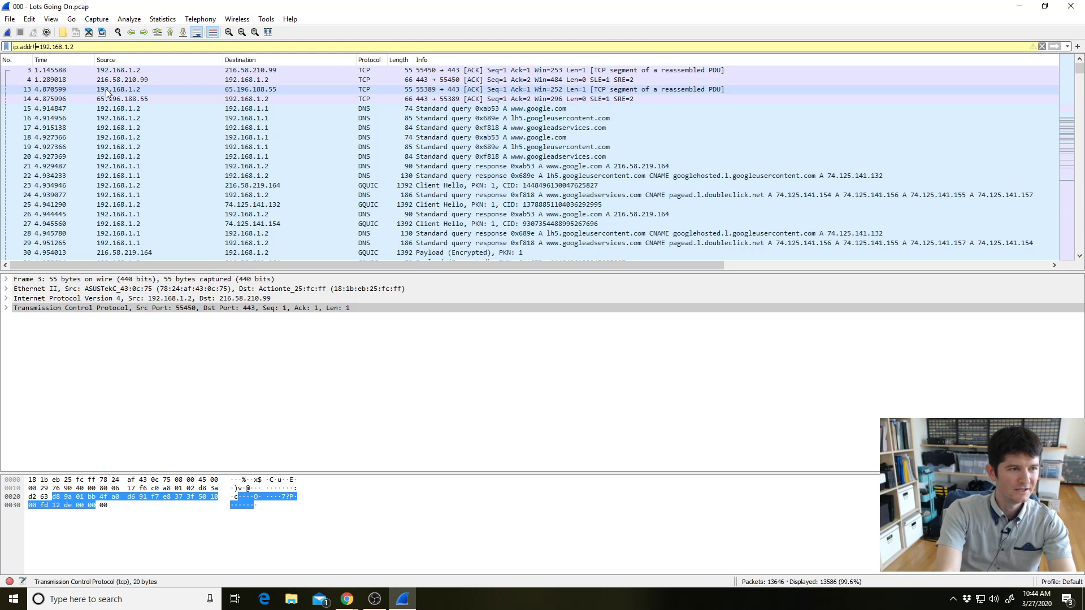
key("BackSpace")
type("=")
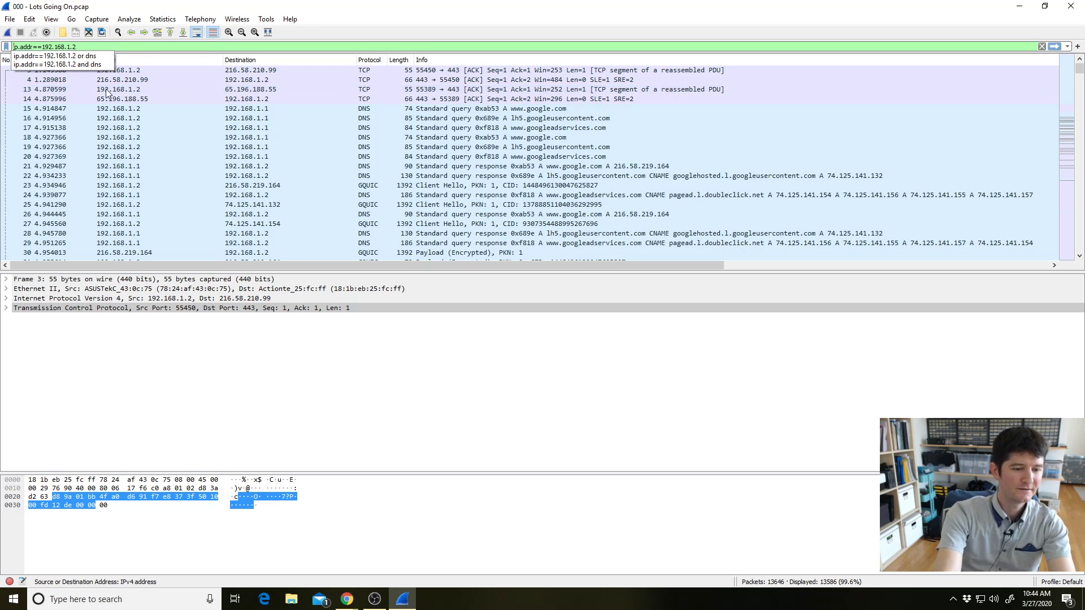
key("Home")
type("not")
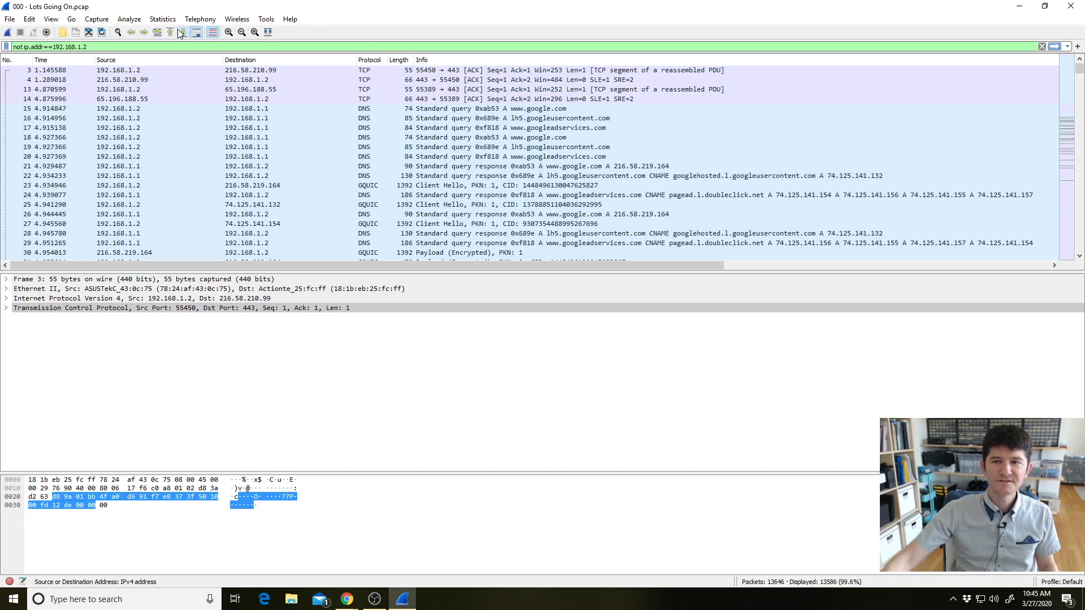
Clear the display filter and apply frame.time_relative == 3.436034, prepared from the Time value of packet 10
left_click(1042, 46)
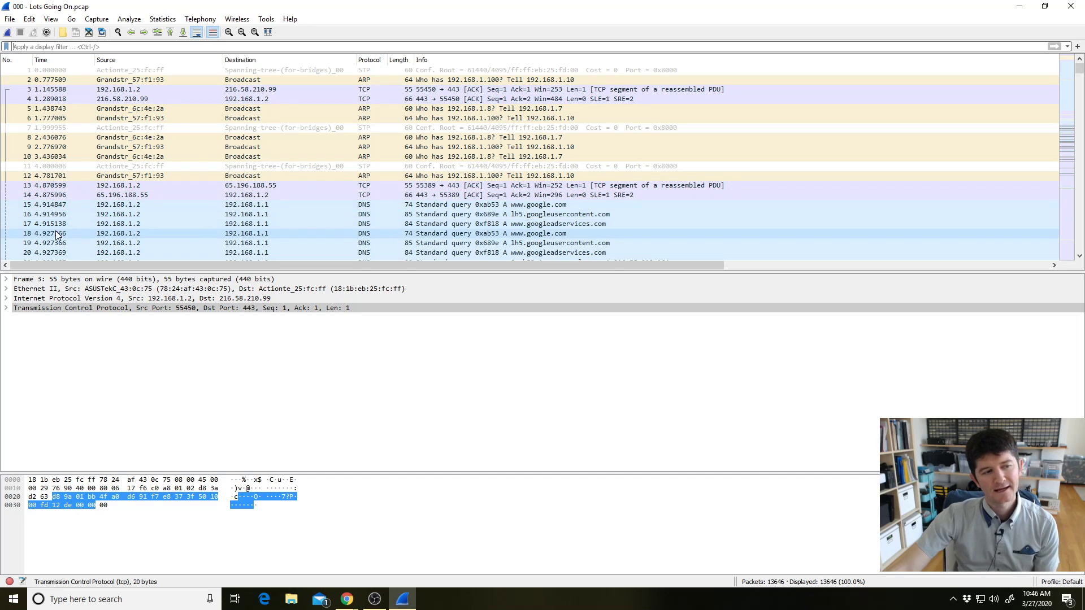
scroll(56, 230, "down", 2)
scroll(58, 225, "up", 2)
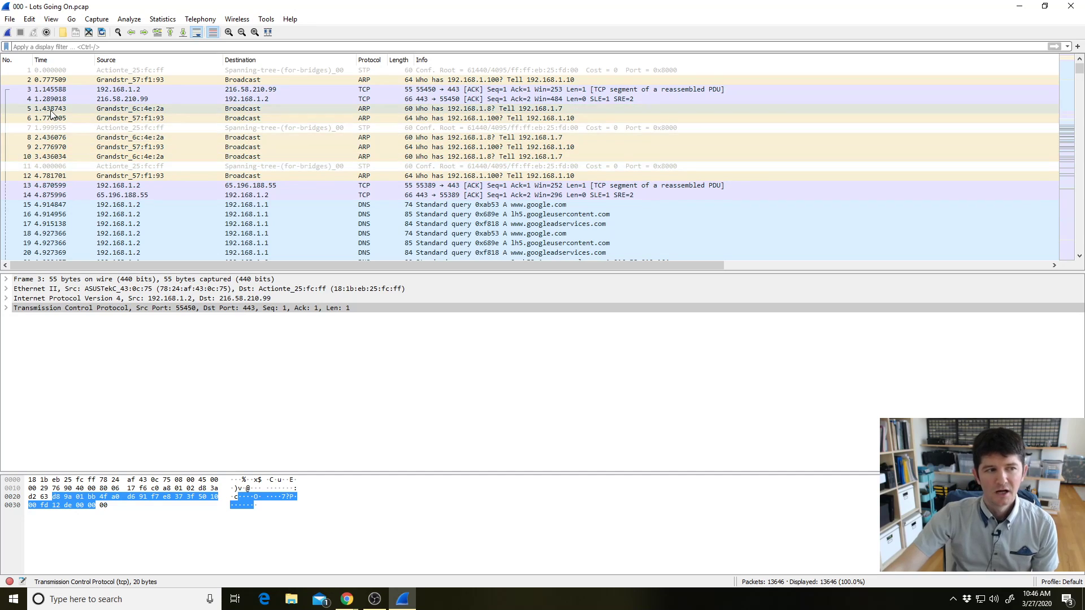
left_click(56, 166)
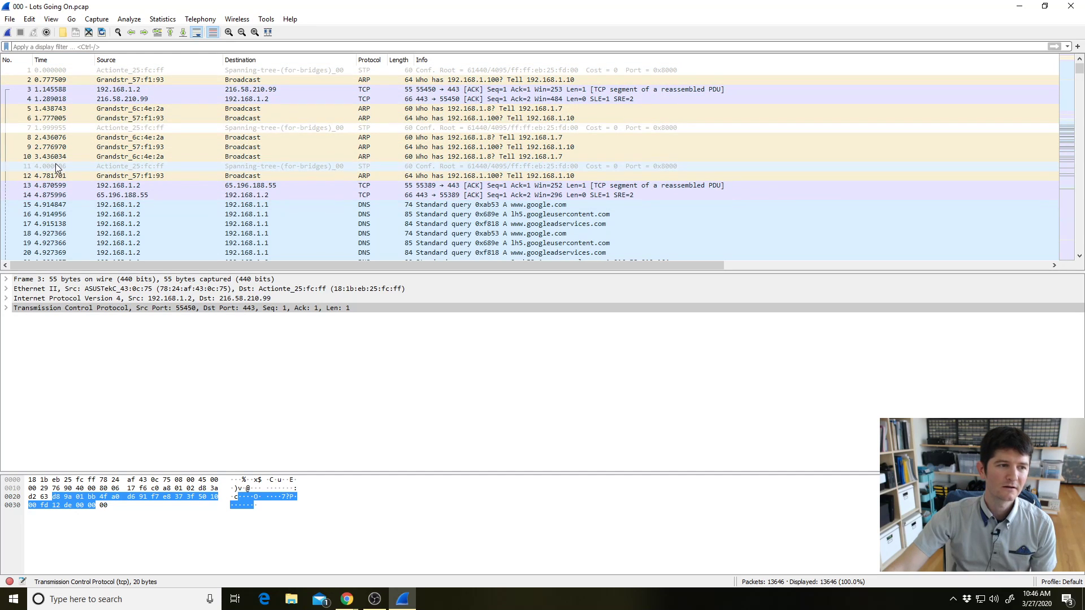
left_click(57, 158)
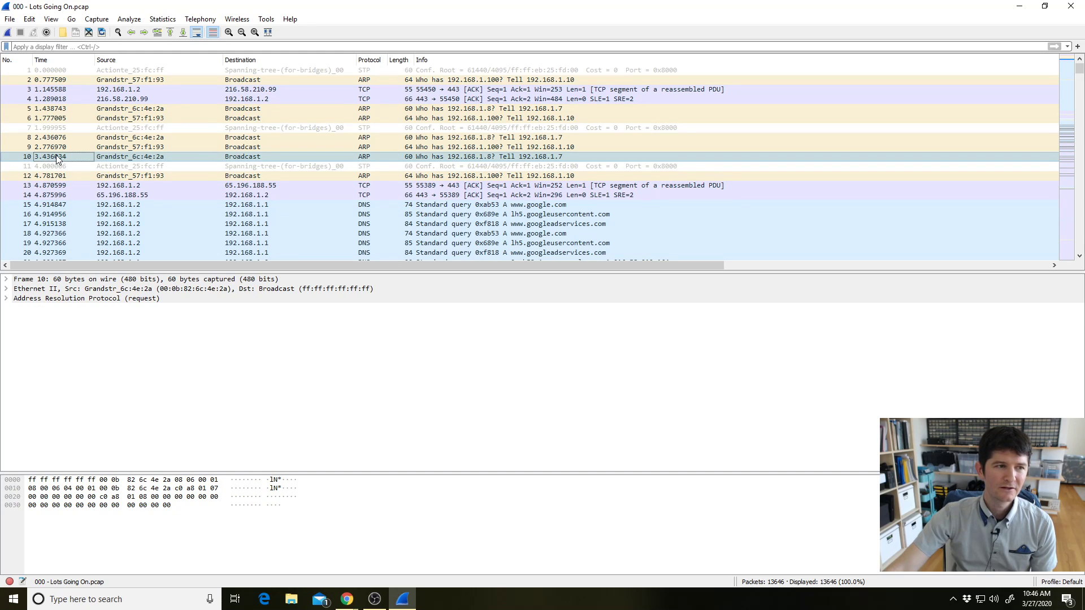
right_click(58, 158)
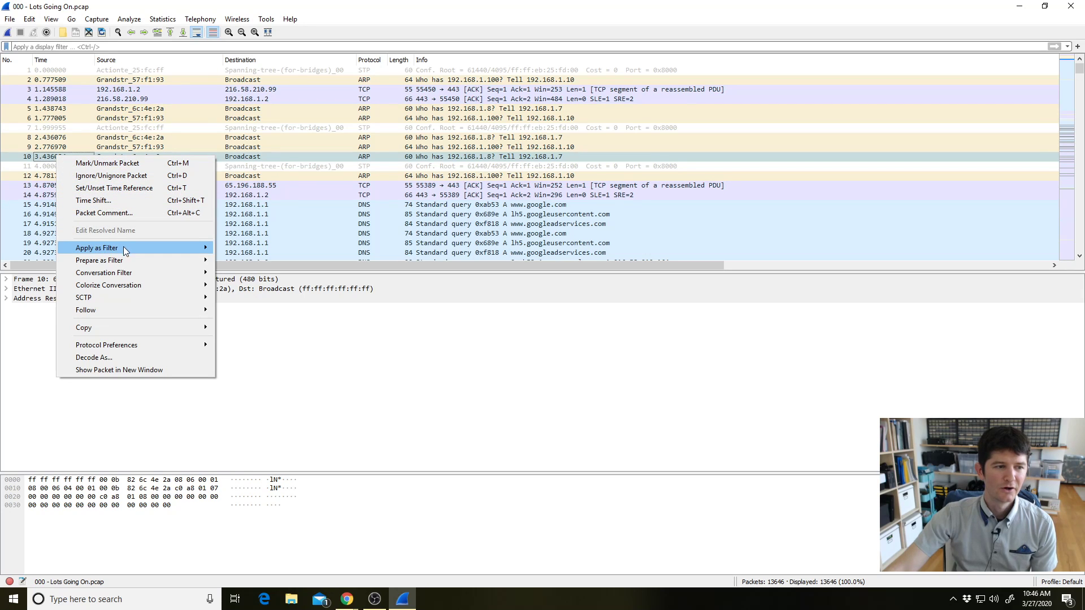
mouse_move(124, 261)
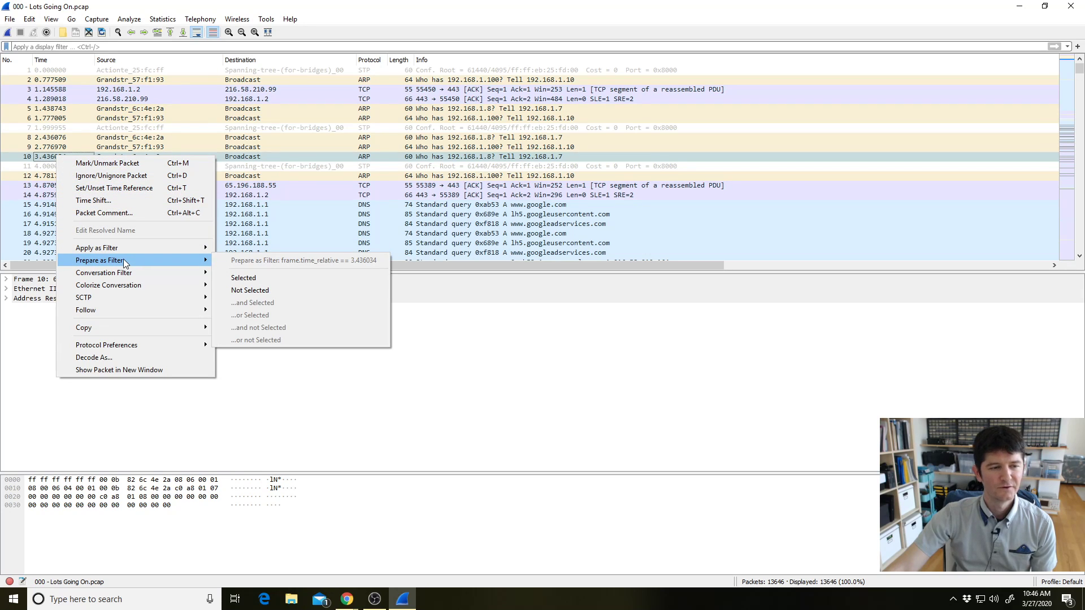
left_click(241, 279)
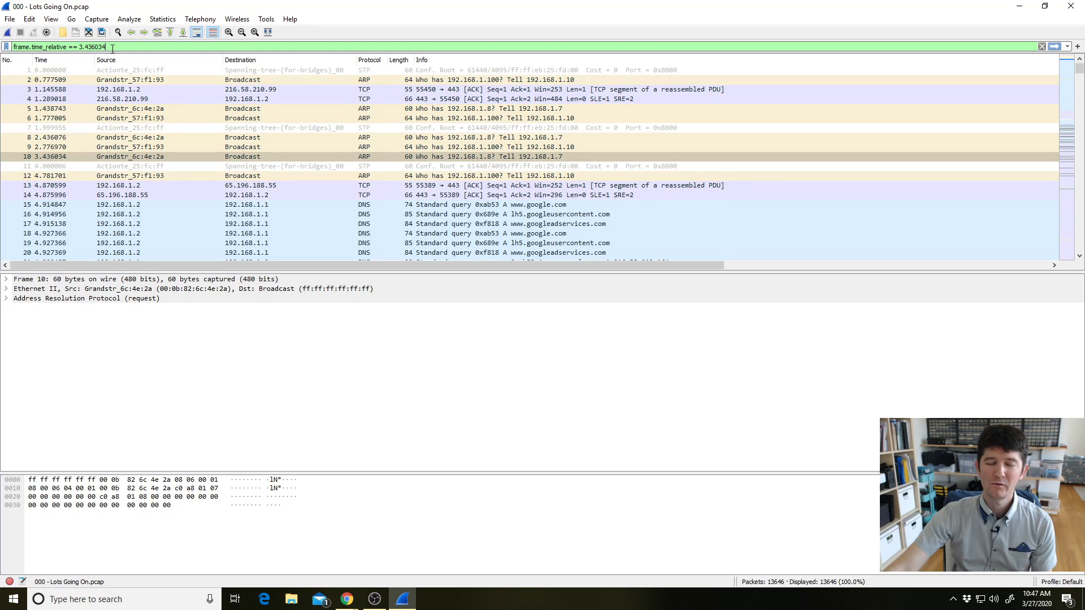
key("Return")
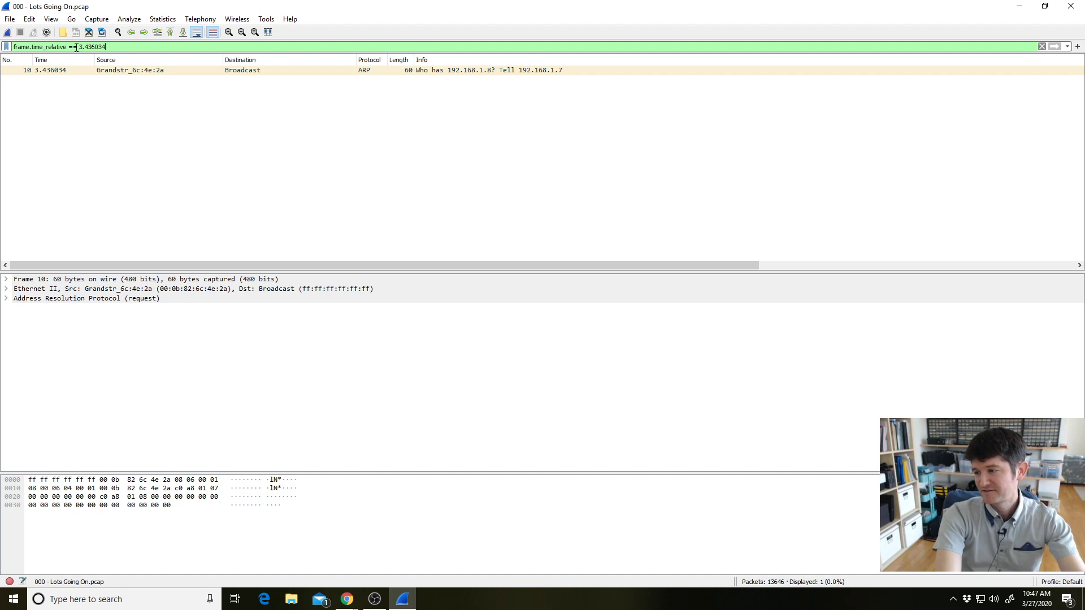
Remove the == comparison and its value from the display filter, keeping only frame.time_relative
key("BackSpace")
key("BackSpace")
key("BackSpace")
key("BackSpace")
key("BackSpace")
key("BackSpace")
key("BackSpace")
key("BackSpace")
key("BackSpace")
key("BackSpace")
key("BackSpace")
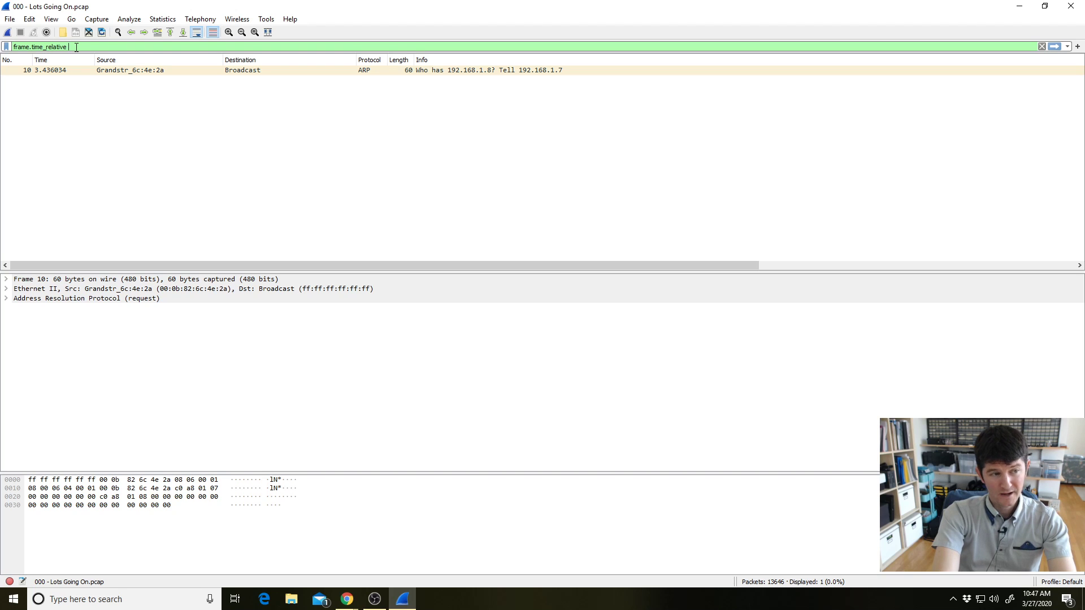
Try the comparison operators >, <, >= and <= after frame.time_relative, removing each one again
type(">")
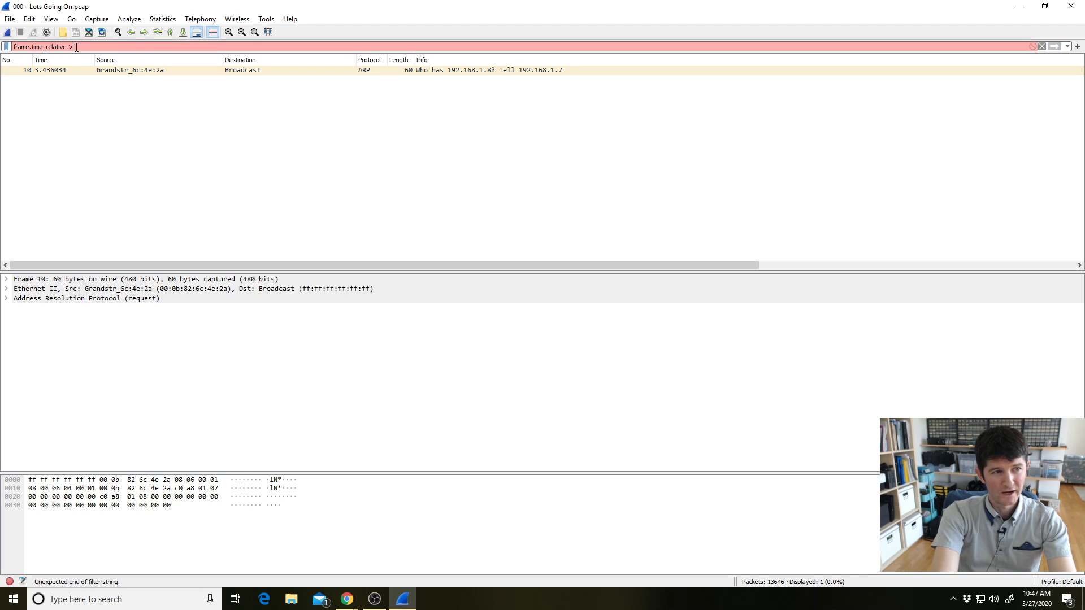
key("BackSpace")
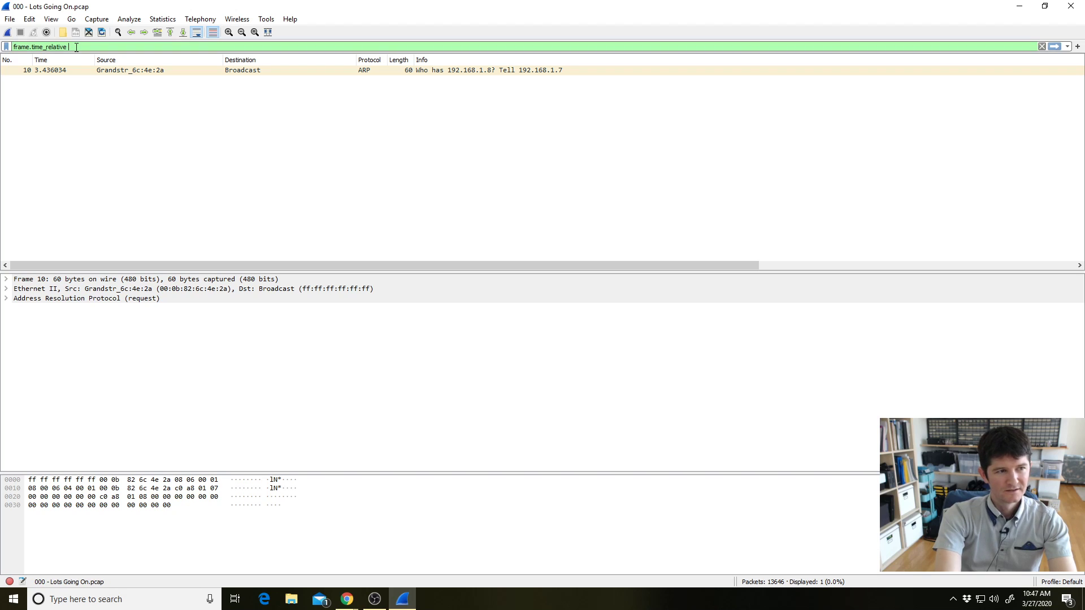
type(">")
key("BackSpace")
type("<")
key("BackSpace")
type(">")
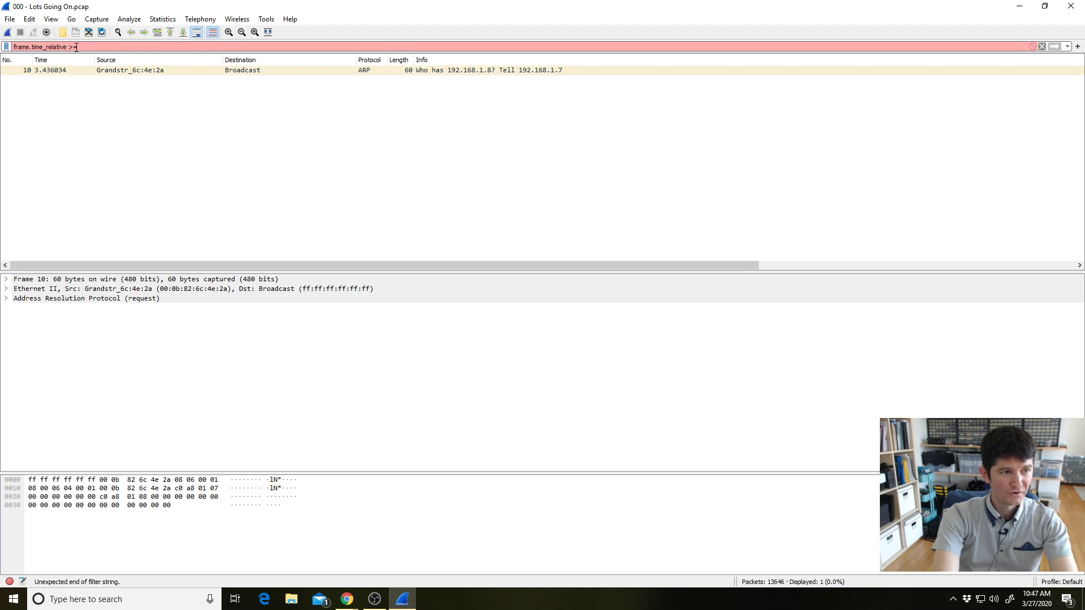
key("BackSpace")
type("<")
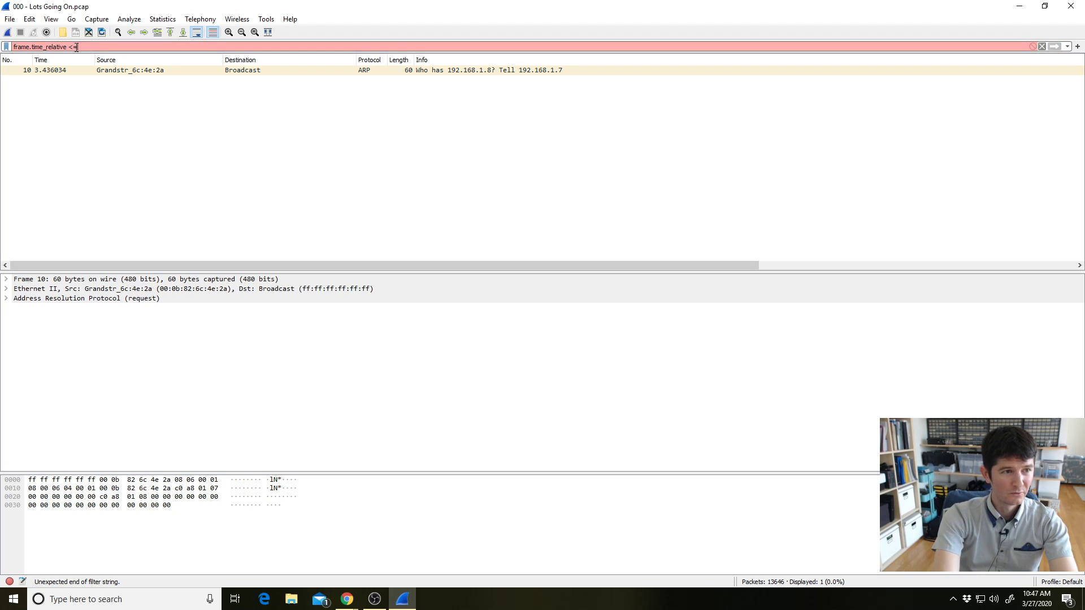
key("BackSpace")
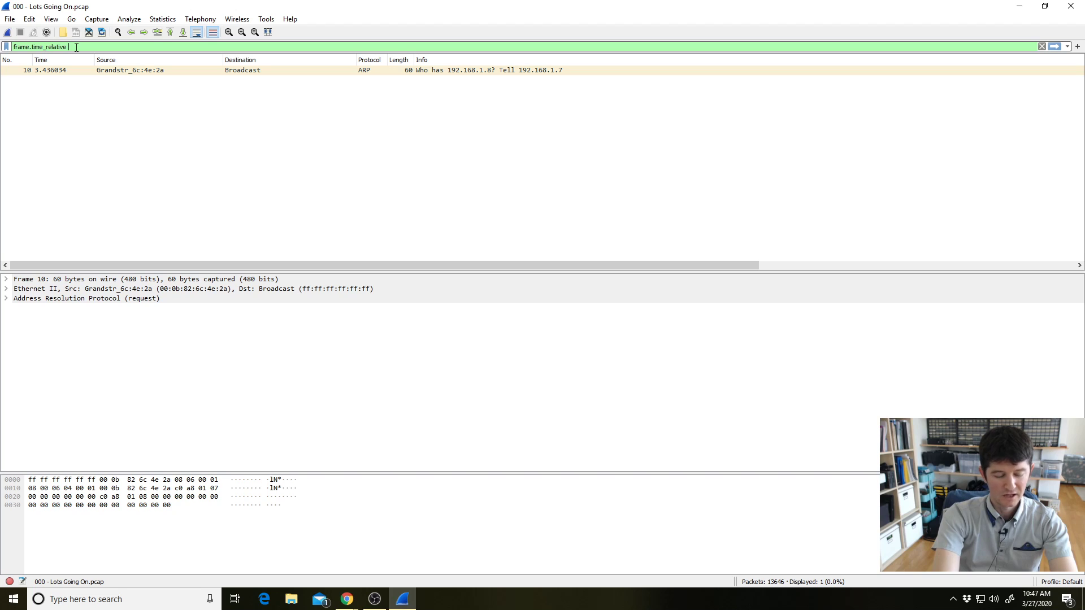
Complete the display filter as frame.time_relative > 5 and apply it
type("> 5")
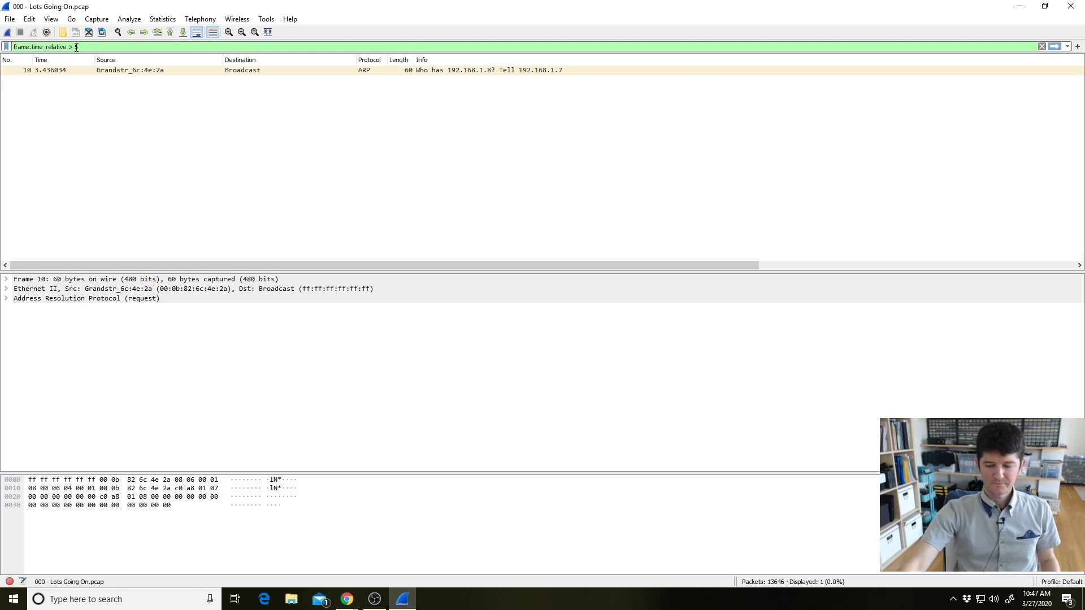
key("Return")
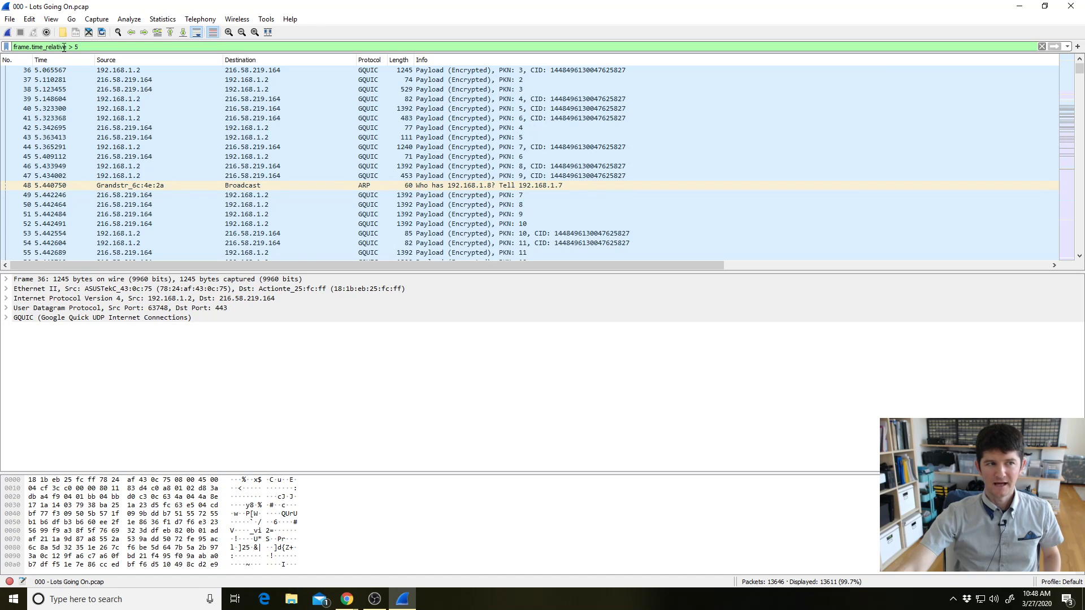
Highlight the field name in the filter and view the Prepare as Filter options for packet 39's Time value, dismissing them without a choice
left_click_drag(67, 46, 12, 48)
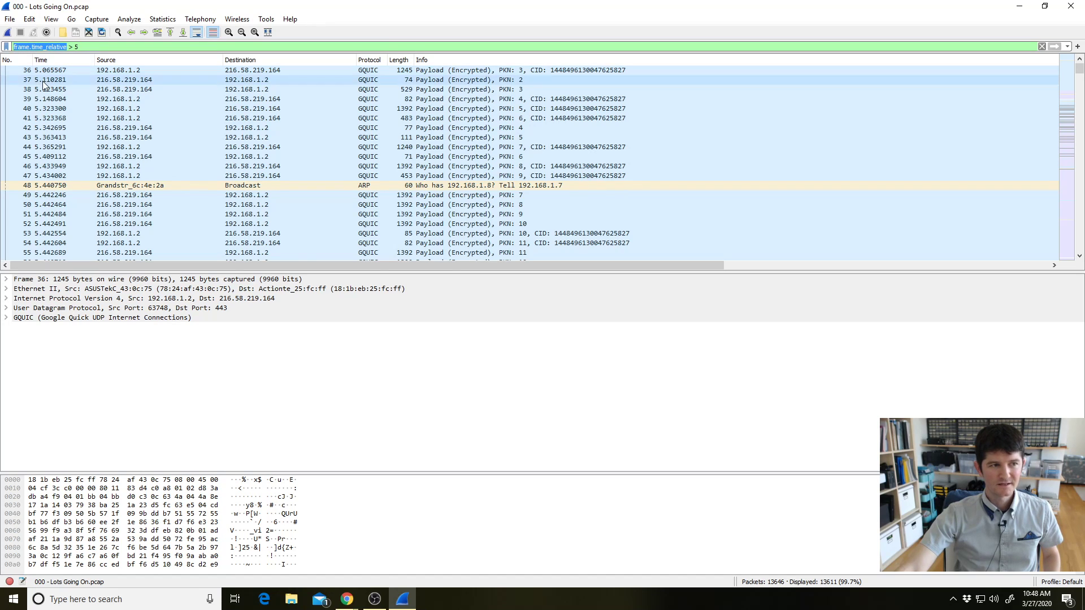
left_click(52, 119)
left_click(51, 102)
right_click(51, 103)
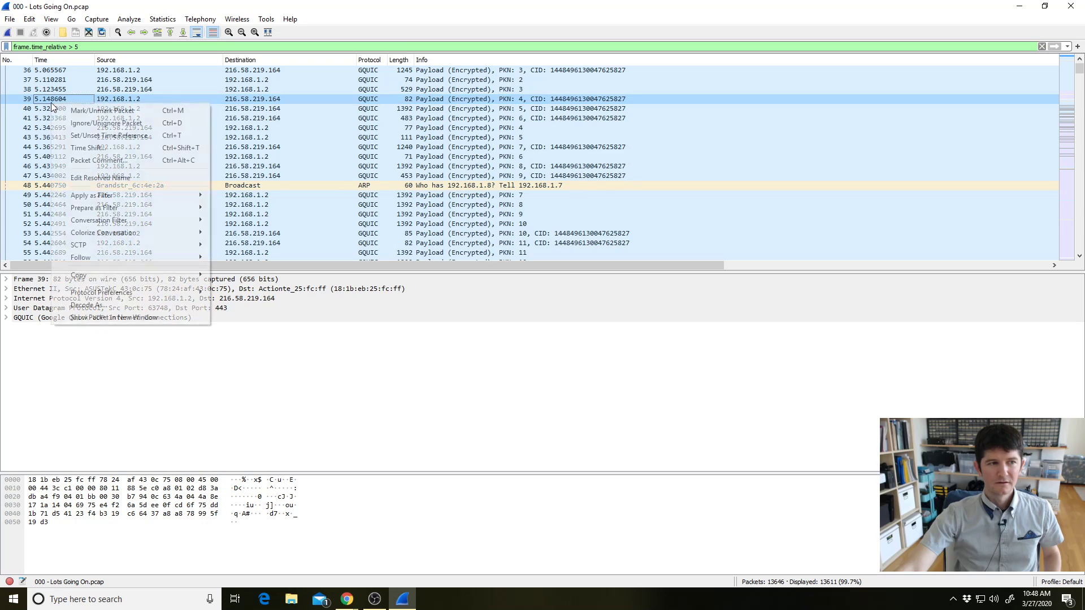
mouse_move(111, 208)
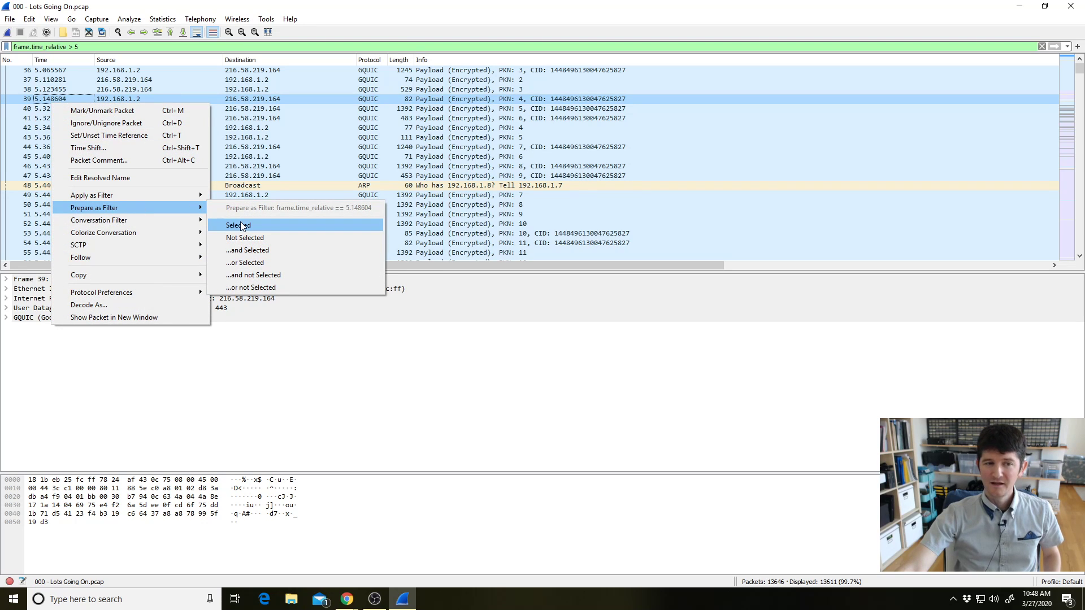
left_click(42, 101)
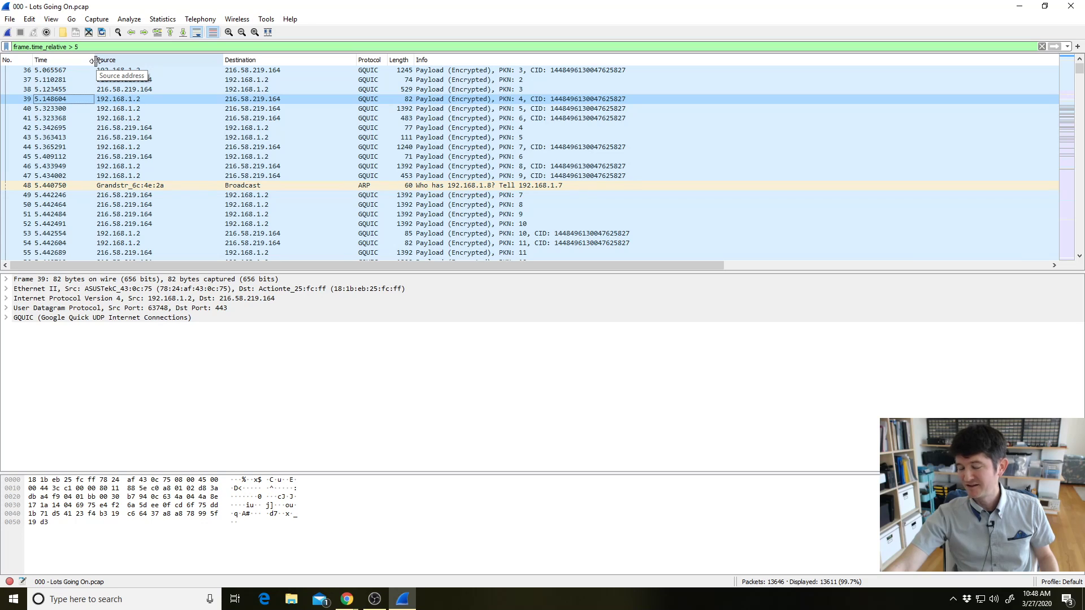
right_click(62, 62)
Prepare a Not Selected filter from the Time value of packet 41, giving !(frame.time_relative == 5.323368)
left_click(52, 119)
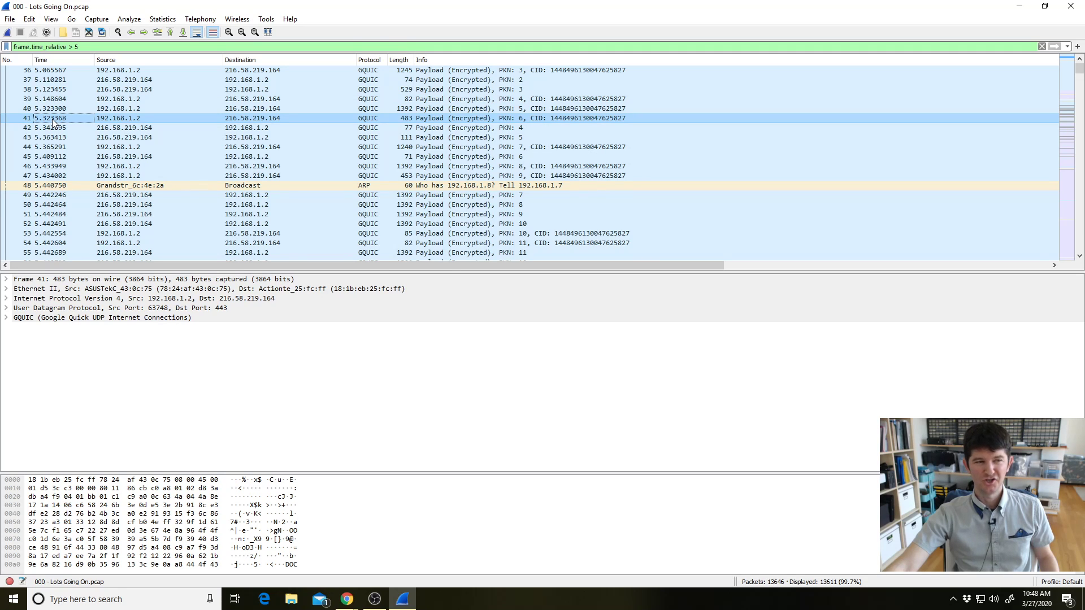
right_click(52, 118)
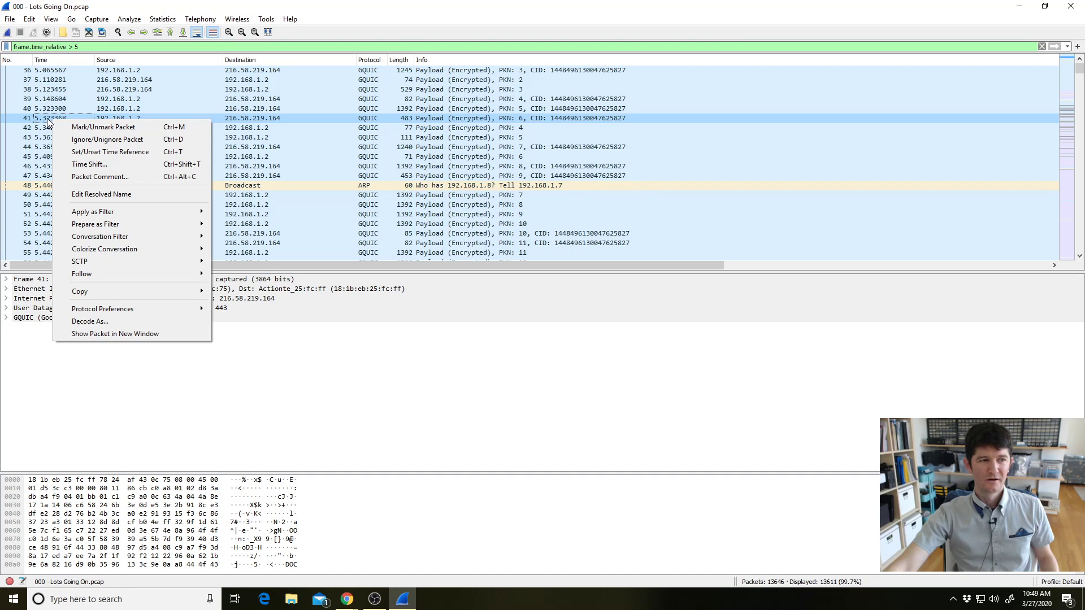
mouse_move(112, 225)
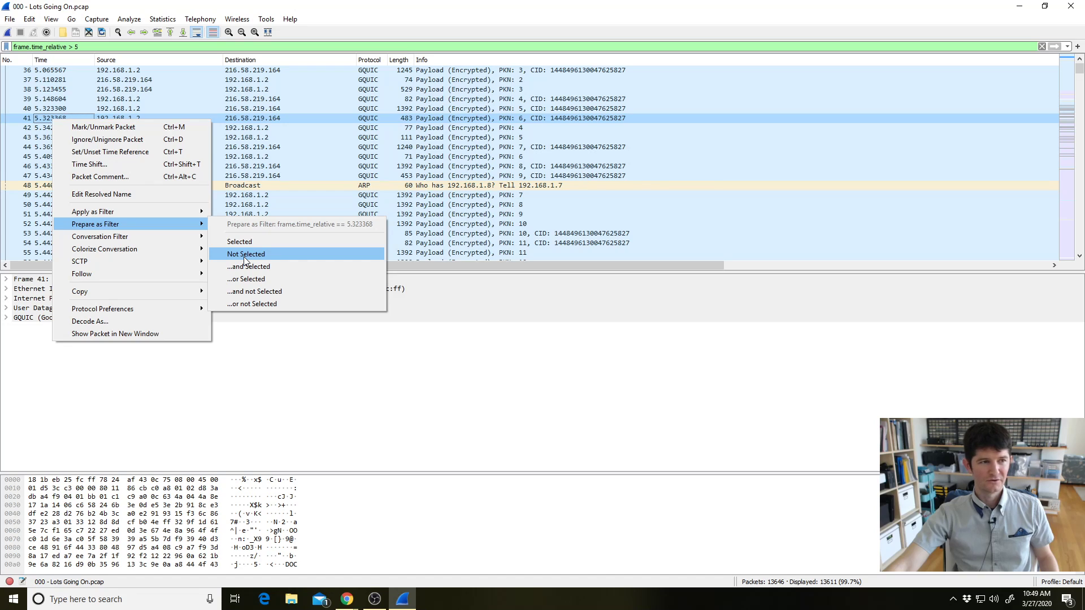
left_click(244, 255)
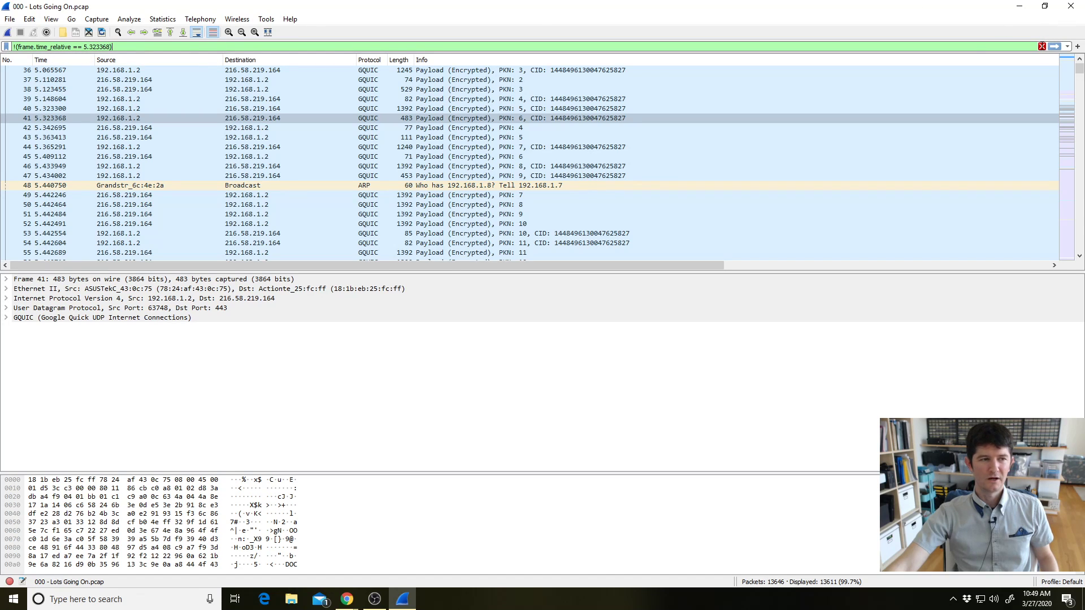
Clear the time filter, prepare a Selected filter from packet 29's source address, ip.src == 192.168.1.1, and apply it
left_click(1041, 46)
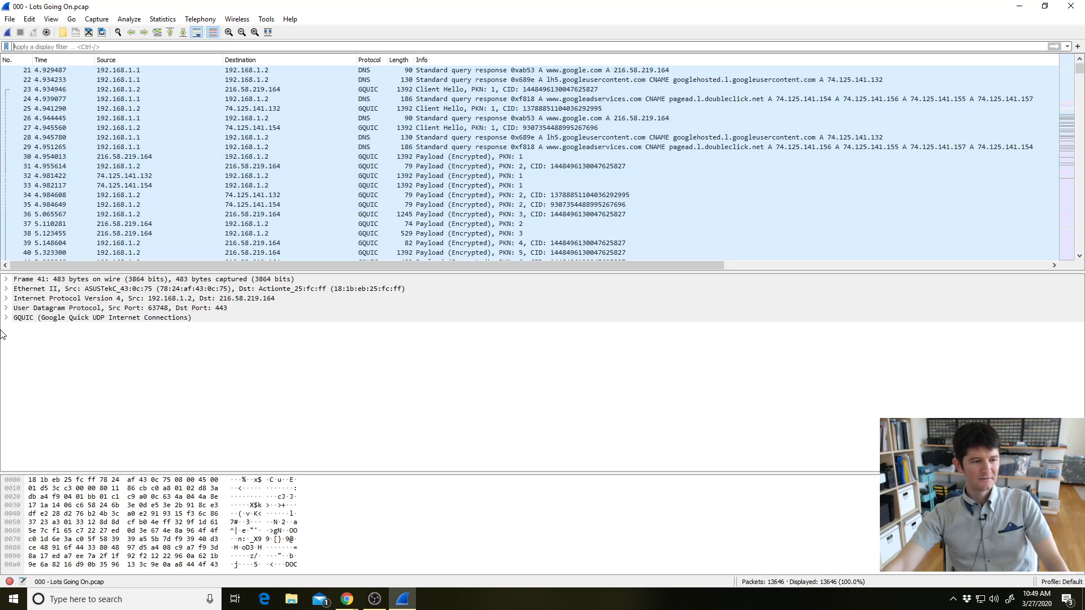
left_click(130, 145)
right_click(136, 147)
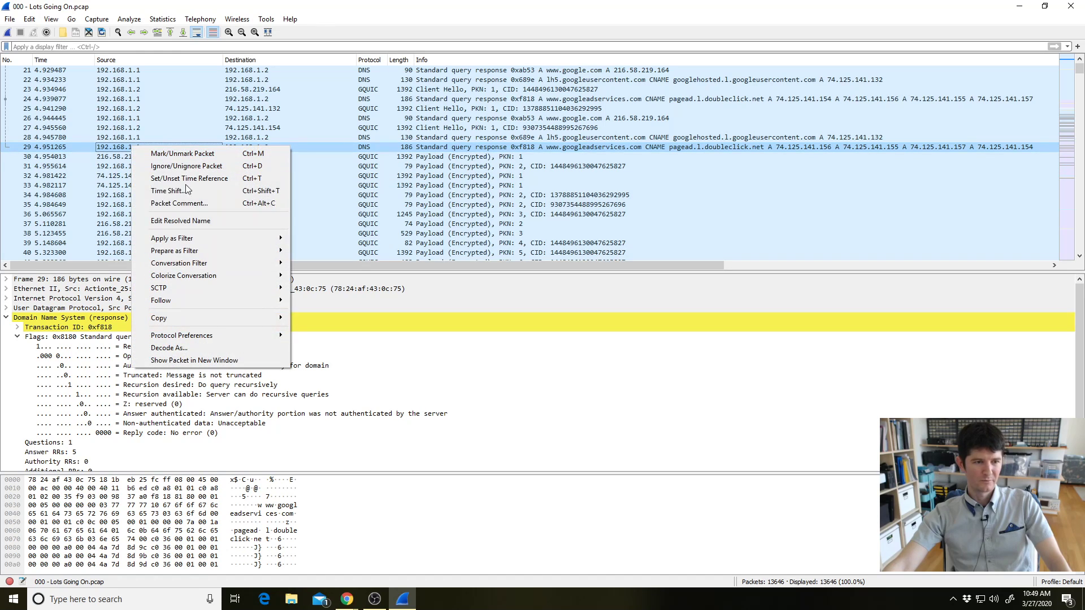
mouse_move(237, 250)
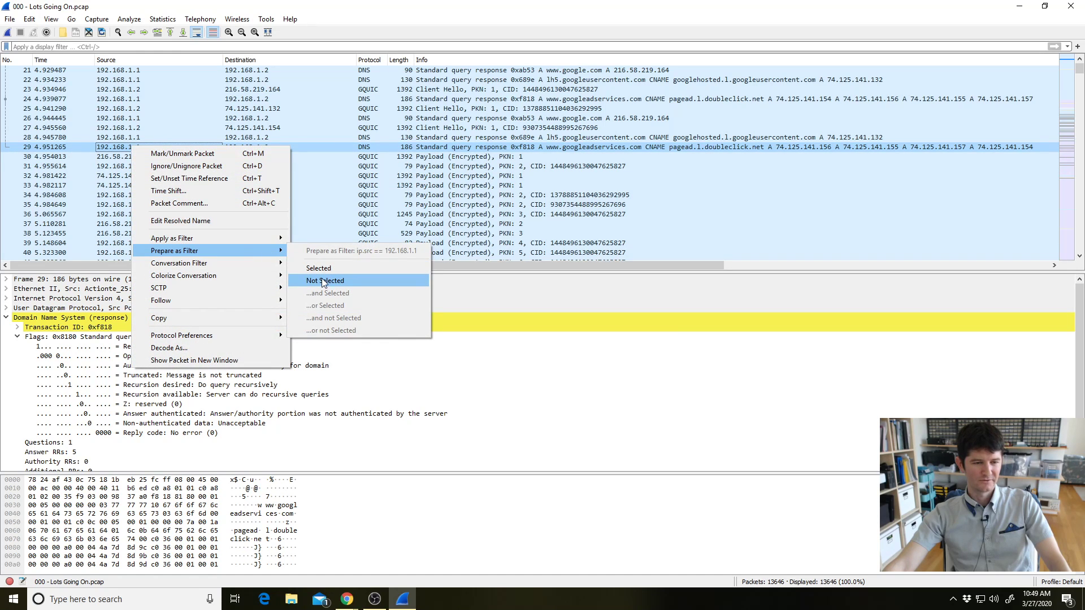
left_click(322, 267)
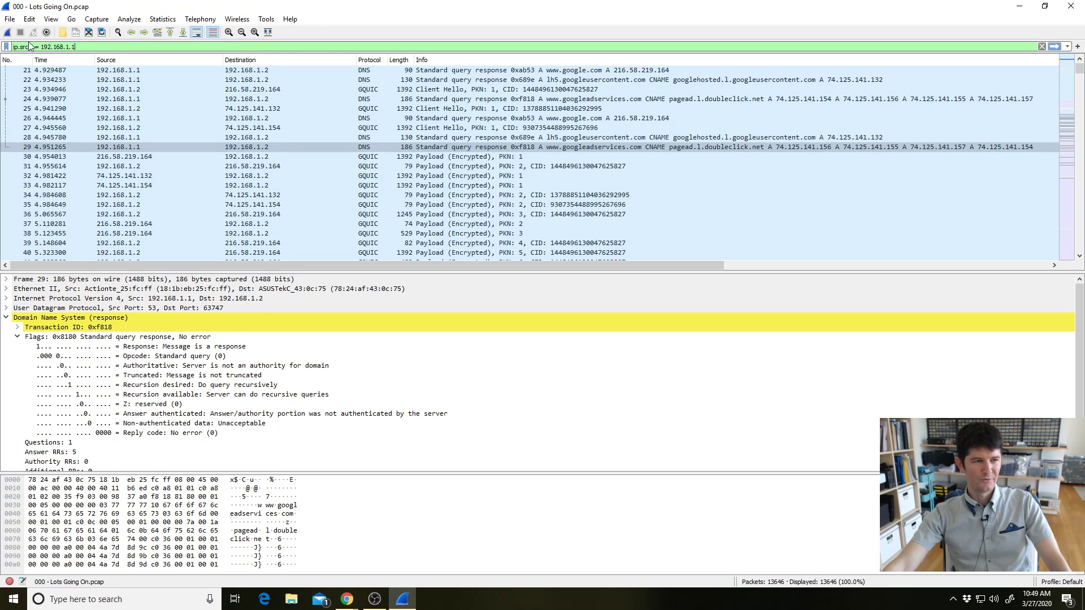
left_click(136, 148)
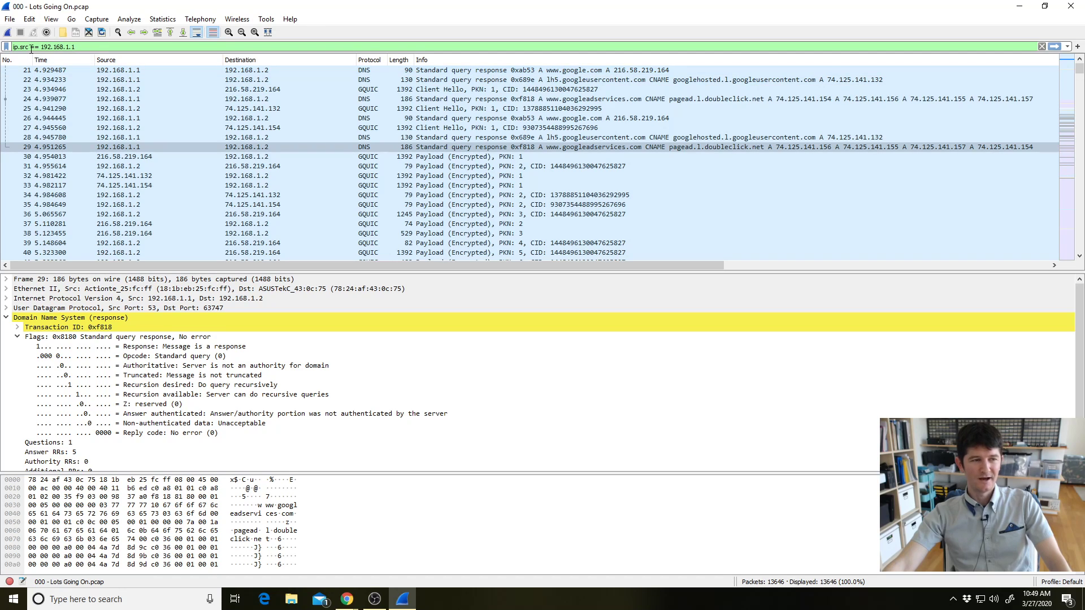
left_click(126, 148)
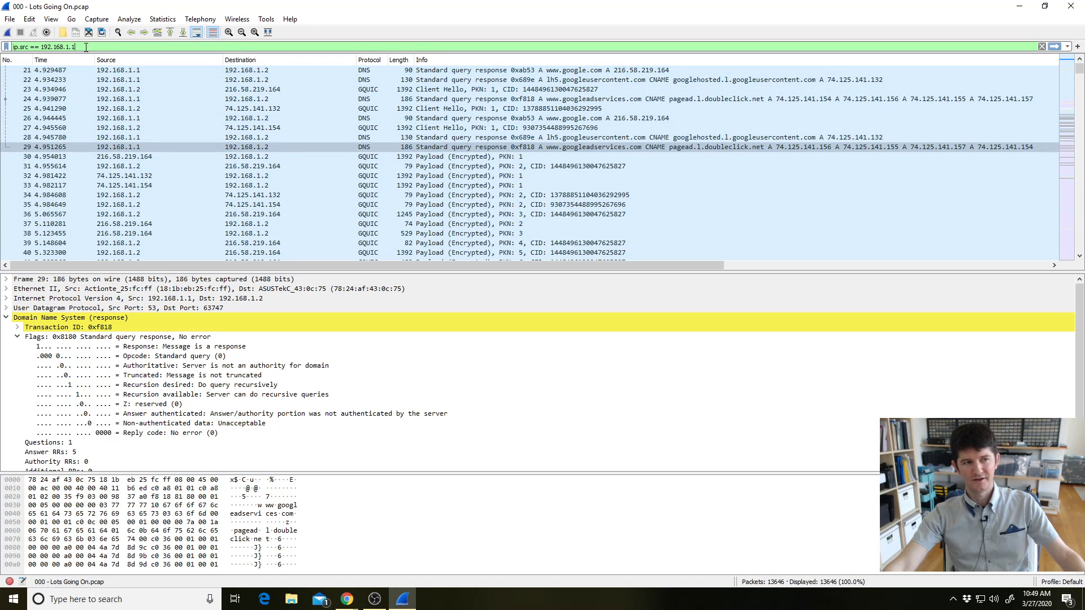
key("Return")
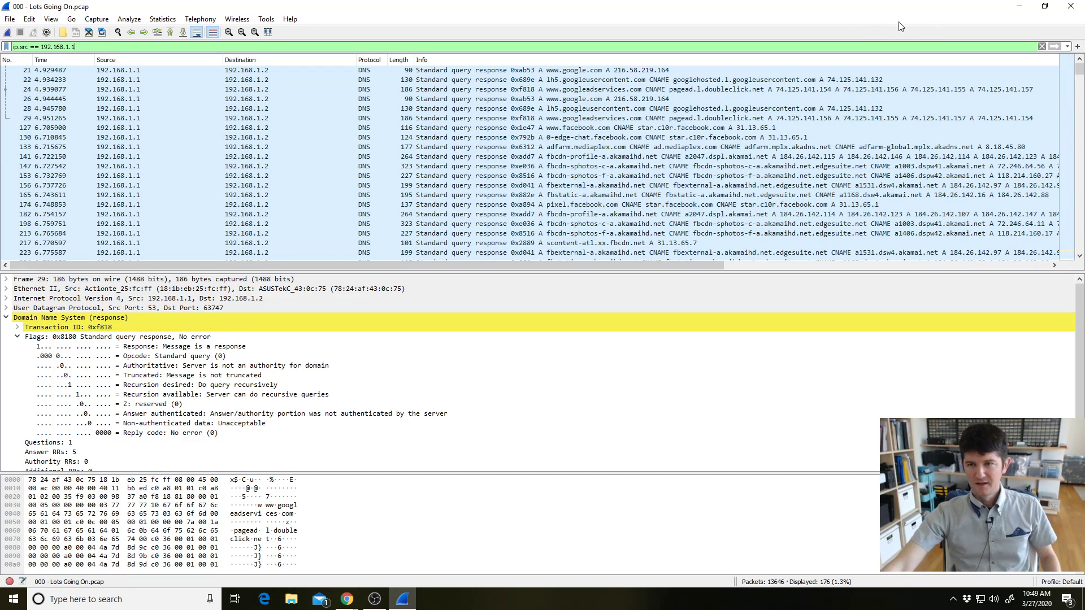
Clear the display filter and, in packet 20, collapse Domain Name System, expand User Datagram Protocol and select Destination Port
left_click(1042, 46)
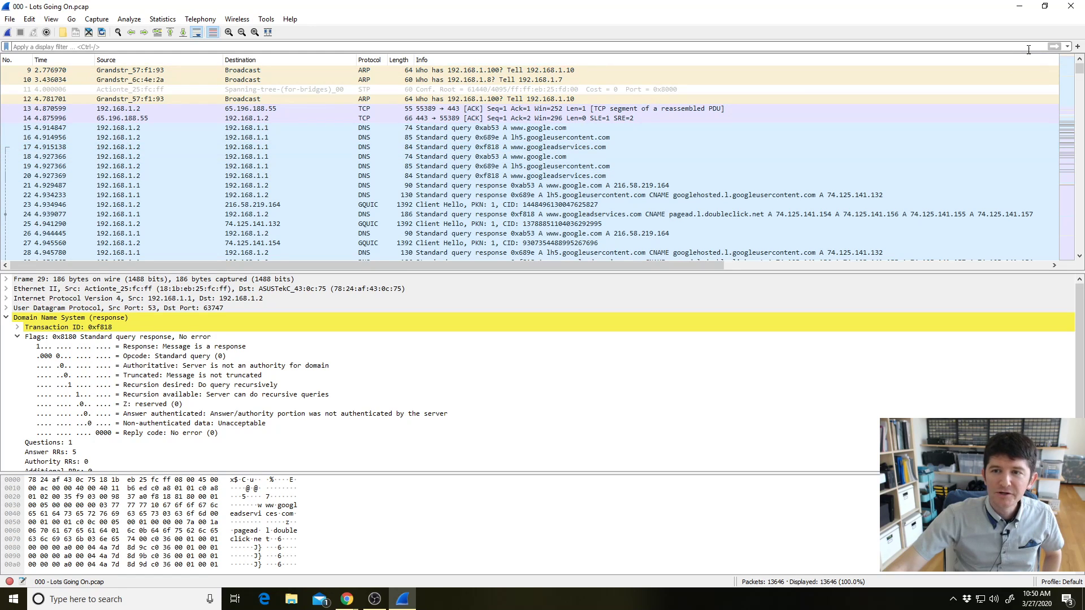
left_click(156, 176)
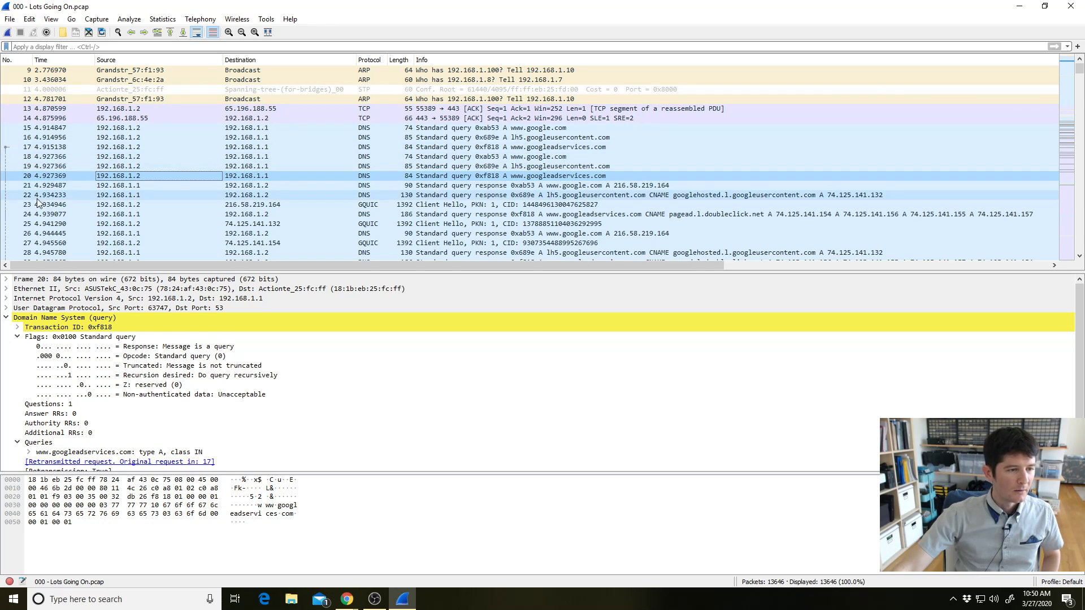
left_click(8, 319)
left_click(7, 308)
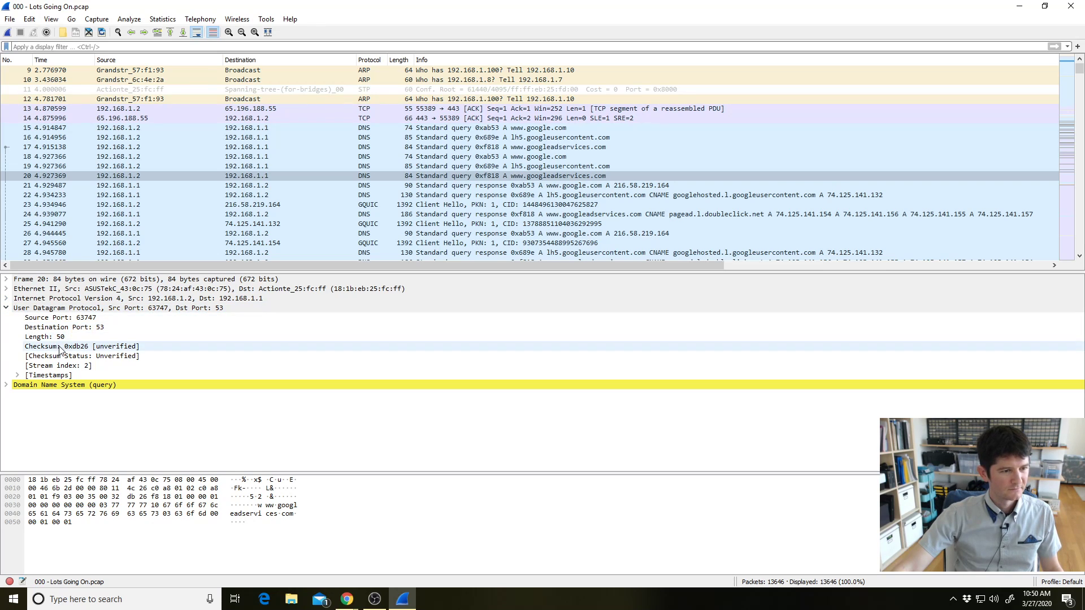
left_click(69, 328)
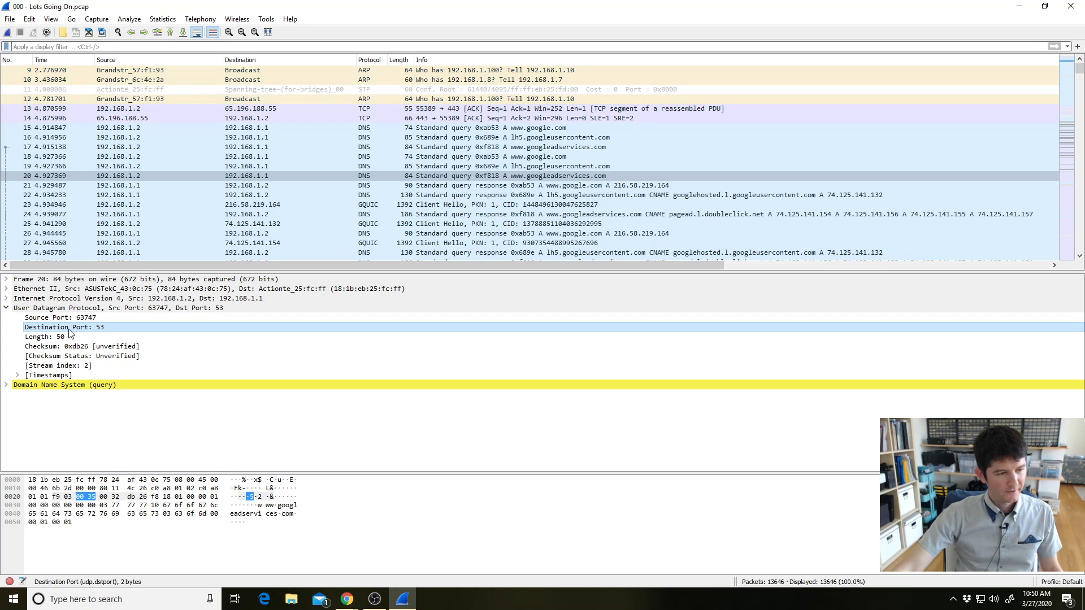
right_click(69, 333)
key("Escape")
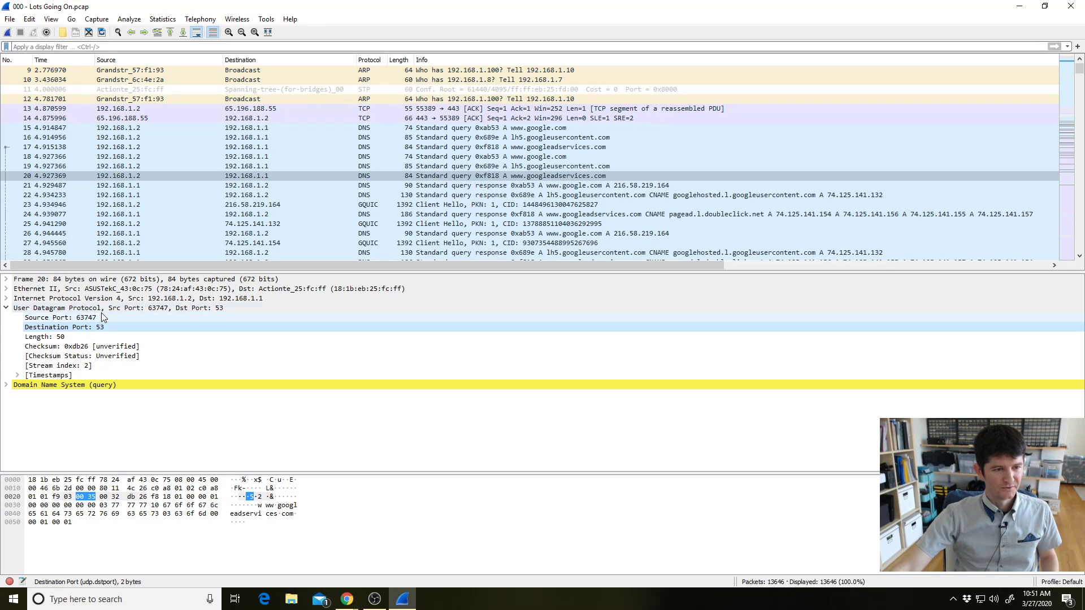
right_click(91, 328)
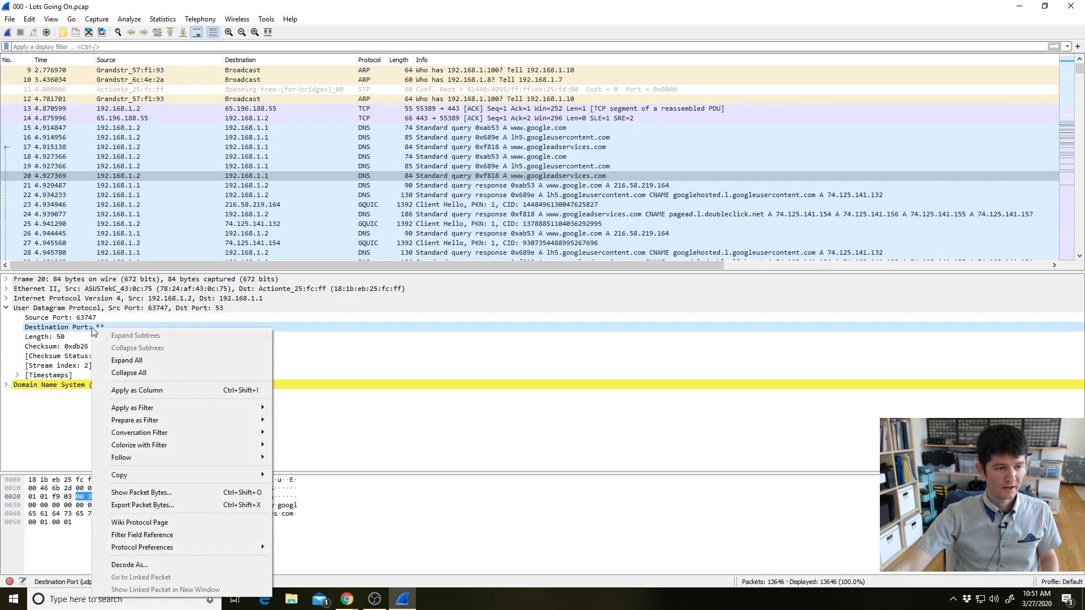
left_click(80, 327)
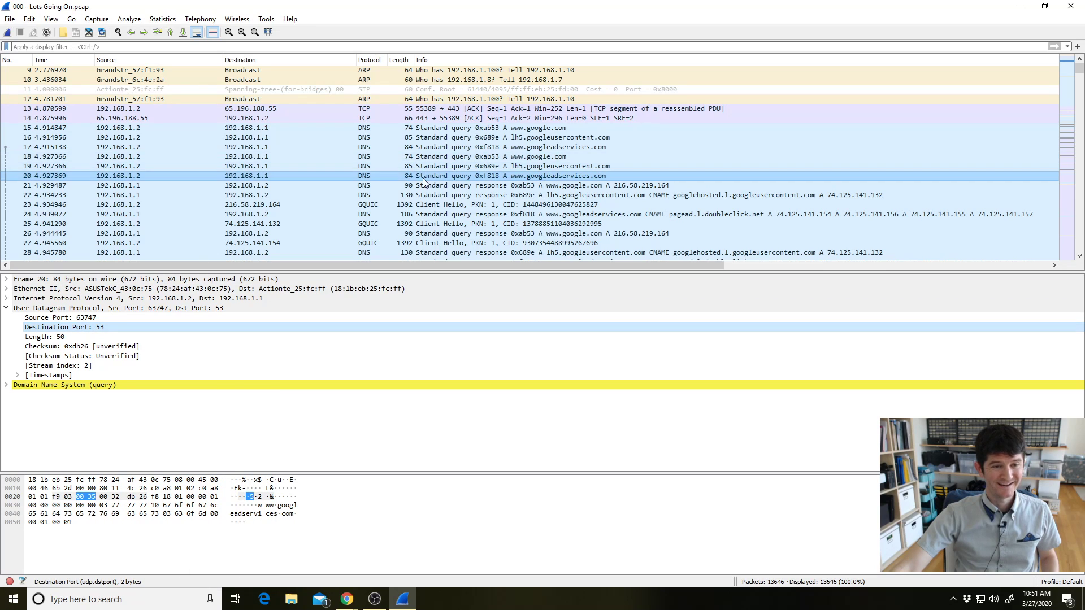
Prepare a Selected filter from packet 20's UDP destination port, udp.dstport == 53, apply it and look through the matching packets
right_click(86, 328)
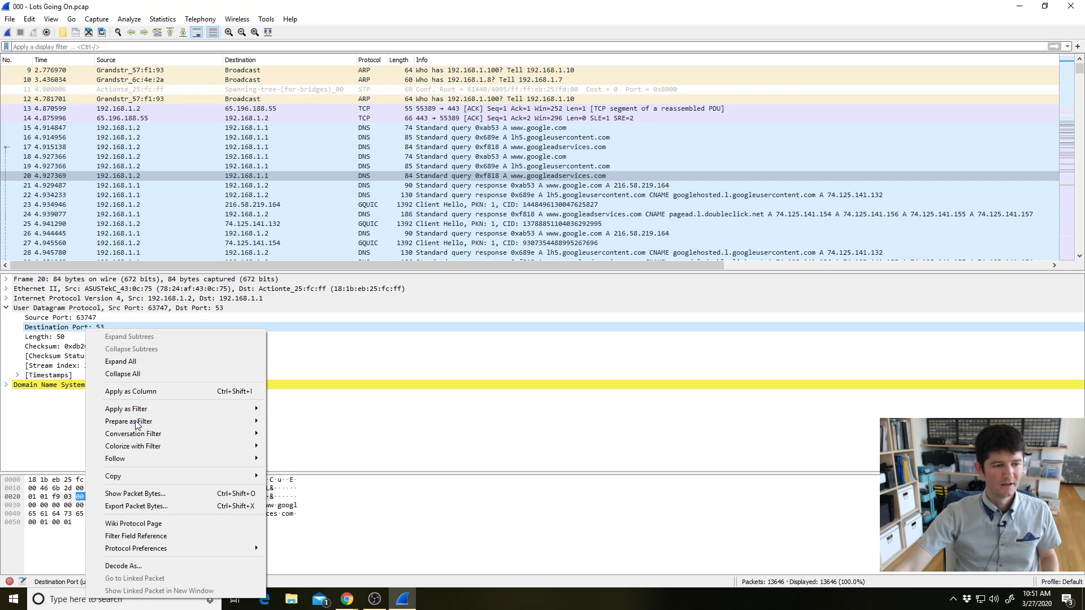
mouse_move(135, 421)
left_click(304, 439)
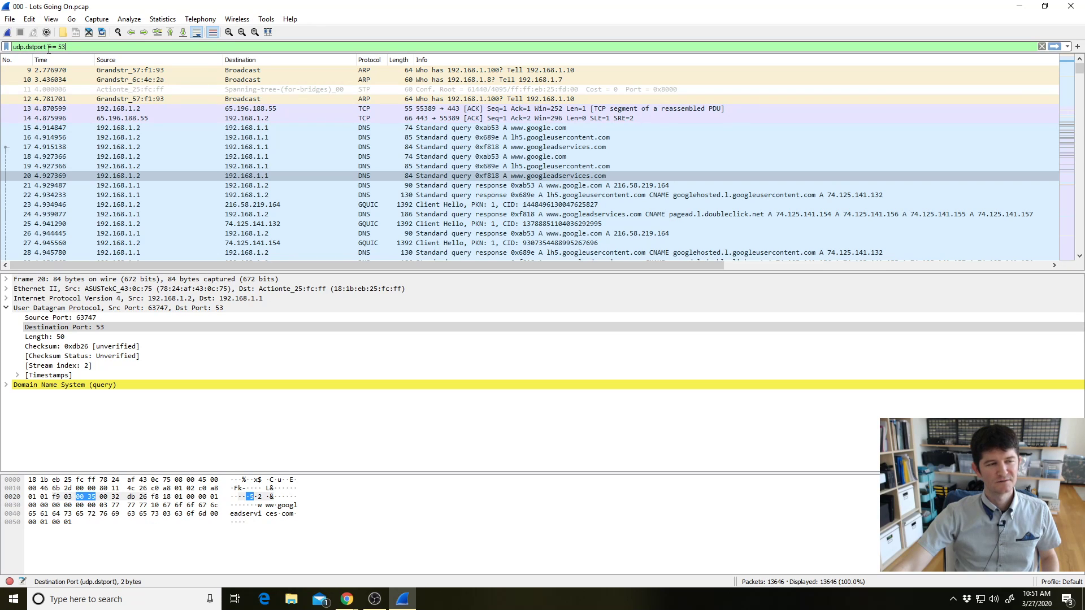
key("Return")
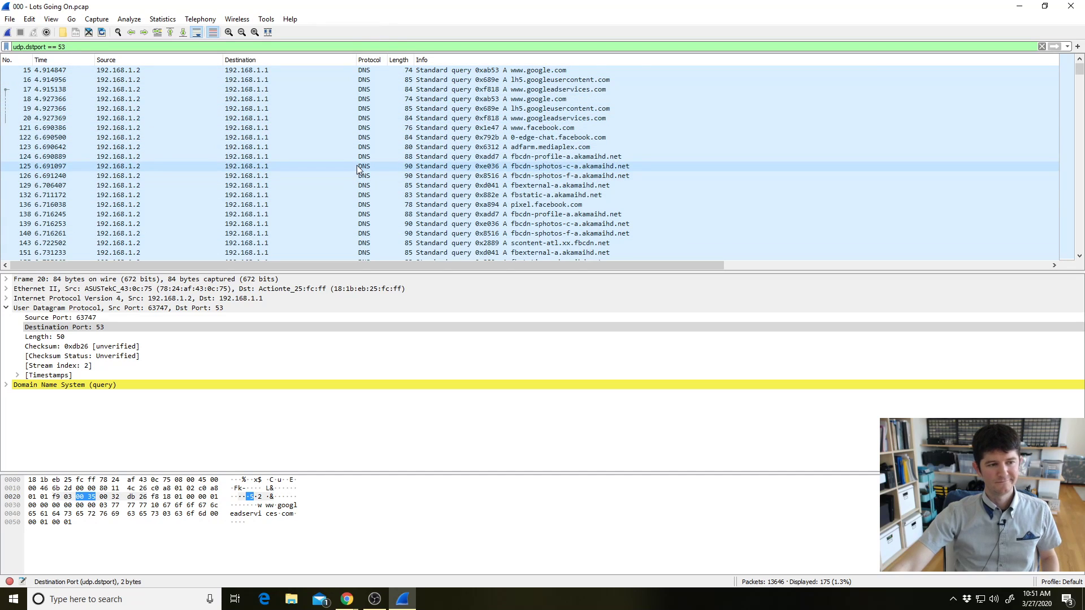
scroll(294, 170, "down", 3)
scroll(231, 173, "up", 3)
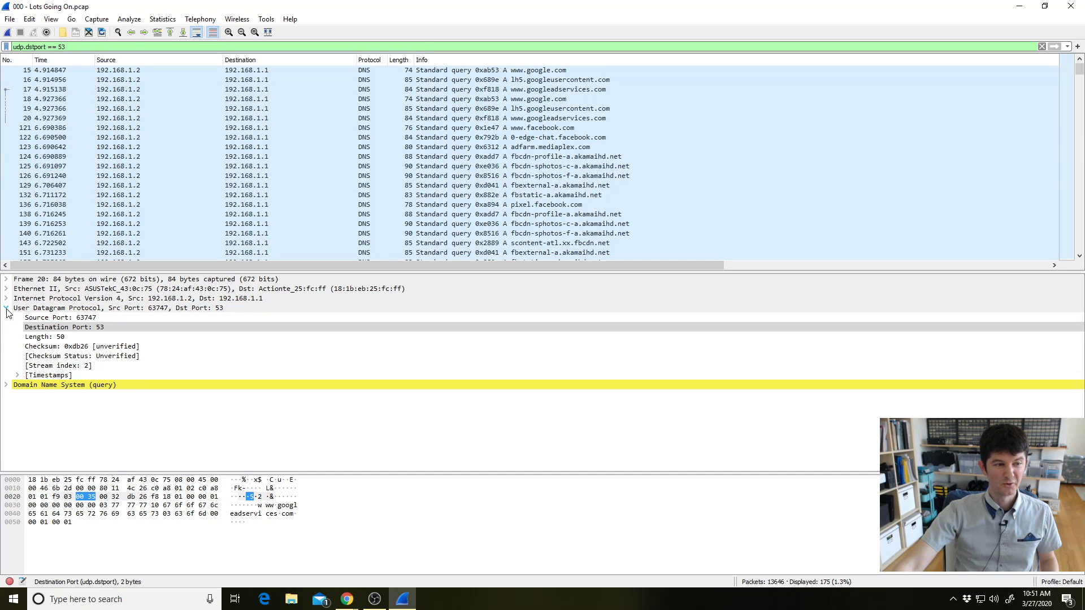
Clear the port filter, collapse packet 20's User Datagram Protocol section and expand its Domain Name System section
left_click(1041, 47)
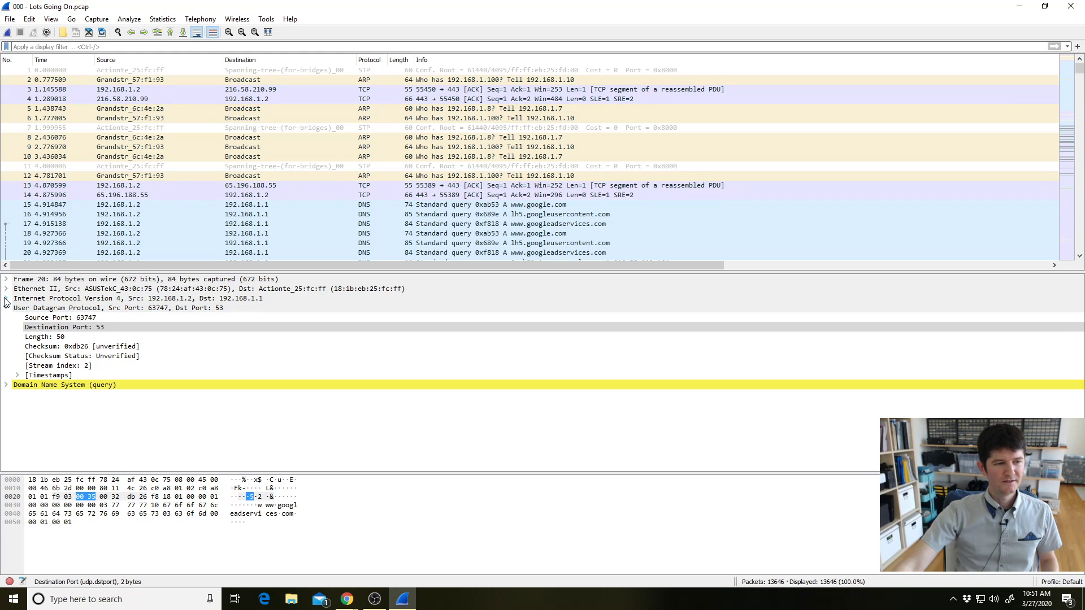
left_click(6, 298)
left_click(5, 298)
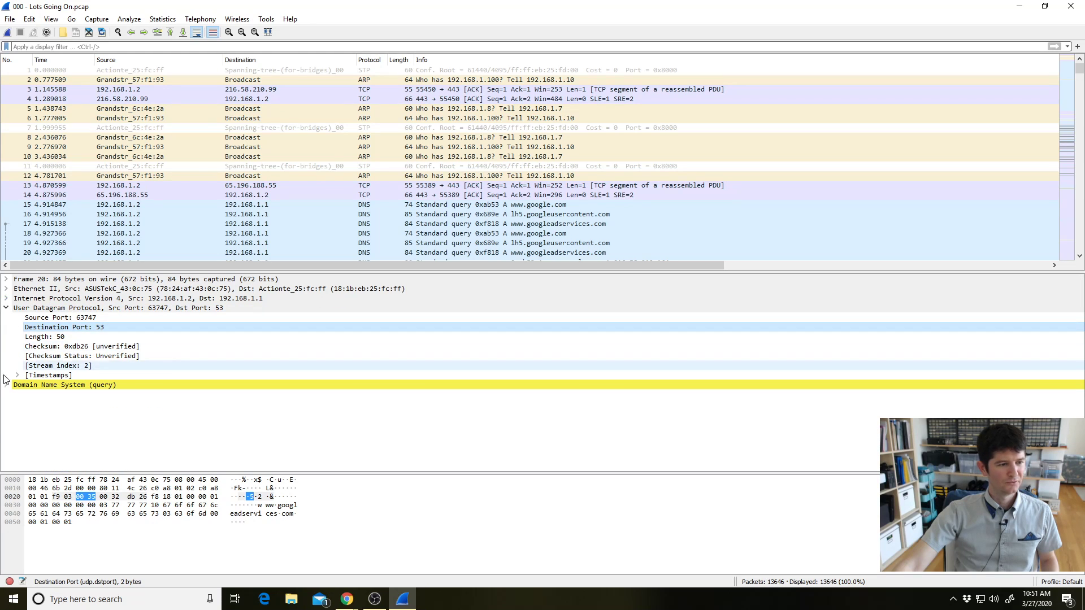
left_click(5, 309)
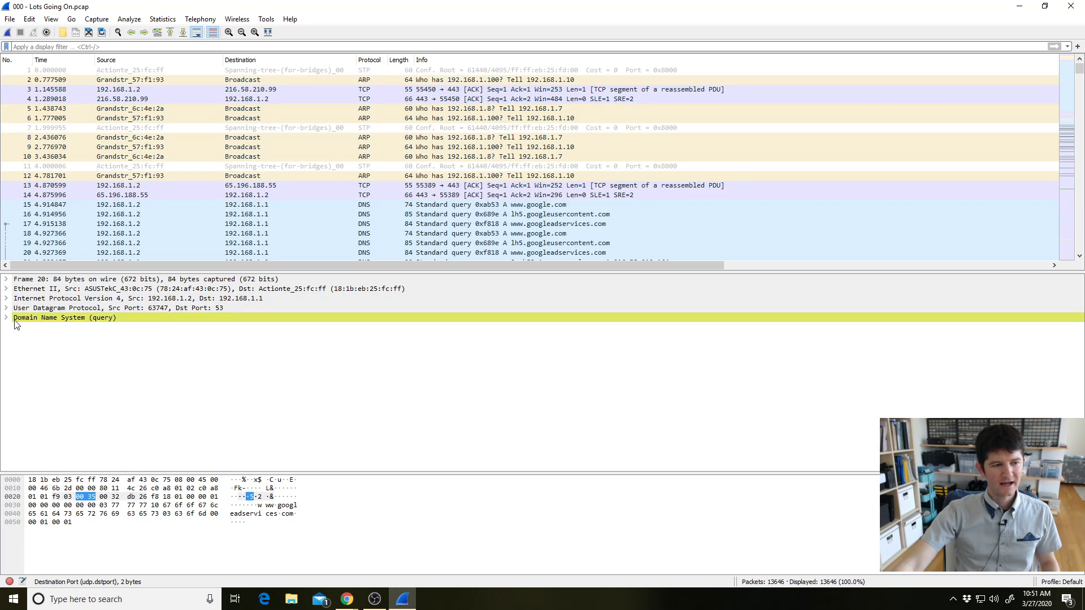
left_click(7, 318)
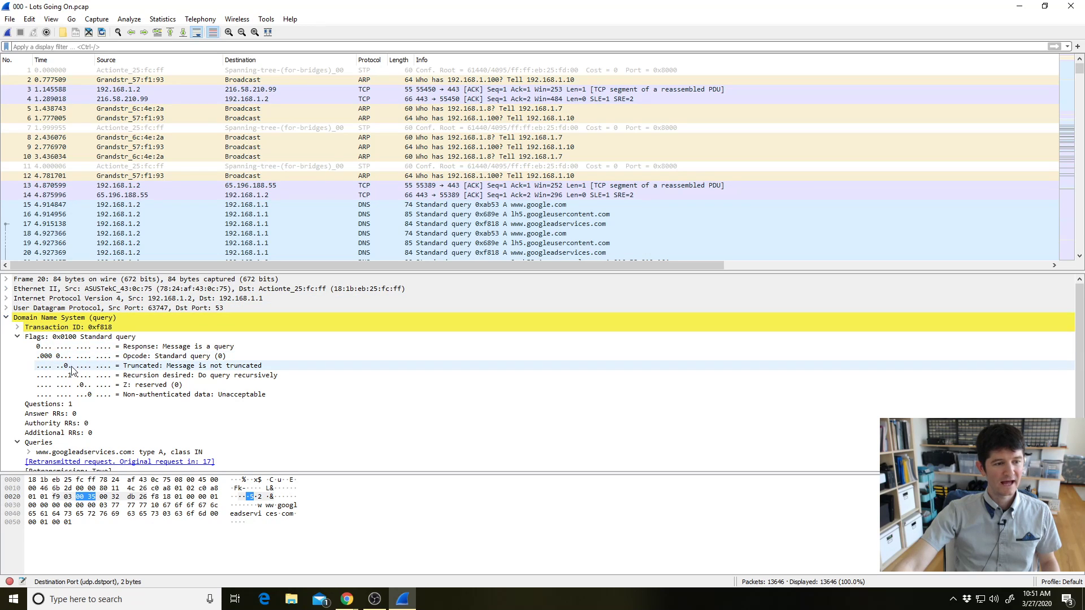
Prepare a Selected filter from the DNS Opcode flag of packet 20, giving dns.flags.opcode == 0
left_click(72, 357)
right_click(140, 357)
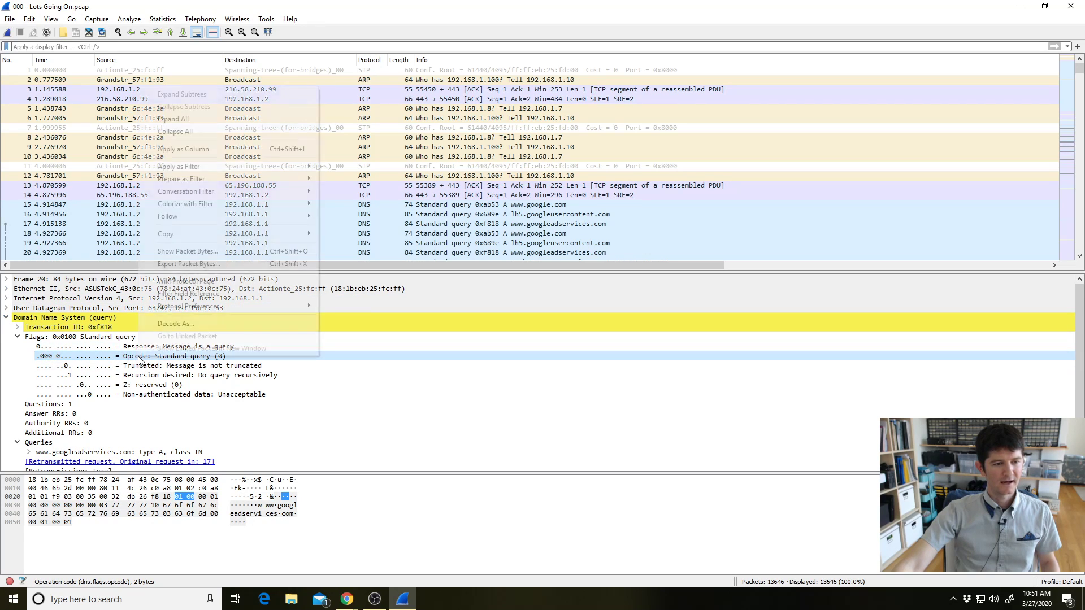
mouse_move(187, 180)
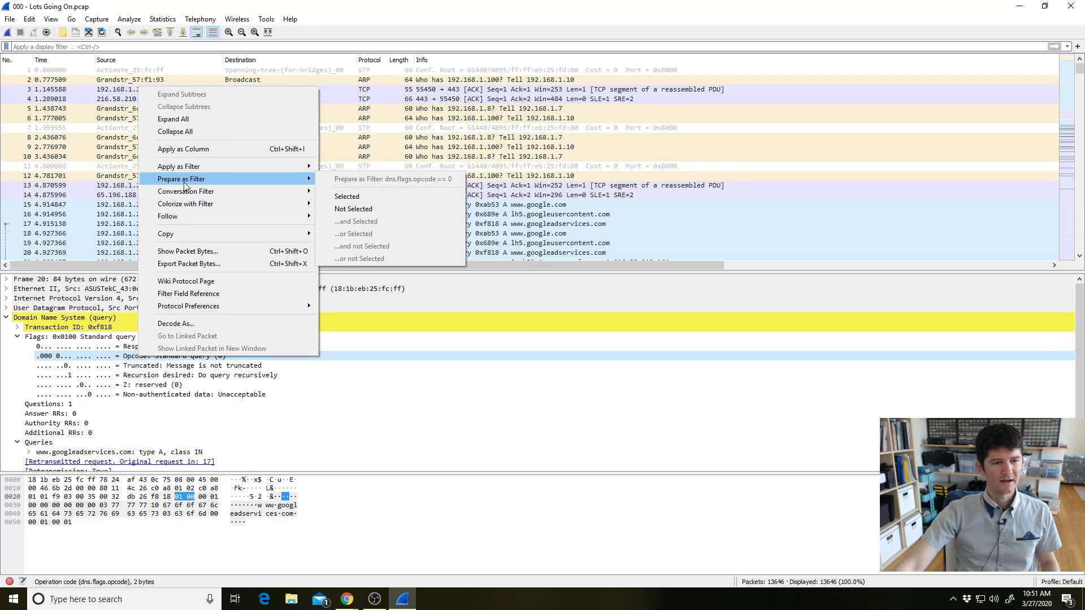
left_click(354, 197)
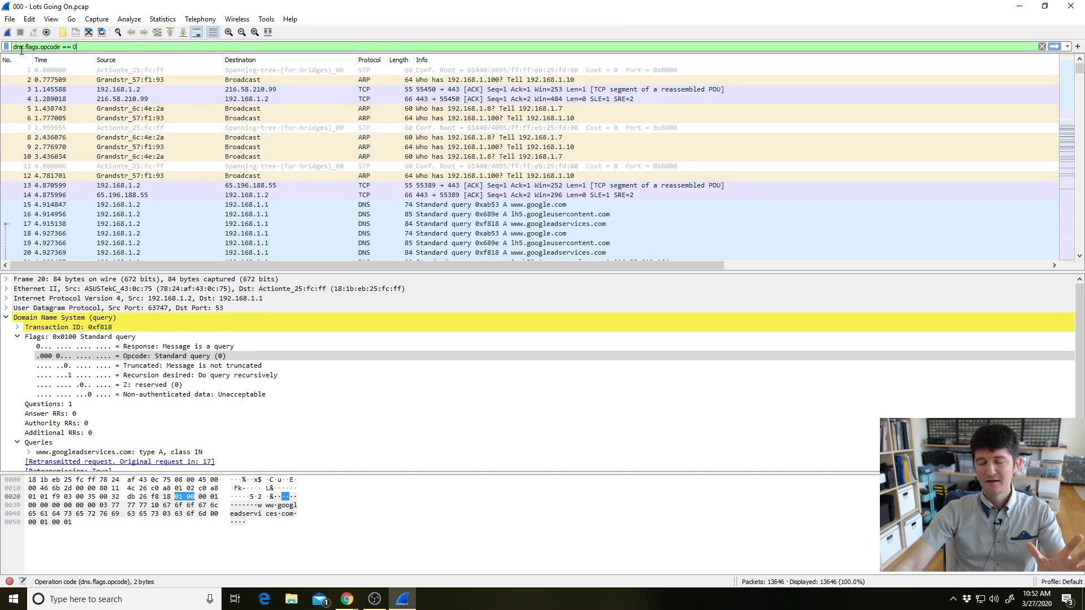
Clear the opcode filter, collapse the Domain Name System section and expand User Datagram Protocol again
left_click(1041, 46)
left_click(7, 318)
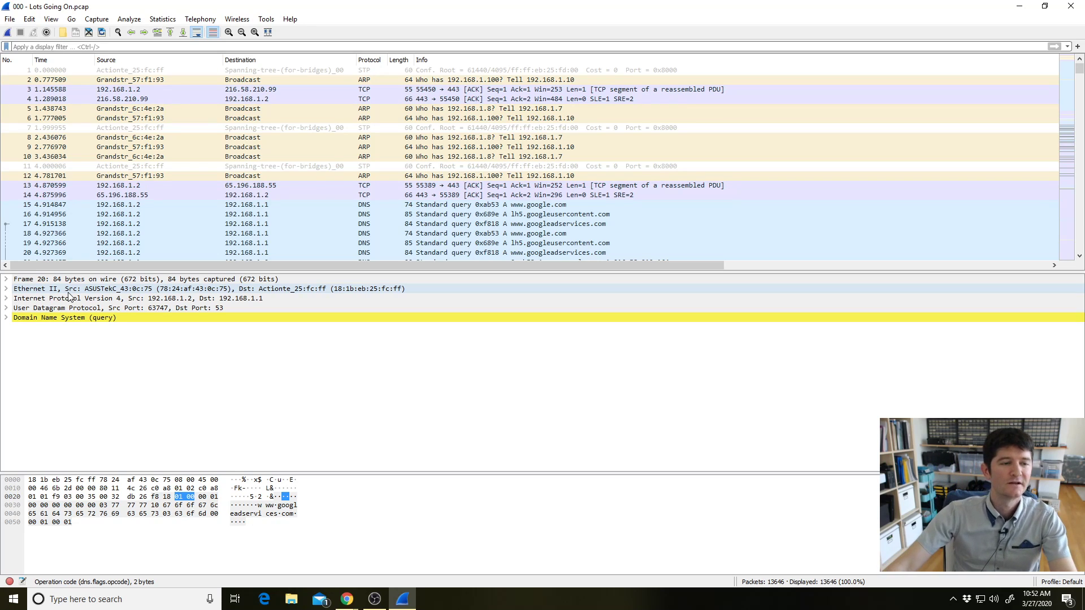
left_click(6, 309)
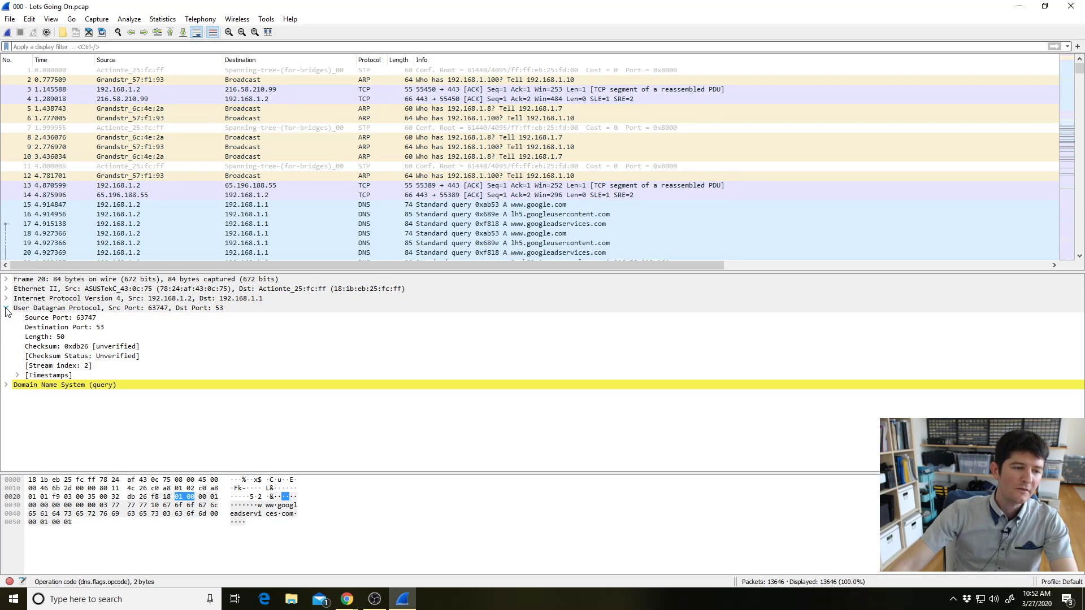
Apply packet 20's UDP destination port directly as a Selected filter, udp.dstport == 53
left_click(86, 327)
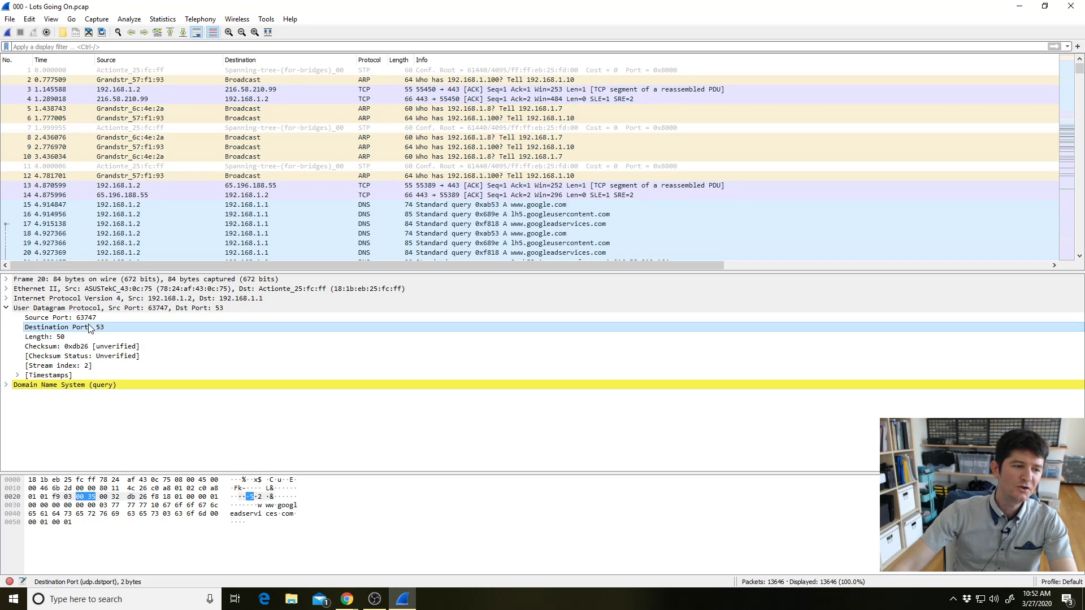
right_click(88, 327)
mouse_move(175, 407)
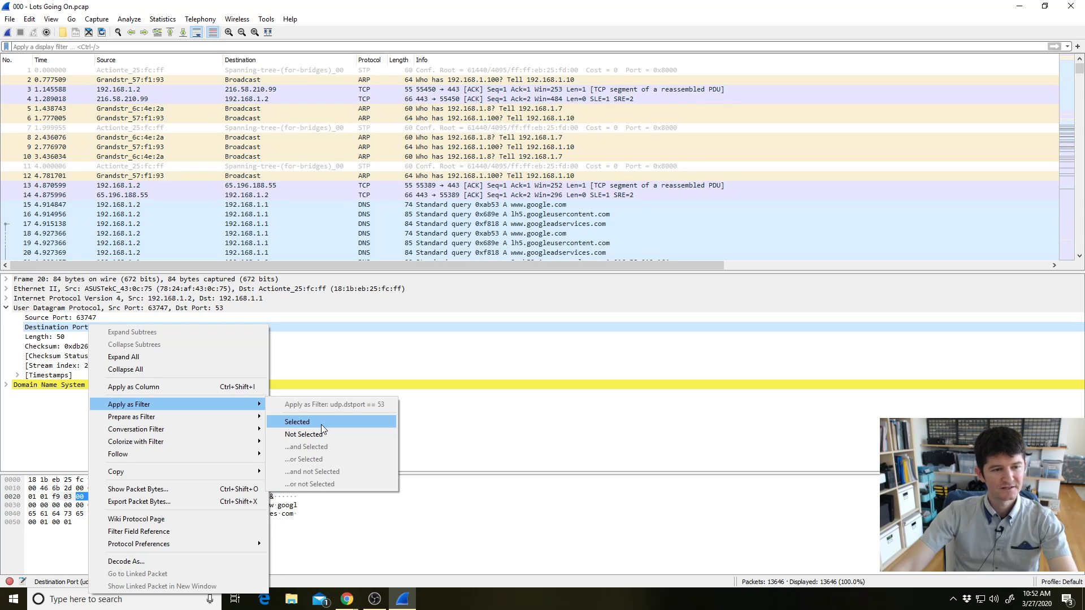
left_click(321, 425)
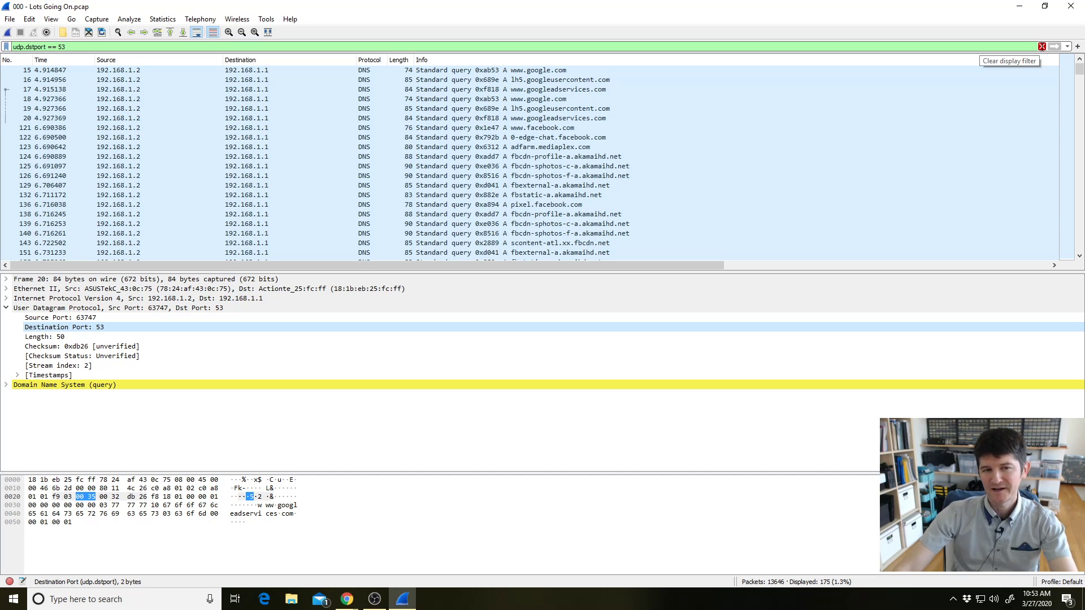
Clear the UDP destination port filter and select packet 11, a Spanning Tree frame, in the packet list
left_click(1041, 47)
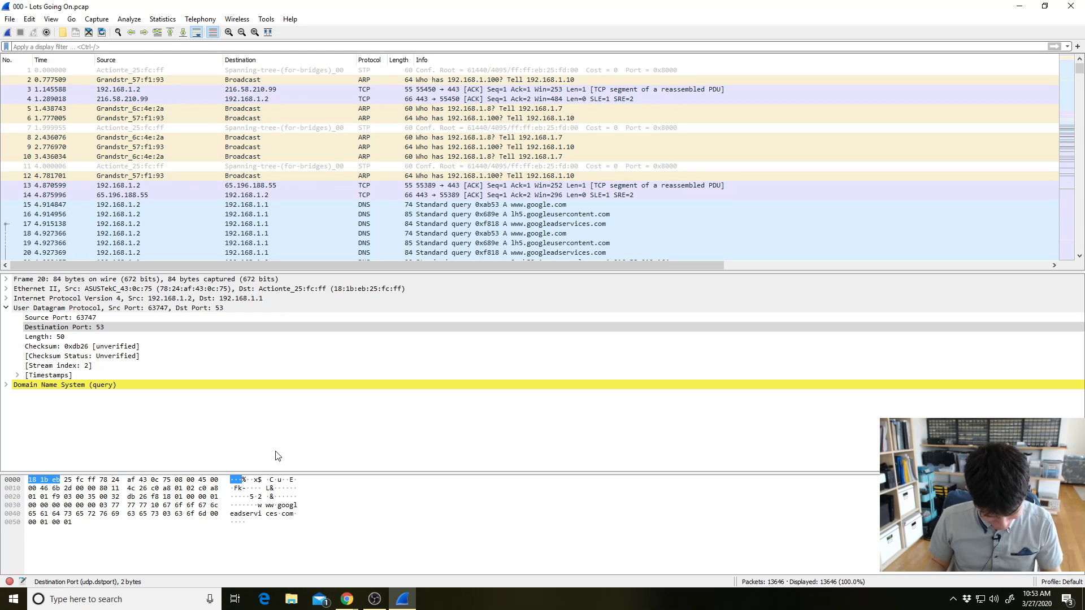
key("ctrl+slash")
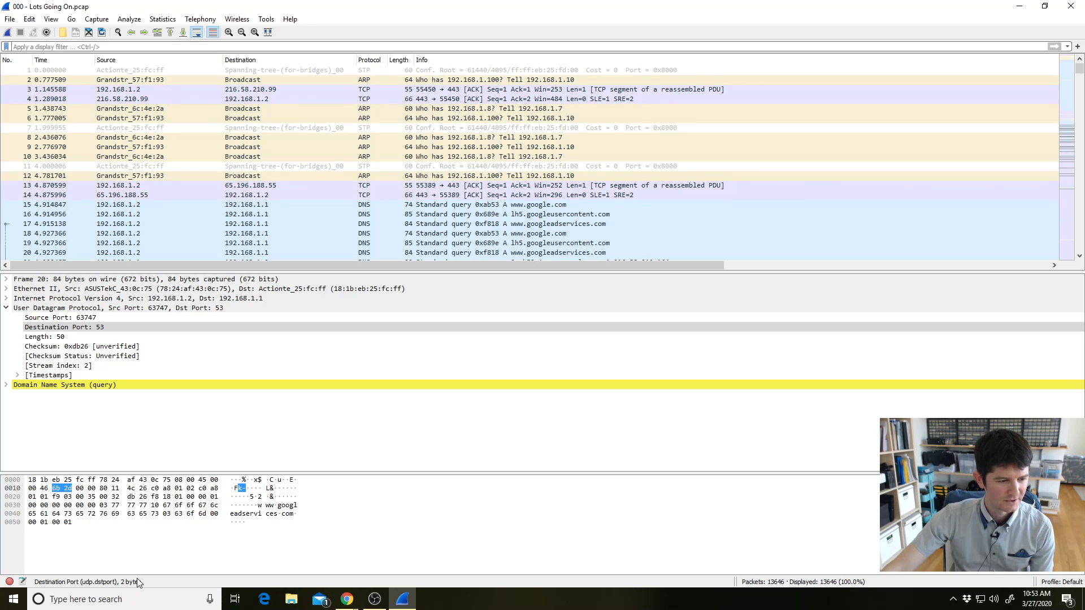
left_click(130, 119)
left_click(139, 101)
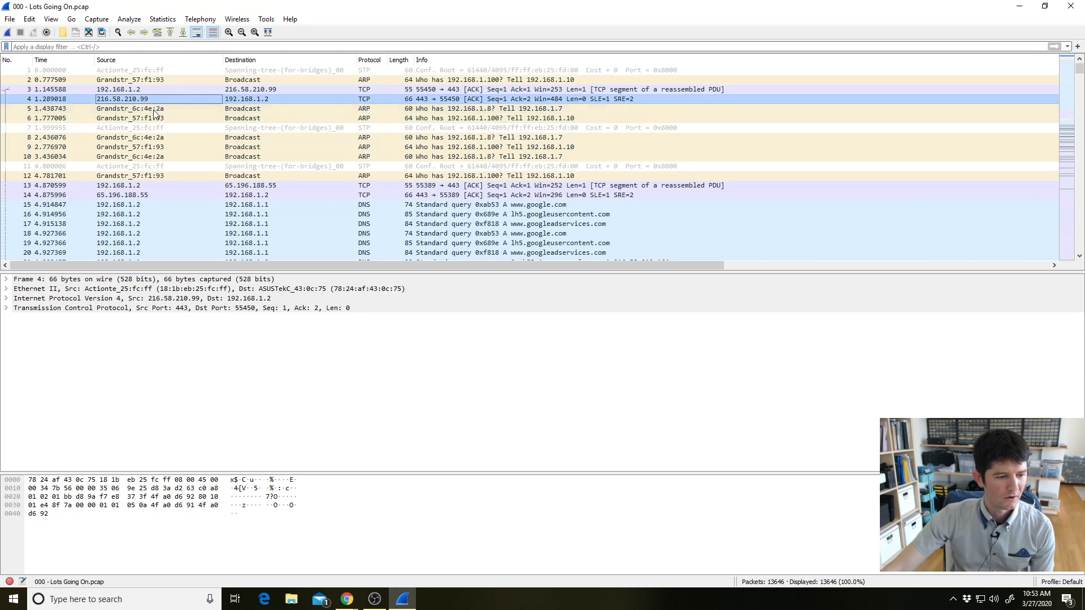
left_click(155, 166)
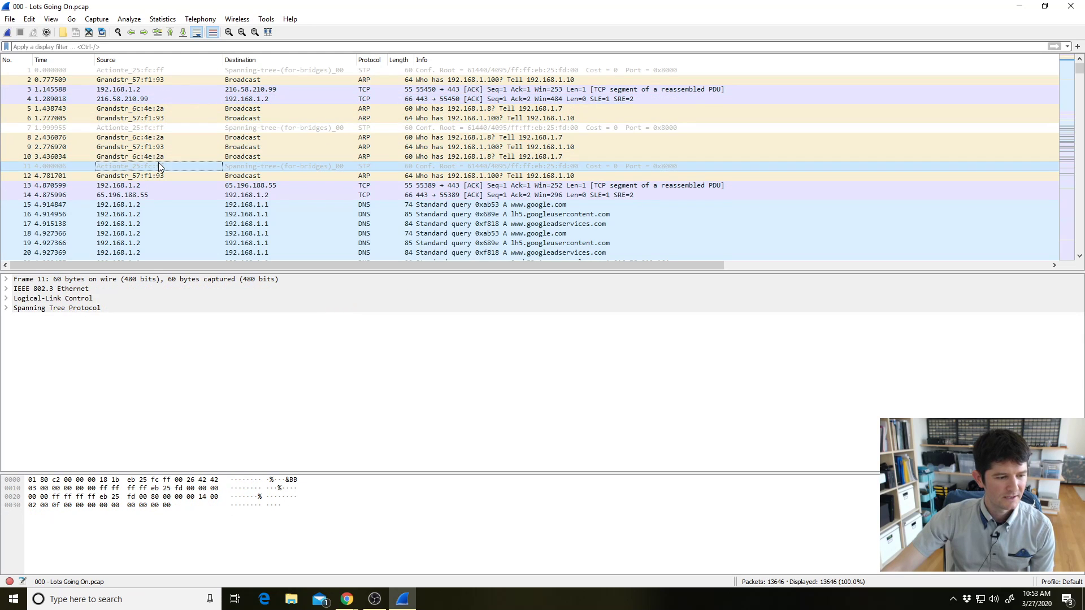
Examine packet 11's layers, expanding Logical-Link Control to view its DSAP and SSAP fields and collapsing it again
left_click(23, 279)
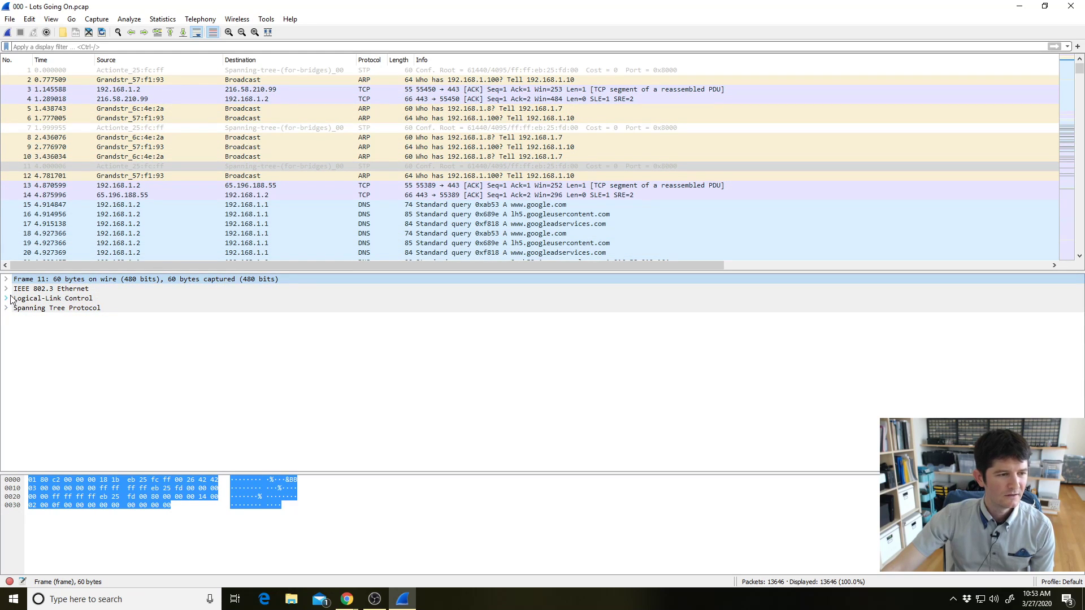
left_click(7, 298)
left_click(36, 318)
left_click(39, 307)
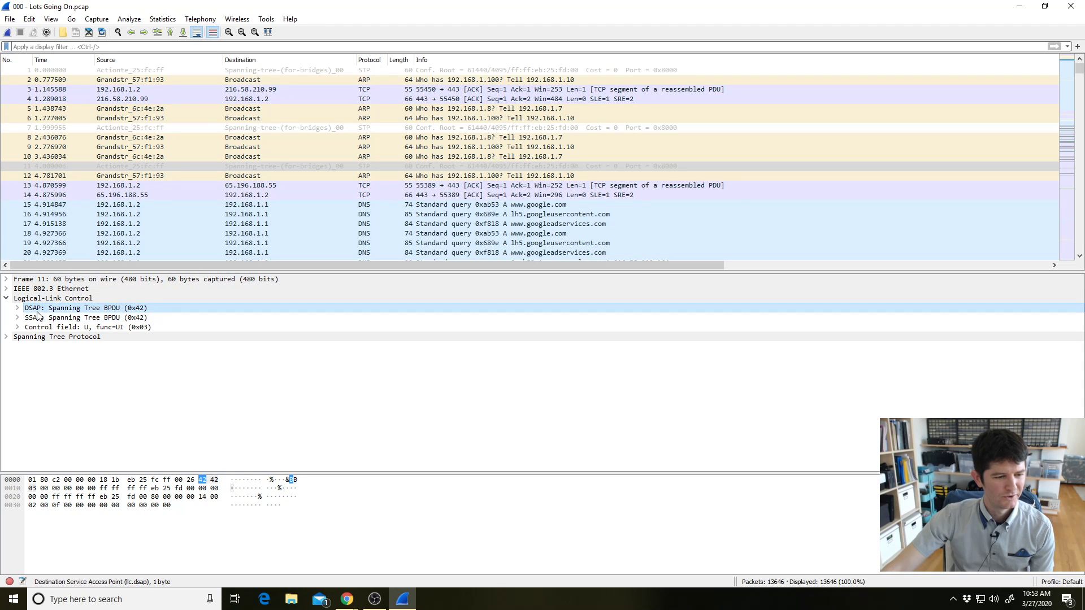
left_click(42, 299)
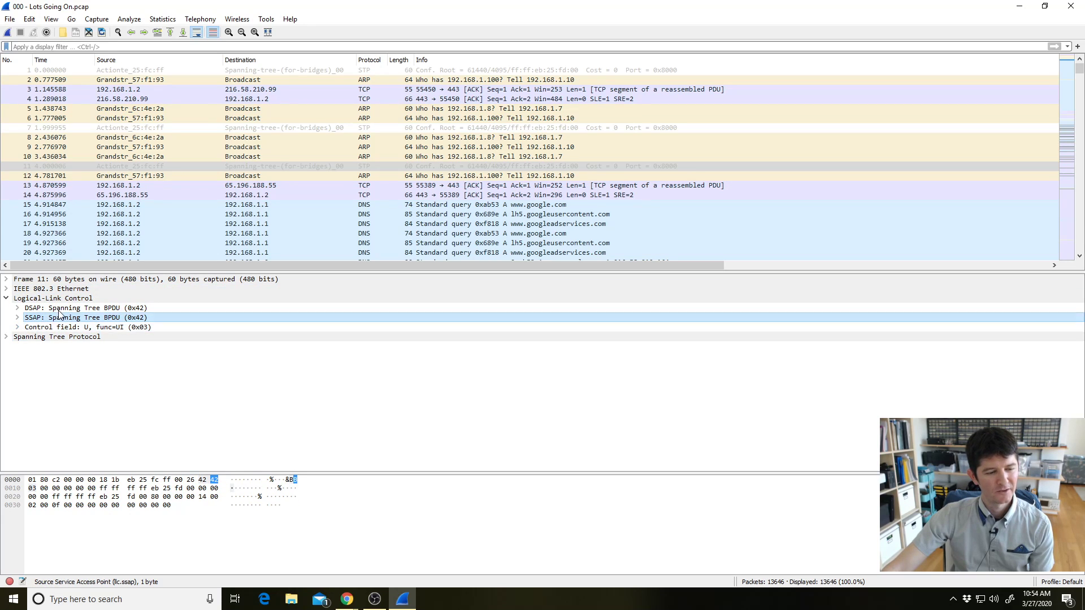
left_click(29, 290)
left_click(36, 280)
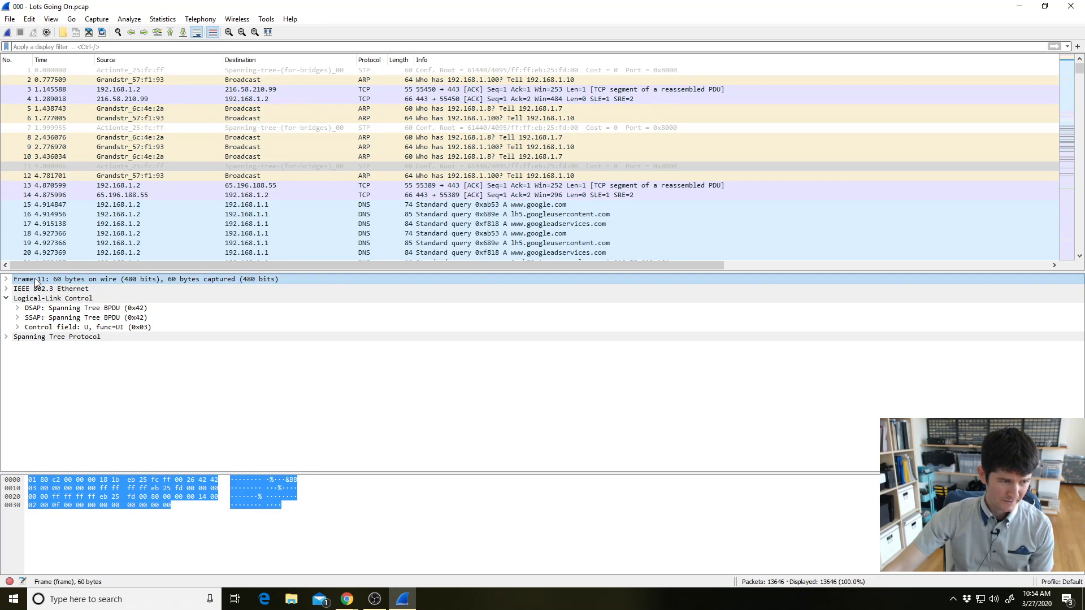
left_click(5, 299)
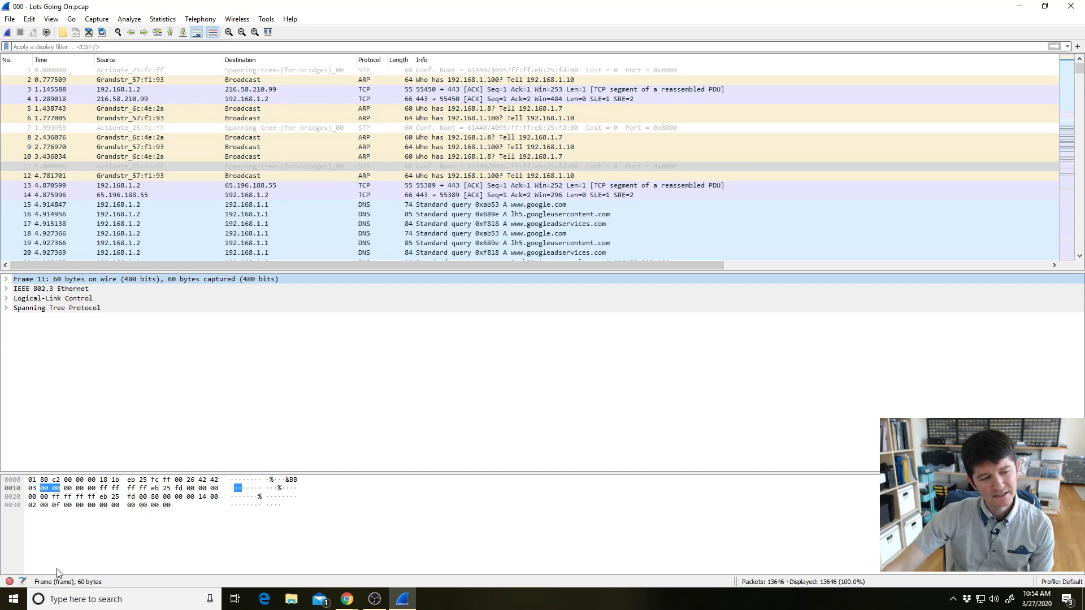
Open the capture file properties, move the window fully into view and examine the SHA256, RIPEMD160 and SHA1 hashes
left_click(22, 582)
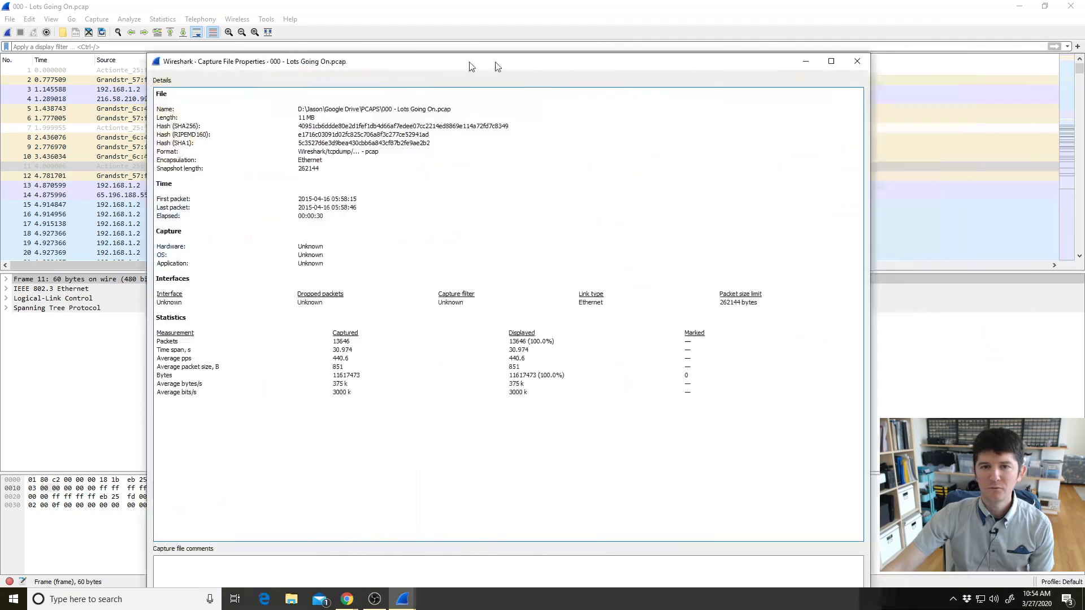
left_click_drag(495, 65, 500, 34)
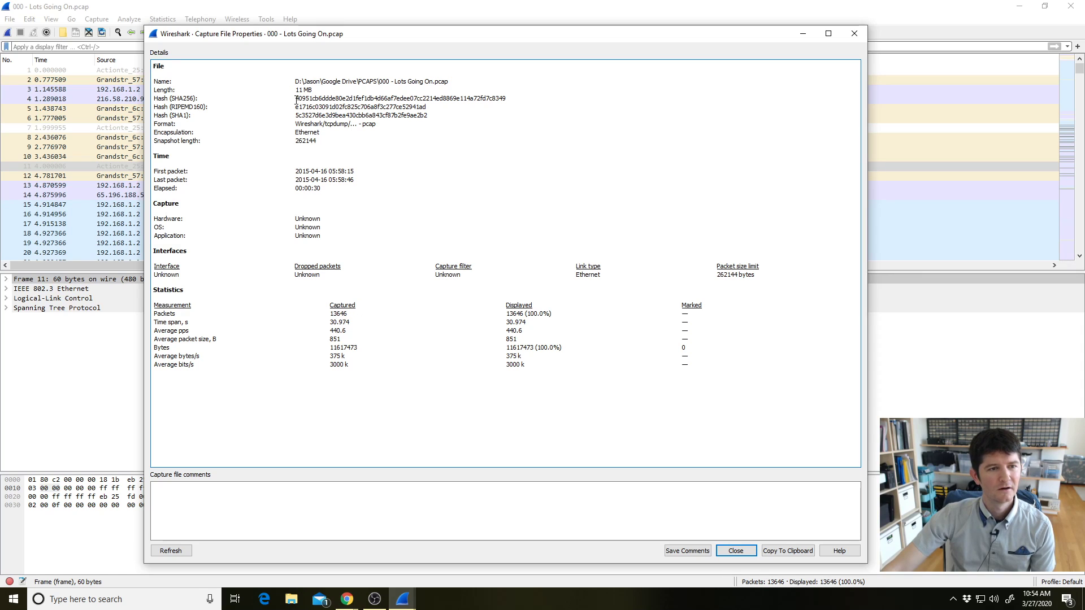
left_click_drag(294, 99, 517, 100)
left_click(493, 98)
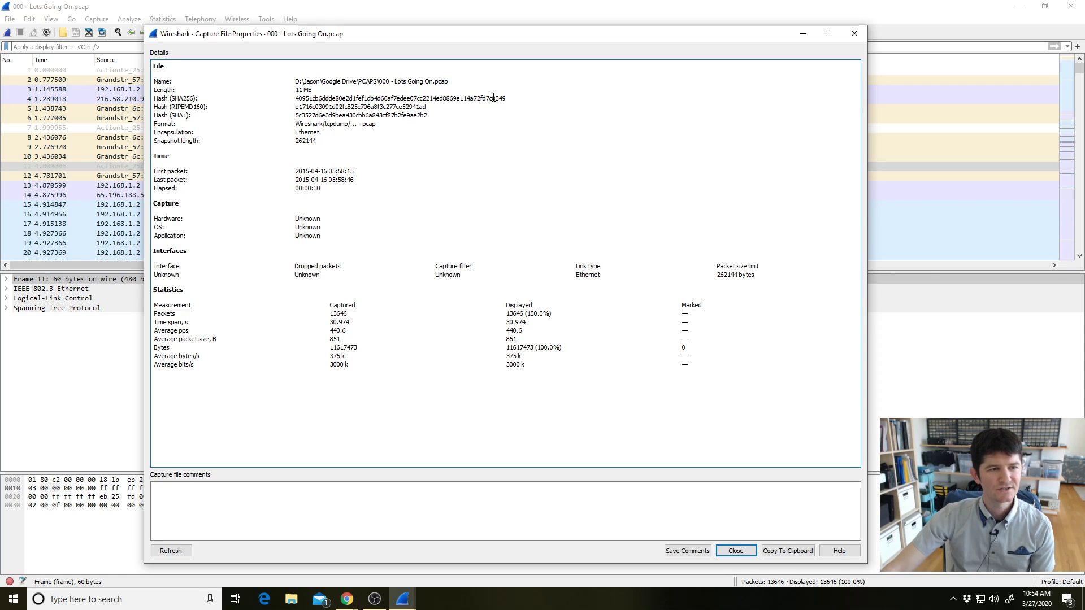
left_click_drag(444, 116, 317, 98)
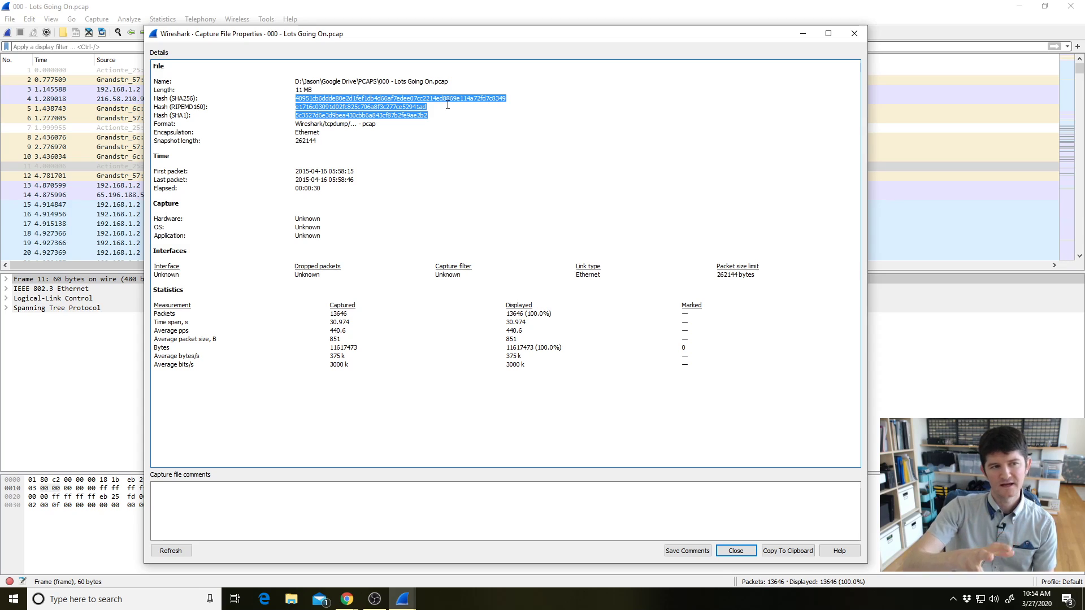
left_click(398, 98)
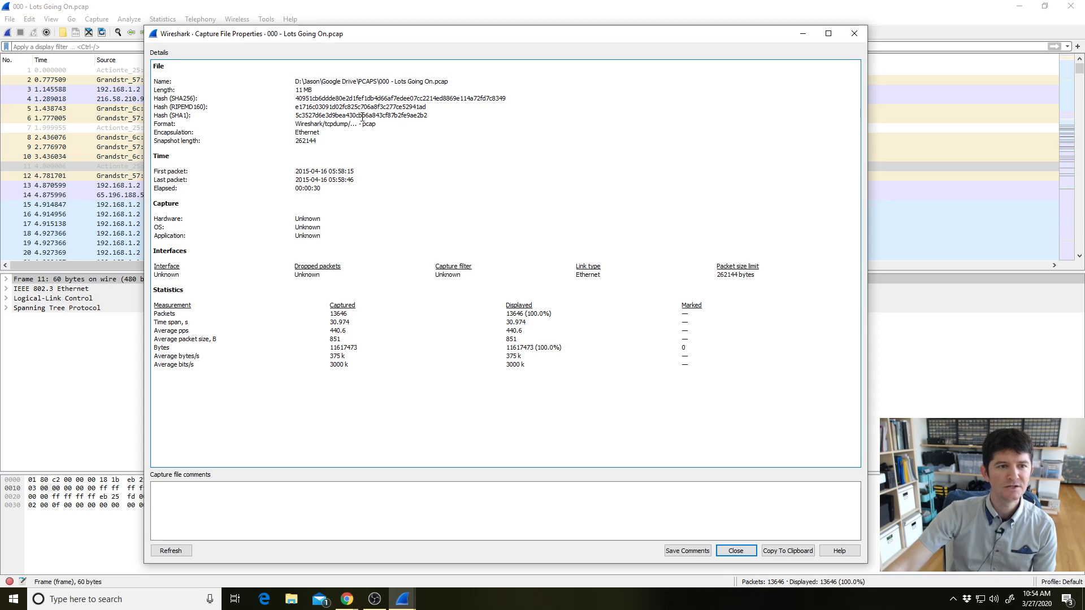
Examine the capture file's format and its first packet, last packet and elapsed times
left_click_drag(378, 126, 298, 125)
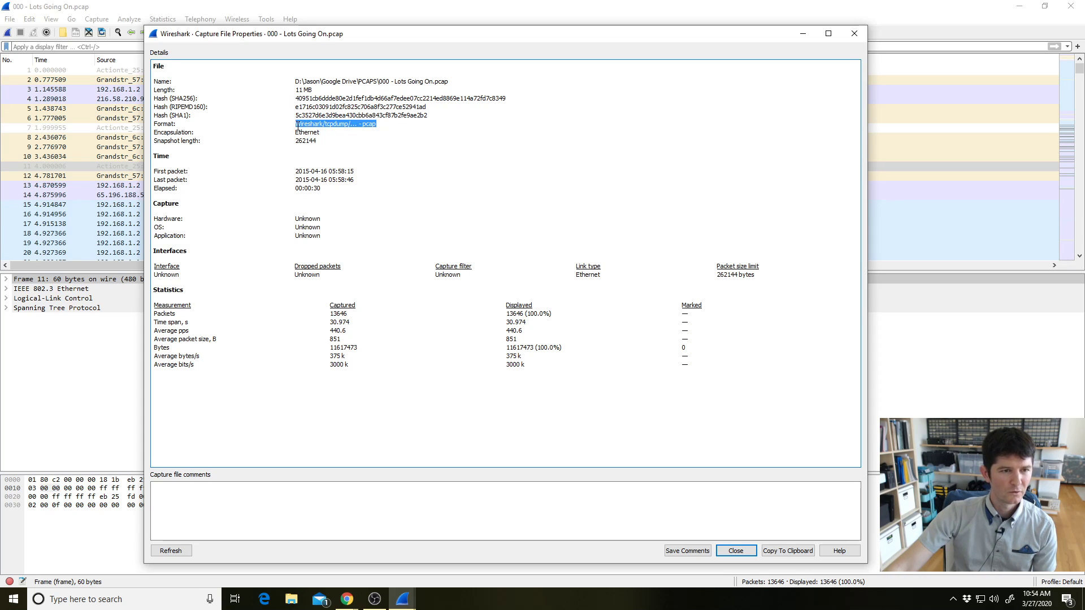
left_click(304, 130)
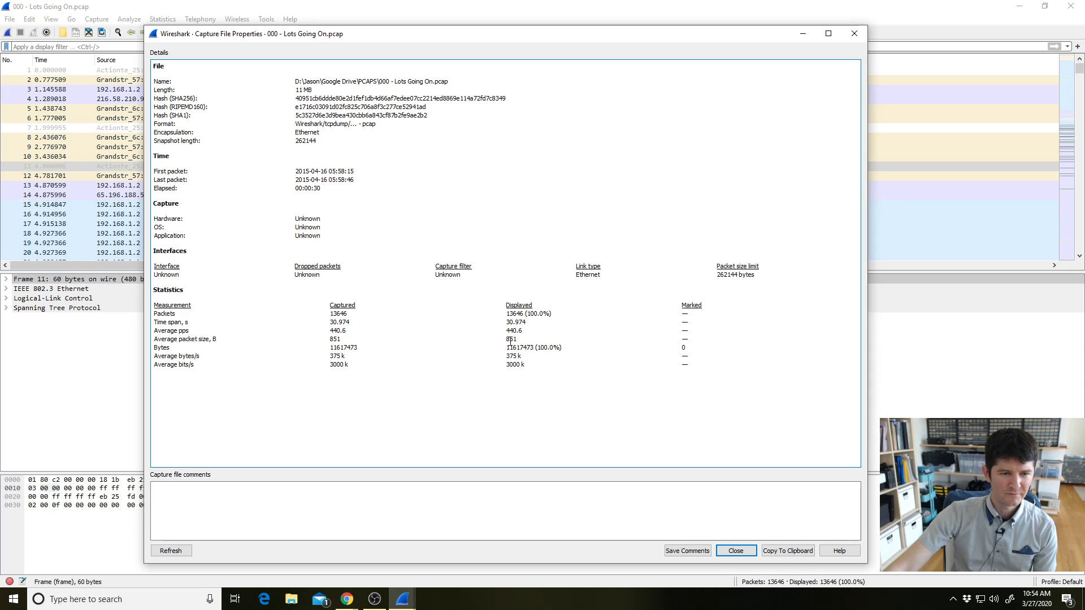
left_click_drag(294, 171, 344, 180)
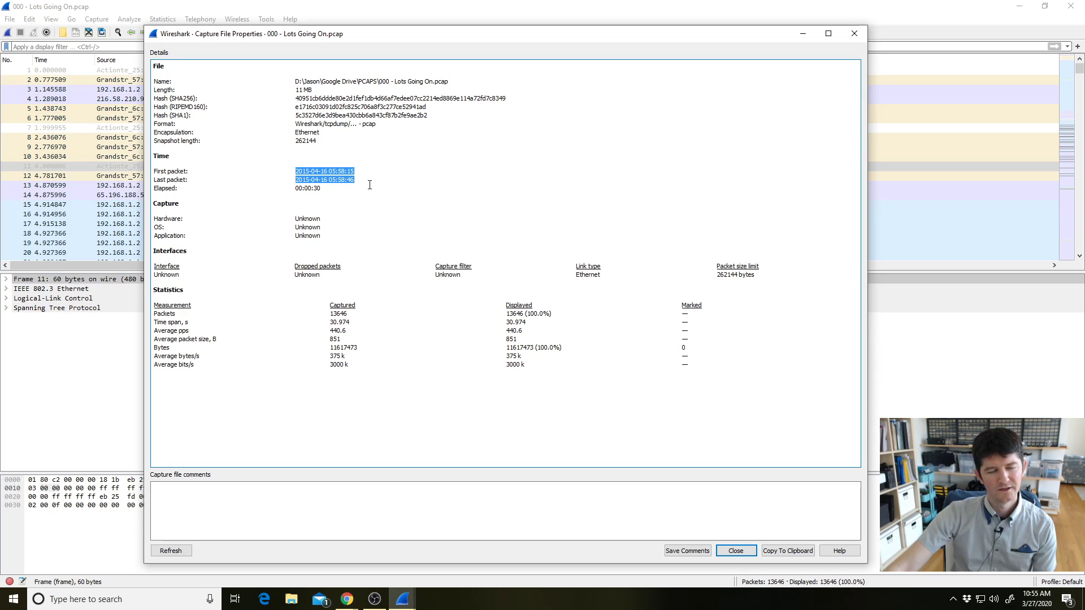
mouse_move(368, 183)
left_mouse_down()
mouse_move(296, 166)
mouse_move(351, 181)
left_mouse_up()
left_click(299, 171)
left_click(327, 189)
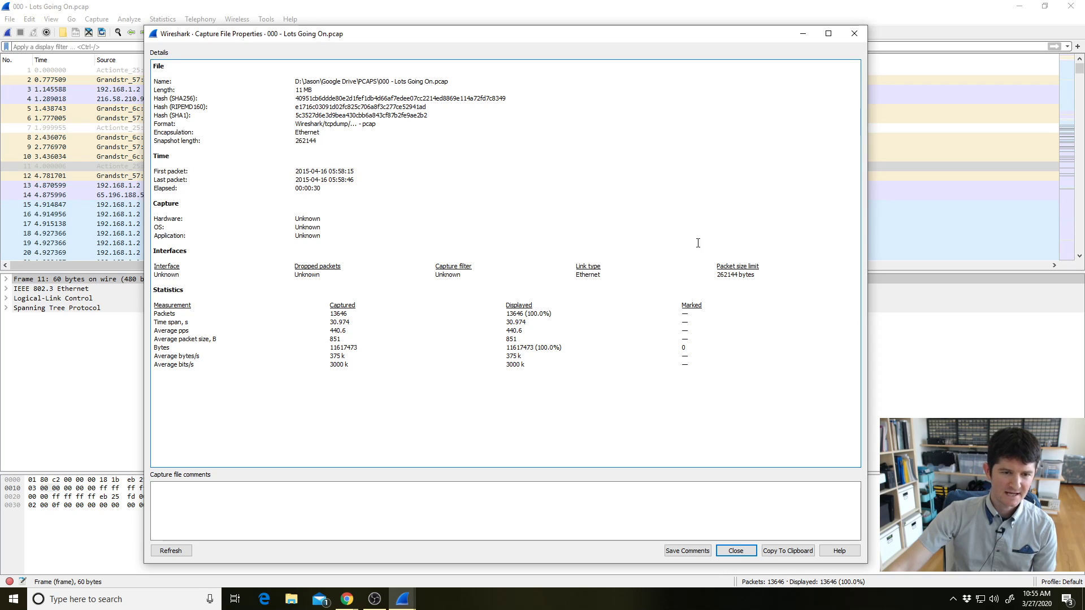
Draft "Save comments" as the capture file comment, erase it and close the capture file properties without saving
left_click(571, 513)
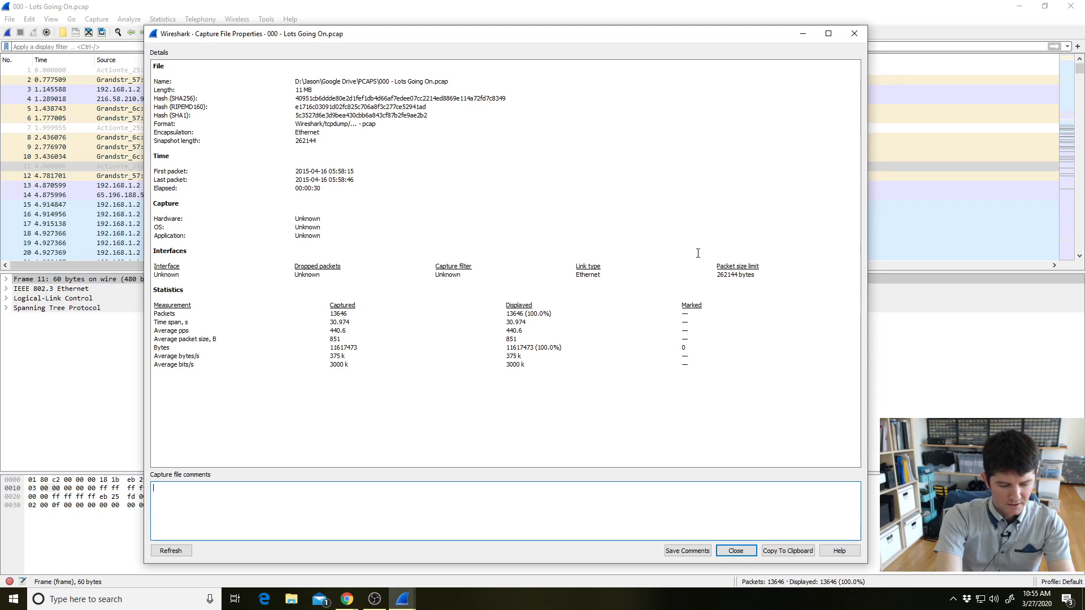
type("Sa")
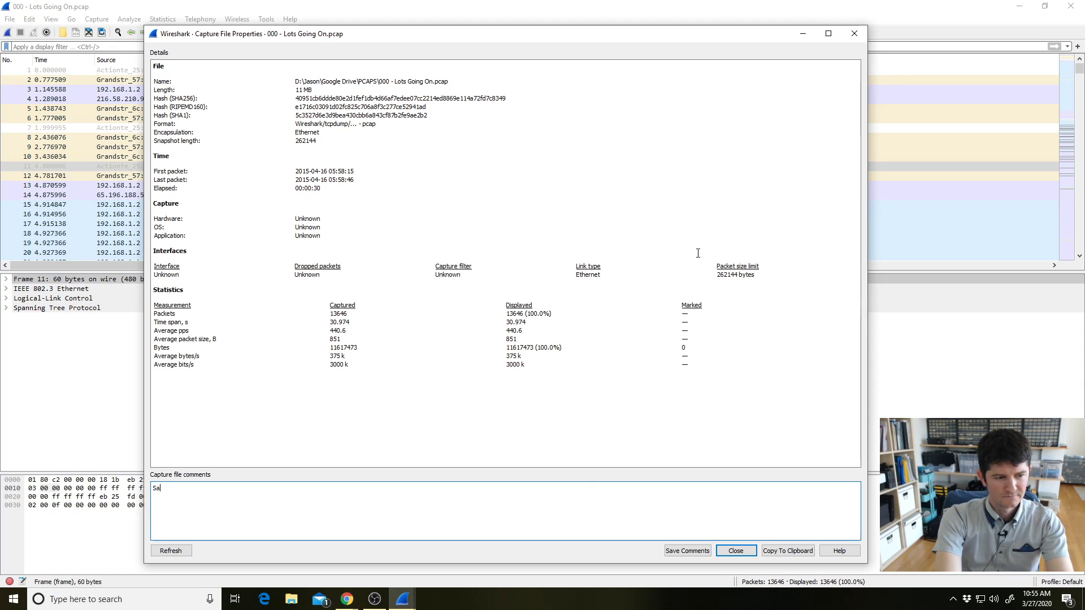
type("ve comments")
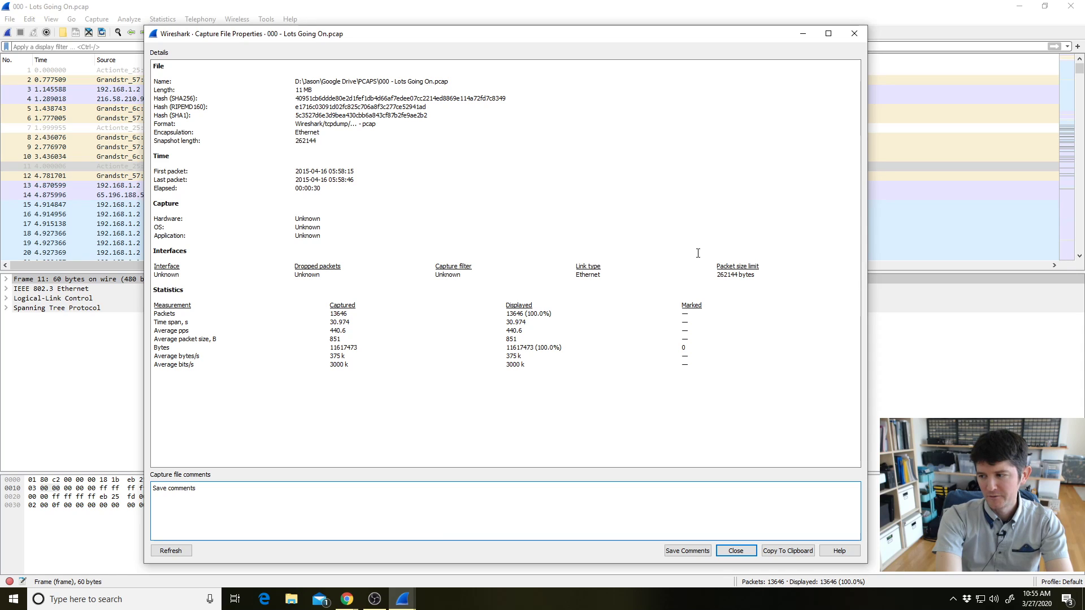
key("BackSpace")
key("BackSpace")
key("BackSpace")
key("BackSpace")
key("BackSpace")
key("BackSpace")
key("BackSpace")
key("BackSpace")
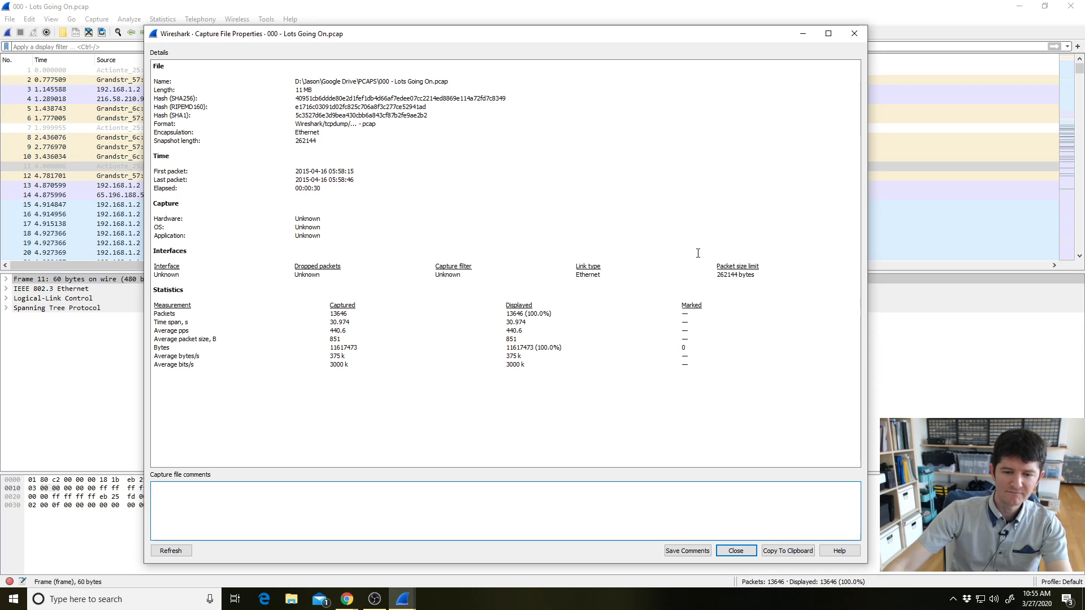
left_click(740, 525)
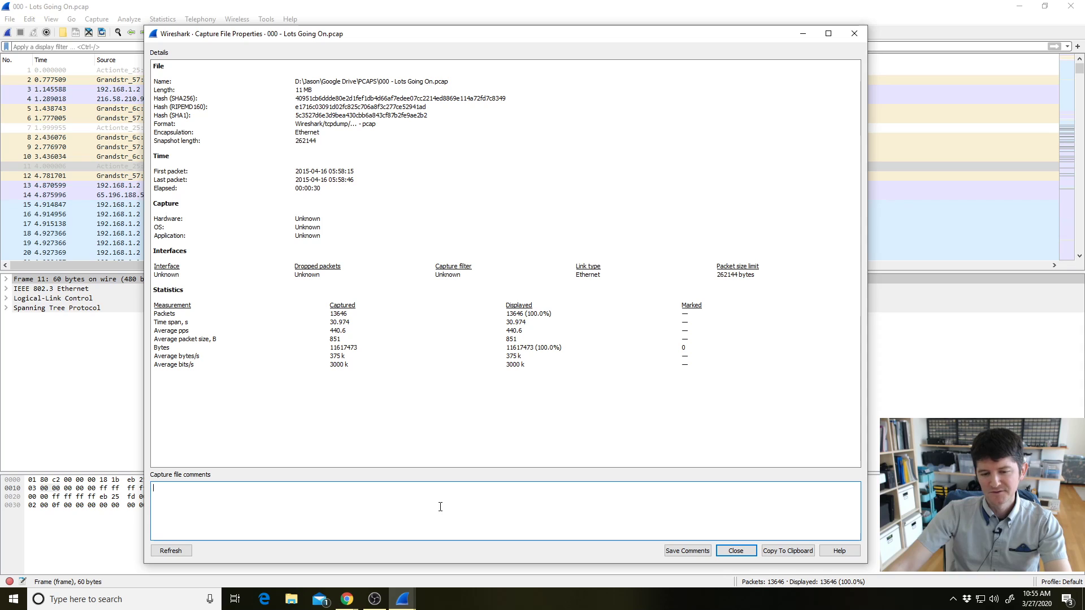
left_click(737, 553)
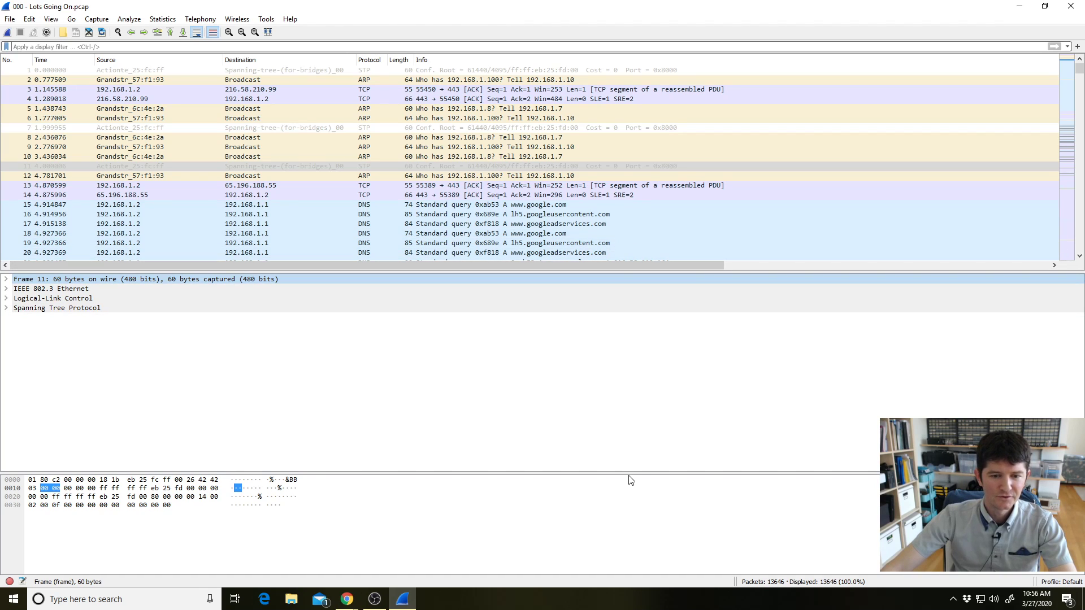
Enlarge the packet list pane and shrink the packet bytes pane by moving the dividers between the panes
left_click_drag(630, 472, 597, 484)
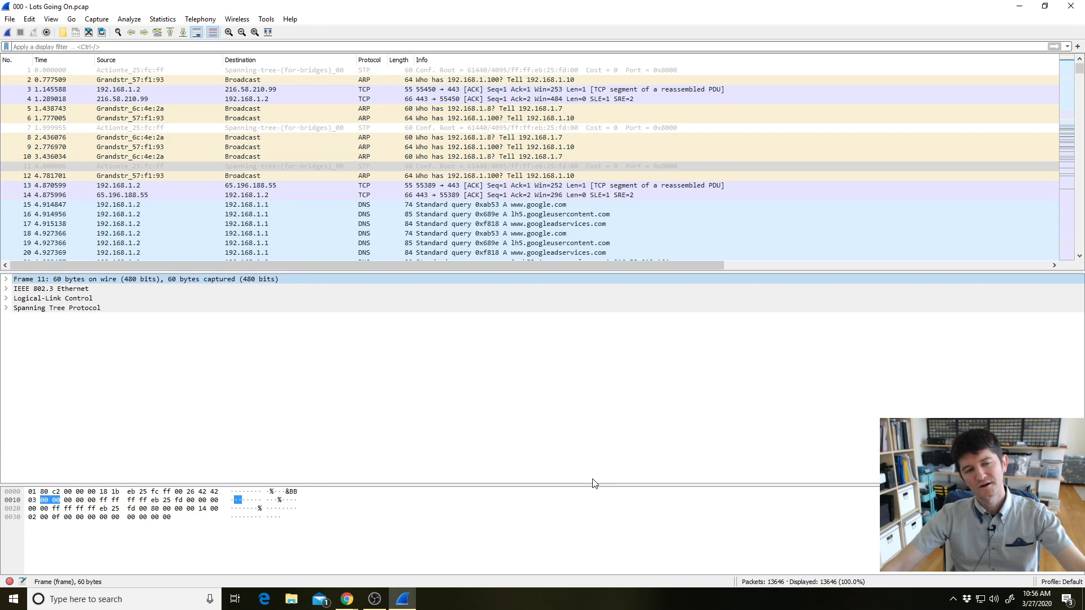
left_click(645, 268)
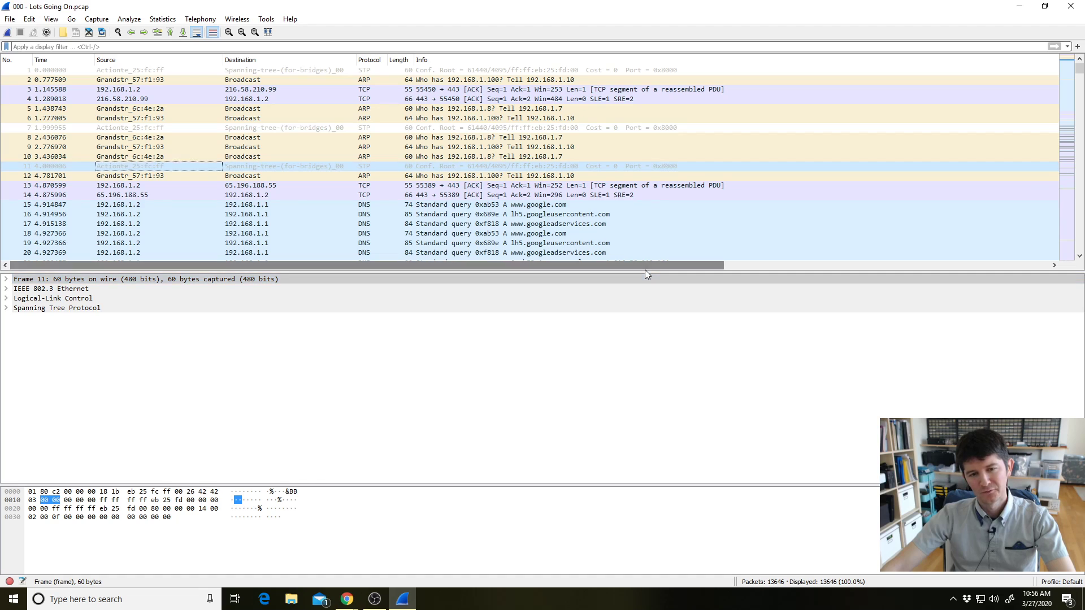
left_click_drag(647, 273, 648, 293)
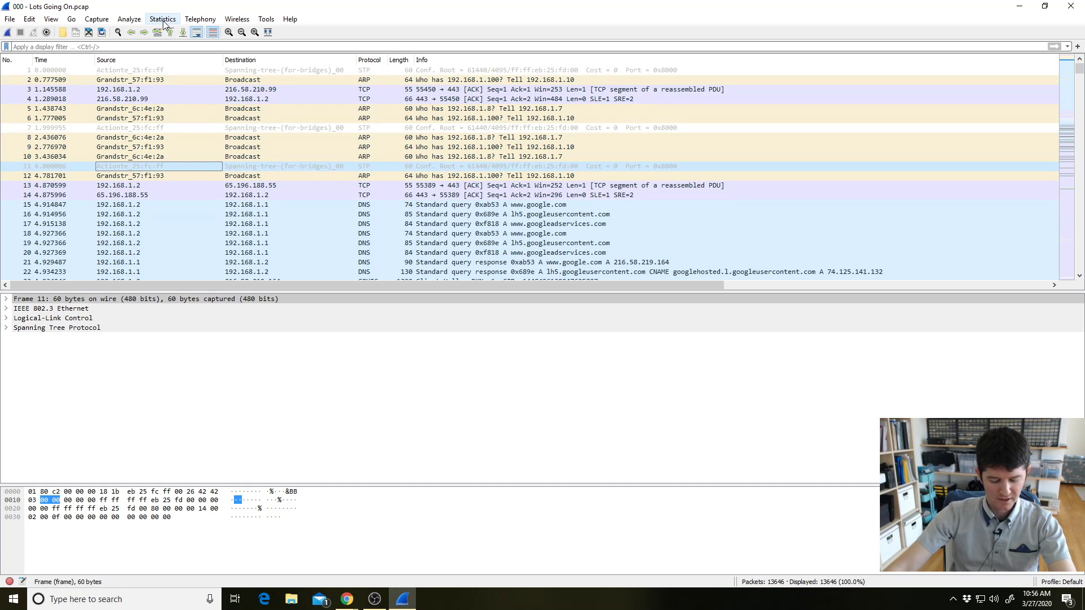
Create a configuration profile named Livestream from the default settings and switch to it
left_click(36, 25)
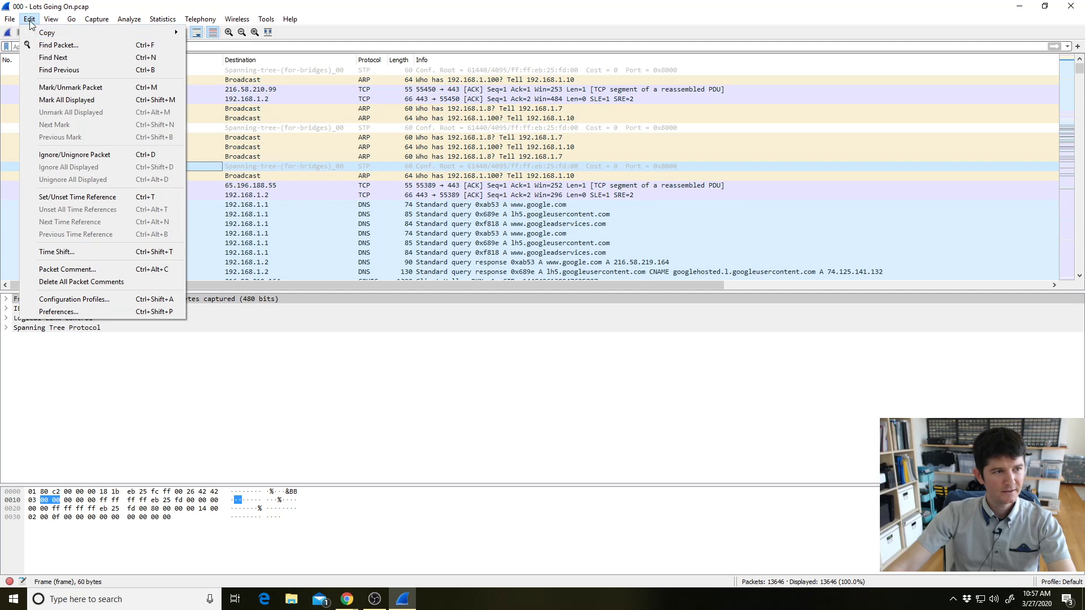
left_click(77, 301)
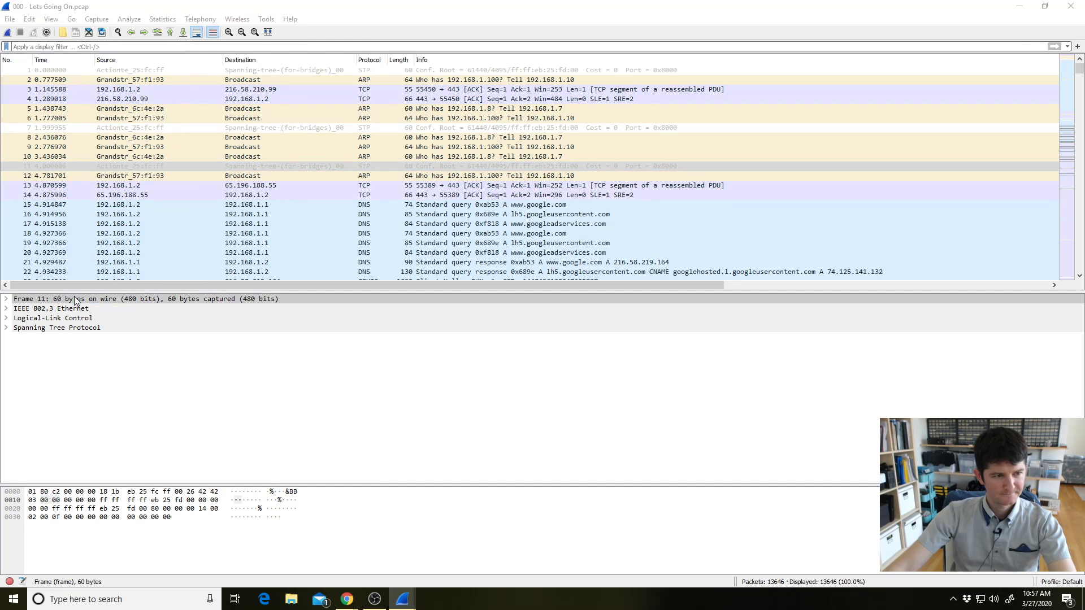
left_click_drag(1084, 169, 540, 171)
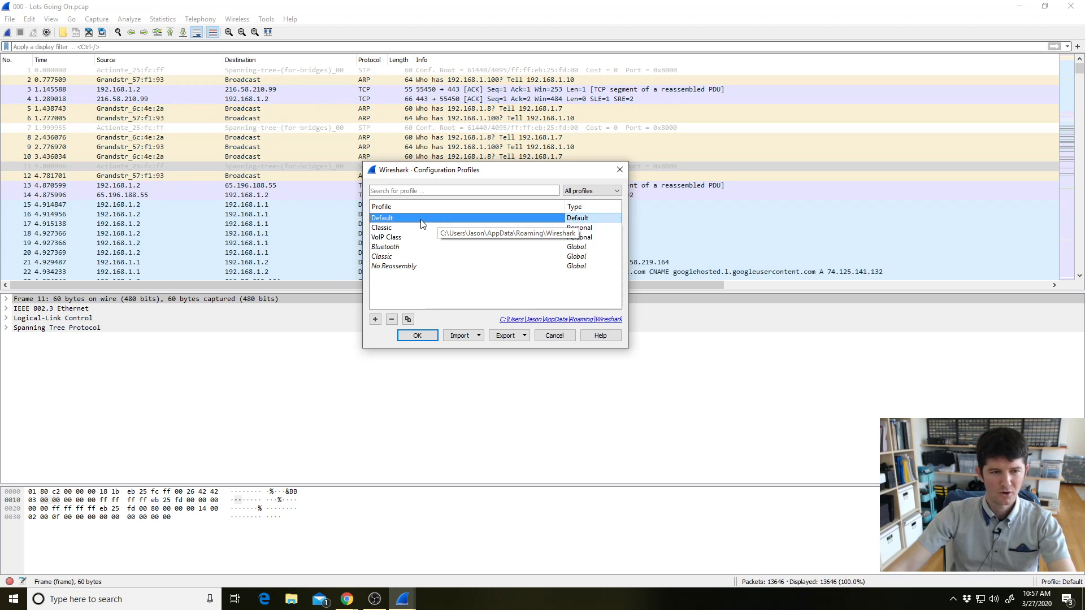
left_click(375, 319)
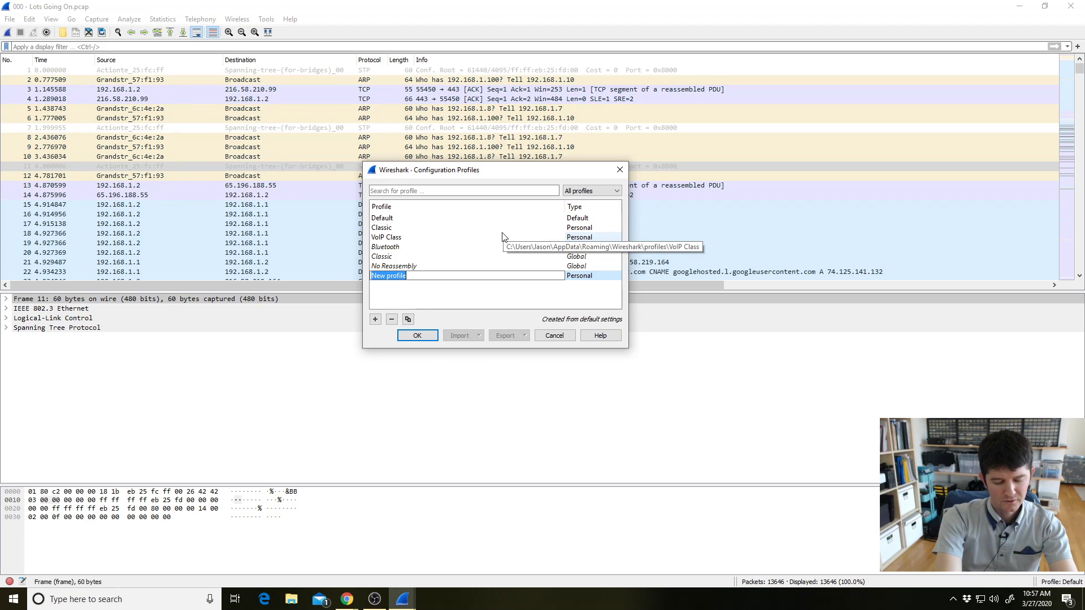
type("Livestream")
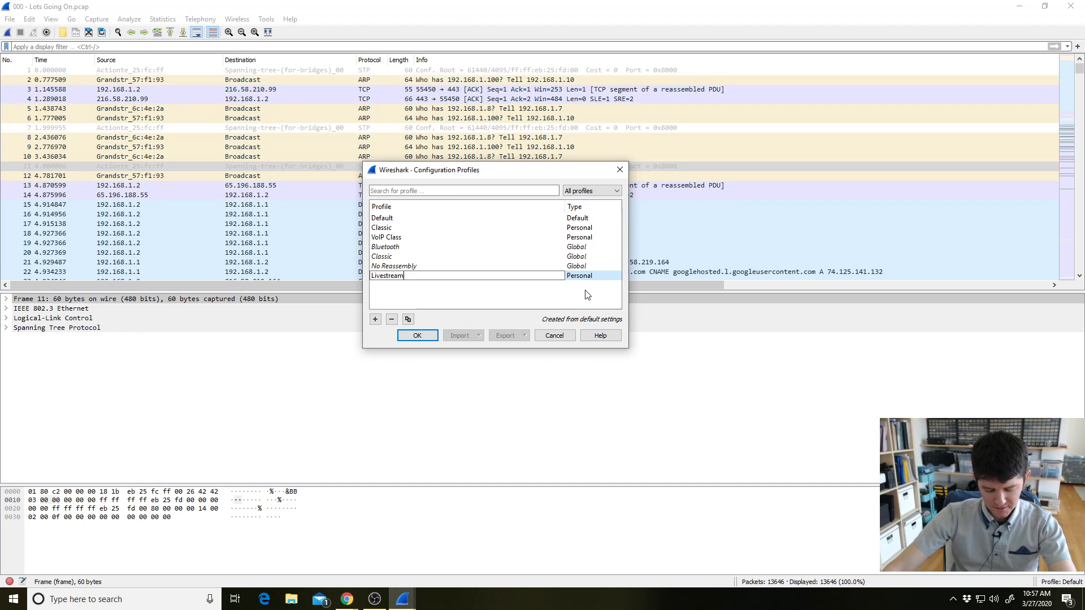
left_click(412, 338)
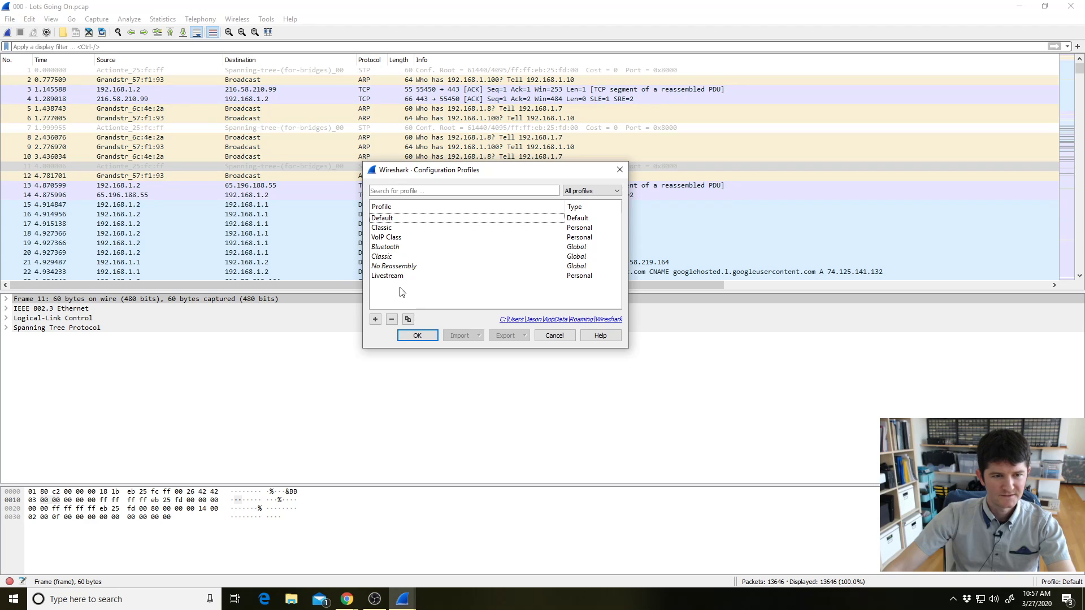
left_click(417, 336)
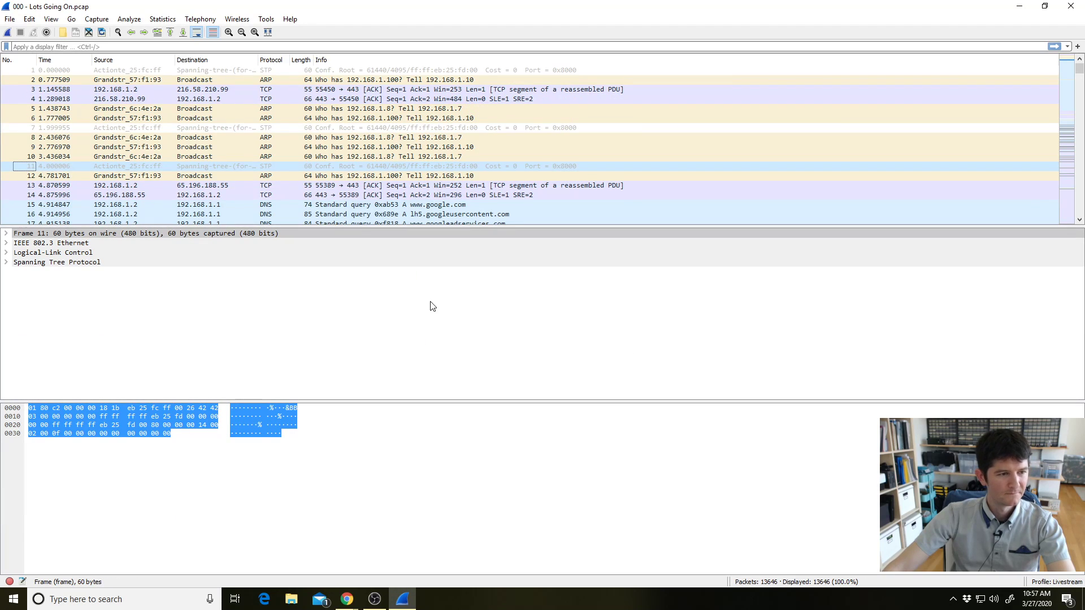
Enlarge the packet list pane and slightly shrink the packet bytes pane in the Livestream profile
left_click_drag(651, 225, 650, 248)
left_click_drag(629, 400, 629, 406)
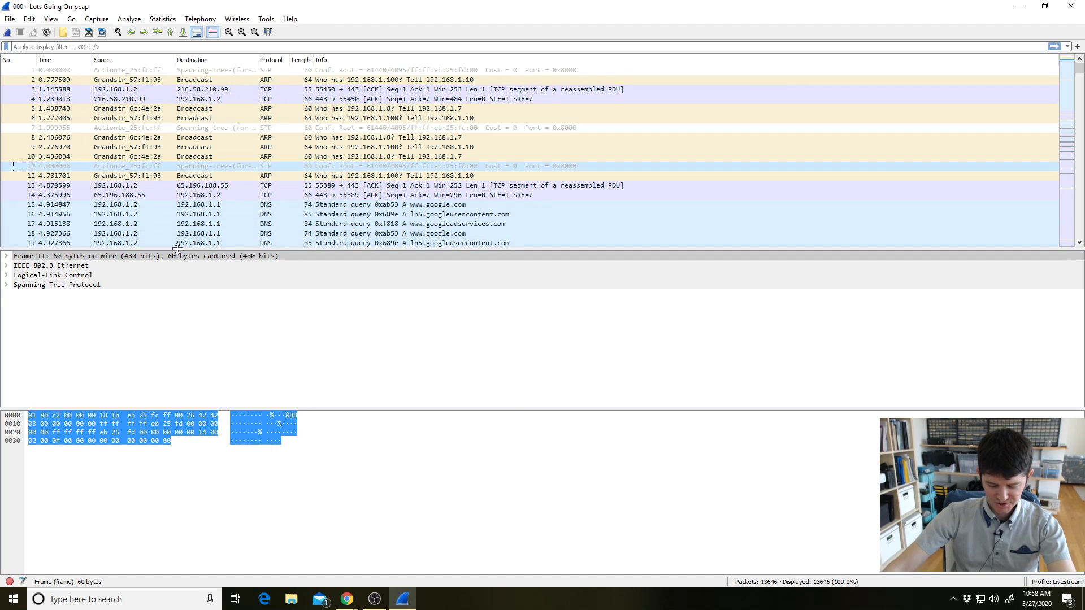
Widen the No., Time, Source, Destination and Protocol columns in the packet list and compare the Livestream profile with the Default profile
left_click_drag(92, 64, 254, 64)
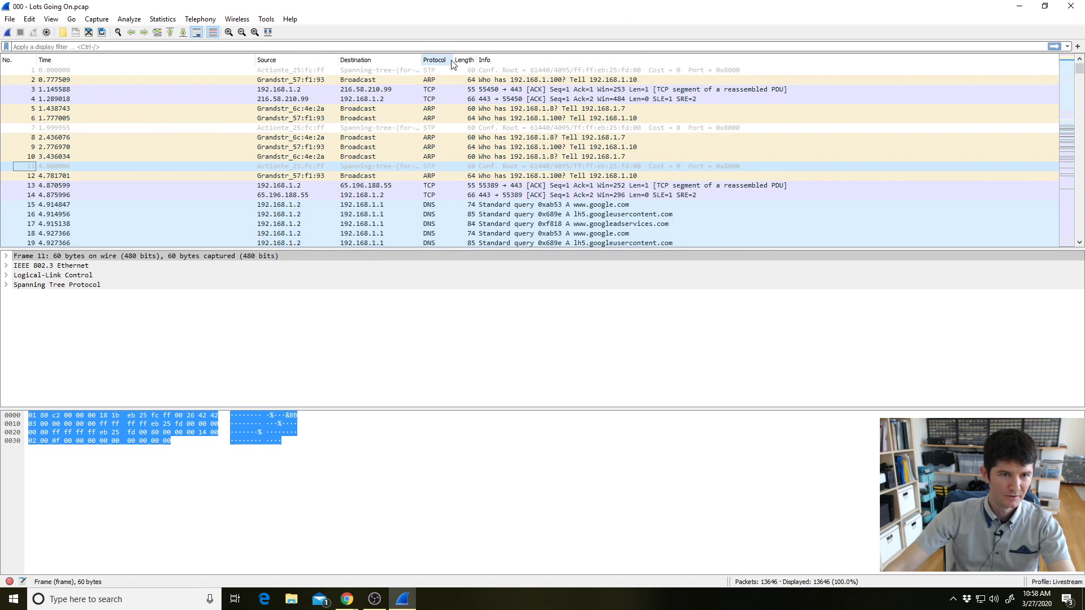
left_click_drag(452, 63, 557, 64)
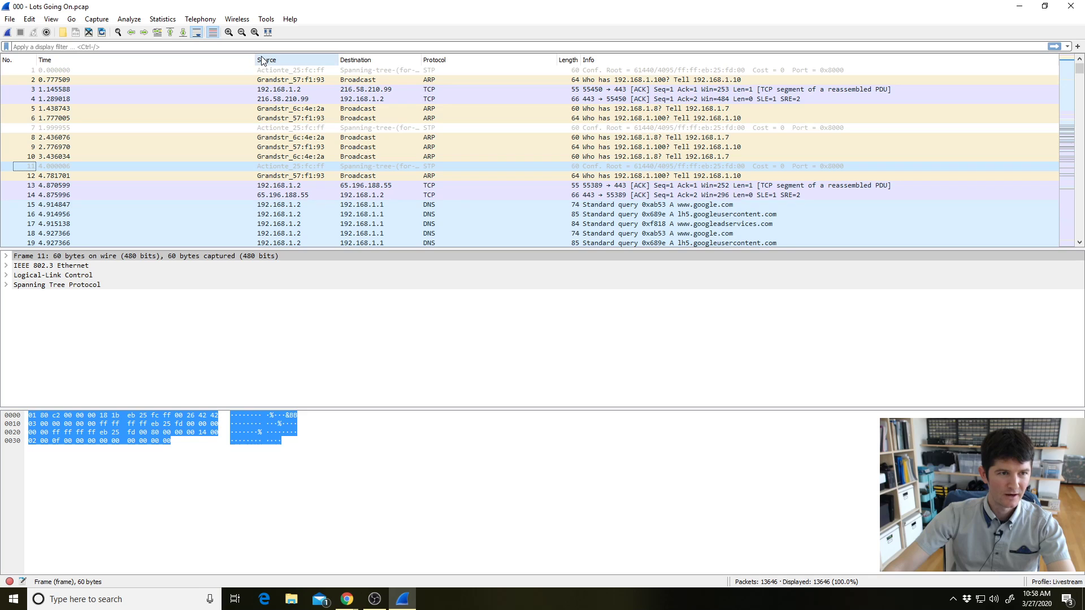
left_click_drag(255, 60, 158, 60)
left_click_drag(242, 60, 356, 60)
left_click_drag(437, 60, 497, 70)
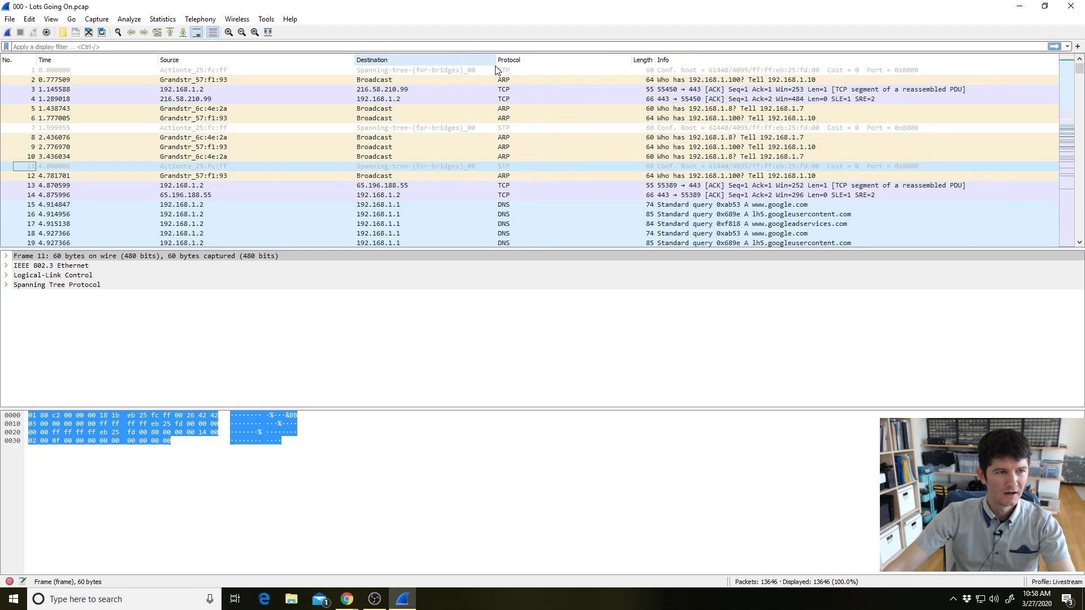
left_click_drag(36, 60, 144, 64)
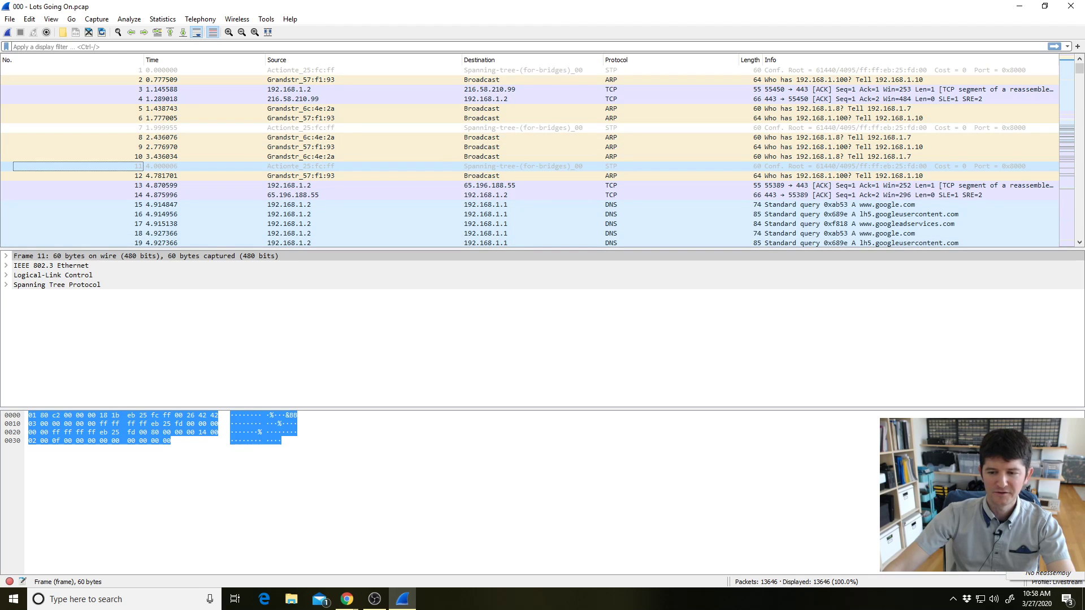
left_click(1037, 524)
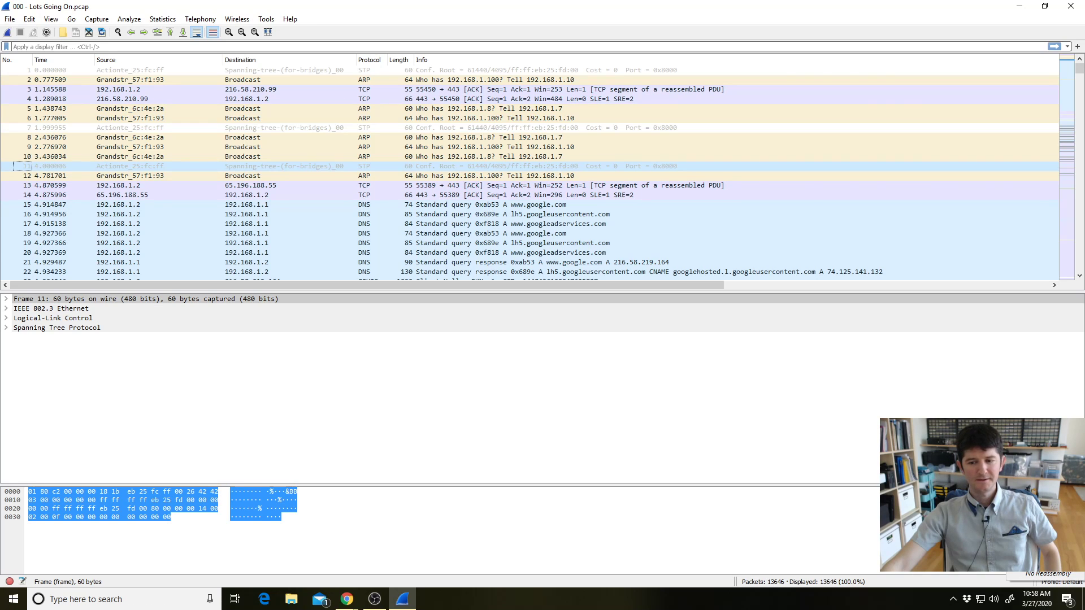
left_click(1045, 532)
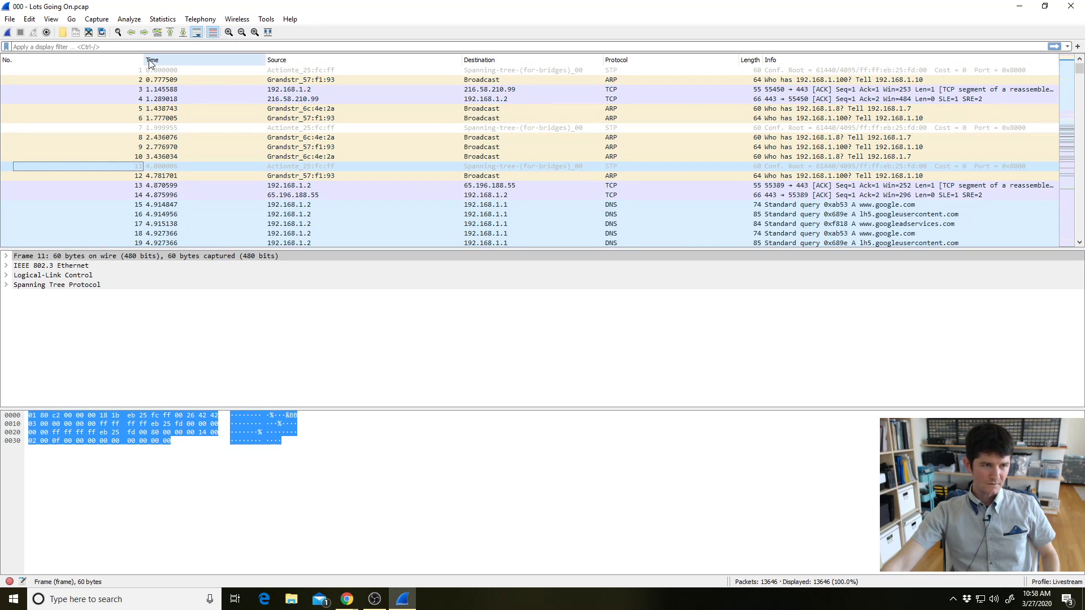
Fit all packet list columns to their contents and slightly widen the Length, Destination, Source and Time columns
left_click(268, 33)
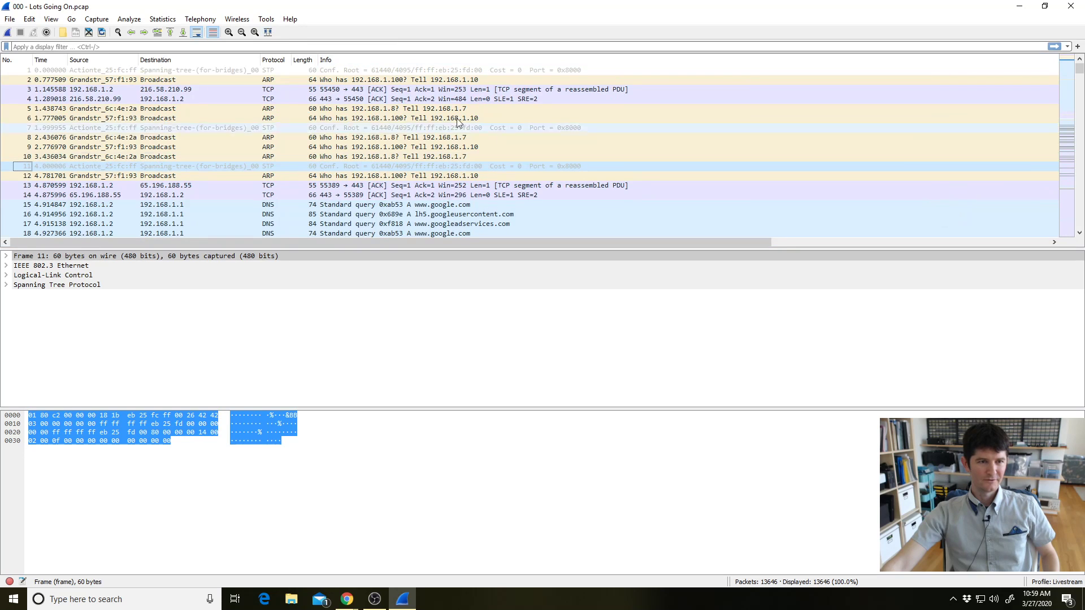
left_click_drag(318, 60, 354, 59)
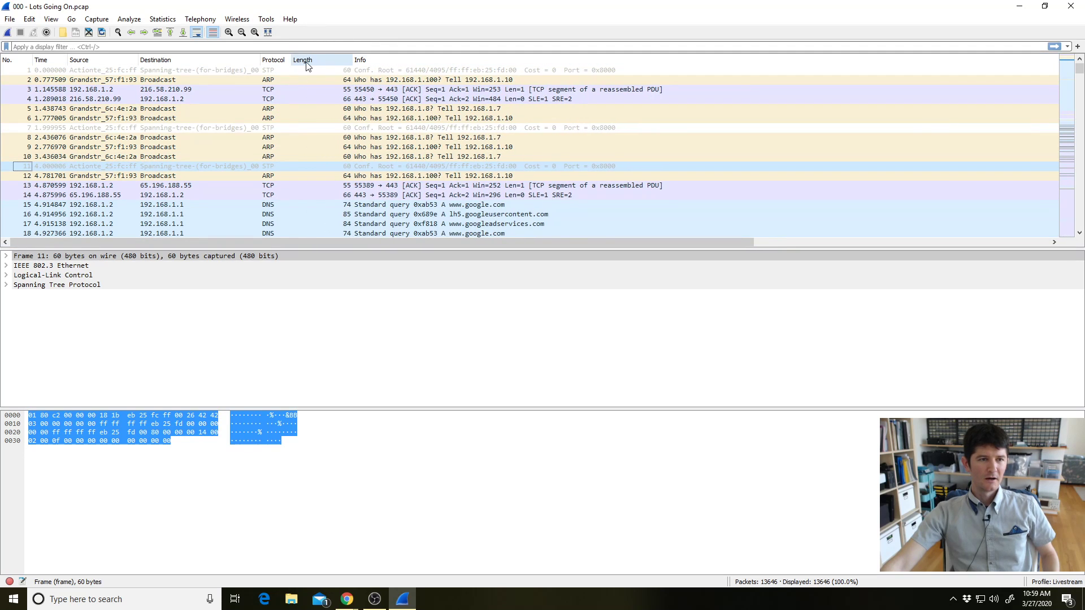
left_click_drag(261, 60, 278, 59)
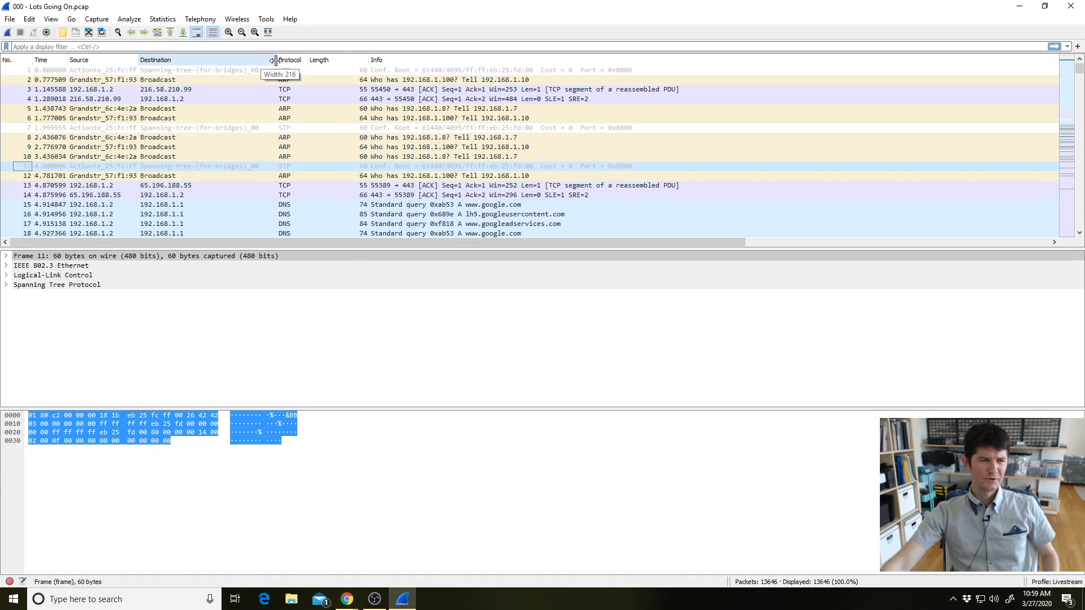
left_click_drag(138, 59, 163, 60)
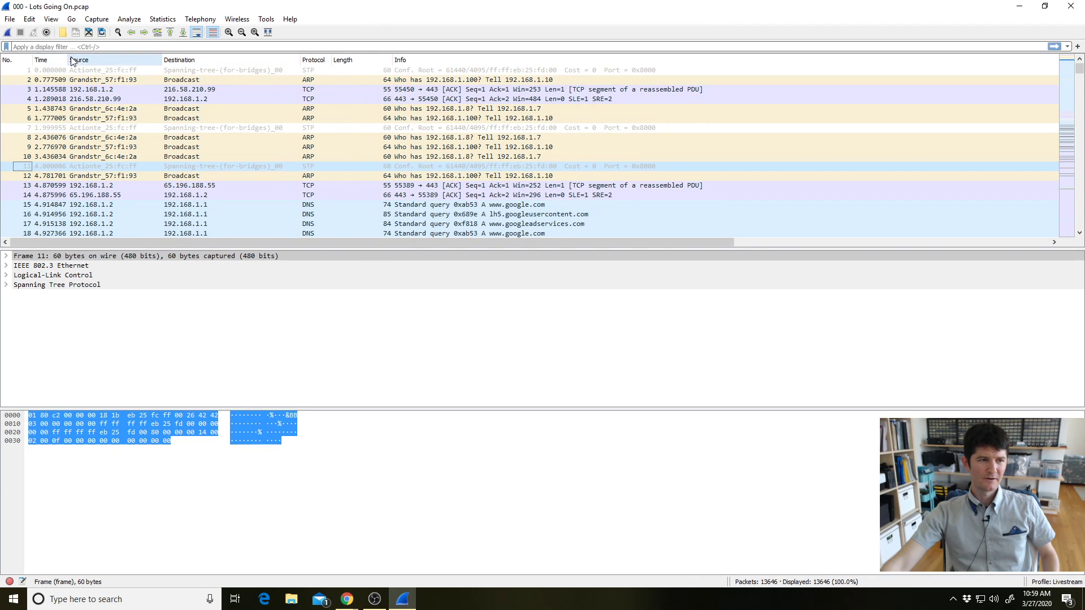
left_click_drag(77, 60, 94, 60)
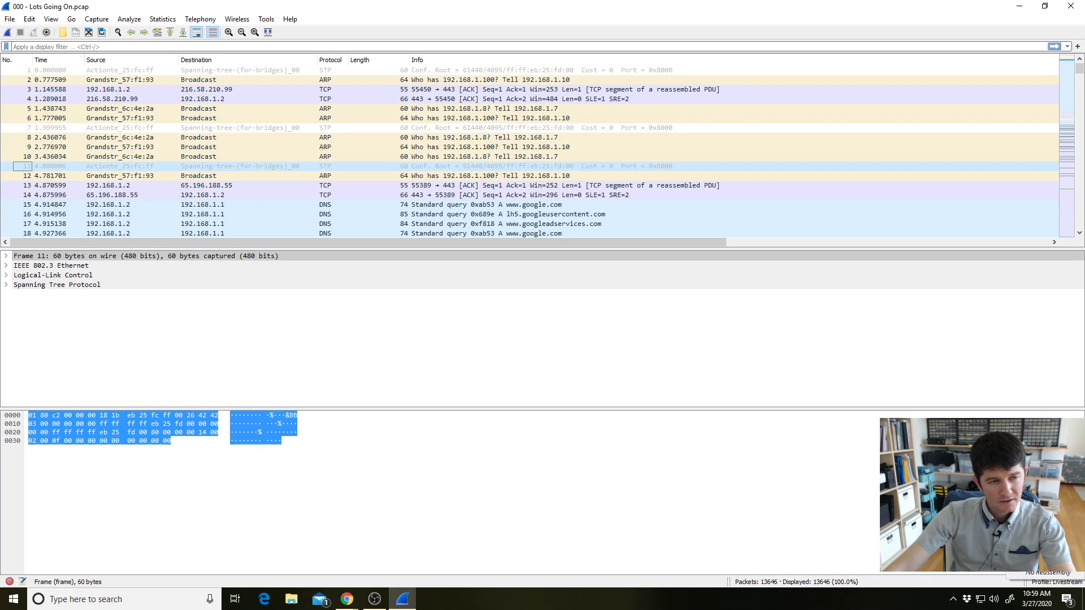
left_click(745, 394)
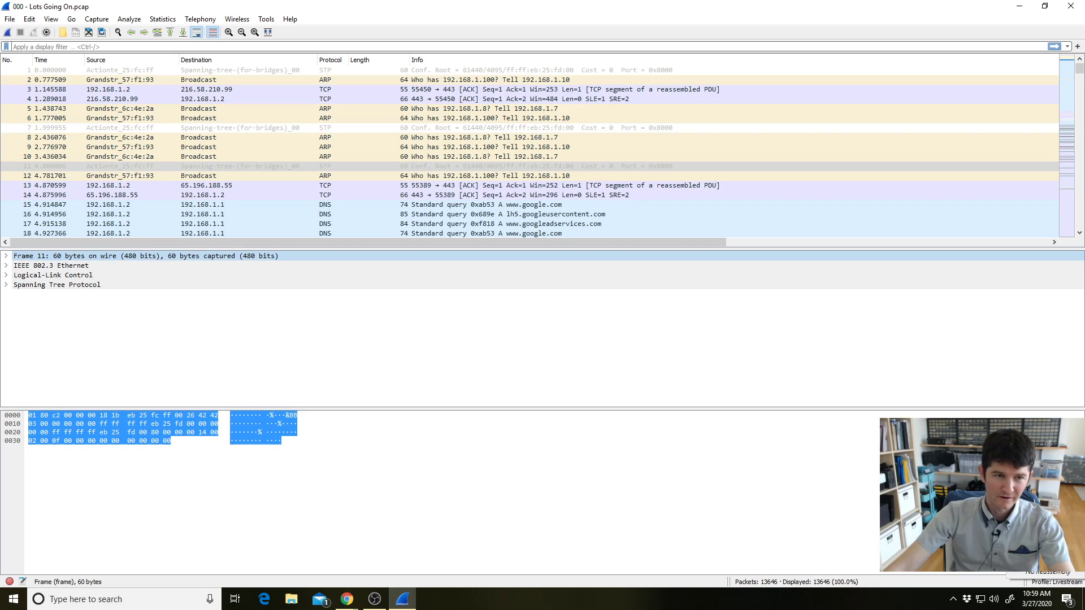
left_click(765, 502)
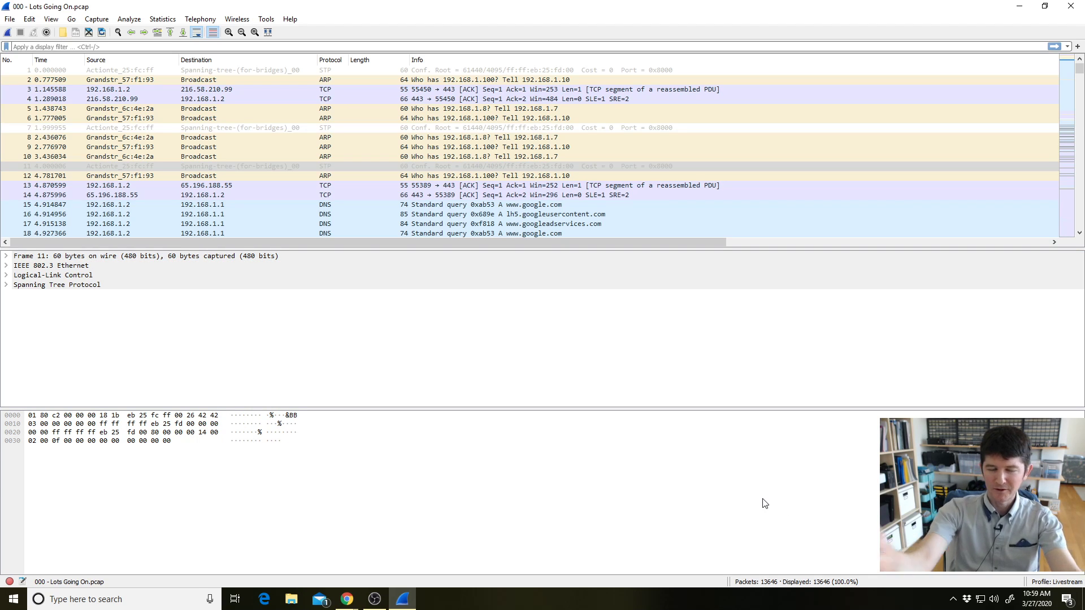
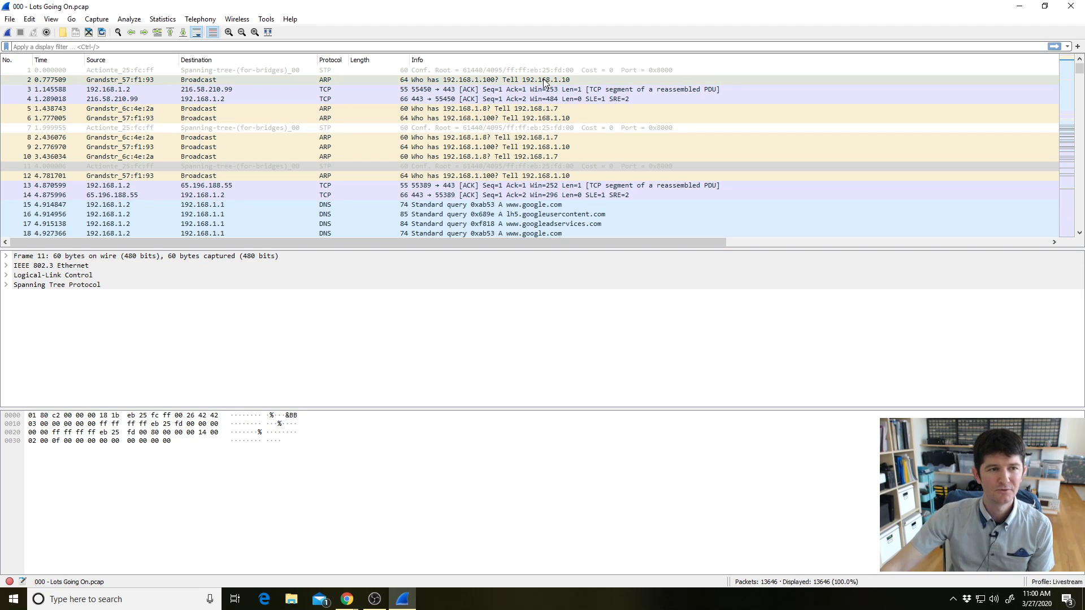
Open the folder locations in the About Wireshark information and widen the dialog and its Location column to read them
left_click(289, 22)
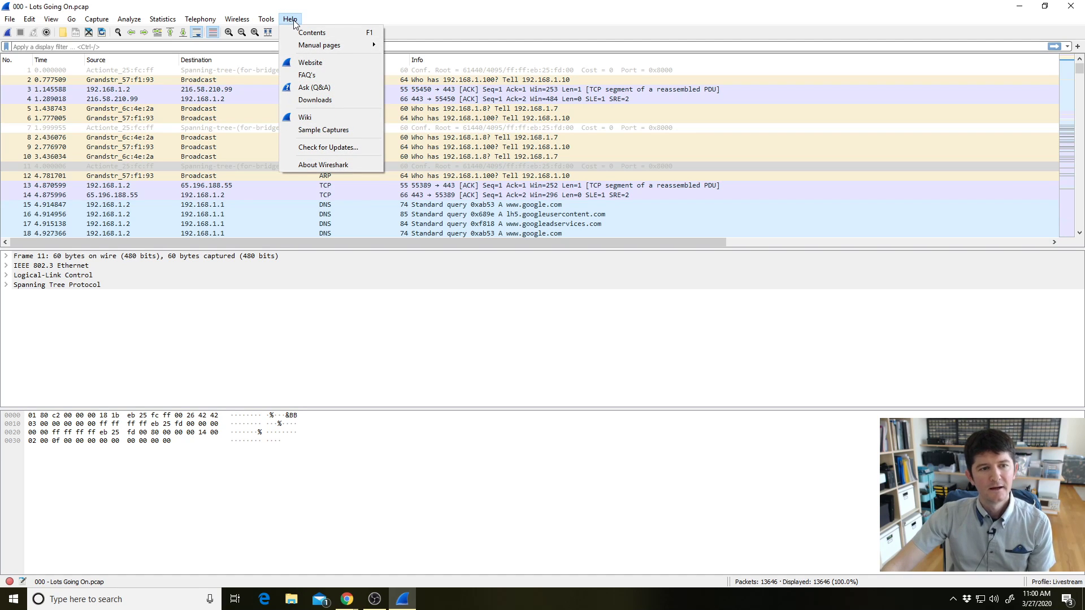
left_click(331, 166)
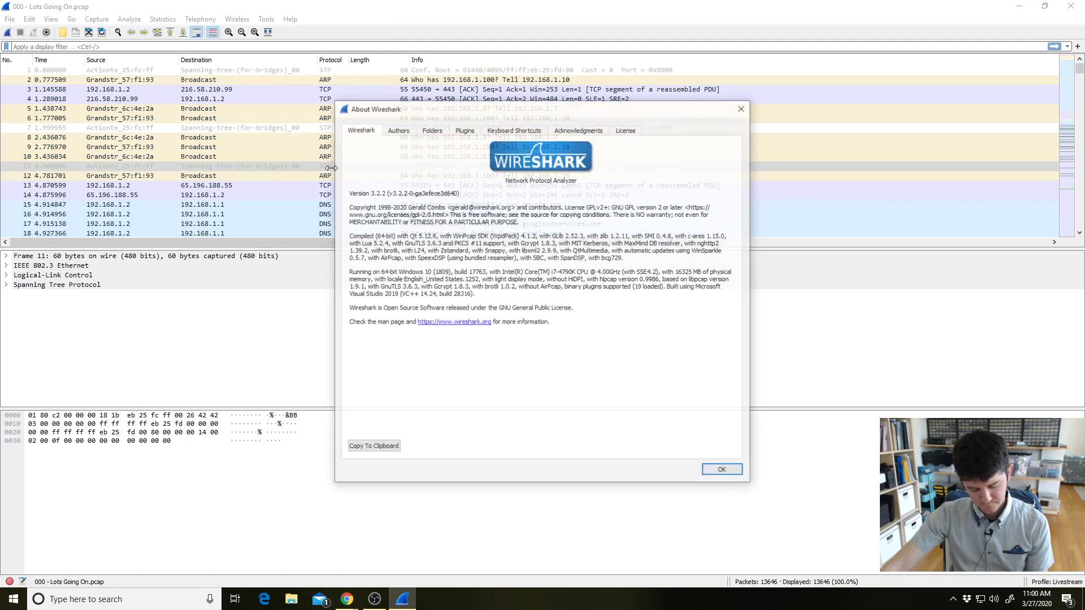
left_click(431, 130)
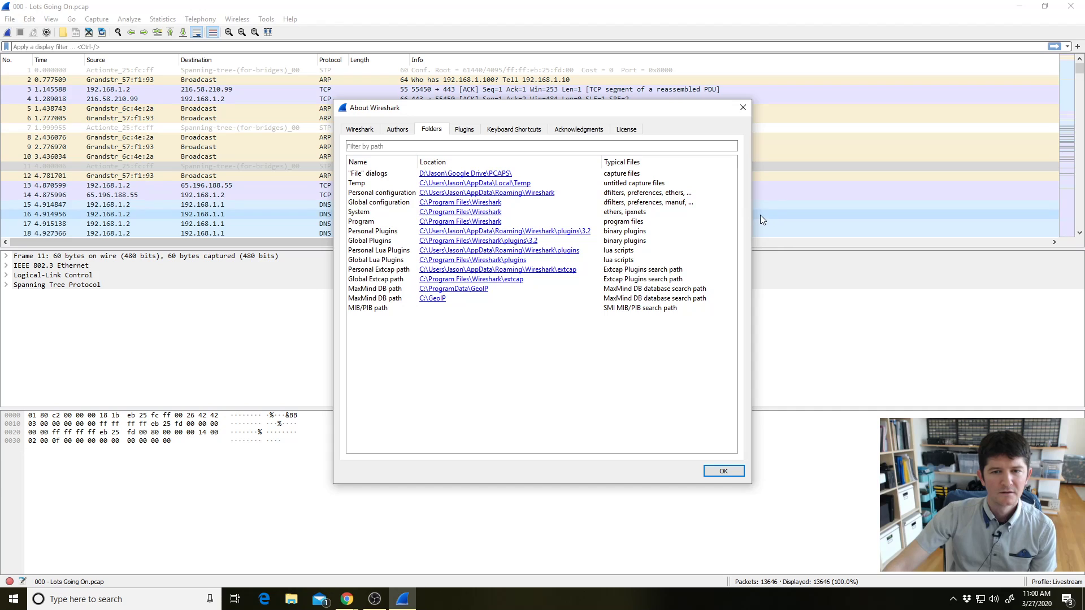
left_click_drag(751, 215, 899, 213)
left_click_drag(602, 162, 645, 163)
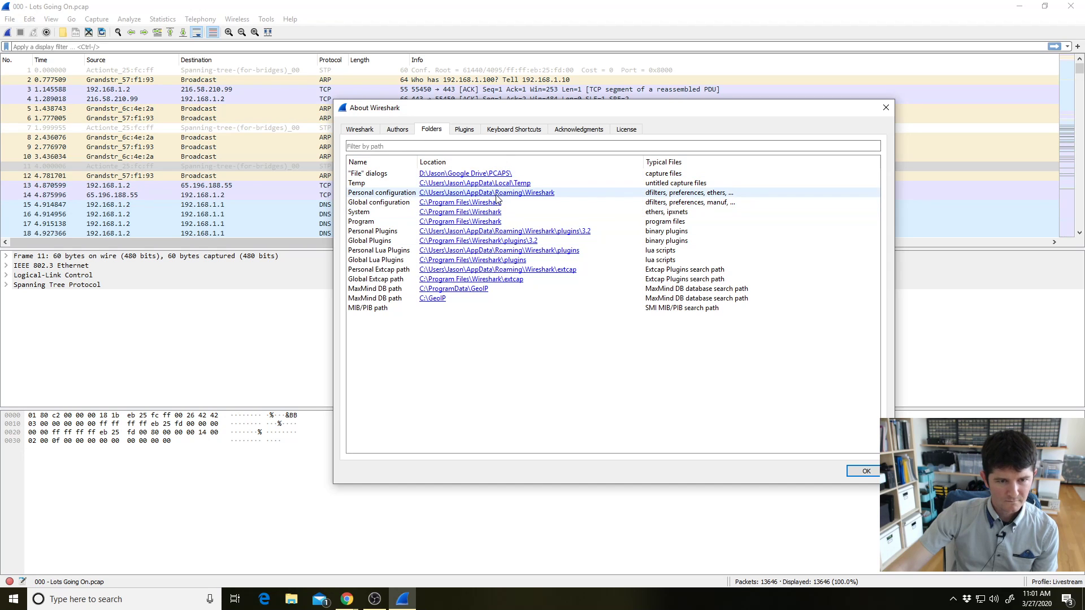
Inspect the profiles subfolder of the personal configuration folder, close the folder window, check the Wireshark version information and close the dialog
left_click(496, 194)
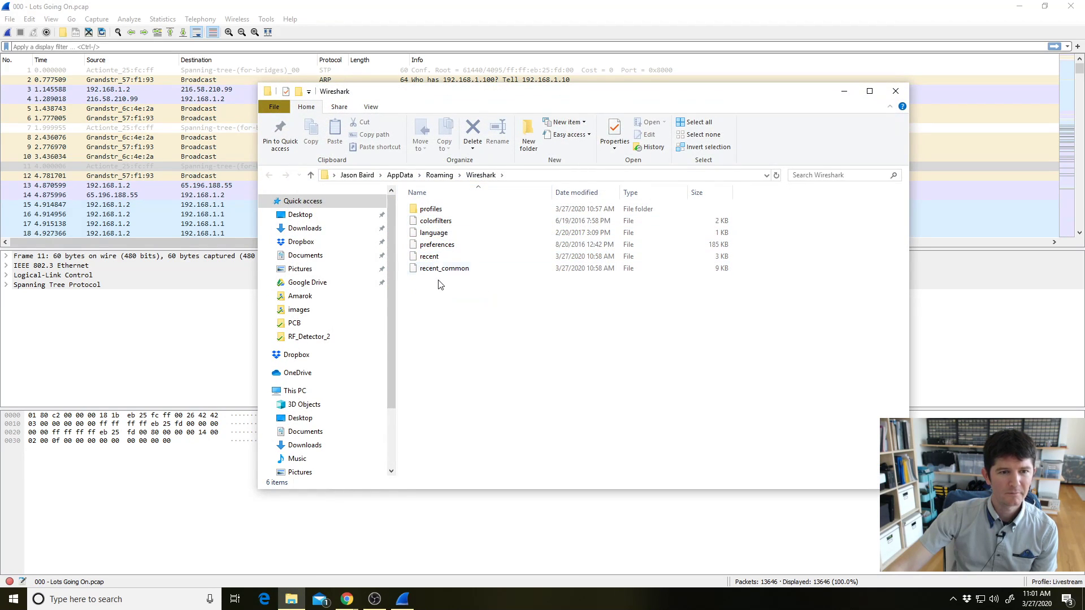
double_click(432, 209)
left_click(480, 175)
left_click(905, 93)
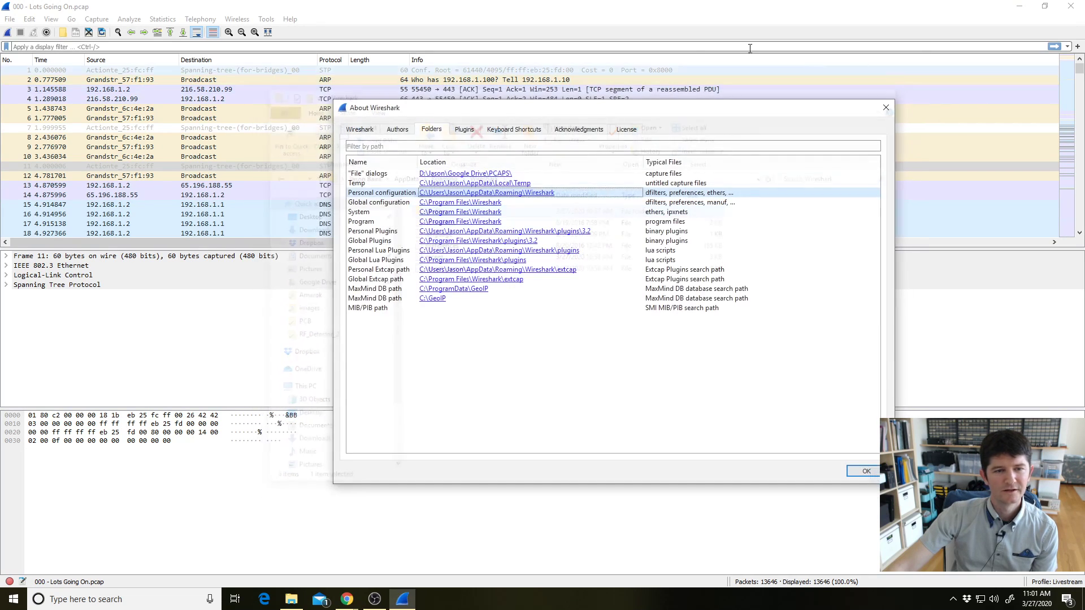
double_click(471, 192)
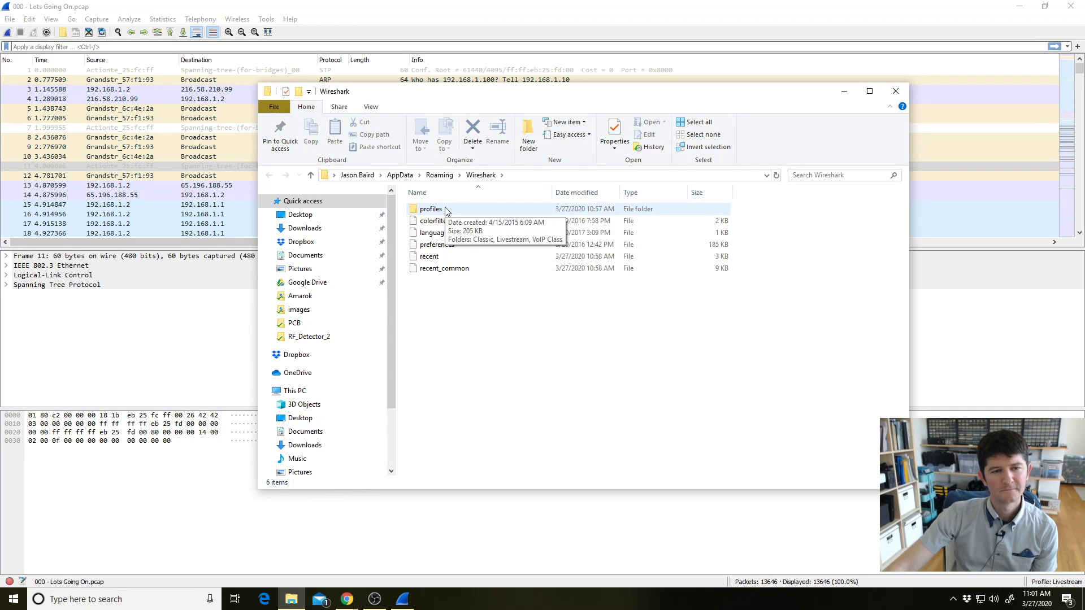
double_click(445, 210)
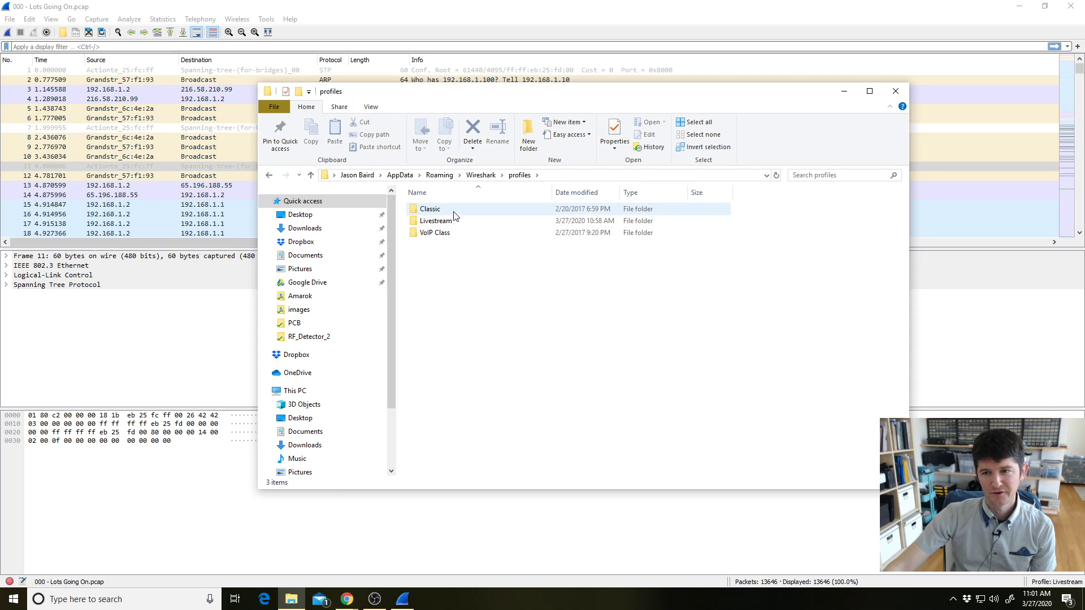
left_click(894, 93)
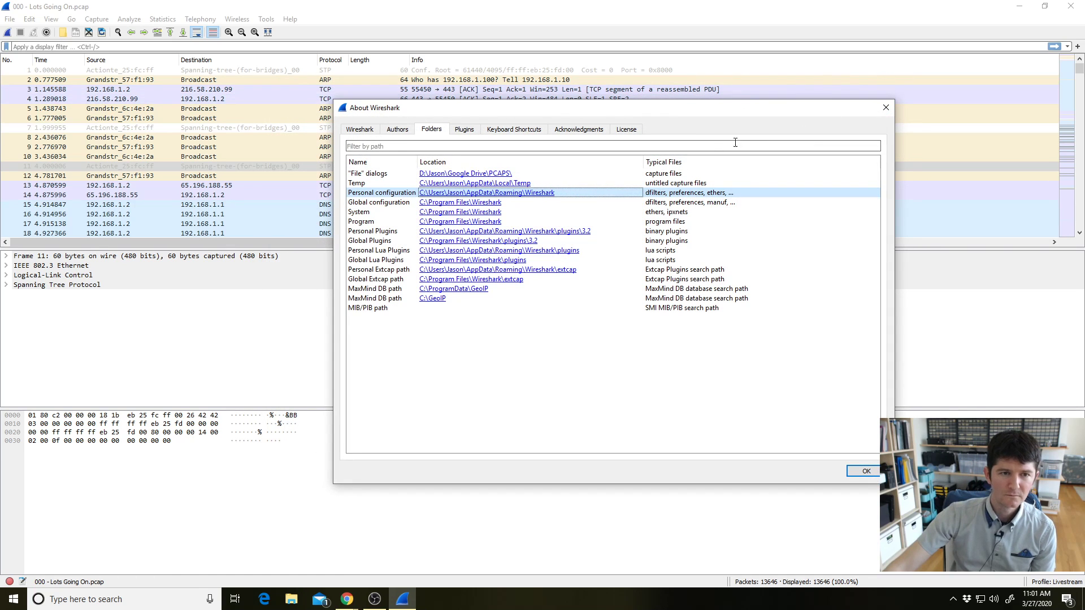
left_click(365, 129)
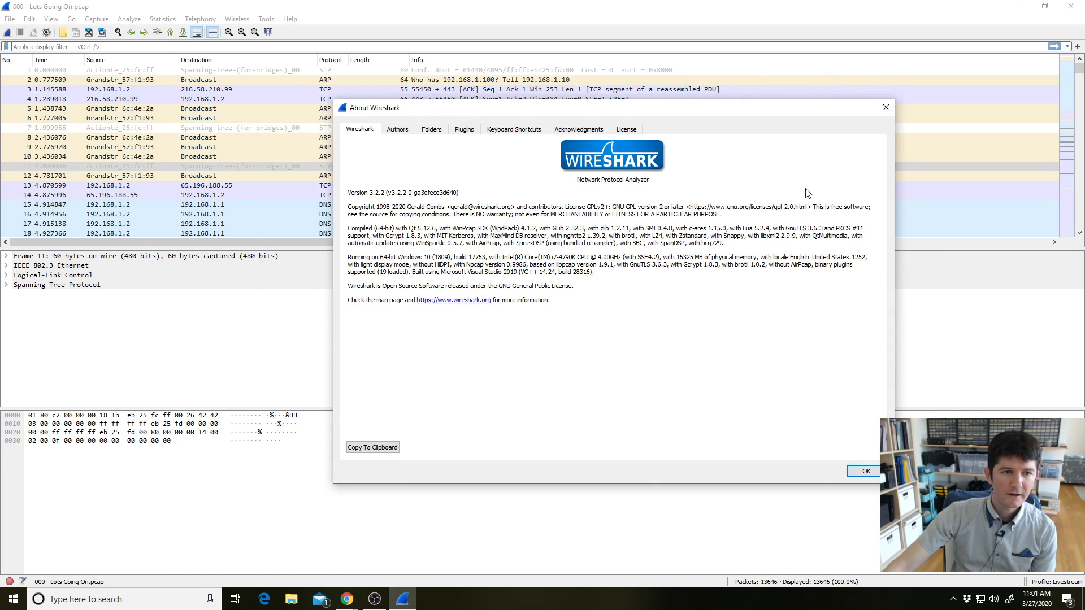
left_click(867, 470)
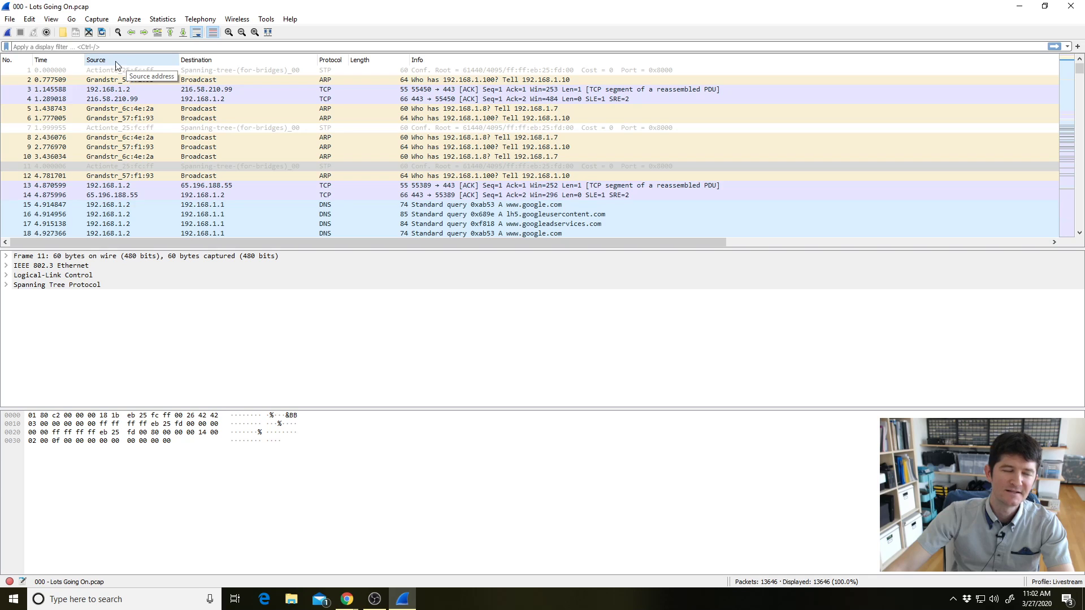
Add a new column titled "Dst Port" in the packet list's column preferences
right_click(228, 62)
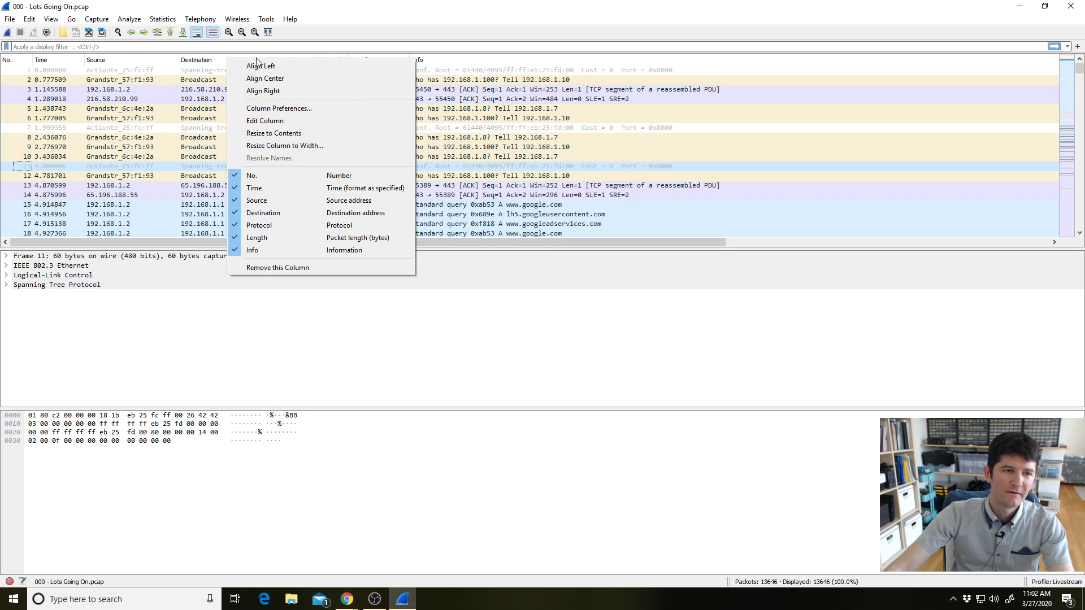
left_click(282, 110)
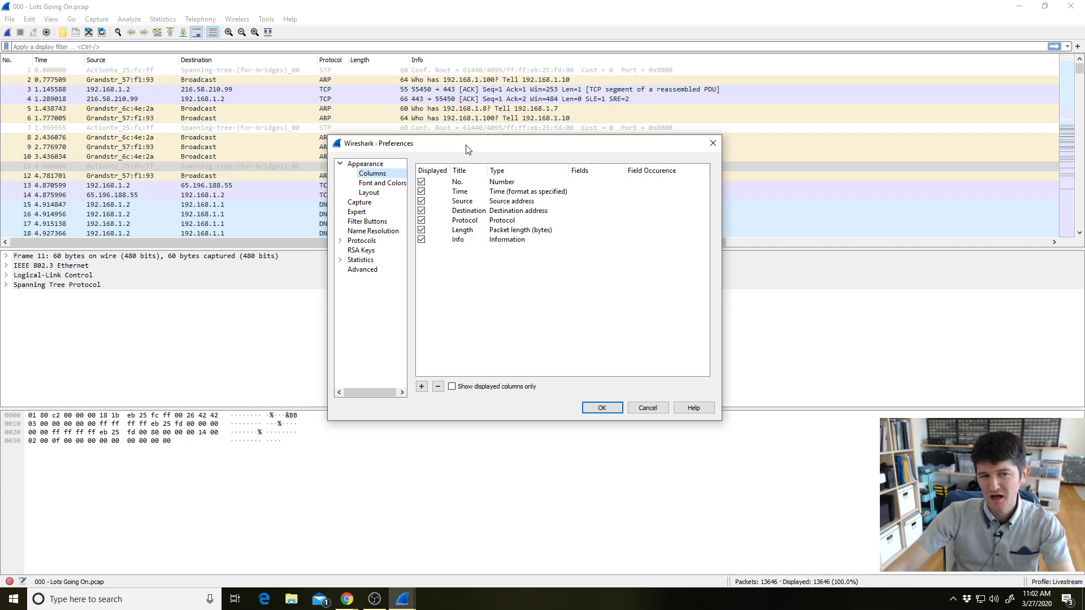
left_click_drag(478, 149, 452, 125)
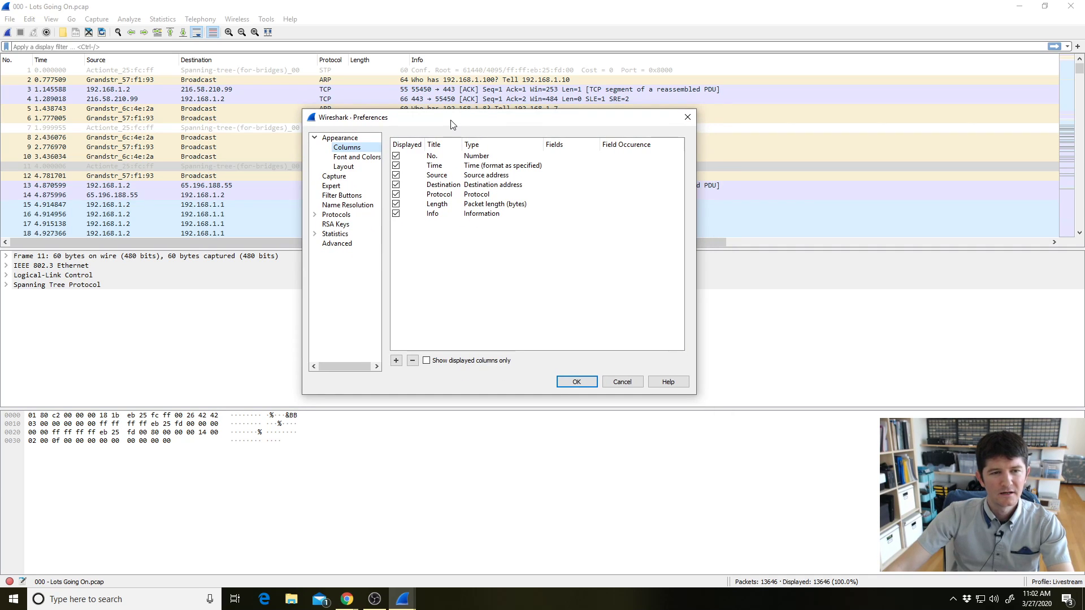
left_click(396, 361)
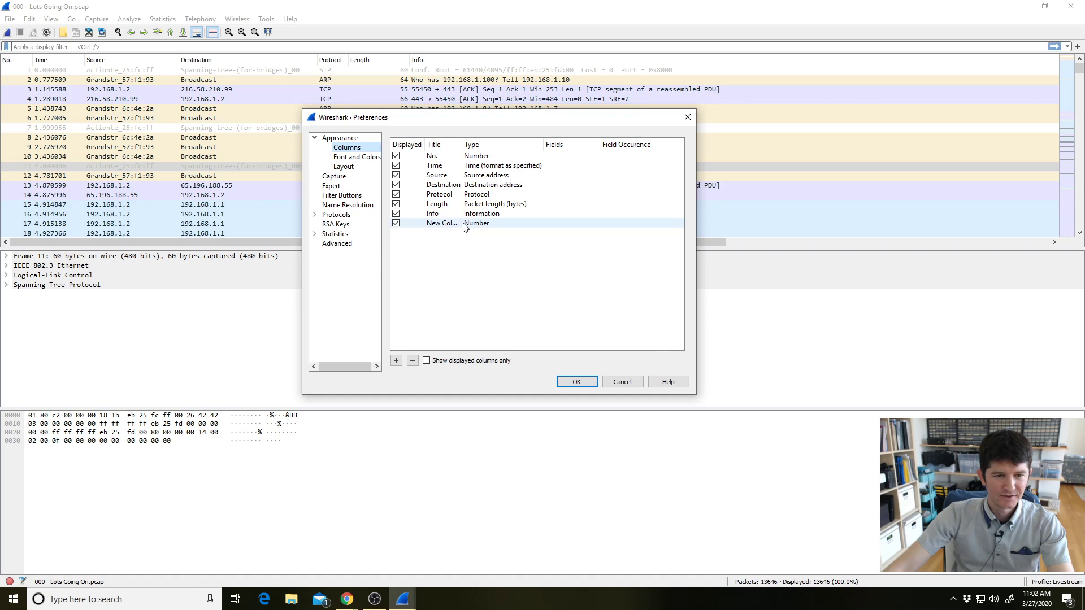
left_click(444, 227)
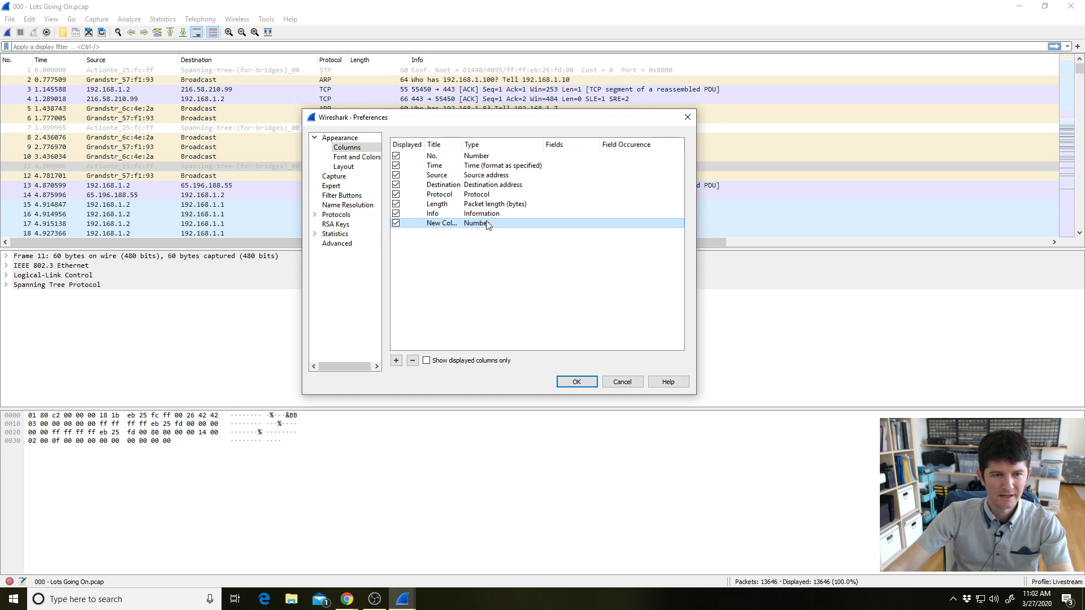
double_click(442, 224)
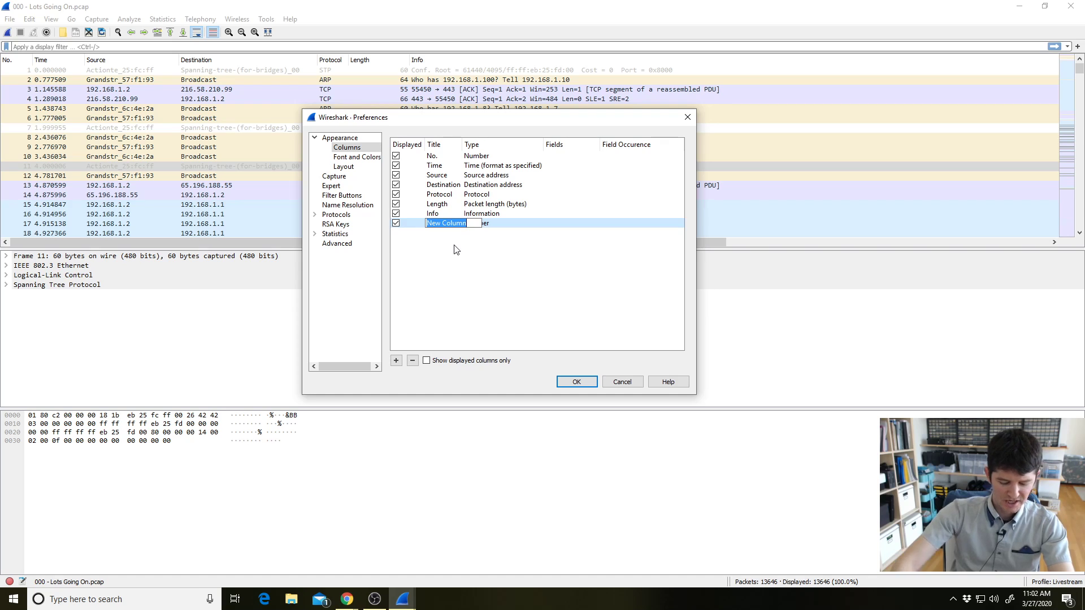
type("De")
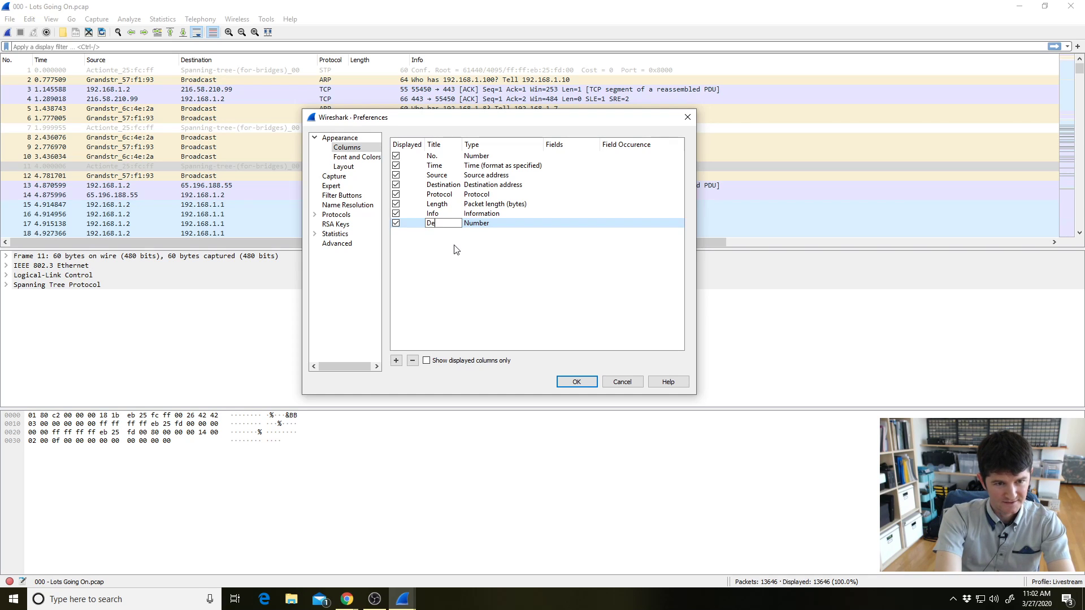
type("st Port")
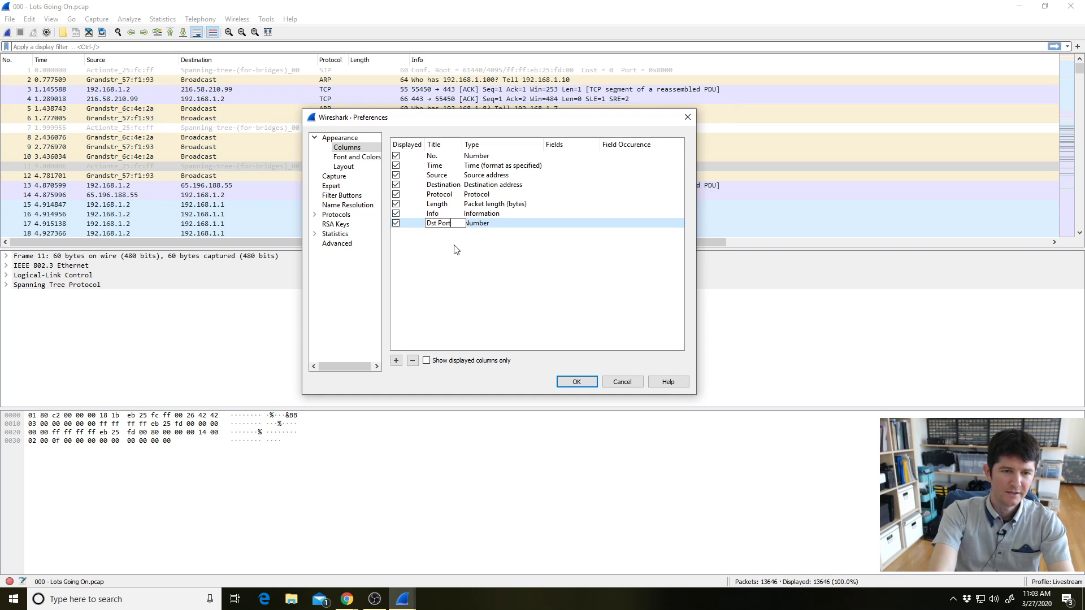
key("Return")
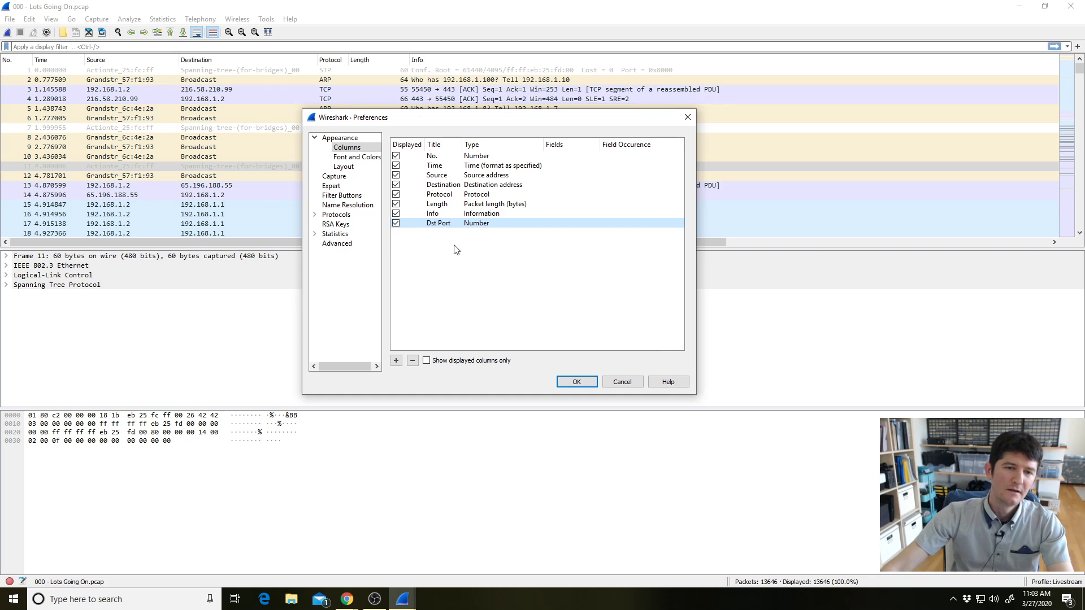
Set the Dst Port column's type to "Dest port (unresolved)" and place the column directly after Destination
left_click_drag(544, 148, 610, 149)
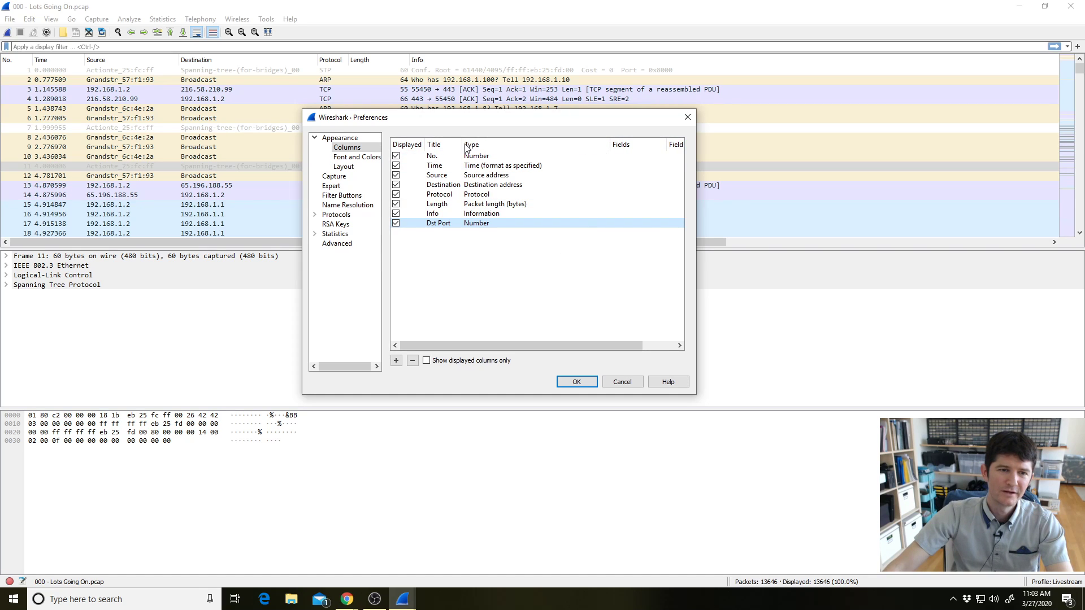
left_click_drag(463, 144, 476, 144)
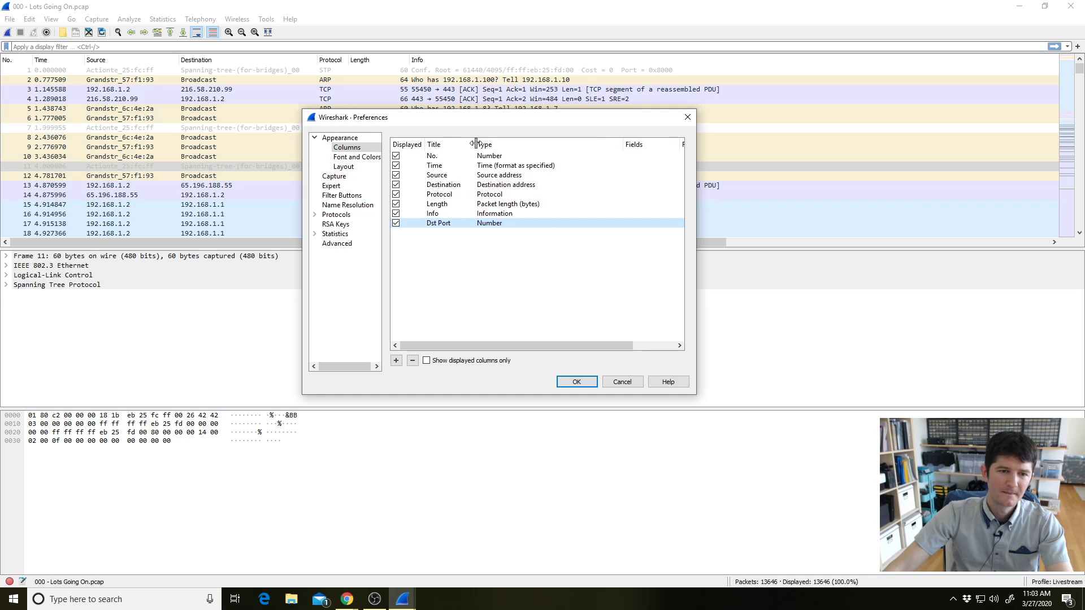
double_click(502, 224)
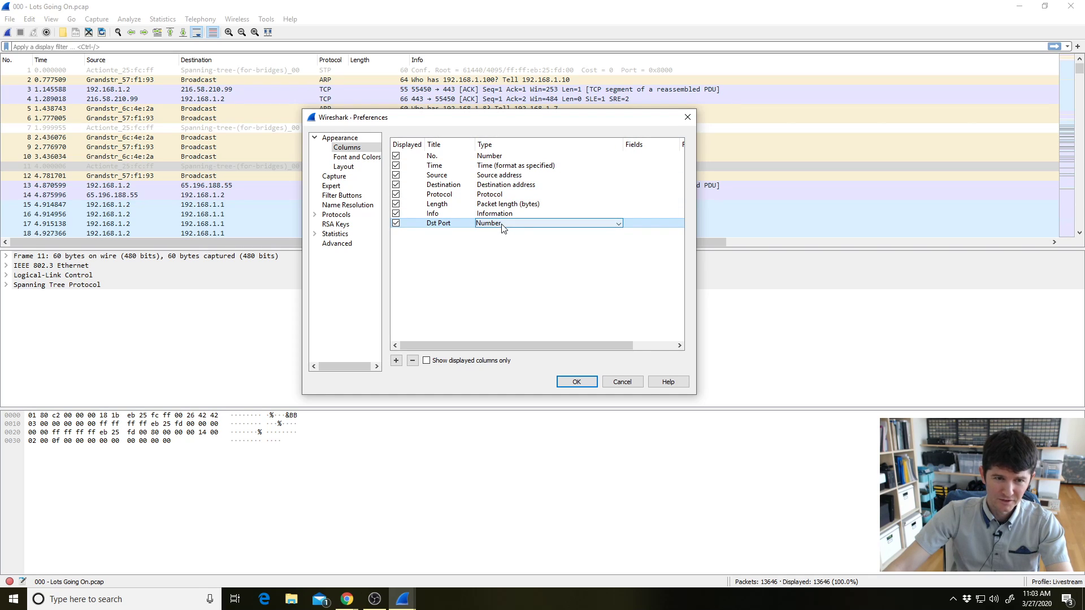
left_click(618, 223)
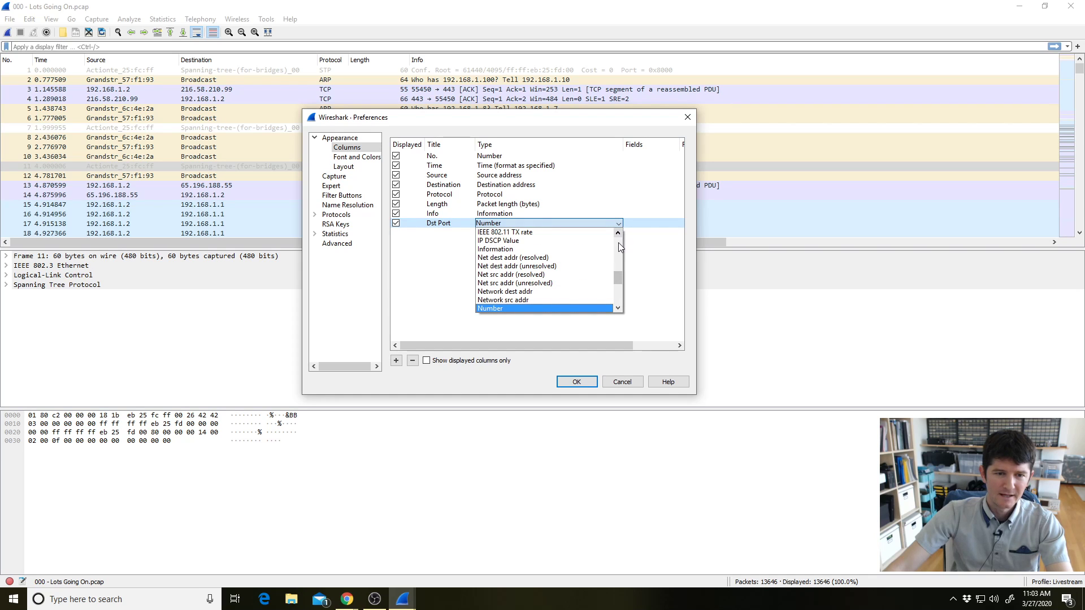
mouse_move(618, 278)
left_mouse_down()
mouse_move(617, 266)
mouse_move(616, 275)
left_mouse_up()
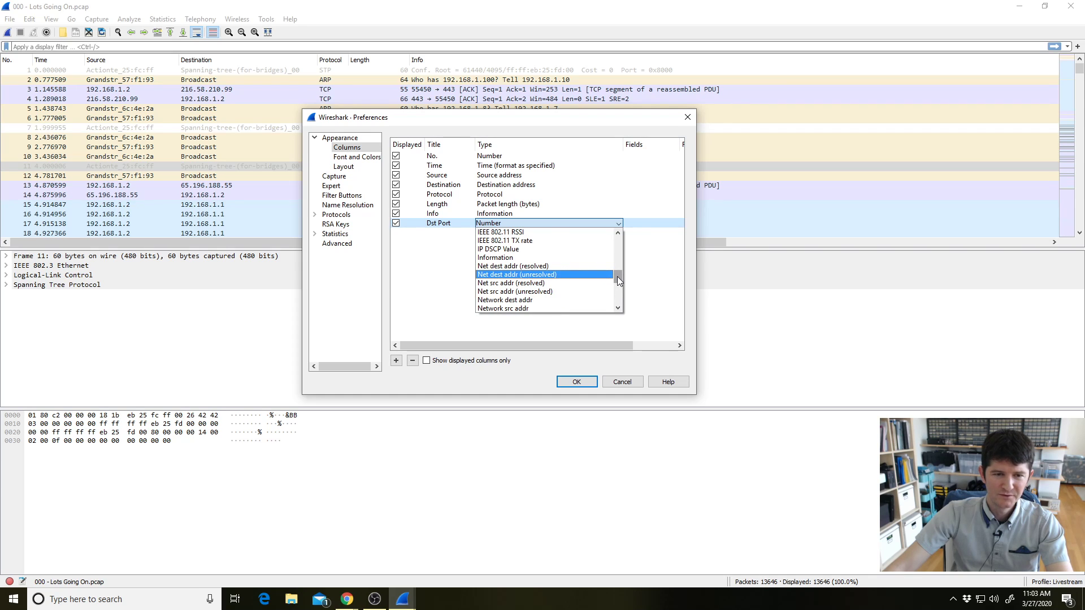
left_click_drag(617, 276, 620, 250)
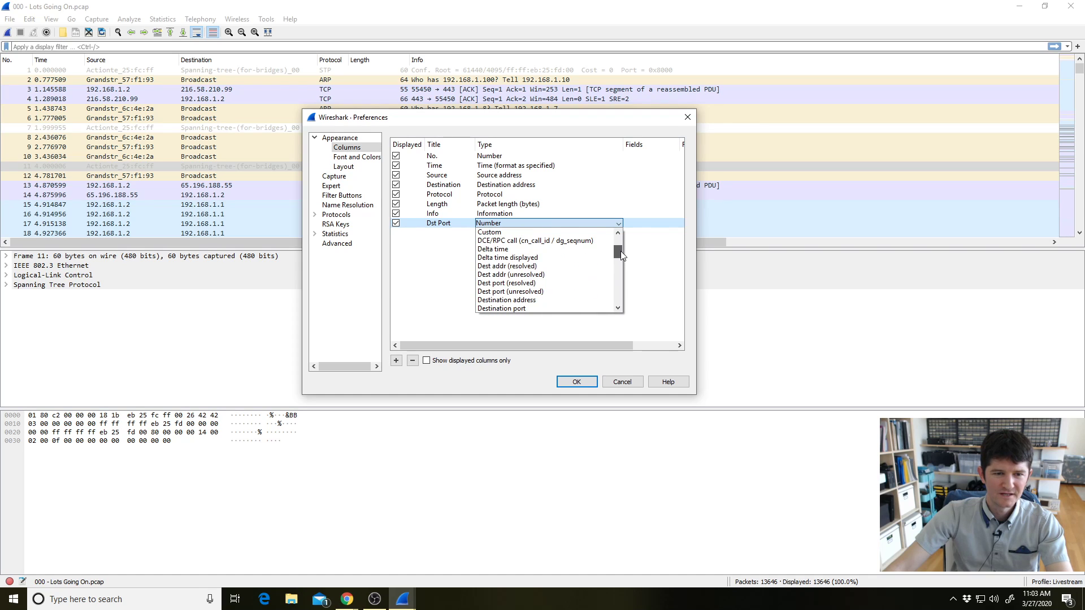
left_click(557, 292)
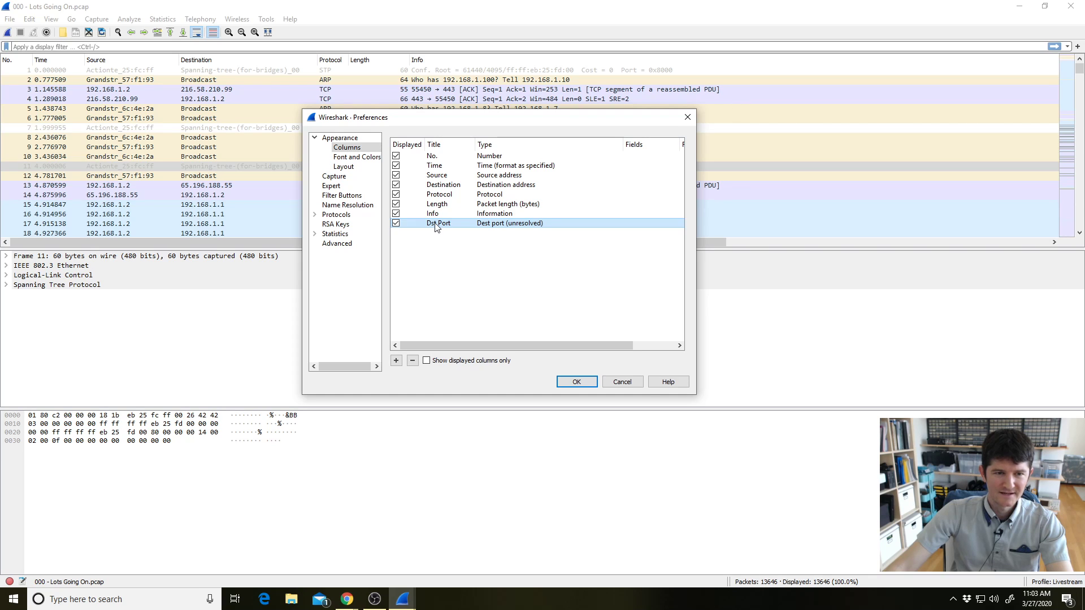
left_click_drag(435, 222, 438, 190)
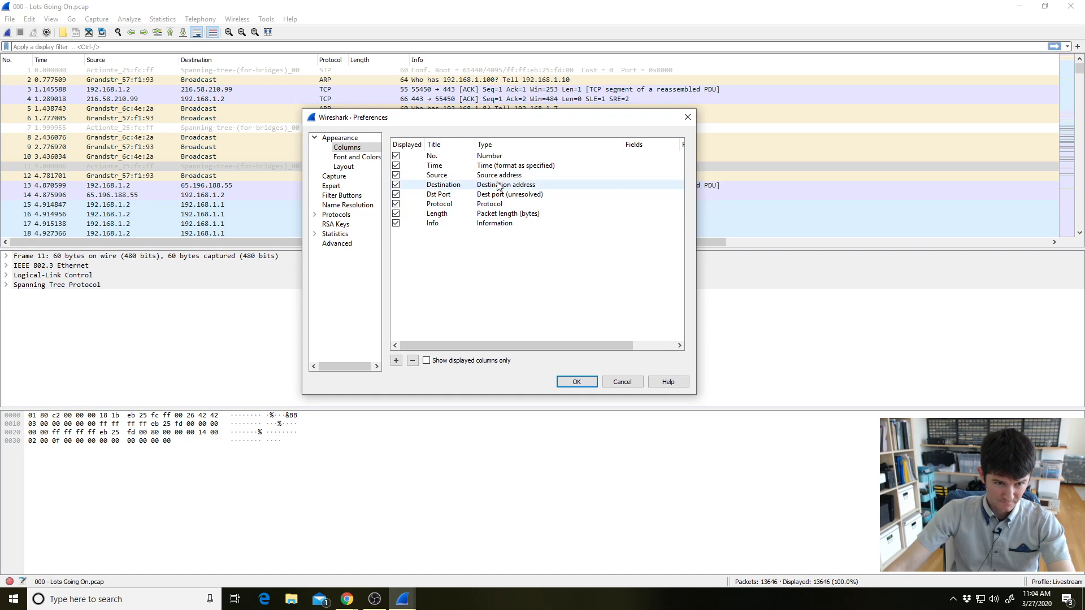
Add another column titled "Src Port" to the packet list's column preferences
left_click(396, 361)
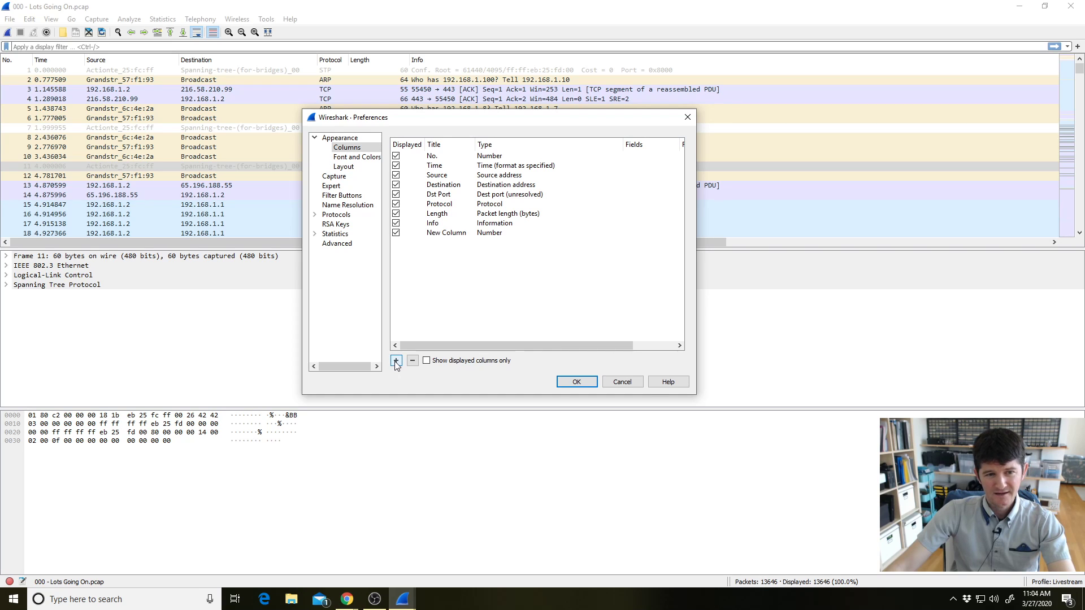
double_click(447, 234)
type("Src")
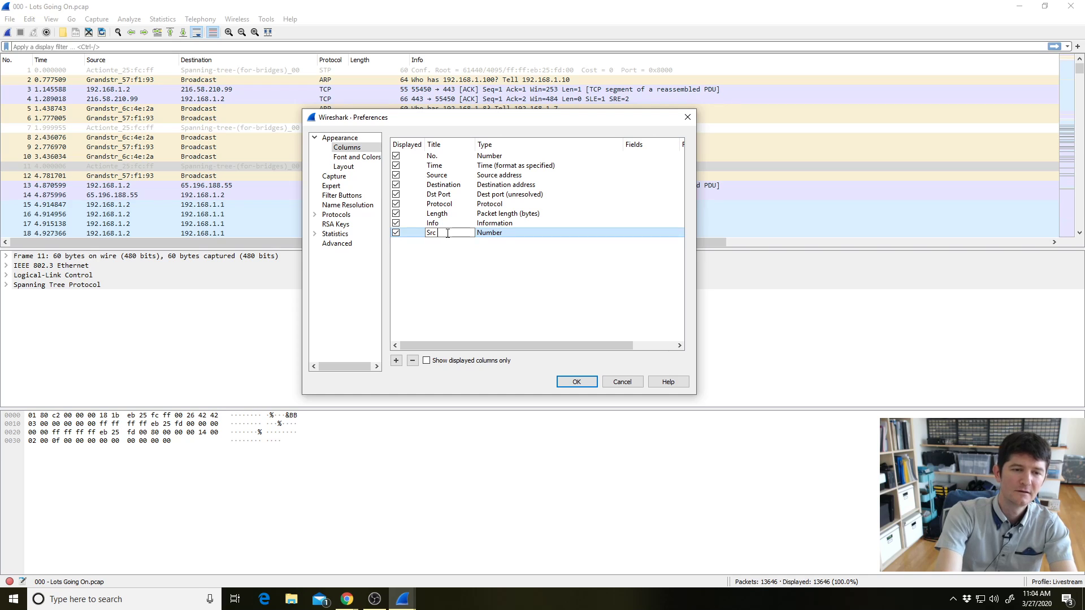
type(" Port")
key("Return")
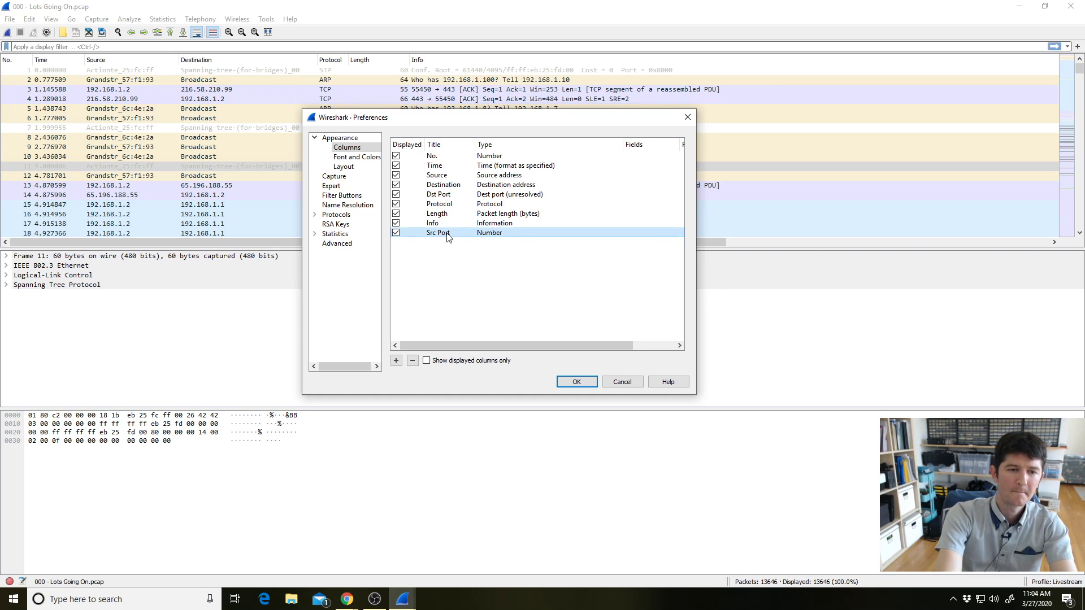
Set the Src Port column's type to "Src port (unresolved)" and place the column directly after Source
double_click(490, 234)
left_click(520, 233)
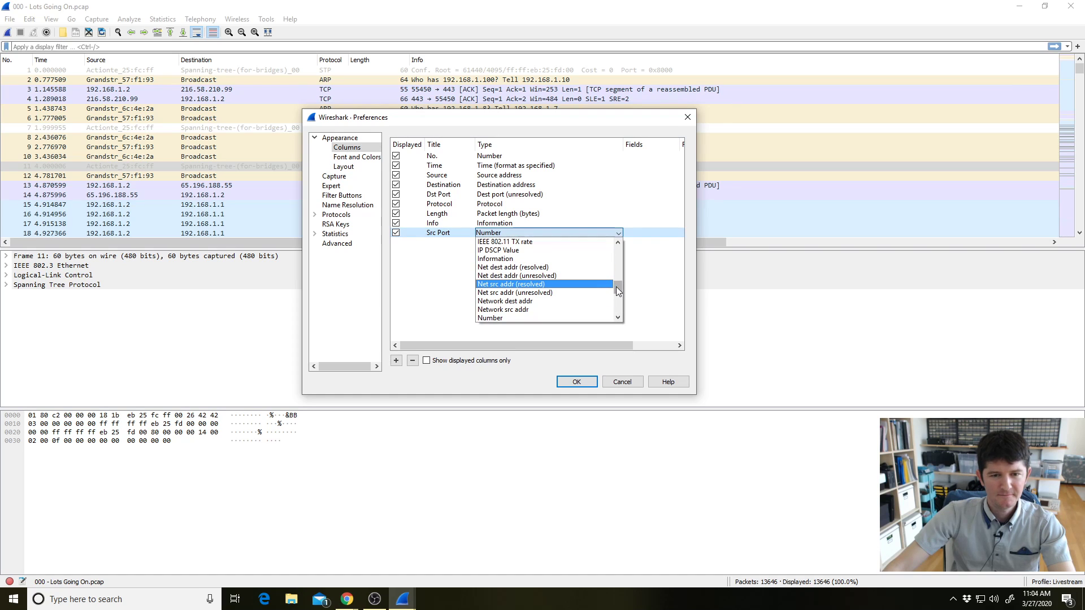
left_click_drag(616, 287, 619, 300)
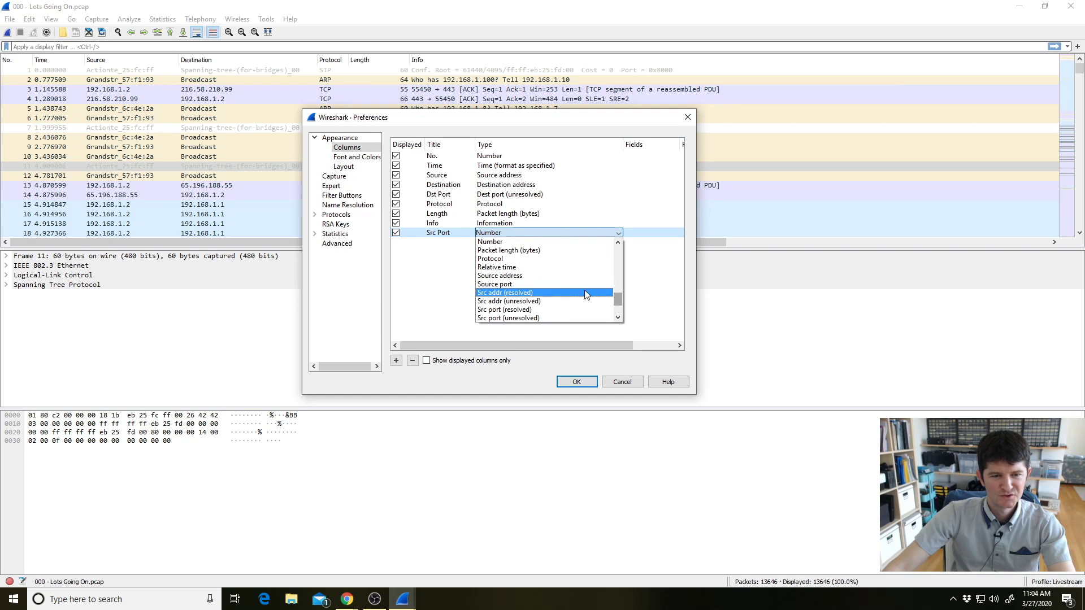
left_click(559, 317)
left_click_drag(451, 239, 452, 181)
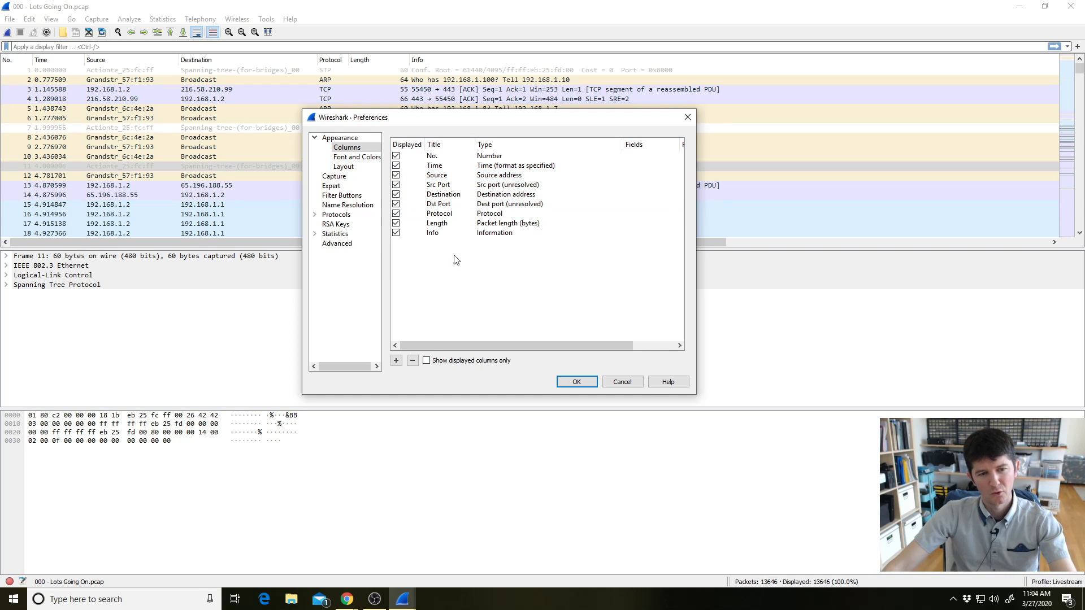
Add a third new column titled "Del Time" to the column preferences
left_click(396, 361)
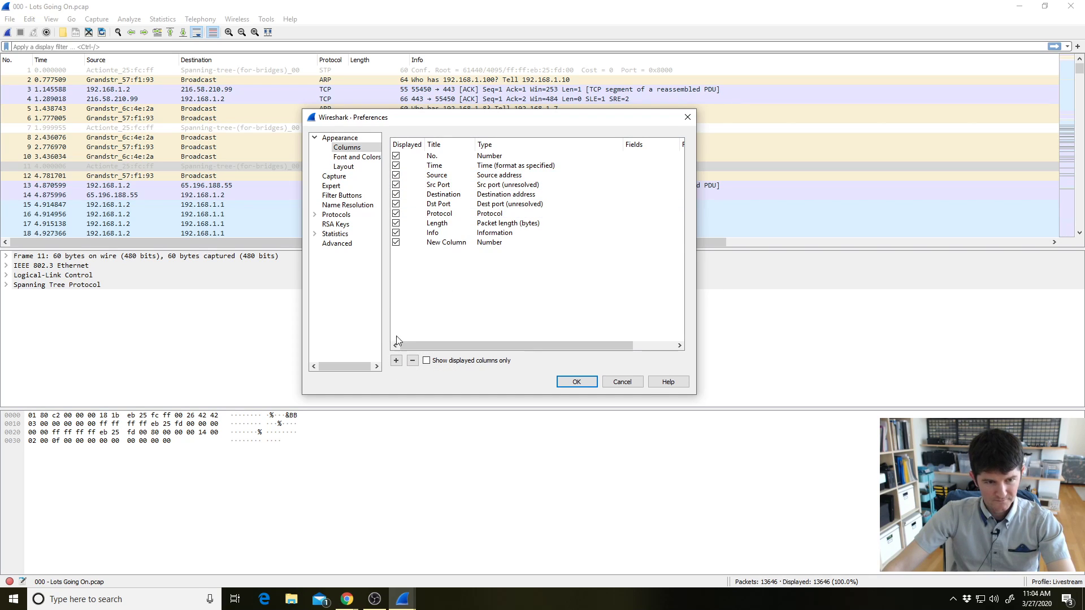
double_click(434, 243)
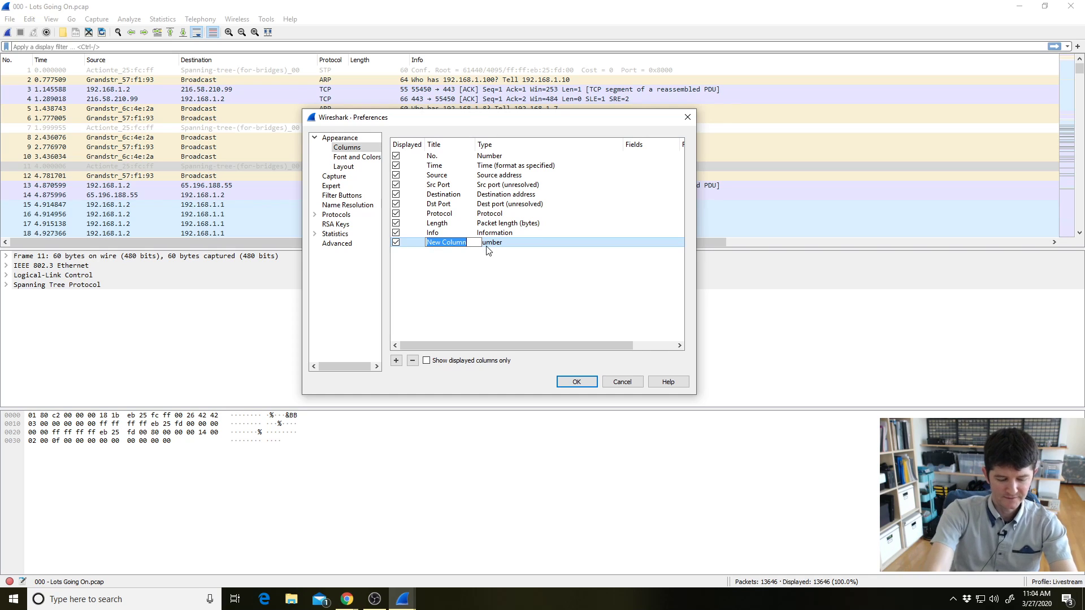
type("DelT")
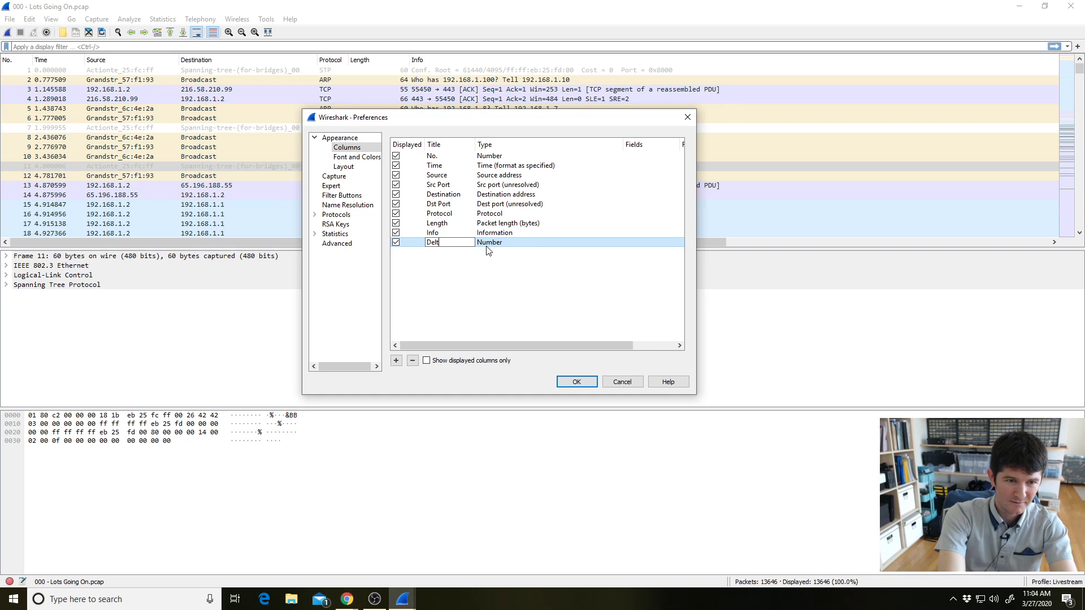
key("BackSpace")
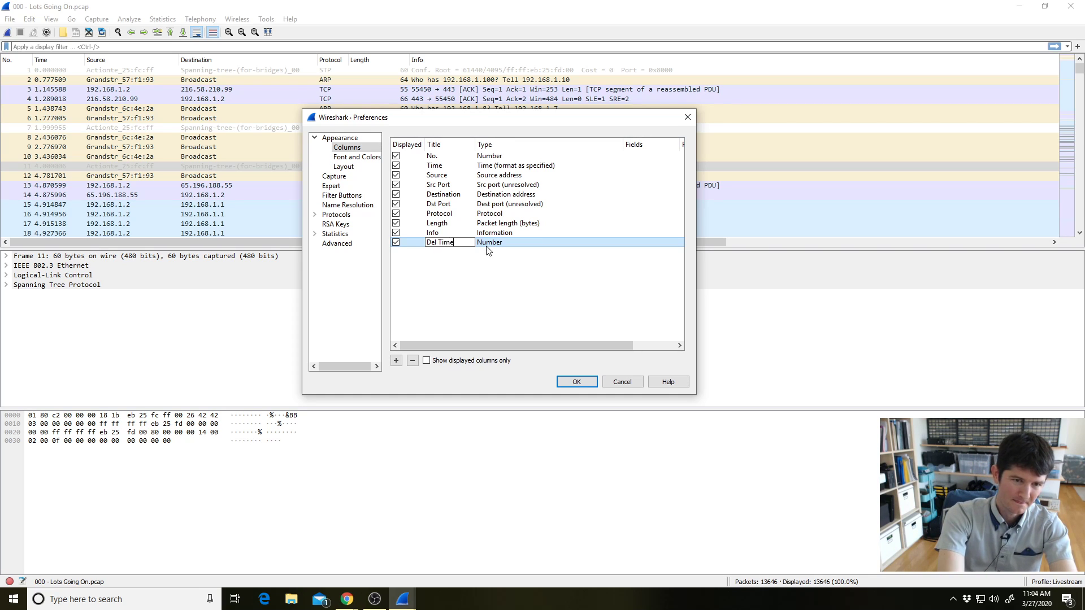
key("Return")
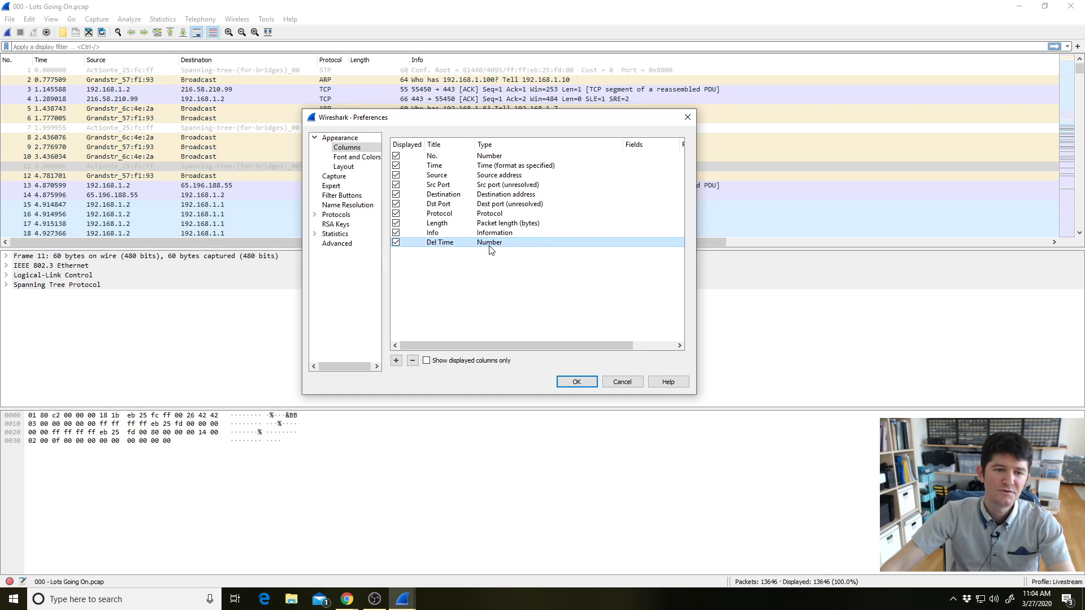
Set the Del Time column's type to "Delta time", try to place it after Time, and apply the column preferences
double_click(490, 245)
left_click(491, 245)
left_click_drag(618, 296, 615, 271)
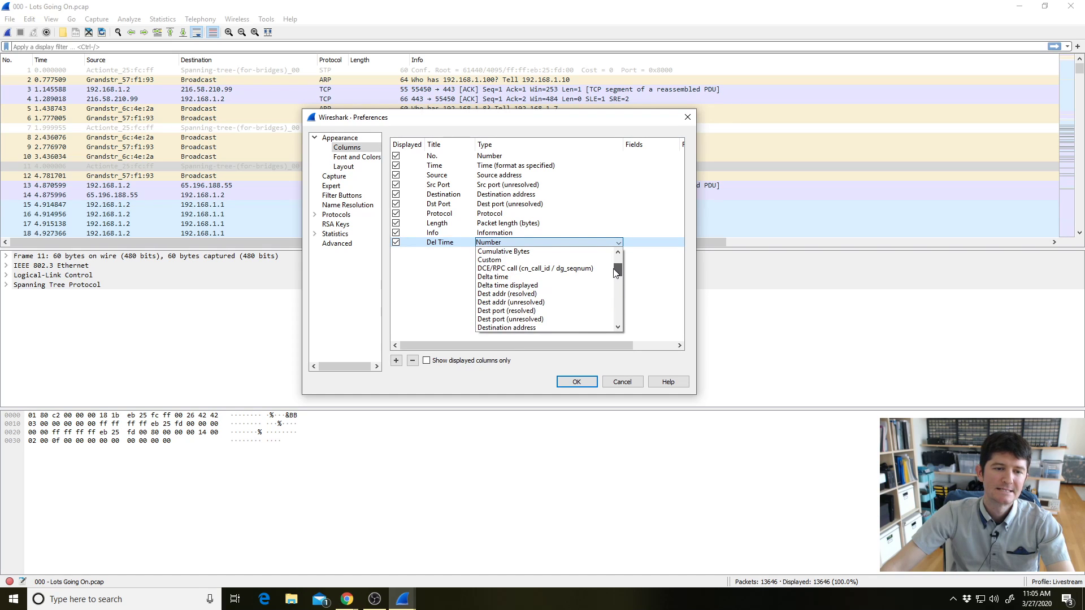
left_click(526, 276)
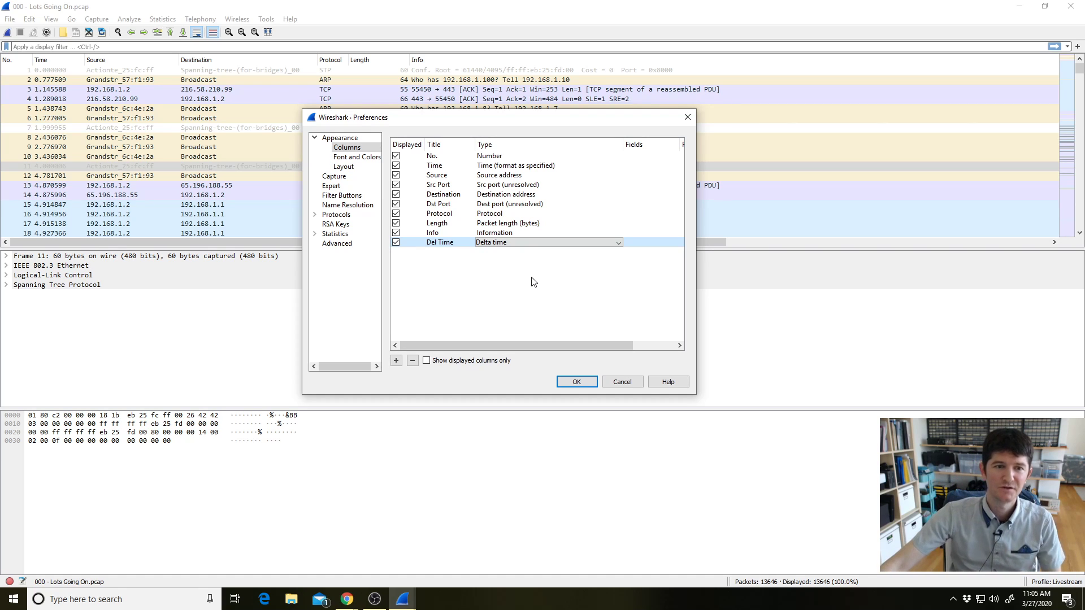
left_click_drag(443, 243, 449, 166)
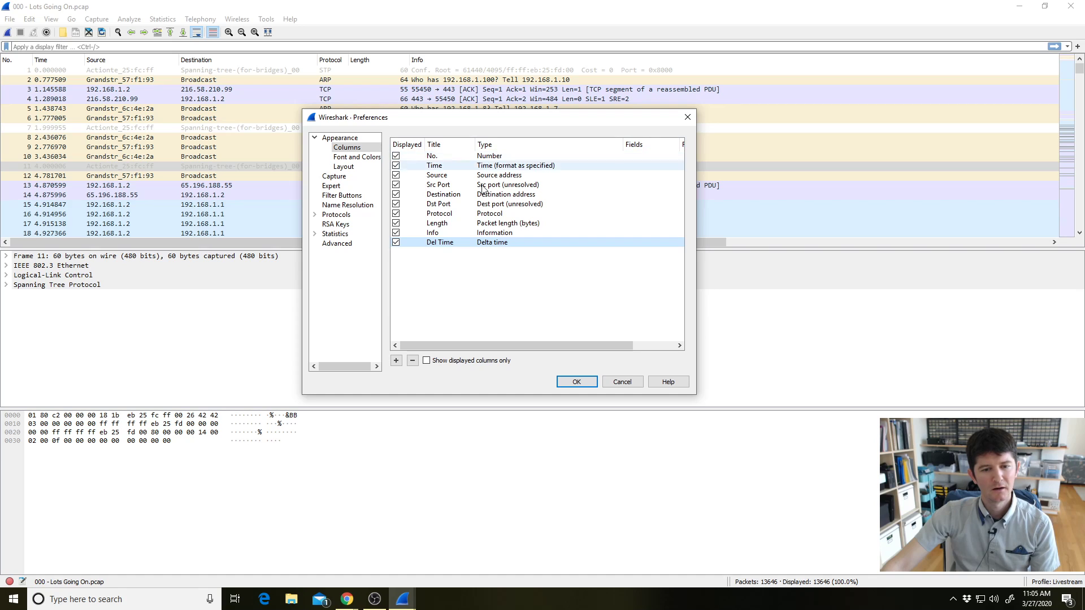
left_click(578, 382)
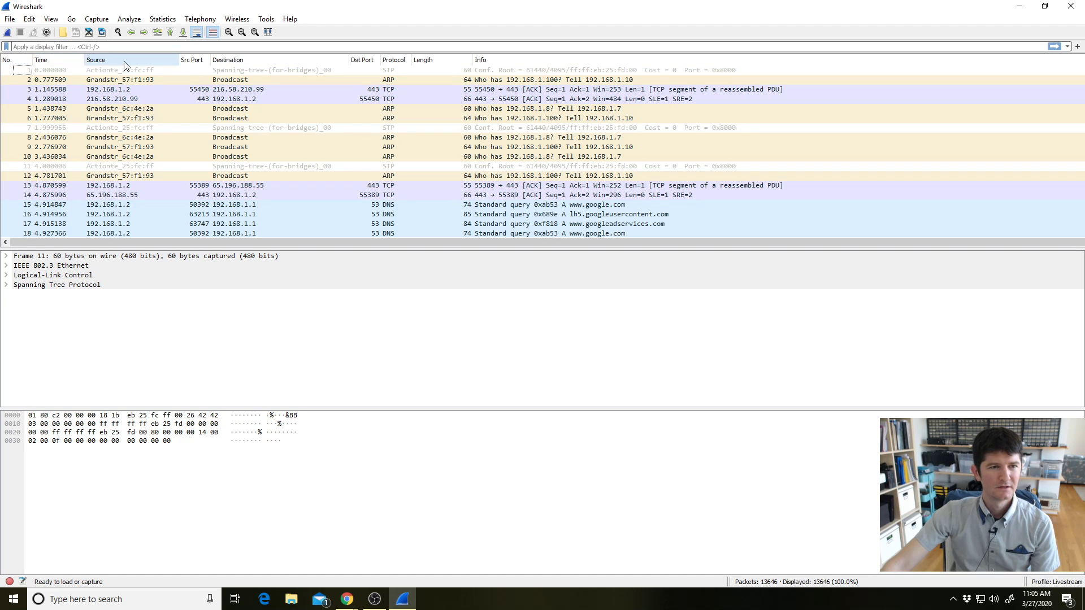
Reopen the column preferences, move the Del Time column directly after Time, and apply the new order
left_click_drag(446, 244, 357, 249)
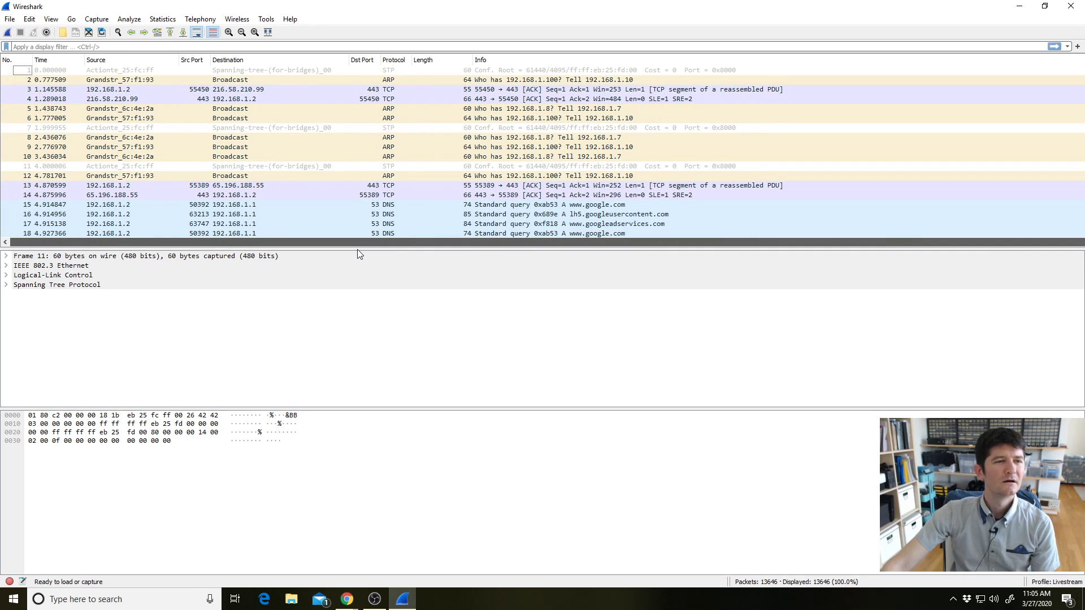
left_click(336, 60)
right_click(336, 61)
left_click(427, 111)
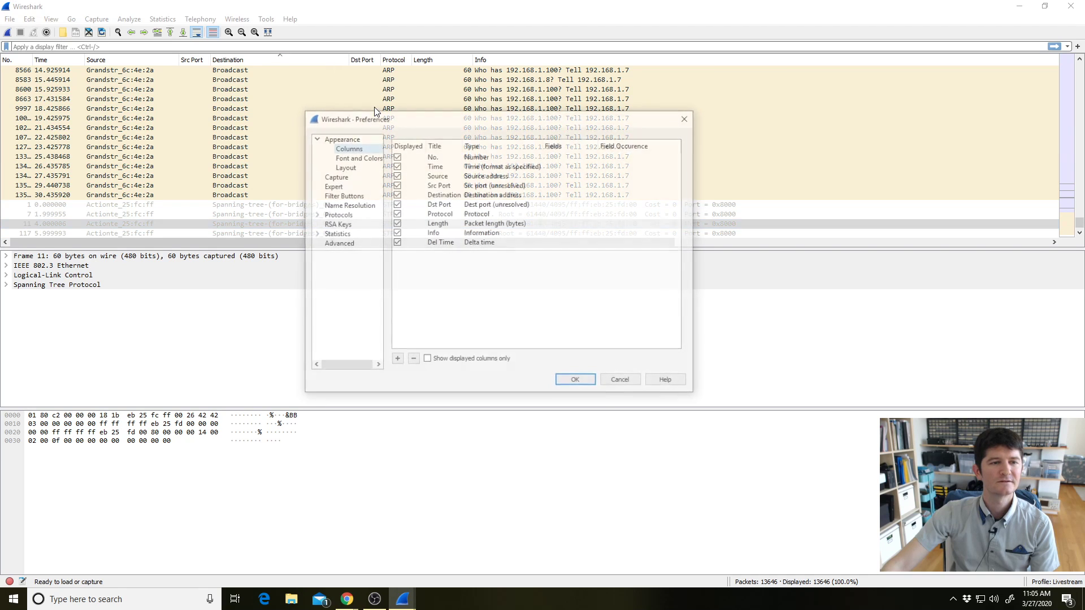
left_click(436, 243)
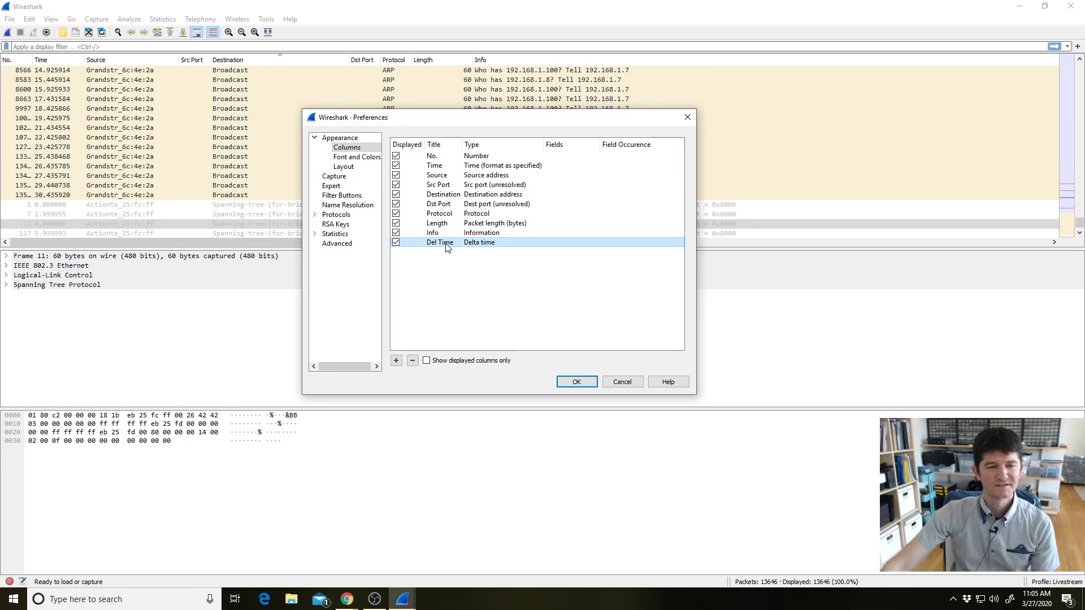
left_click_drag(444, 242, 444, 175)
left_click(572, 383)
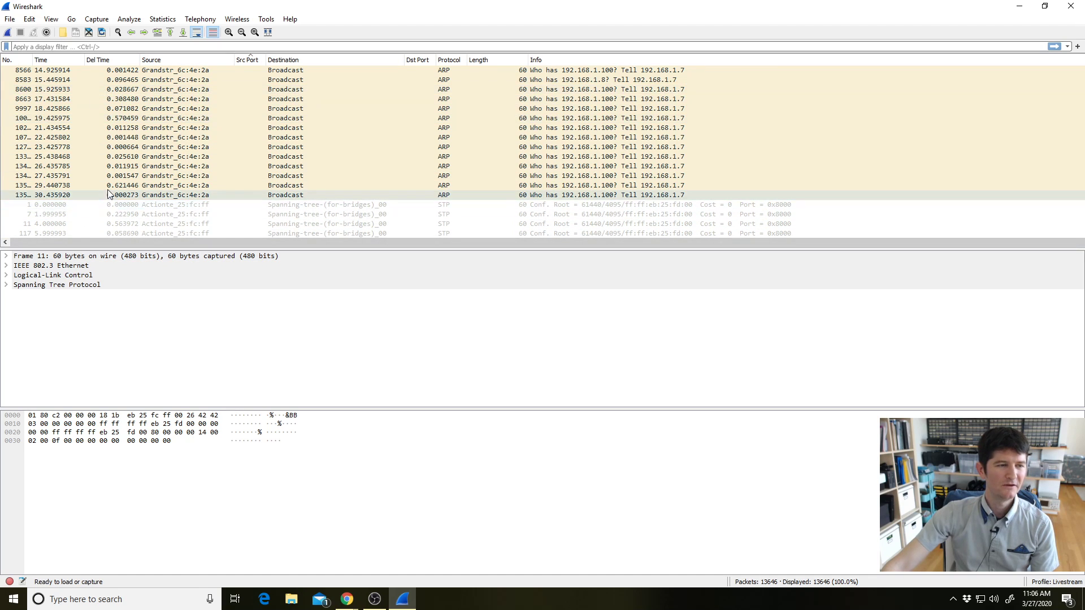
Browse up to the start of the packet list to examine the Del Time, Src Port and Dst Port columns
scroll(799, 145, "up", 4)
scroll(156, 101, "up", 10)
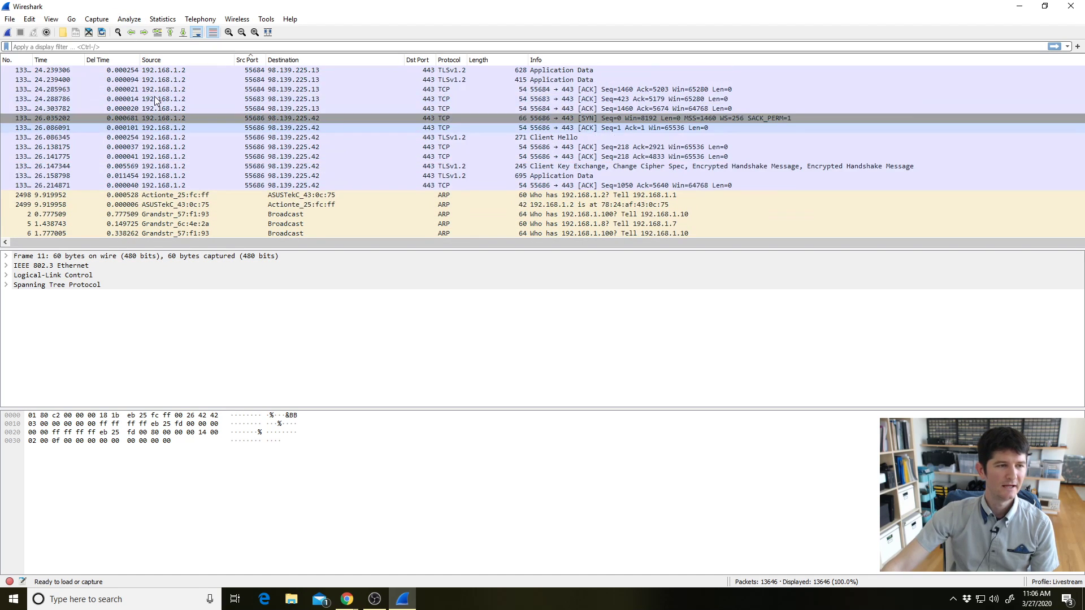
scroll(156, 101, "up", 10)
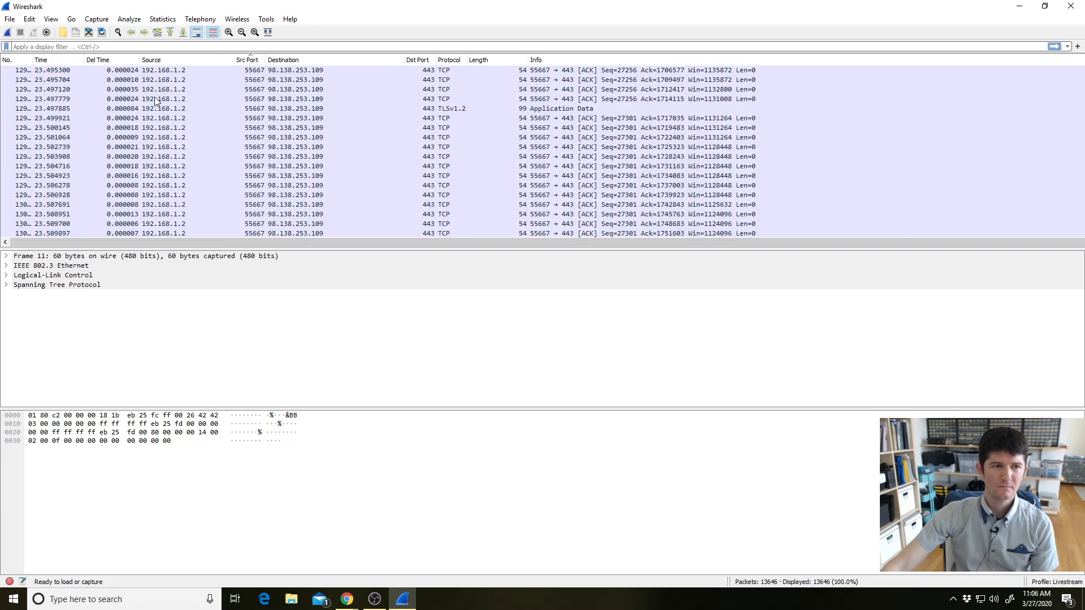
left_click_drag(987, 12, 300, 2)
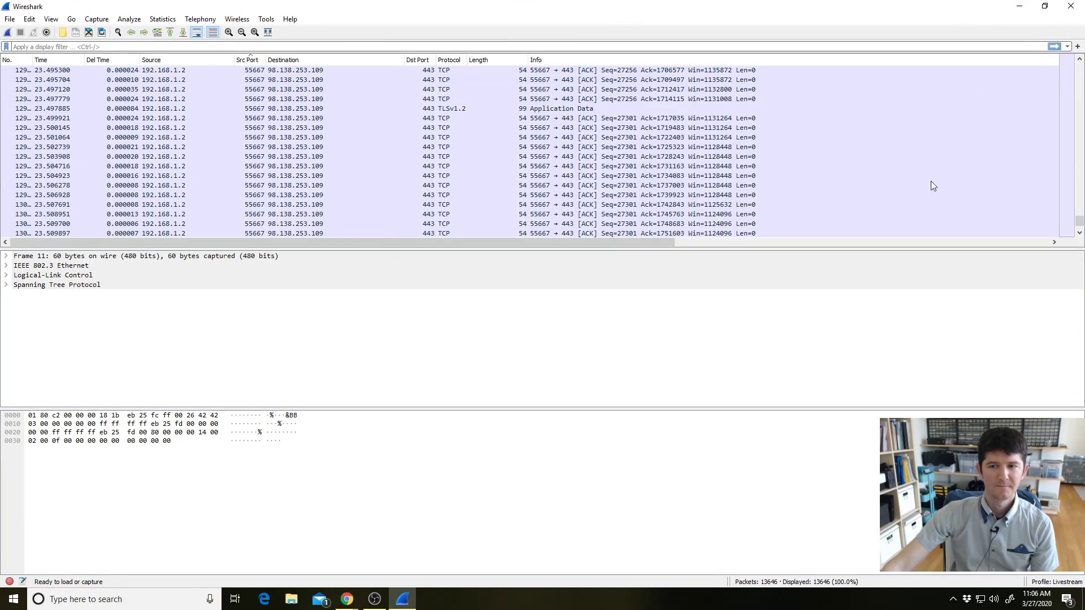
left_click_drag(1079, 223, 1071, 56)
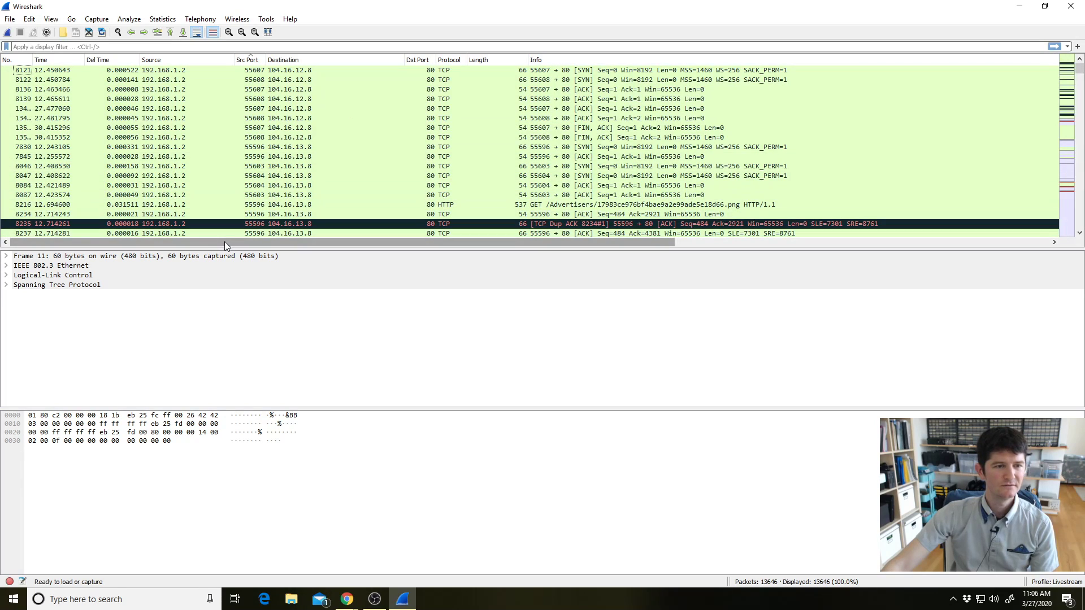
Sort the packet list by packet number, demonstrate sorting by Destination, and return to ascending packet-number order
mouse_move(121, 64)
left_mouse_down()
mouse_move(445, 59)
mouse_move(22, 61)
mouse_move(100, 60)
left_mouse_up()
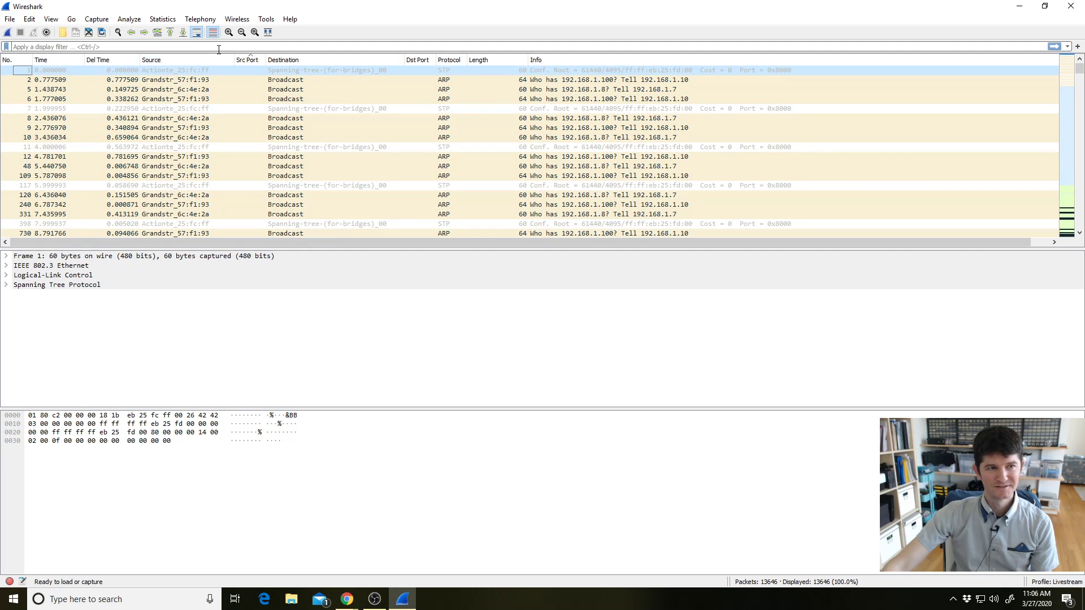
left_click(20, 61)
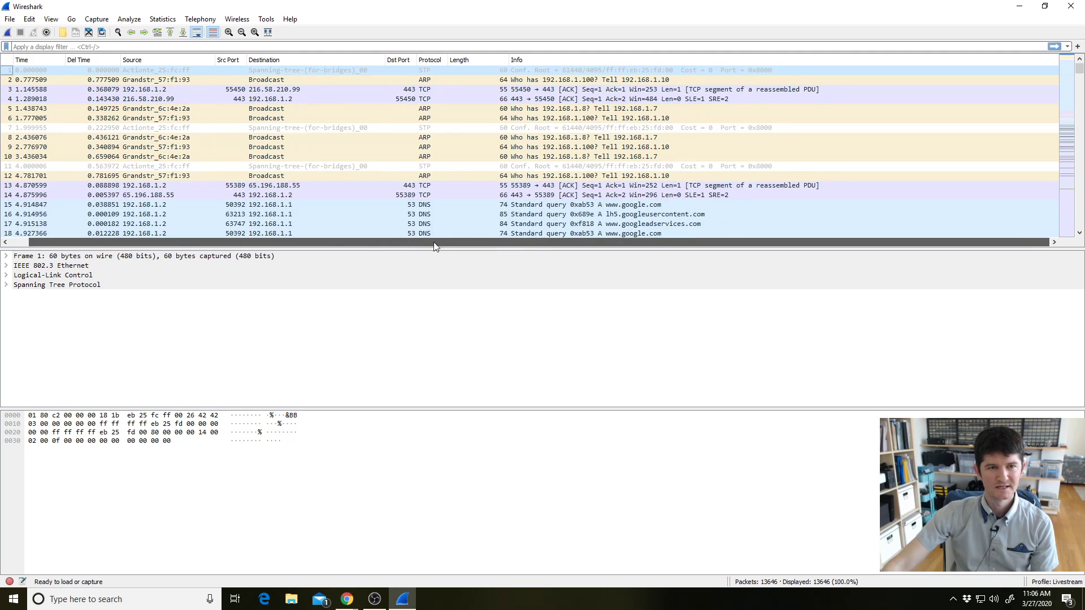
left_click(317, 58)
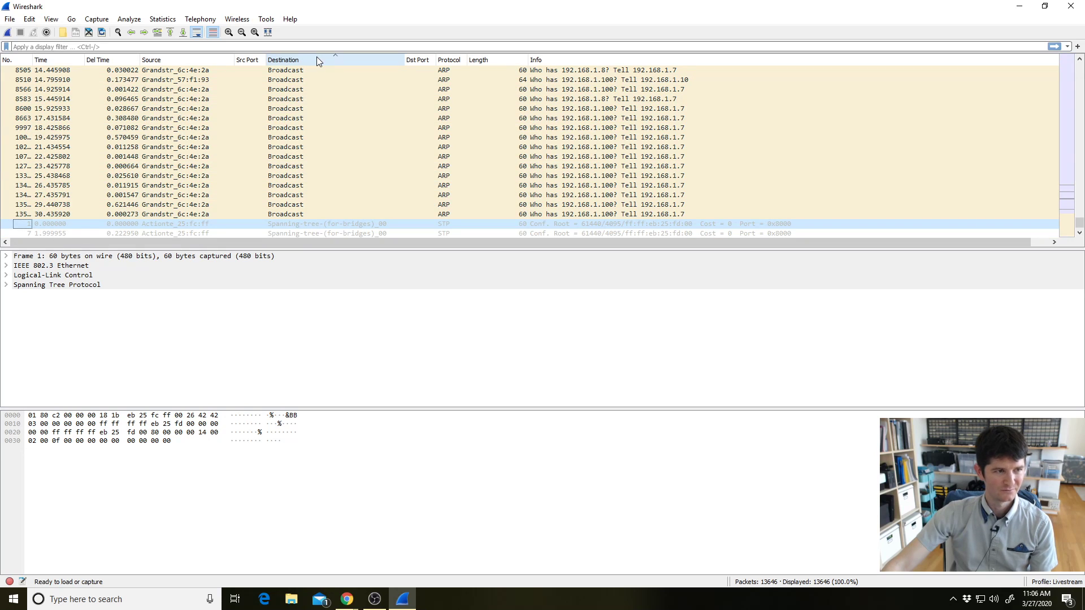
left_click(19, 59)
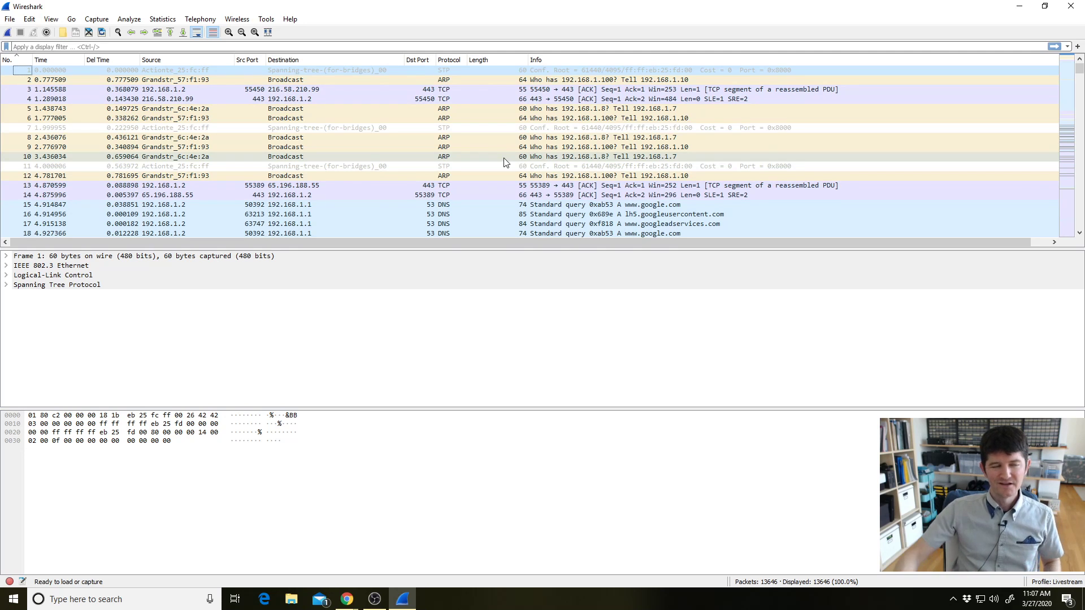
Try filtering the packet list with the suggested expression ip.addr == 192.0.2.1, and clear the filter
left_click(9, 20)
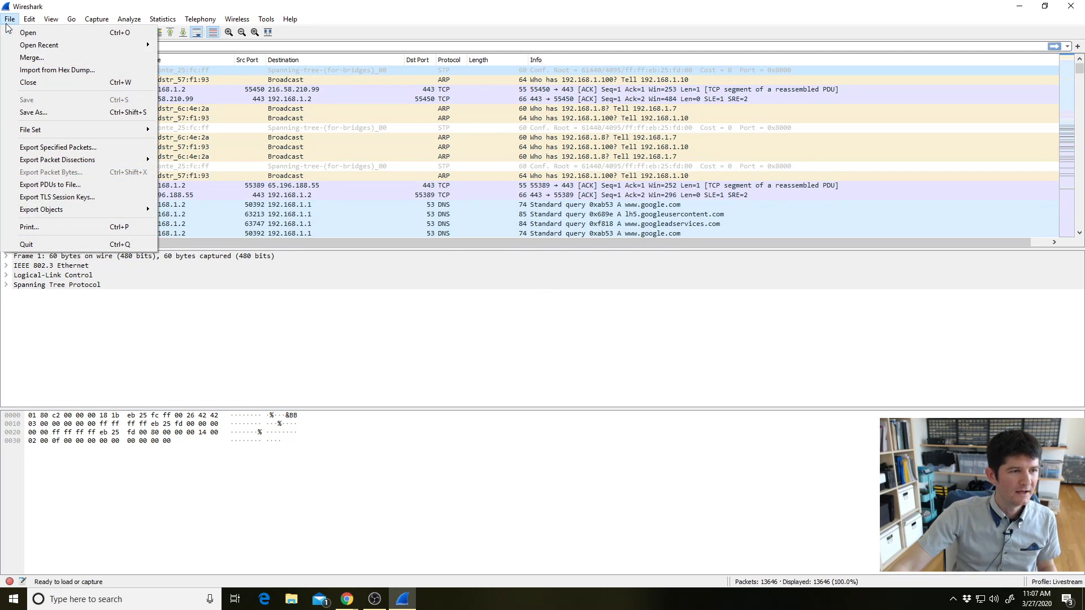
left_click(163, 48)
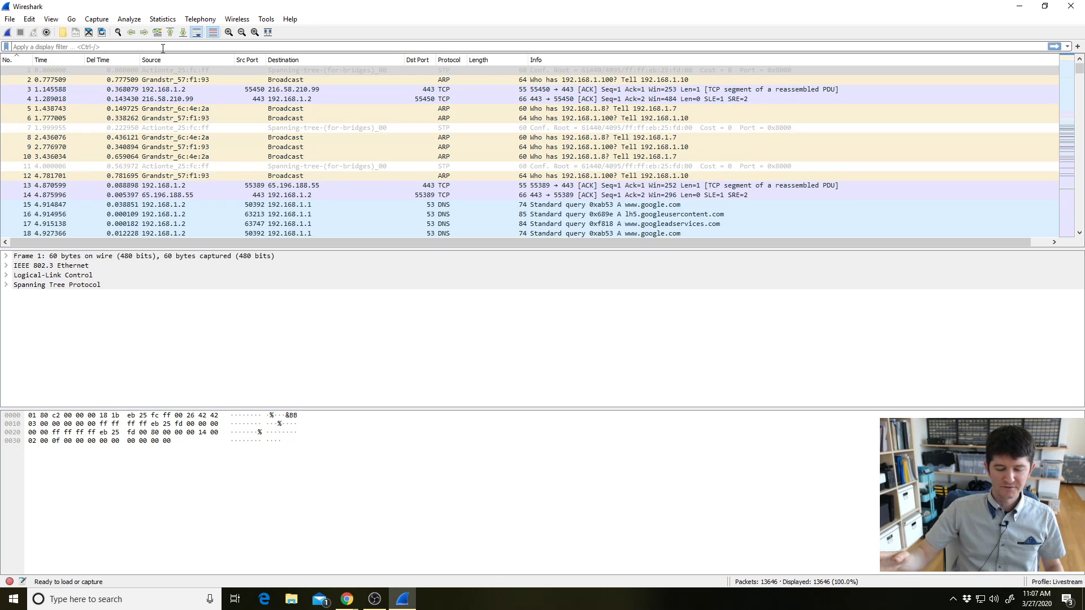
left_click(162, 48)
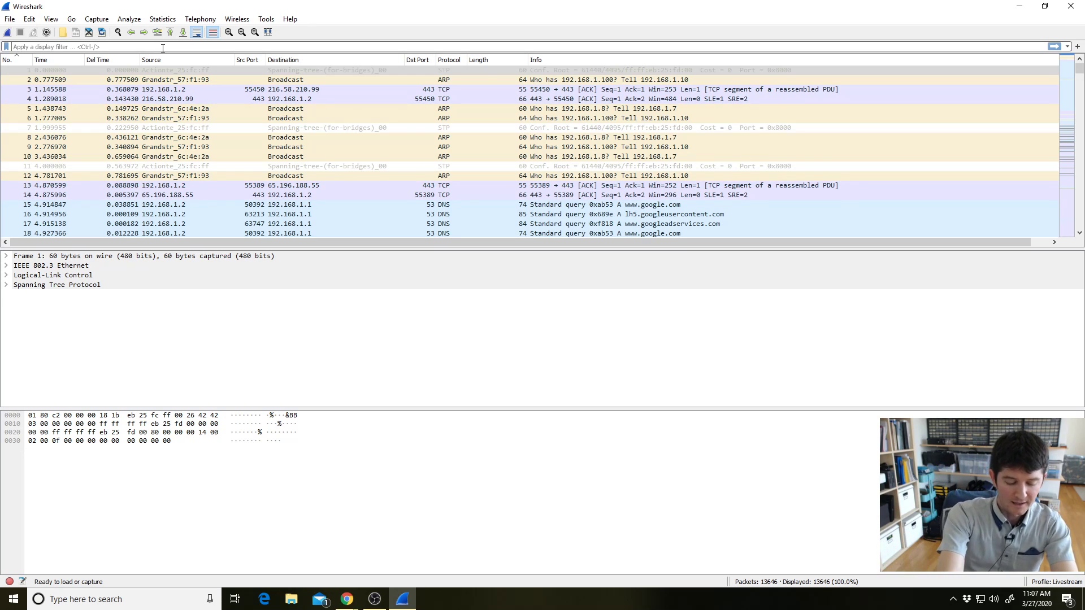
type("ip.a")
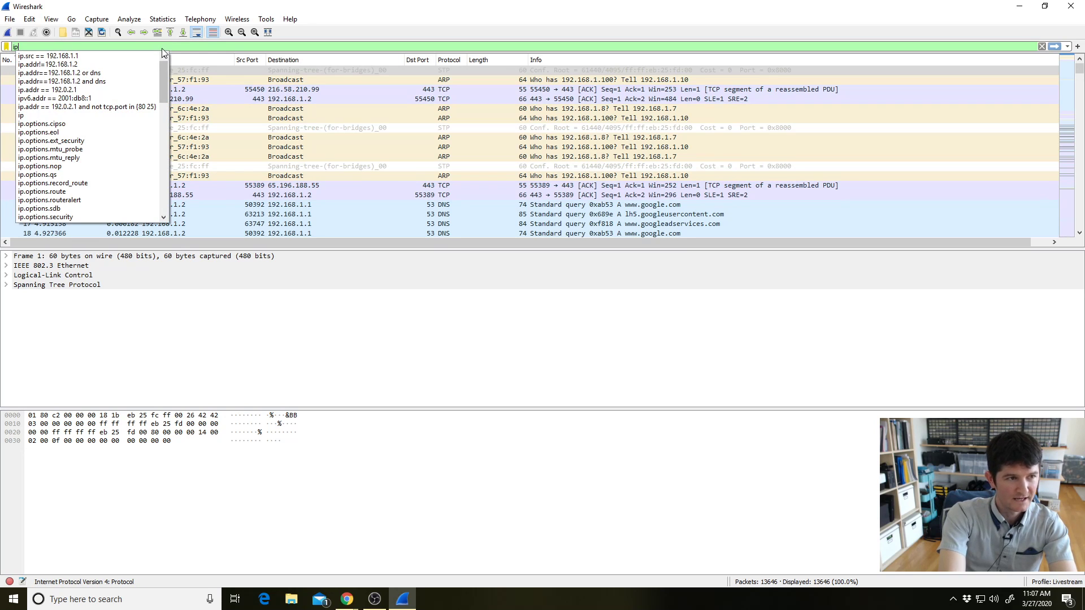
key("Down")
key("Down")
key("Down")
key("Down")
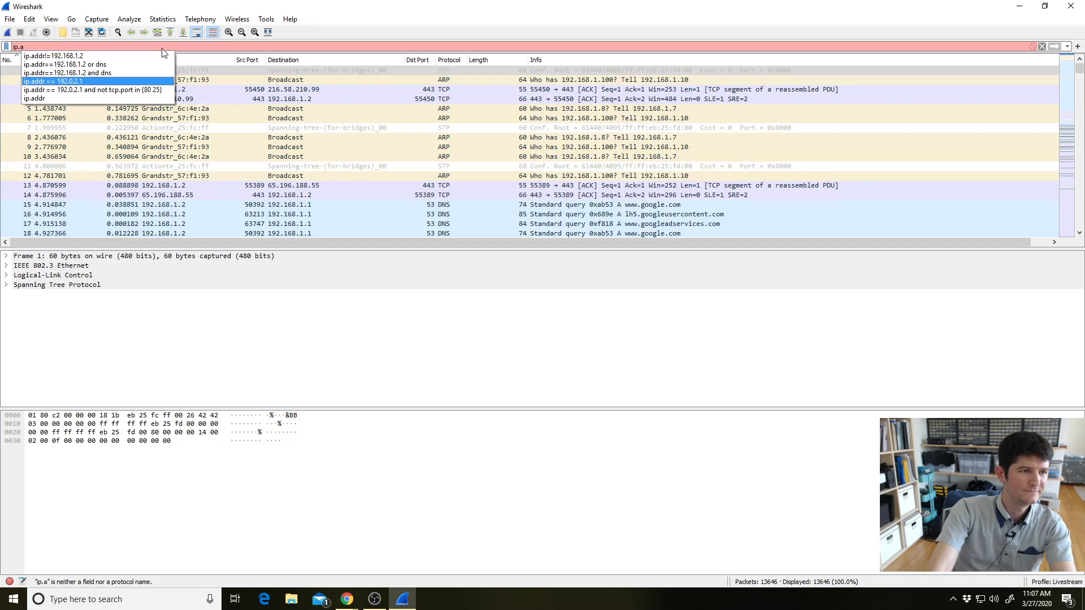
key("Return")
key("Return")
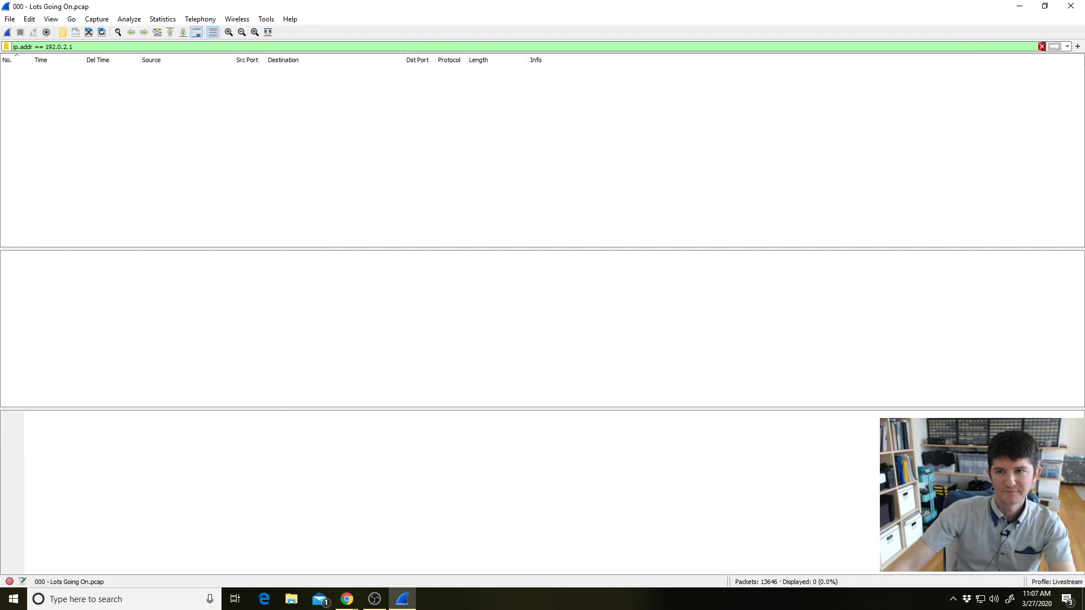
left_click(1041, 46)
Apply the recently used display filter not ip.addr==192.168.1.2 to the packet list
left_click(1067, 47)
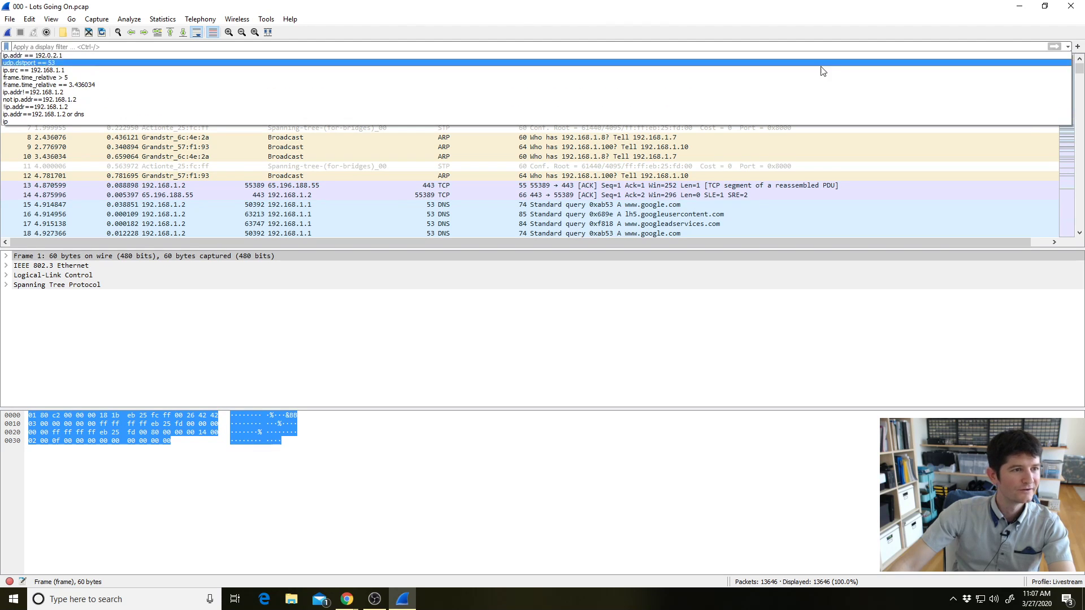
left_click(774, 99)
key("Return")
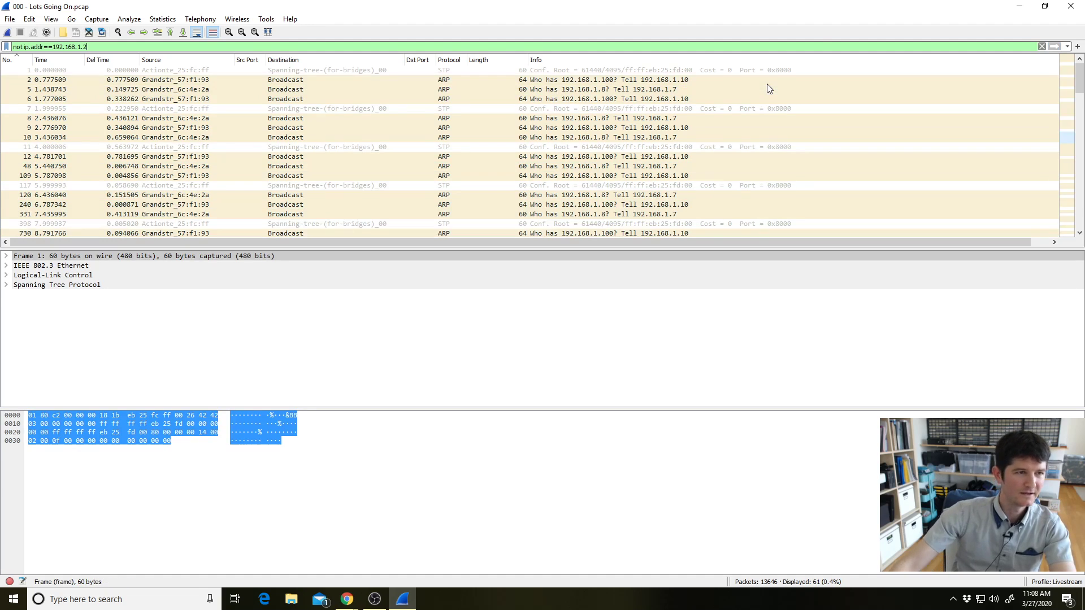
Examine the Export Specified Packets options for the displayed packets, and close them without exporting
left_click(10, 18)
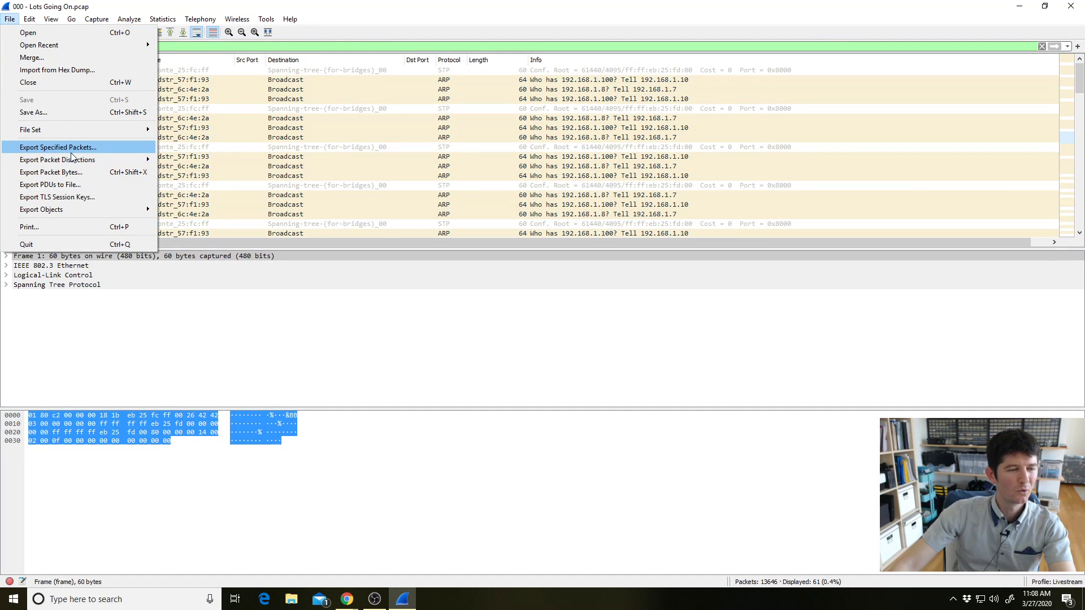
left_click(97, 148)
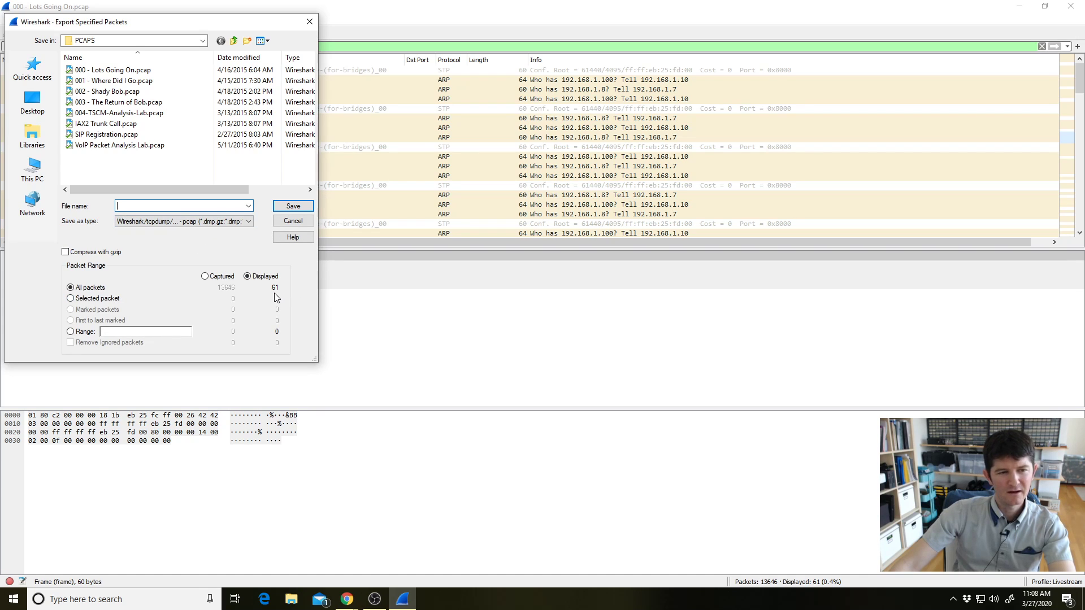
left_click(294, 221)
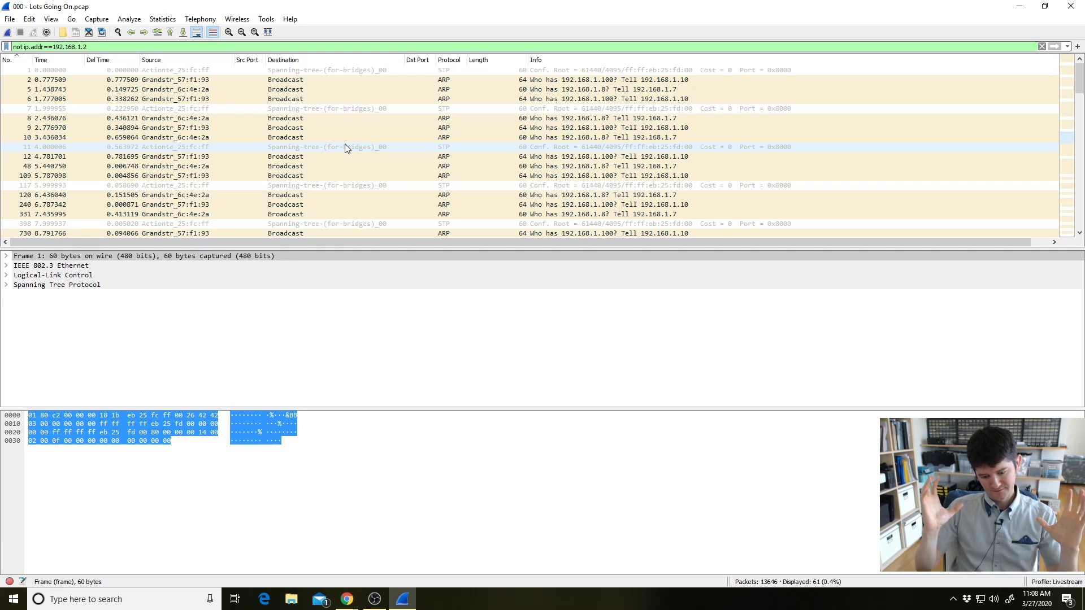
left_click(10, 19)
left_click(58, 147)
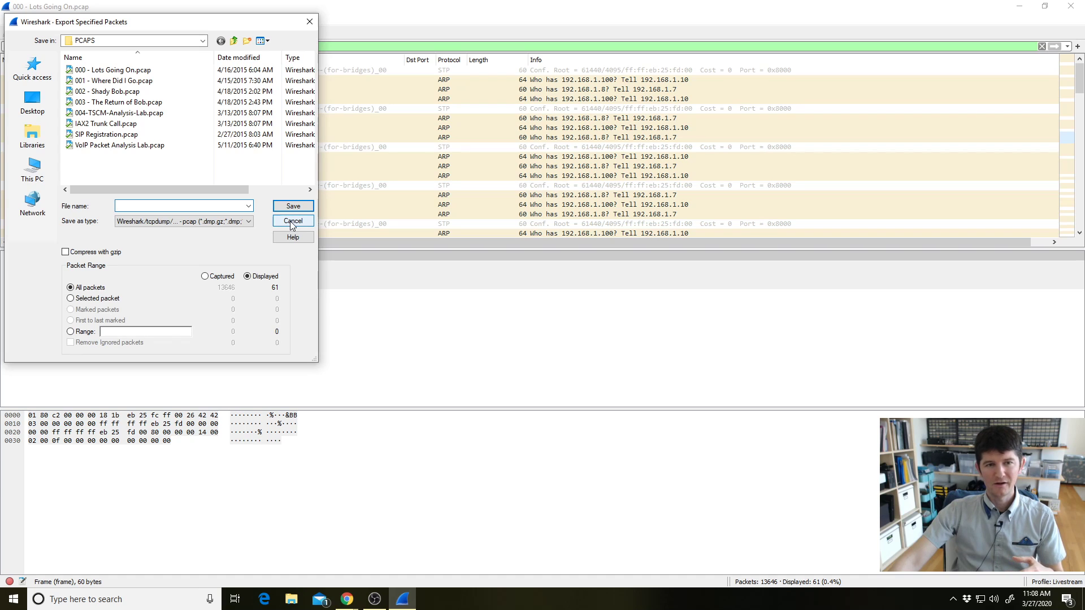
left_click(289, 222)
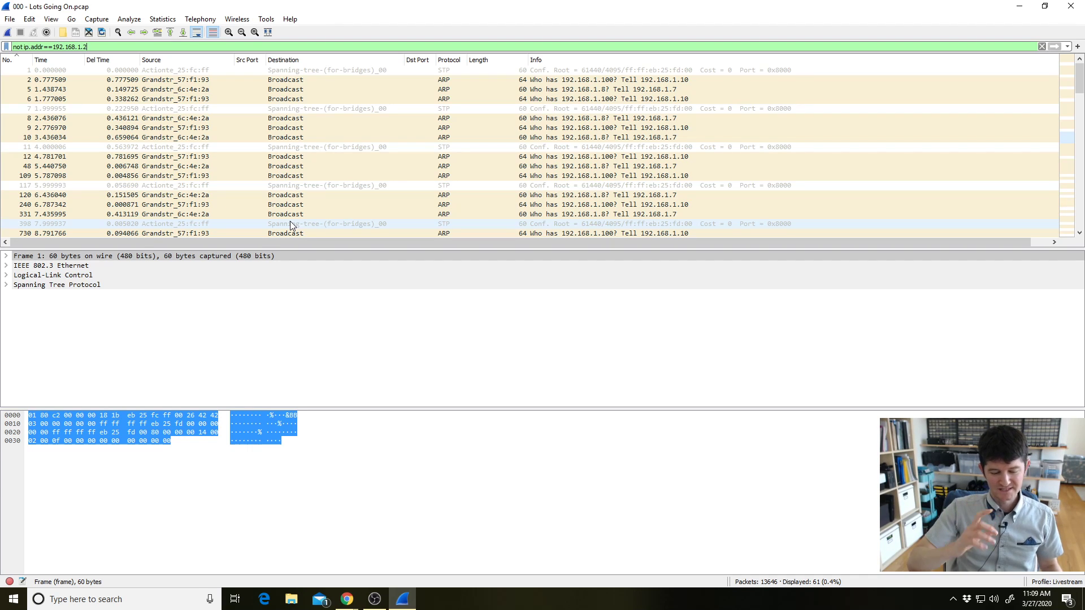
Try adding the logical operators "or and" to the end of the display filter, and remove them
type("or and")
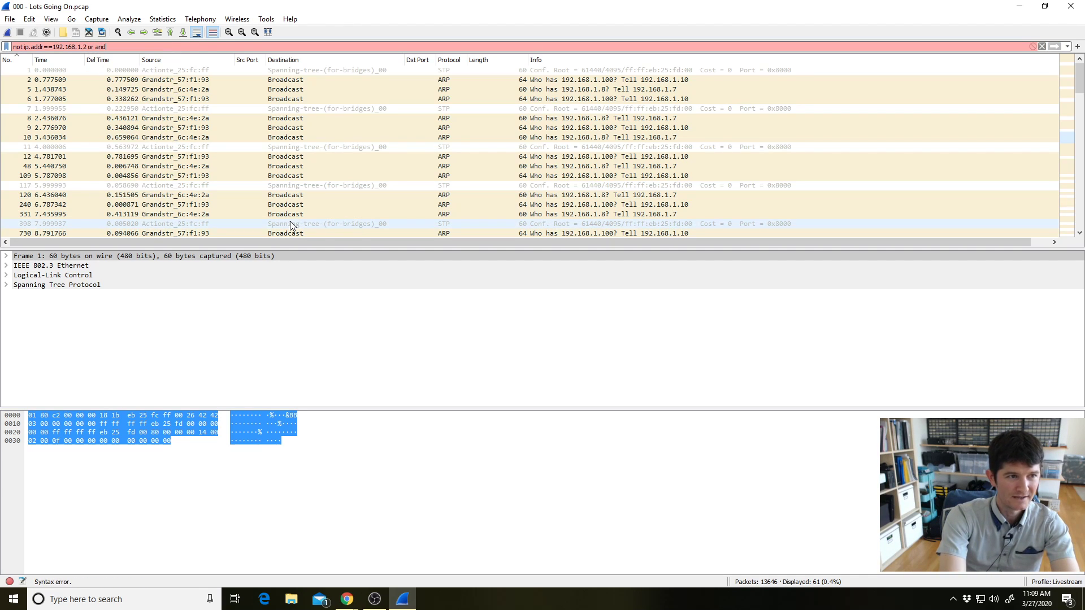
key("BackSpace")
key("BackSpace")
key("BackSpace")
key("BackSpace")
key("BackSpace")
key("BackSpace")
key("BackSpace")
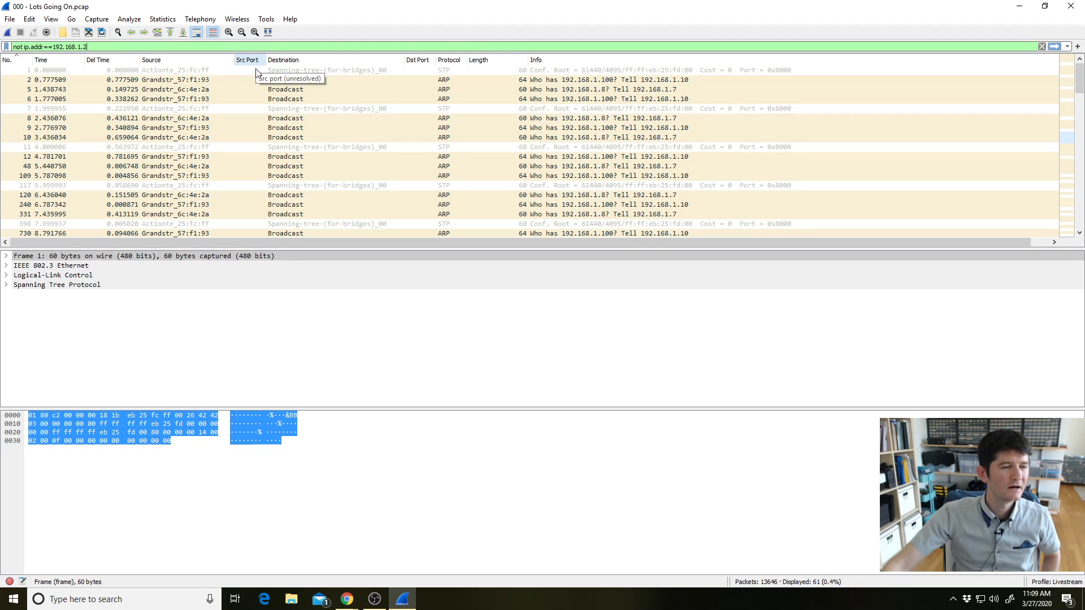
Examine the column options for Time and Del Time, keeping the packets sorted by ascending packet number
right_click(52, 59)
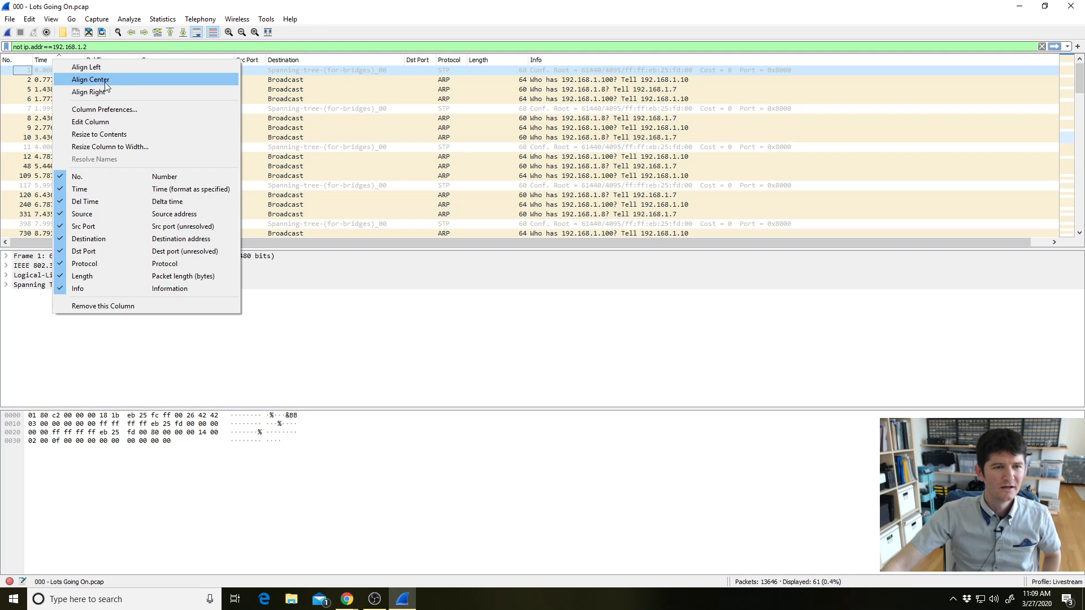
left_click(376, 62)
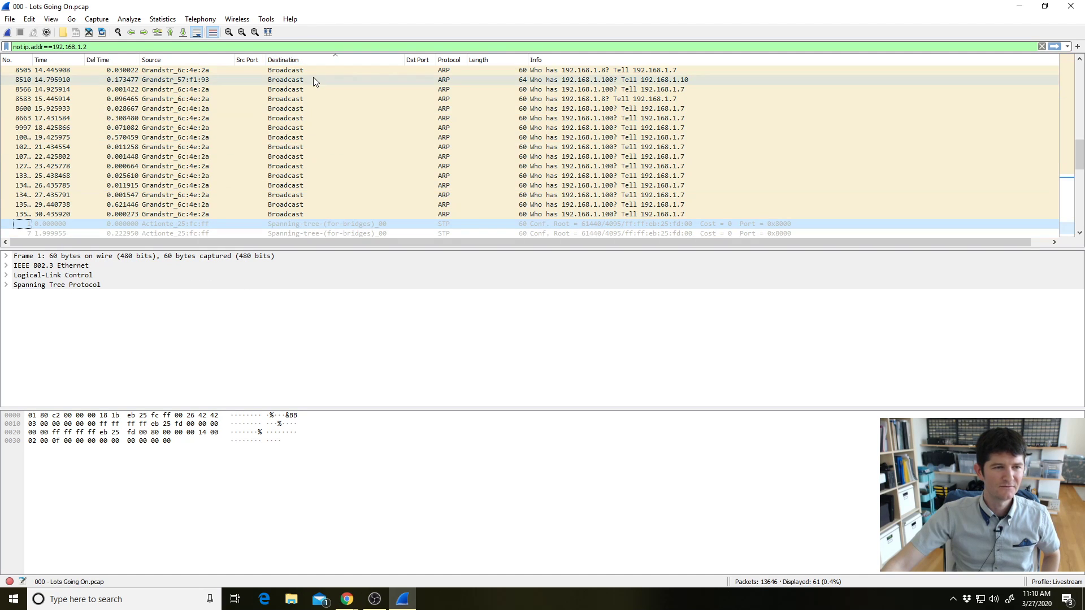
left_click(11, 59)
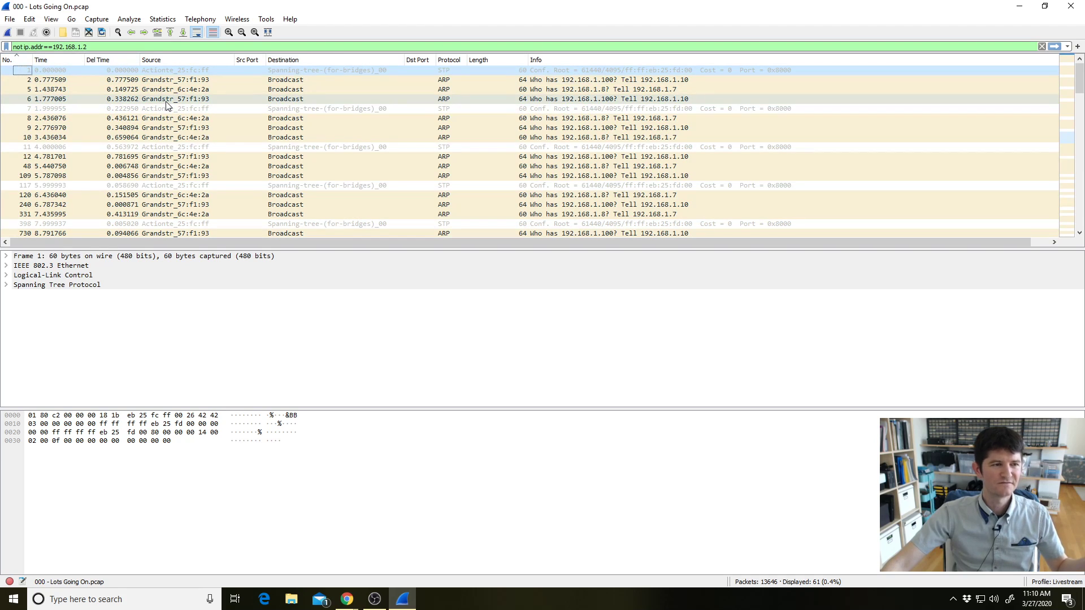
right_click(113, 58)
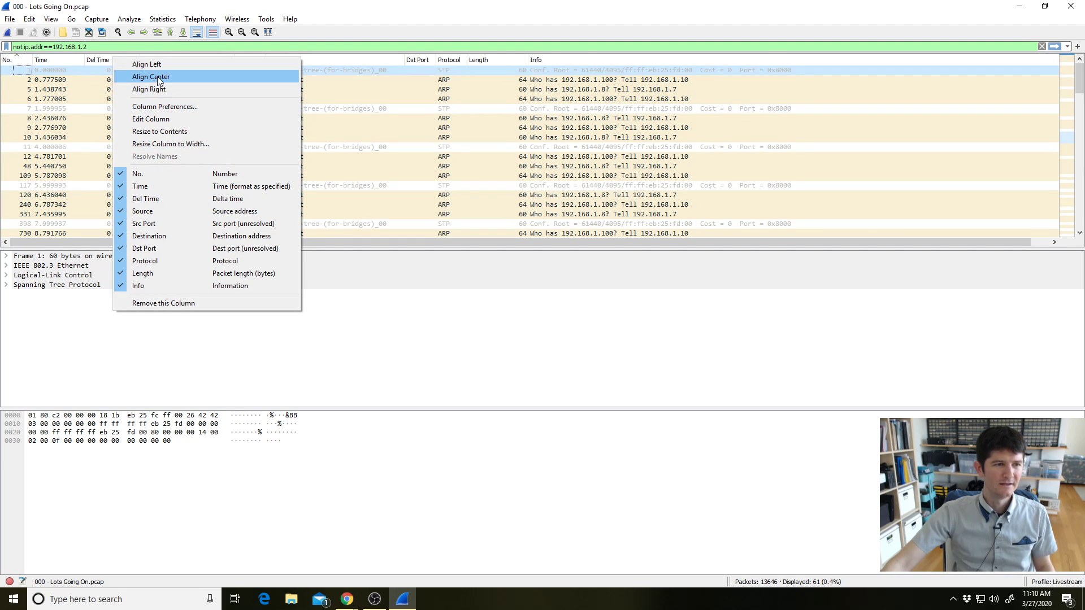
left_click(331, 82)
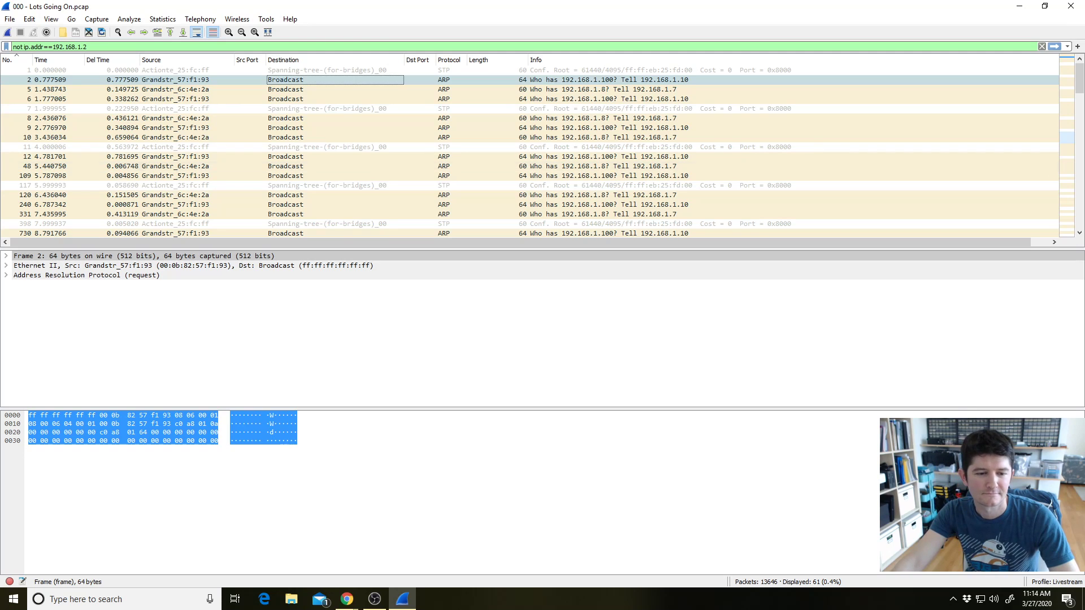
Switch to the Chrome window with the Live Stream: Wireshark Fundamentals page and open youtube.com in a new tab
mouse_move(346, 599)
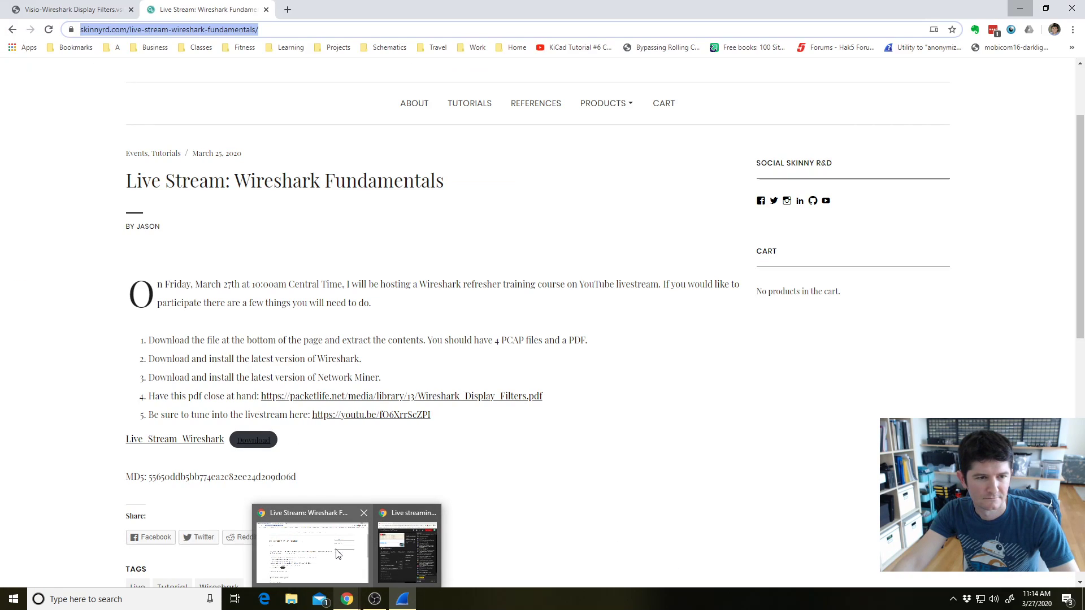
left_click(337, 554)
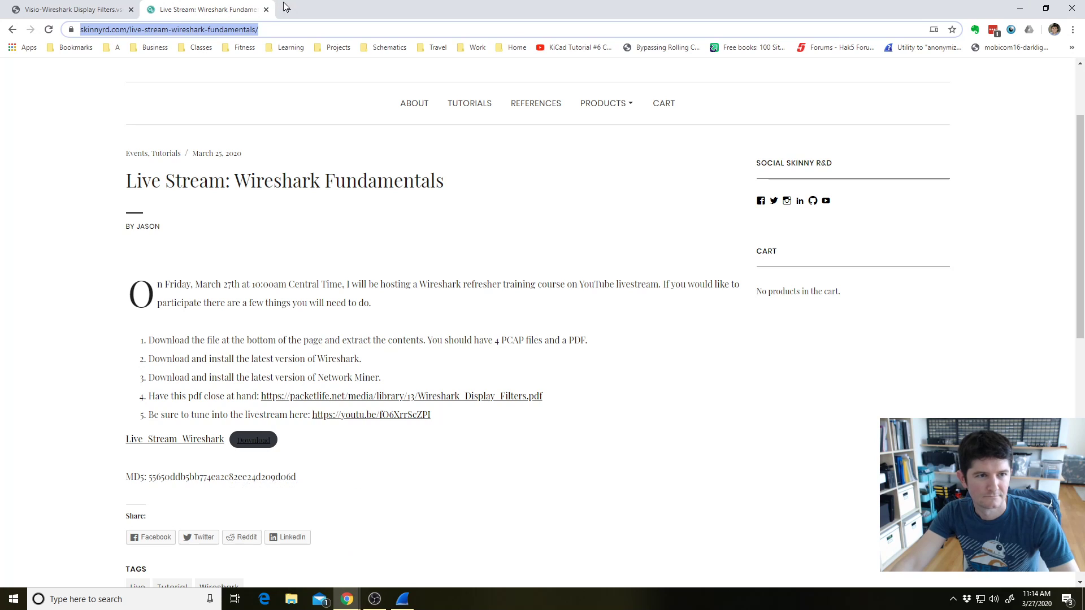
left_click(287, 9)
type("youtube.com")
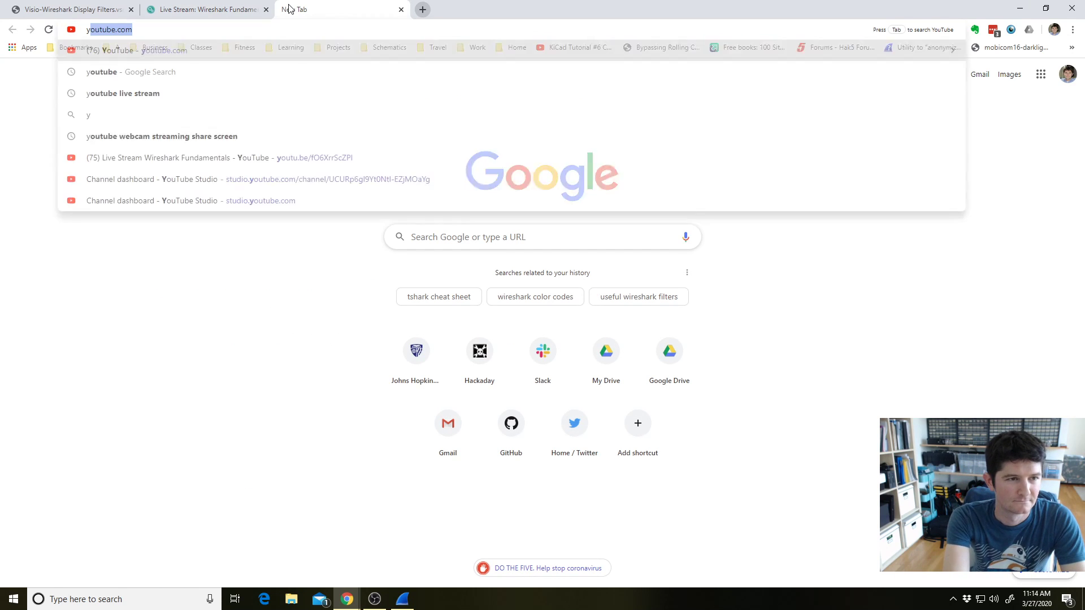
key("Return")
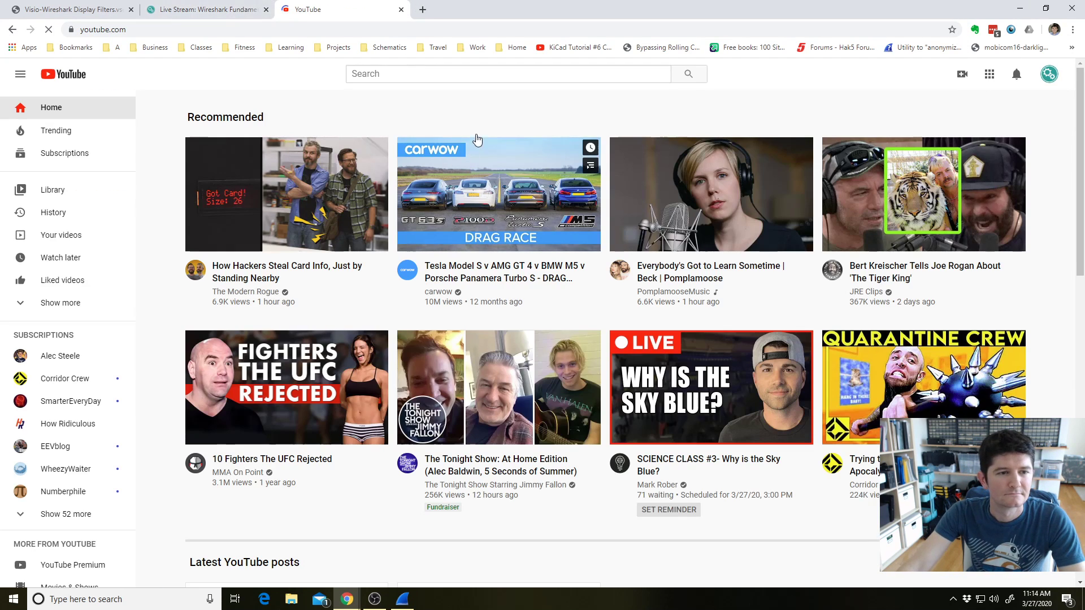
Open The Modern Rogue channel from the full list of subscriptions on YouTube
left_click(480, 76)
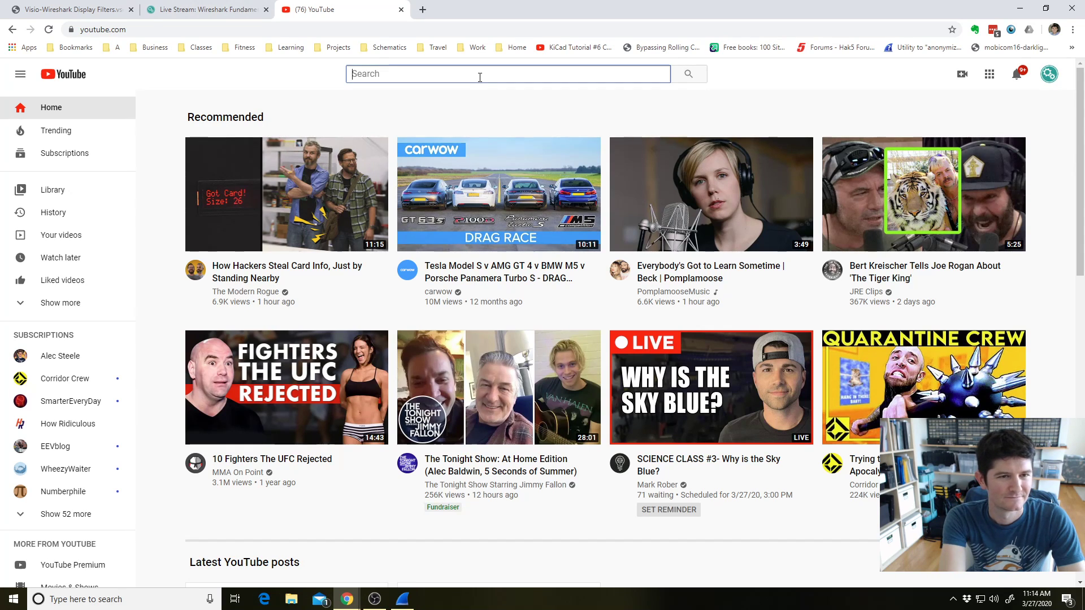
type("modern")
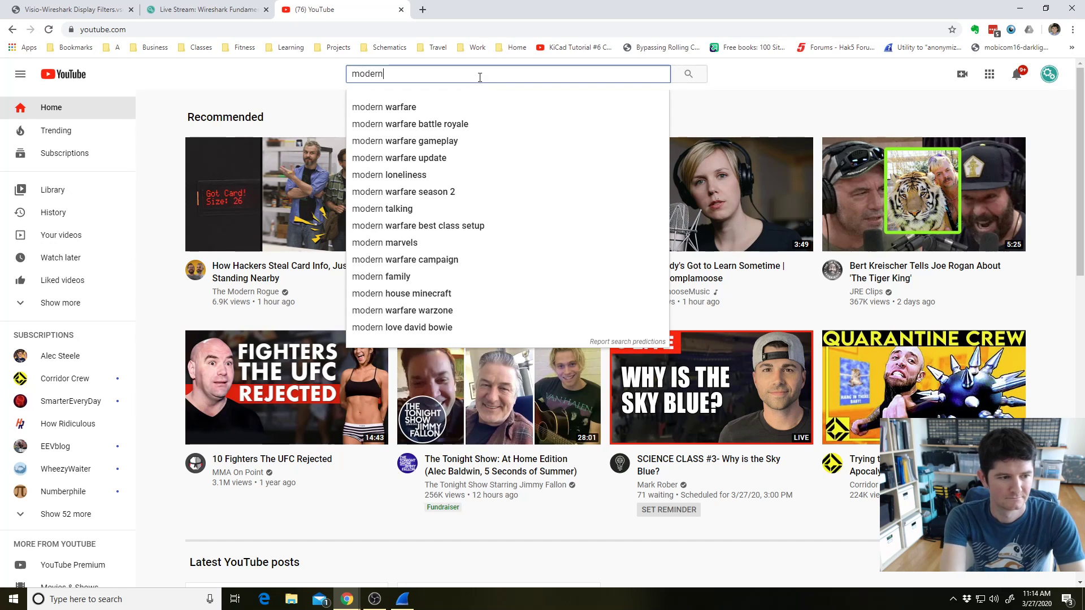
left_click(70, 515)
scroll(65, 471, "down", 2)
left_click(64, 427)
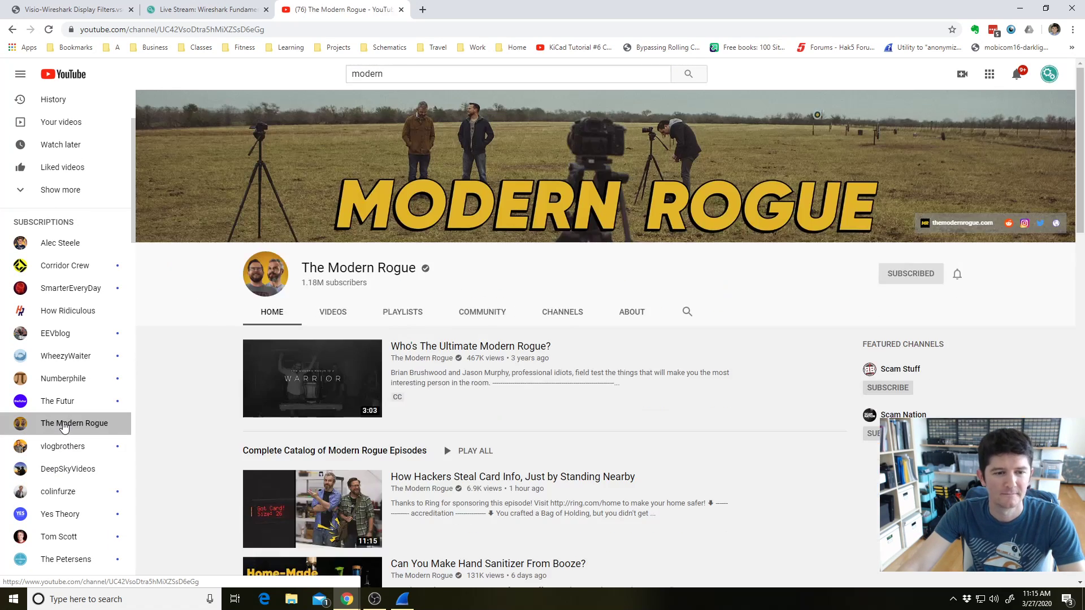
Look over The Modern Rogue channel's home page and open its list of uploaded videos
scroll(261, 338, "down", 2)
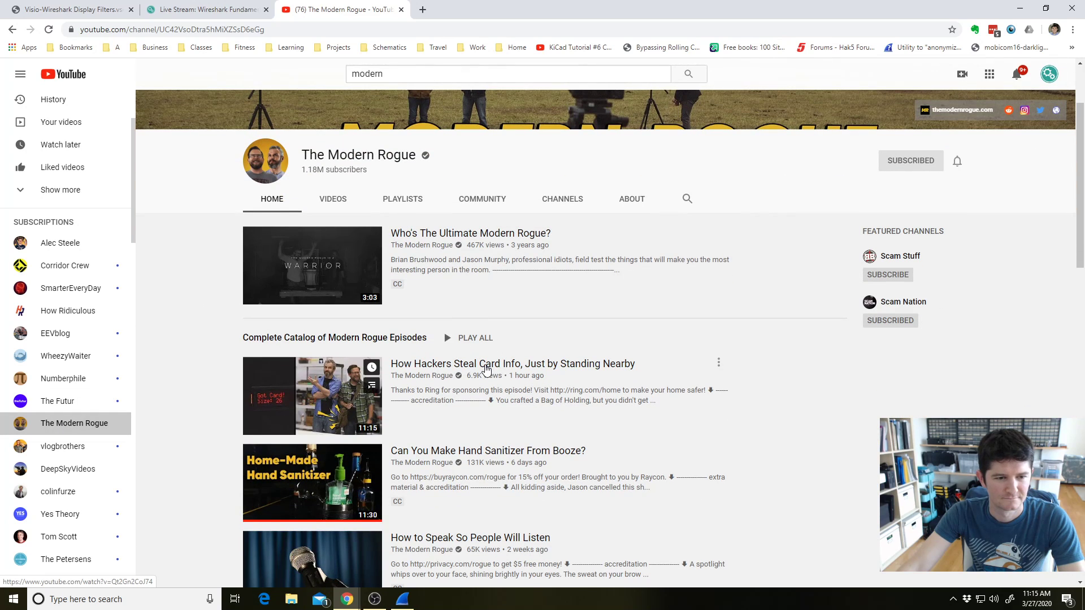
scroll(485, 367, "down", 2)
scroll(279, 164, "up", 3)
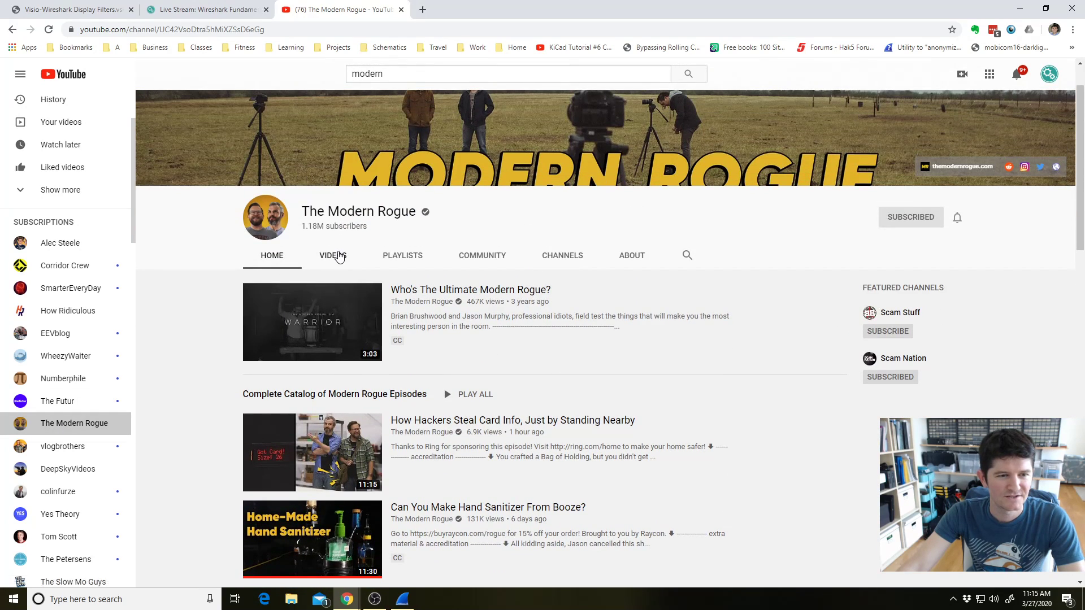
left_click(338, 255)
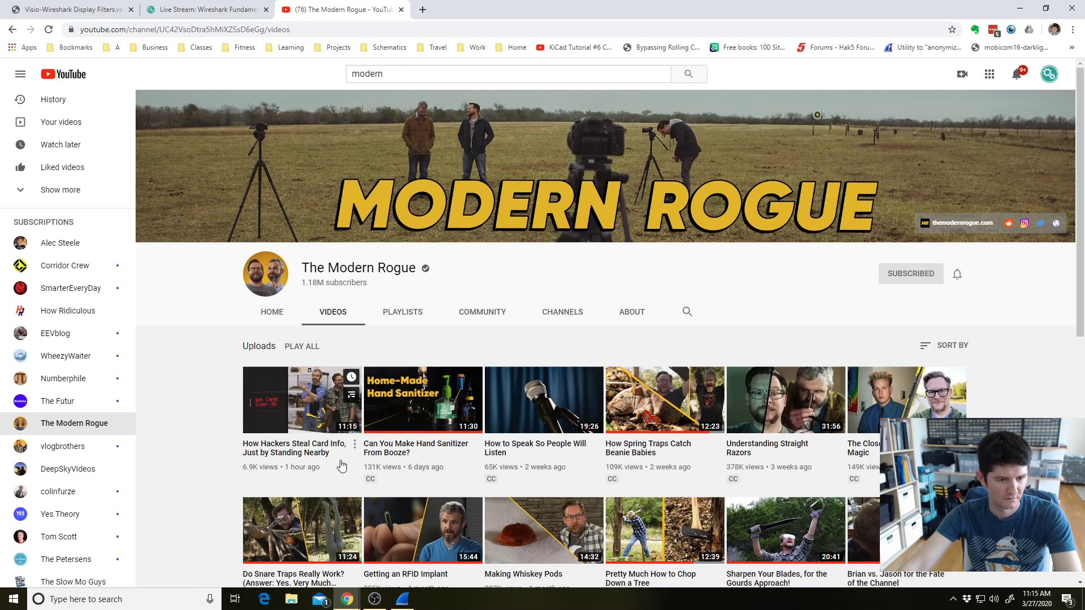
Open the video "Can You Make Hand Sanitizer From Booze?", pause it and copy its web address
right_click(405, 447)
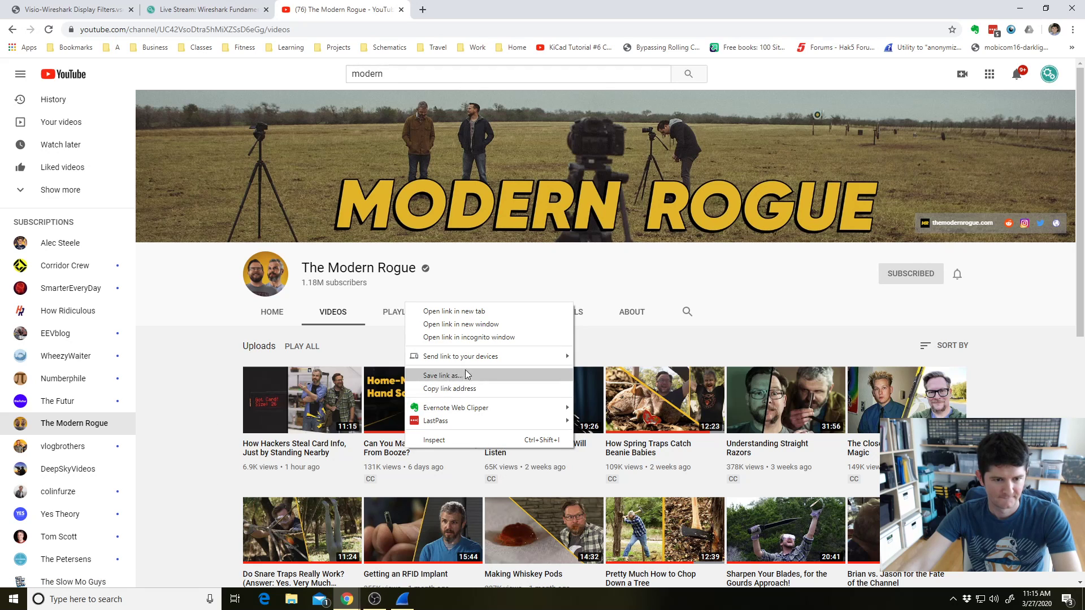
left_click(387, 449)
left_click(138, 459)
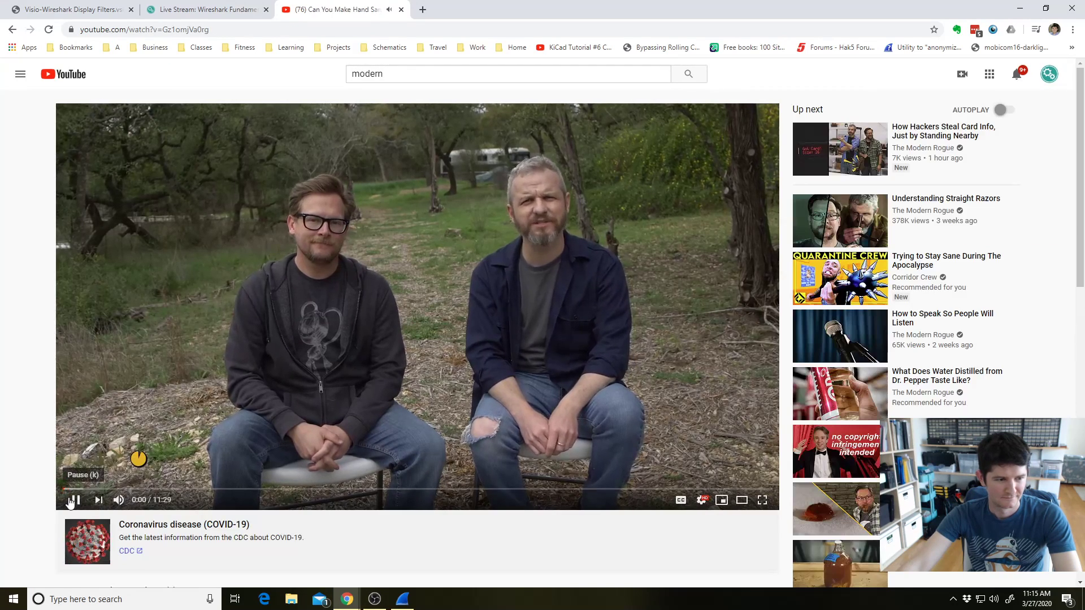
left_click(206, 31)
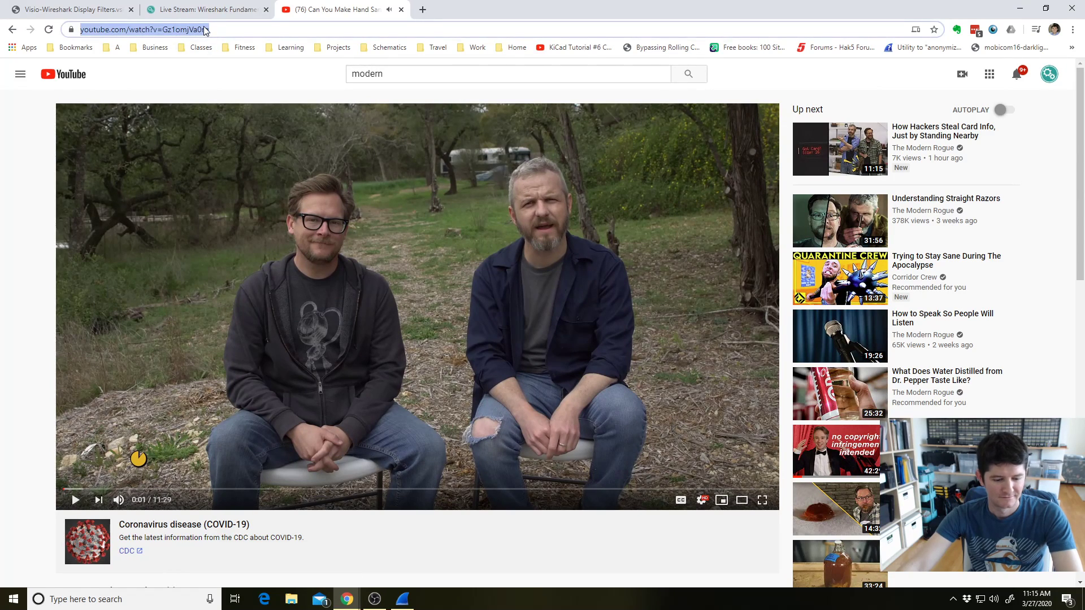
key("alt+Tab")
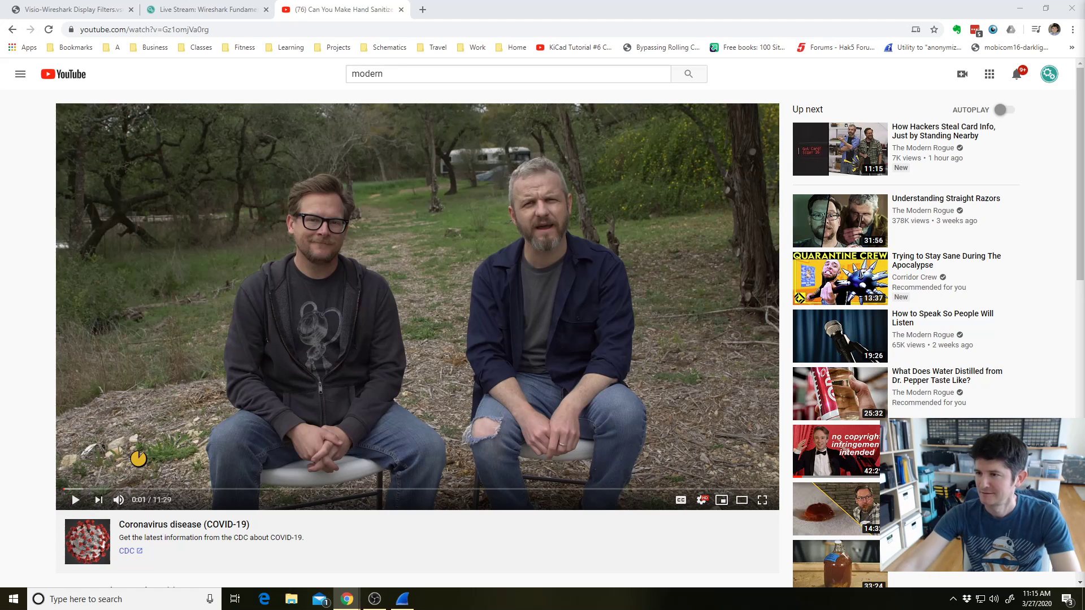
Close the YouTube video's tab and minimize the browser to return to Wireshark
left_click(402, 10)
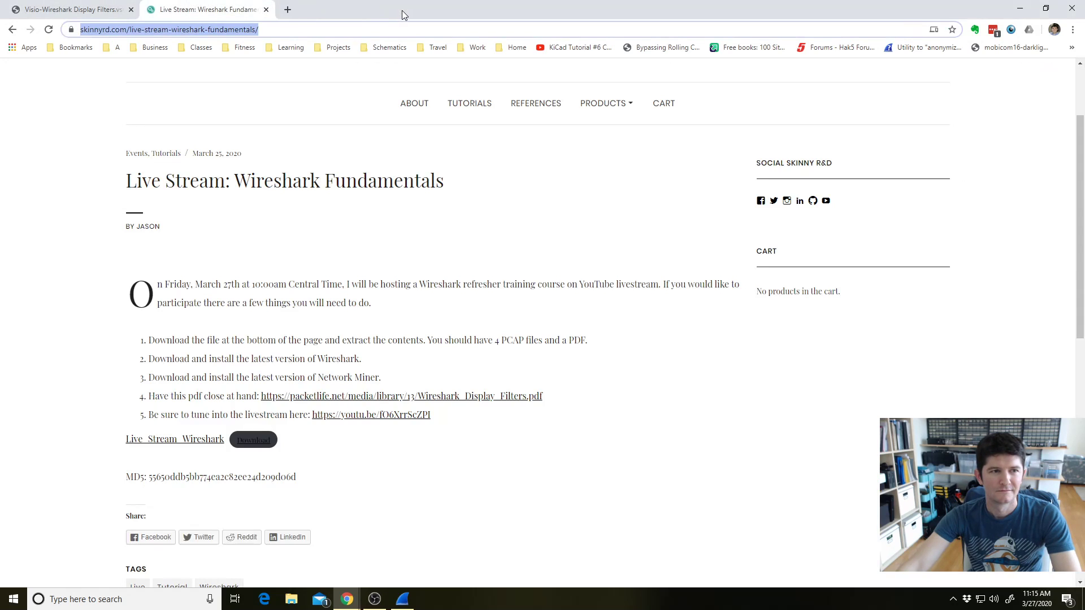
left_click(1020, 8)
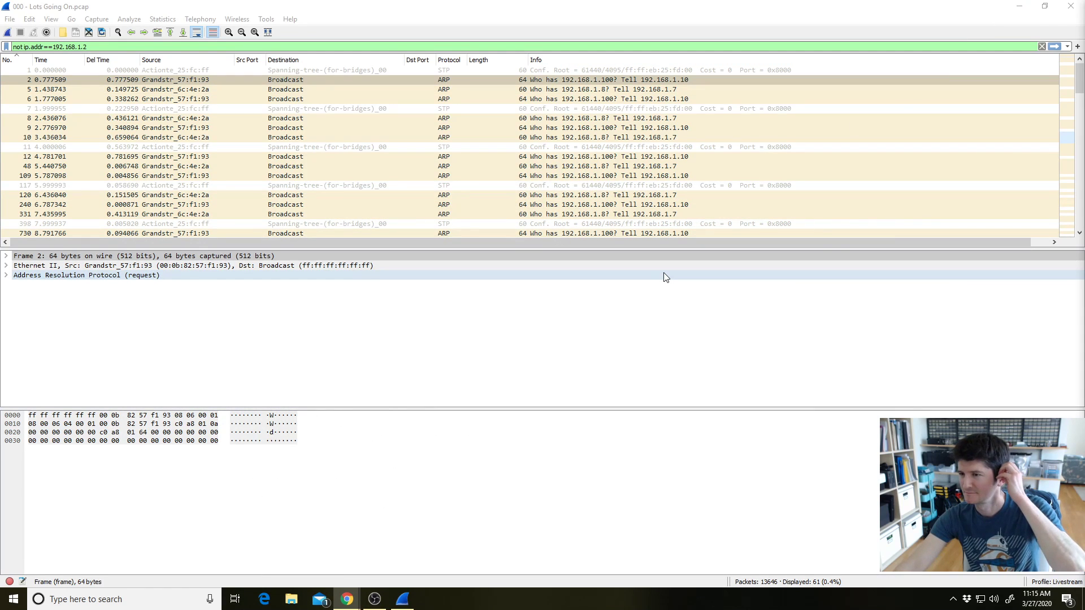
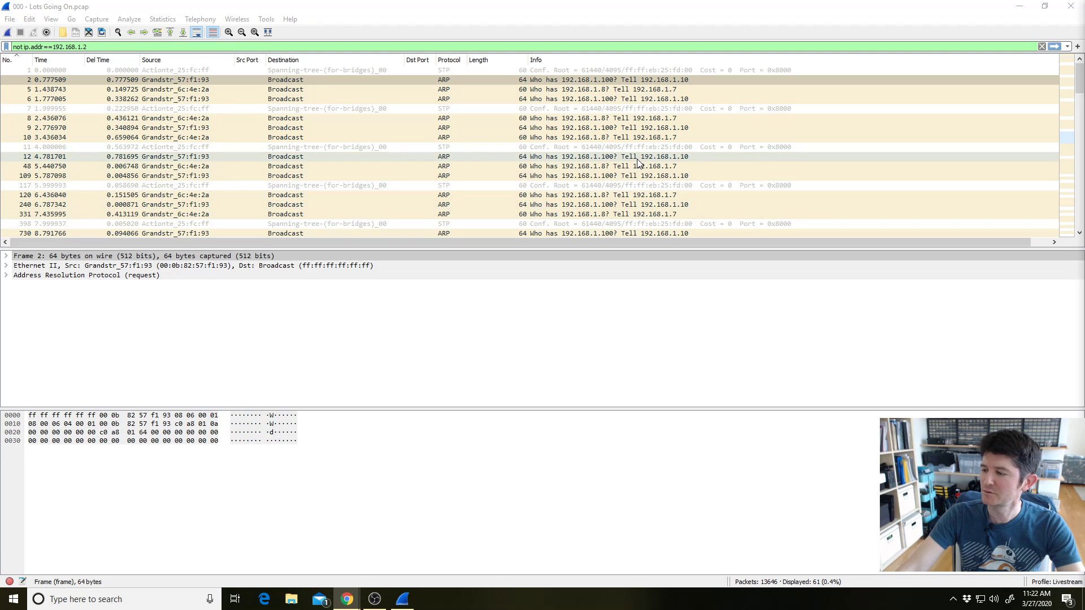
Clear the display filter and switch the configuration profile to Livestream
left_click(1042, 46)
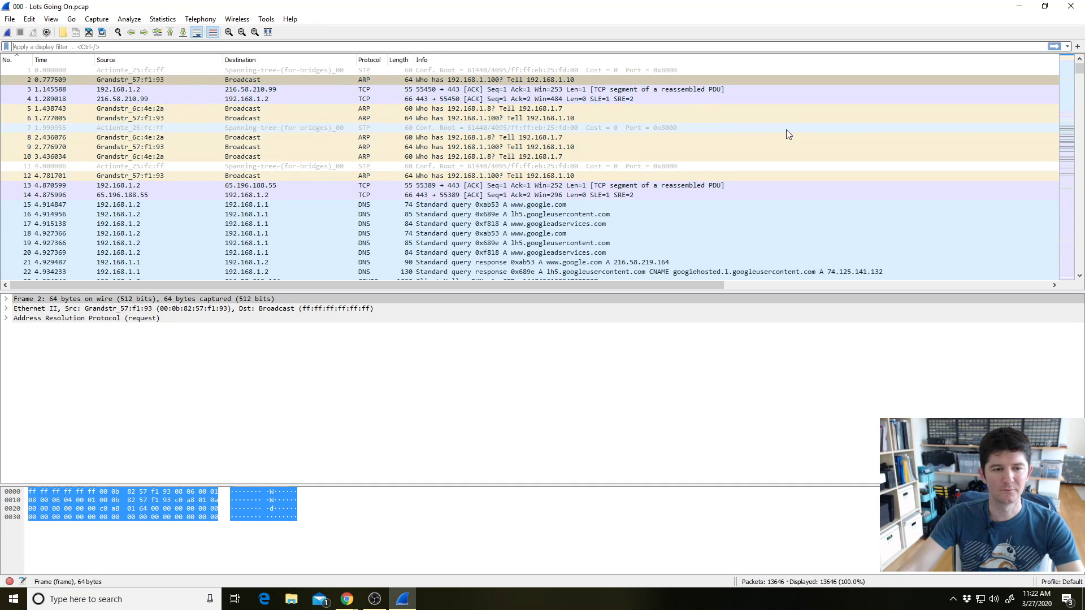
left_click(1072, 587)
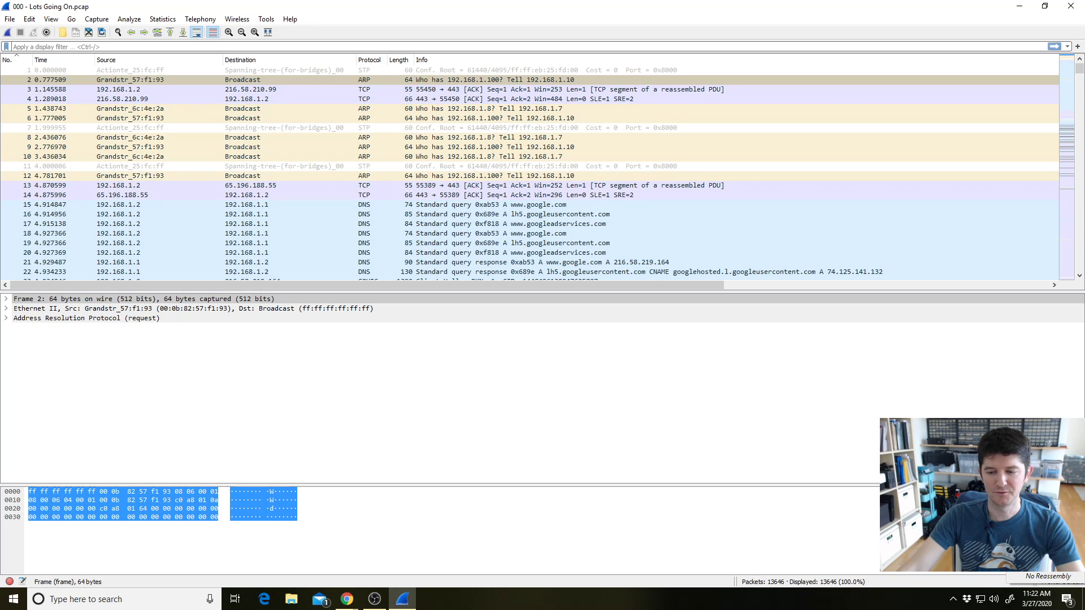
left_click(1045, 567)
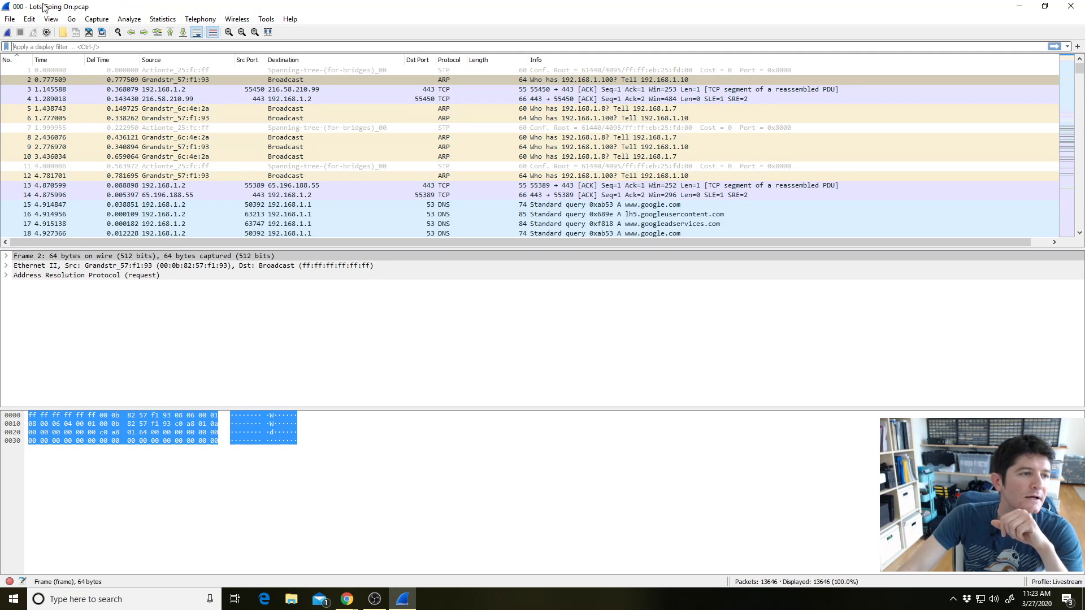
Close the capture file 000 - Lots Going On.pcap
left_click(10, 18)
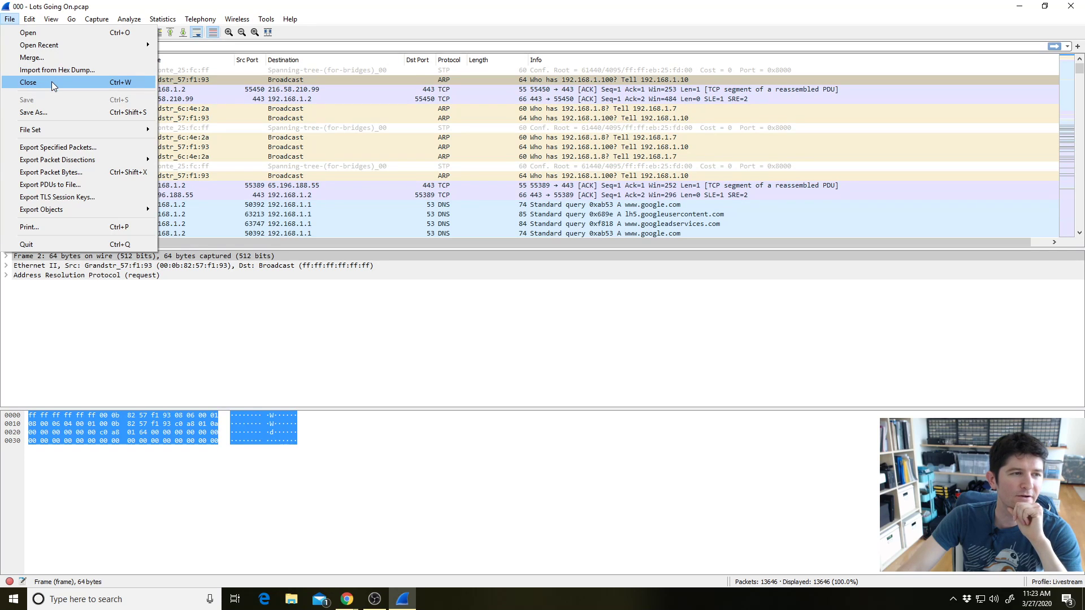
left_click(106, 8)
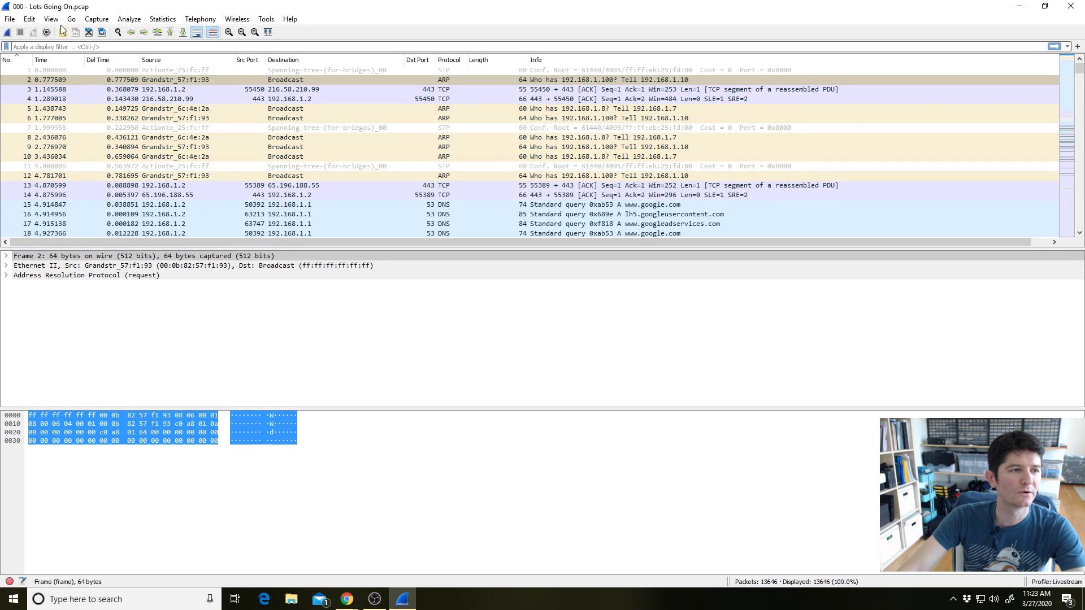
left_click(89, 33)
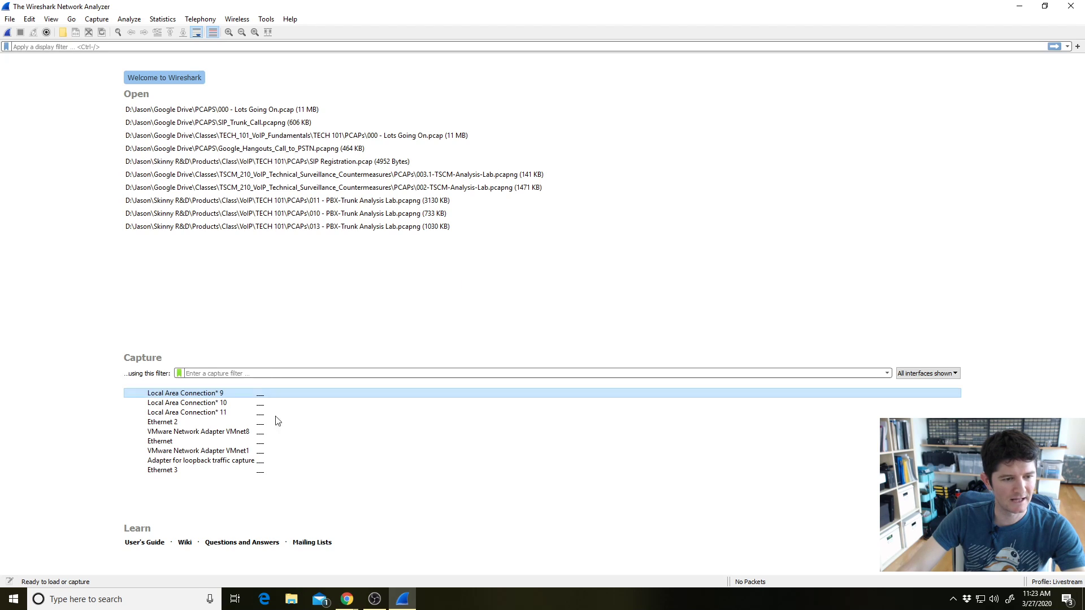
Select the Ethernet capture interface and check it for traffic activity
left_click(277, 446)
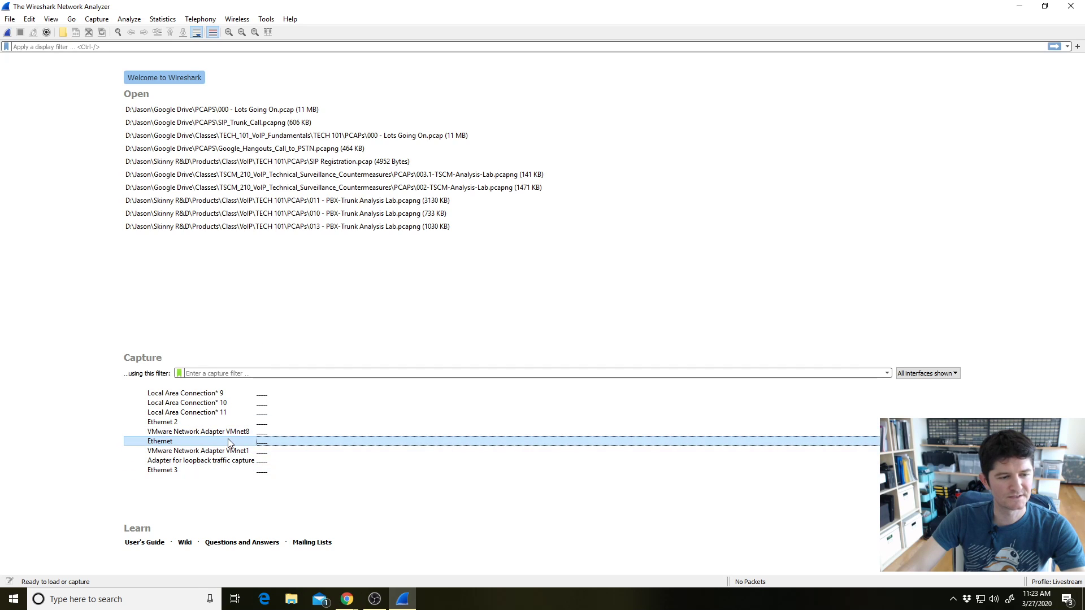
mouse_move(228, 440)
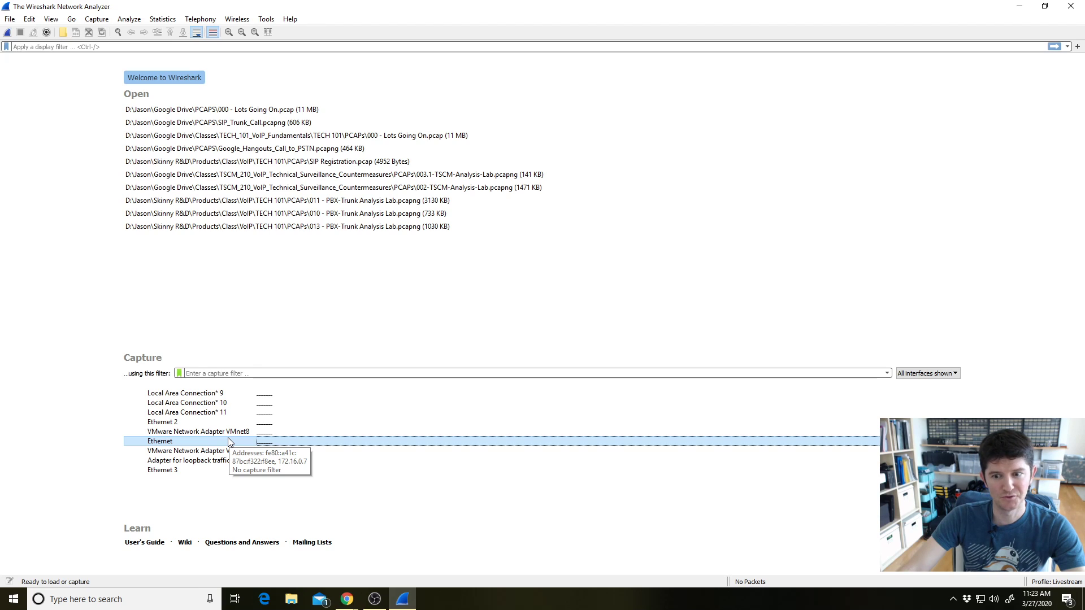
left_click(182, 450)
left_click(182, 444)
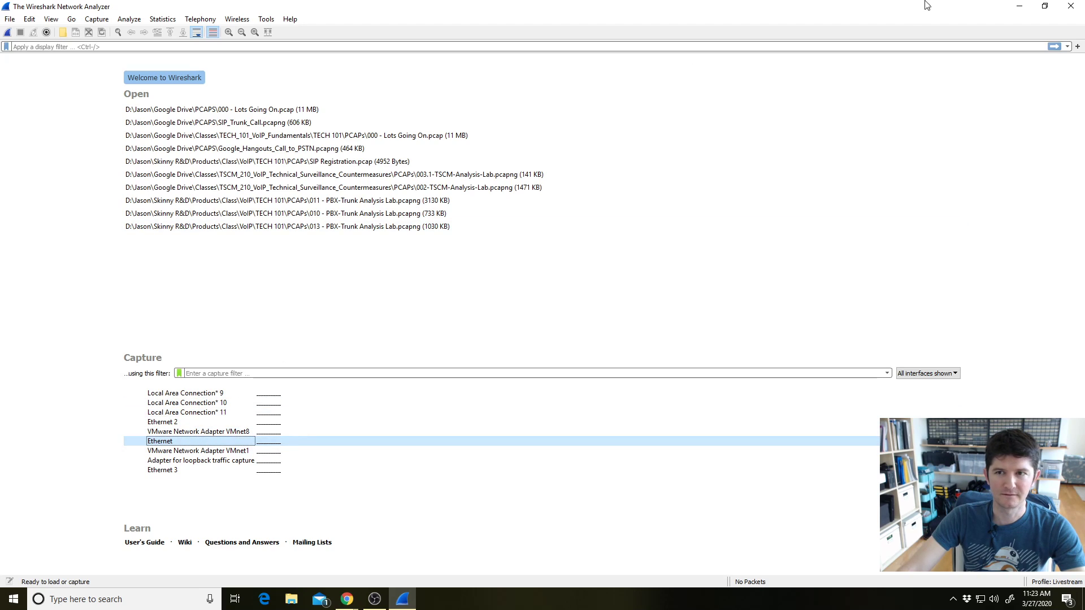
Quit Wireshark and relaunch it to refresh the list of capture interfaces
left_click(1071, 7)
left_click(178, 606)
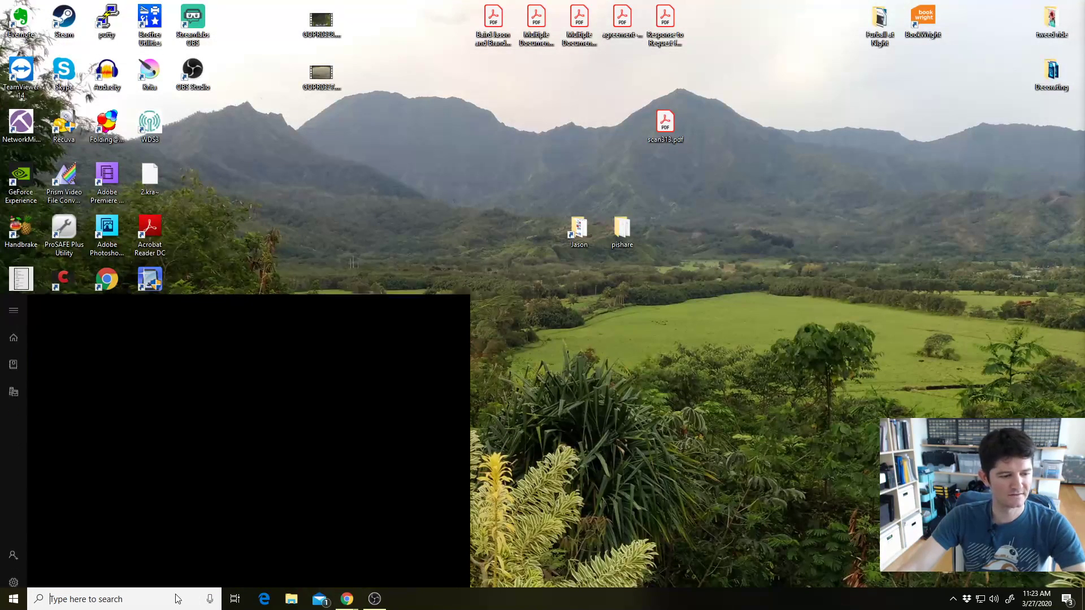
type("wire")
key("Return")
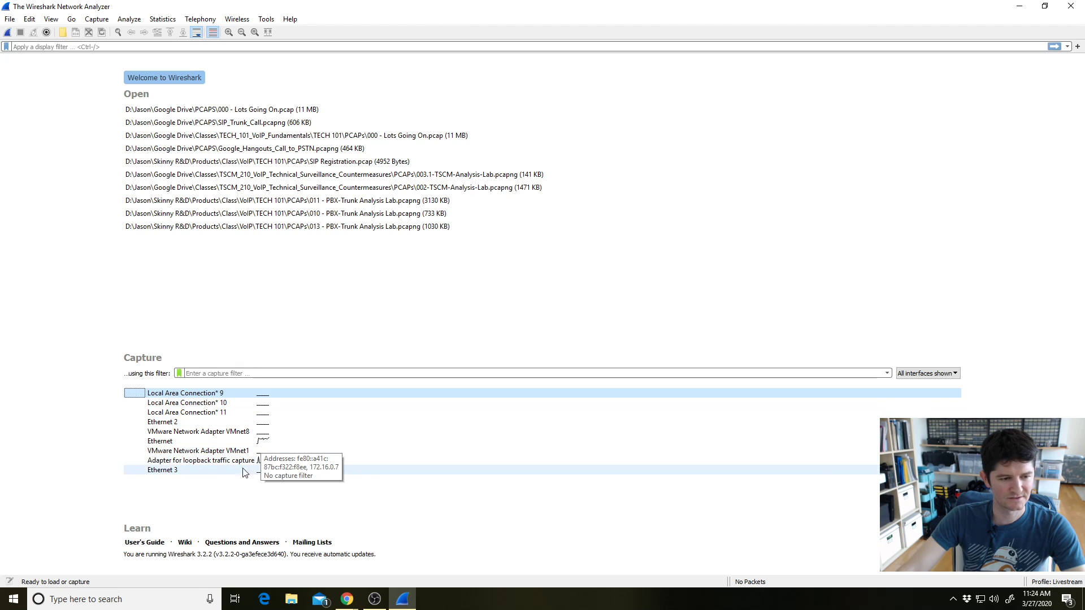
Start a live capture on the Ethernet interface and widen the packet number column
left_click(286, 444)
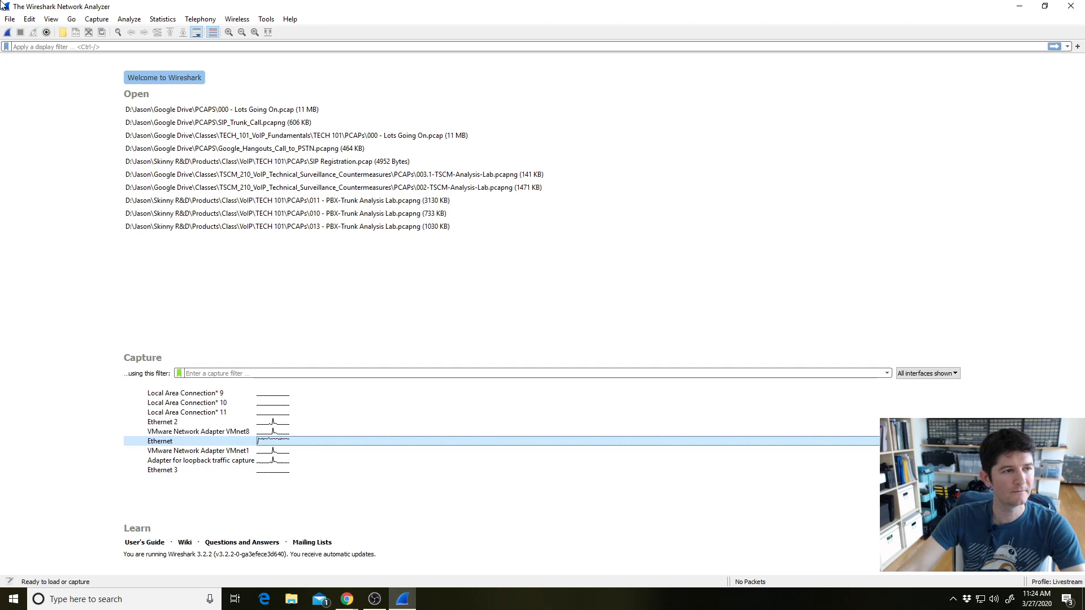
left_click(7, 33)
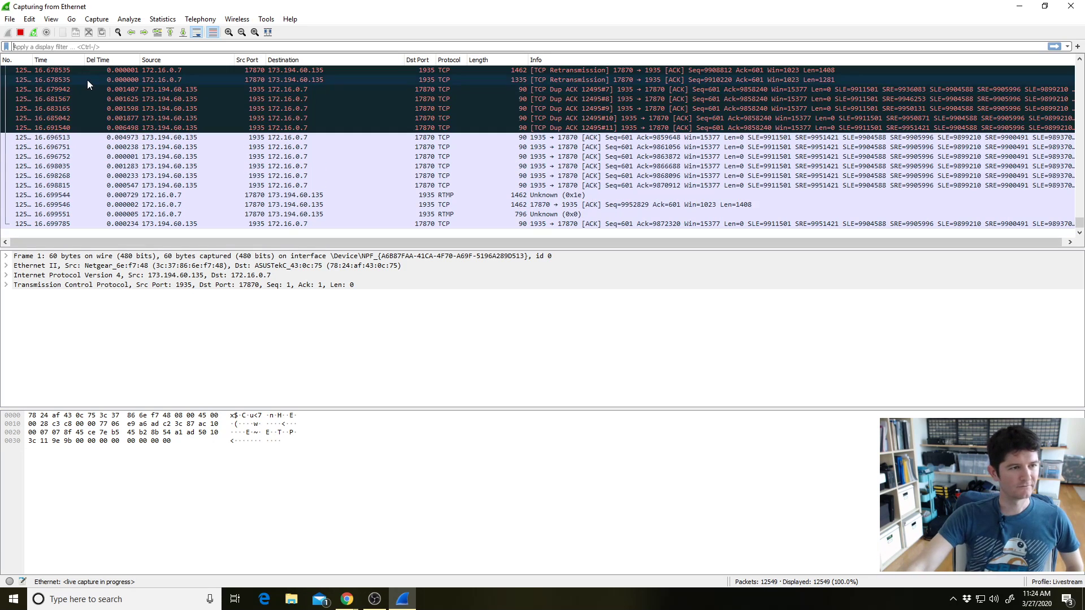
left_click_drag(33, 62, 59, 66)
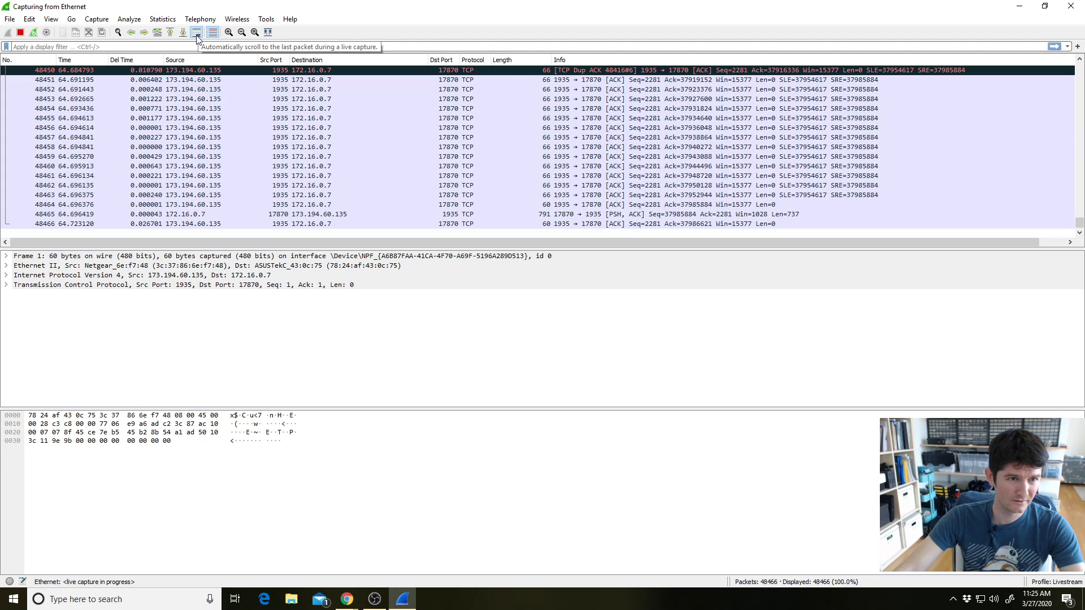
Turn off automatic scrolling of the live capture and inspect the details of individual RTMP packets
left_click(196, 33)
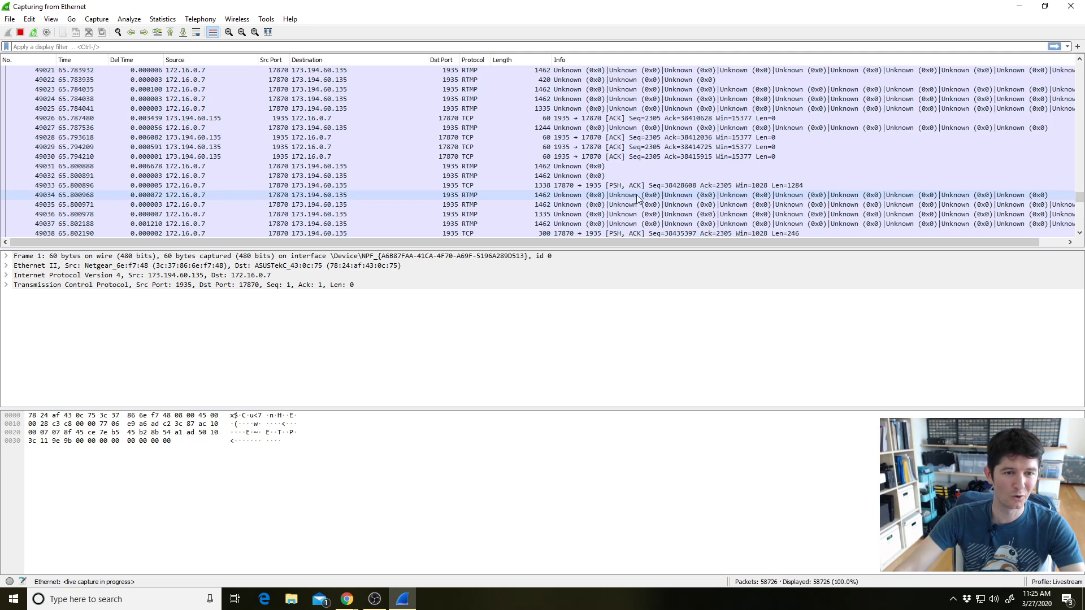
scroll(448, 193, "up", 13)
scroll(448, 193, "up", 7)
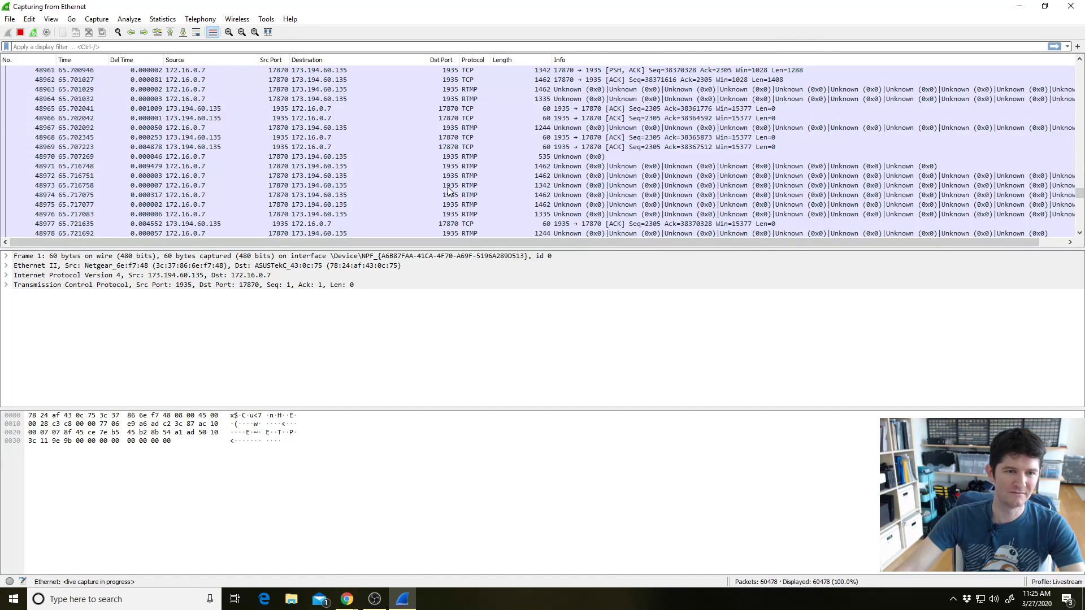
left_click(463, 157)
scroll(469, 170, "down", 7)
scroll(473, 175, "down", 3)
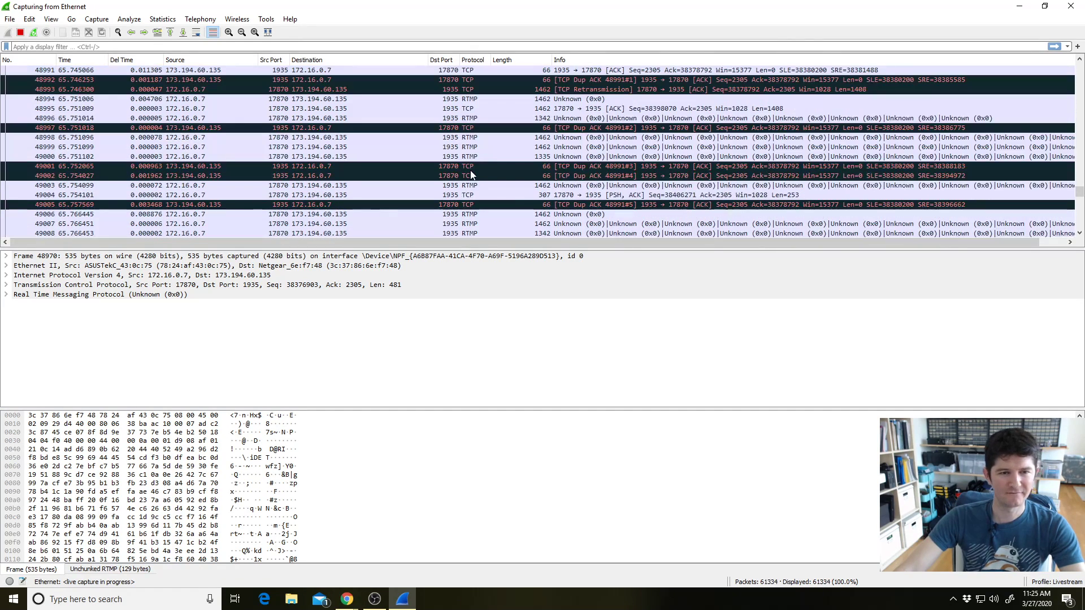
left_click(473, 185)
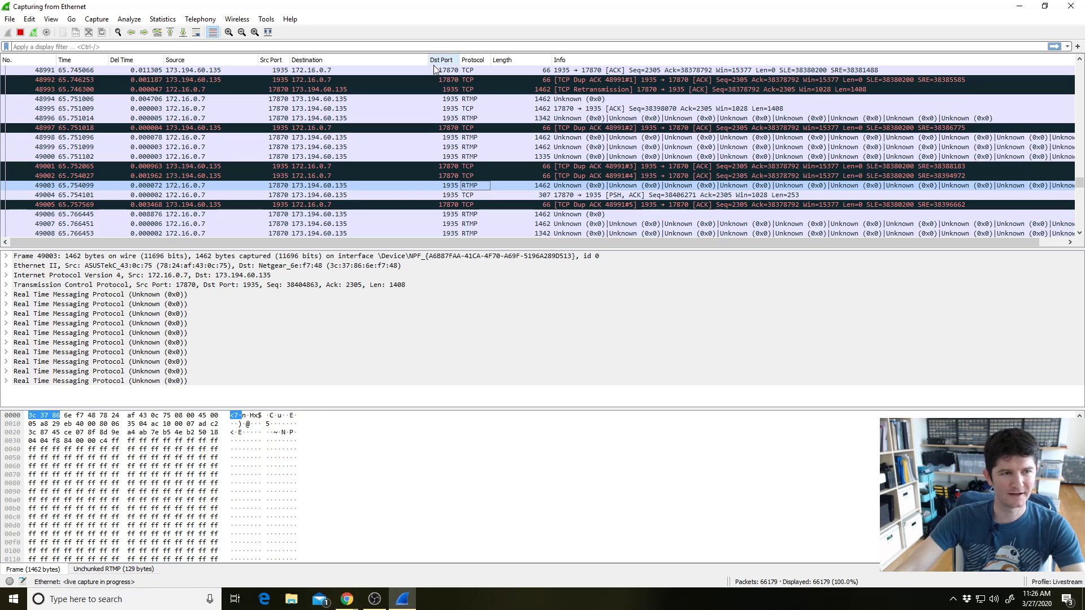
Turn automatic scrolling back on and stop the Ethernet capture
left_click(196, 32)
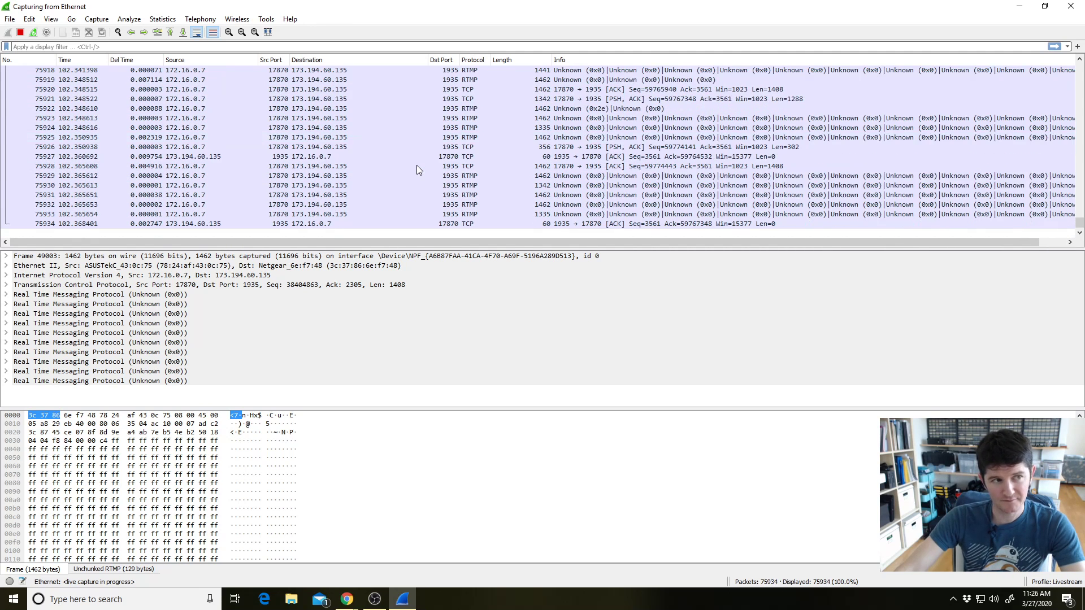
left_click(21, 33)
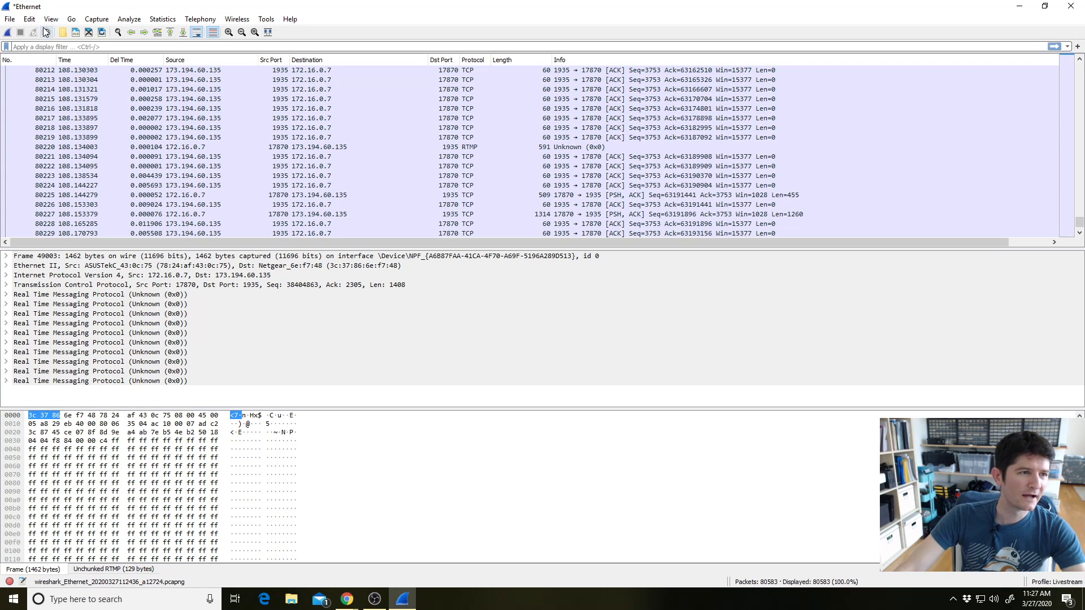
left_click(10, 19)
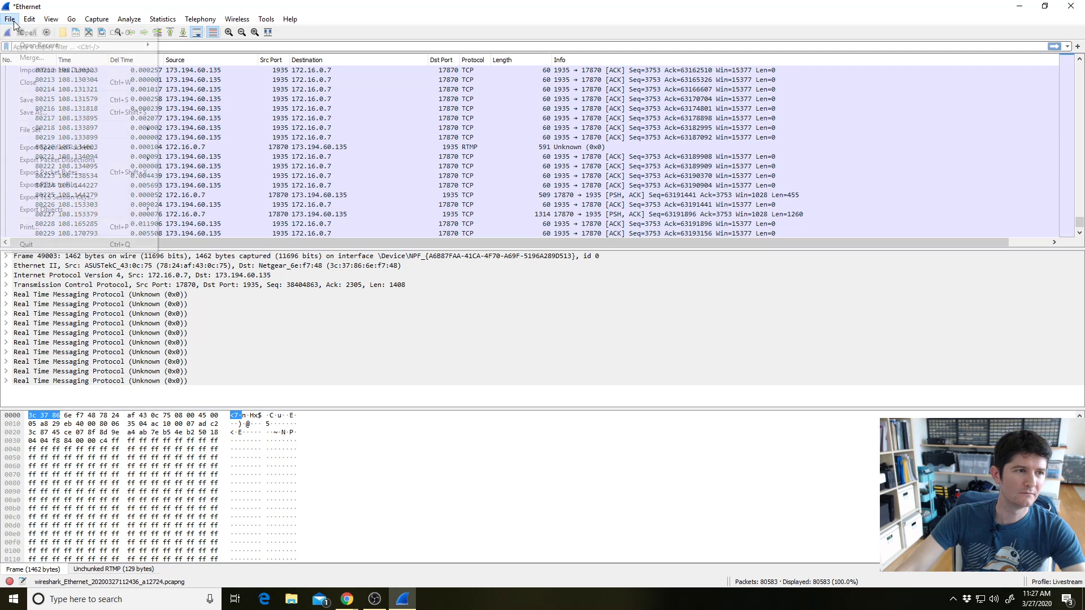
left_click(62, 8)
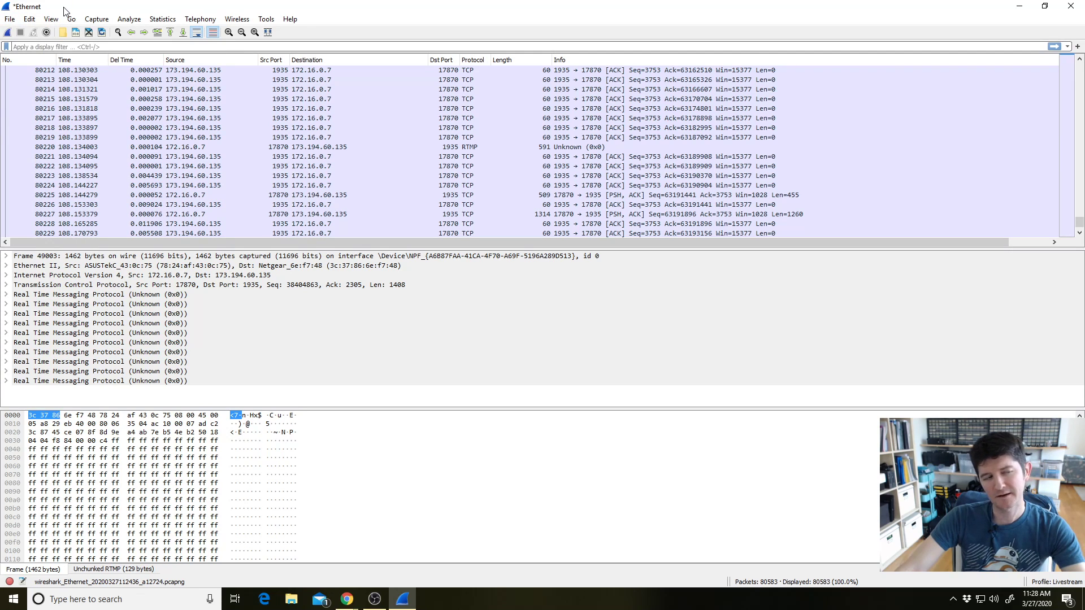
Open the capture options, add Local Area Connection* 10 and the loopback adapter to the Ethernet selection, and deselect both again
left_click(47, 32)
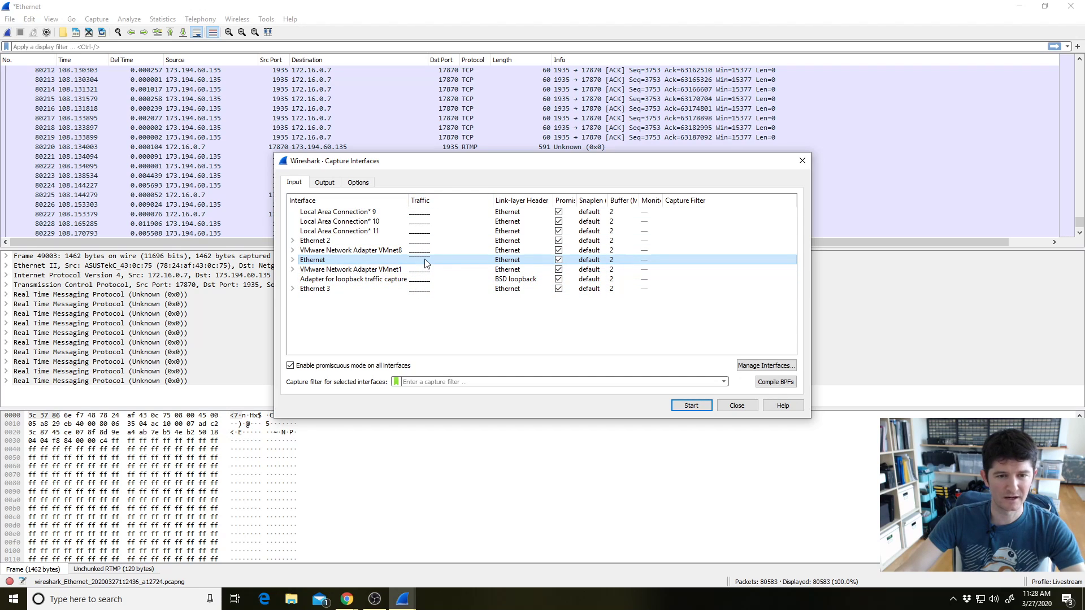
left_click(379, 223, "ctrl")
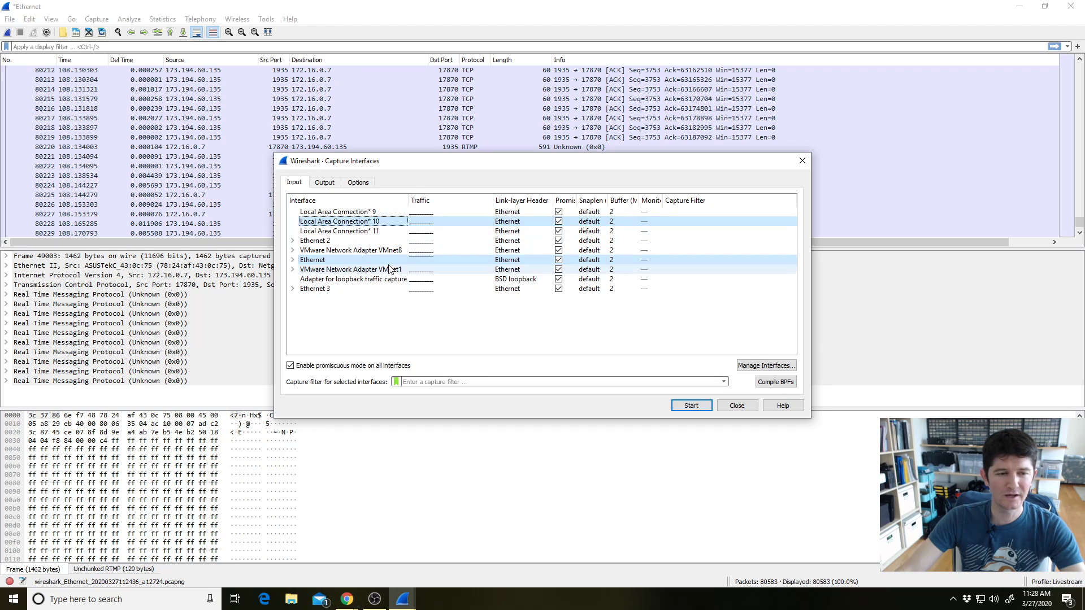
left_click(390, 283, "ctrl")
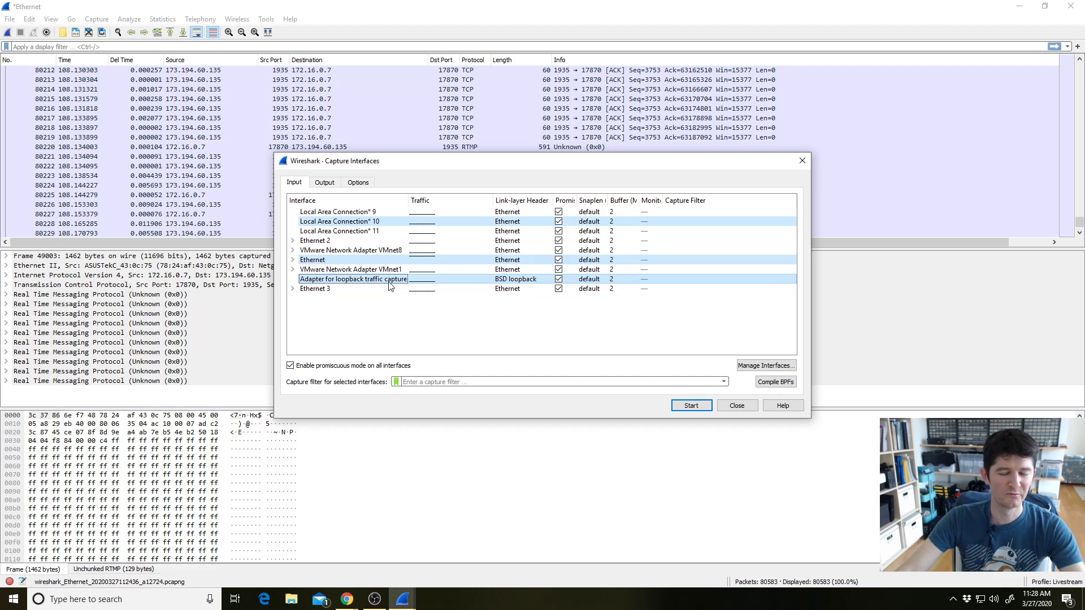
left_click(389, 281, "ctrl")
left_click(386, 223, "ctrl")
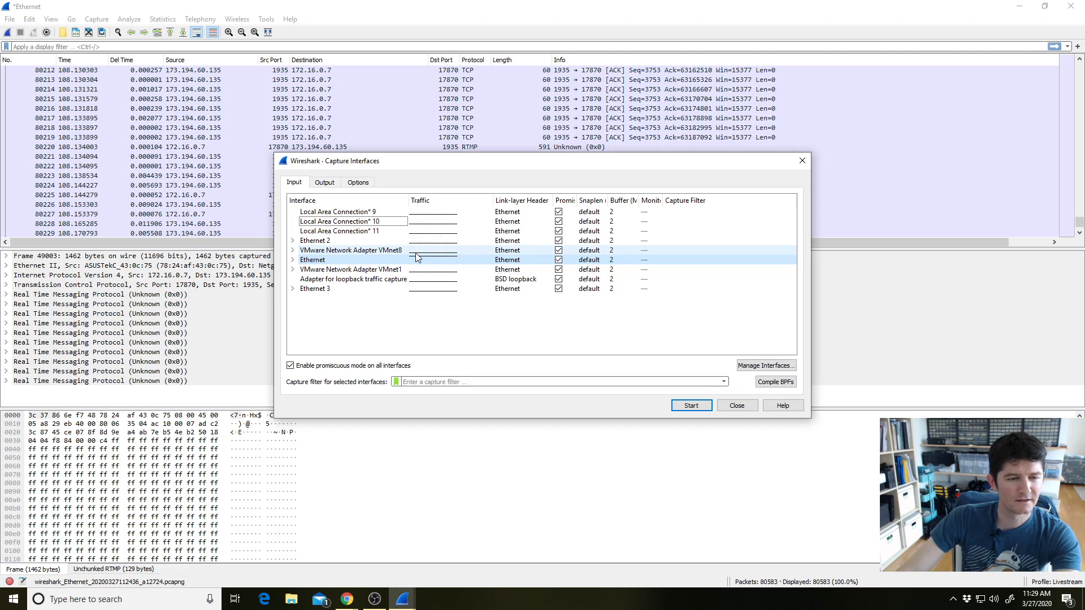
Examine the local interfaces in Manage Interfaces with the Interface Name column widened, and close it without saving changes
left_click(748, 366)
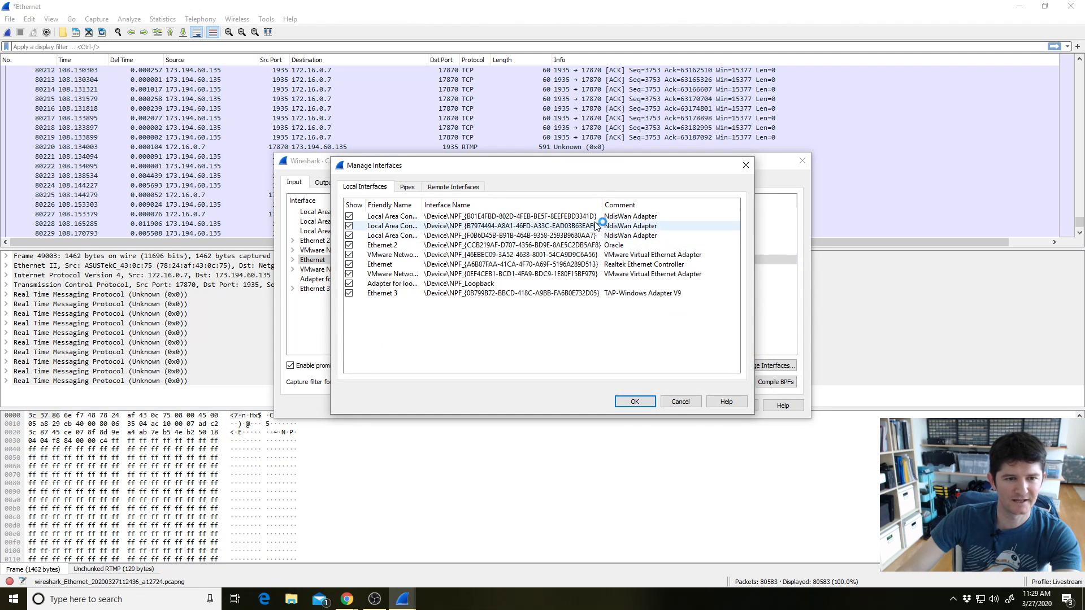
mouse_move(602, 209)
left_mouse_down()
mouse_move(627, 209)
mouse_move(607, 210)
left_mouse_up()
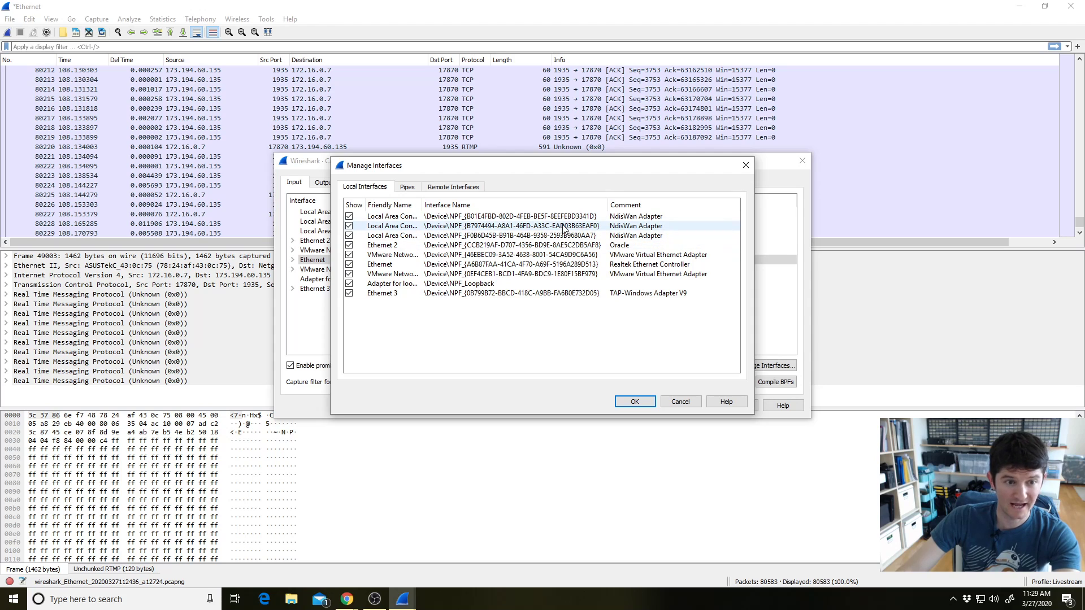
left_click(680, 401)
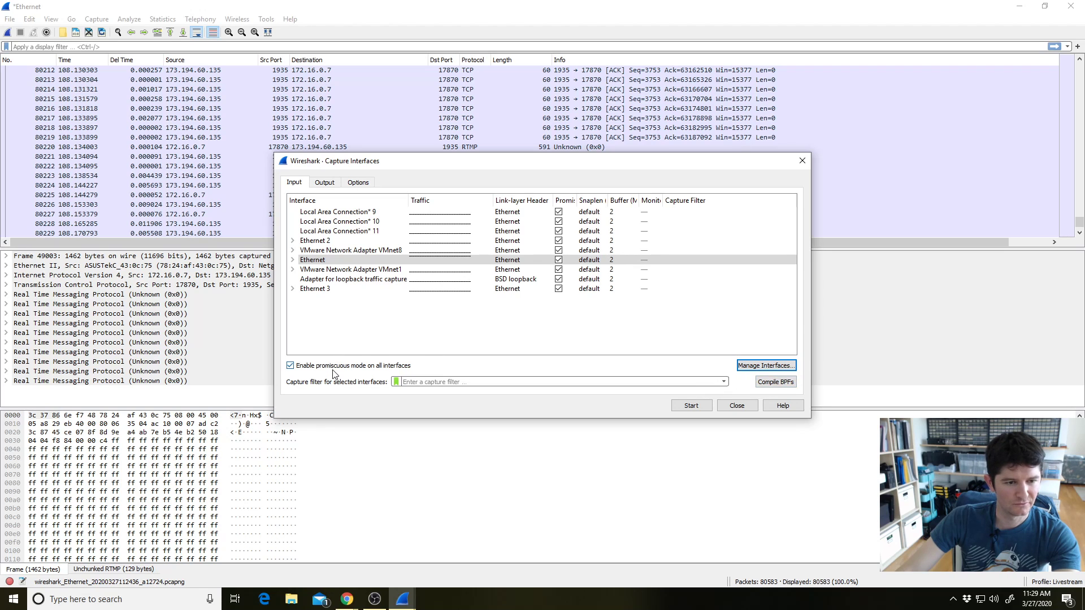
Try ip.addr as the capture filter for the Ethernet interface, shorten it to ip, and clear it
mouse_move(336, 373)
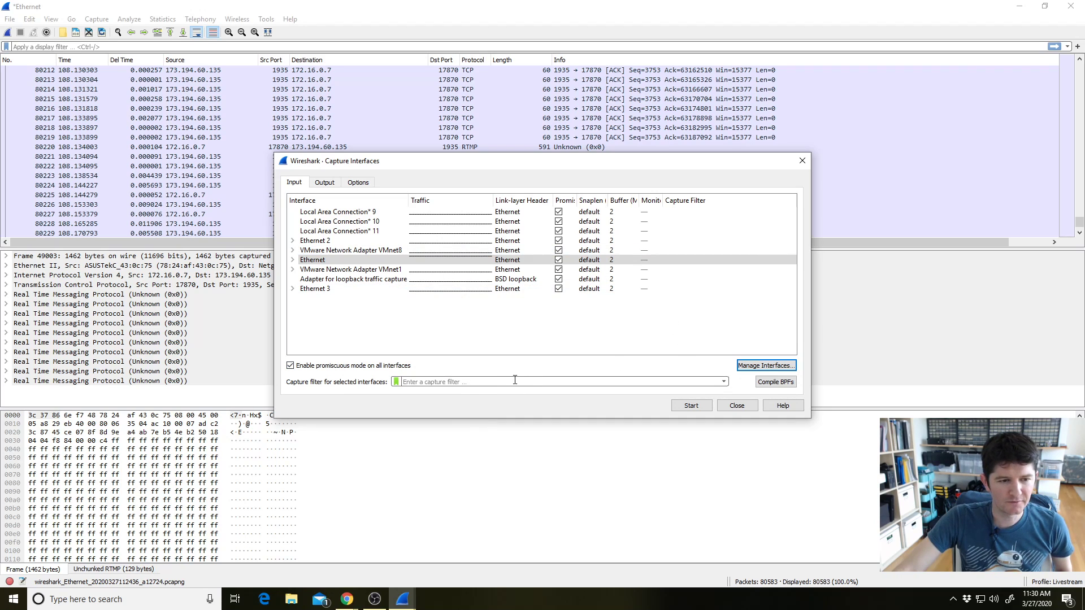
left_click(571, 380)
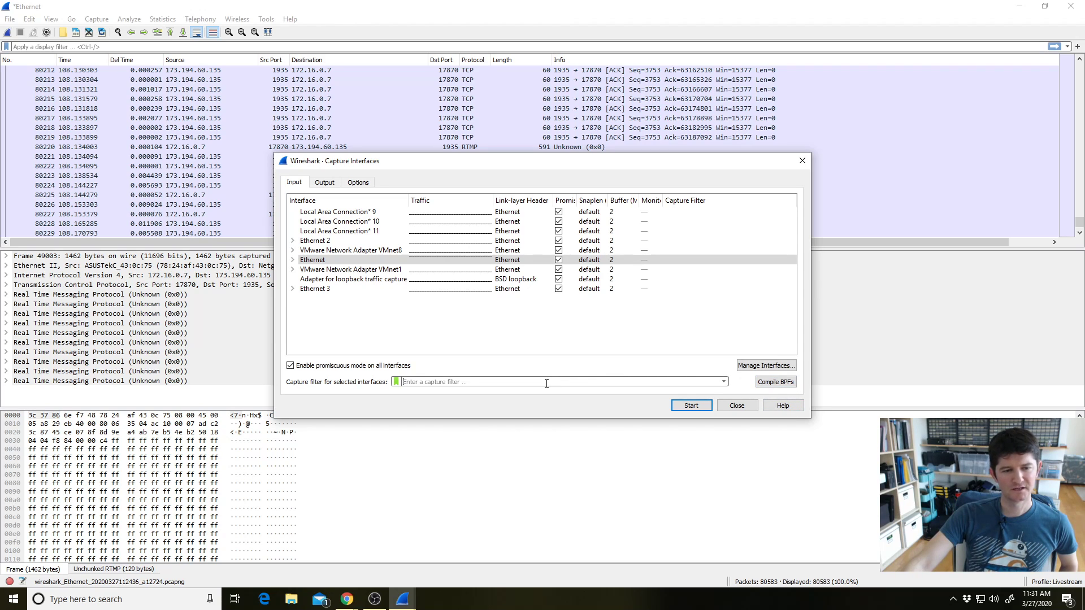
type("ip.ad")
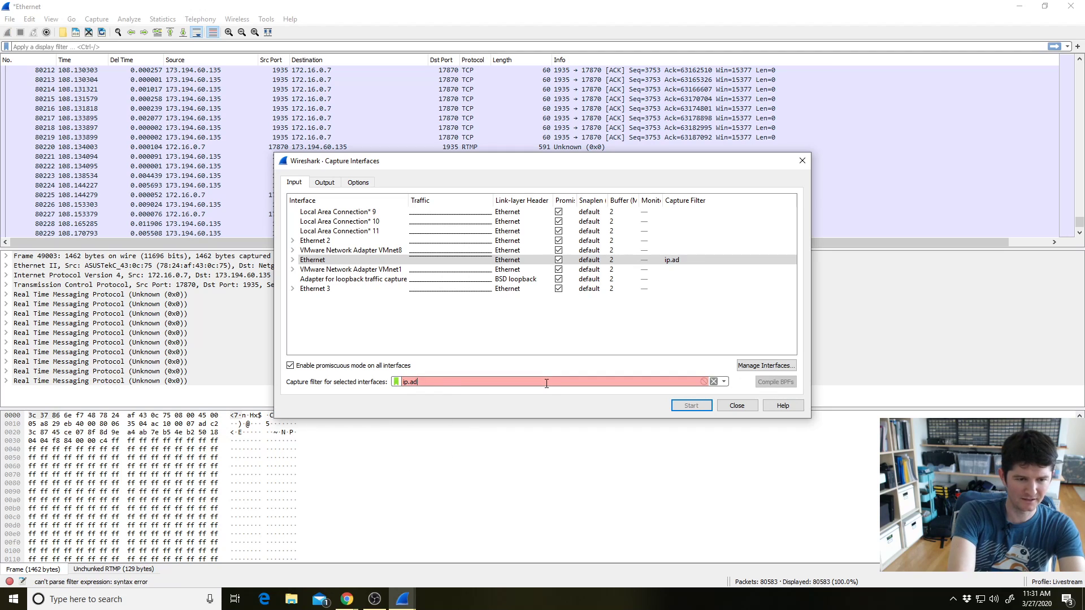
type("dr")
key("BackSpace")
key("BackSpace")
key("BackSpace")
key("BackSpace")
key("BackSpace")
key("BackSpace")
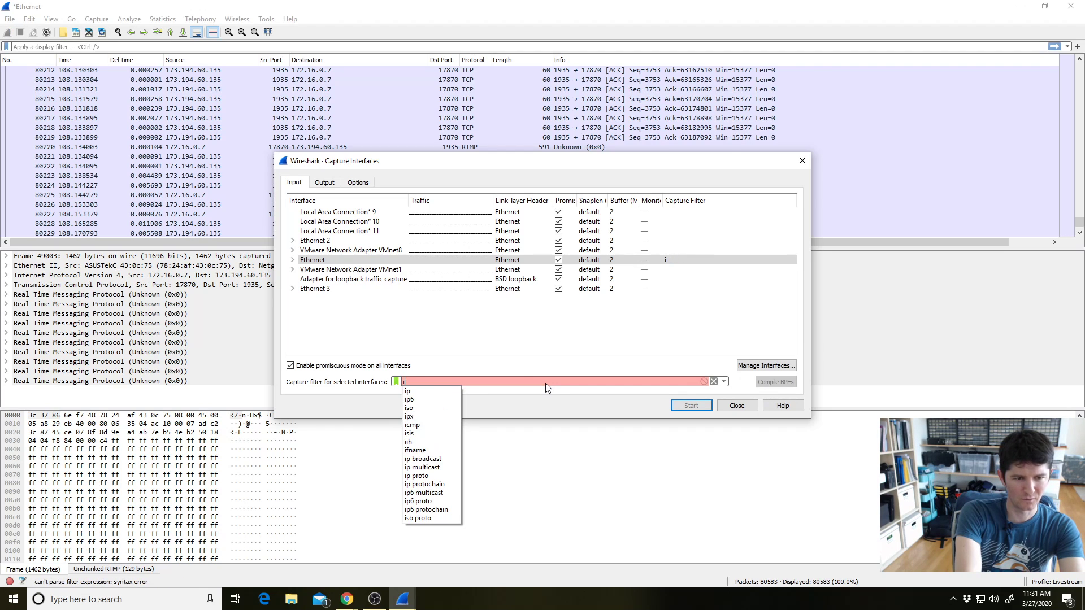
type("p")
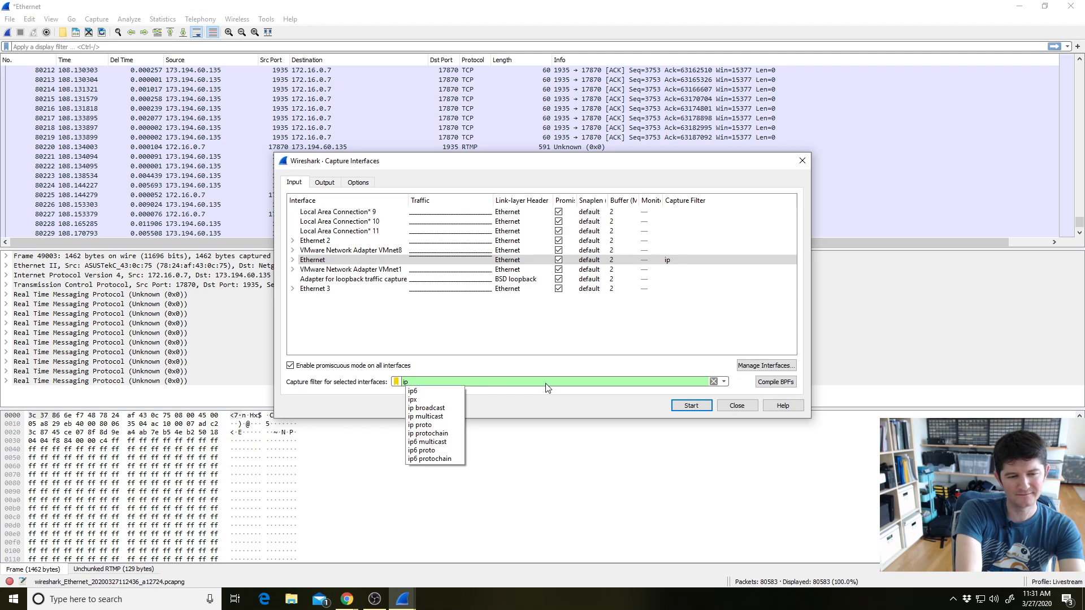
key("BackSpace")
key("BackSpace")
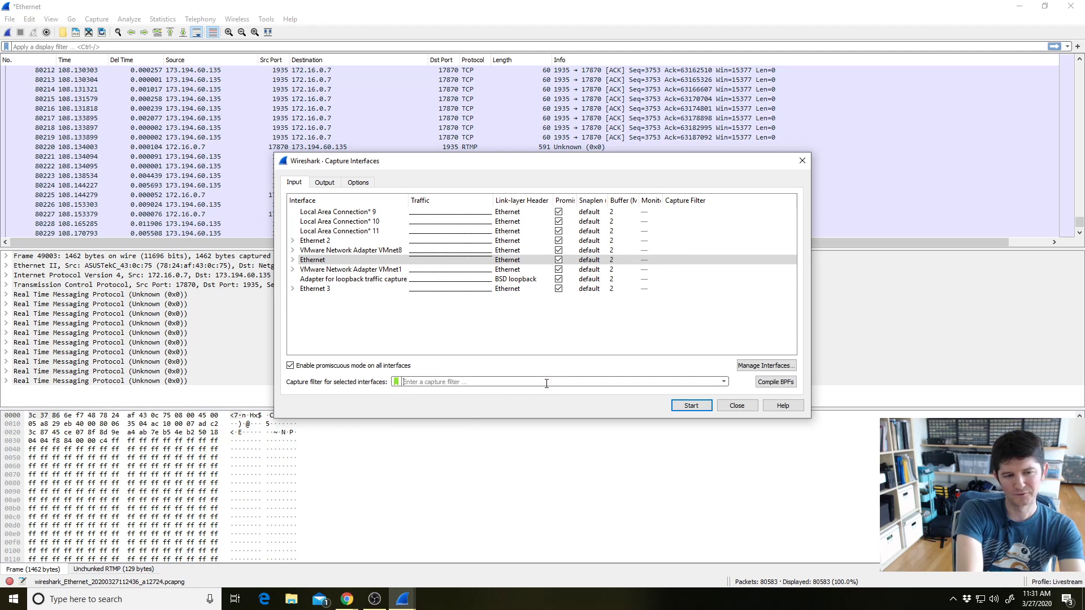
Try the capture filters ip.addr and ip==192.168.1.1 on the Ethernet interface, and clear the filter
type("ip.addr")
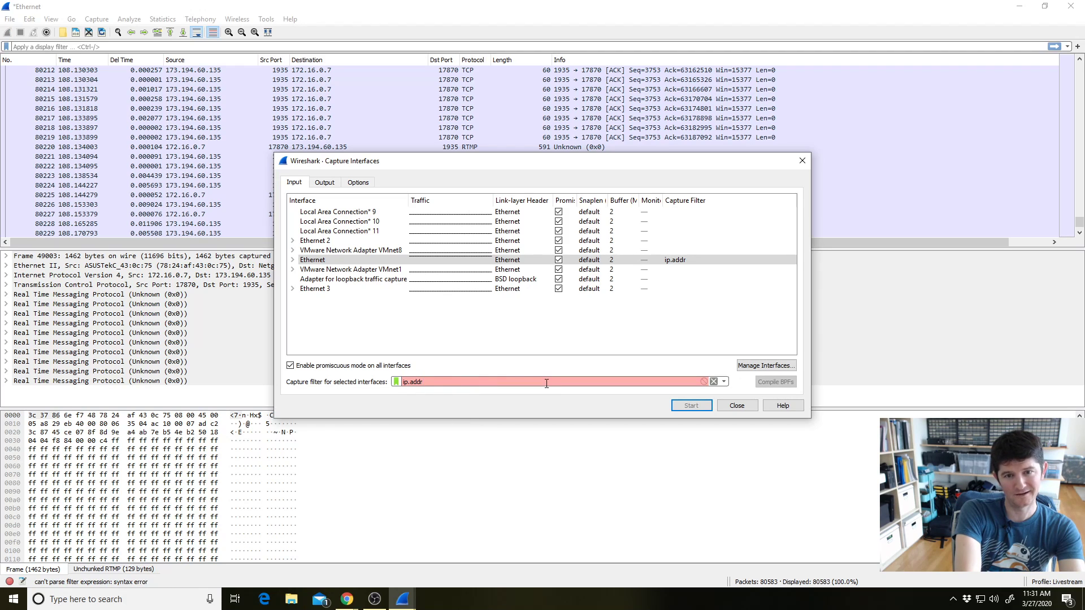
key("BackSpace")
key("BackSpace")
key("BackSpace")
key("BackSpace")
key("BackSpace")
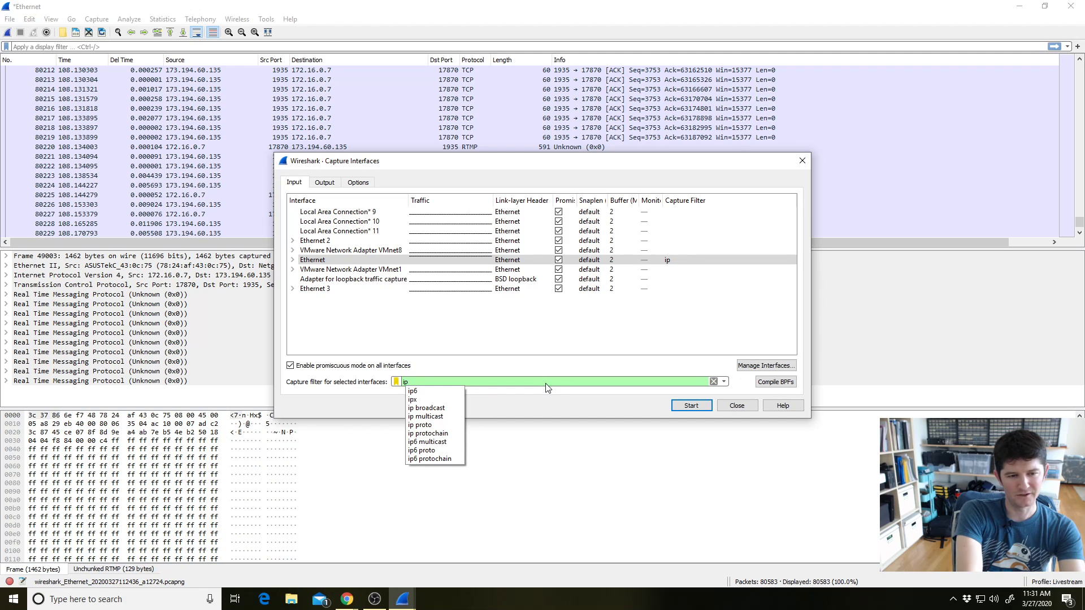
type("==")
key("BackSpace")
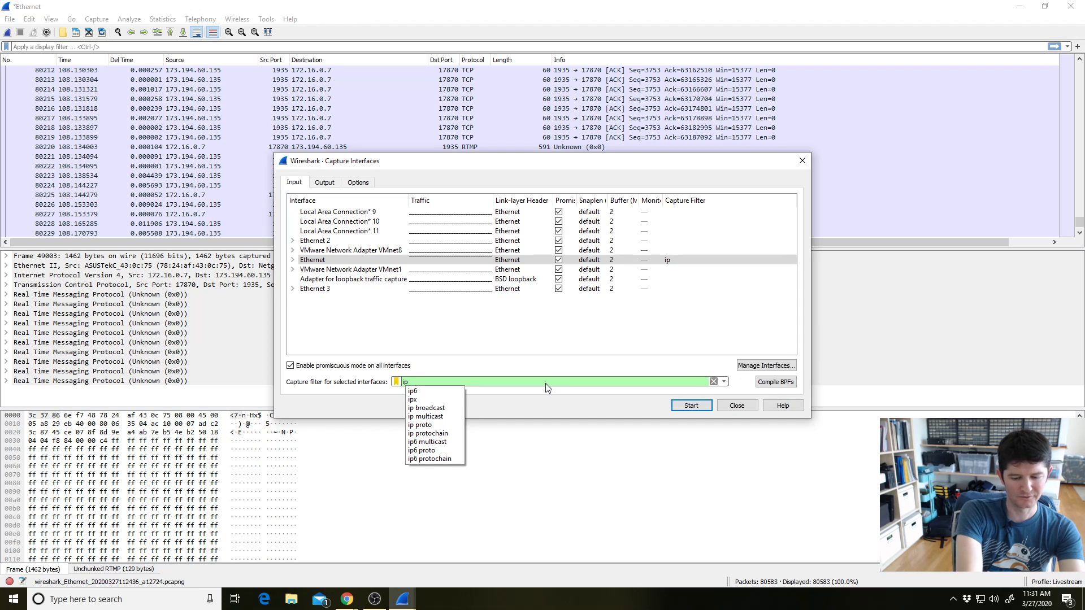
type("==192.1")
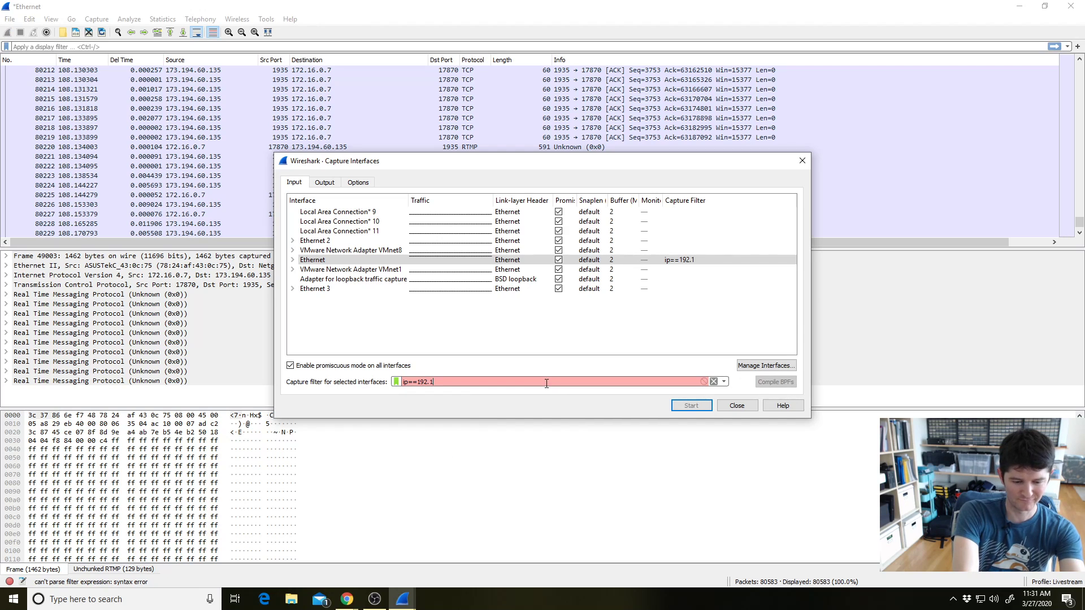
type("68.1.1")
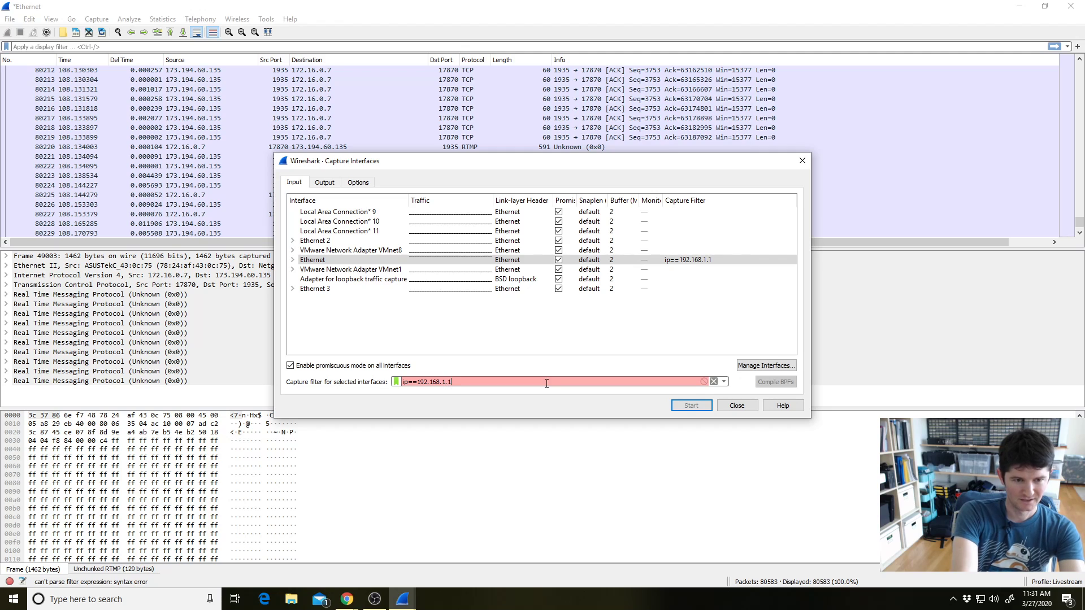
key("ctrl+a")
type("i")
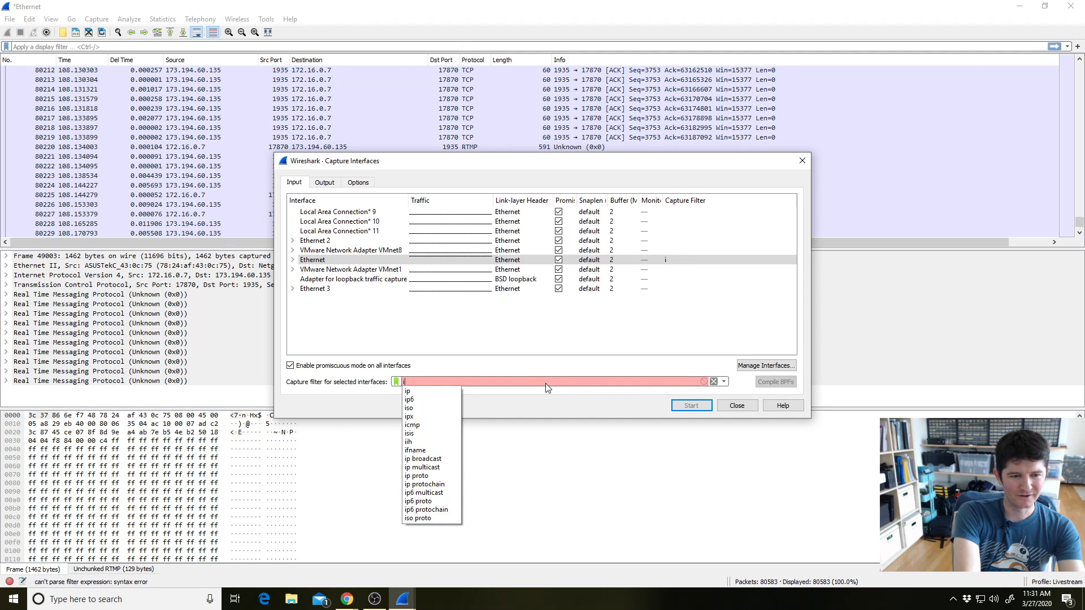
key("BackSpace")
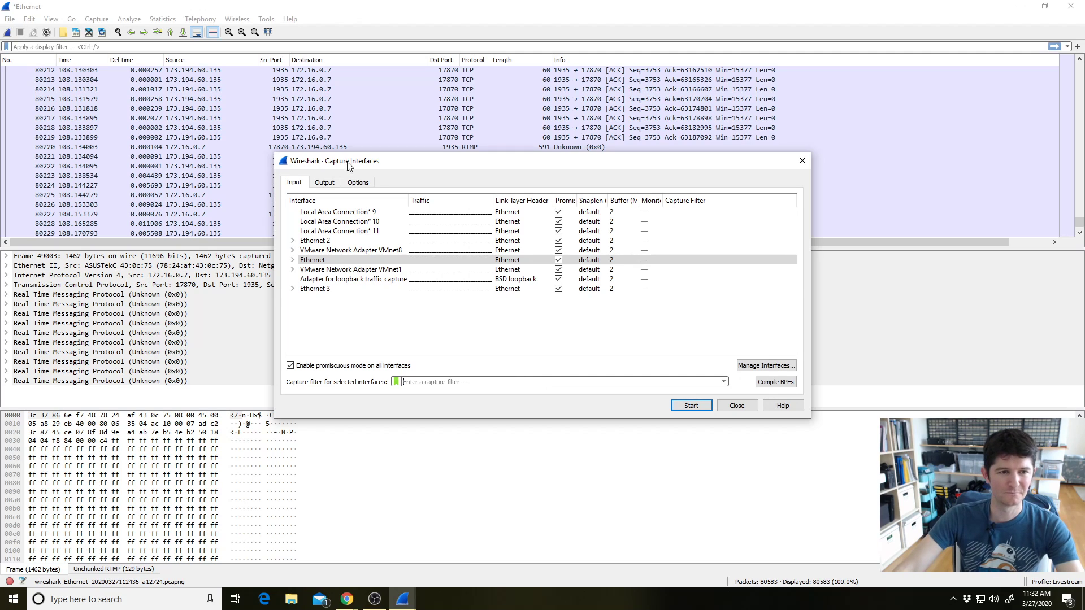
Go to the capture output settings and enable automatic creation of new files
left_click(333, 186)
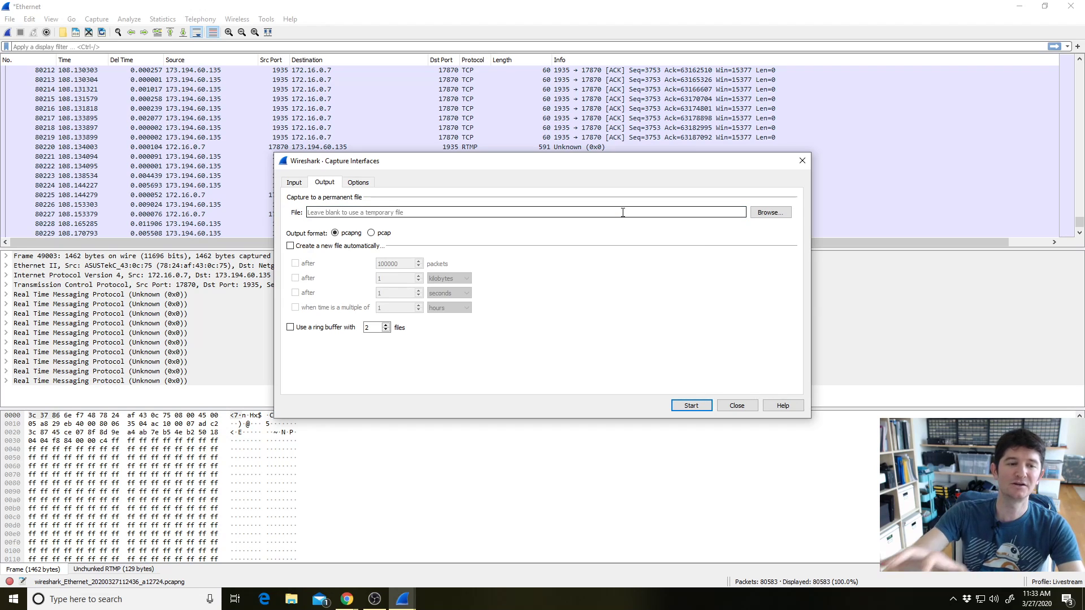
left_click(675, 213)
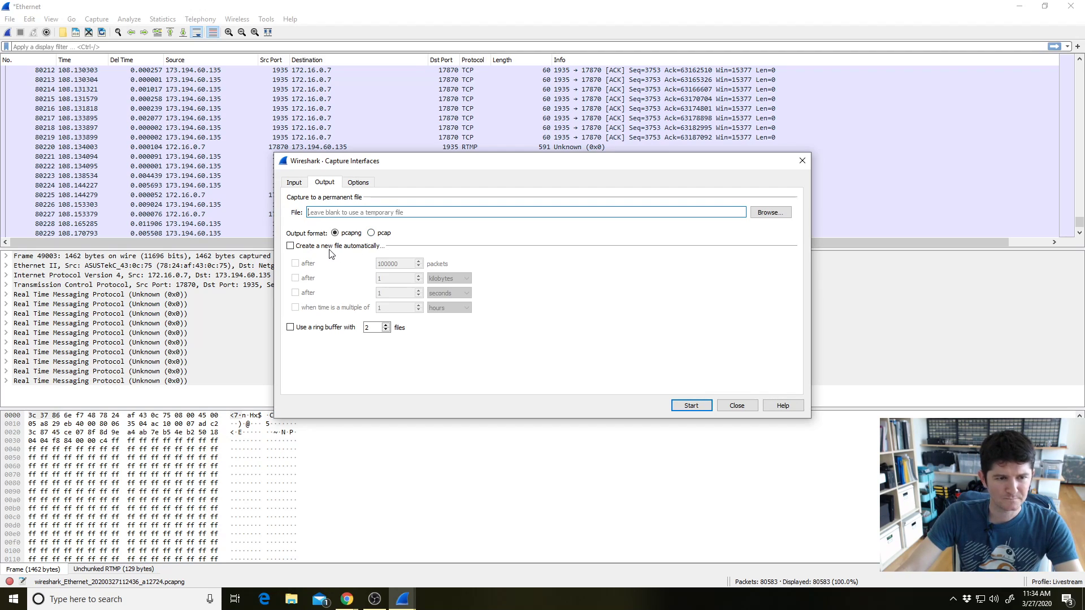
mouse_move(332, 253)
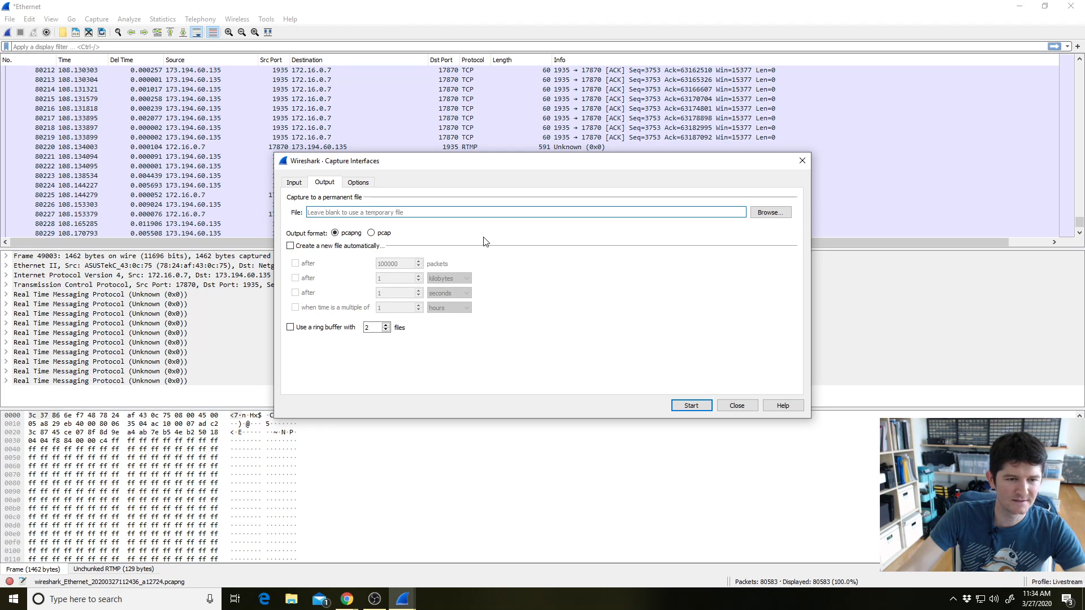
left_click(290, 245)
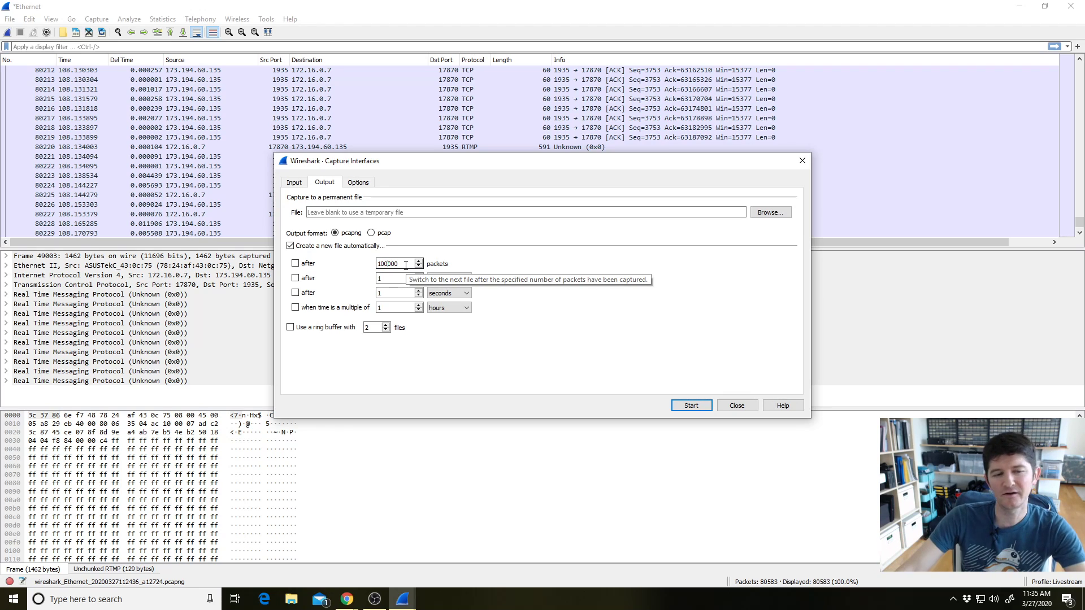
Try the 100000-packet file switch criterion and a gigabytes size unit, and revert to no packet criterion and kilobytes
left_click(295, 265)
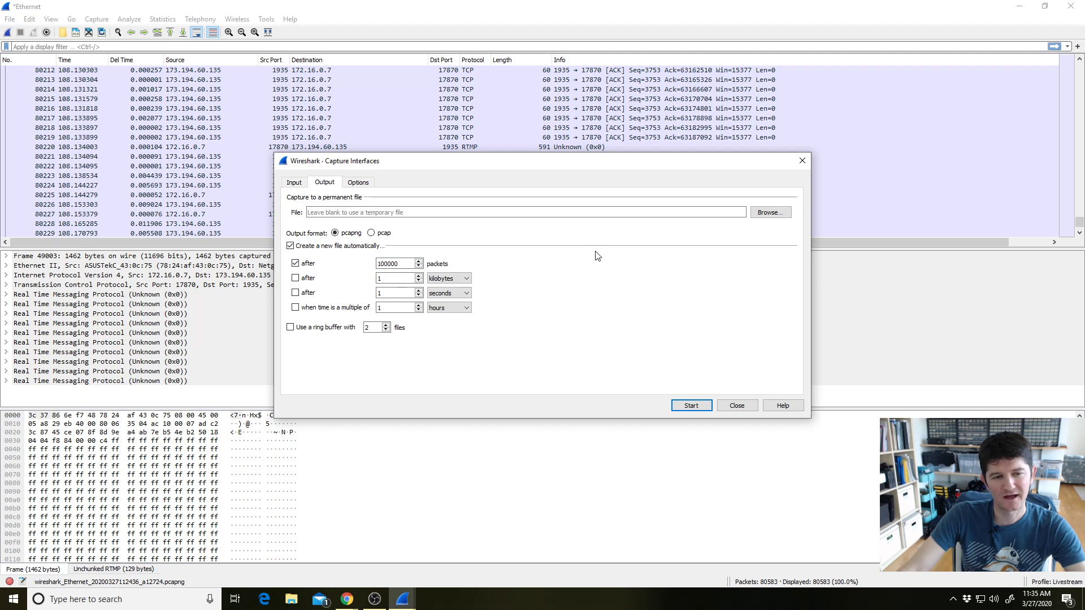
left_click(295, 264)
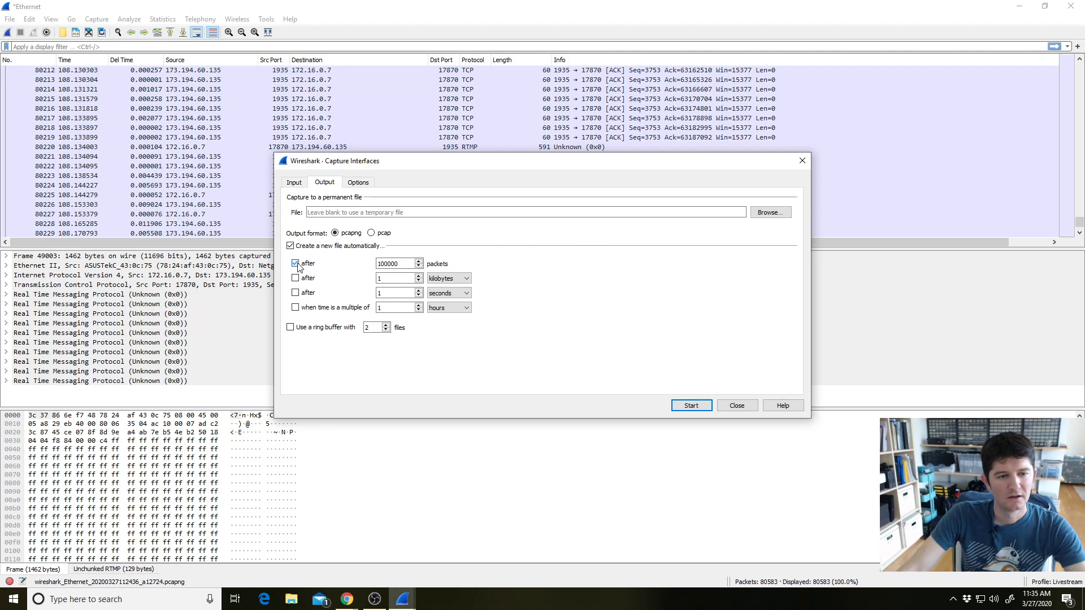
left_click(457, 280)
left_click(458, 294)
left_click(461, 282)
left_click(458, 302)
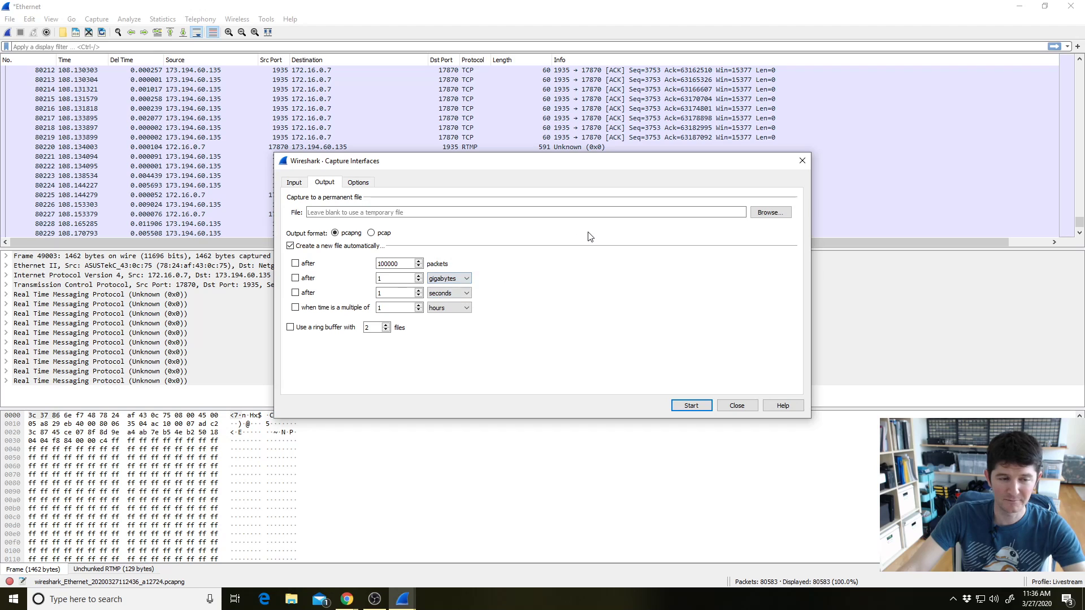
left_click(456, 280)
left_click(460, 283)
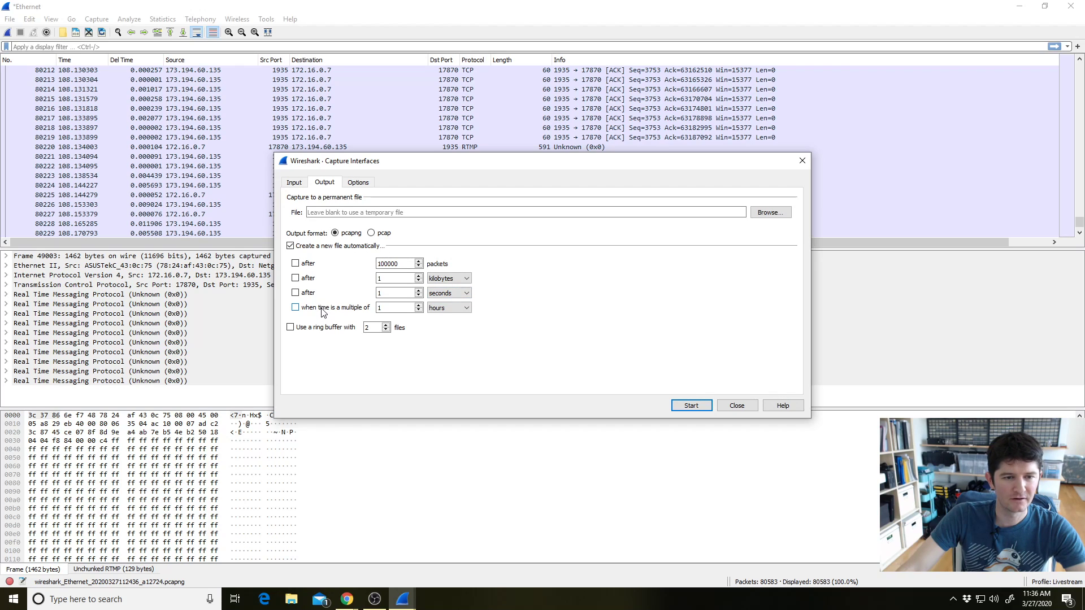
Examine the time-multiple criterion for creating new files and its available time units
left_click(294, 308)
left_click(453, 308)
left_click(453, 310)
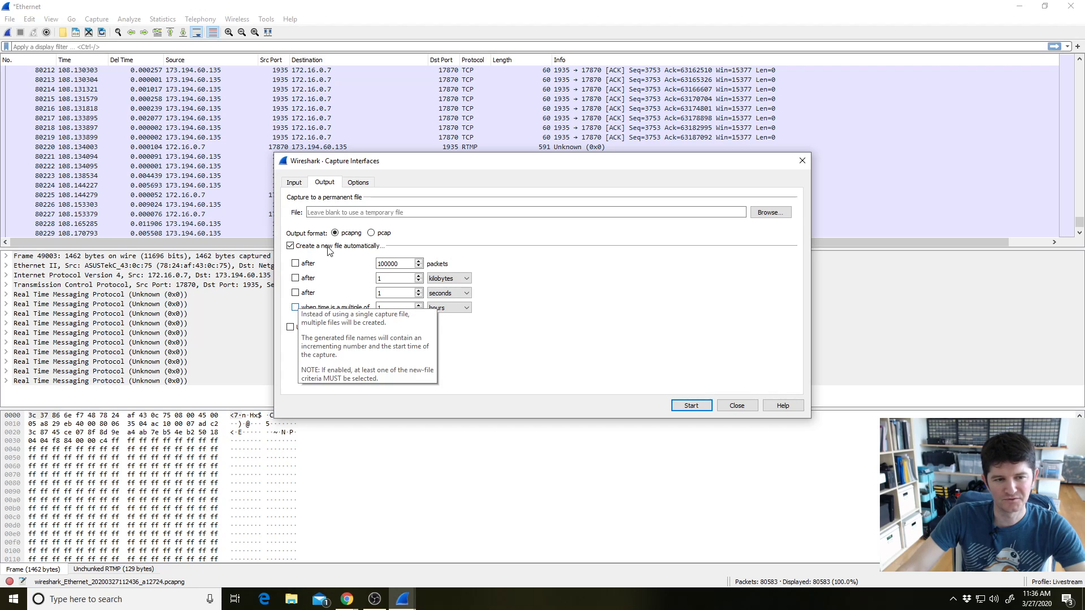
Set the ring buffer to 5 files, and briefly enable the ring buffer before disabling it again
left_click(291, 327)
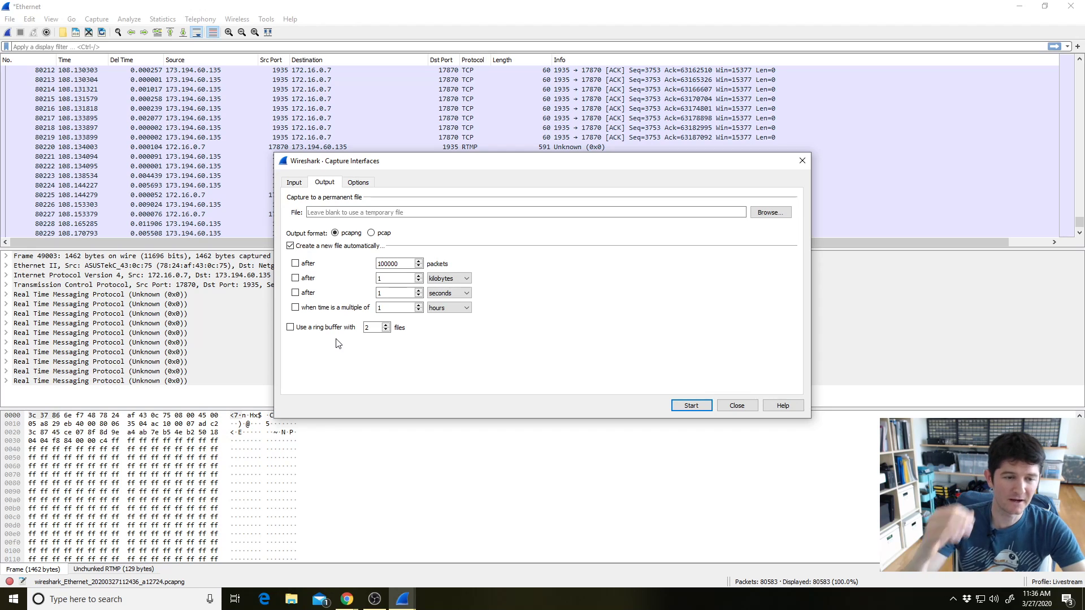
left_click(387, 325)
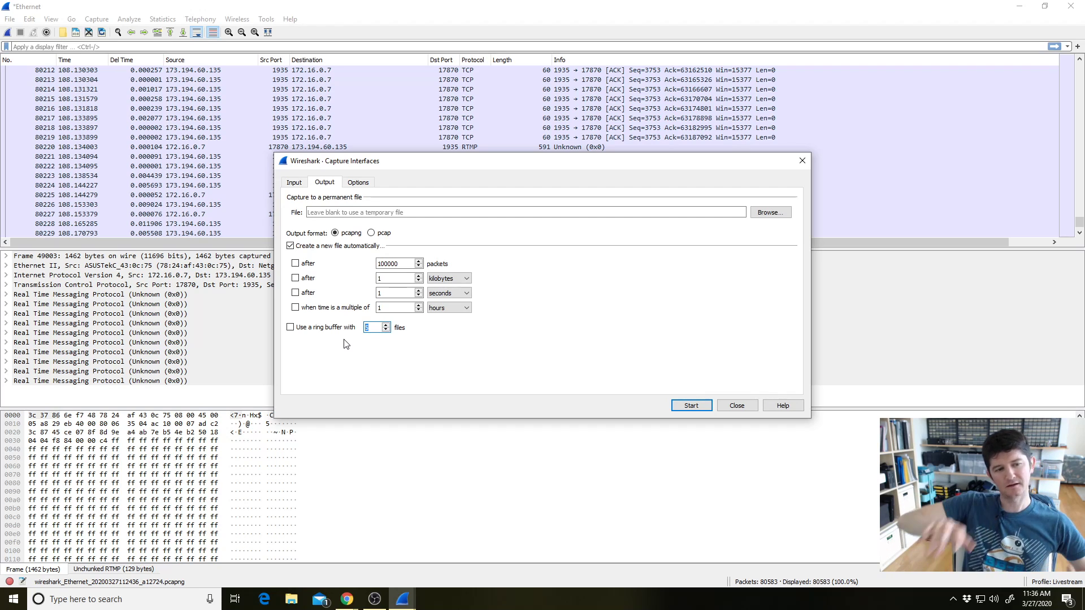
left_click(290, 328)
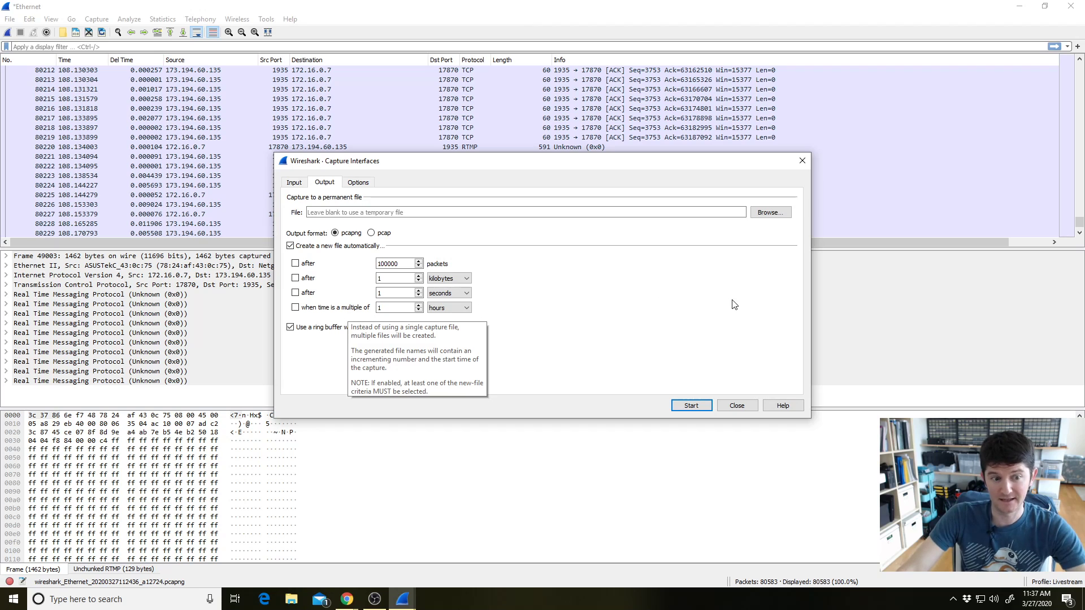
left_click(289, 328)
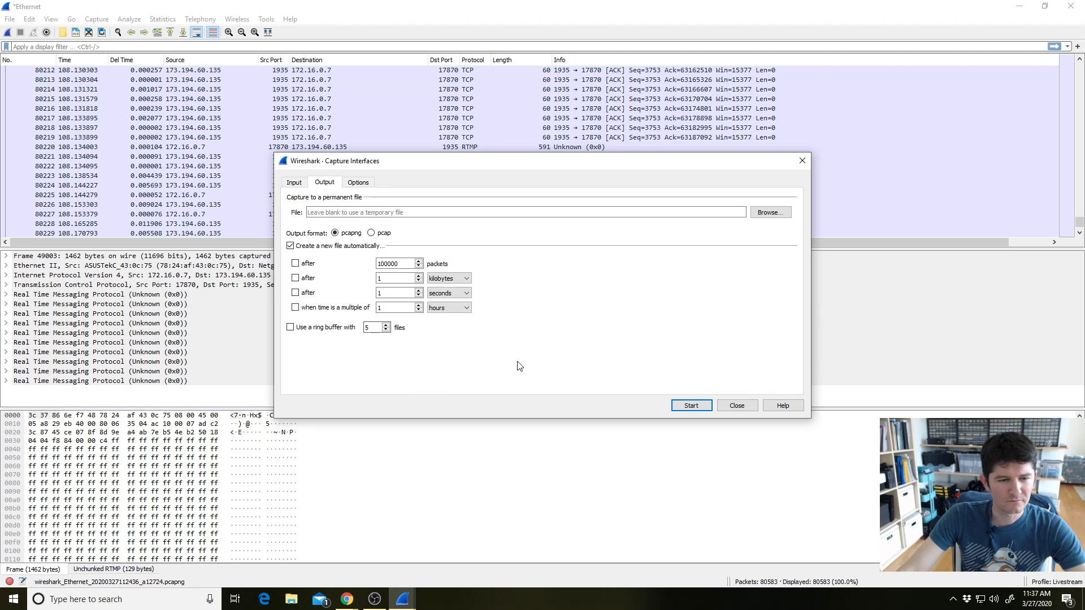
Review the display, name resolution and automatic stop options for the capture, and return to the output settings
left_click(371, 185)
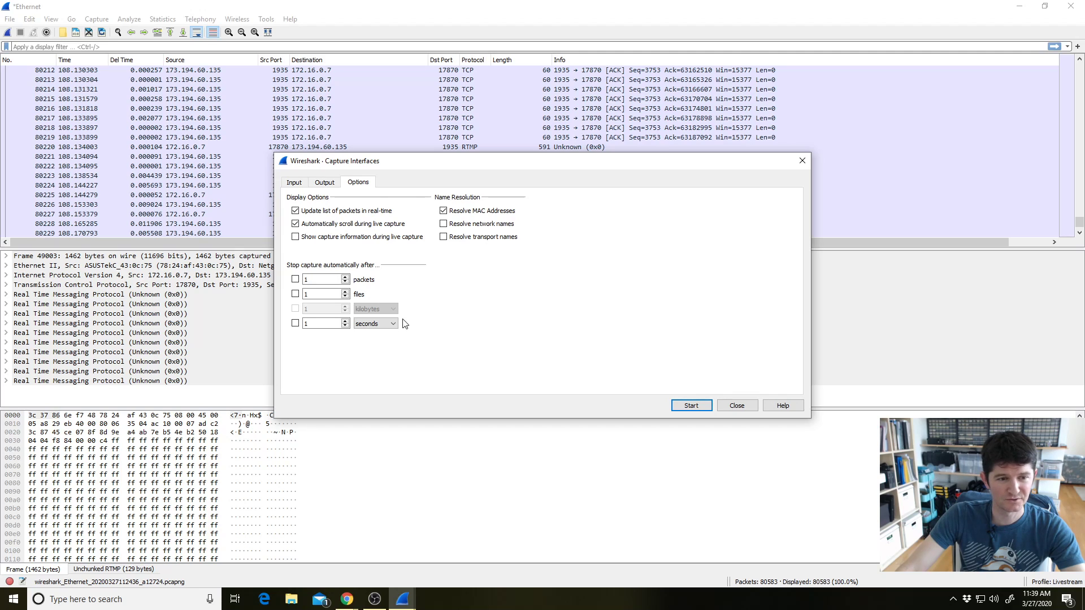
left_click(326, 182)
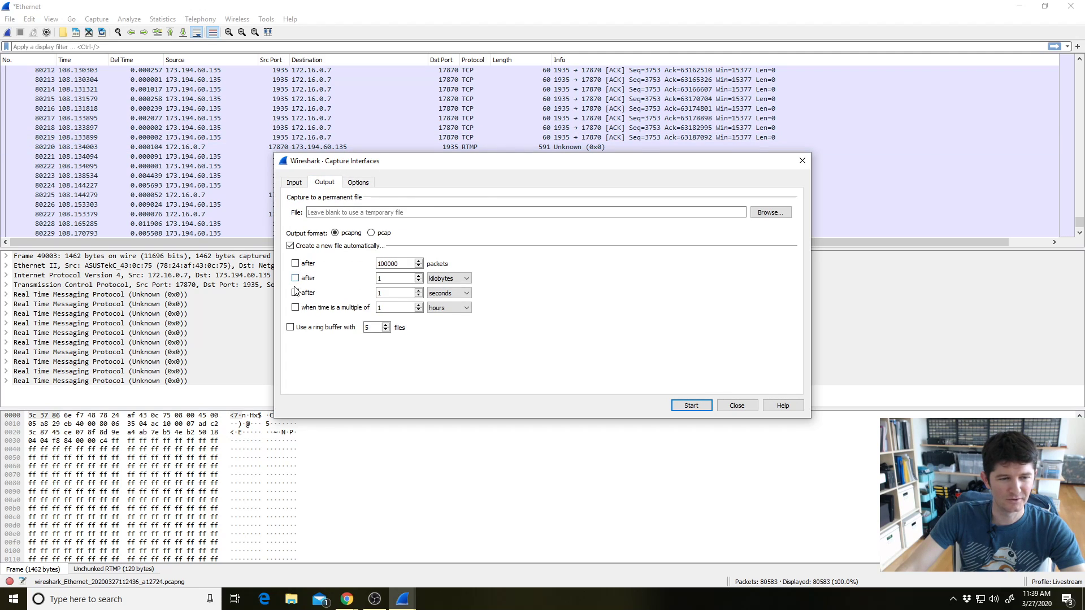
Review the MAC address, network name and transport name resolution options for the capture
left_click(359, 181)
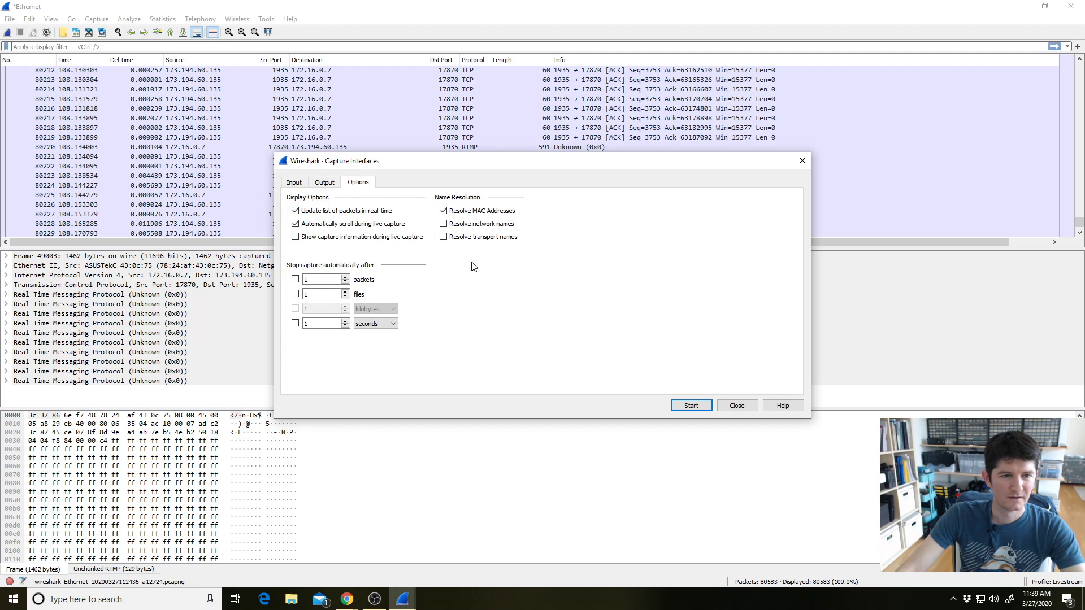
left_click(468, 212)
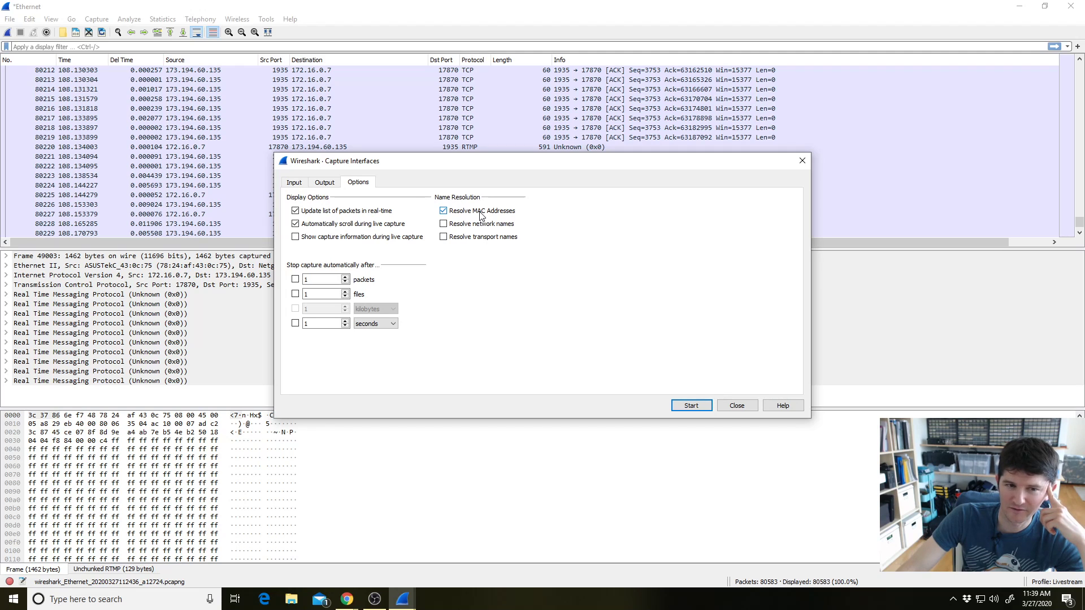
left_click(483, 226)
left_click(487, 237)
left_click(487, 239)
left_click(487, 224)
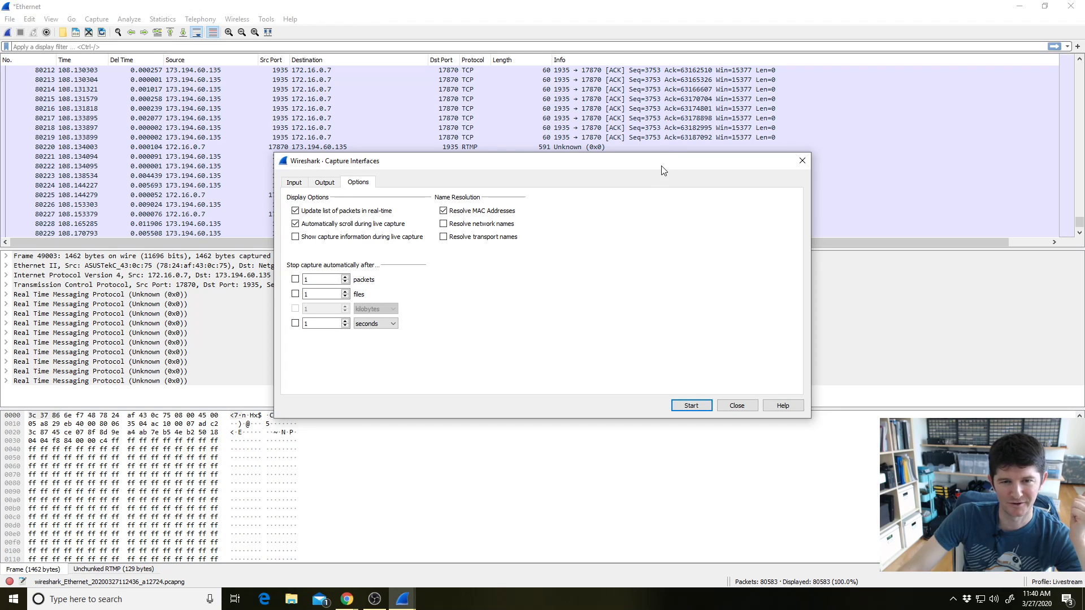
Dismiss the capture interface settings without starting a new capture and return to the packet list
left_click_drag(663, 169, 668, 106)
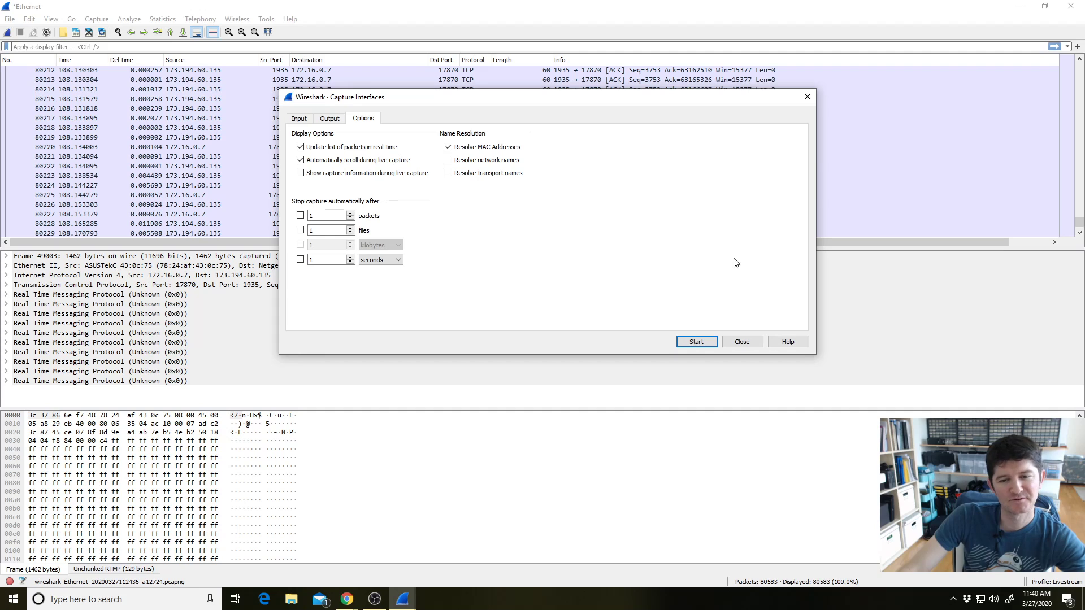
left_click(742, 342)
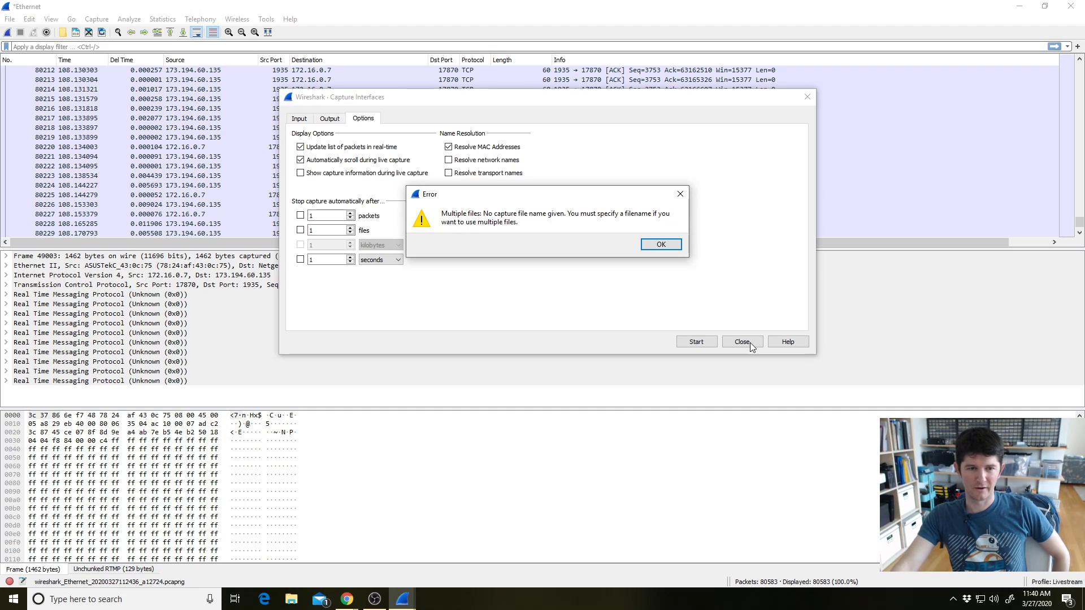
left_click(657, 244)
left_click(743, 339)
left_click(649, 244)
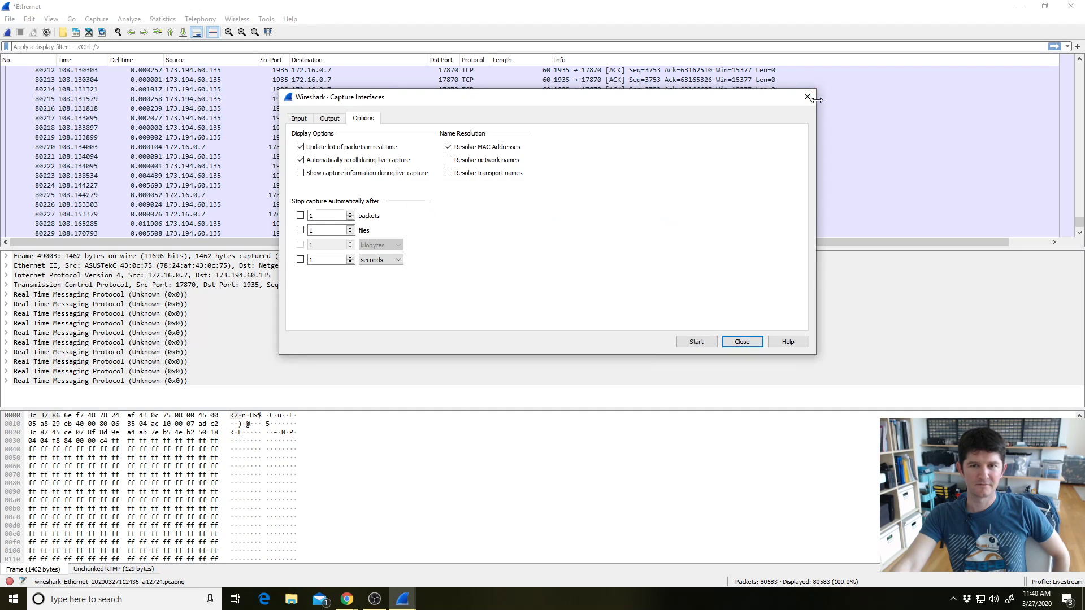
left_click(809, 97)
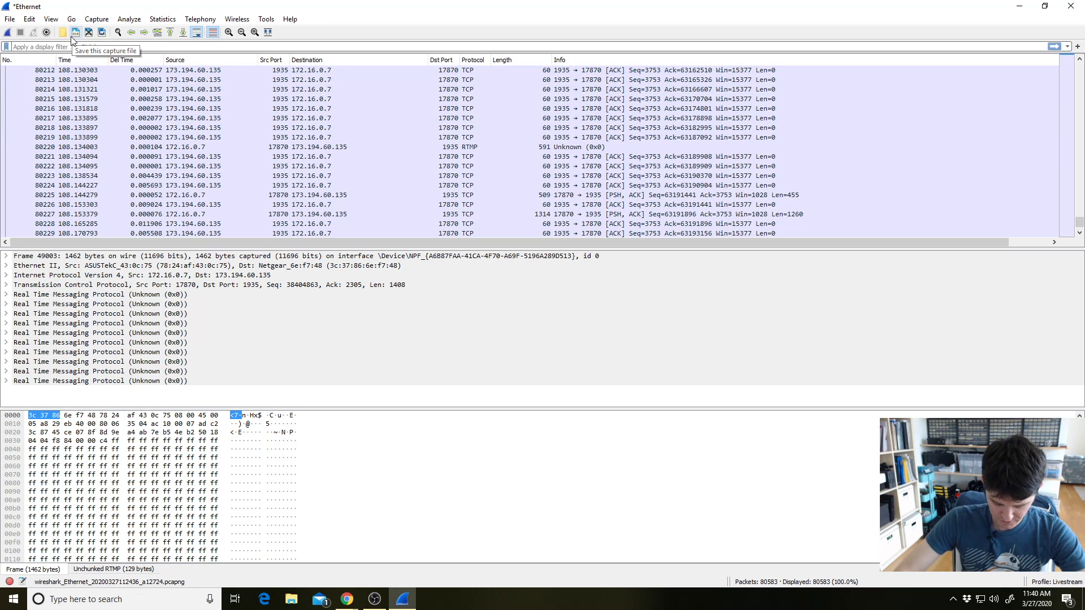
Go back to the first packets of the Ethernet capture and look over the beginning of the list
scroll(492, 167, "up", 20)
left_click_drag(1079, 222, 1079, 57)
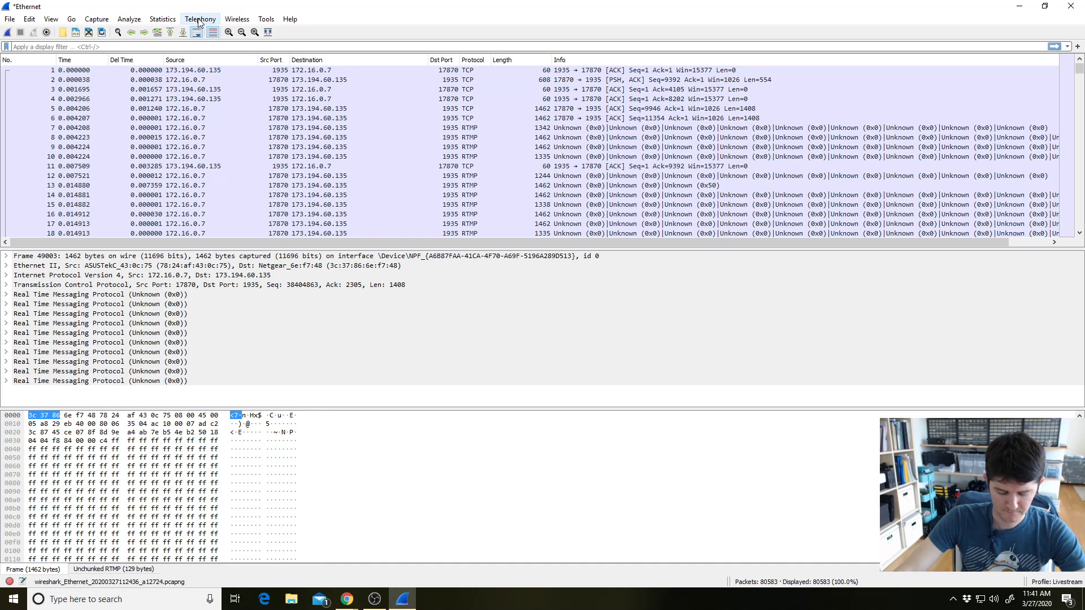
scroll(303, 158, "down", 1)
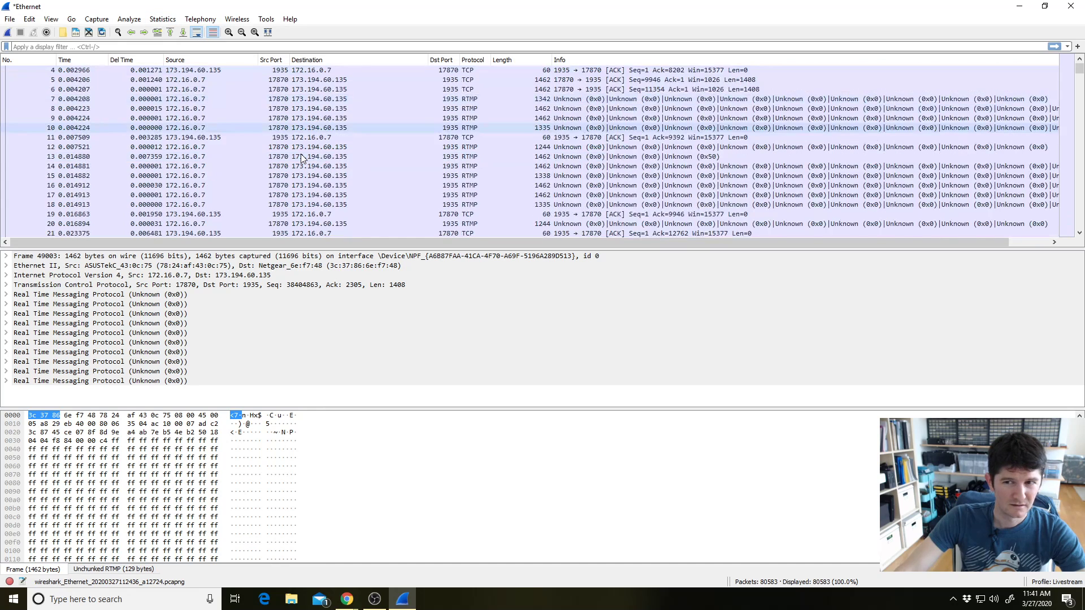
scroll(302, 159, "up", 1)
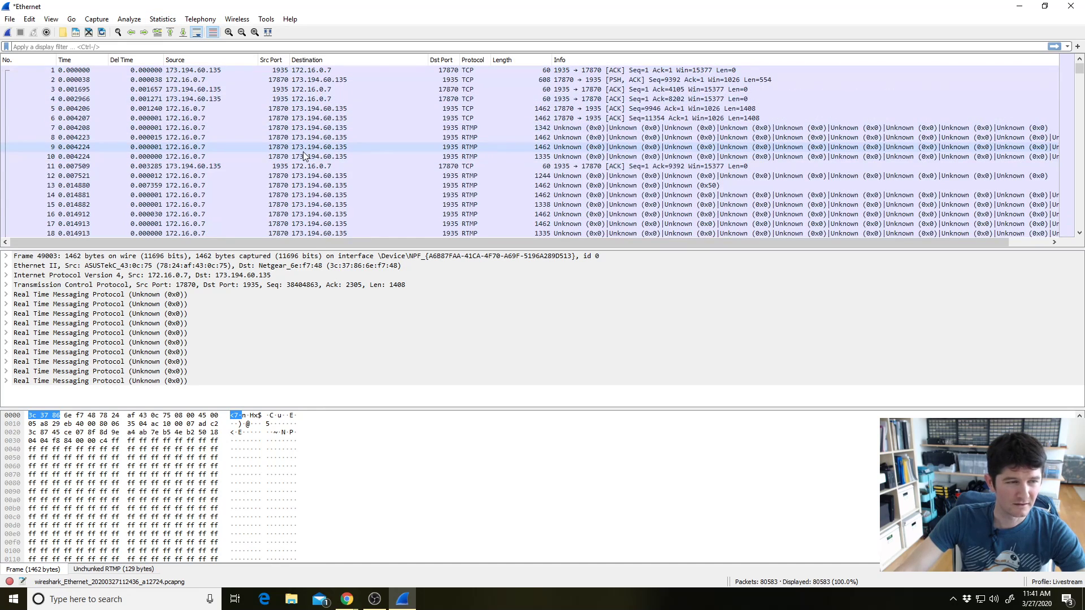
Open the capture file 000 - Lots Going On.pcap without saving the current packets, and lower both pane dividers slightly
left_click(10, 20)
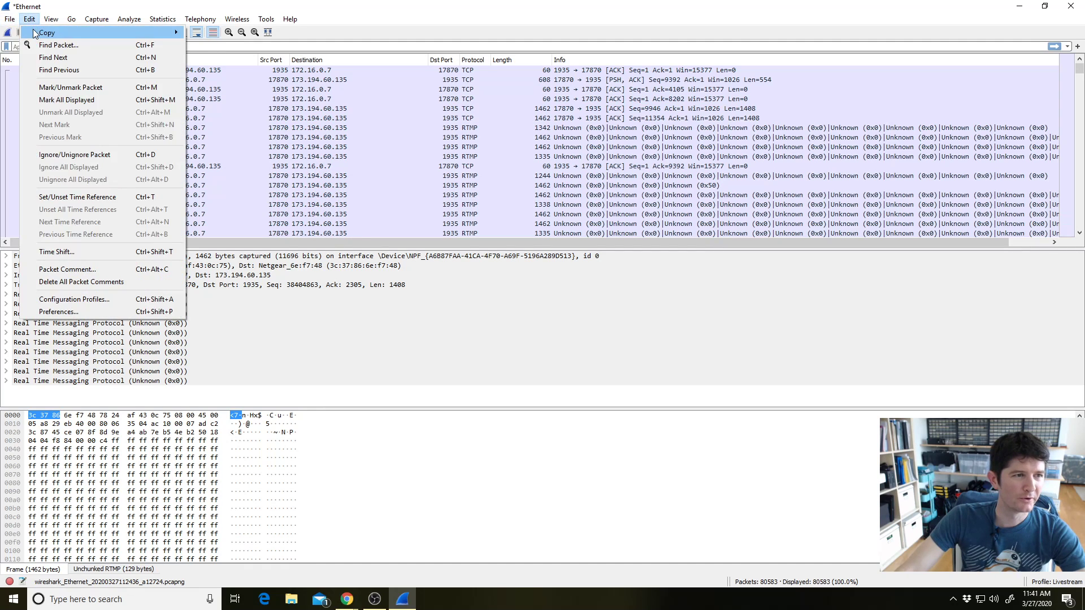
left_click(22, 32)
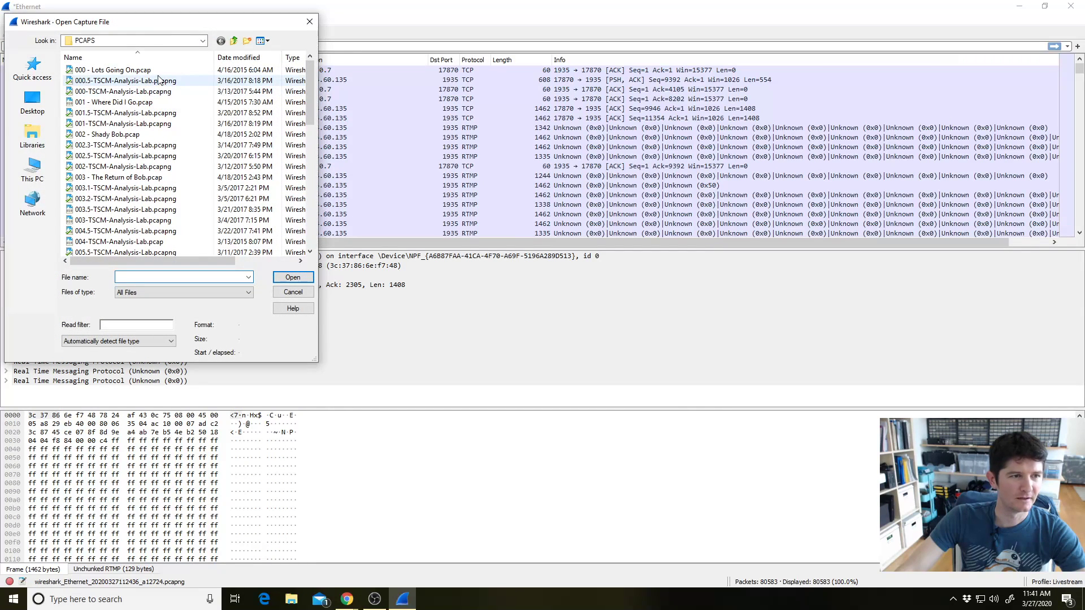
double_click(157, 73)
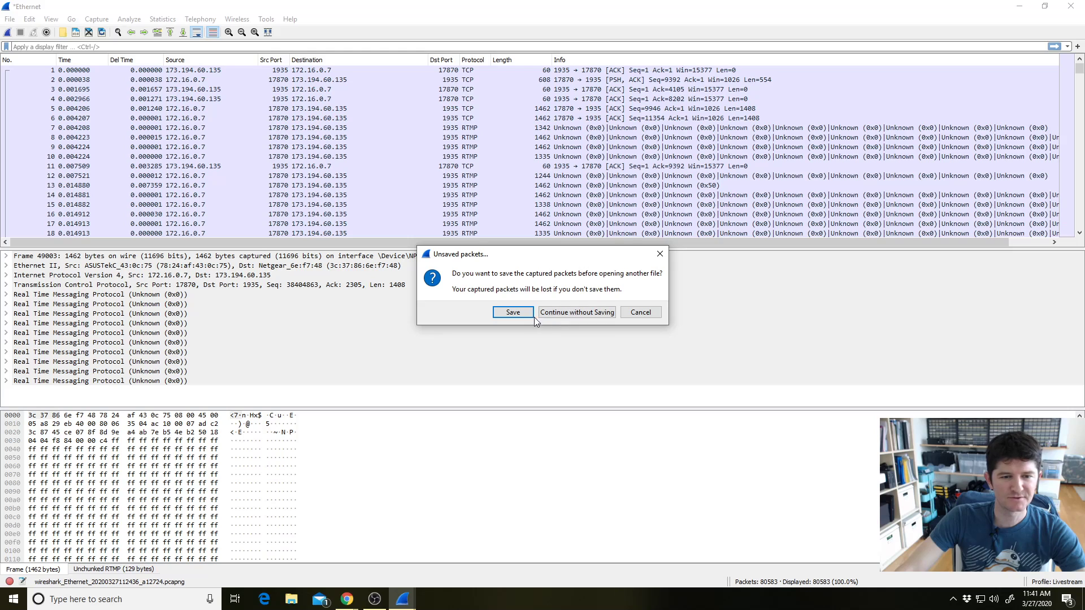
left_click(567, 316)
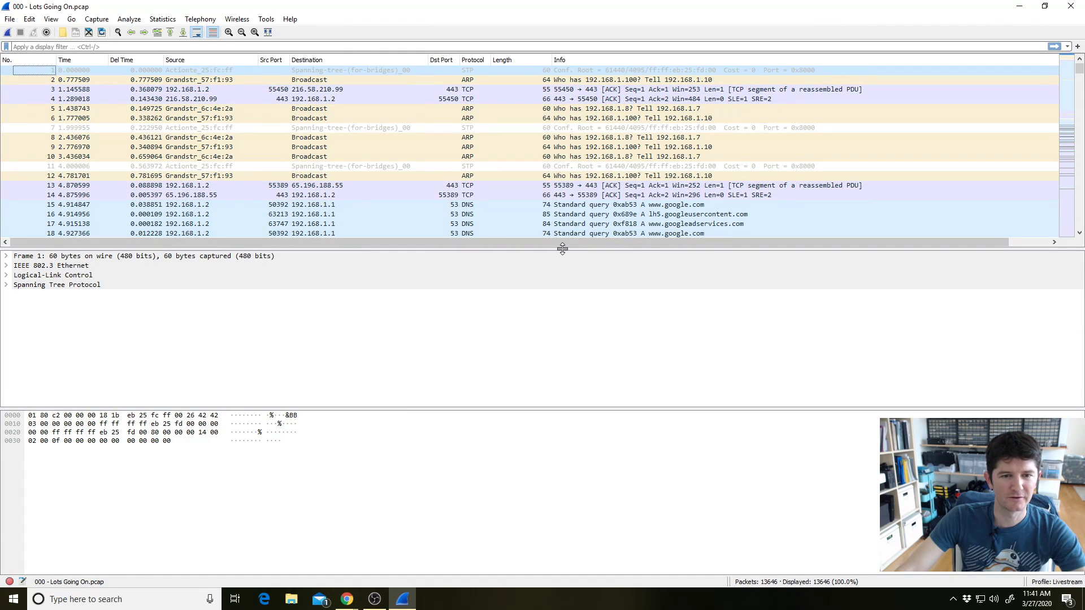
left_click_drag(562, 252, 562, 260)
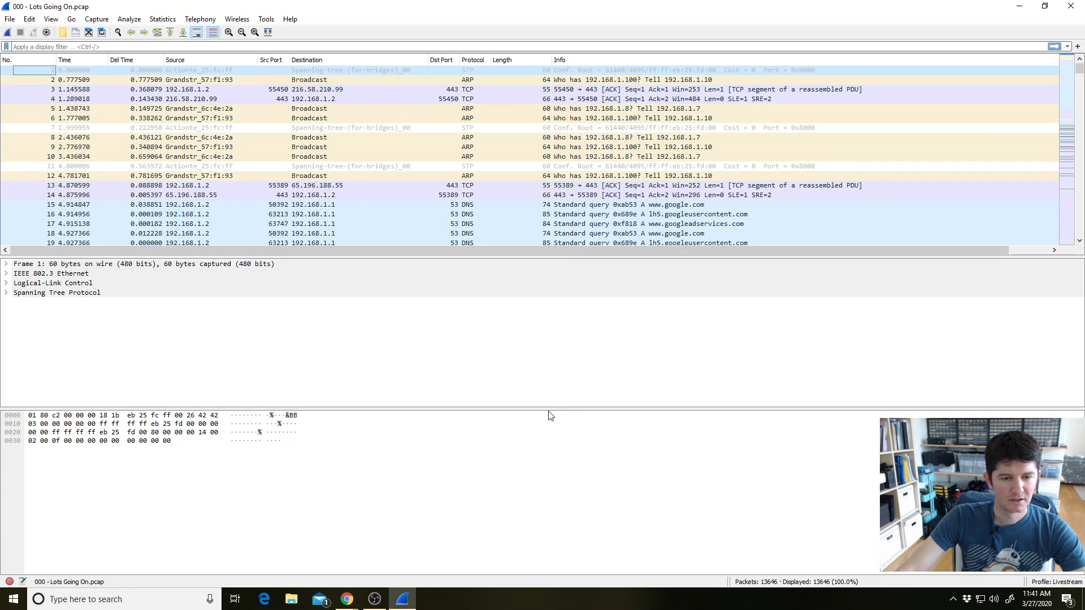
left_click_drag(550, 409, 547, 421)
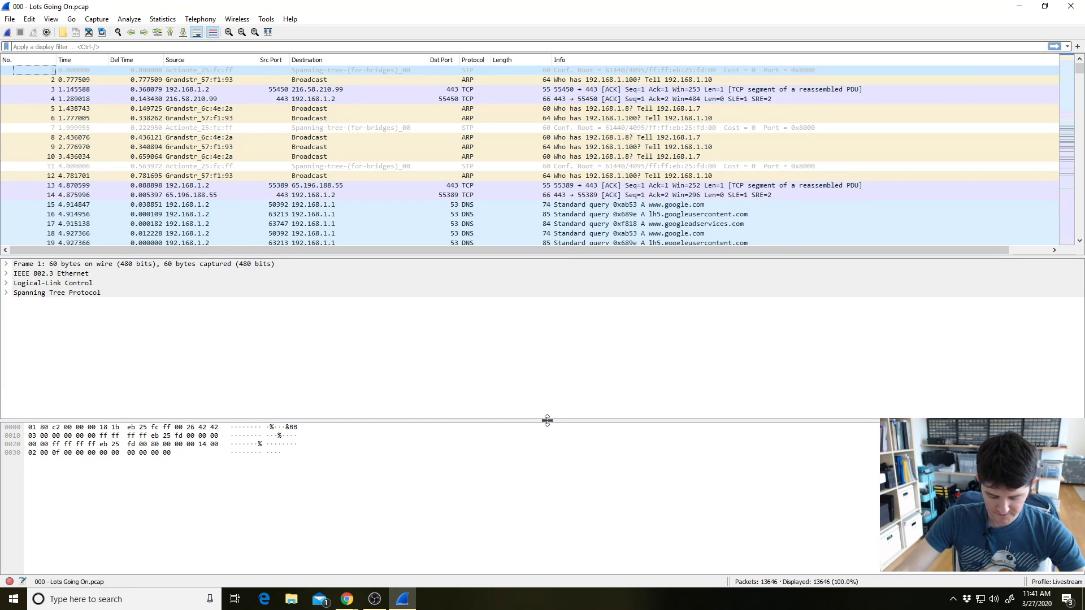
Open the coloring rules and examine the protocol names and filters they use
left_click(55, 20)
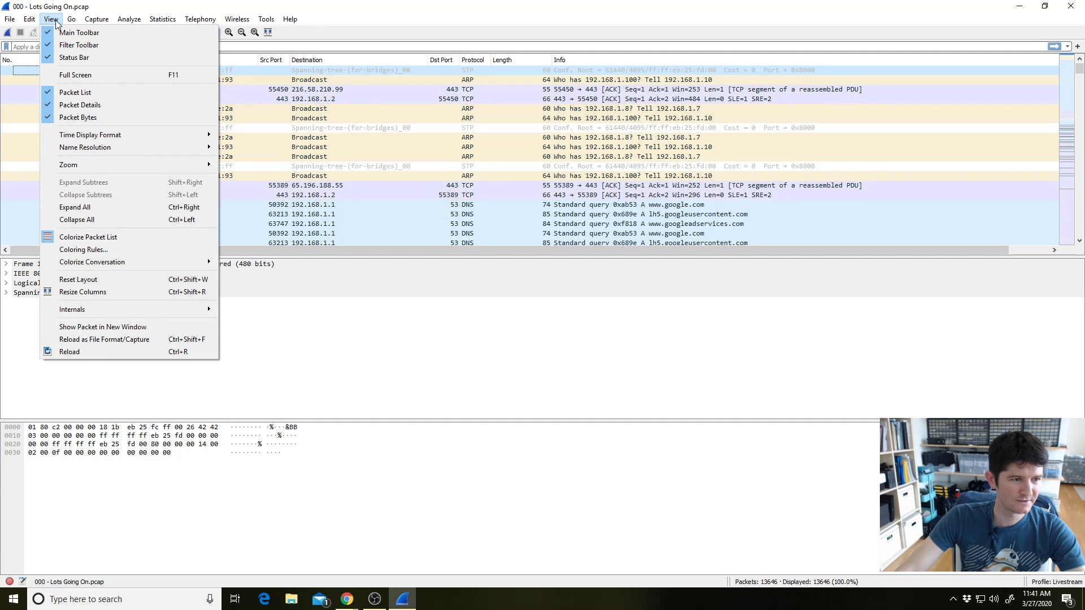
left_click(94, 250)
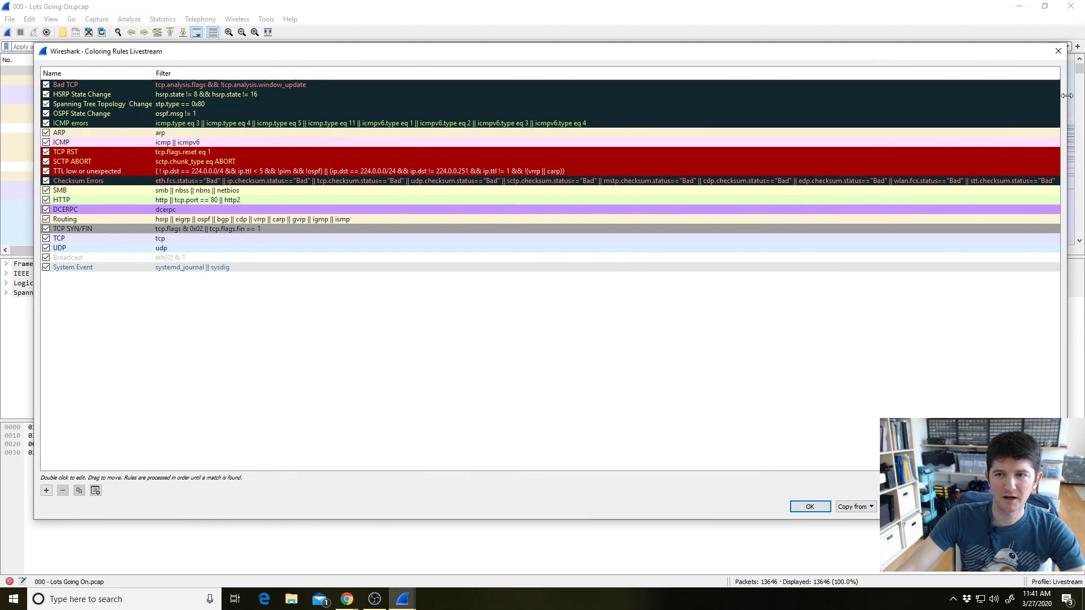
left_click_drag(625, 52, 620, 30)
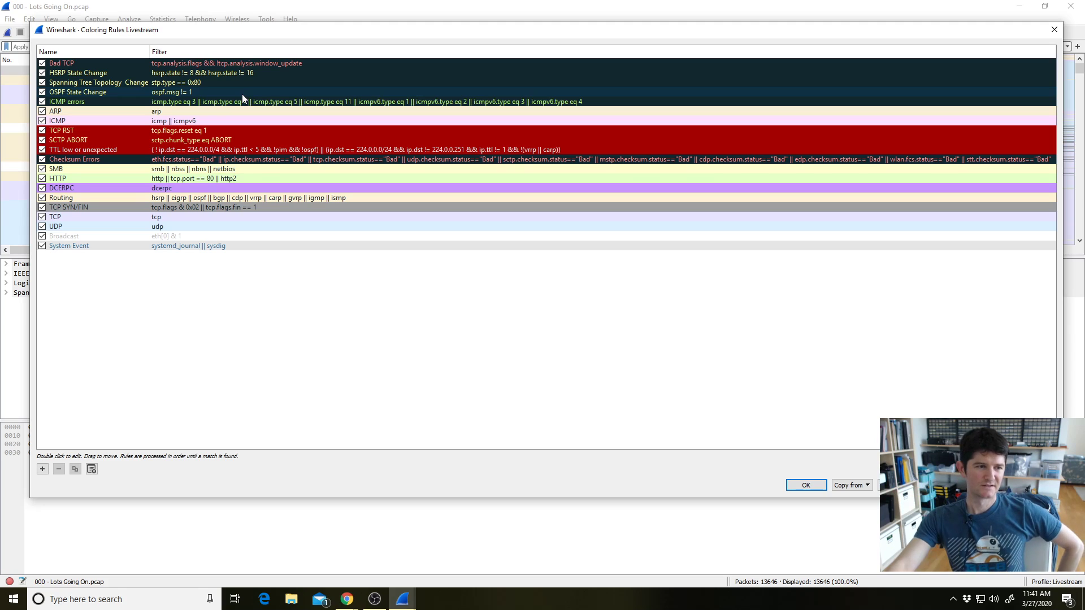
left_click(164, 226)
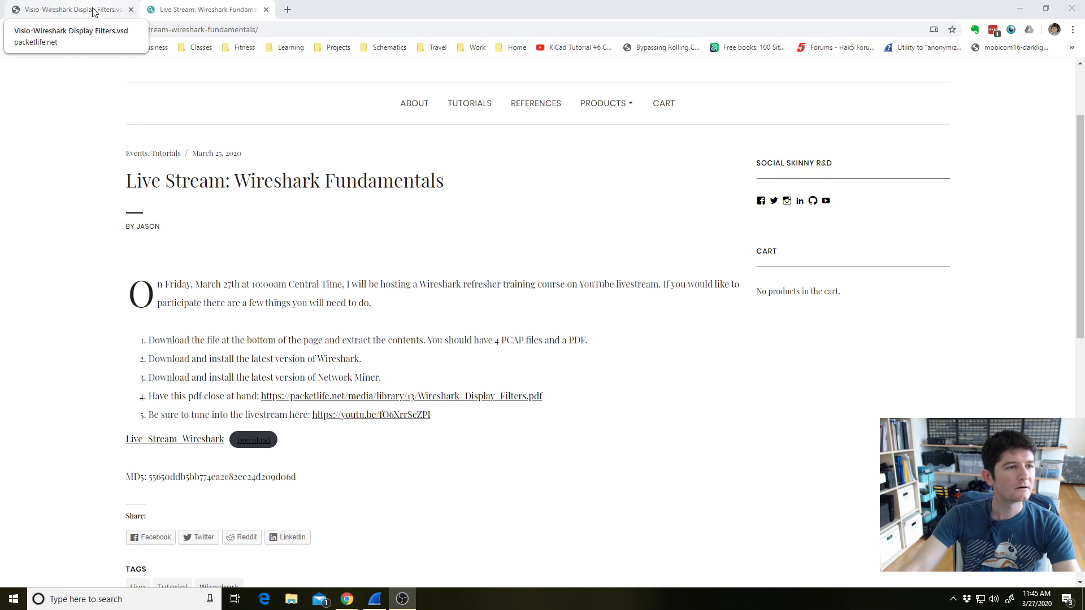
Switch back from the browser to Wireshark and reopen the coloring rules
left_click(383, 603)
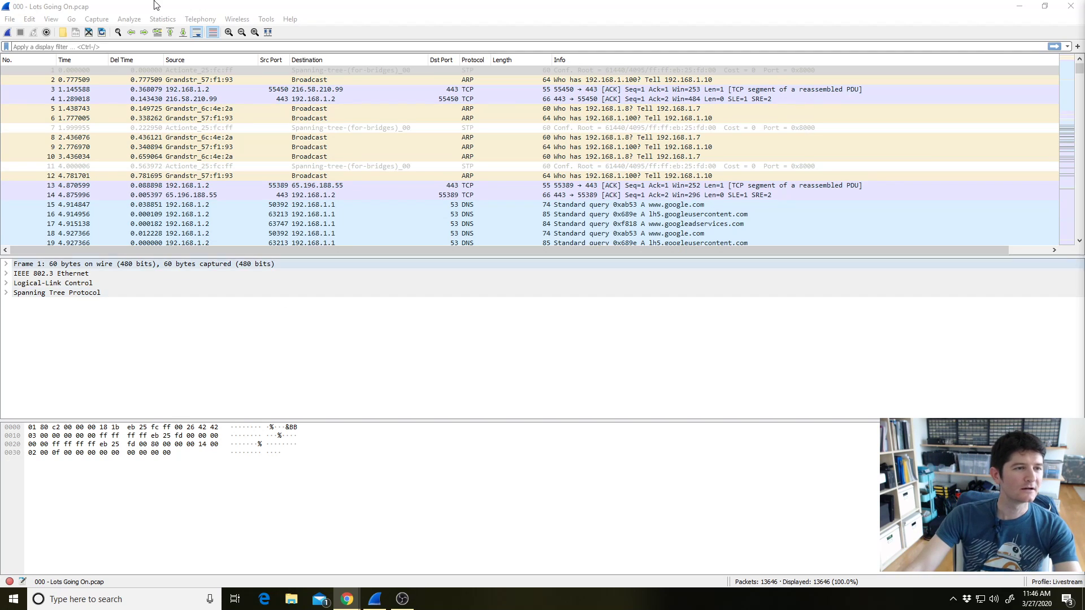
left_click(146, 23)
left_click(146, 22)
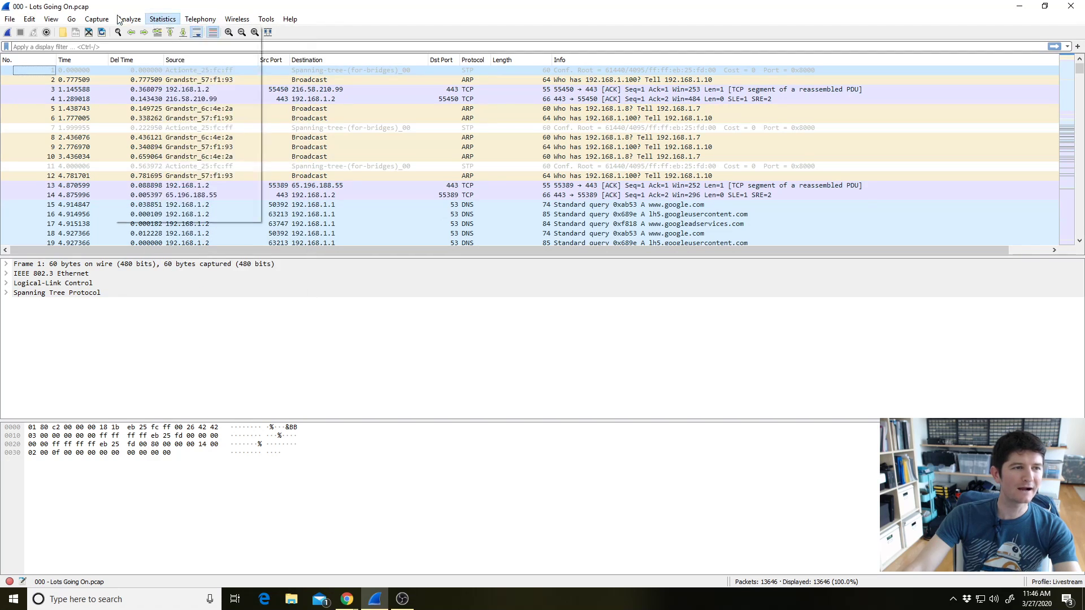
left_click(60, 22)
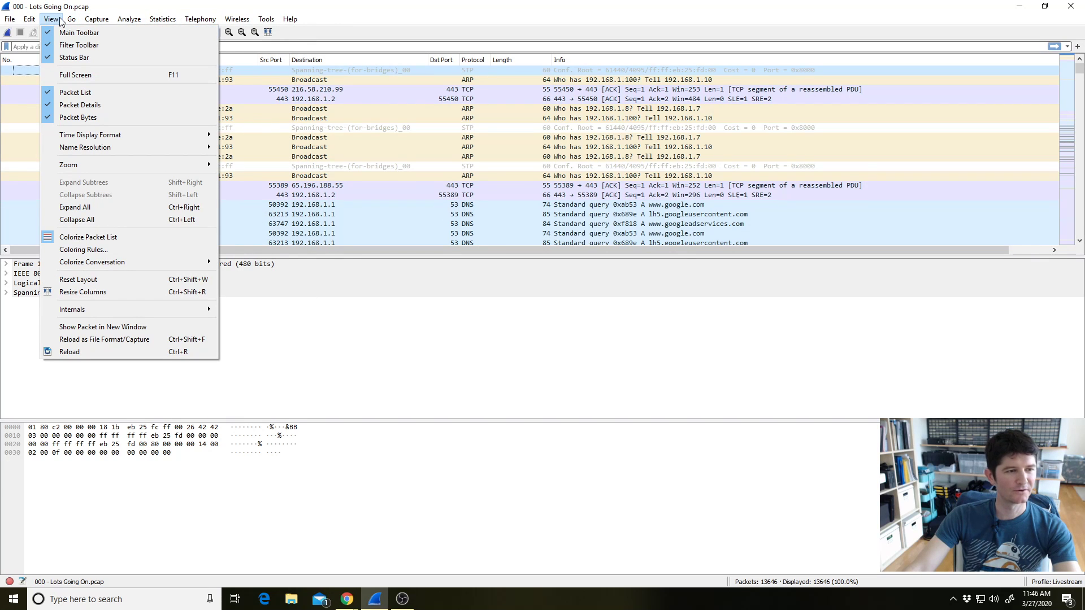
left_click(90, 249)
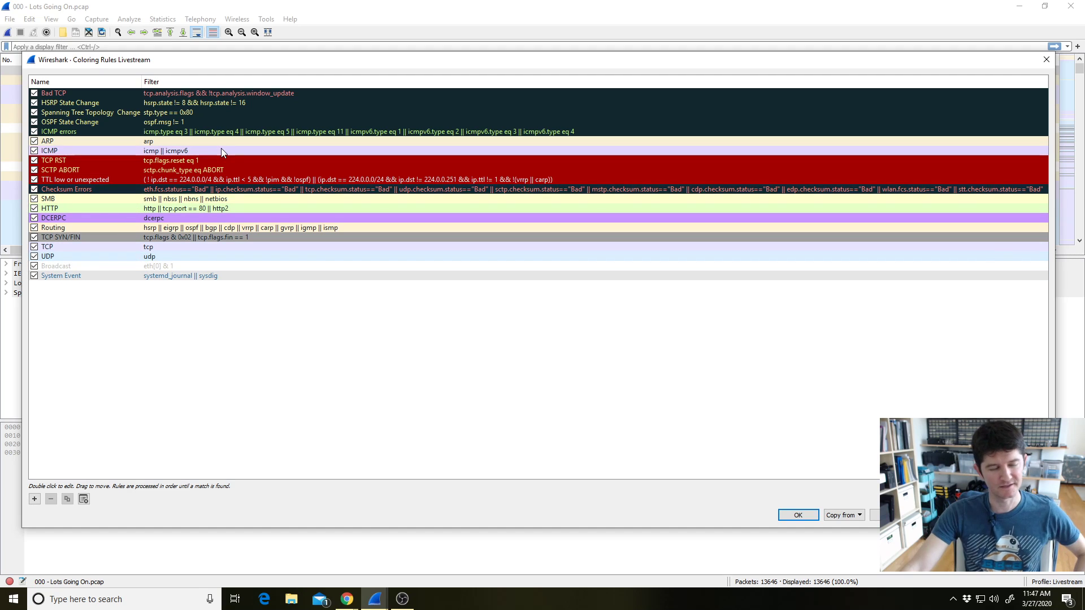
left_click_drag(341, 60, 353, 78)
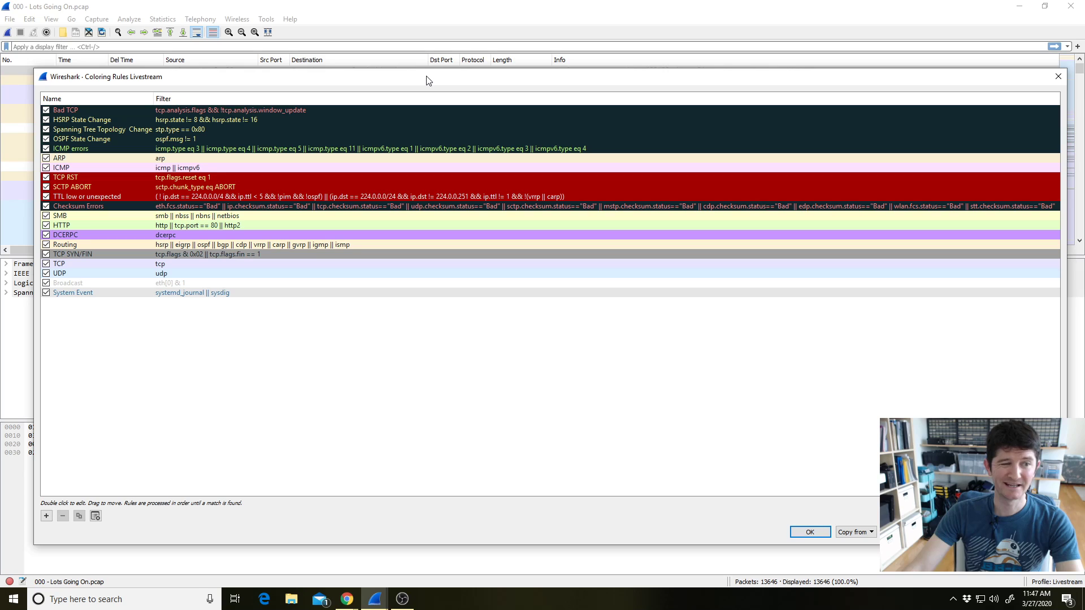
Add a new coloring rule named Regular DNS
left_click(47, 516)
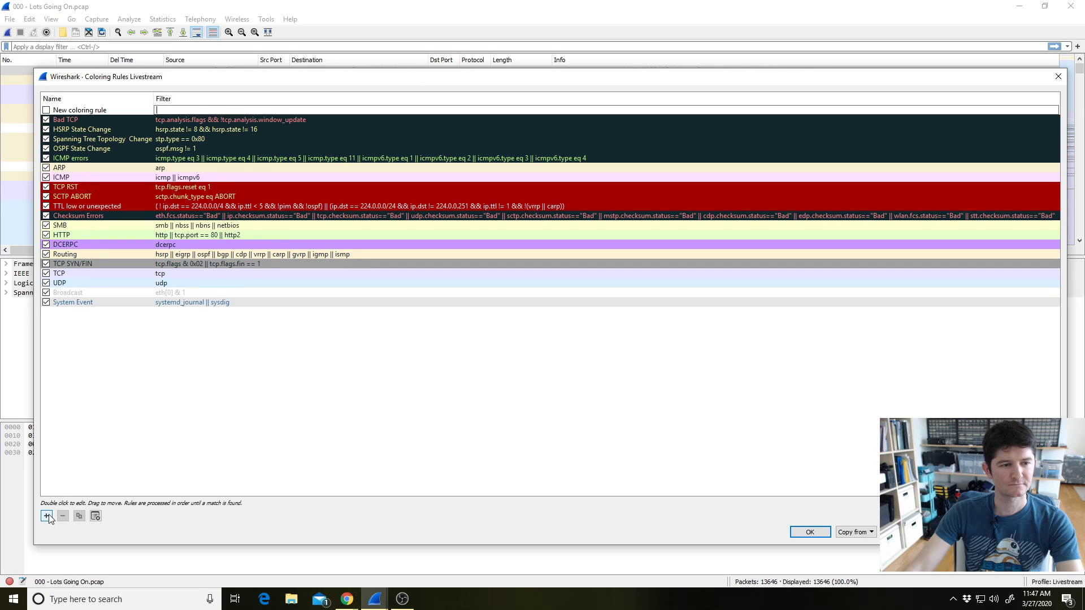
double_click(89, 110)
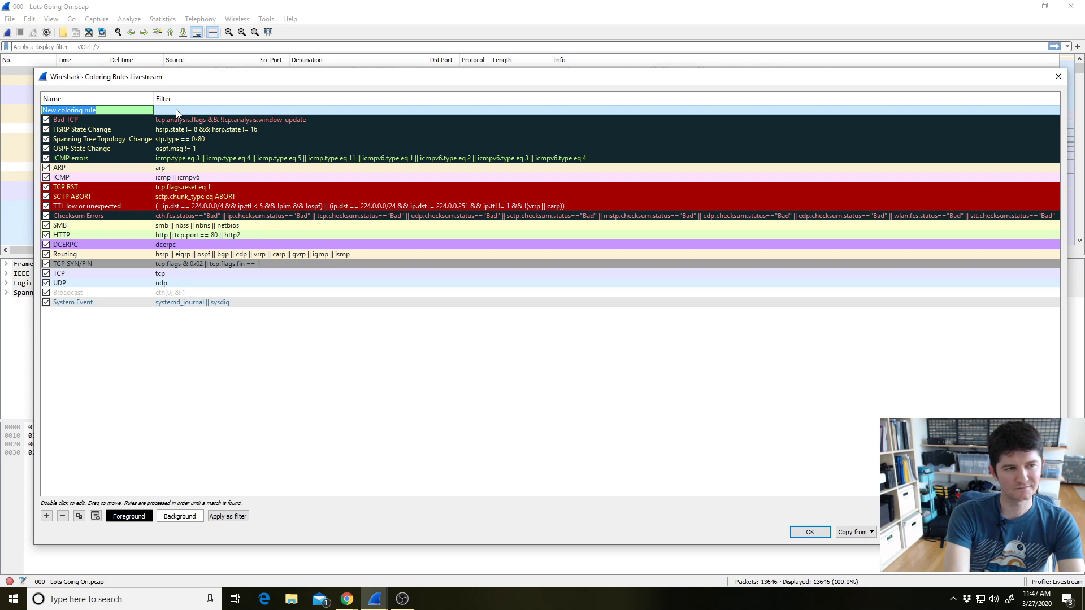
type("R")
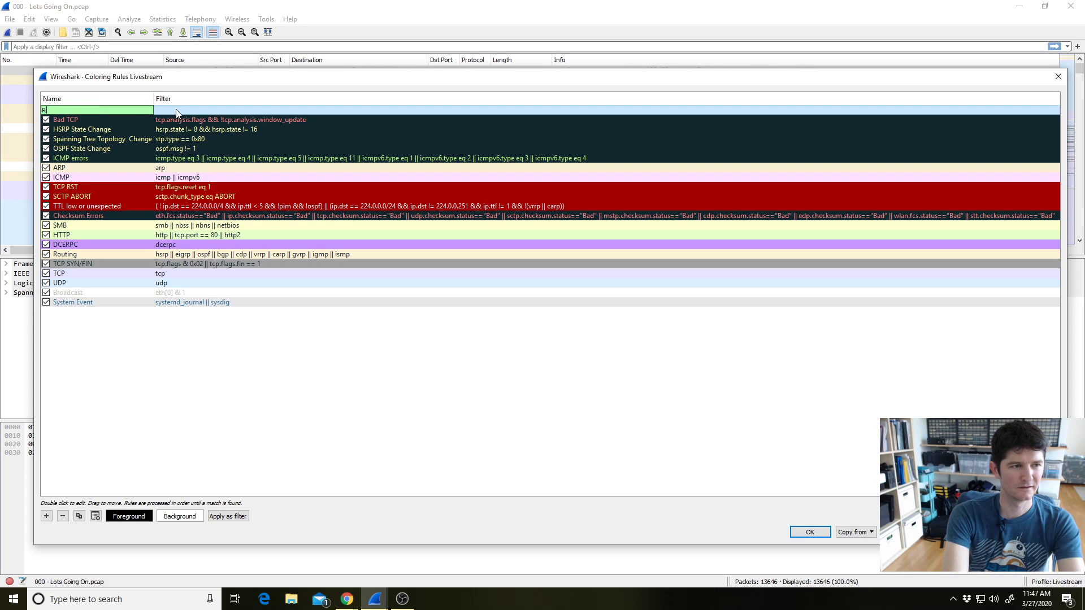
type("egular DNS")
key("Return")
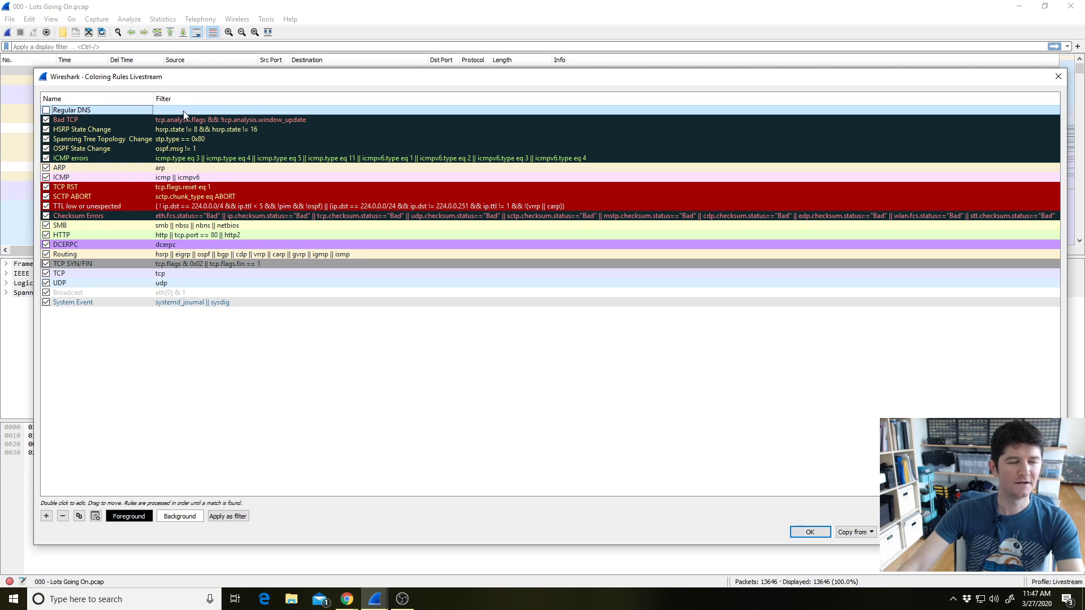
Set the filter of the Regular DNS coloring rule to dns
double_click(184, 111)
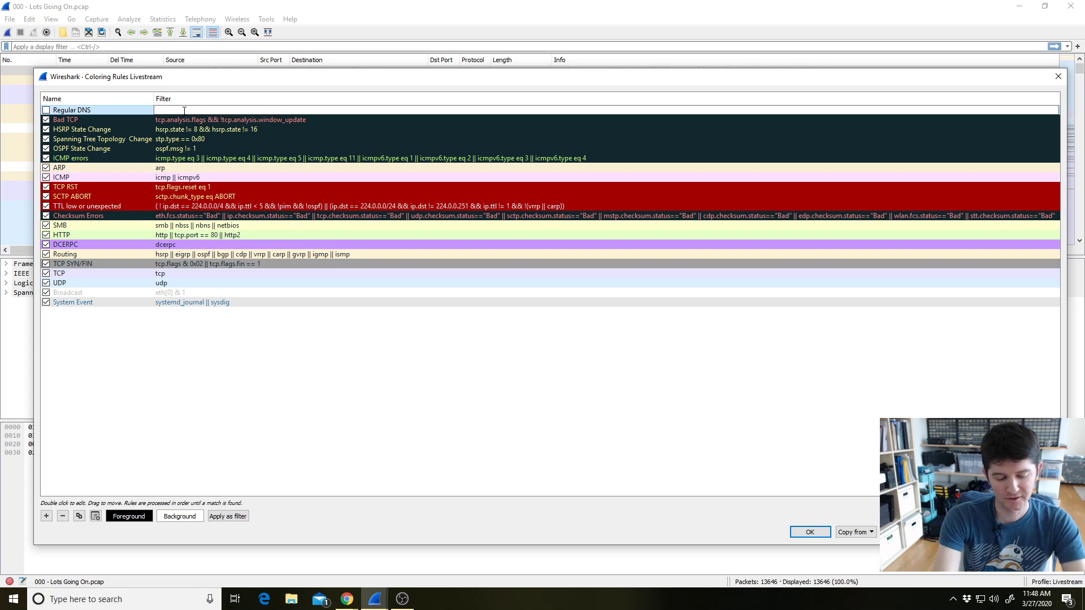
type("dns")
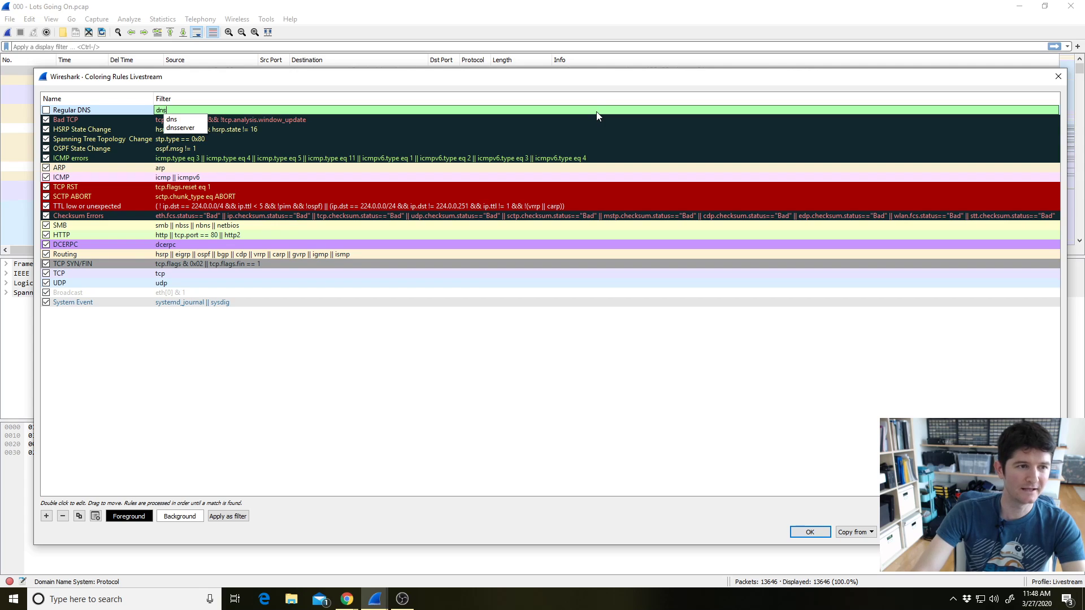
key("Return")
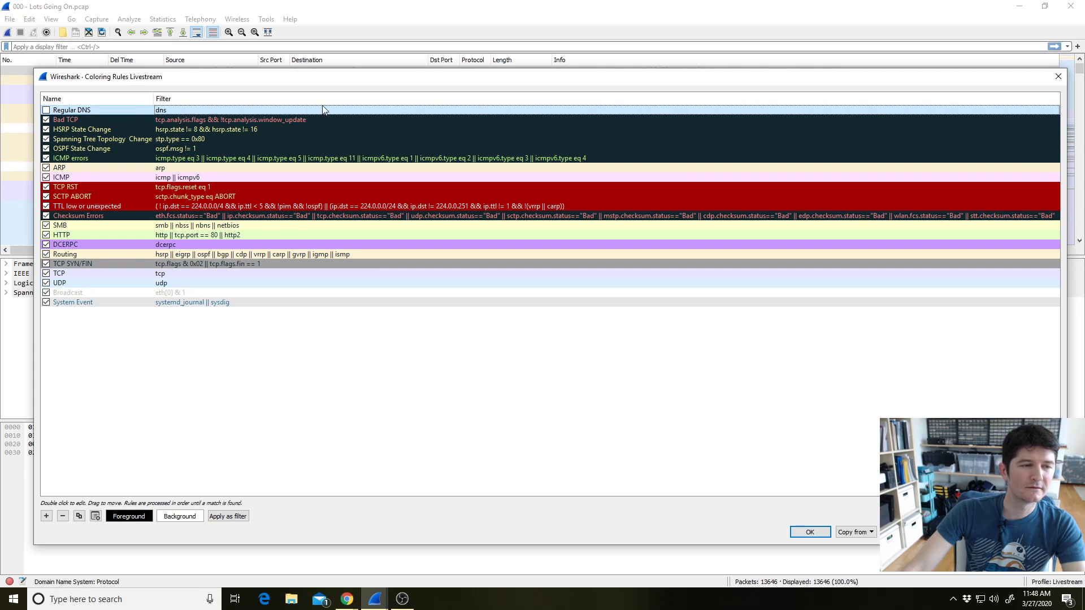
Give the Regular DNS coloring rule a white #ffffff foreground and a green #55aa00 background
left_click(131, 128)
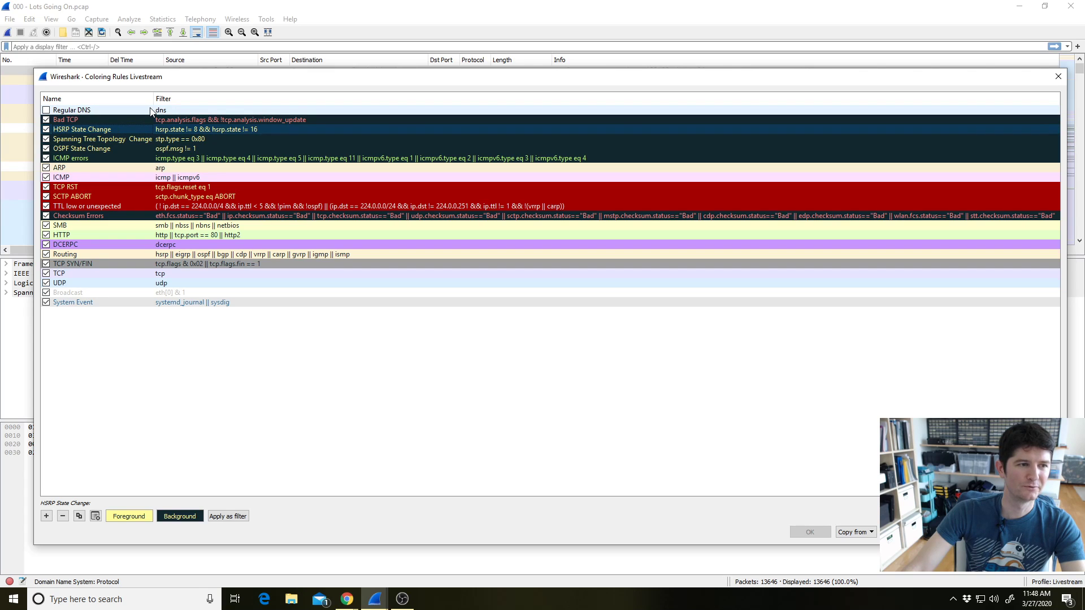
left_click(236, 112)
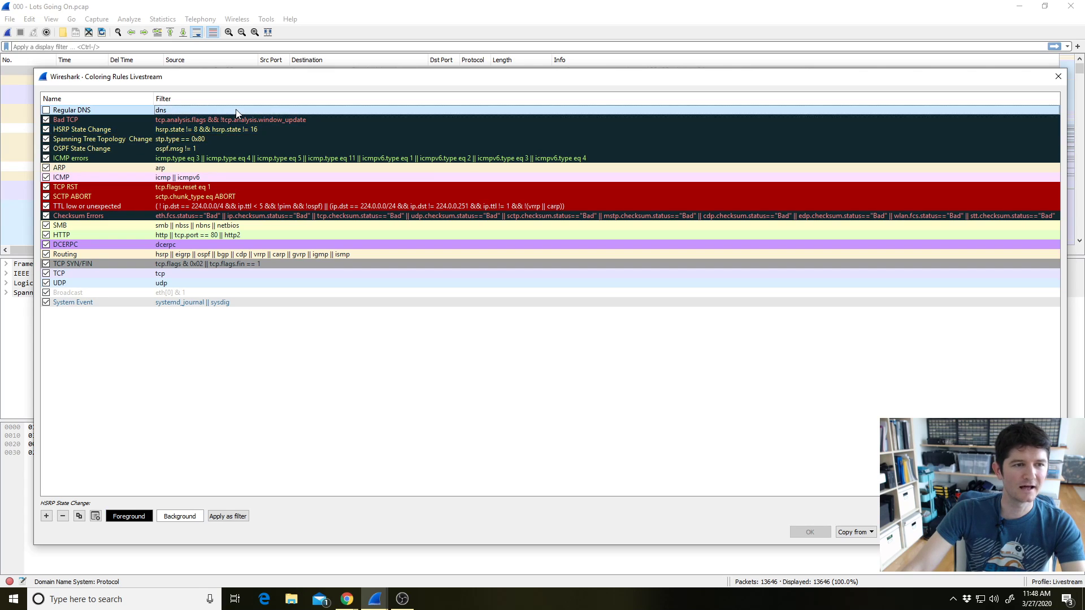
left_click(136, 520)
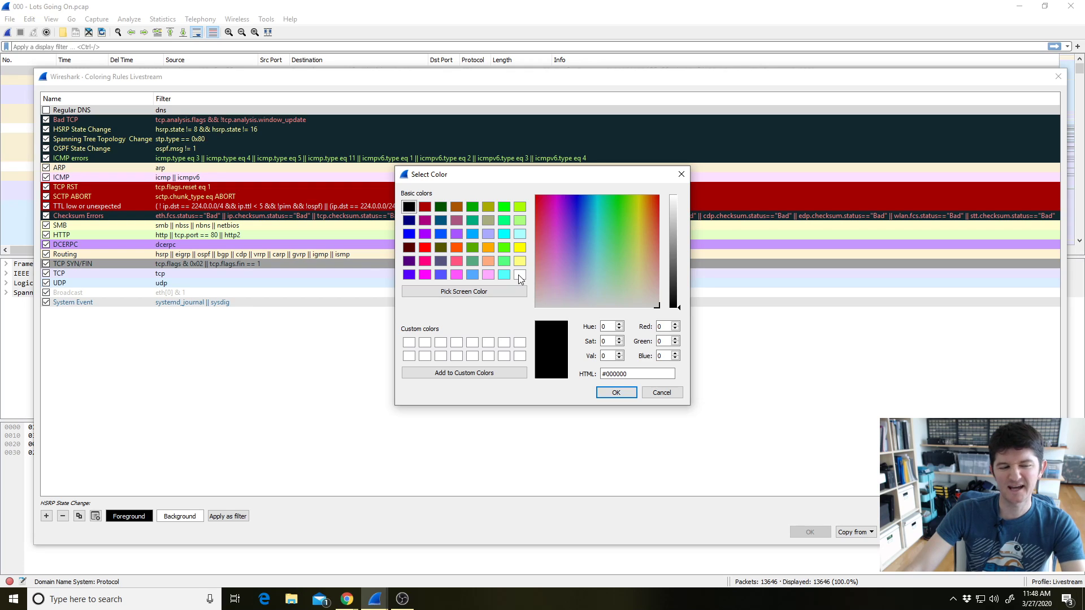
left_click(519, 275)
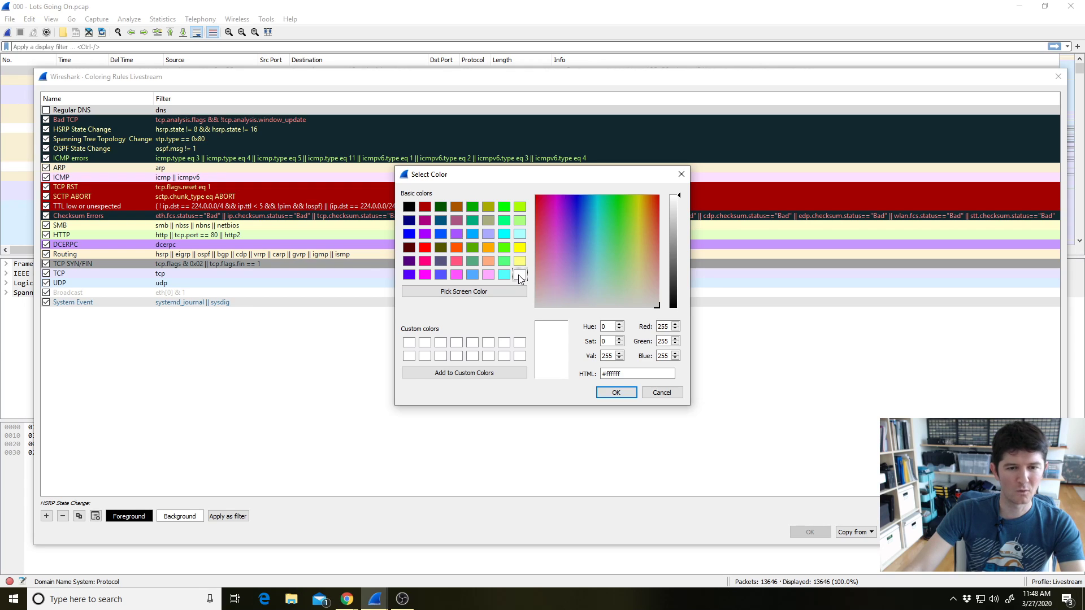
left_click(625, 397)
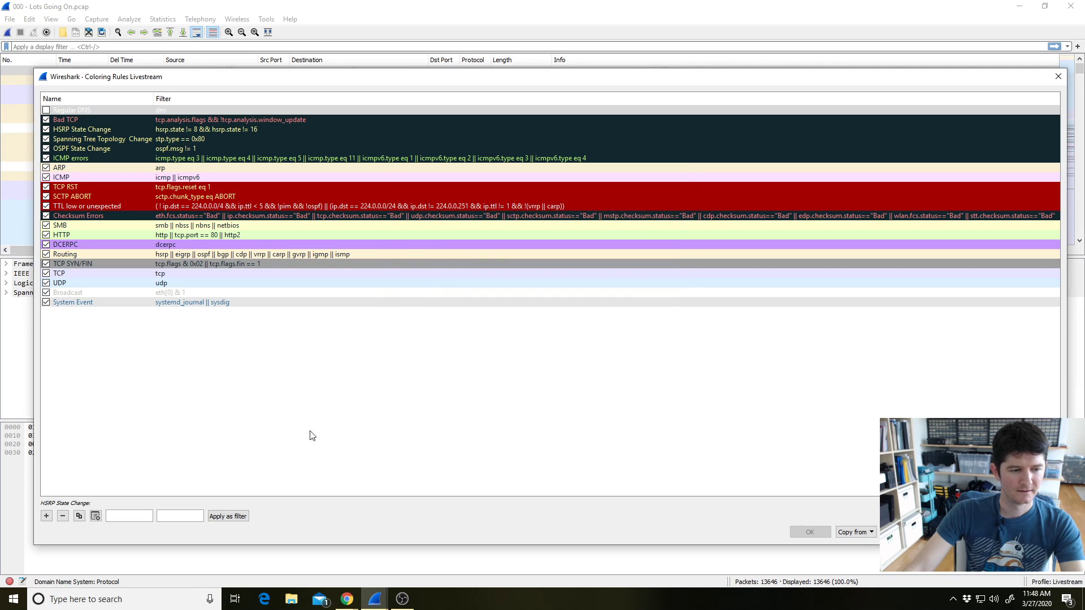
left_click(184, 514)
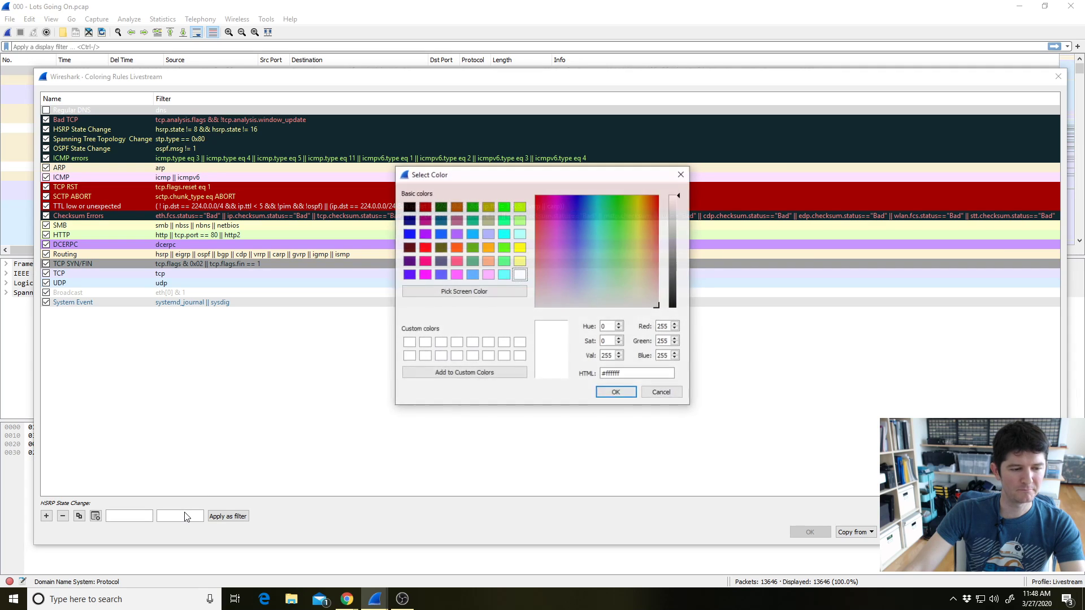
left_click(473, 250)
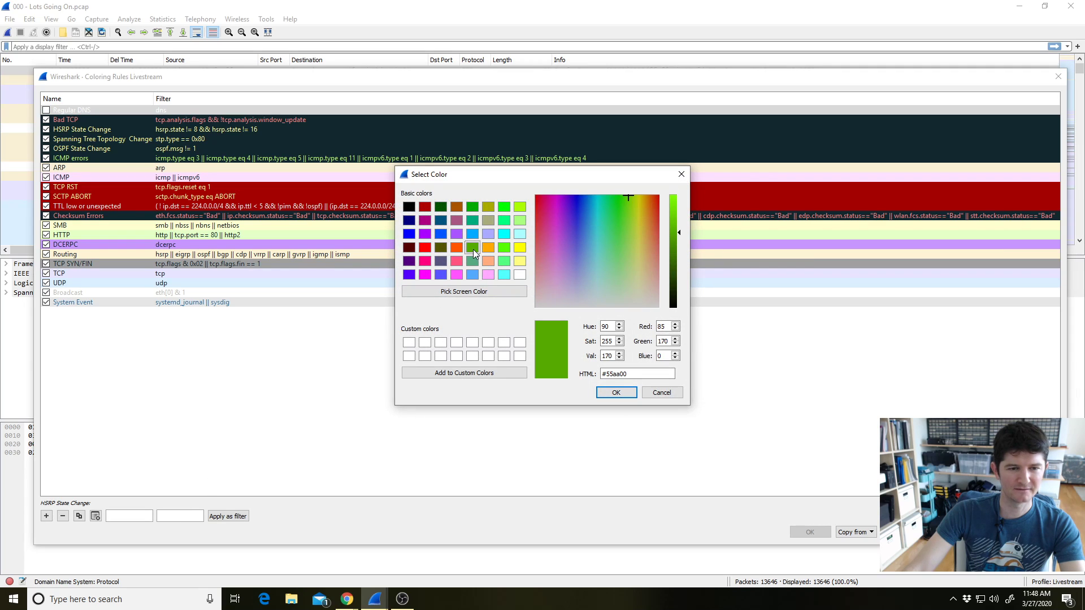
left_click(617, 394)
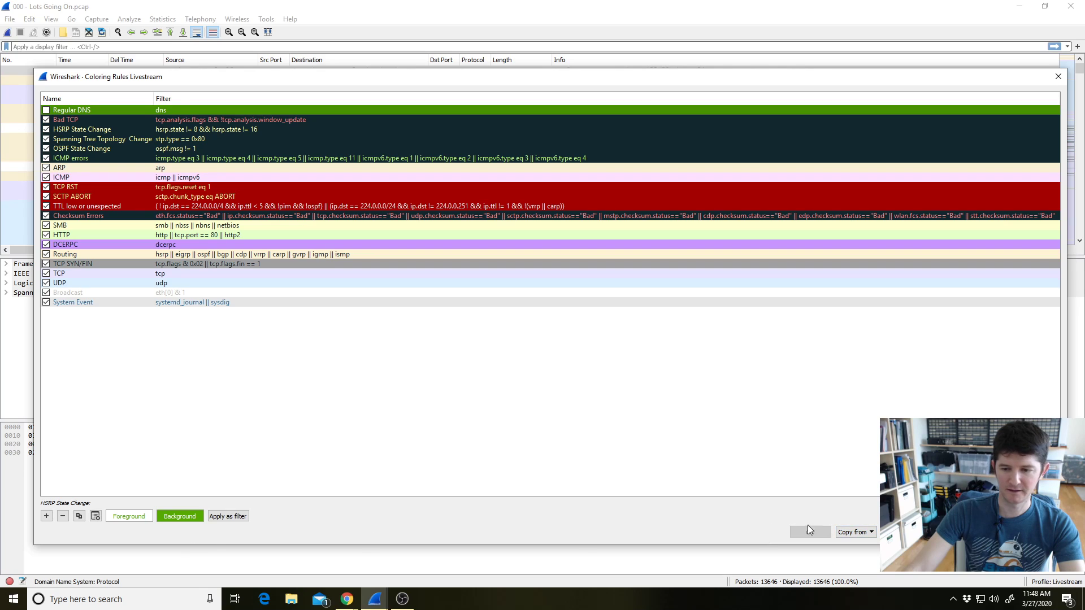
Enable the Regular DNS rule and apply the coloring rules to the packet list
left_click(245, 159)
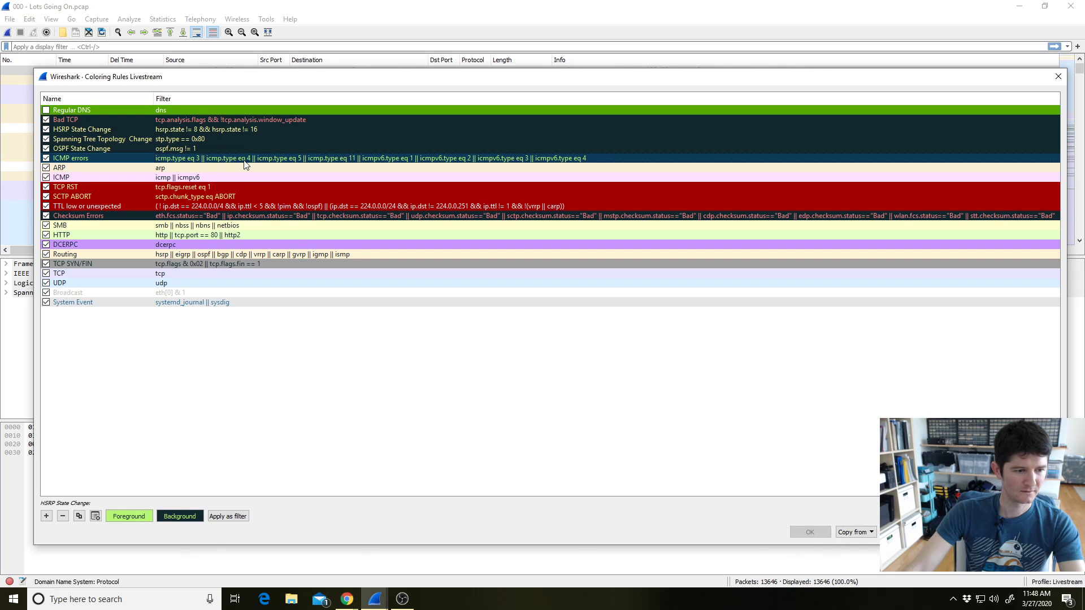
left_click(181, 130)
left_click(184, 205)
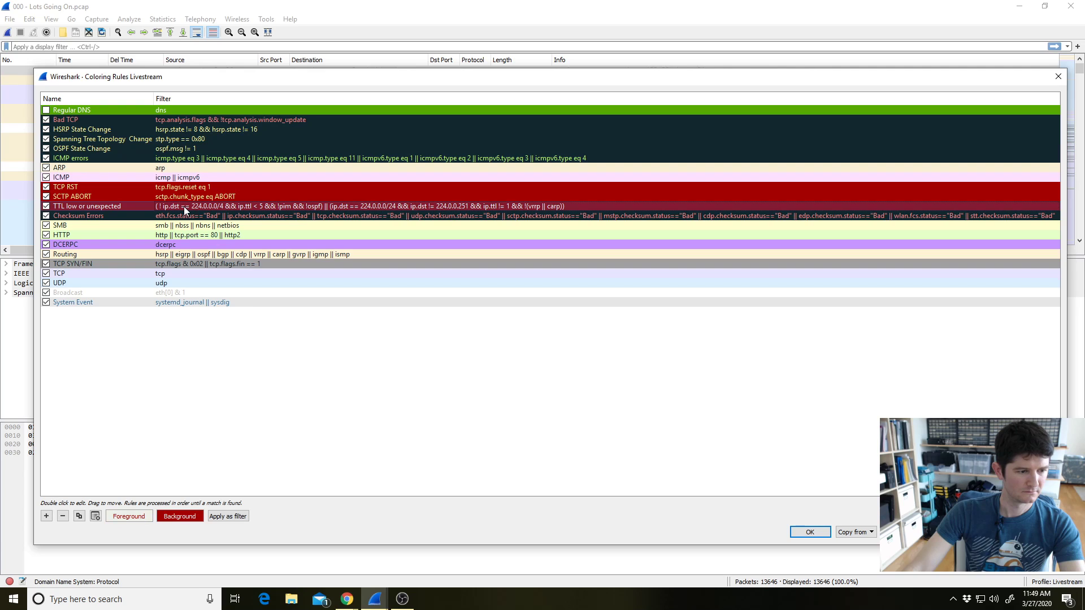
left_click(132, 107)
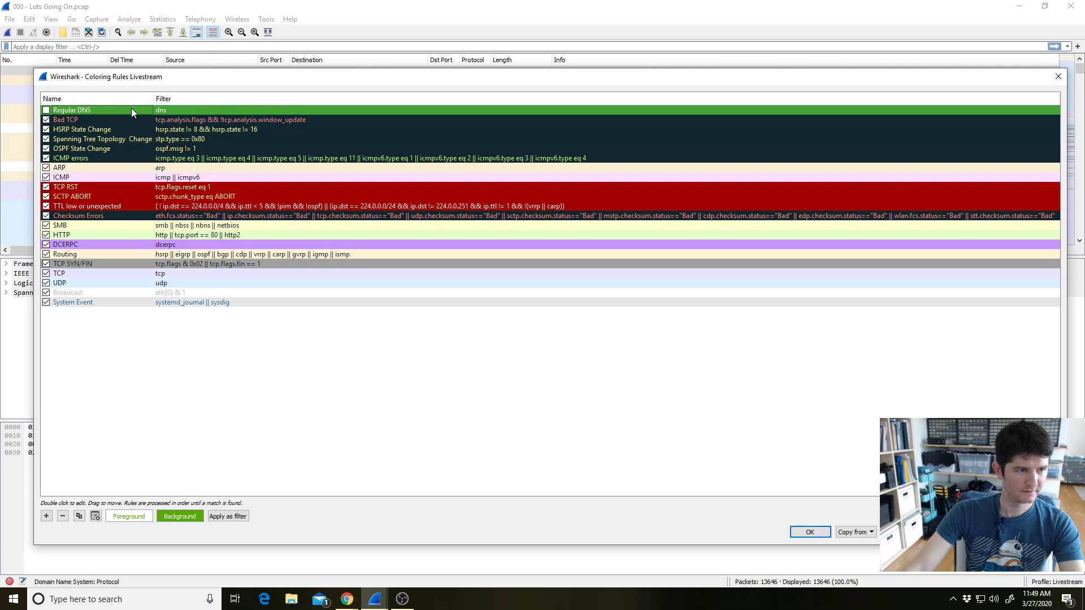
left_click(47, 112)
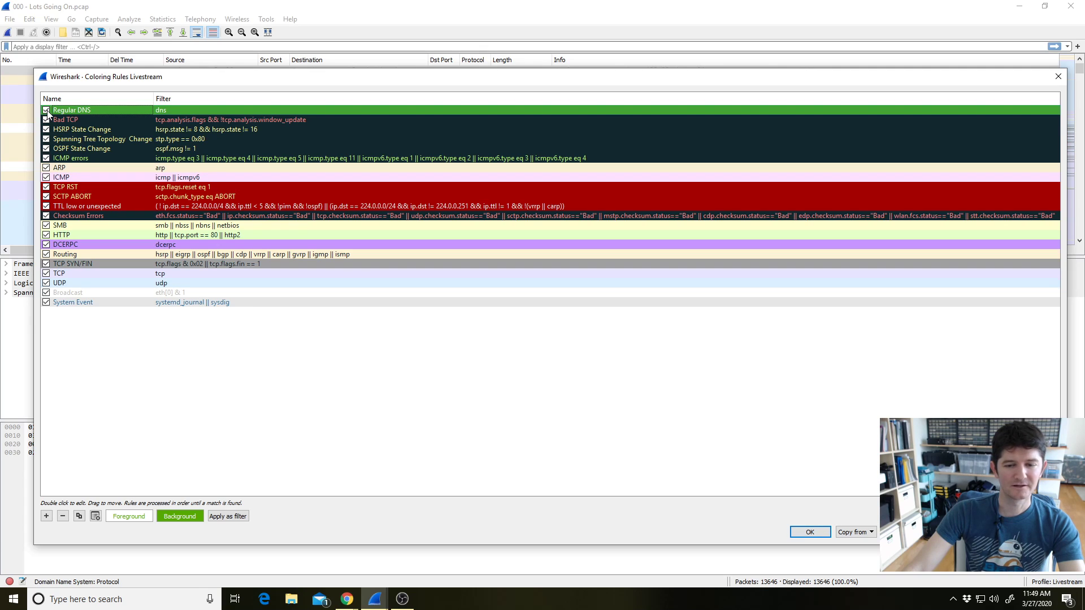
left_click(84, 117)
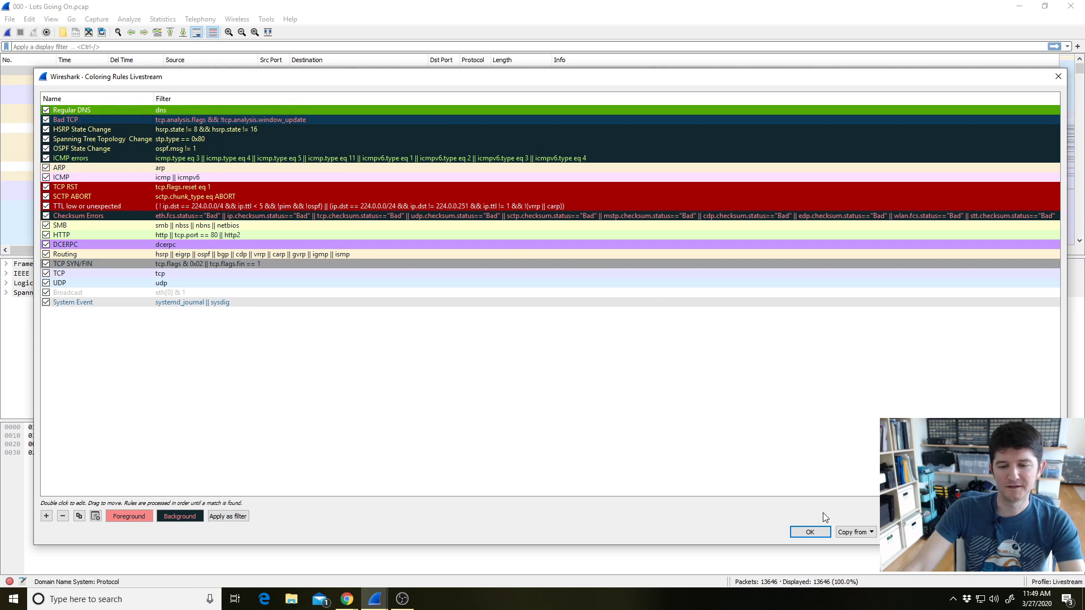
left_click(809, 532)
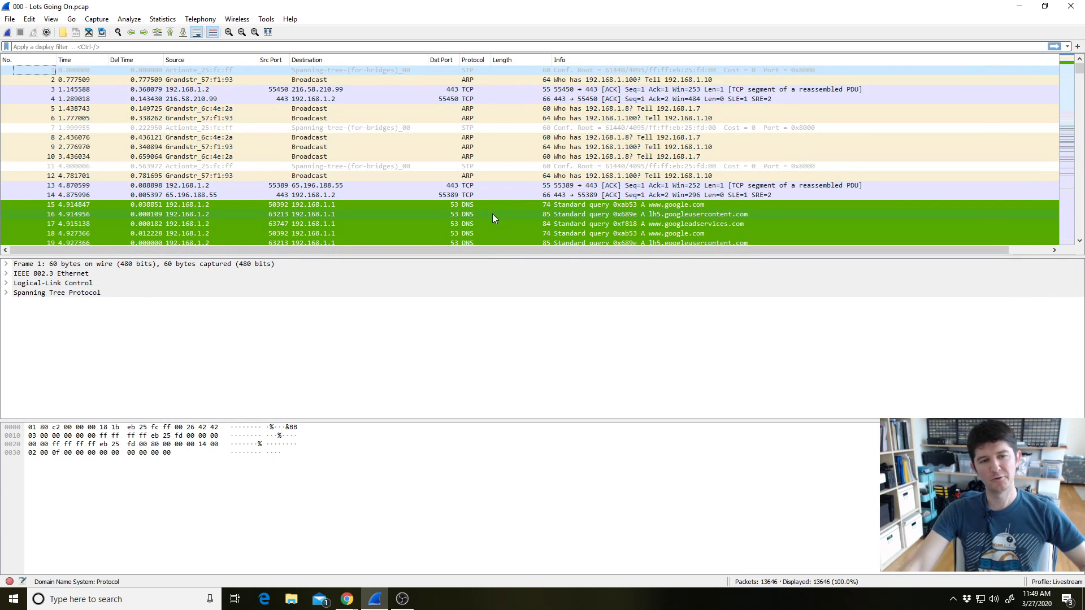
scroll(490, 177, "down", 5)
scroll(489, 178, "up", 5)
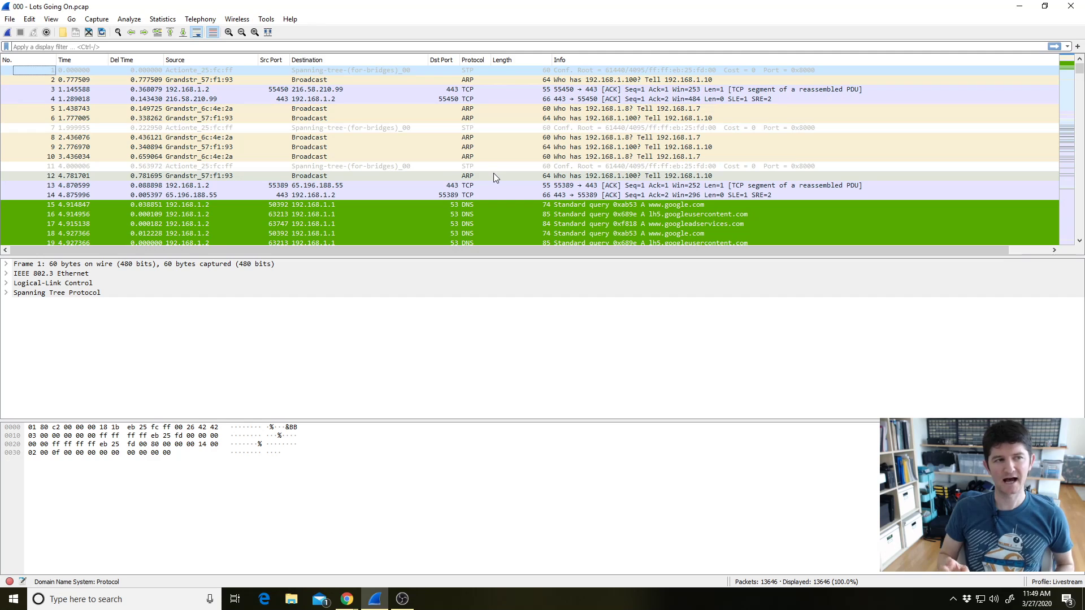
Reopen the coloring rules and delete the Regular DNS rule
left_click(15, 20)
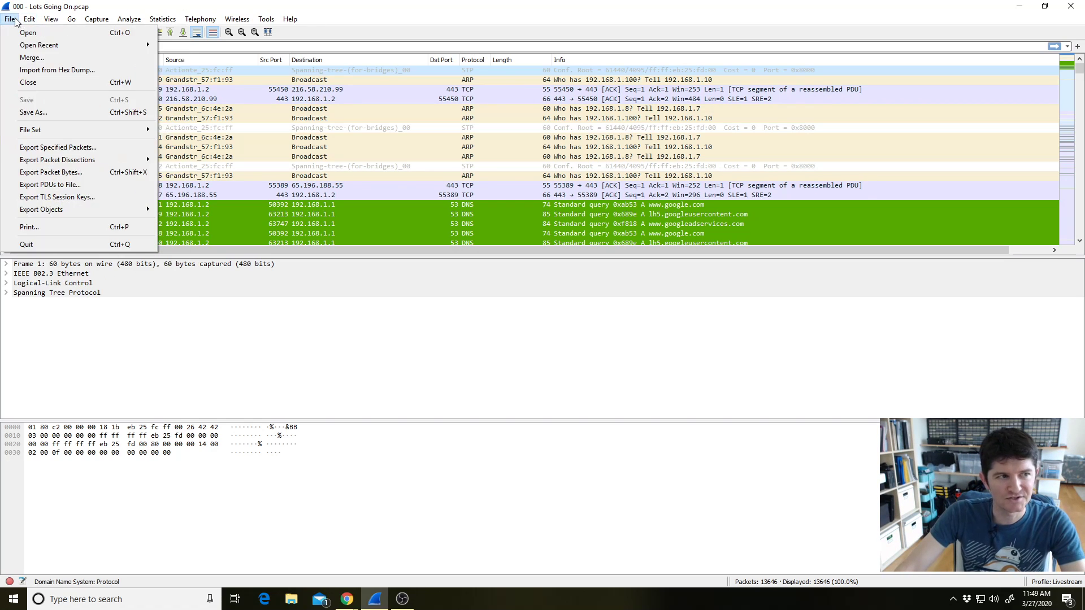
mouse_move(51, 20)
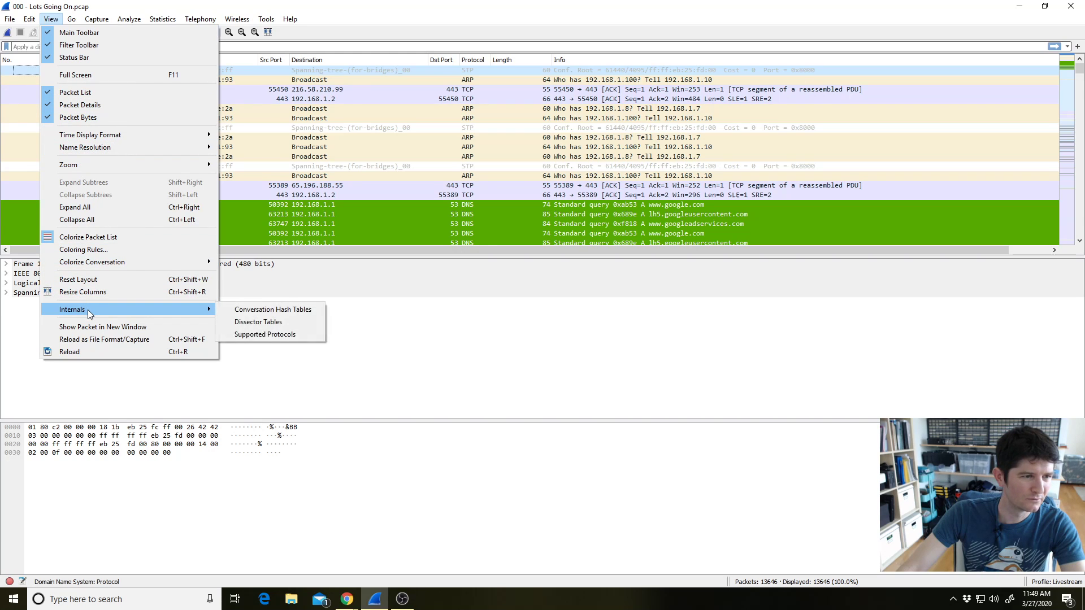
left_click(84, 250)
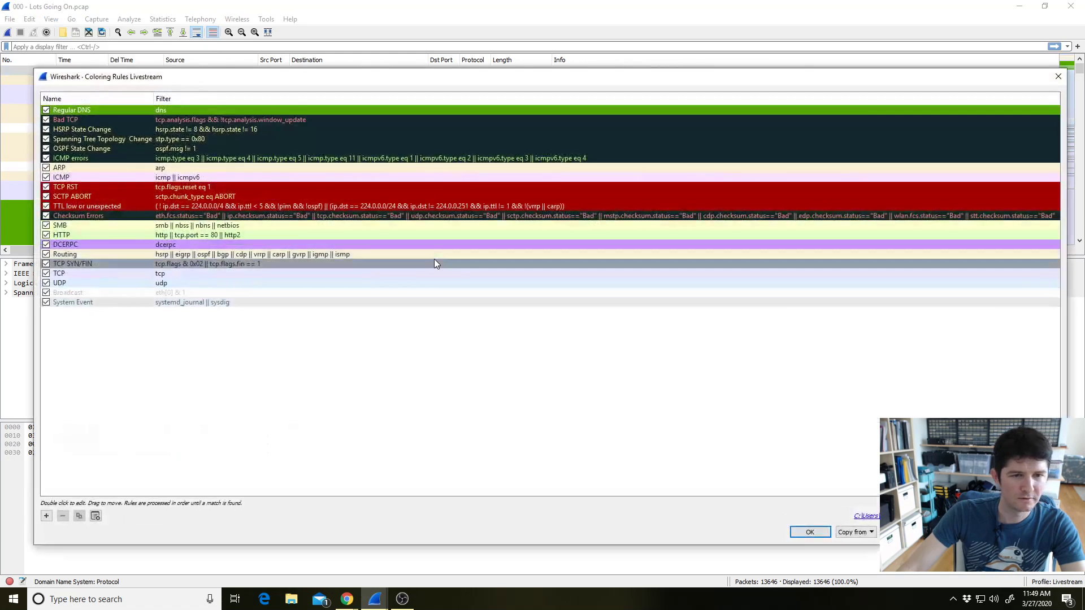
left_click(182, 115)
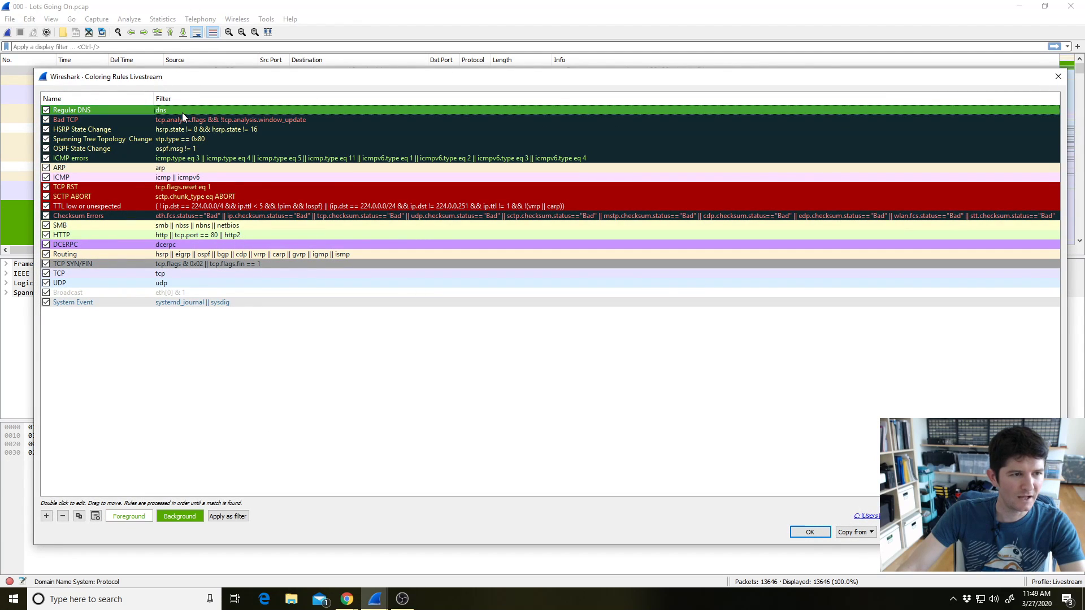
left_click(63, 516)
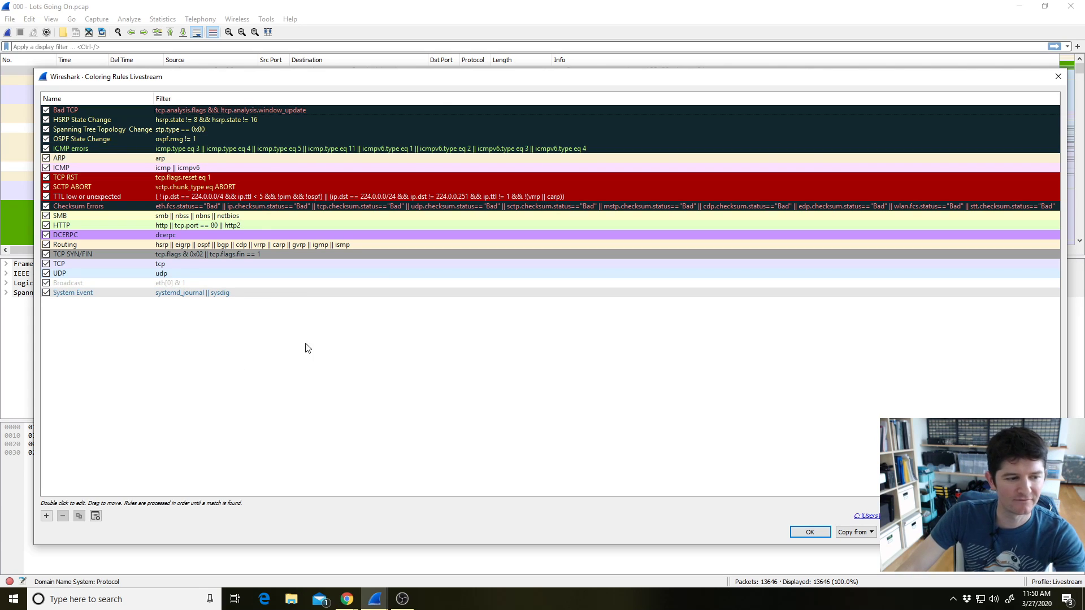
Add a coloring rule with the filter ip.addr == 192.168.2.1 and telnet
left_click(46, 515)
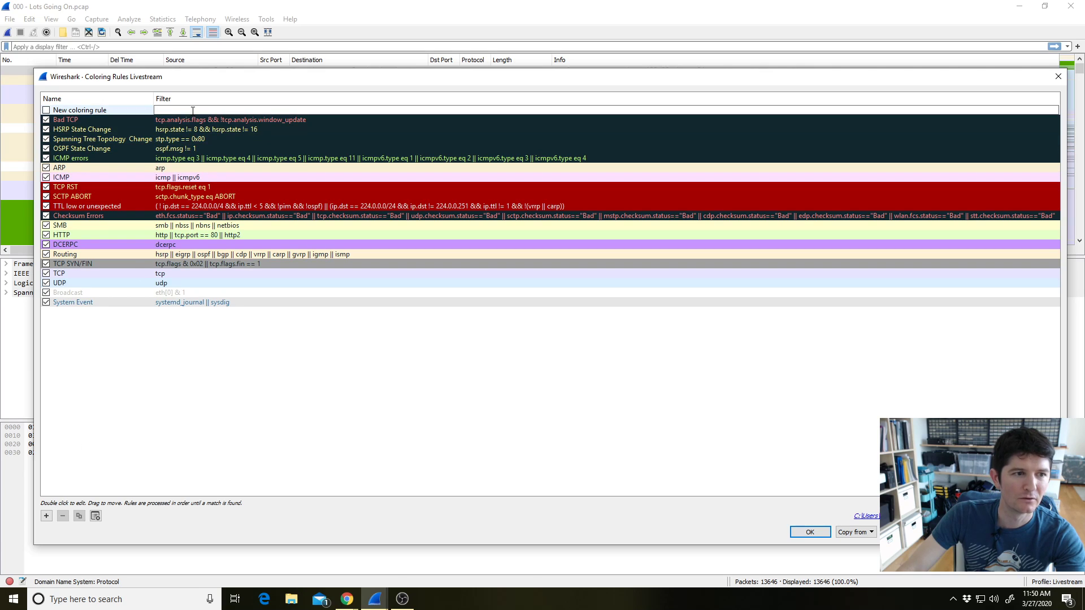
type("ip.addr")
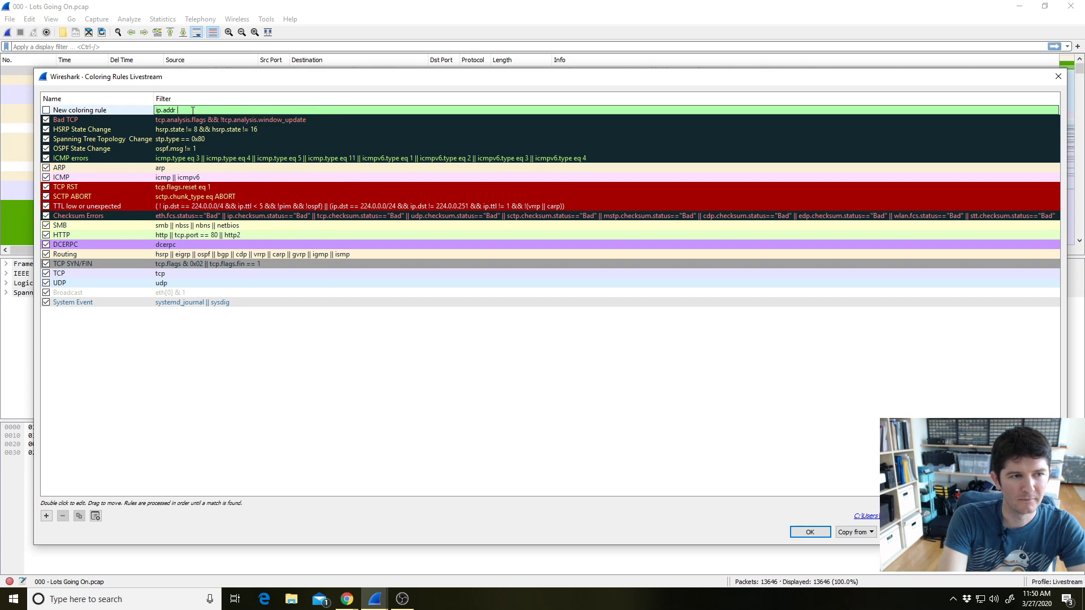
type(" == 192.168.2.1")
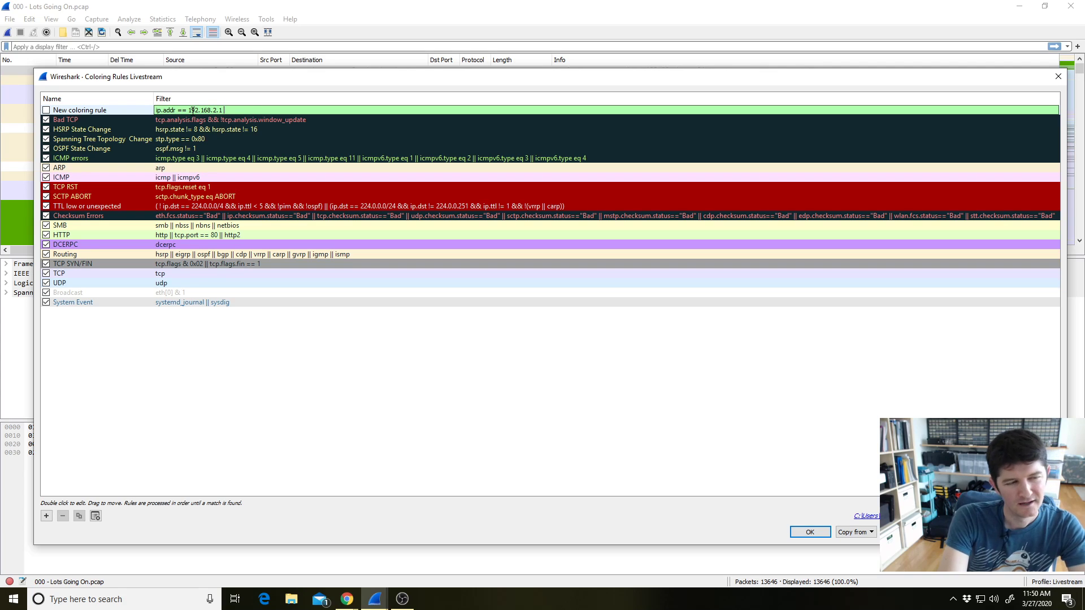
type(" and telnet")
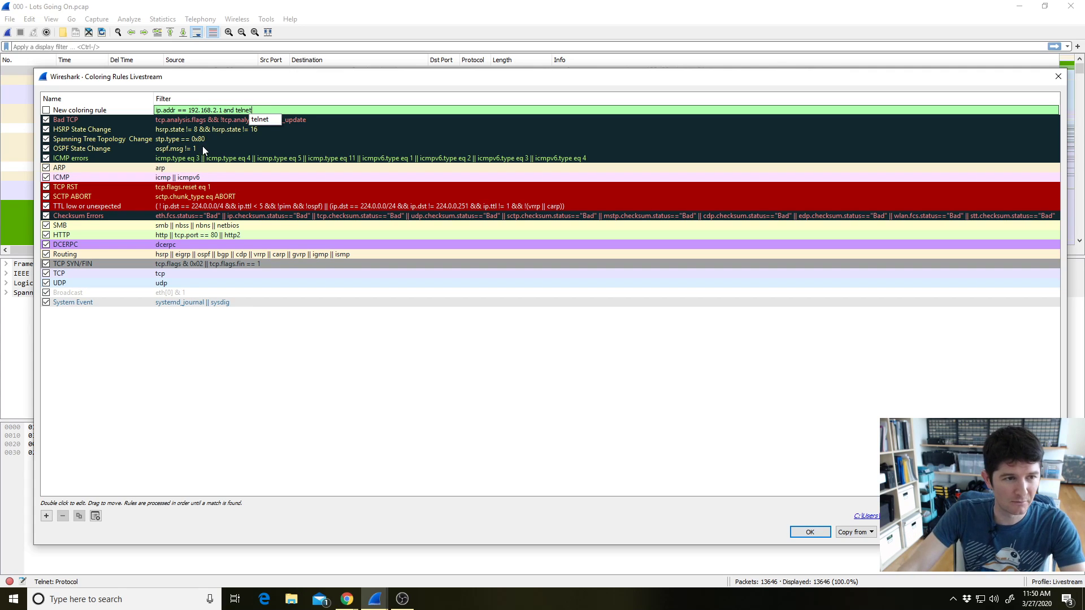
key("Return")
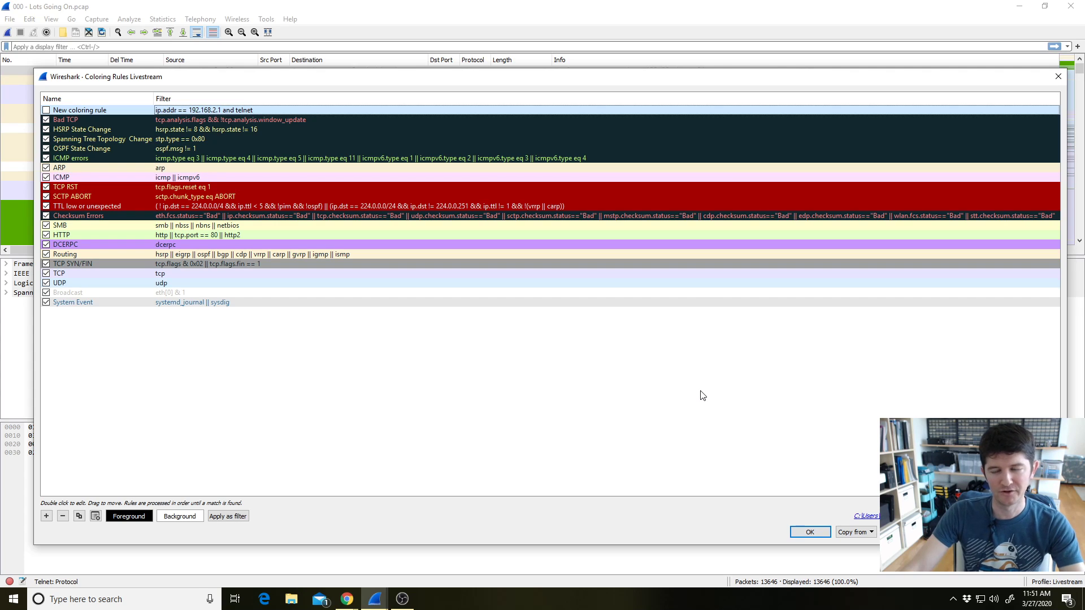
Delete the telnet coloring rule and close the coloring rules without saving the changes
left_click(184, 127)
left_click(184, 112)
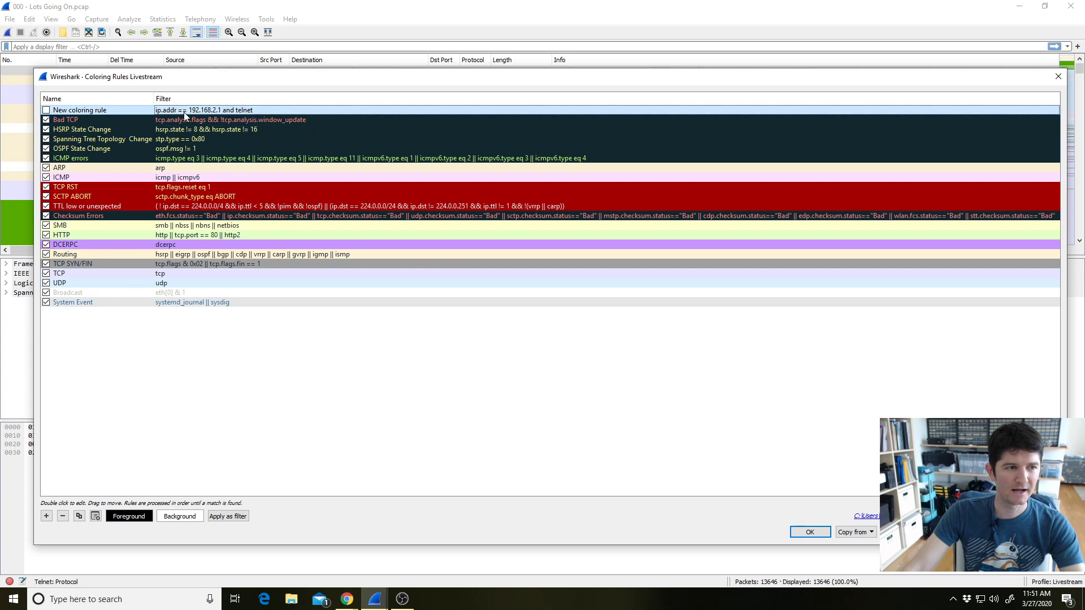
left_click(62, 515)
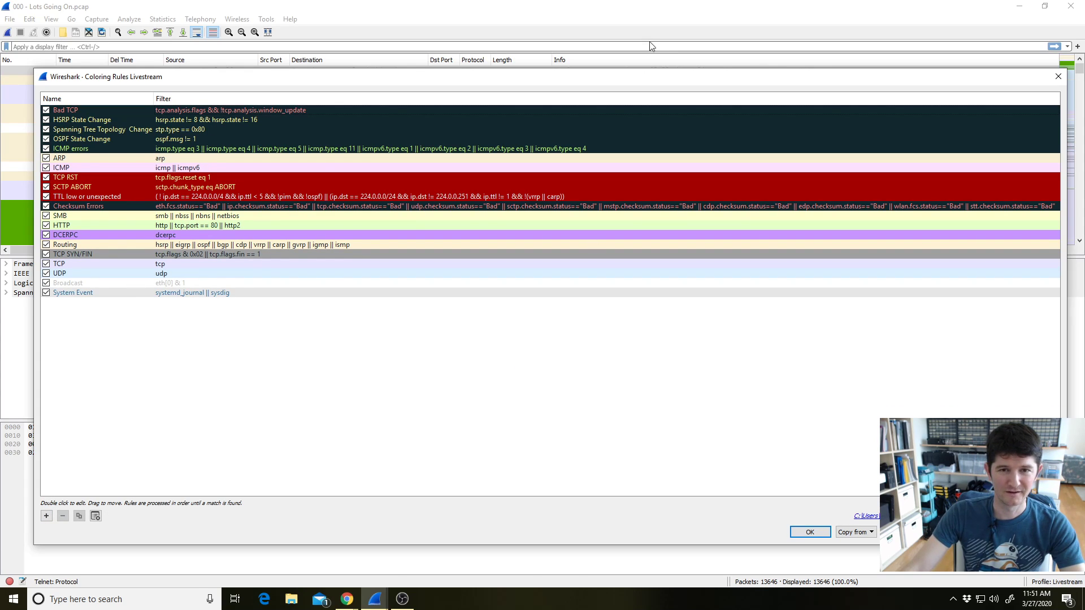
left_click_drag(687, 78, 673, 52)
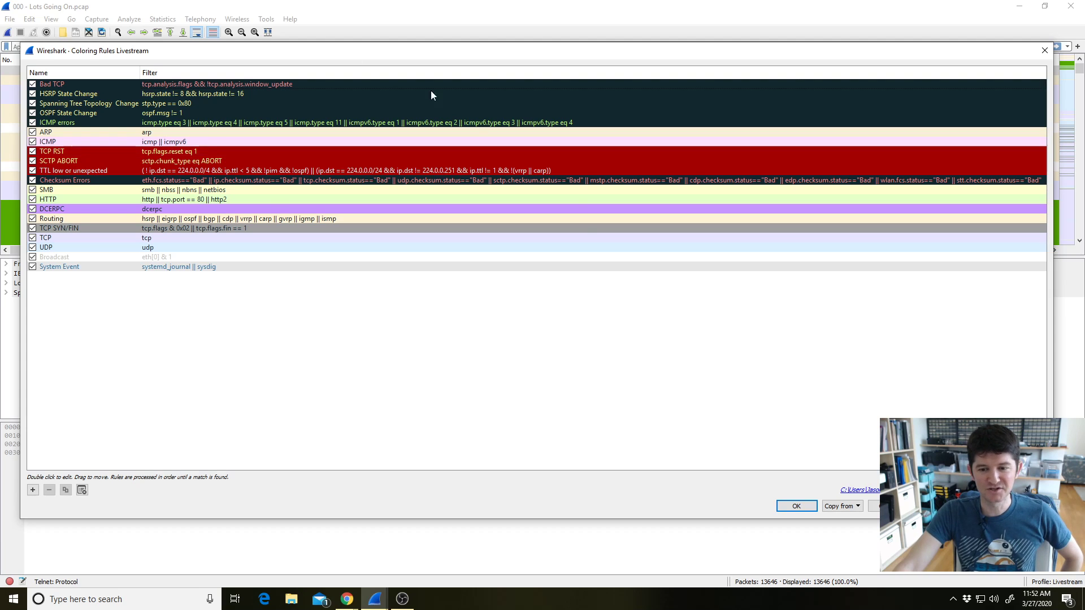
left_click(1045, 51)
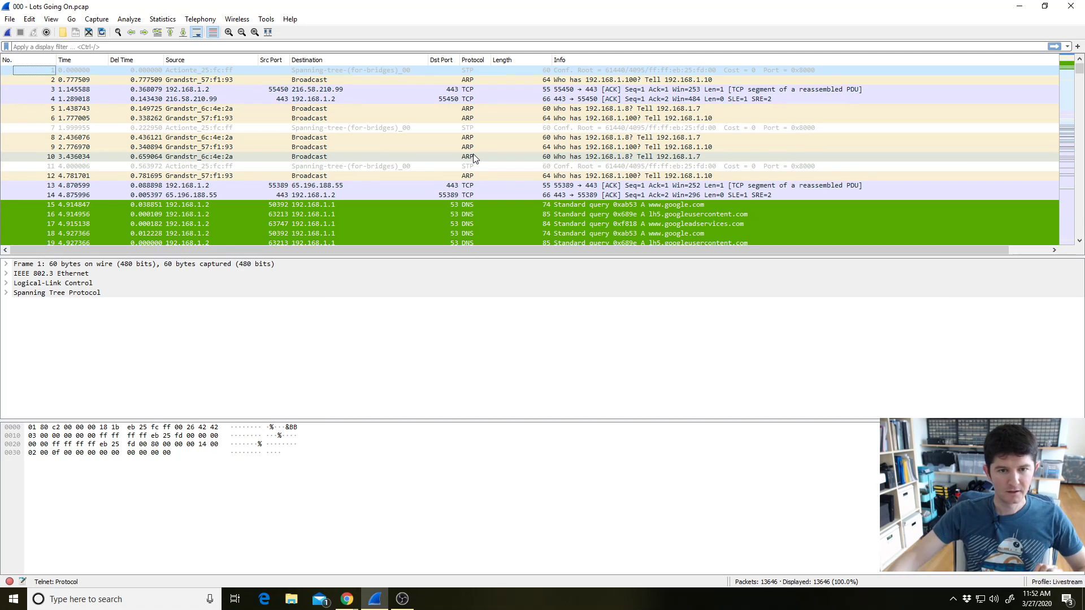
Open the coloring rules and rename the Regular DNS rule as Special Case
left_click(343, 207)
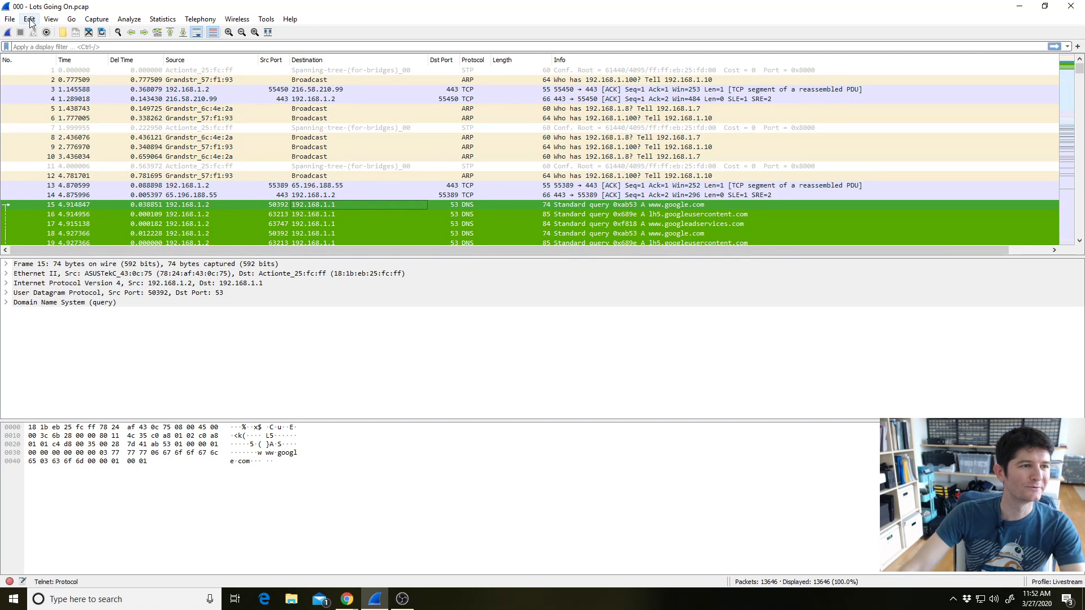
left_click(51, 18)
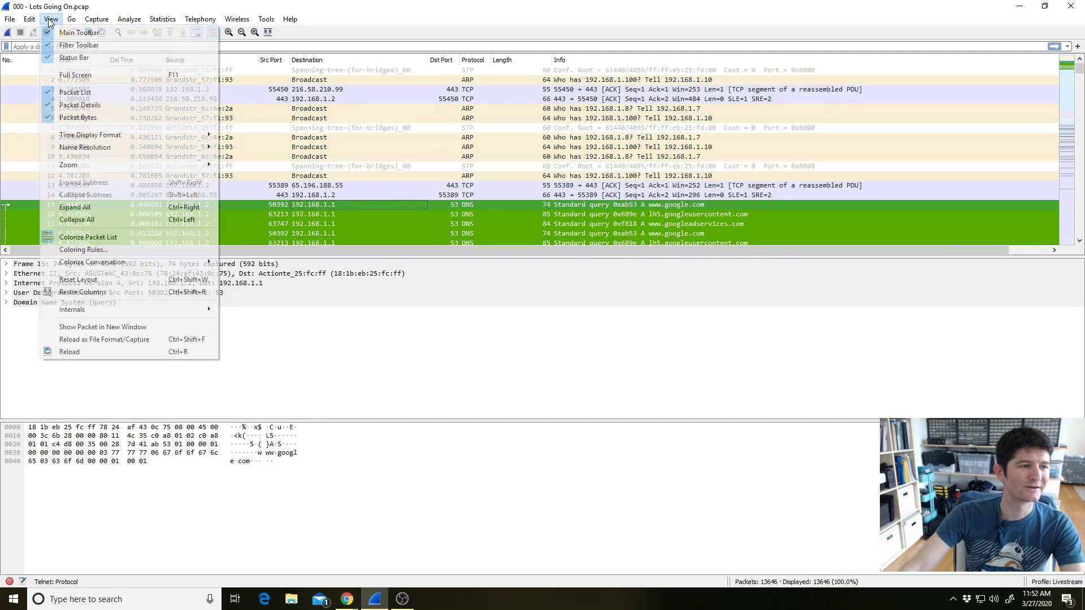
left_click(84, 249)
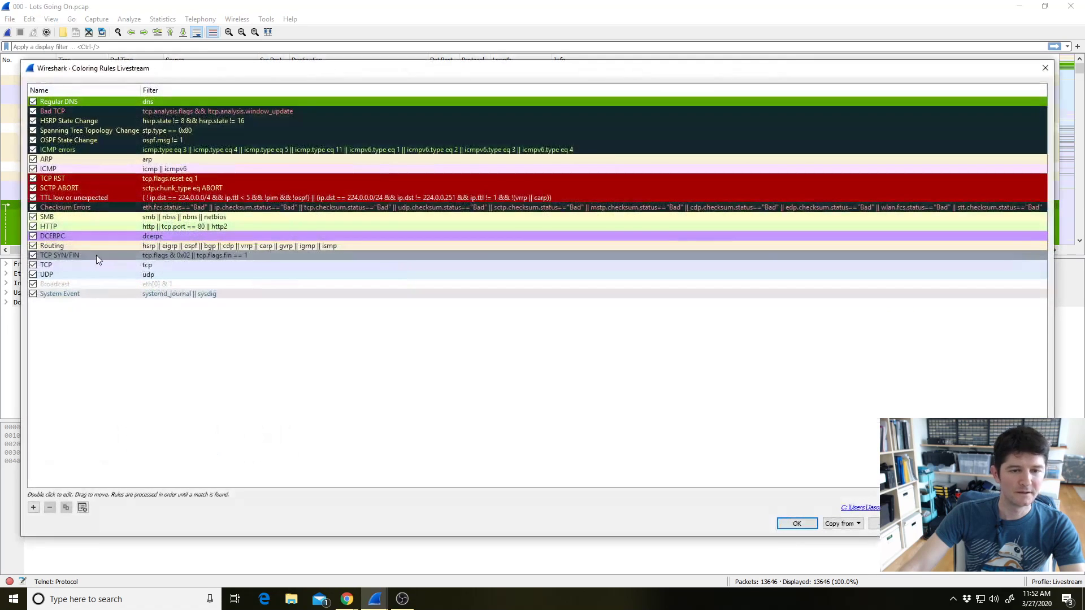
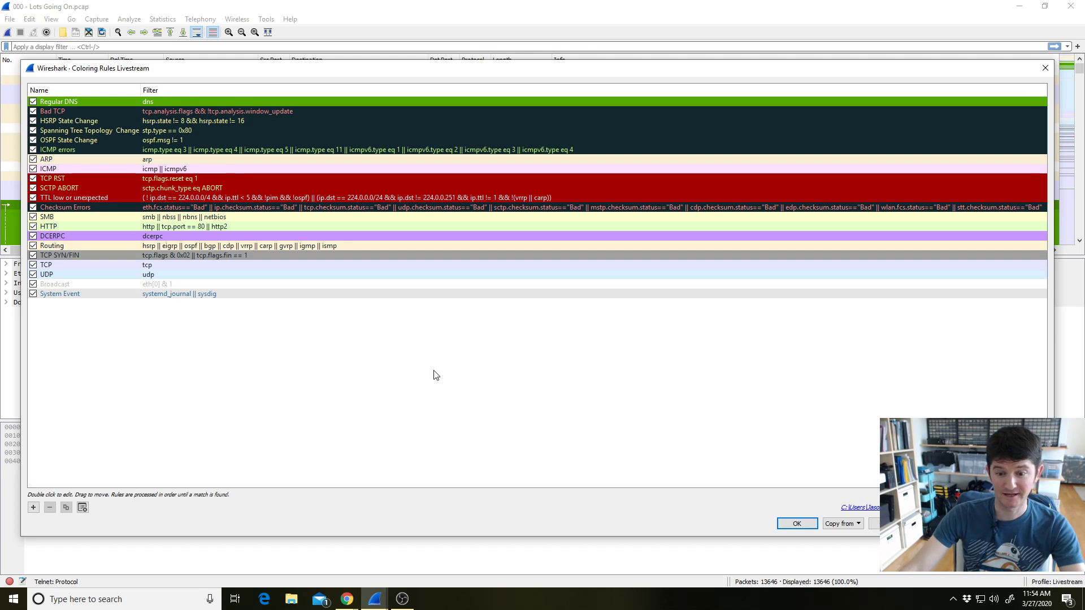
double_click(72, 100)
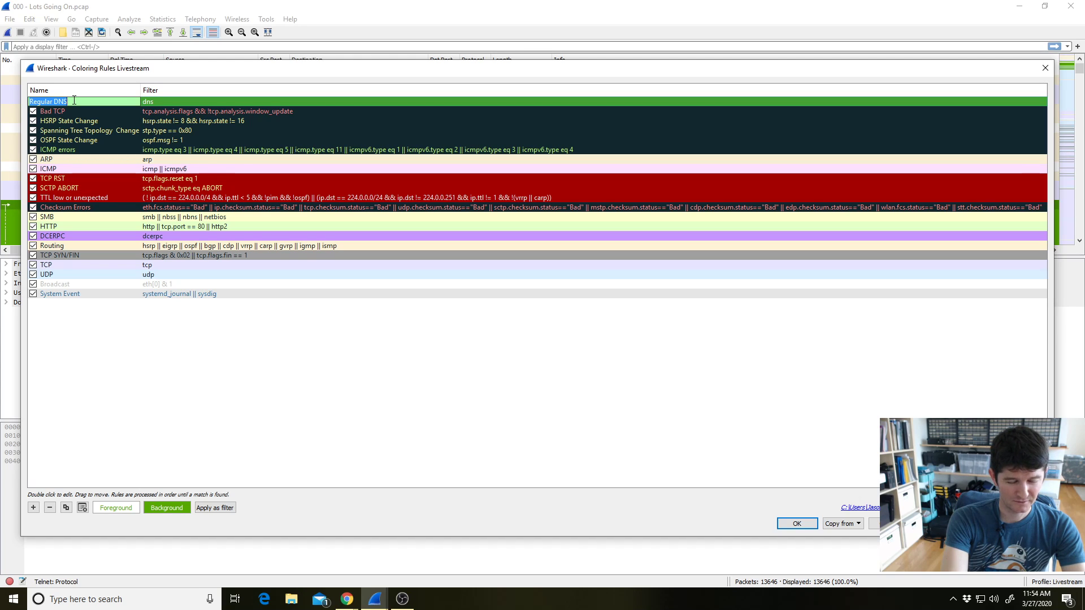
type("Special Case")
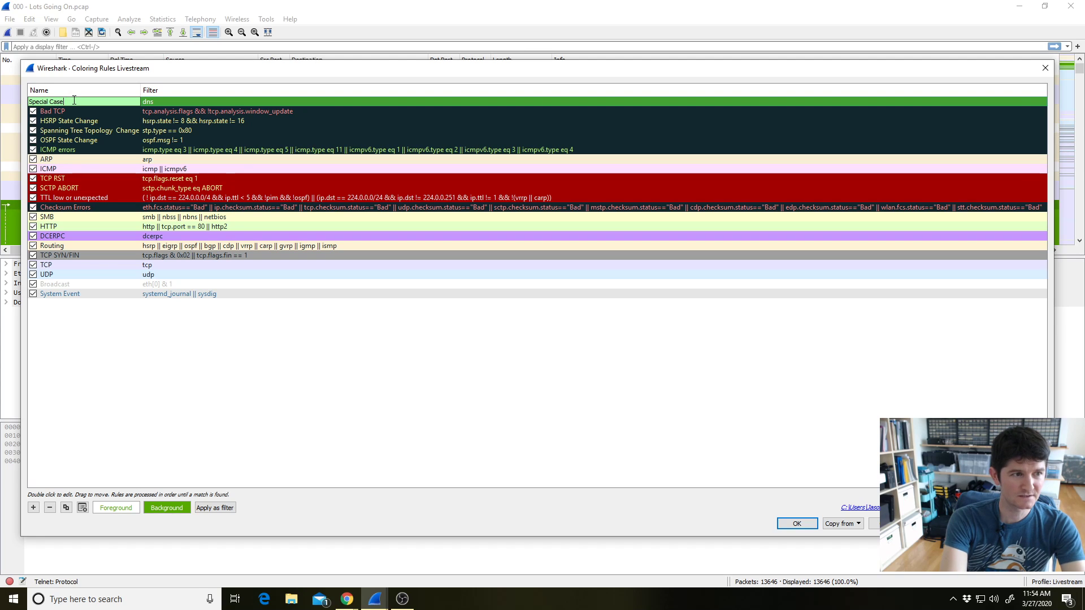
Set the Special Case rule's filter to ip.src==192.168.1.2 and ip.dst == 192.168.1.1, and apply the coloring rules
key("Tab")
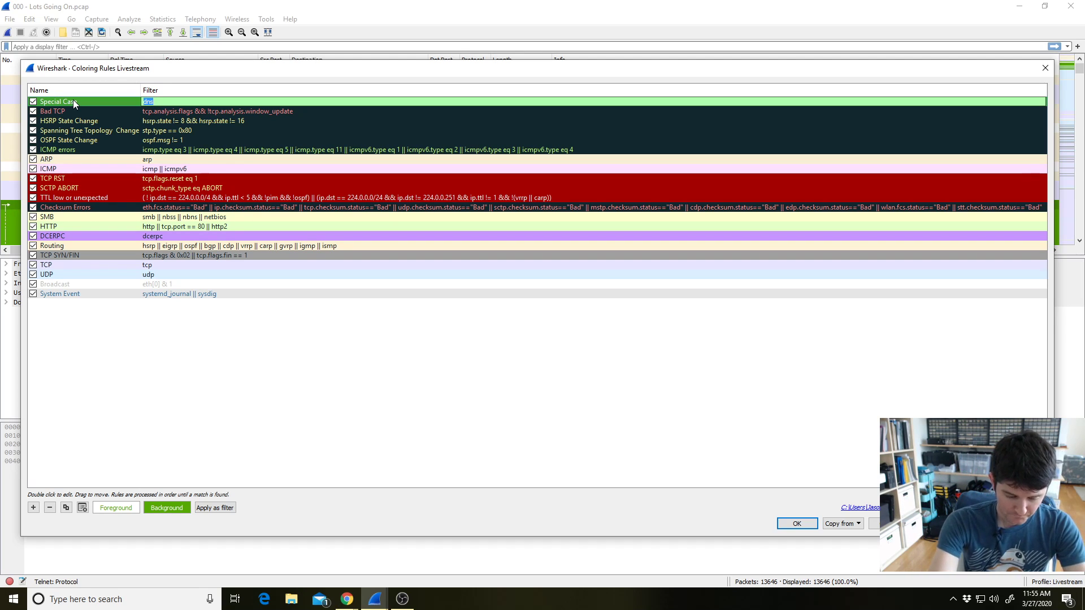
type("ip.src")
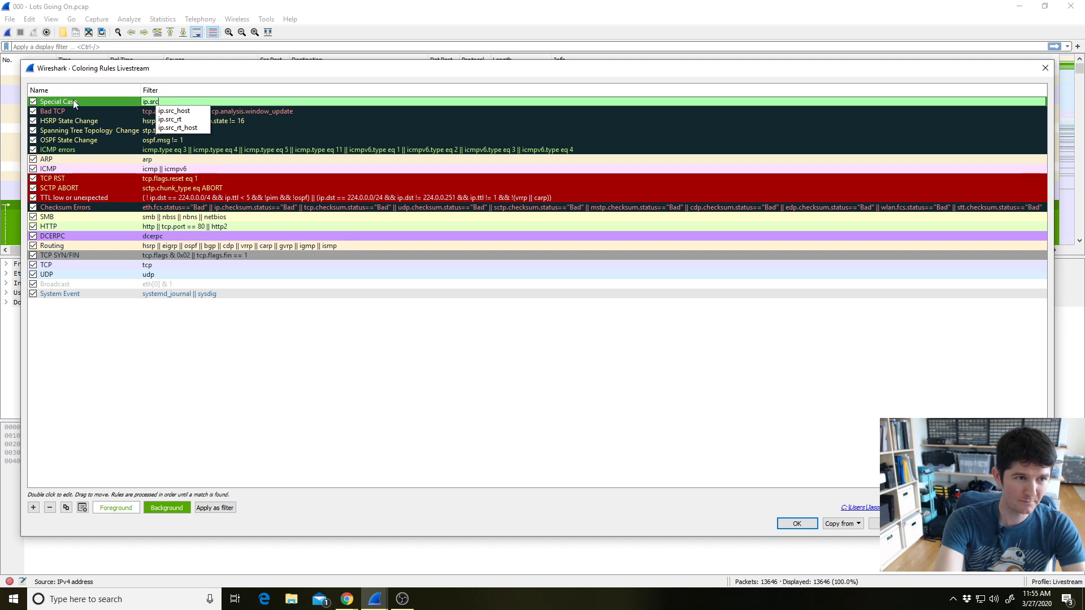
type("==")
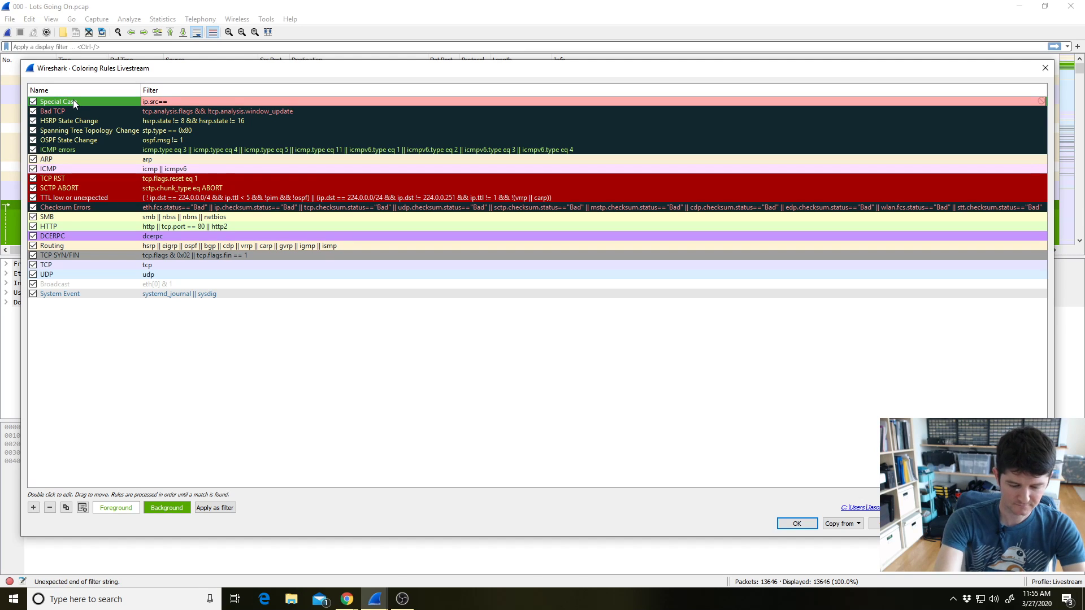
type("192.168.1.2")
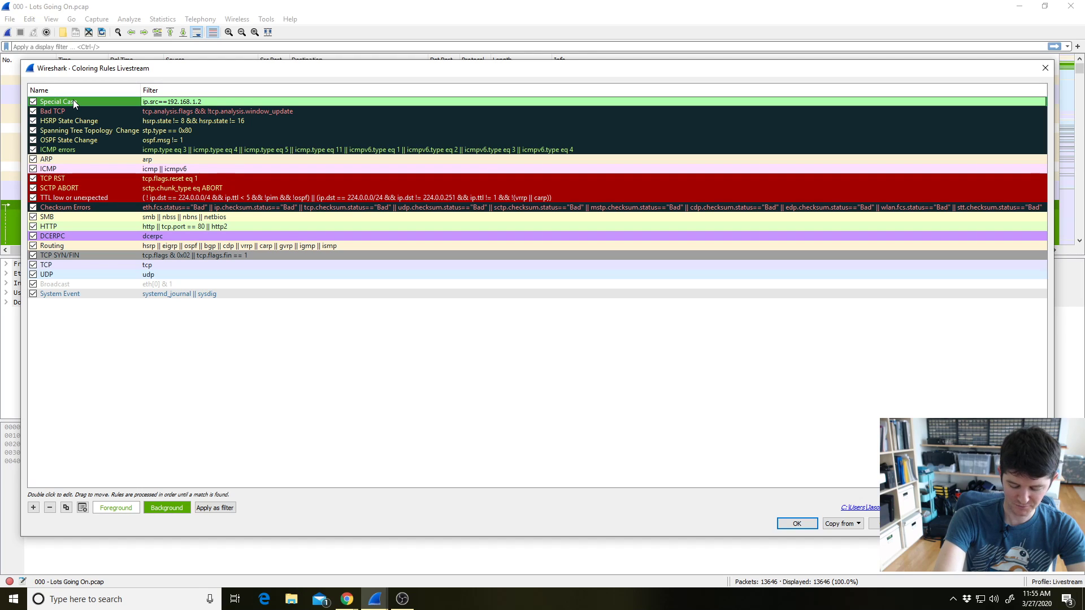
type("and ")
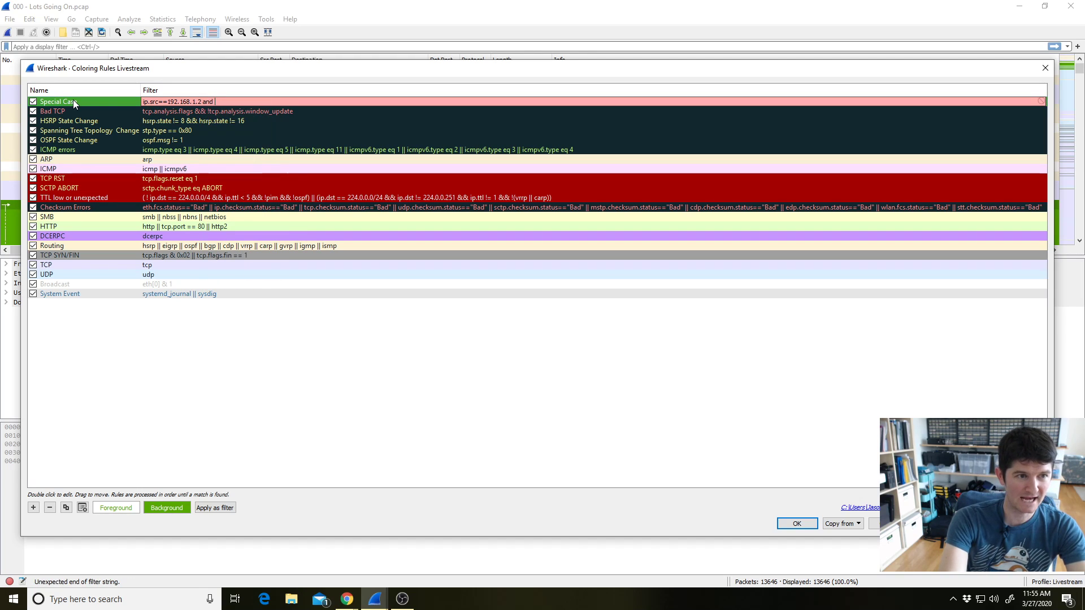
type("ip")
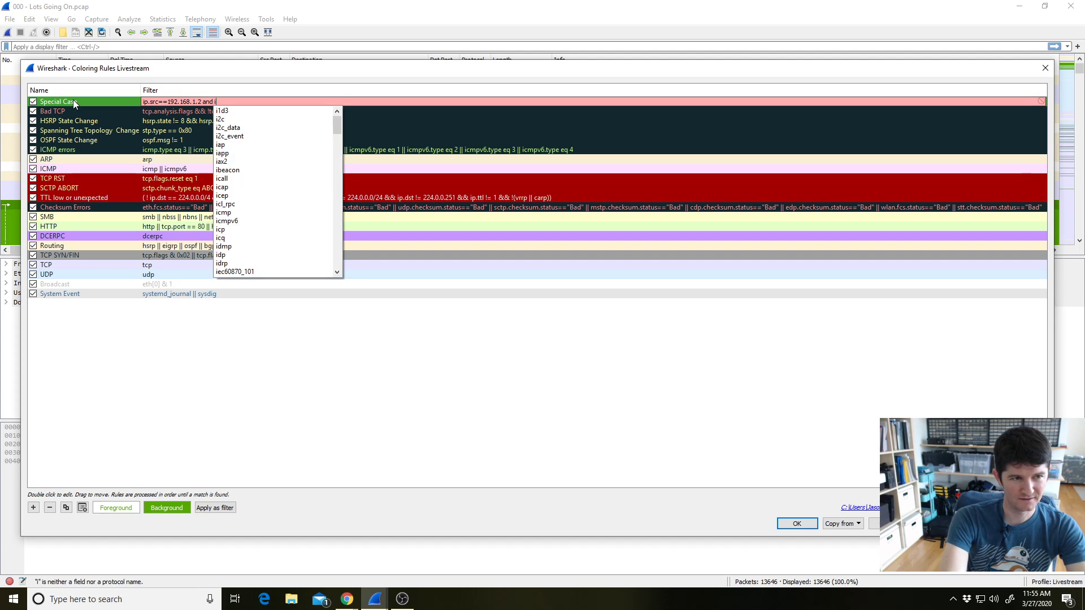
type(".d")
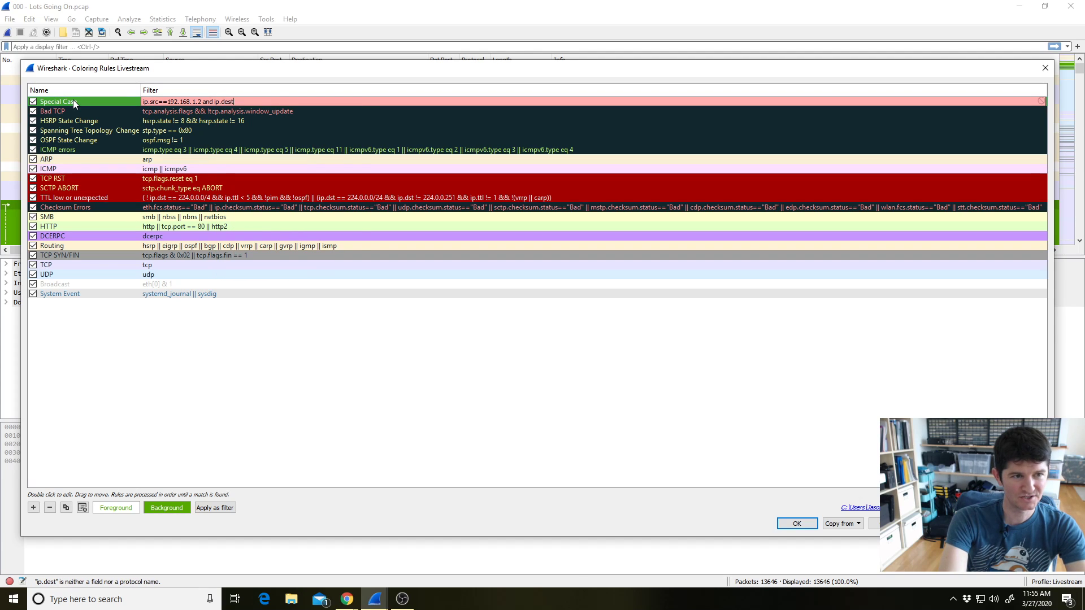
type("st")
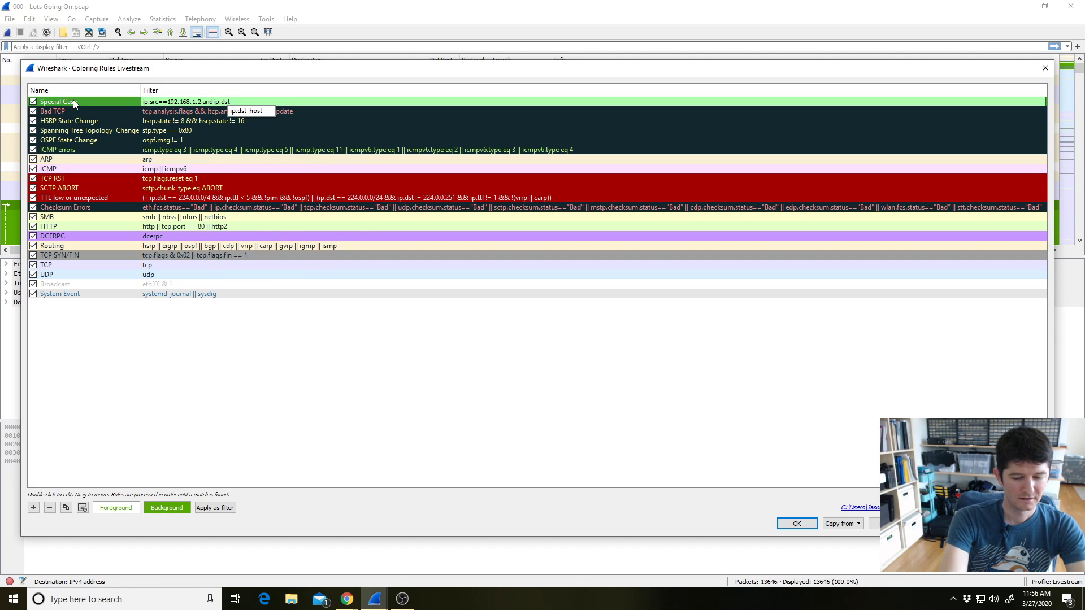
type(" == 192.168.1.1")
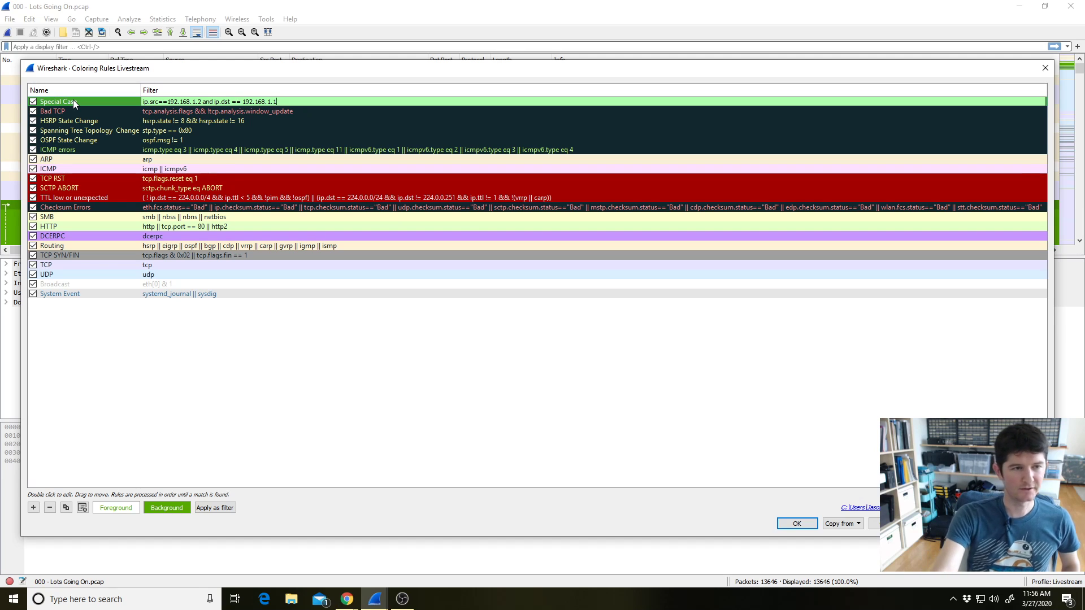
key("Return")
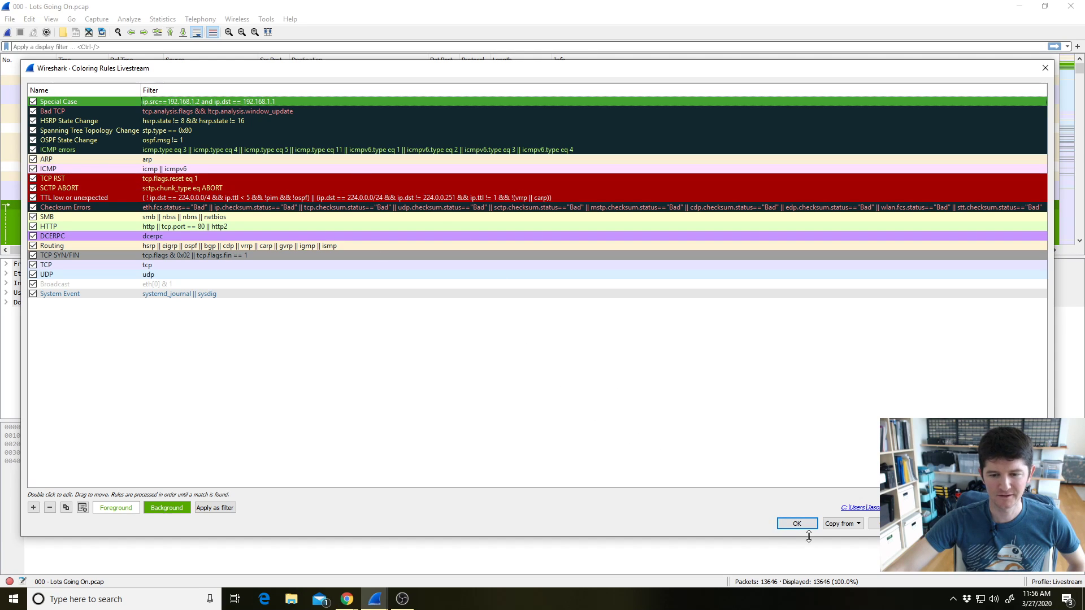
left_click(796, 523)
Reopen the coloring rules to review the Special Case rule's filter, and return to the packet list
scroll(467, 156, "down", 2)
scroll(465, 153, "up", 2)
left_click(31, 18)
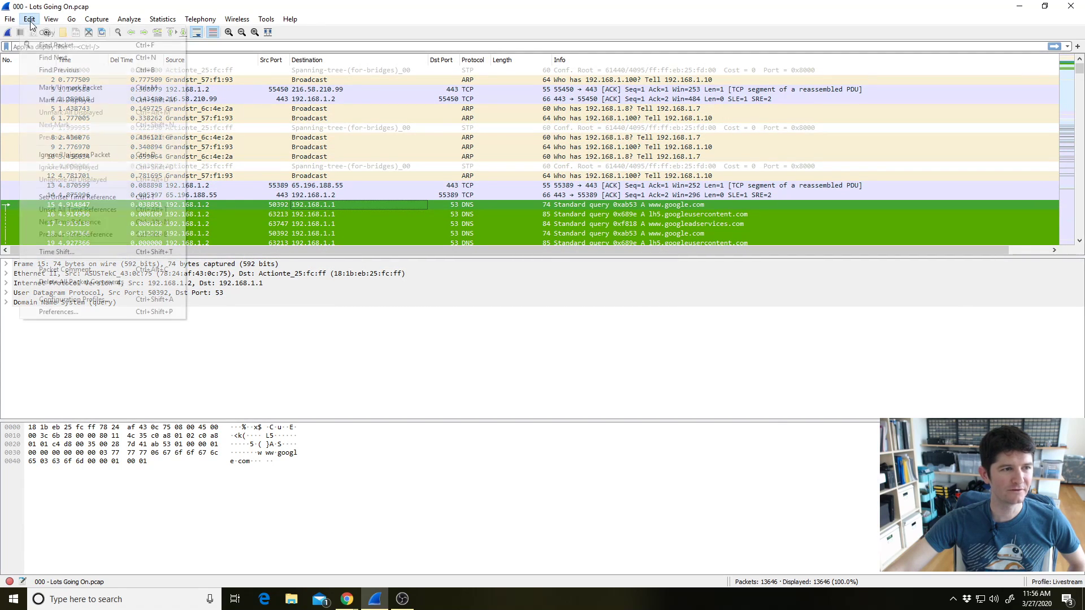
mouse_move(51, 19)
left_click(82, 250)
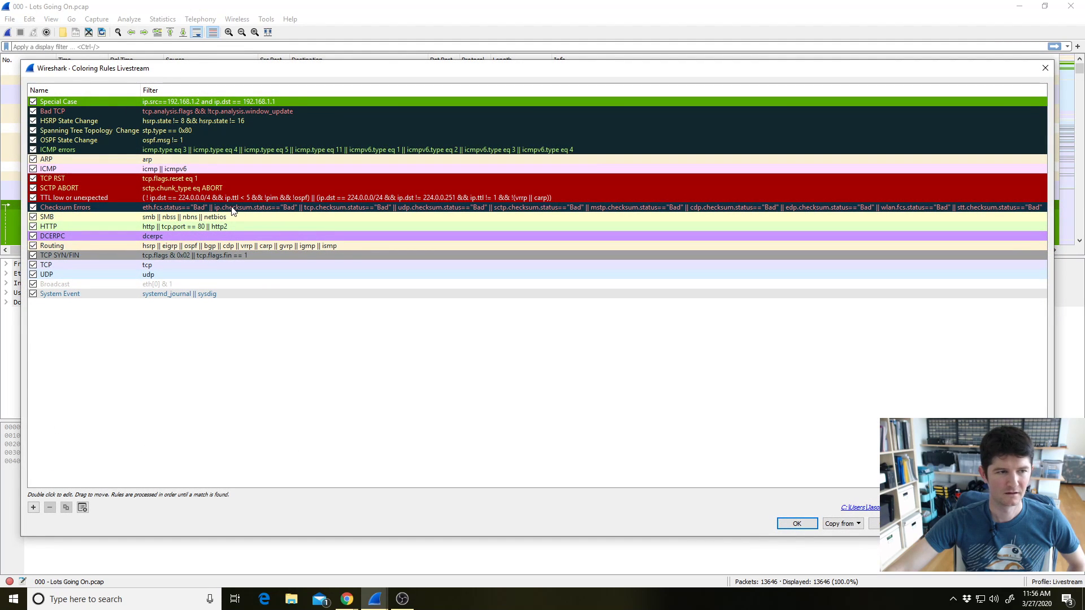
left_click(175, 105)
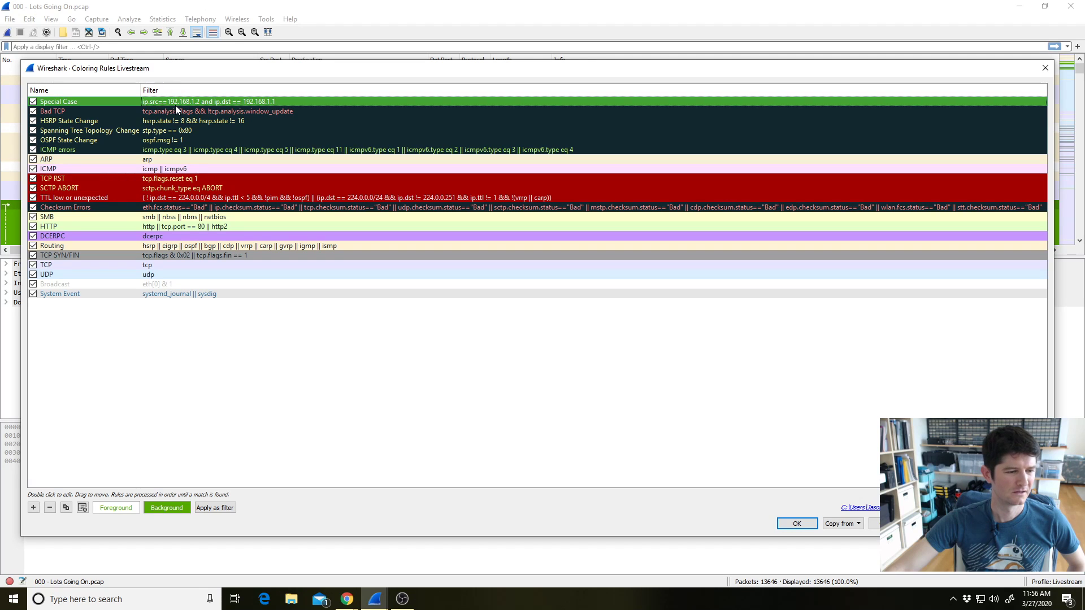
left_click(813, 524)
Examine the source and destination addresses of the green DNS packets near the start of the capture
scroll(263, 151, "down", 3)
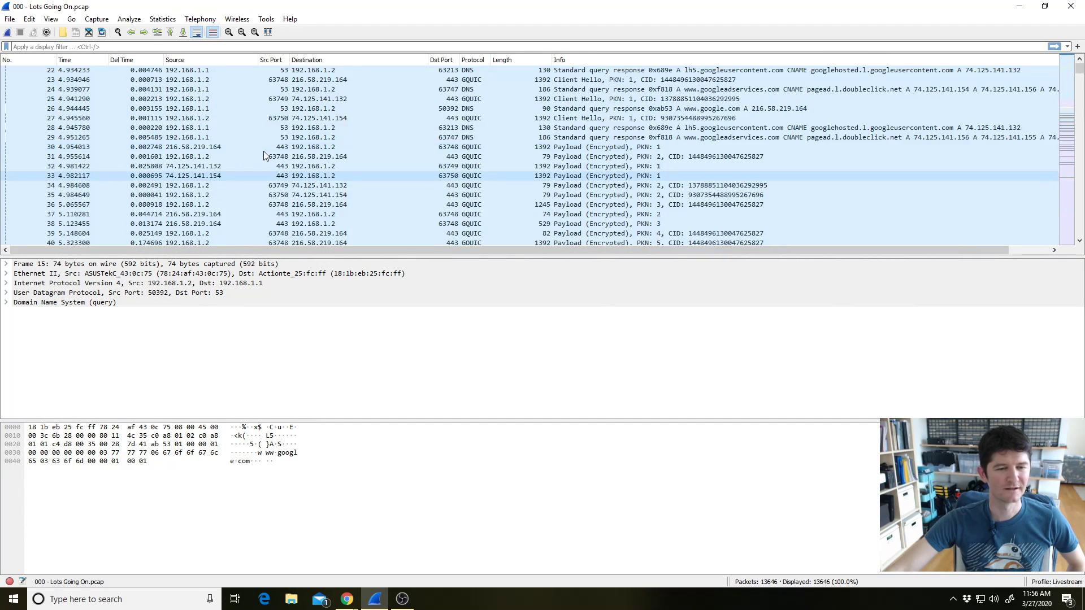
scroll(265, 148, "up", 6)
scroll(271, 148, "down", 2)
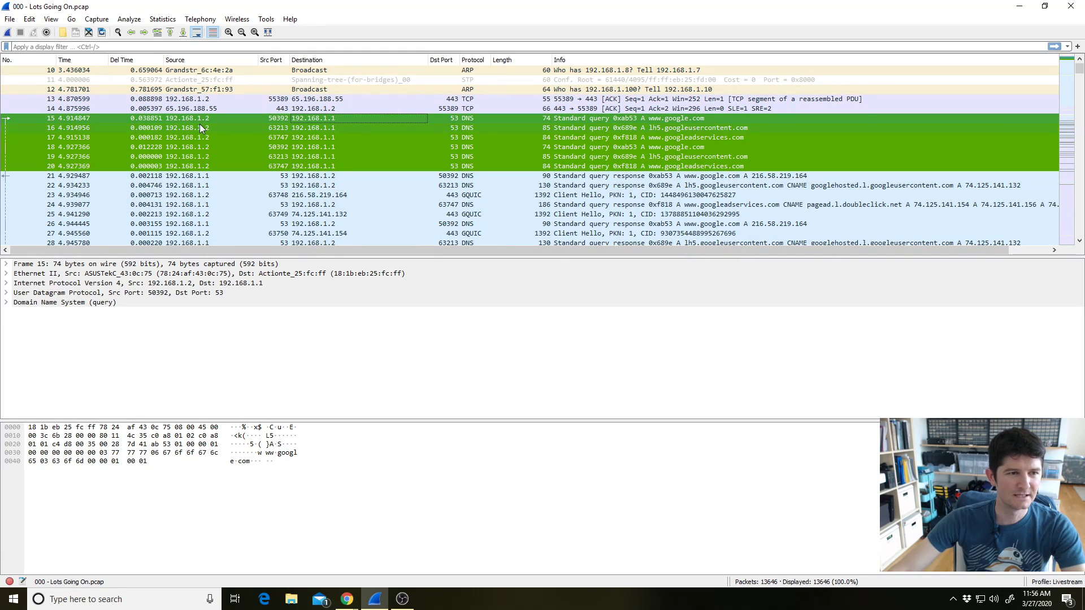
scroll(201, 122, "up", 2)
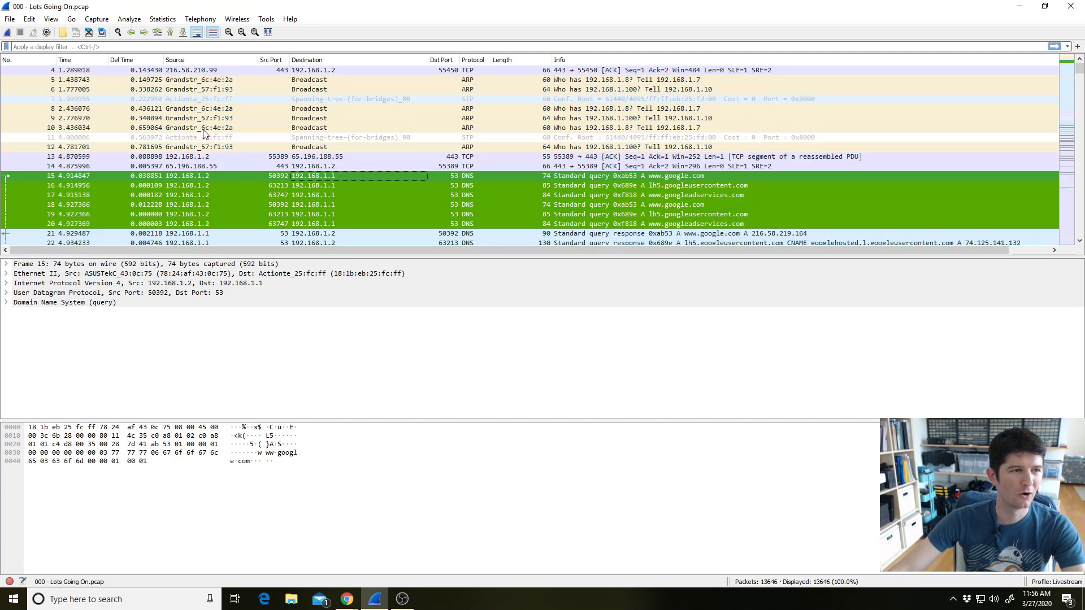
left_click(193, 179)
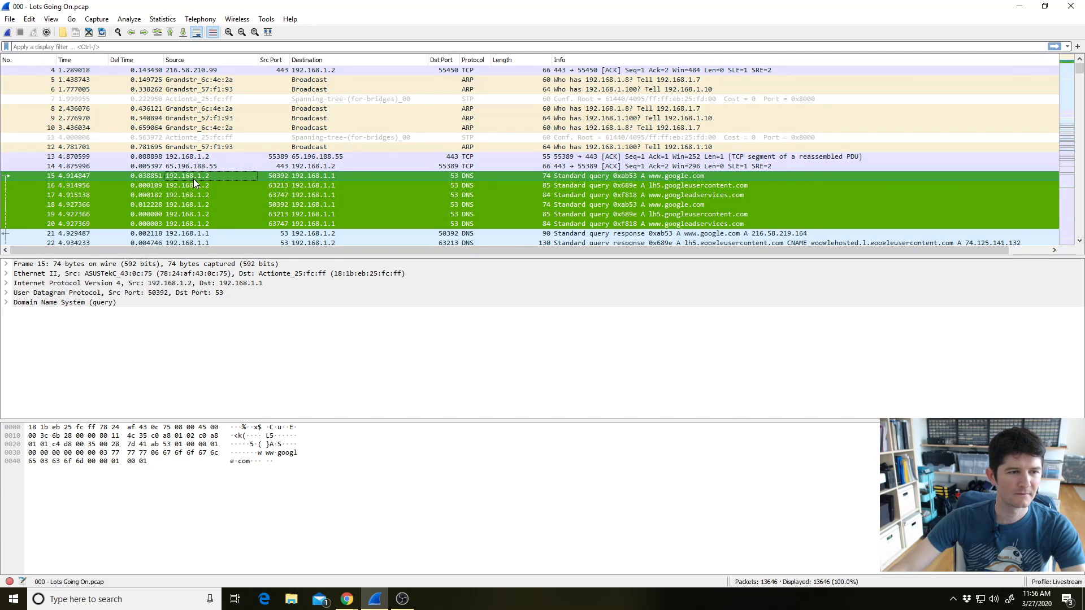
left_click(328, 176)
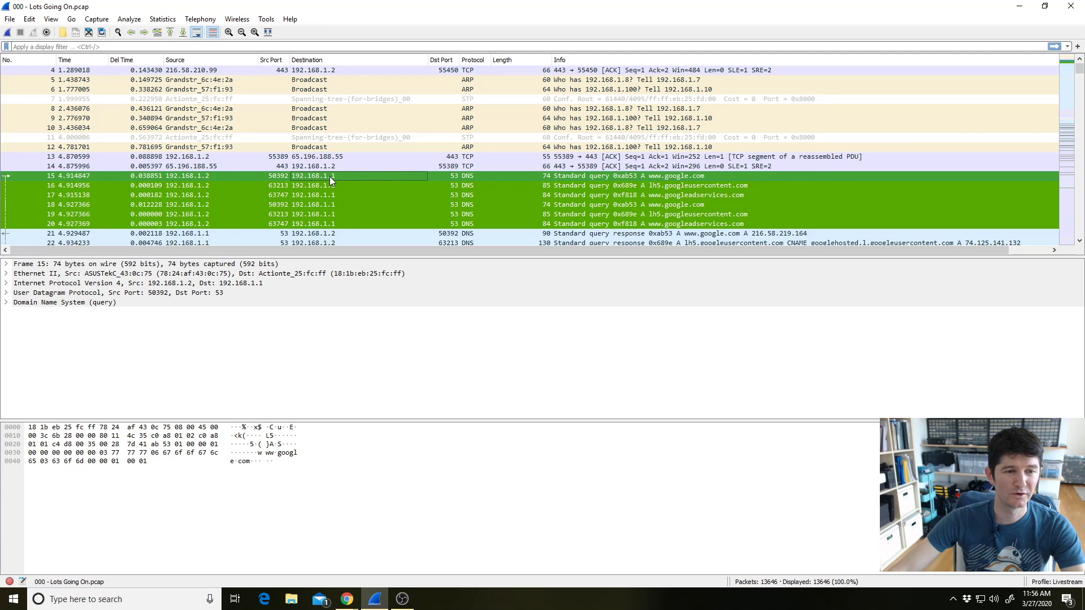
scroll(331, 176, "up", 1)
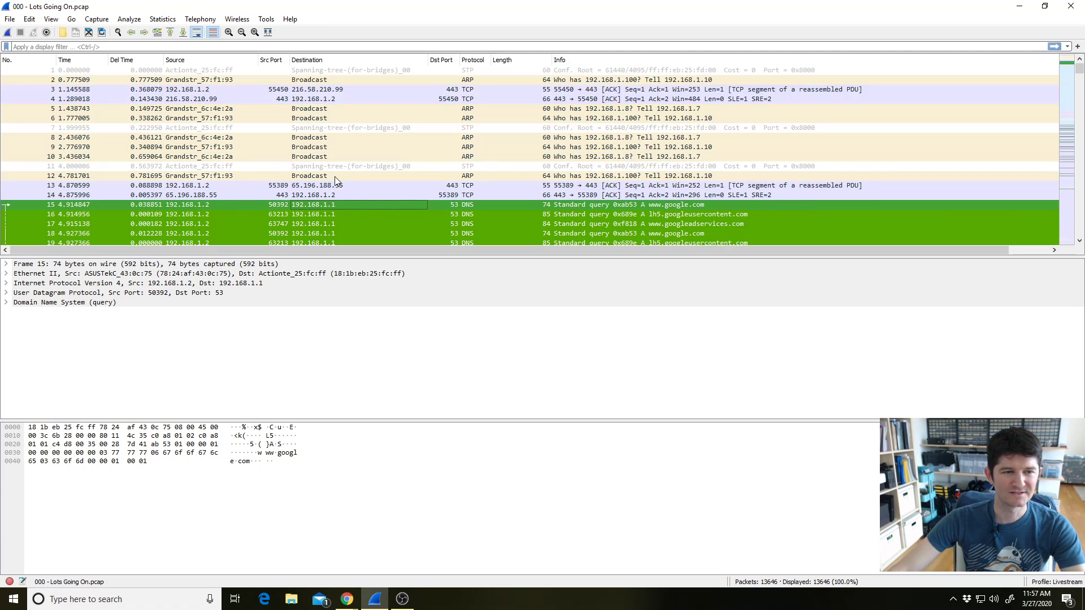
scroll(336, 194, "down", 2)
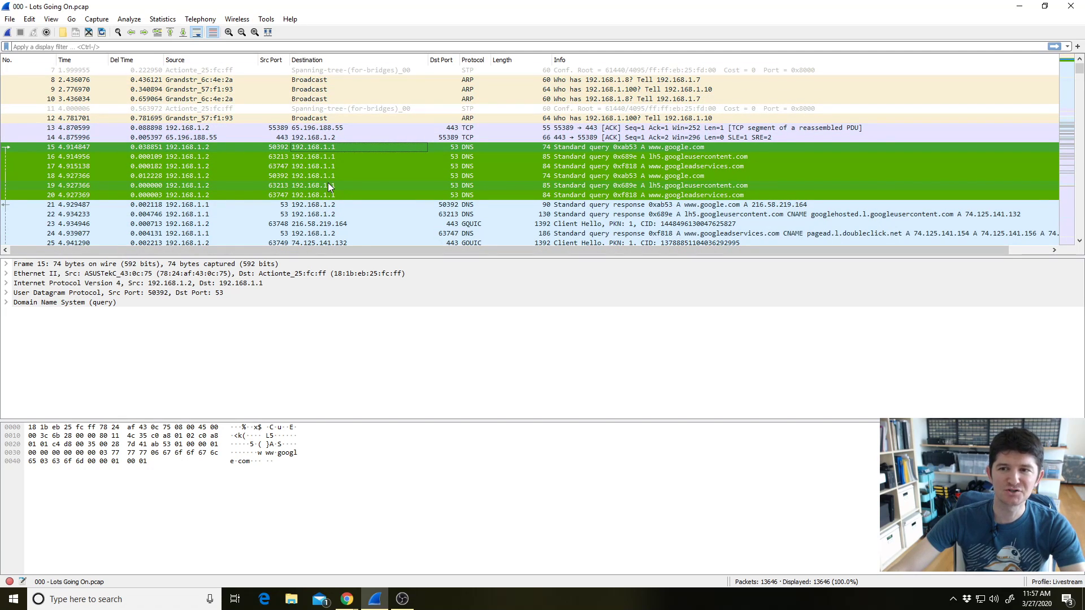
Look further through the capture for green packets and inspect DNS packets 573 and 3859
scroll(327, 184, "down", 6)
scroll(327, 179, "down", 18)
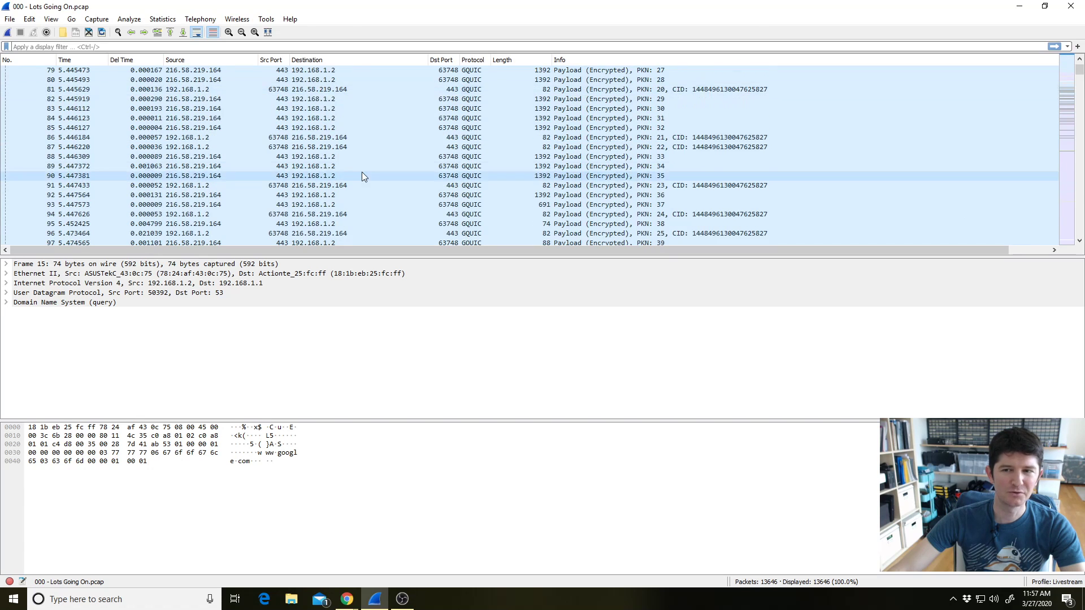
left_click_drag(1080, 75, 1080, 79)
left_click(593, 90)
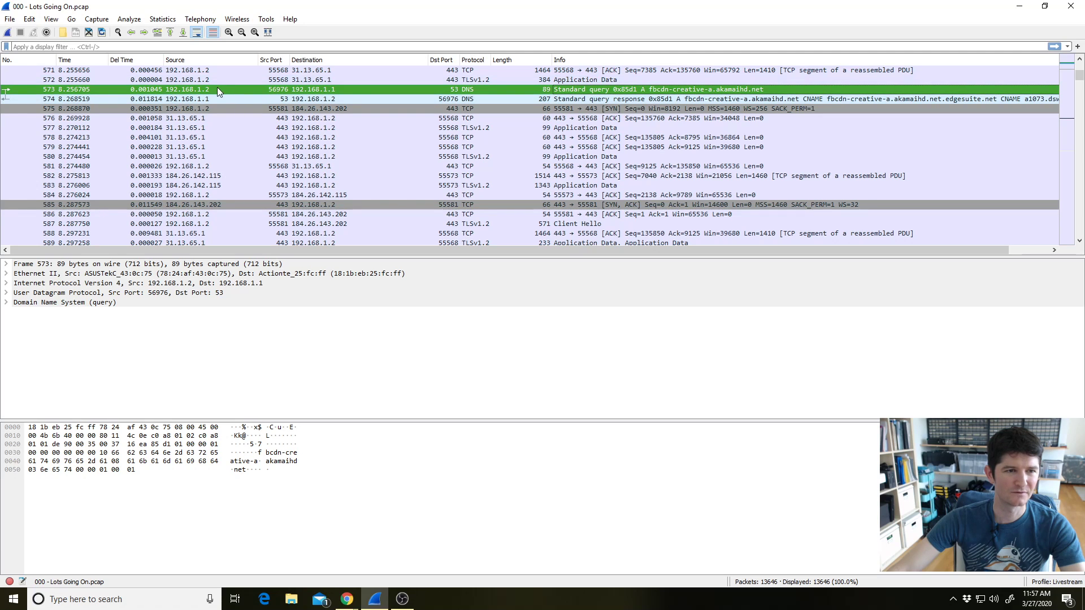
scroll(1080, 205, "down", 17)
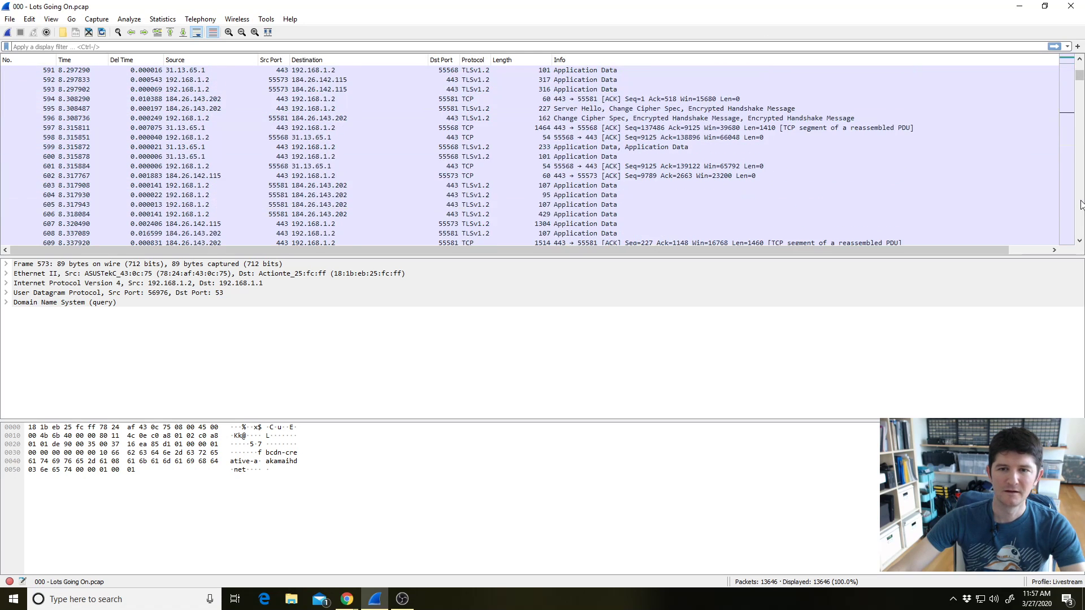
scroll(1080, 204, "down", 20)
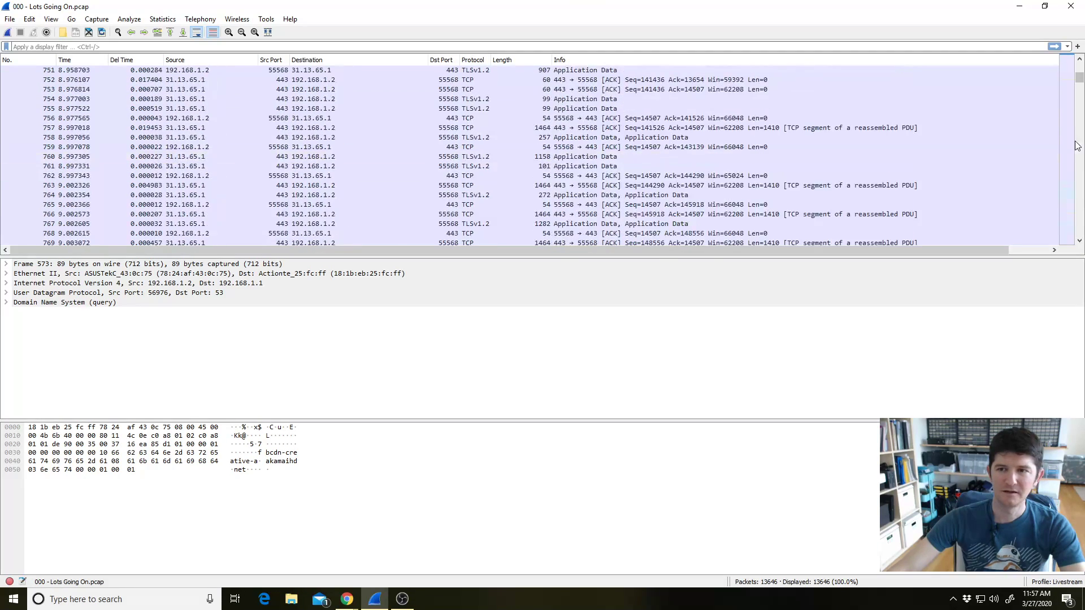
left_click_drag(1080, 81, 1080, 120)
left_click(511, 186)
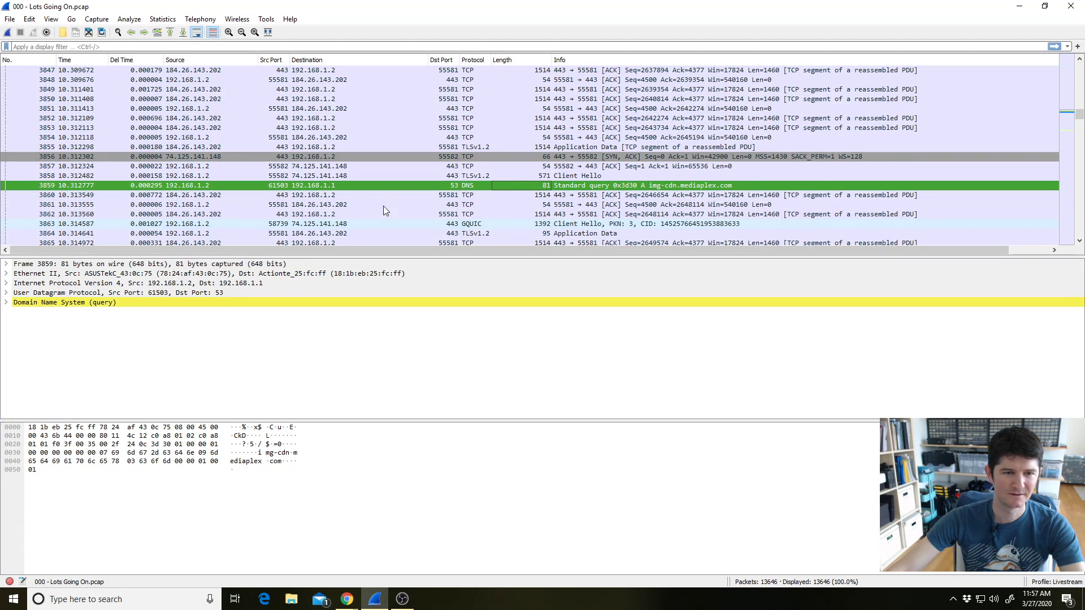
scroll(710, 223, "down", 20)
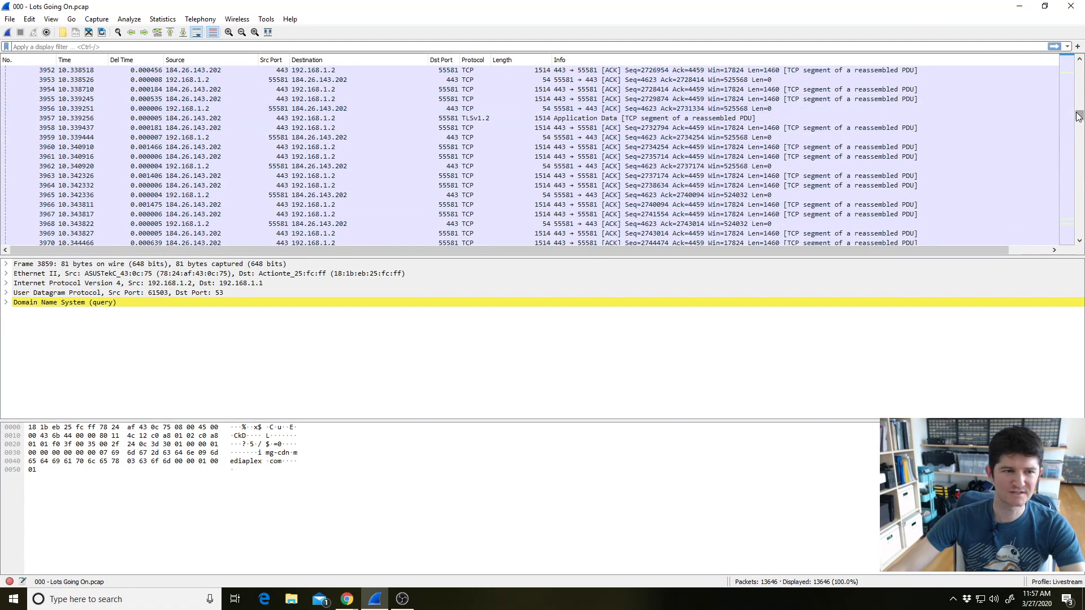
Return to the start of the capture and select DNS packet 18
left_click_drag(1079, 118, 1079, 36)
scroll(434, 198, "down", 2)
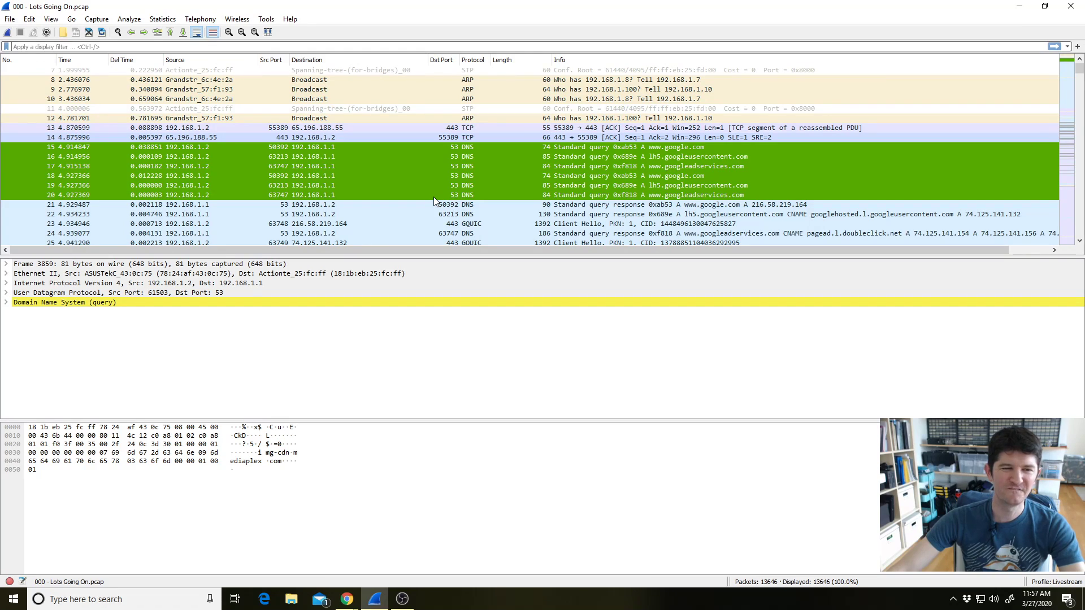
left_click(438, 176)
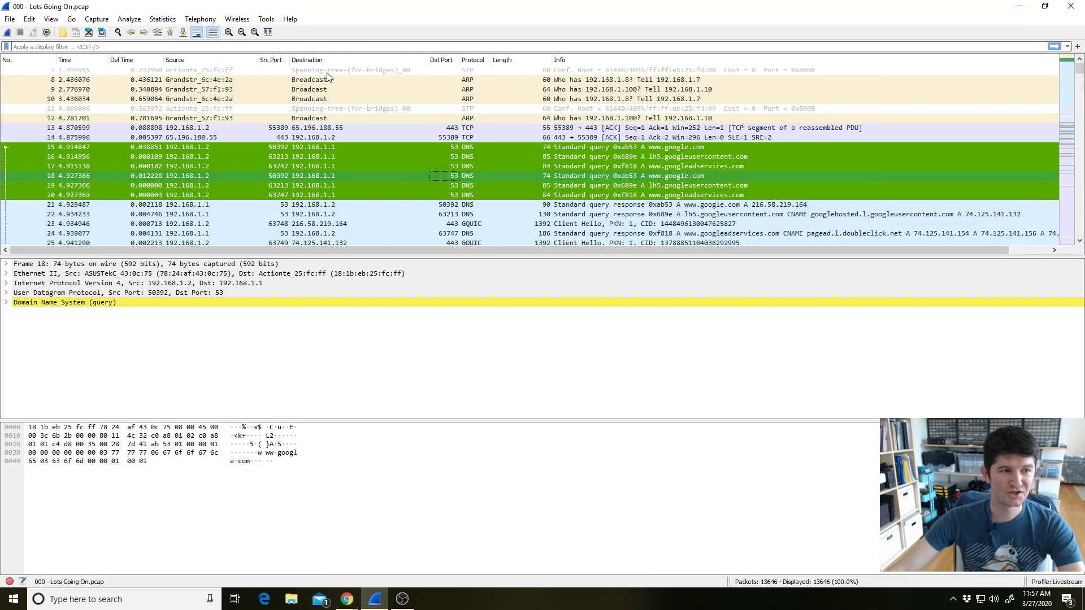
left_click(181, 46)
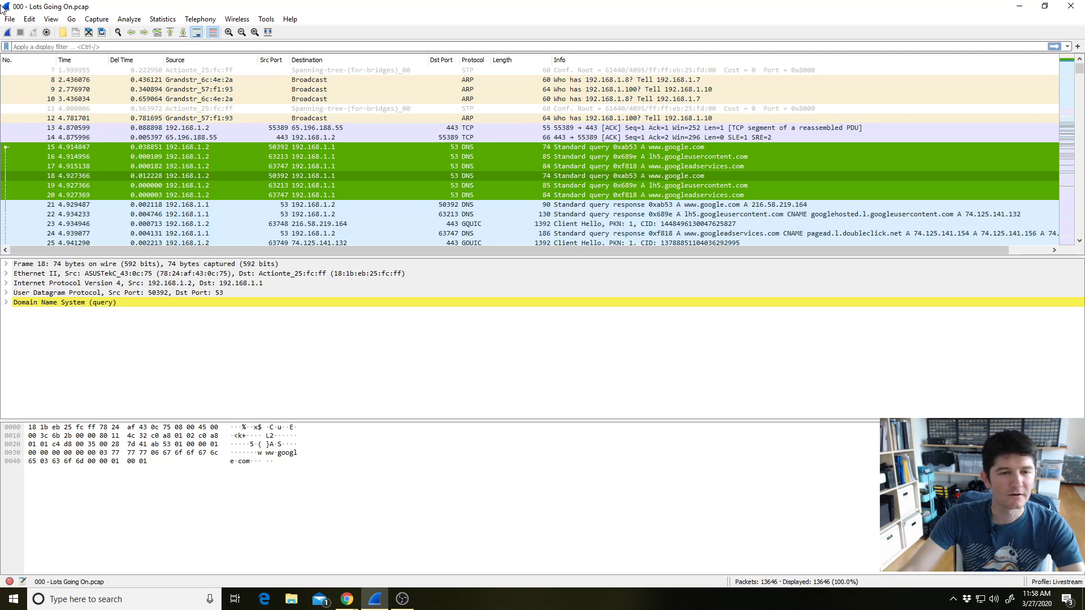
scroll(294, 205, "up", 2)
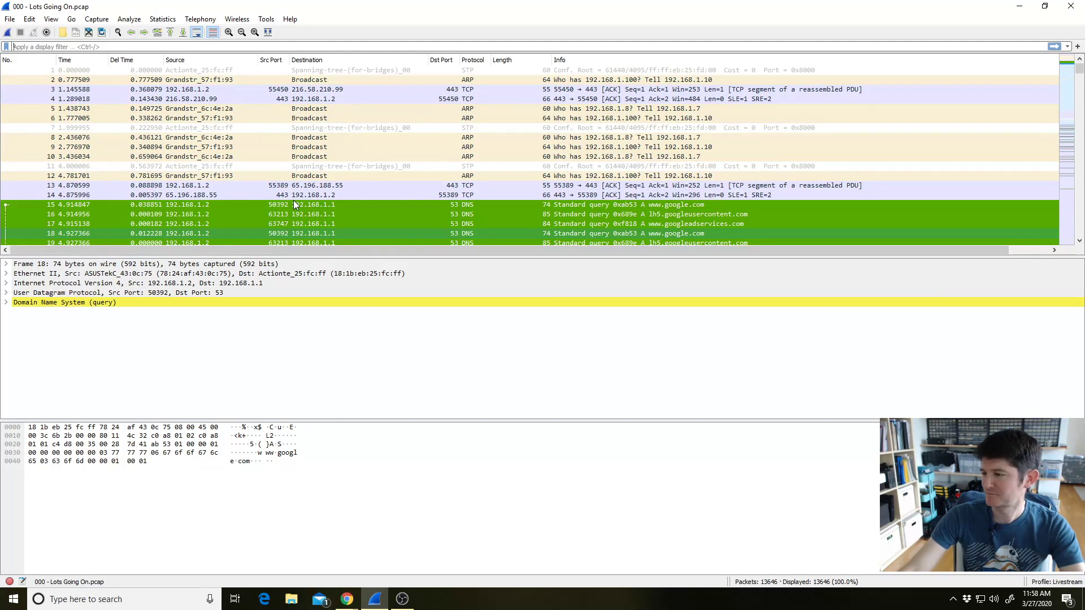
scroll(294, 205, "down", 2)
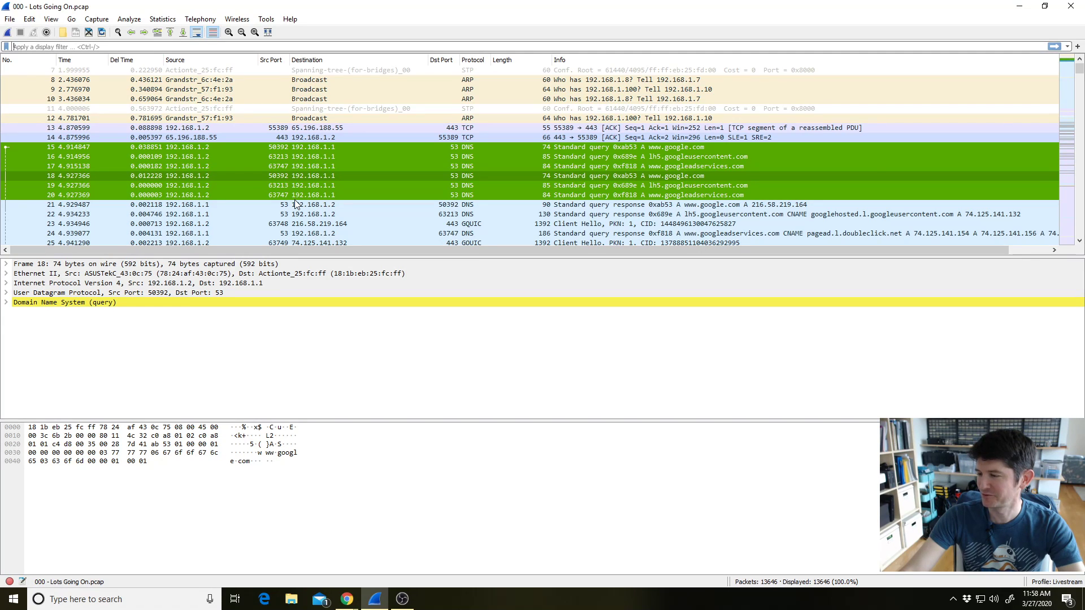
scroll(295, 204, "up", 2)
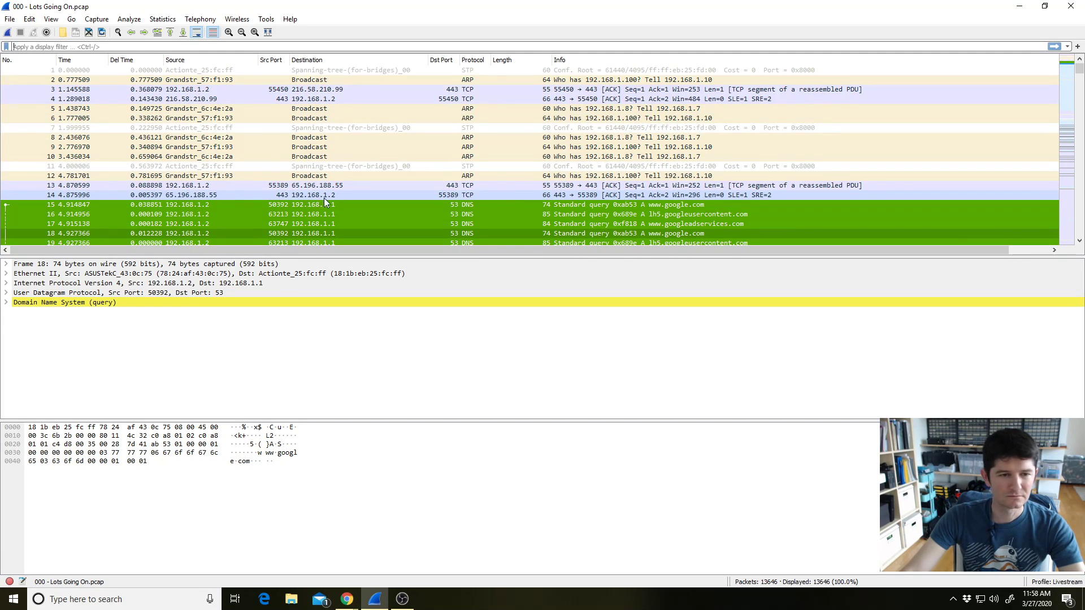
scroll(339, 195, "down", 2)
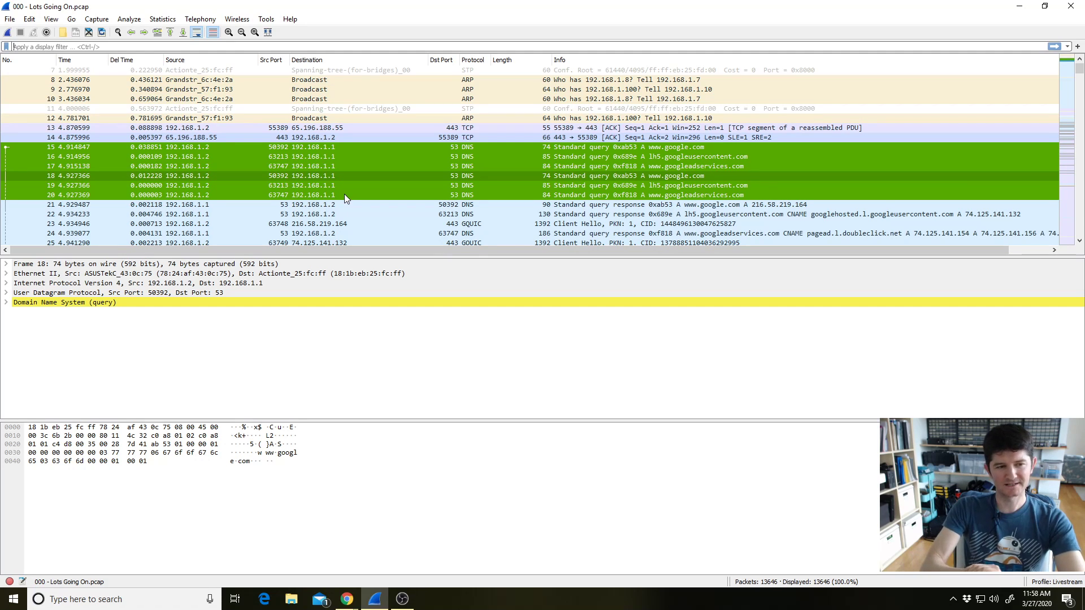
Delete the Special Case rule from the coloring rules and apply the change to the packet list
left_click(9, 19)
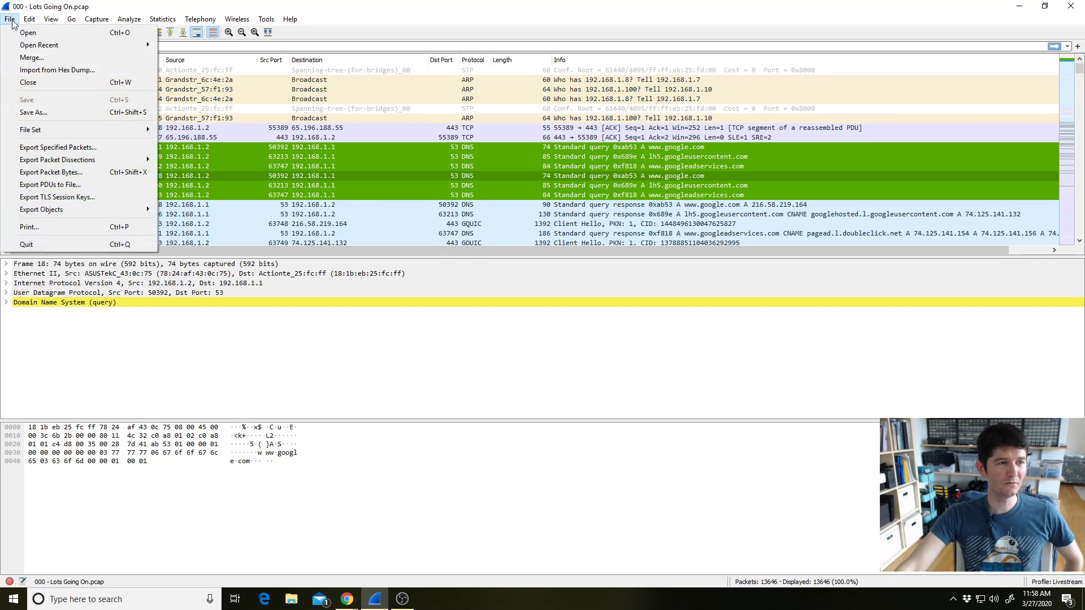
mouse_move(28, 22)
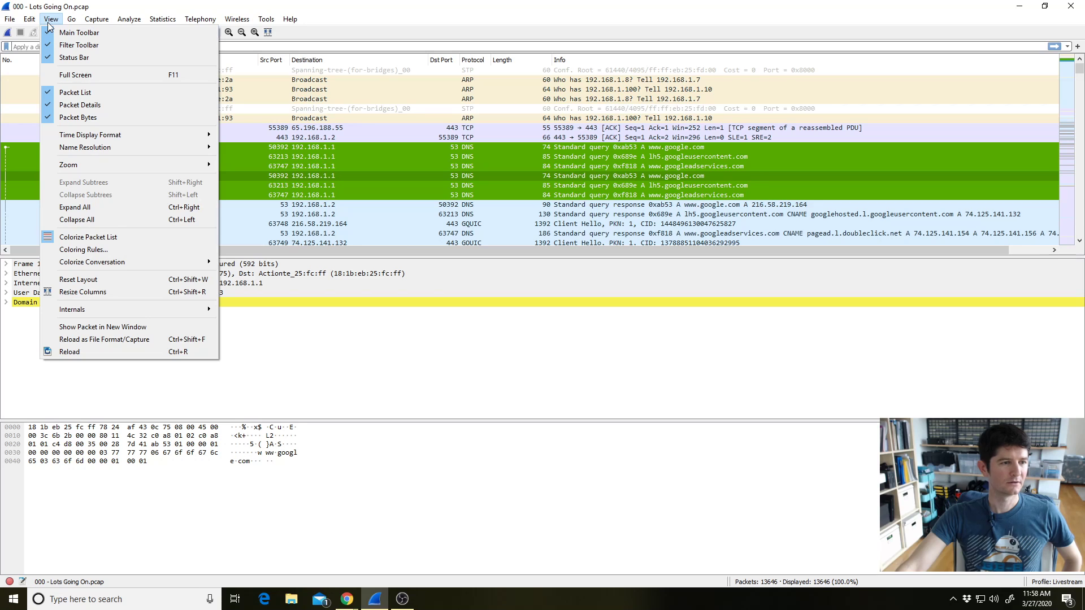
left_click(83, 247)
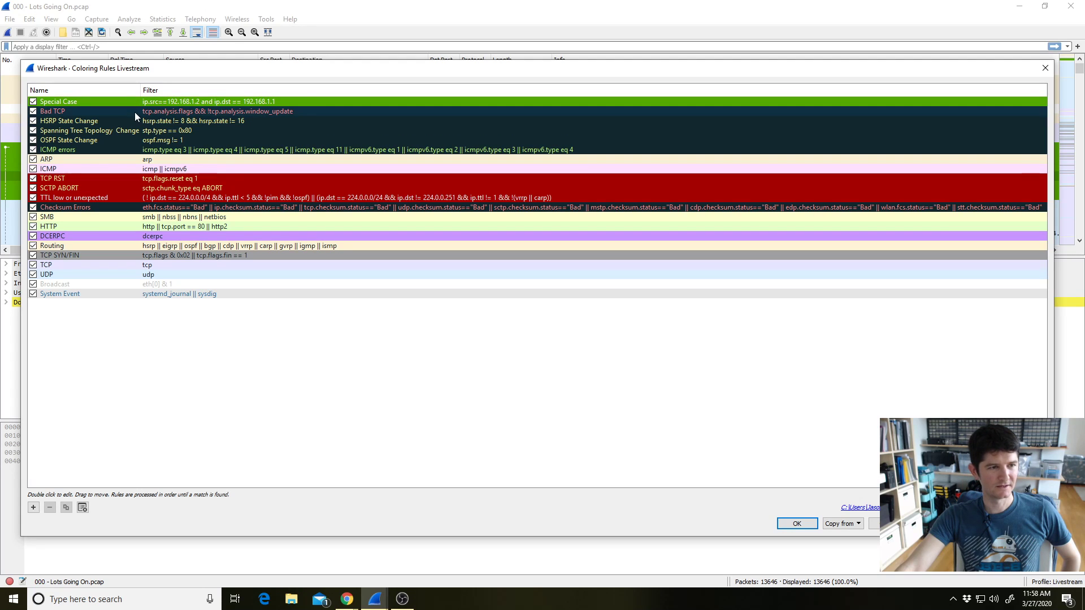
left_click(135, 111)
left_click(135, 102)
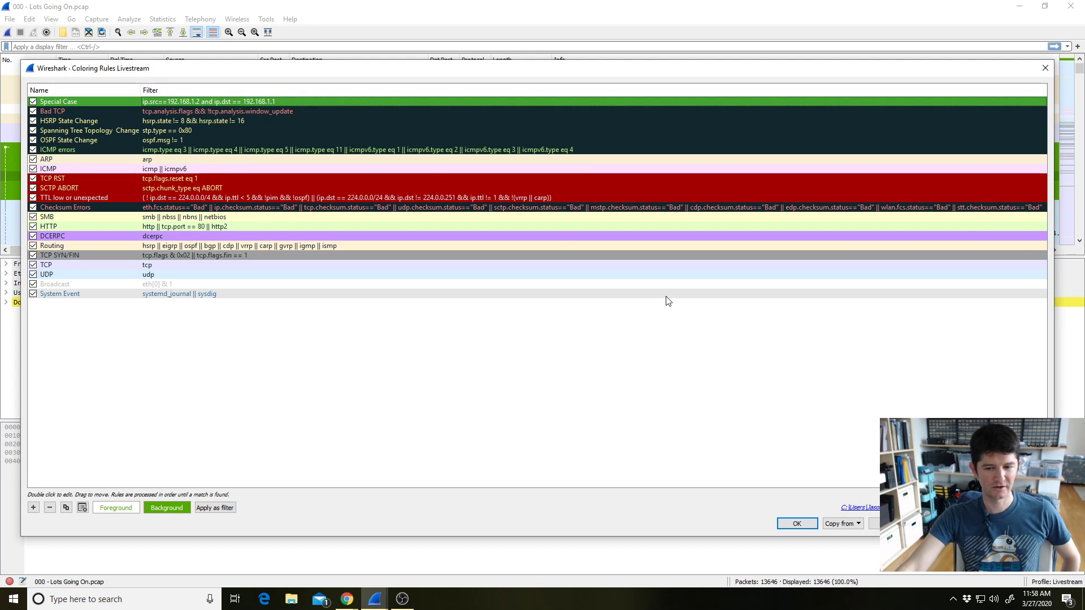
left_click(50, 507)
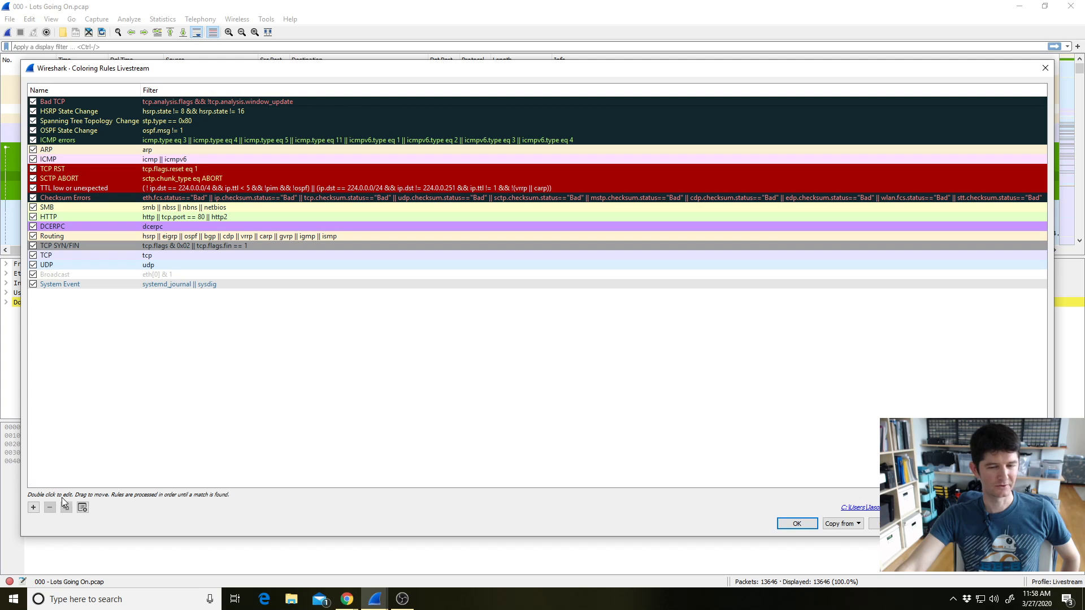
left_click(796, 523)
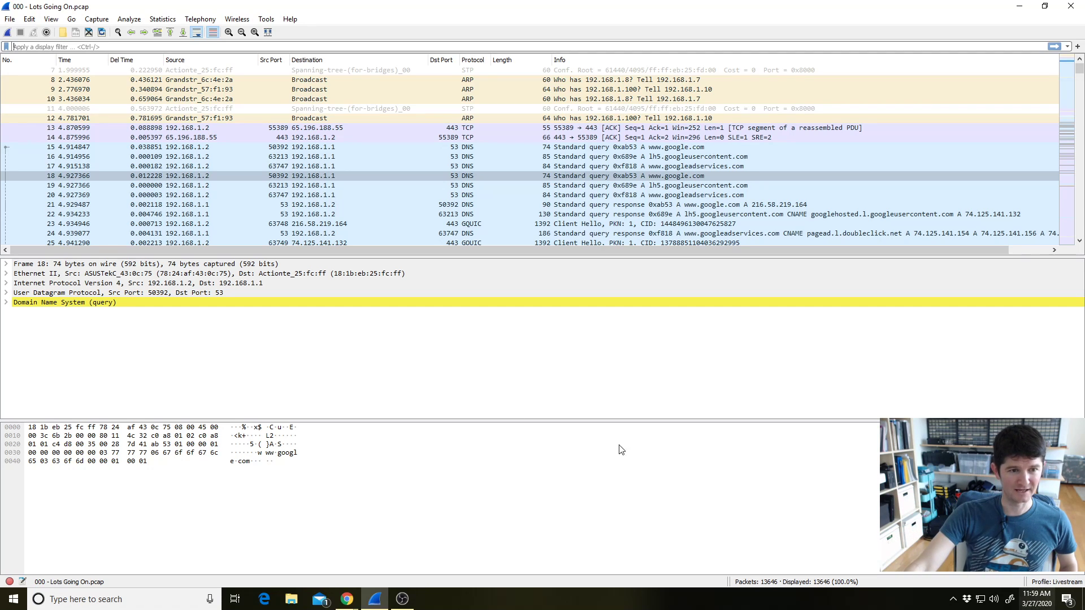
Select DNS response packet 24, and review the IPv4 entries in the capture's endpoint statistics before closing them
left_click(276, 233)
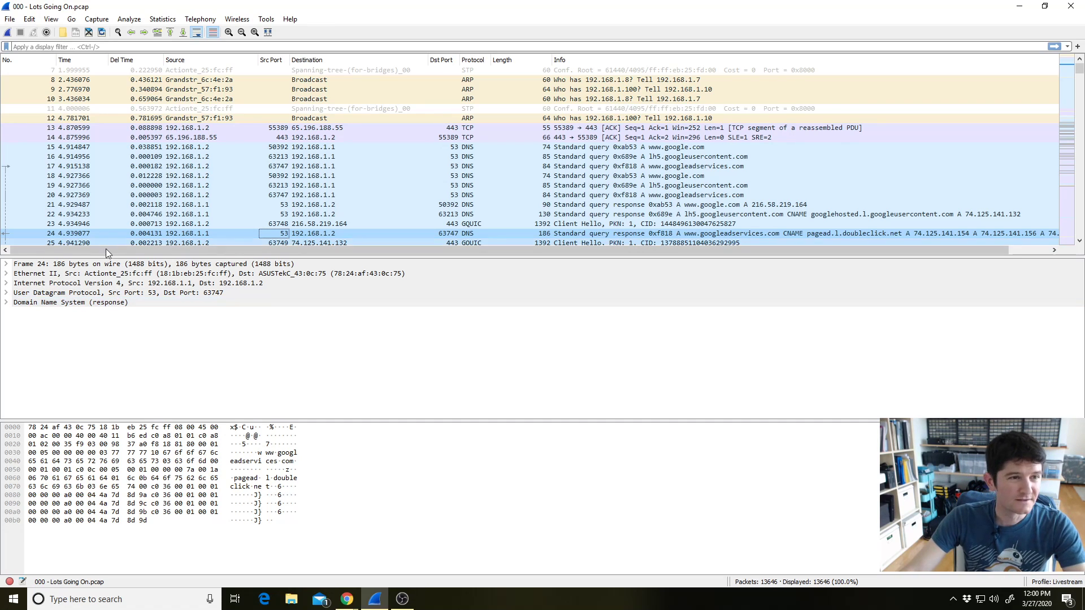
left_click(163, 20)
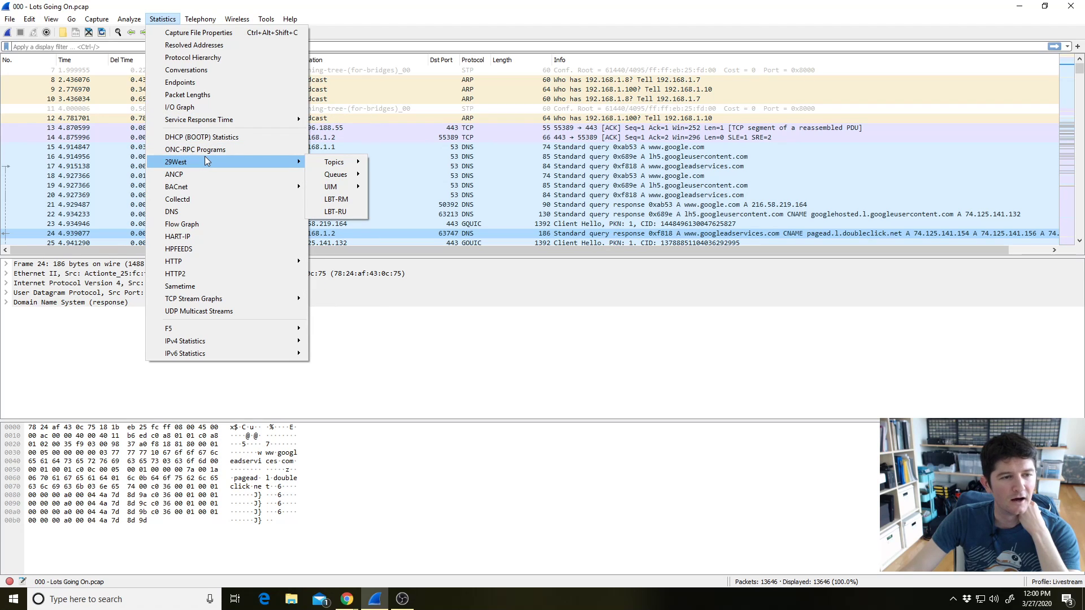
mouse_move(199, 329)
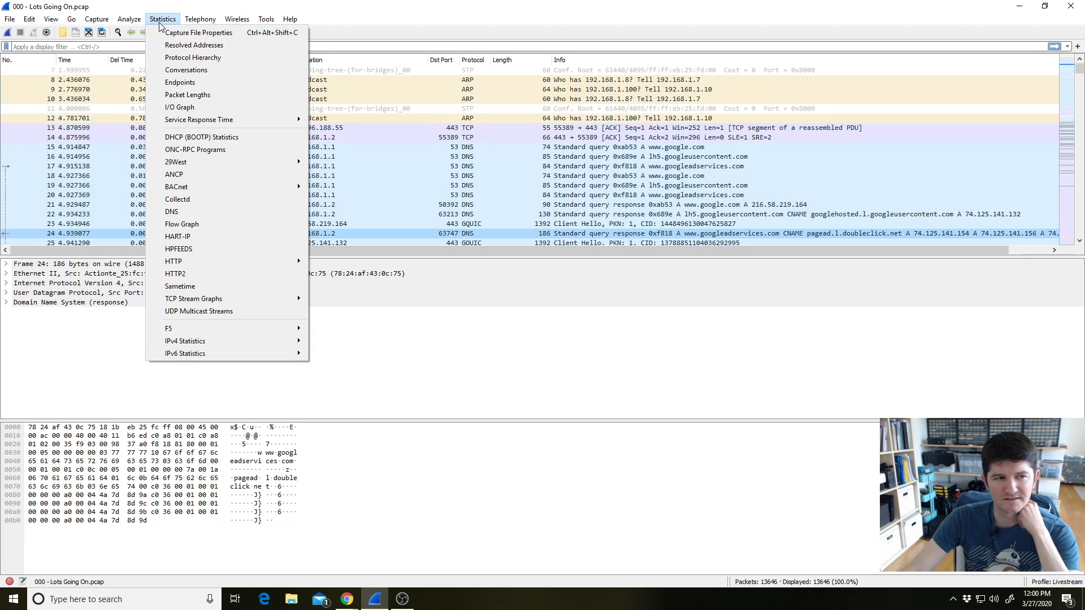
left_click(180, 83)
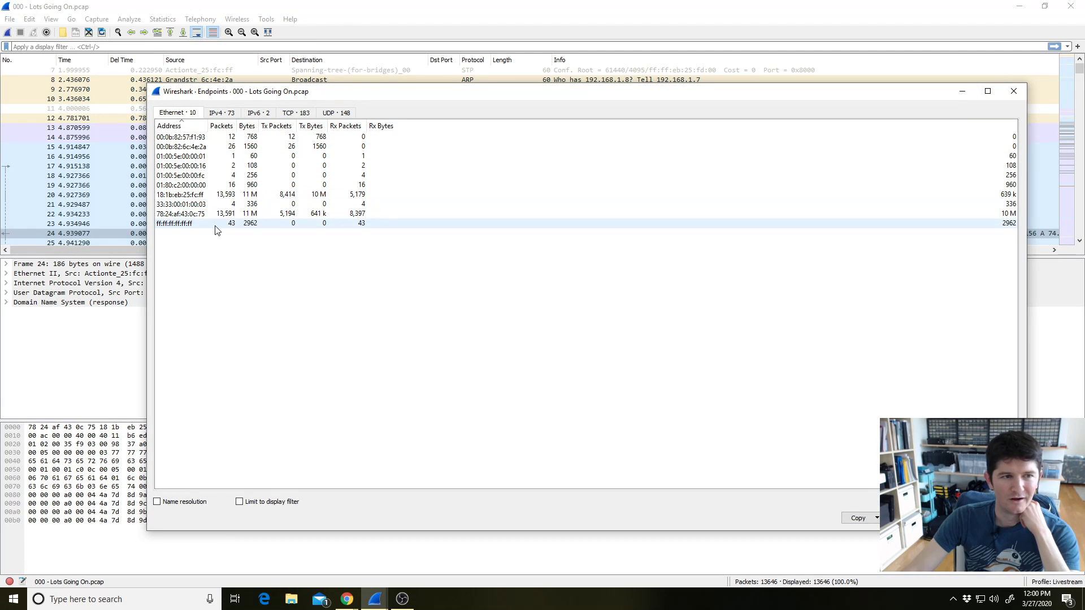
left_click(222, 113)
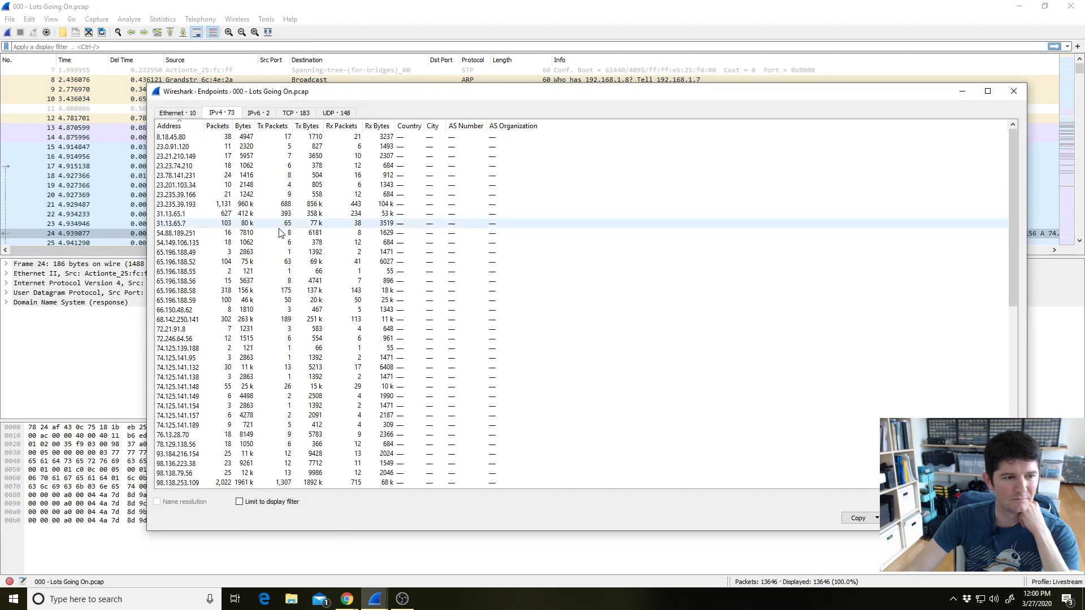
scroll(279, 233, "down", 12)
scroll(280, 235, "up", 12)
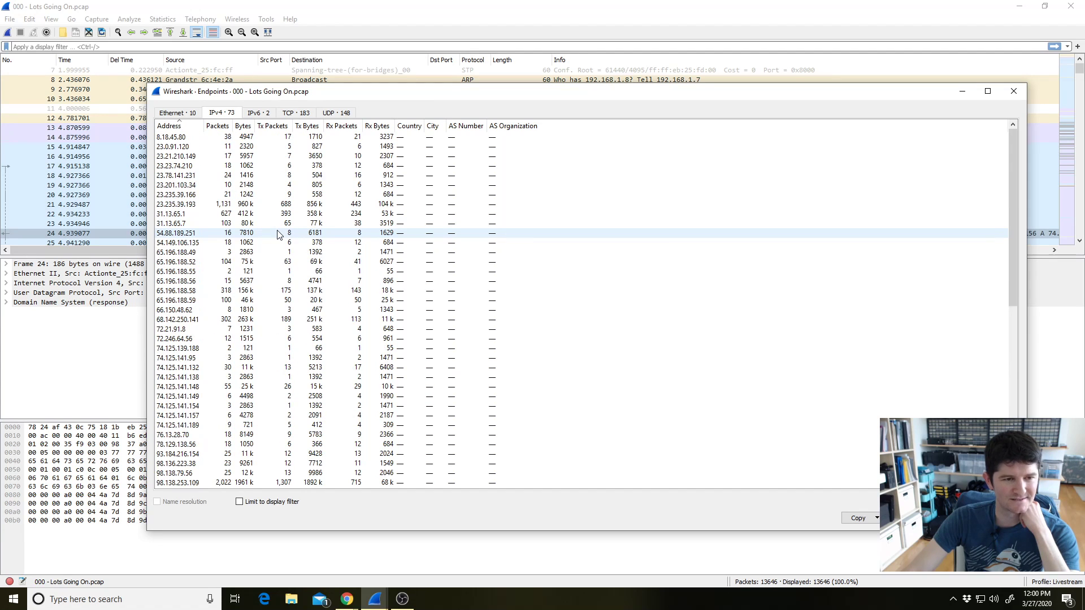
scroll(278, 233, "down", 12)
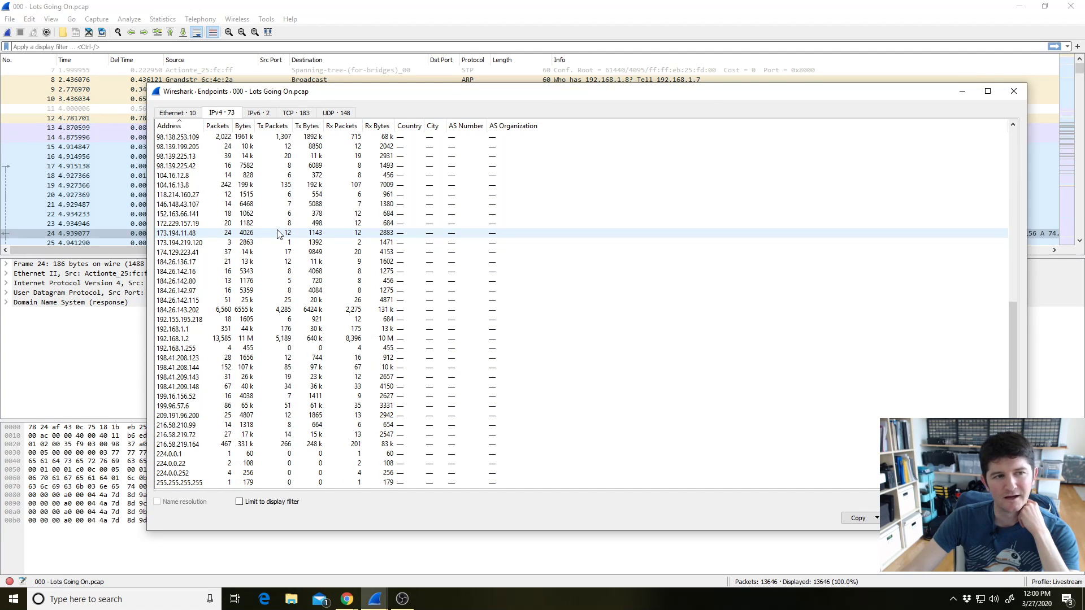
left_click(1013, 91)
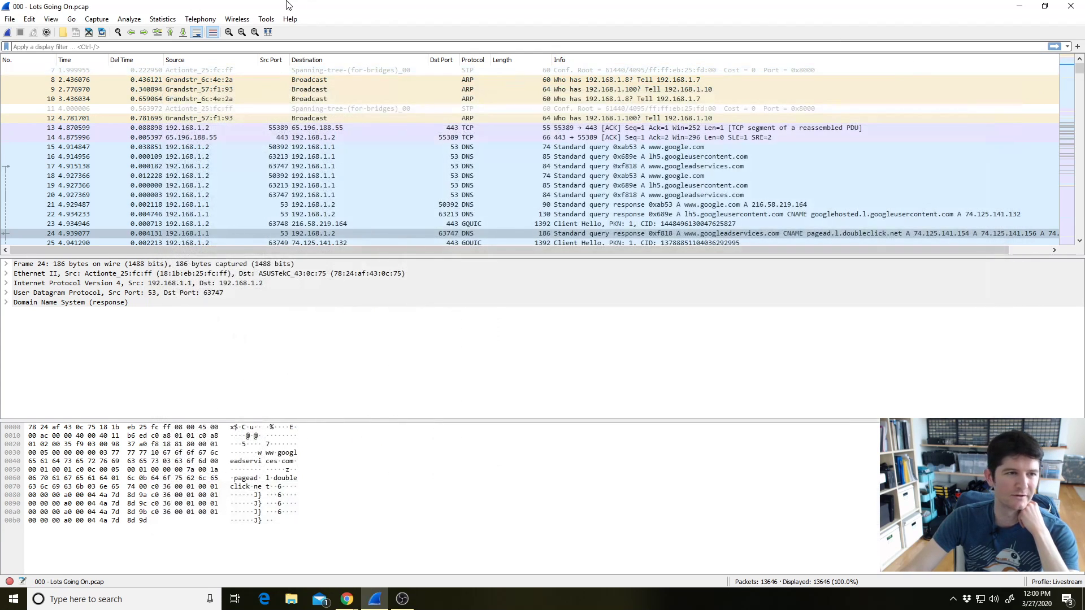
Open the protocol hierarchy statistics for the whole capture and bring their window fully into view
left_click(207, 15)
mouse_move(157, 23)
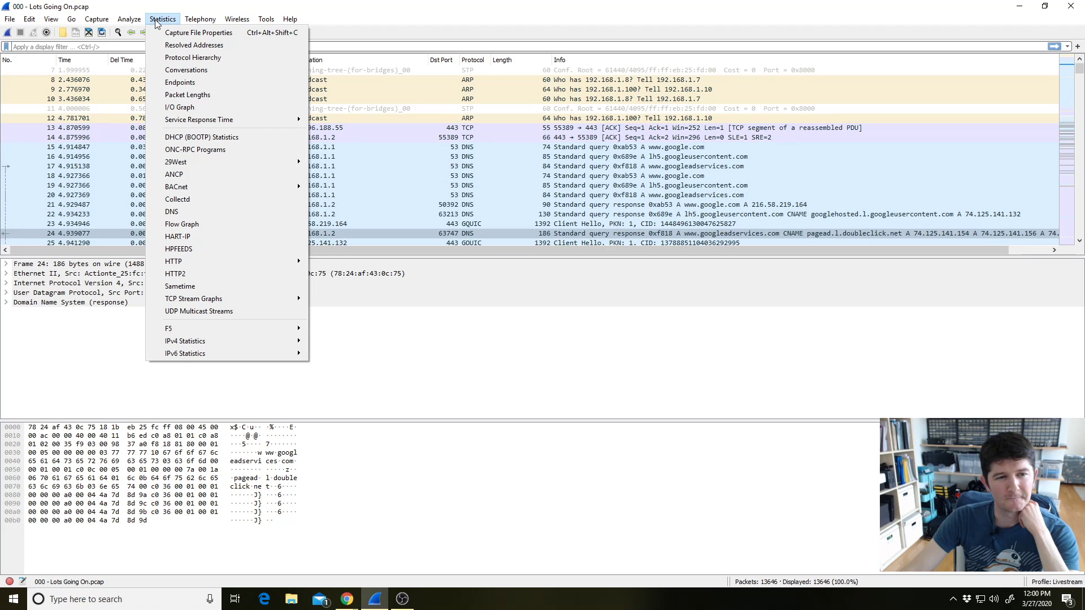
left_click(178, 59)
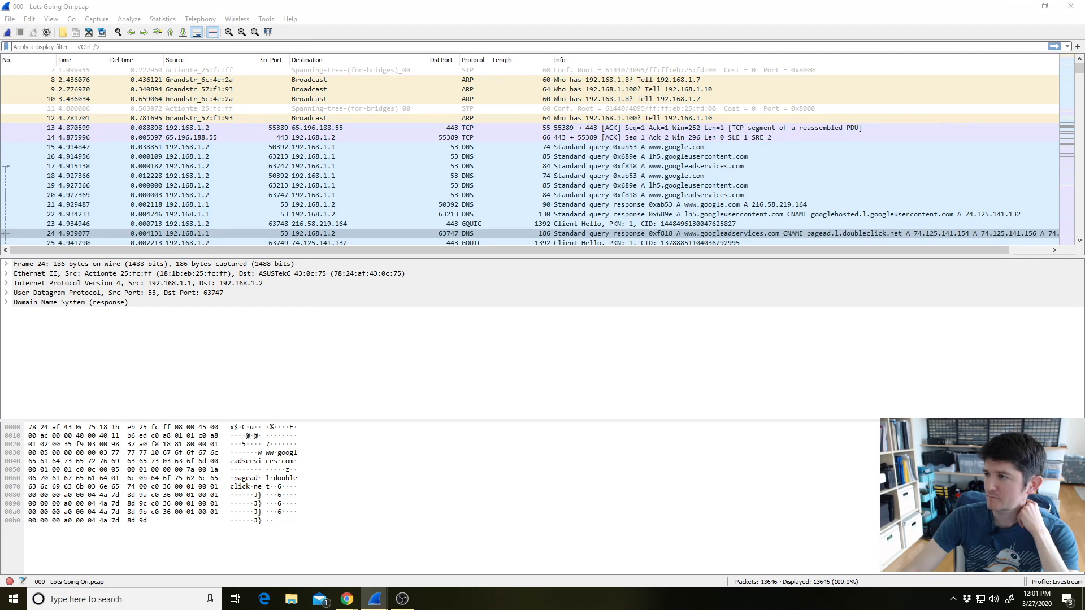
left_click_drag(1084, 85, 457, 57)
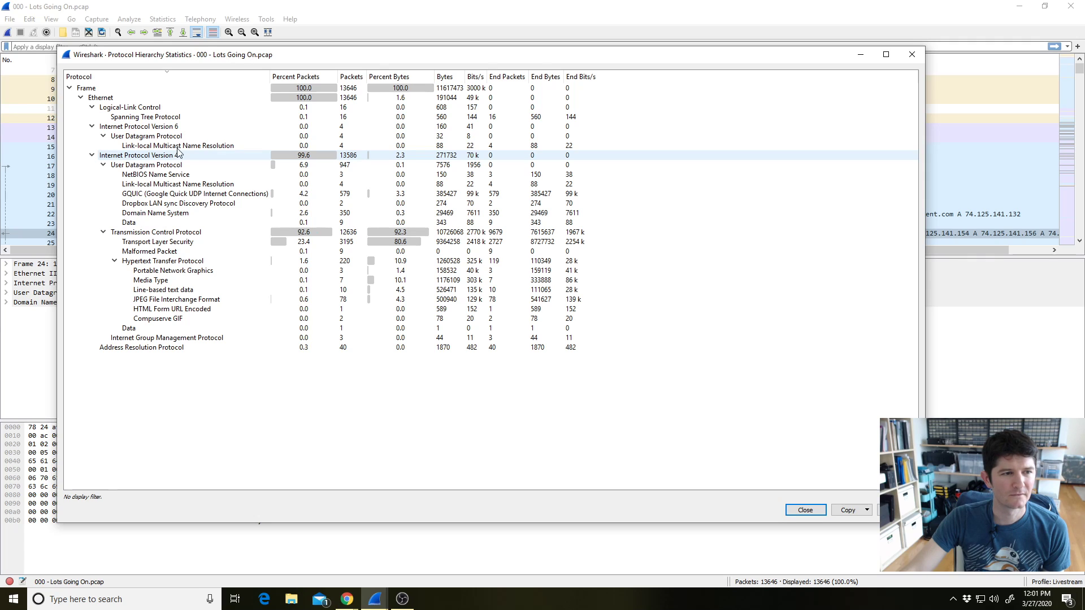
Examine the packet and byte shares of the JPEG, TCP, UDP and HTTP entries in the protocol hierarchy
left_click(175, 299)
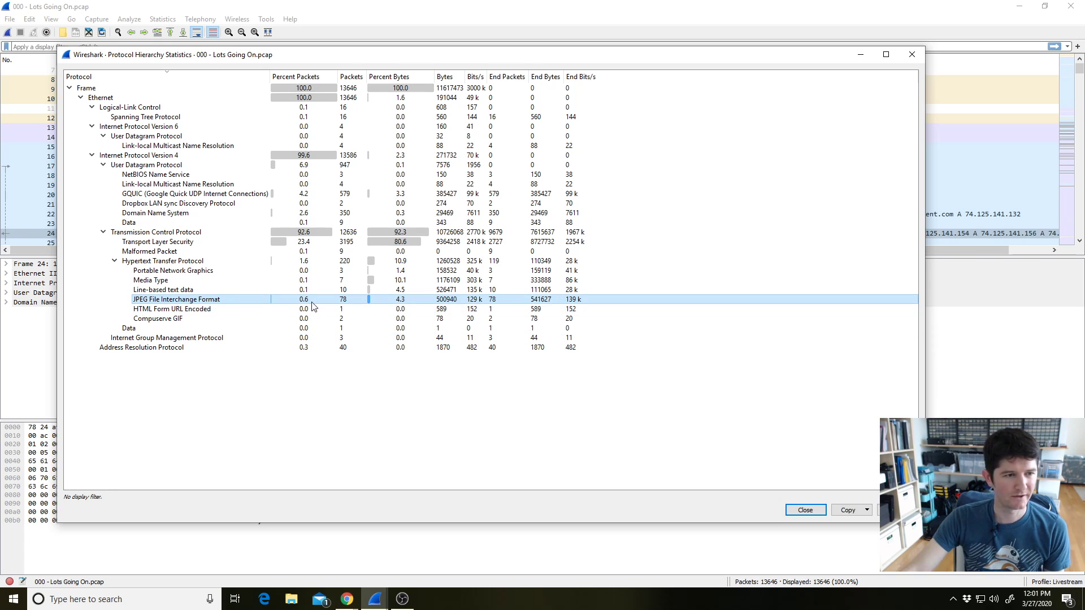
left_click(300, 232)
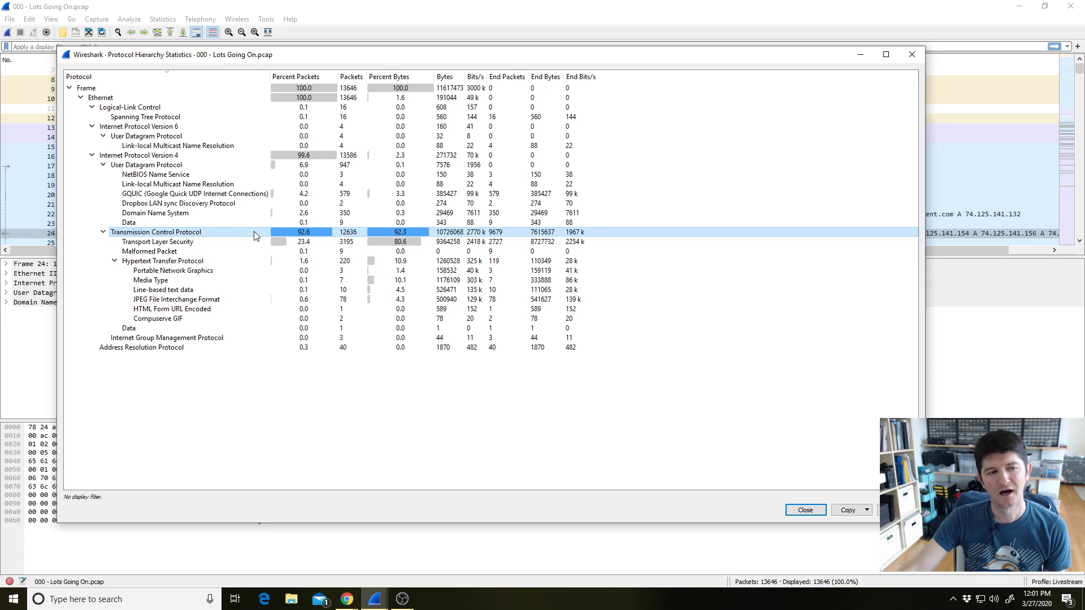
left_click(232, 281)
left_click(223, 260)
left_click(220, 232)
left_click(216, 210)
left_click(213, 184)
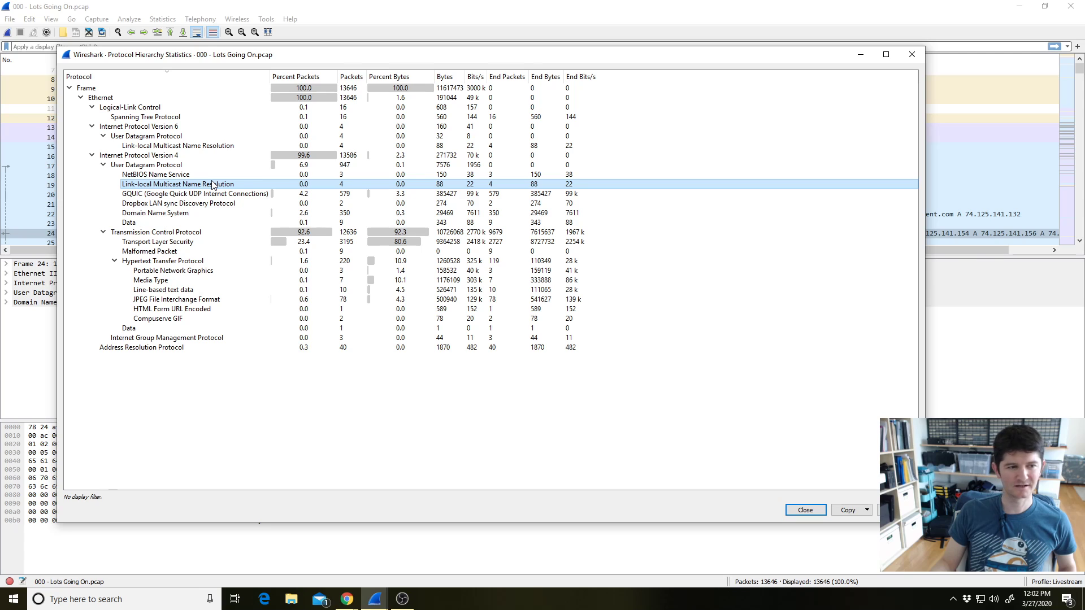
left_click(211, 261)
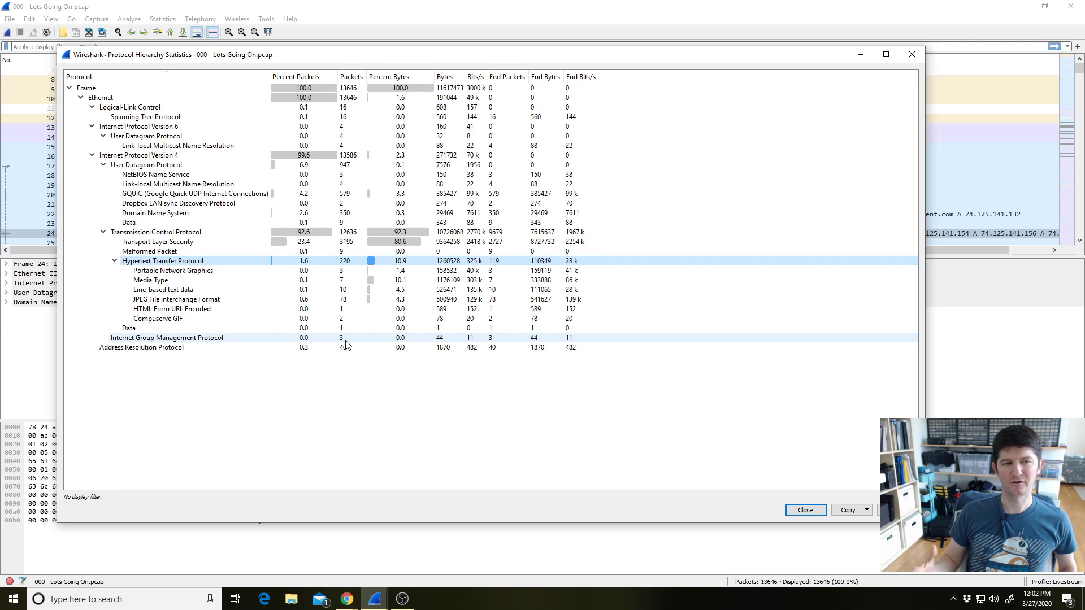
double_click(341, 263)
right_click(339, 261)
mouse_move(366, 268)
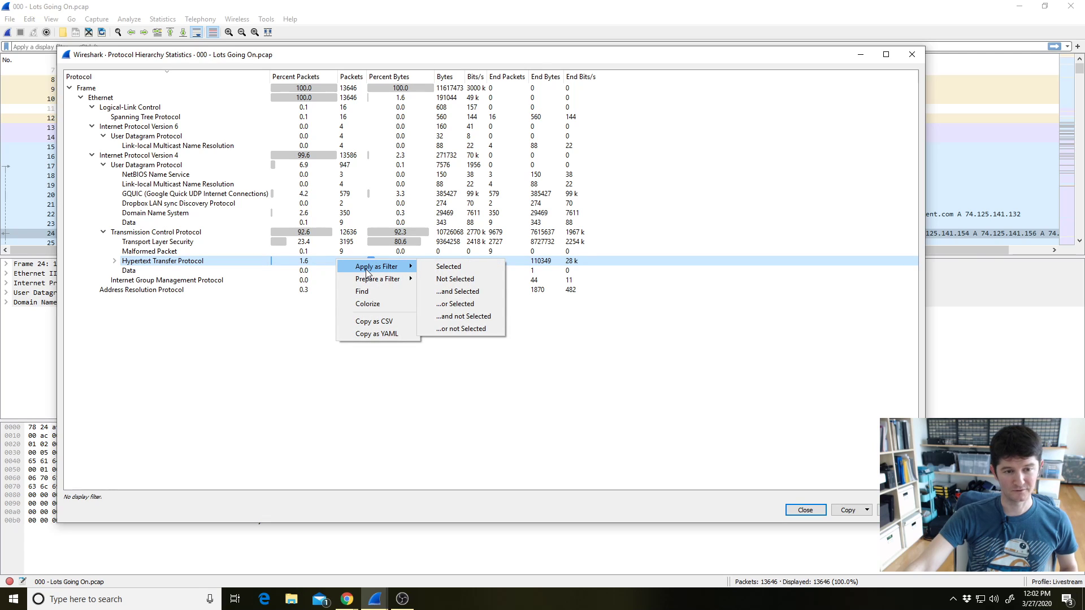
left_click(115, 261)
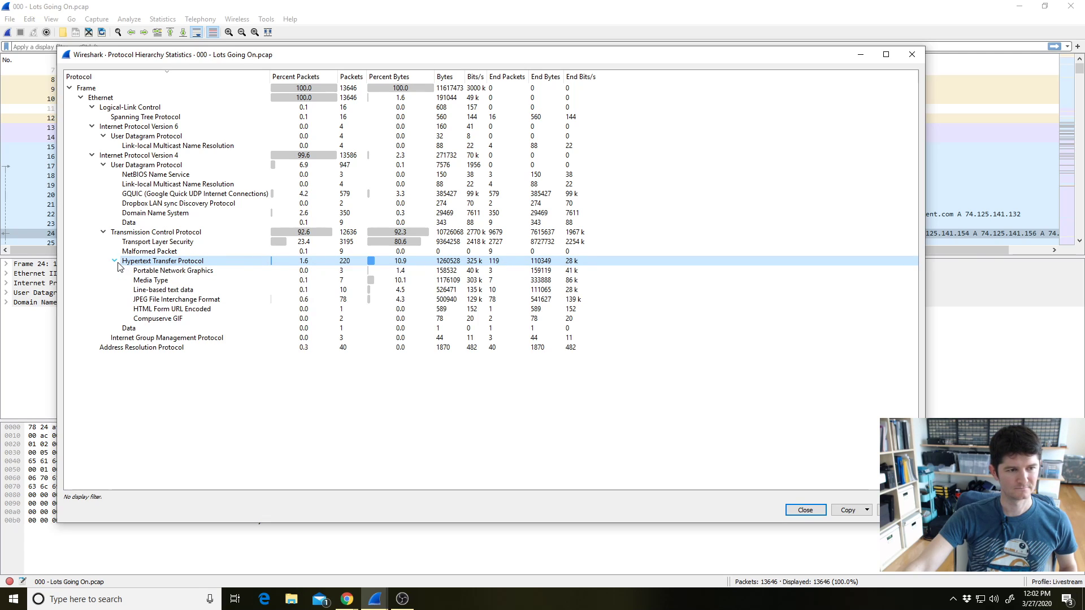
Prepare an http display filter from the Hypertext Transfer Protocol entry, close the statistics and apply the filter to the packet list
right_click(166, 261)
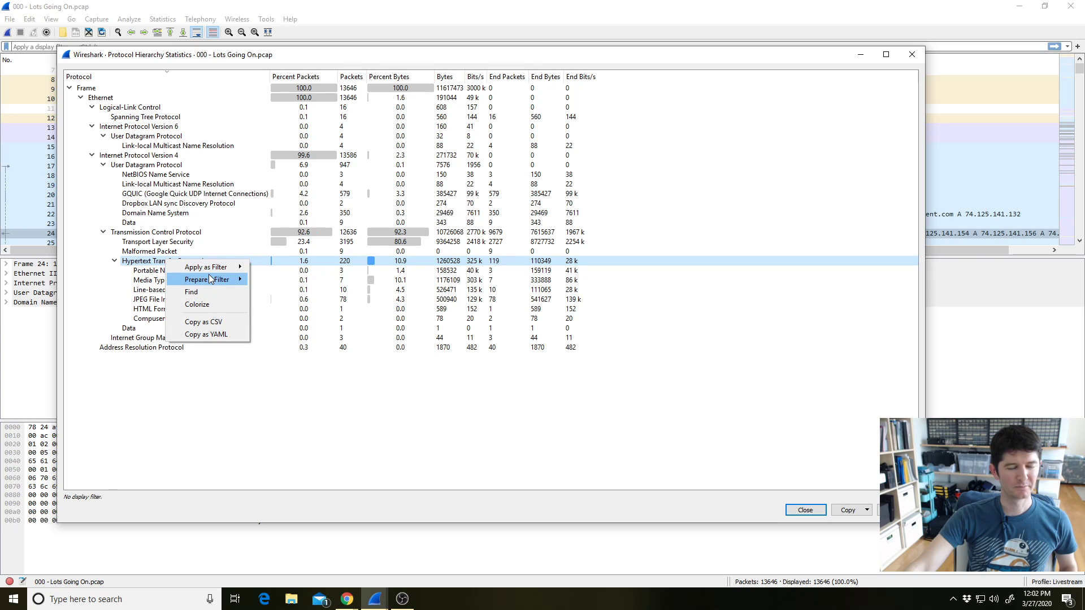
mouse_move(231, 280)
left_click(282, 279)
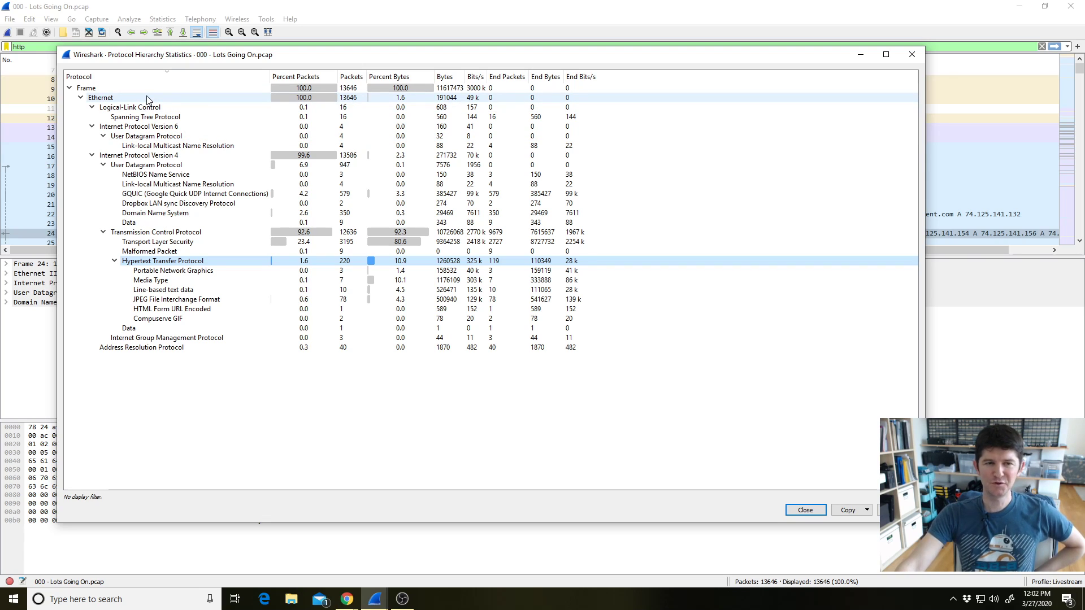
left_click_drag(257, 62, 269, 68)
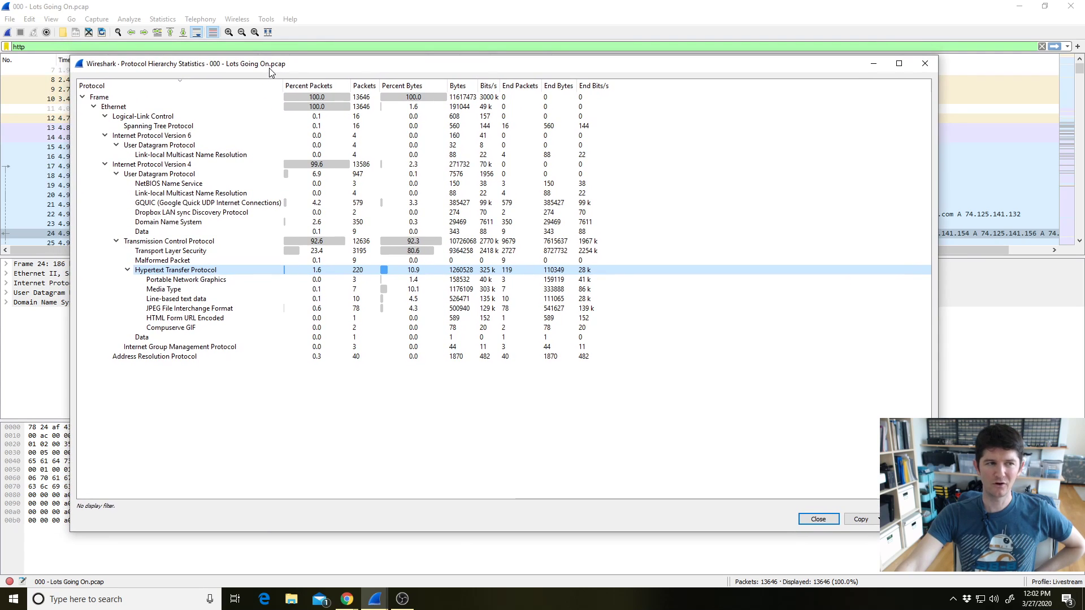
left_click(818, 520)
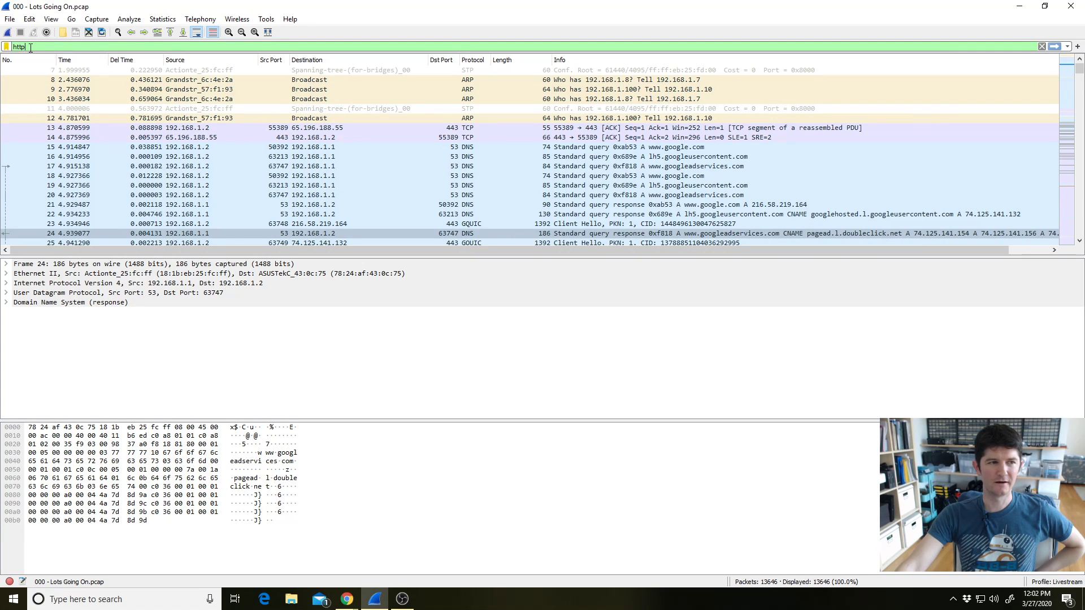
key("Return")
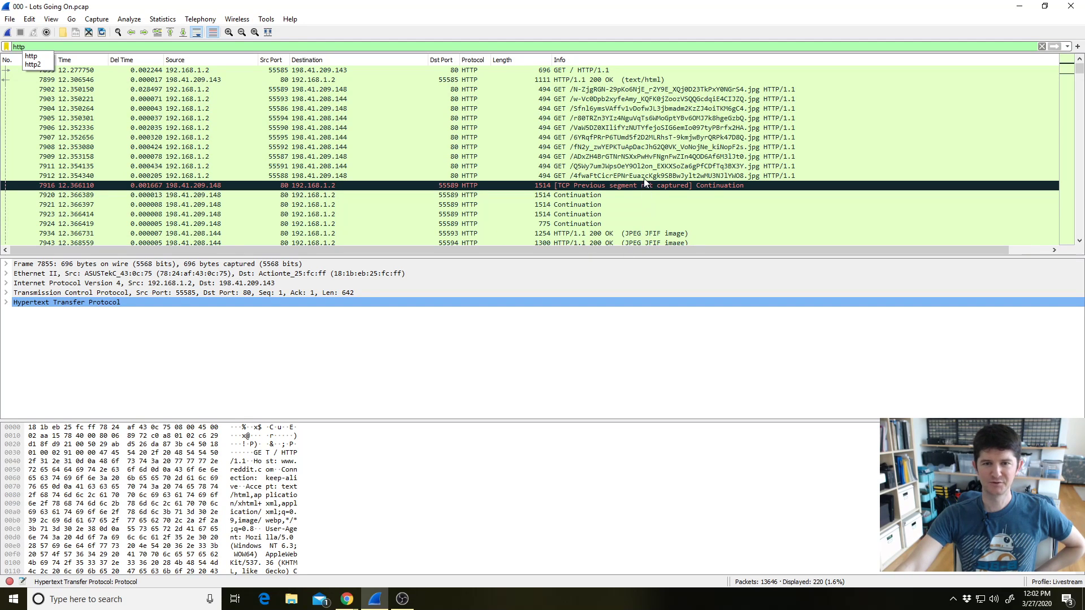
Reopen the protocol hierarchy statistics for the packets matching the http display filter
mouse_move(1078, 65)
left_mouse_down()
mouse_move(1079, 143)
mouse_move(1078, 64)
left_mouse_up()
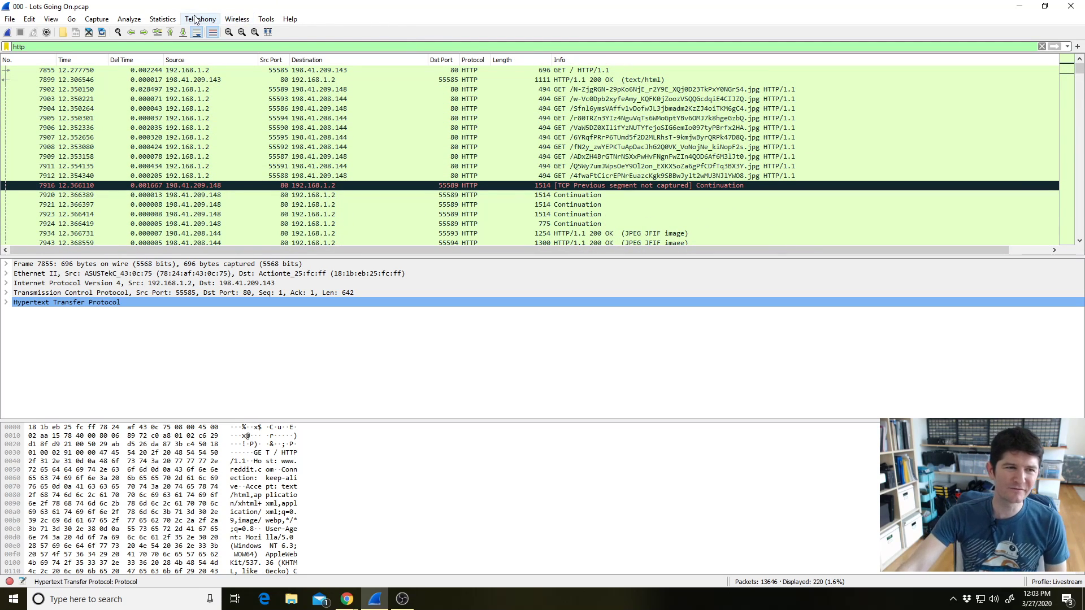
left_click(153, 19)
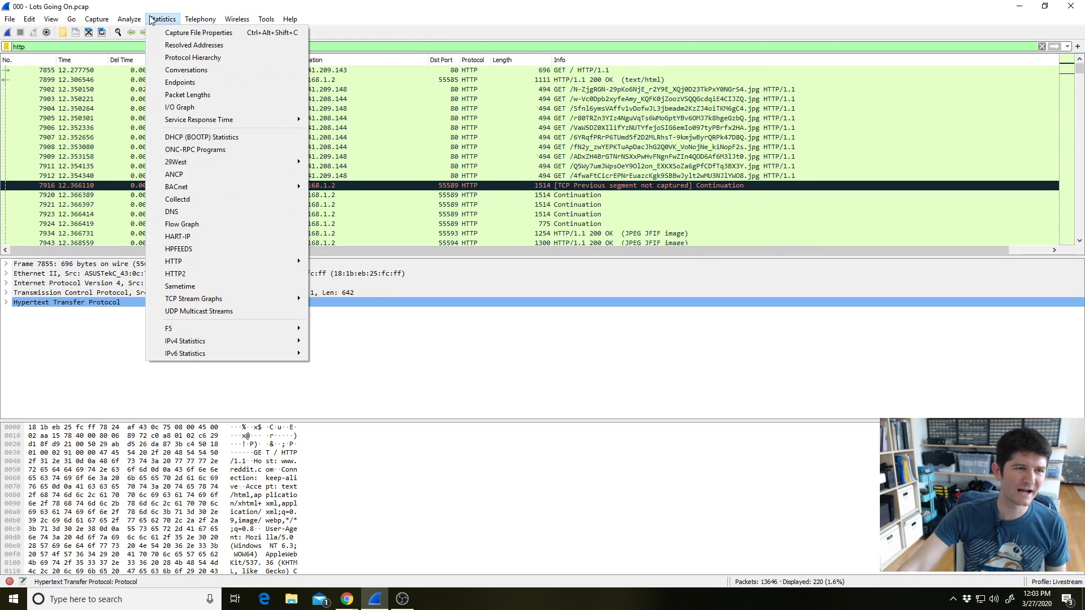
left_click(163, 57)
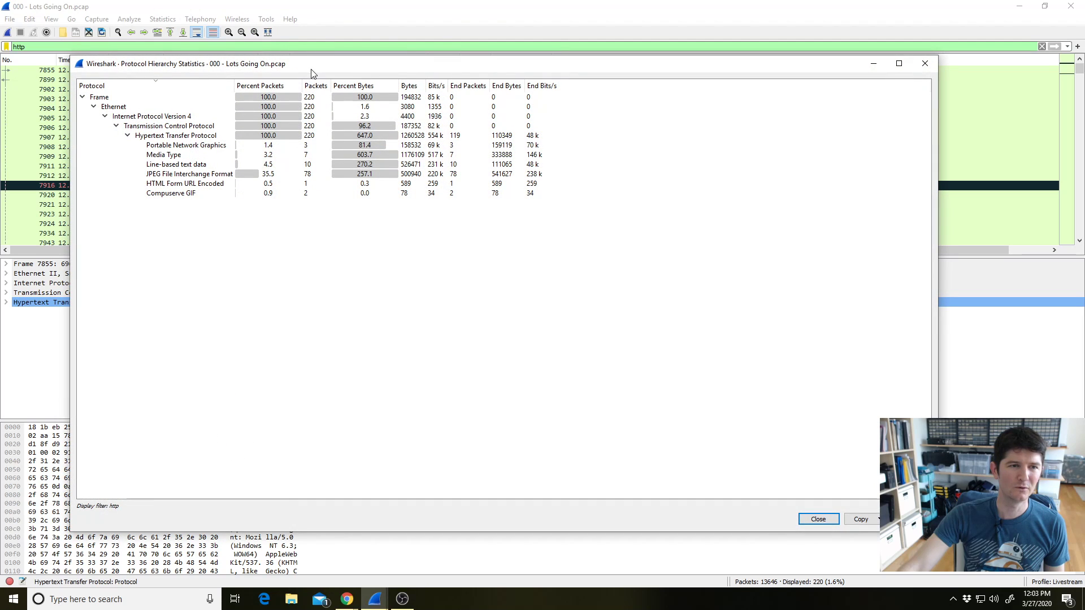
Move the http statistics window clear of the display filter, remove the http filter and close those statistics
left_click_drag(316, 67, 362, 69)
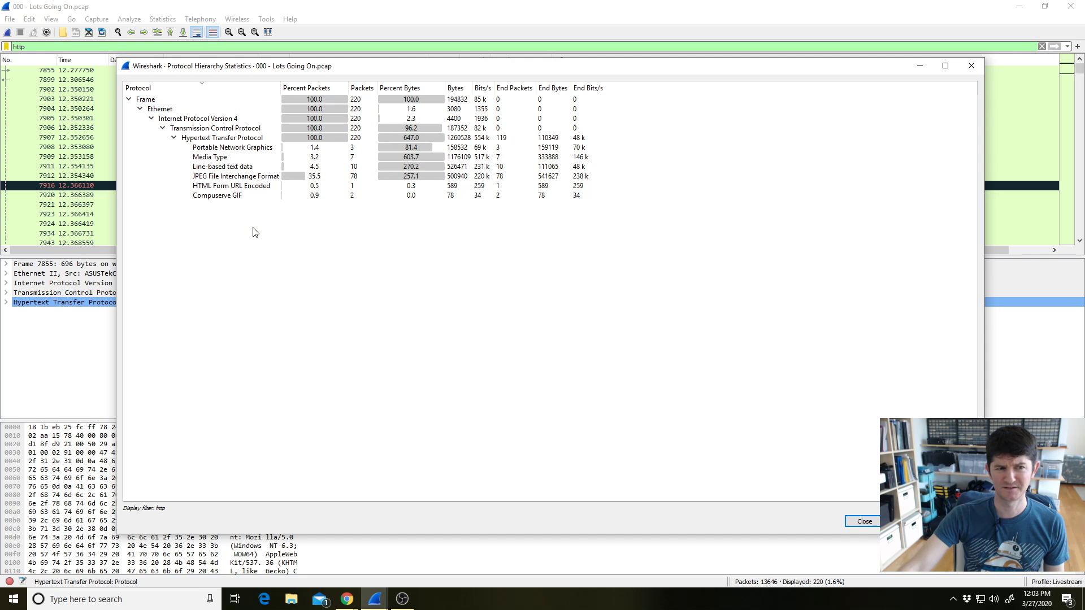
left_click_drag(288, 66, 283, 87)
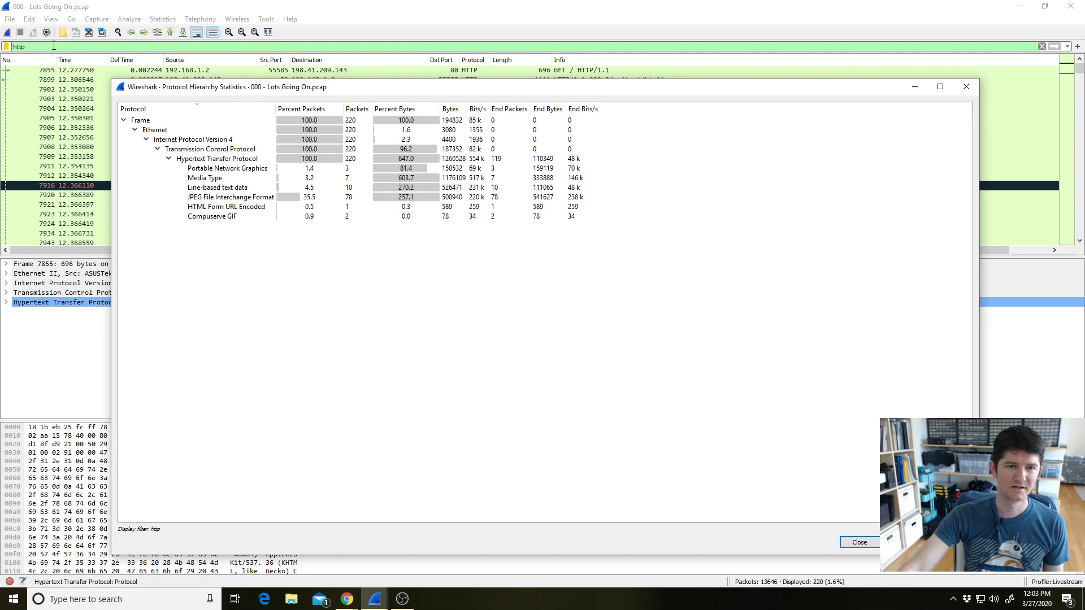
left_click(1041, 46)
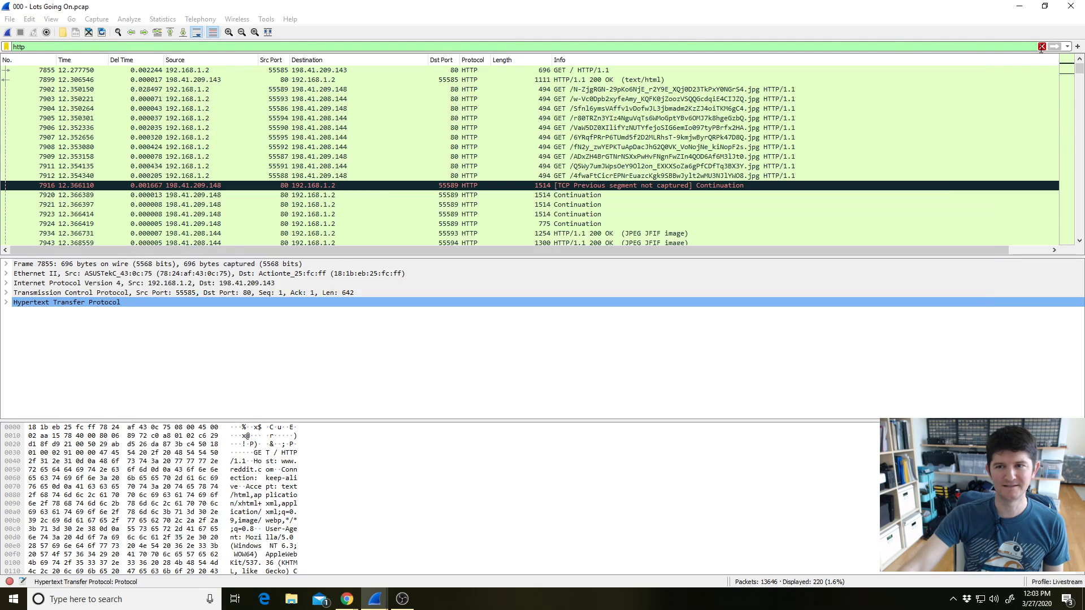
mouse_move(374, 599)
left_click(425, 543)
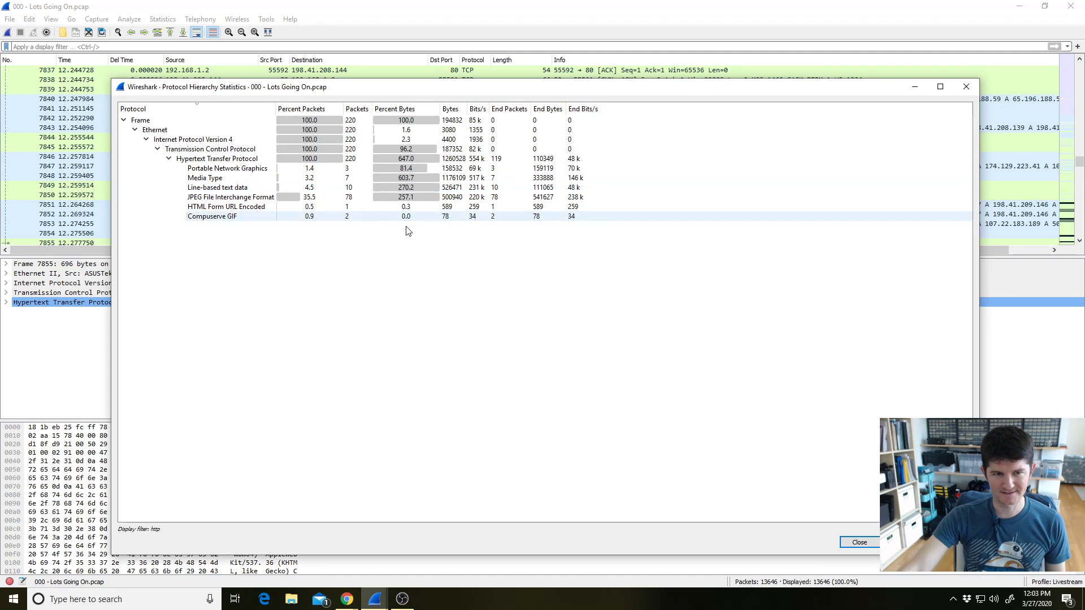
left_click(965, 87)
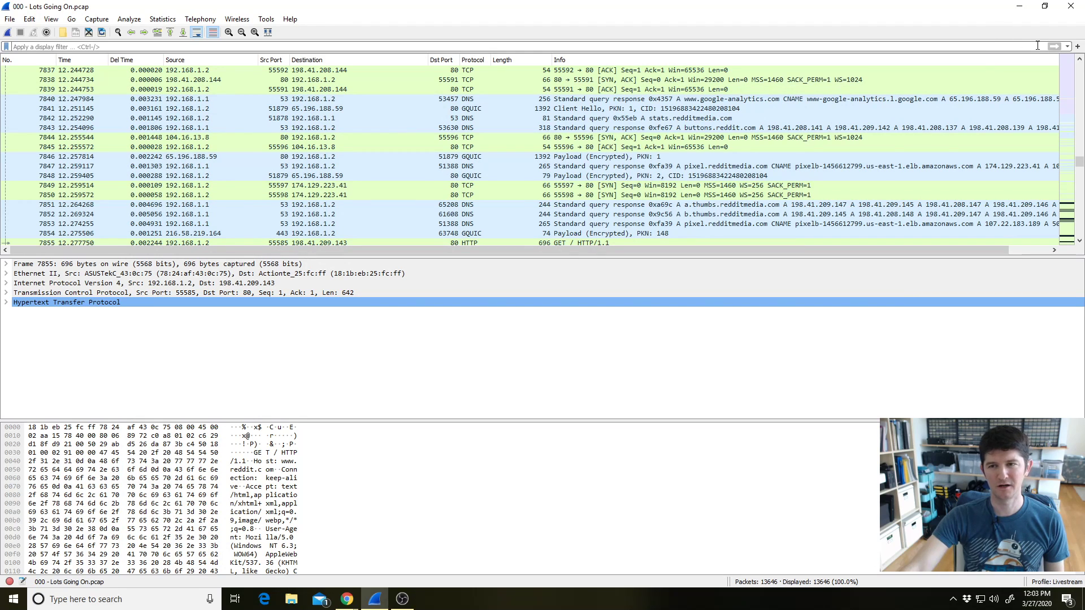
Open the protocol hierarchy statistics for the unfiltered capture and bring their window fully into view
left_click(163, 19)
left_click(188, 58)
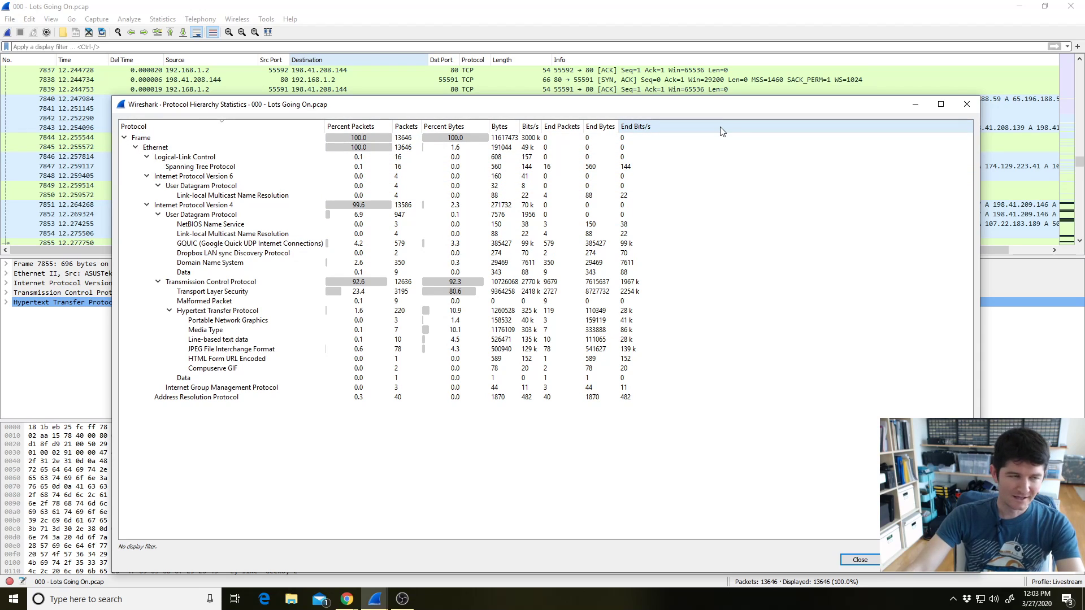
left_click_drag(631, 106, 632, 79)
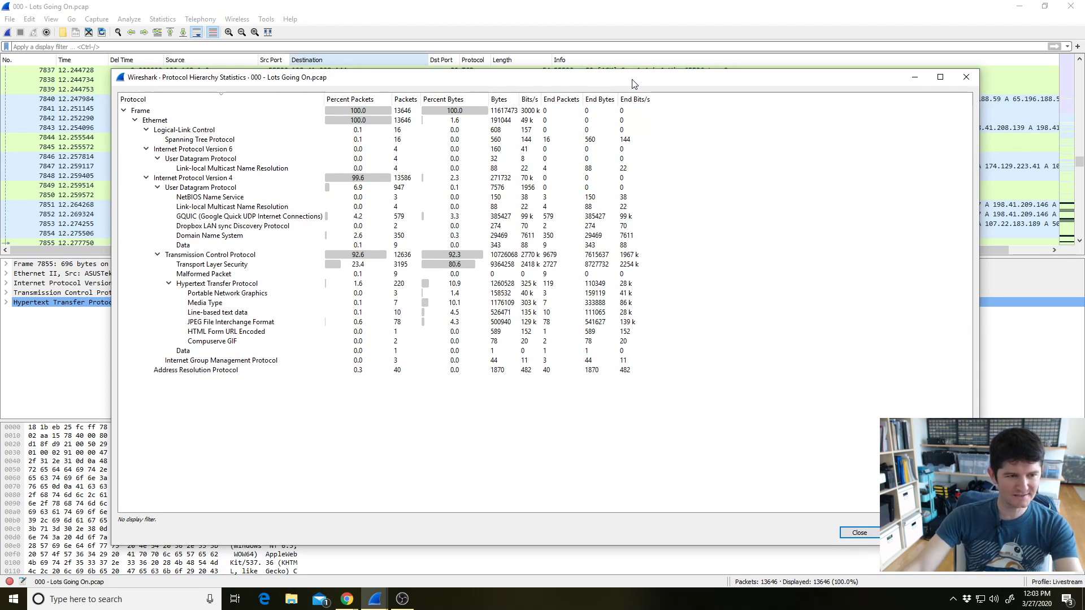
Filter the packet list to http using the Hypertext Transfer Protocol entry of the hierarchy
left_click(253, 287)
right_click(252, 287)
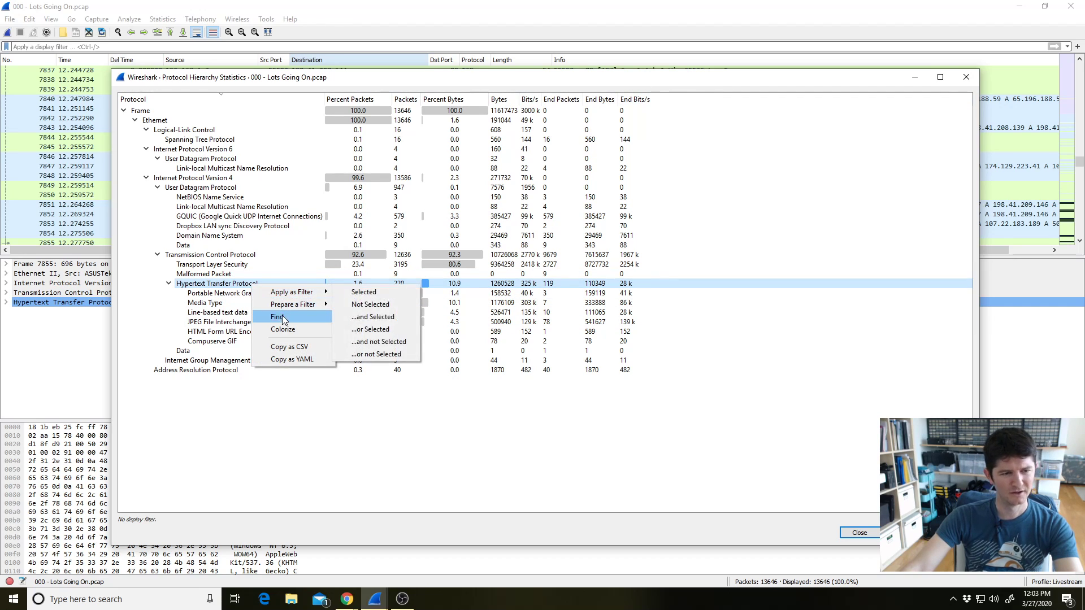
left_click(363, 292)
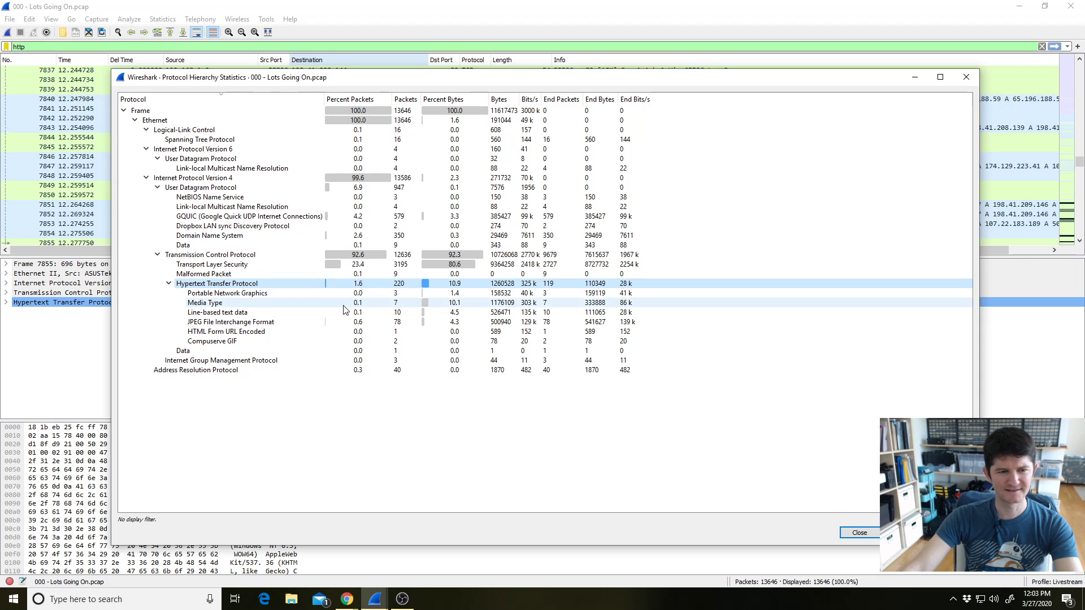
left_click(402, 17)
key("Return")
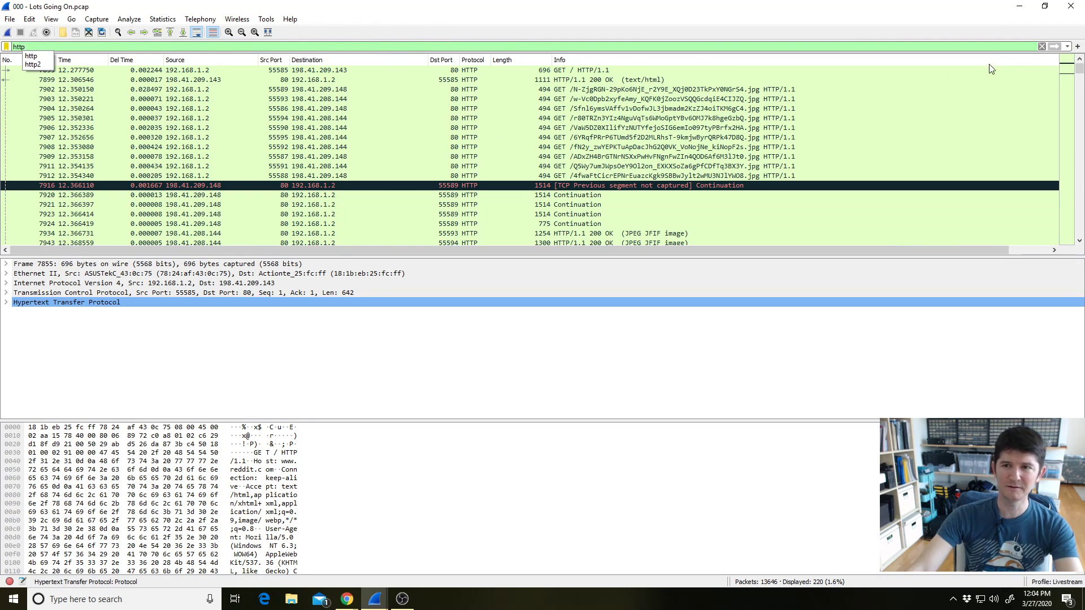
Open another protocol hierarchy statistics window for the packets matching the http filter
left_click(214, 20)
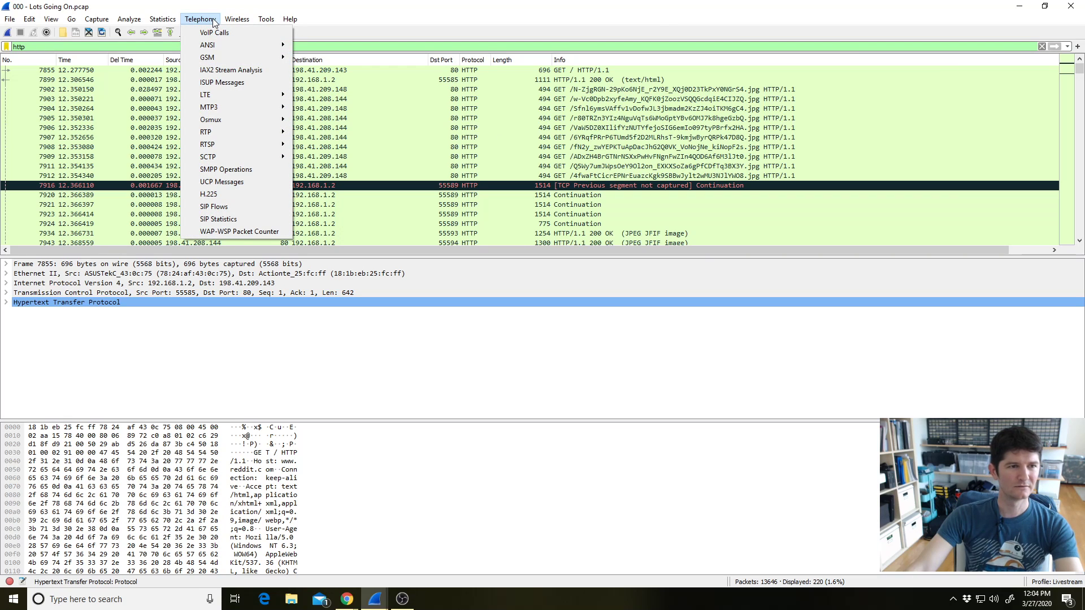
mouse_move(174, 20)
left_click(180, 59)
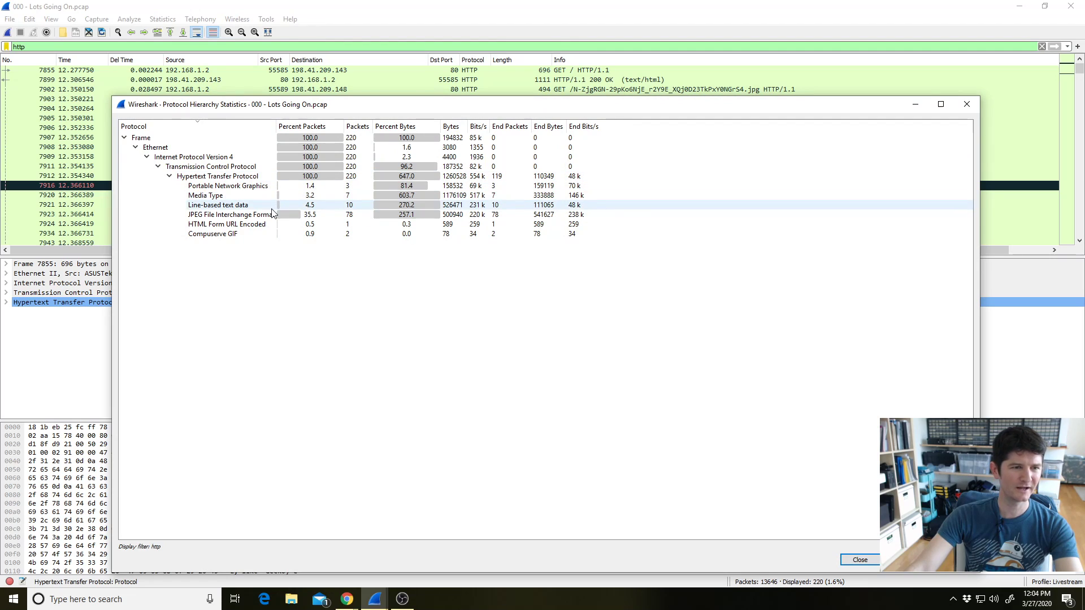
Prepare an image-jfif display filter from the JPEG File Interchange Format entry and apply it to the packet list
right_click(272, 216)
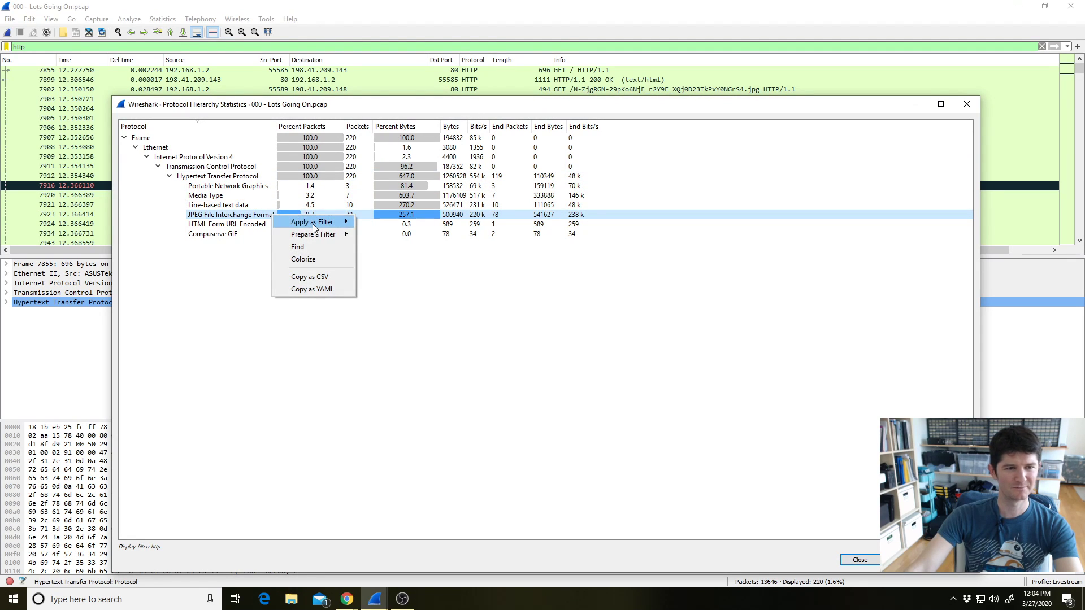
mouse_move(317, 240)
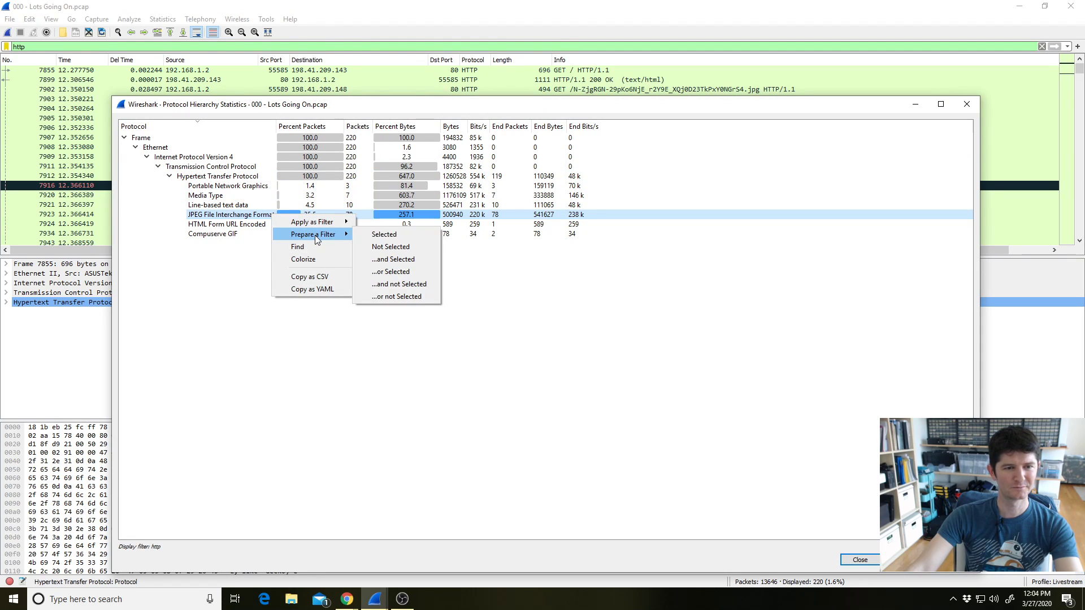
left_click(390, 234)
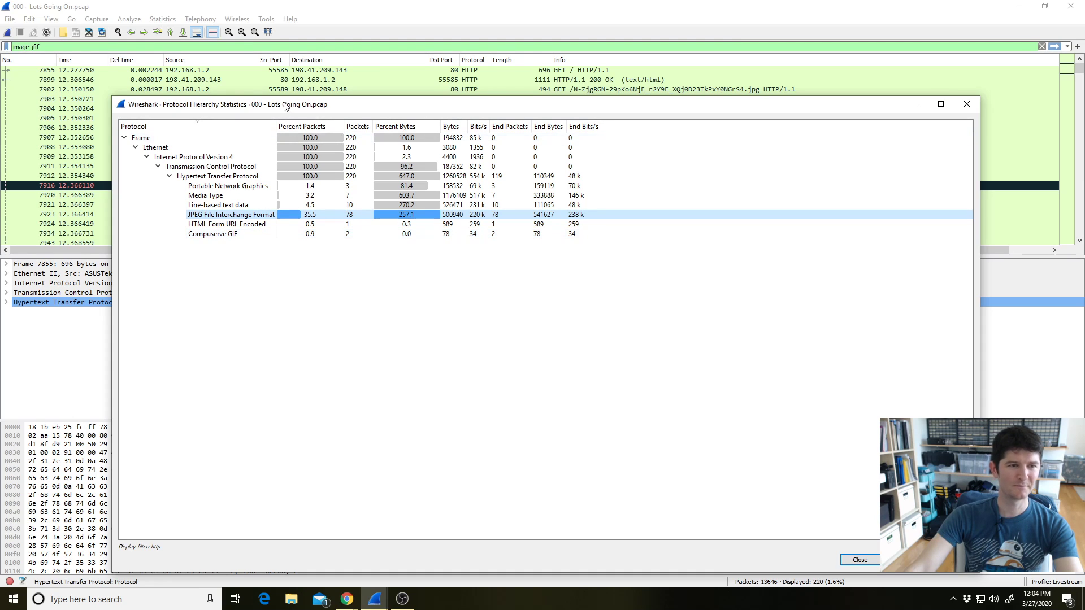
left_click(376, 9)
key("Return")
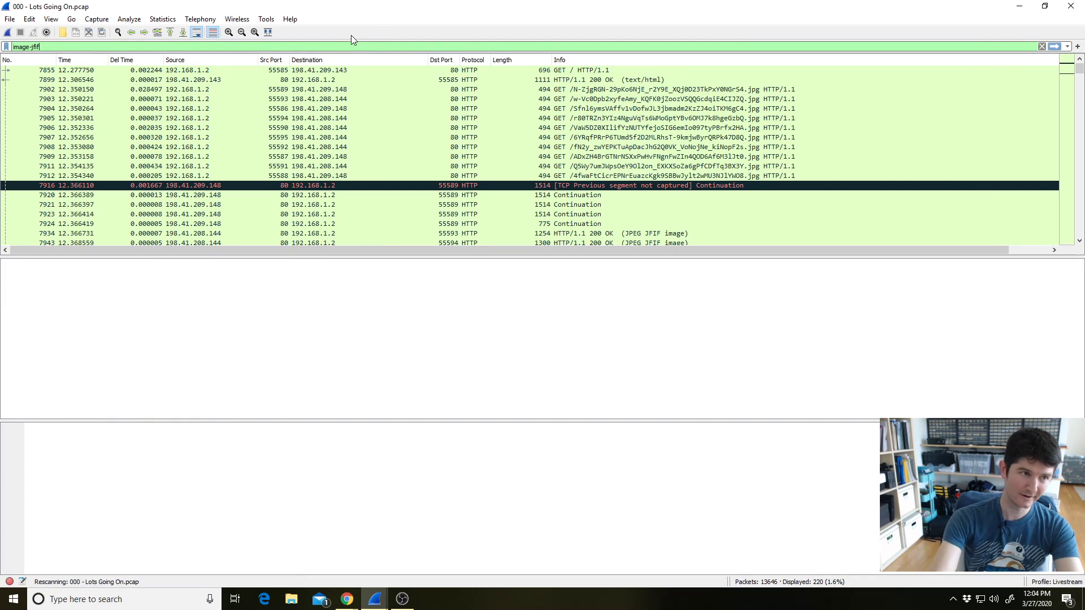
Show the protocol hierarchy statistics for the packets matching the image-jfif filter
left_click(186, 21)
mouse_move(163, 19)
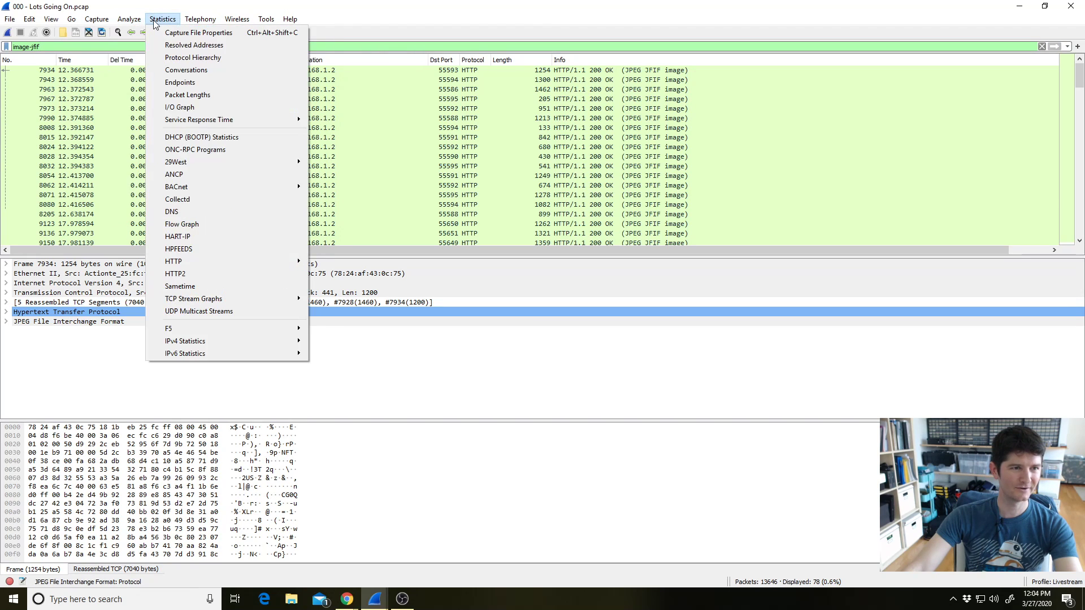
left_click(168, 58)
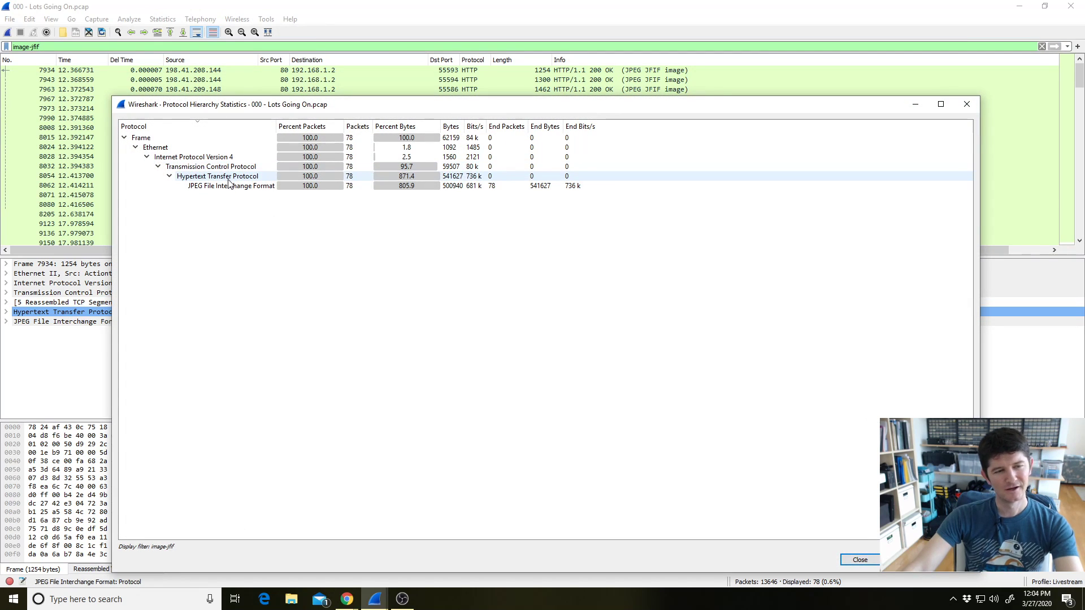
Bring up and spread out the three open protocol hierarchy windows to compare the unfiltered, http and image-jfif statistics
left_click(374, 599)
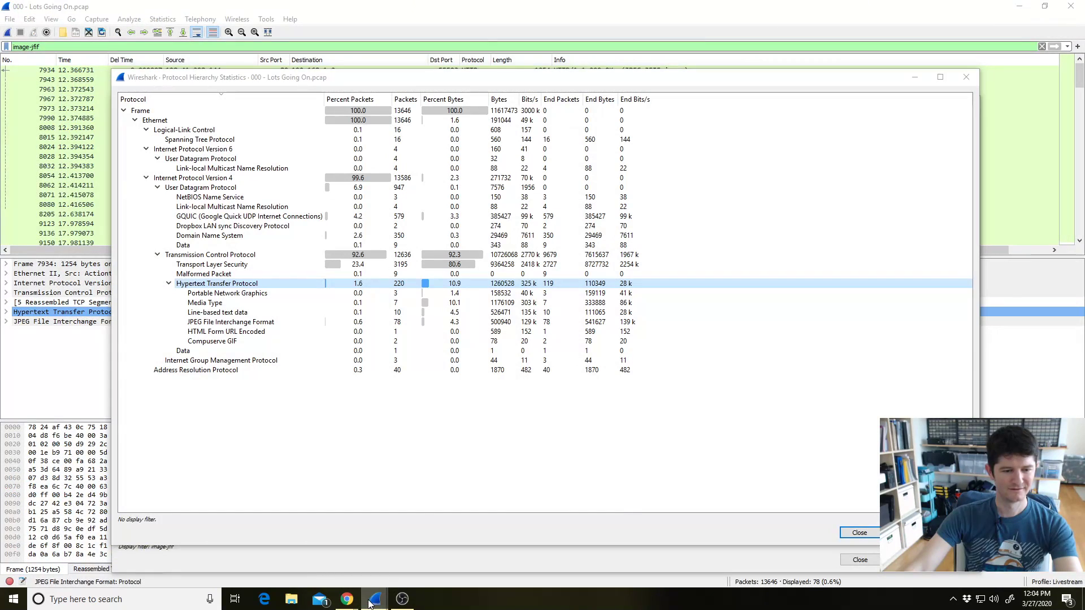
left_click(409, 559)
right_click(374, 598)
left_click(372, 601)
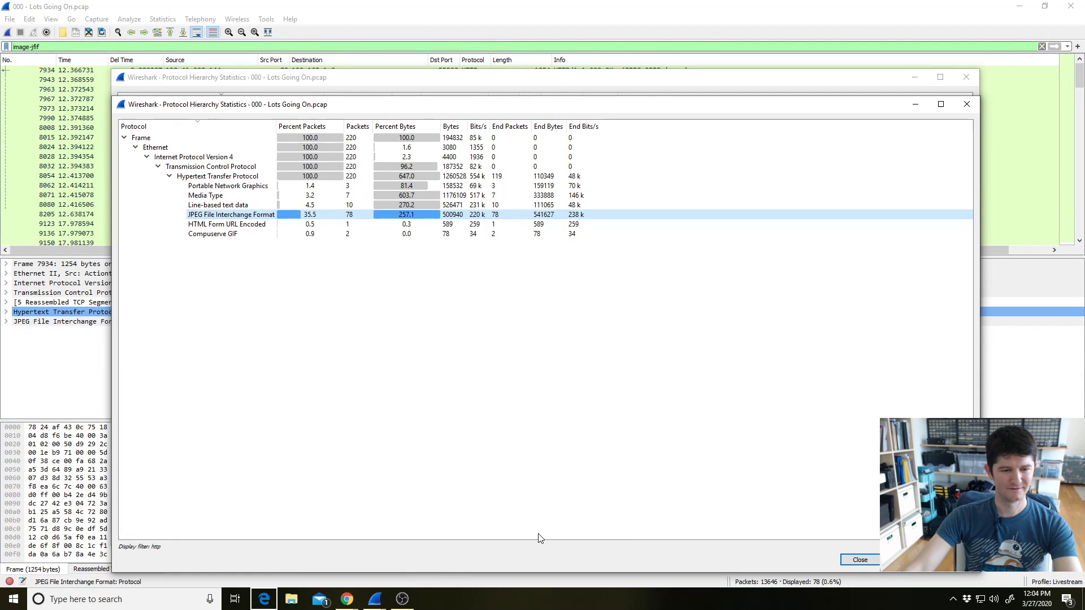
mouse_move(373, 602)
left_click(536, 559)
left_click_drag(363, 109, 400, 66)
left_click(397, 78)
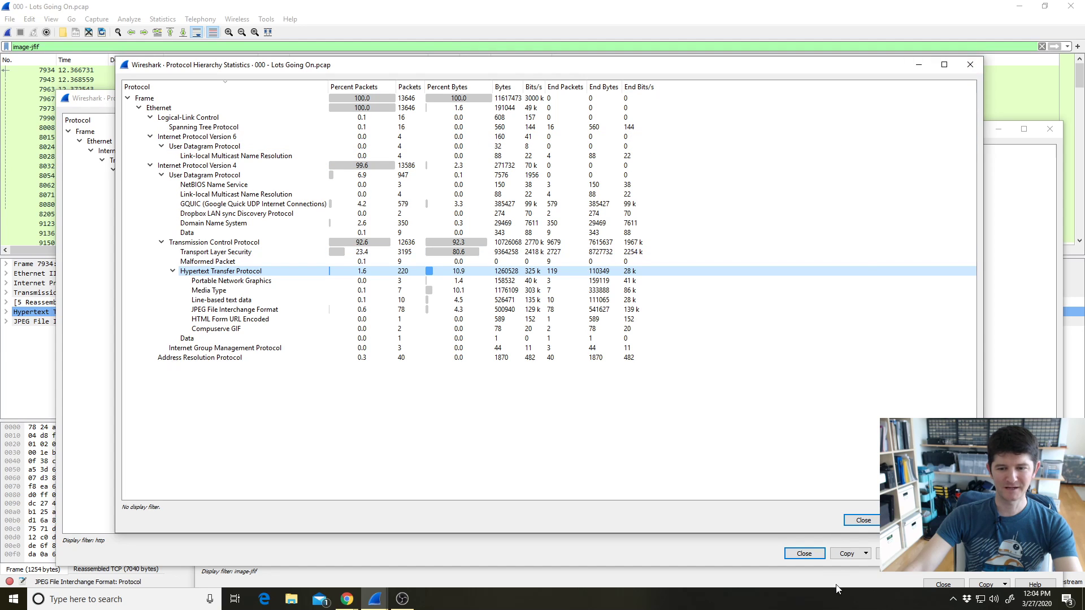
Close all three protocol hierarchy statistics windows
left_click(863, 521)
left_click(802, 553)
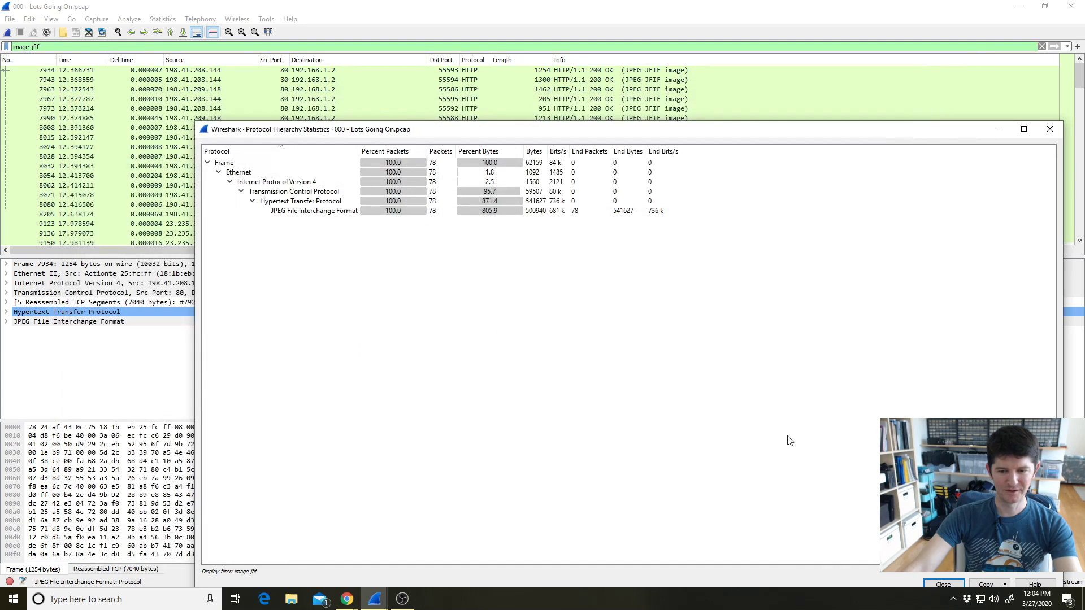
left_click_drag(807, 136, 762, 83)
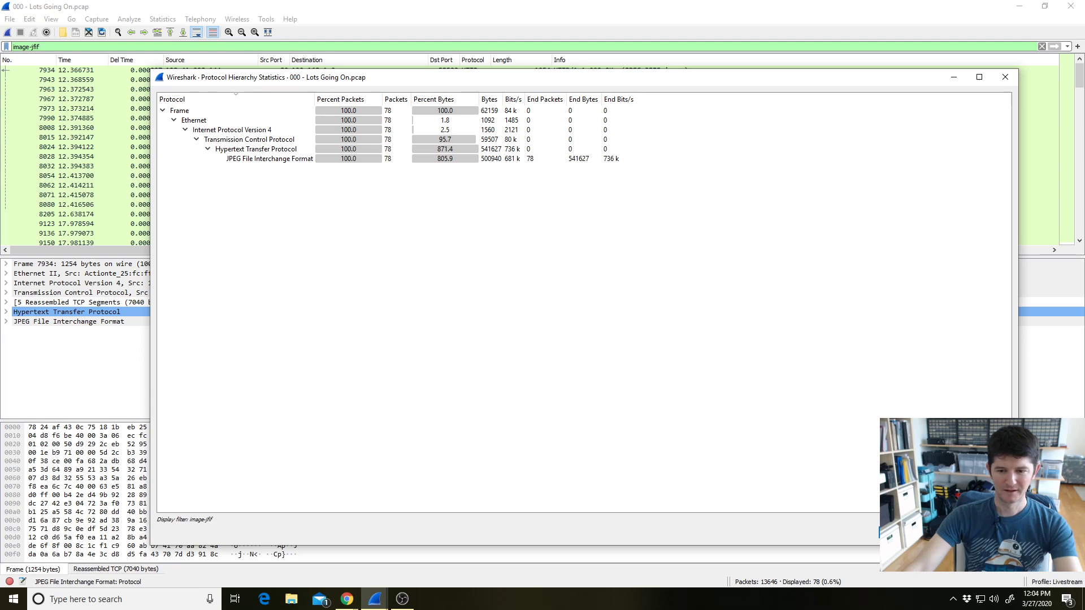
left_click(899, 533)
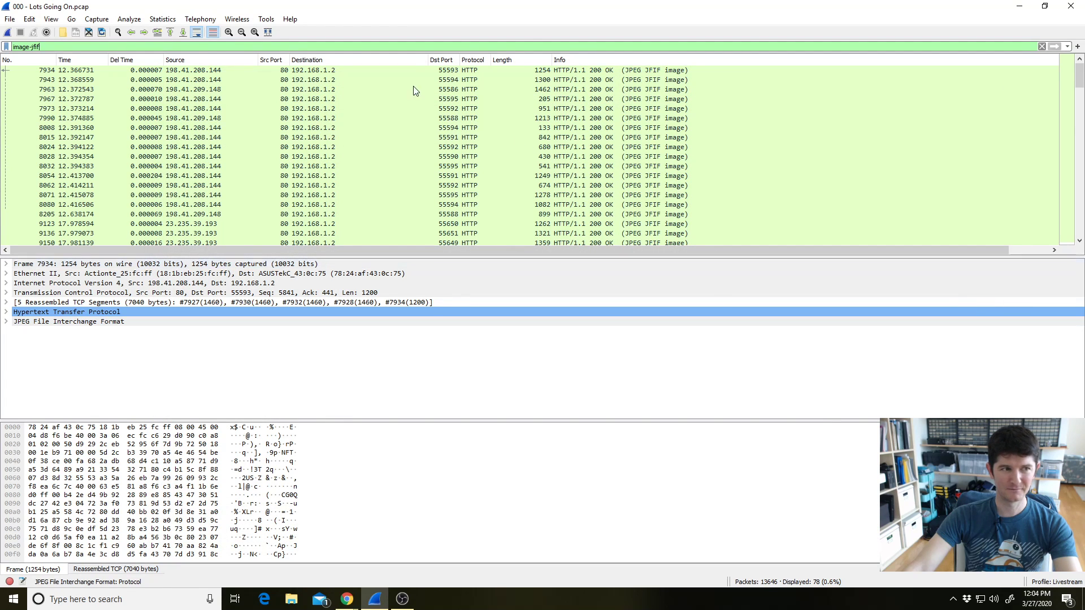
Clear the image-jfif display filter and reload the capture file
left_click(1041, 46)
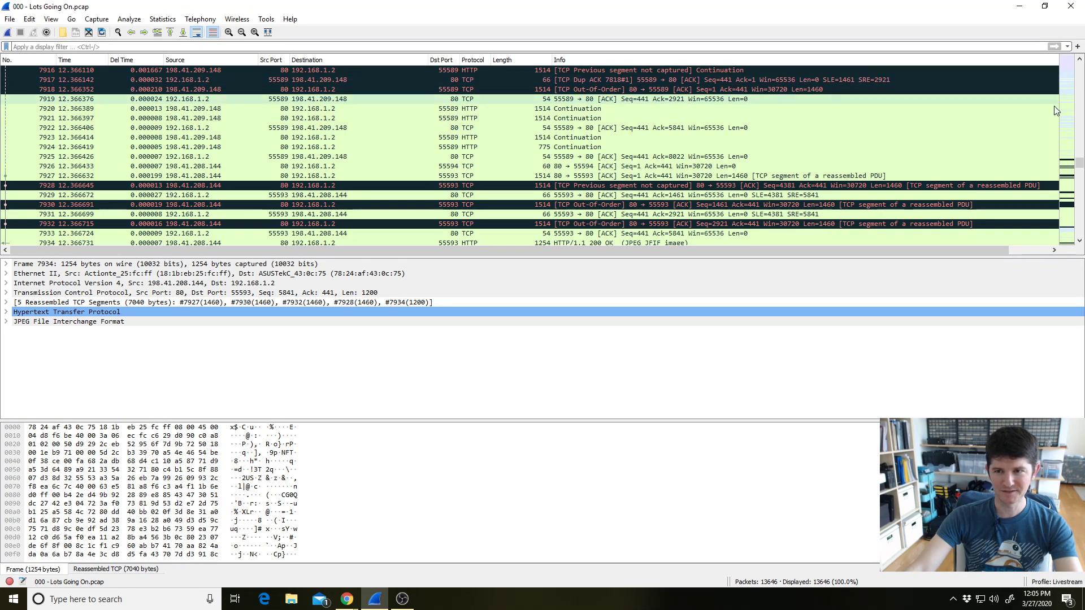
left_click_drag(1079, 164, 1076, 61)
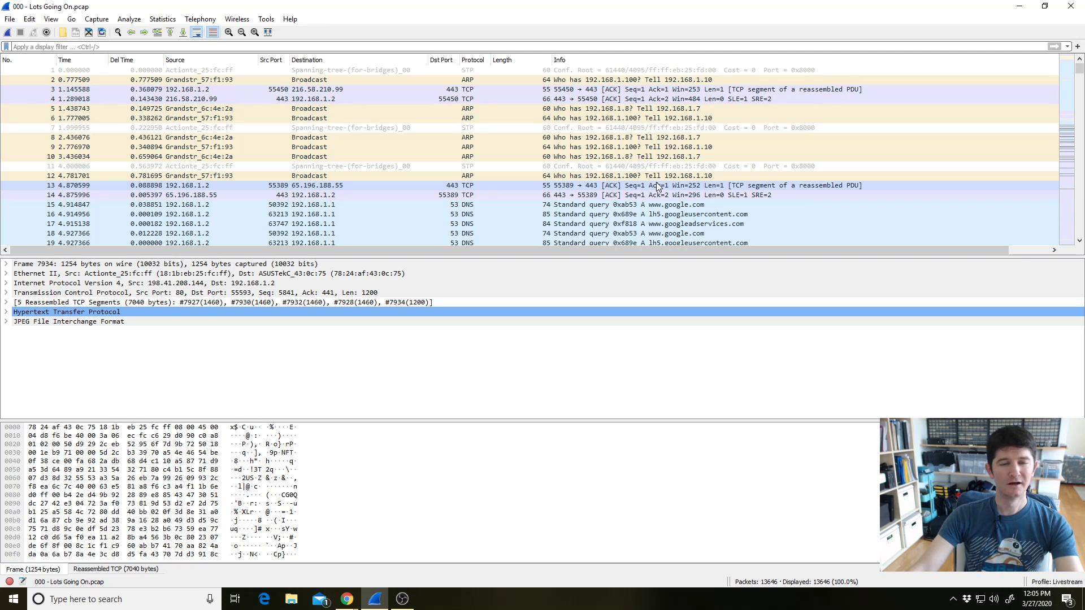
mouse_move(374, 607)
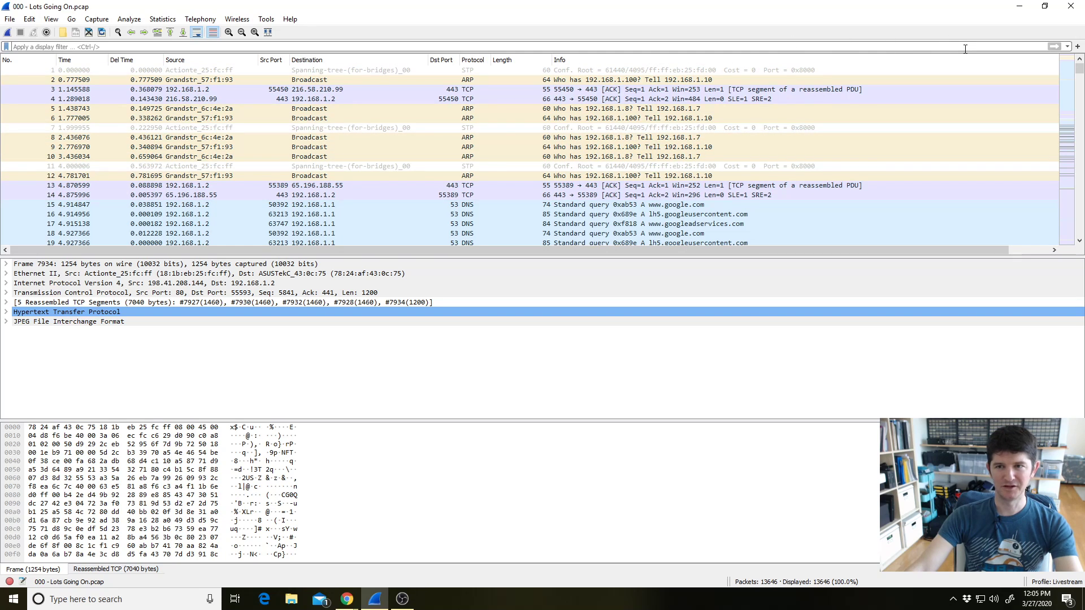
left_click(1042, 46)
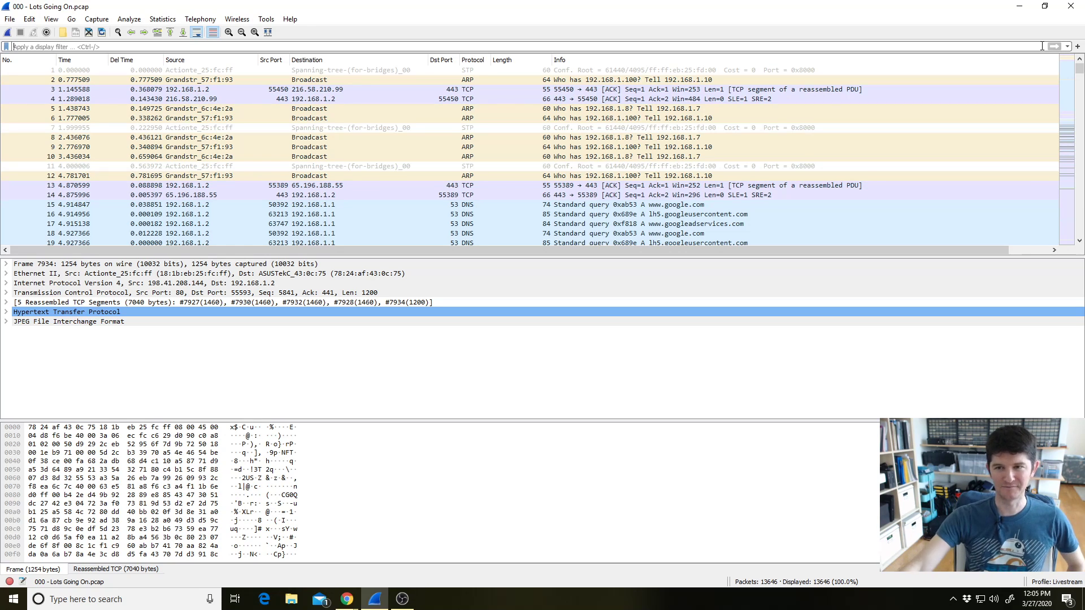
left_click(102, 32)
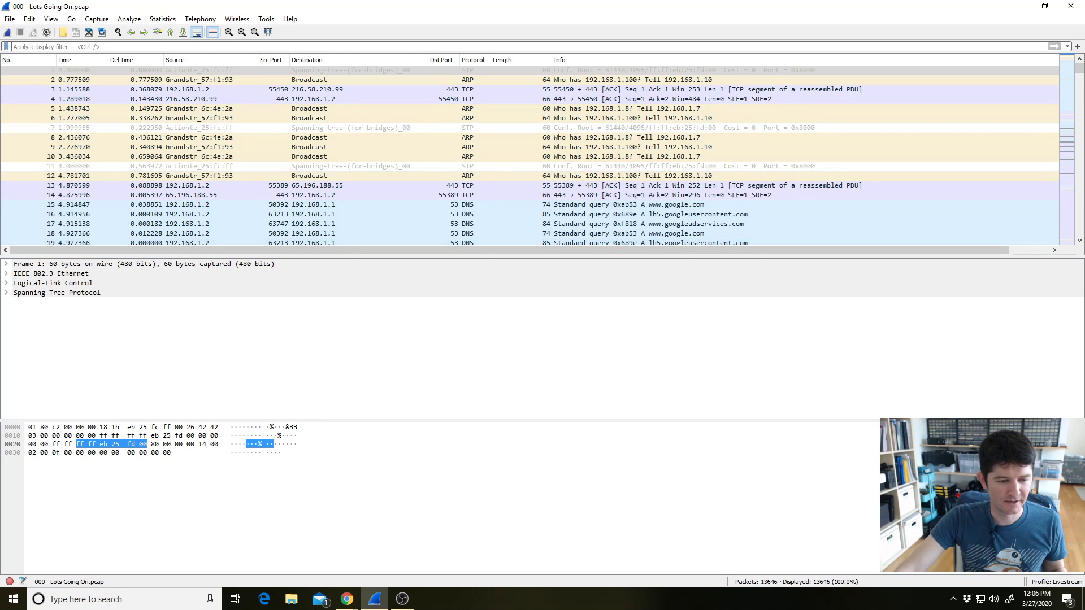
Switch to File Explorer and open the Live_Stream_01_Wireshark folder under Classes in Google Drive
mouse_move(341, 607)
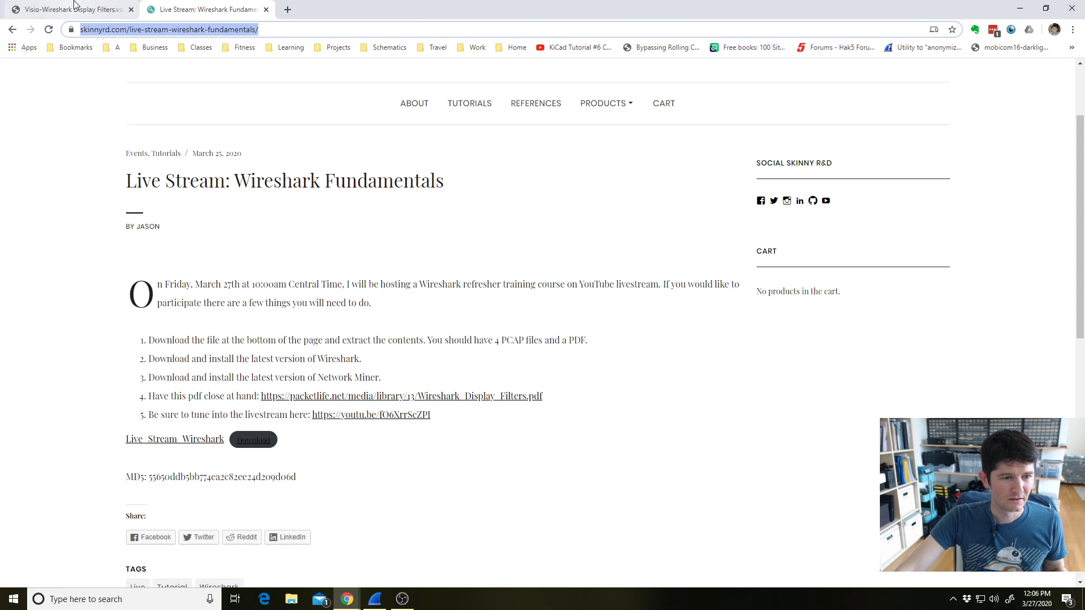
left_click(291, 604)
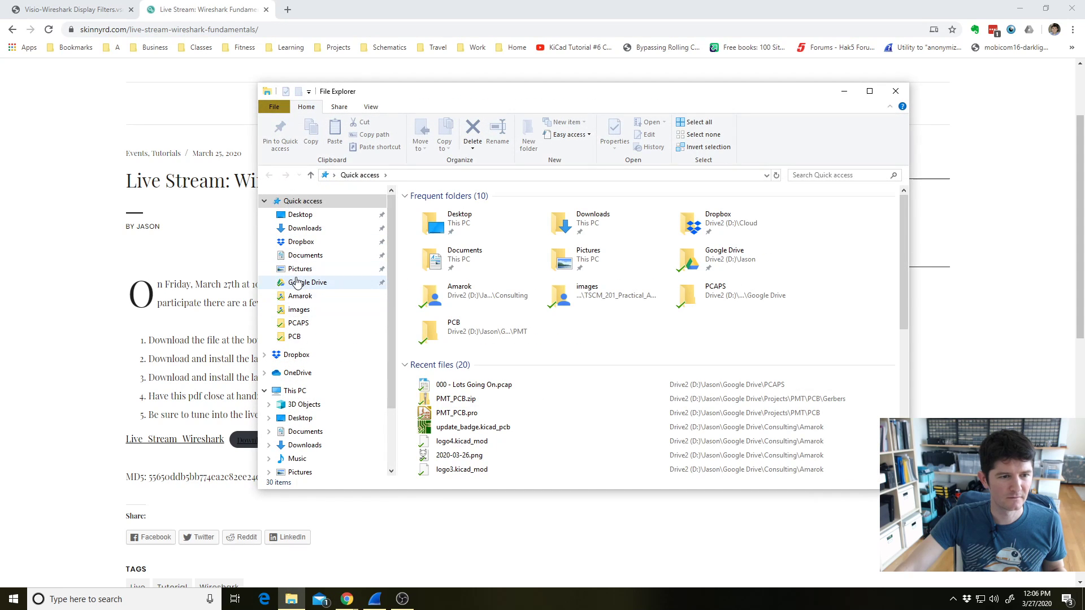
left_click(298, 283)
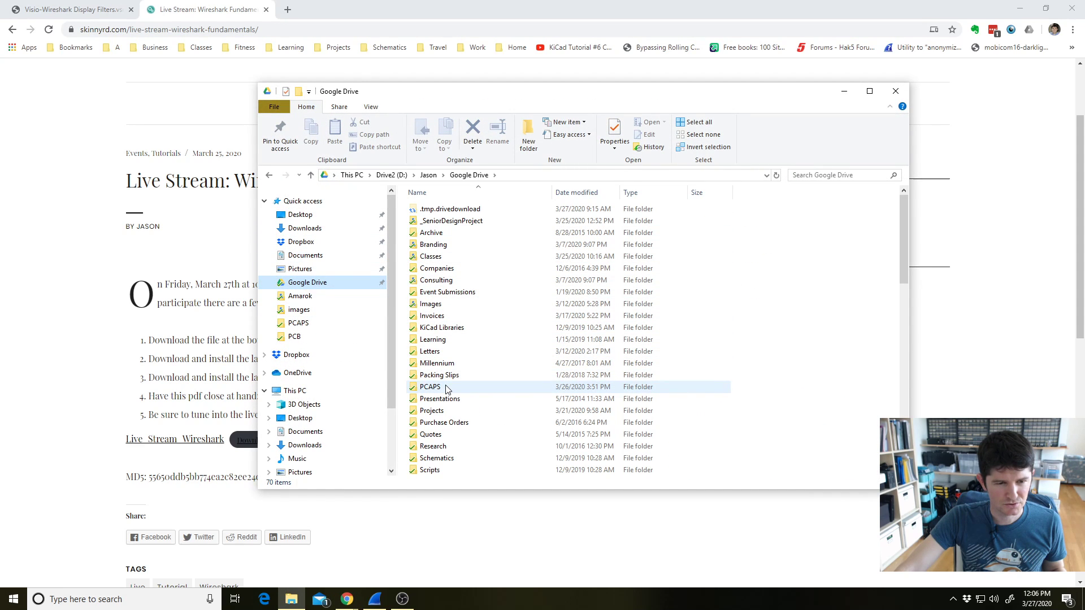
double_click(430, 256)
double_click(442, 211)
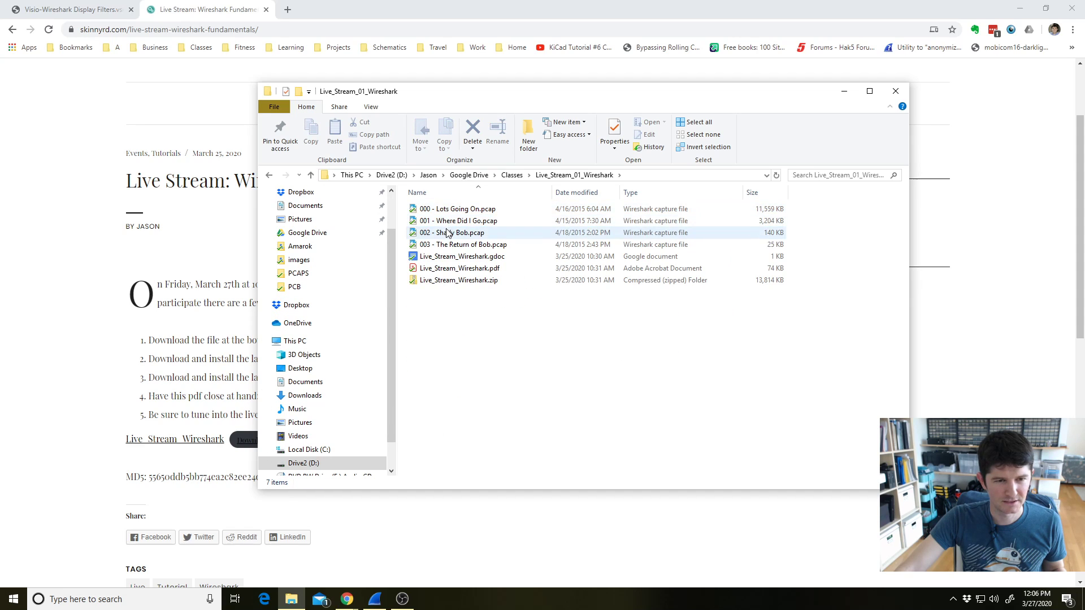
Open the exercise document Live_Stream_Wireshark.pdf and set its zoom to 100%
left_click(461, 273)
double_click(461, 272)
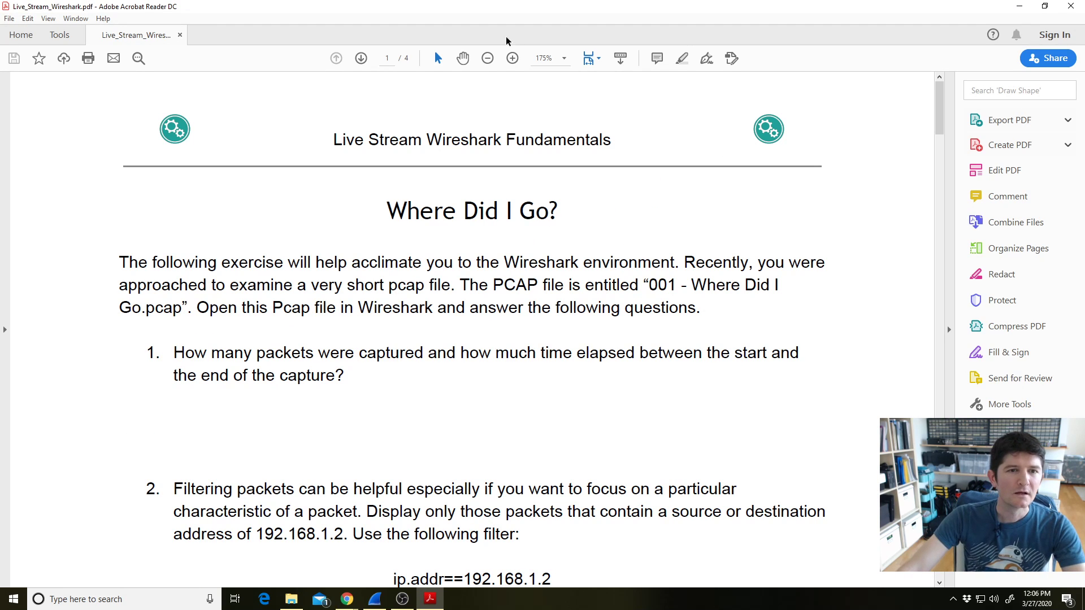
left_click(563, 58)
left_click(587, 147)
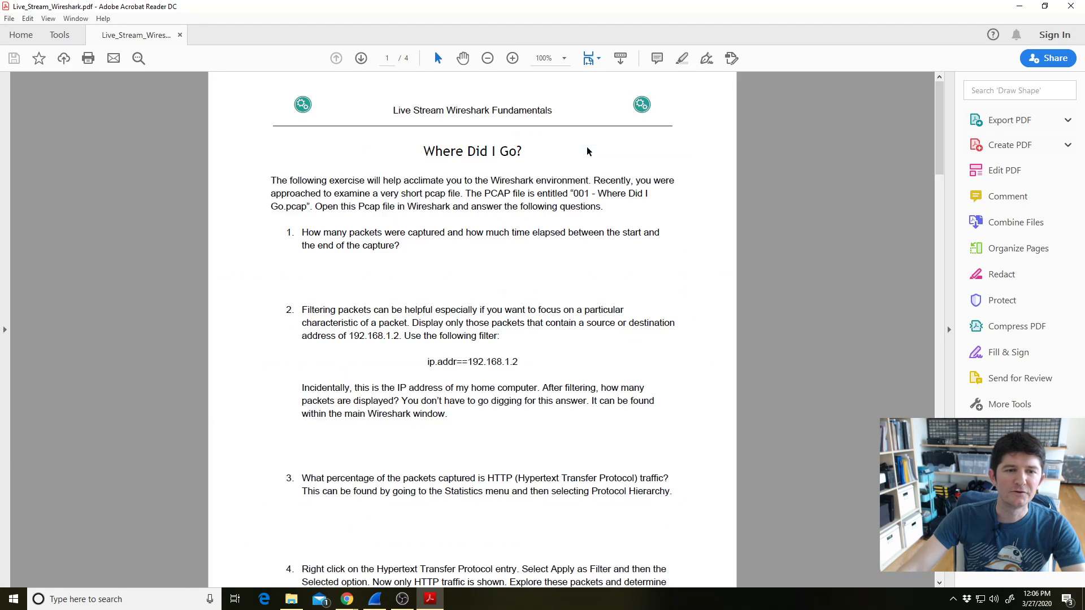
Look through the exercise document, examining the Where Did I Go? questions and the Shady Bob exercise
scroll(565, 283, "down", 5)
scroll(564, 281, "up", 4)
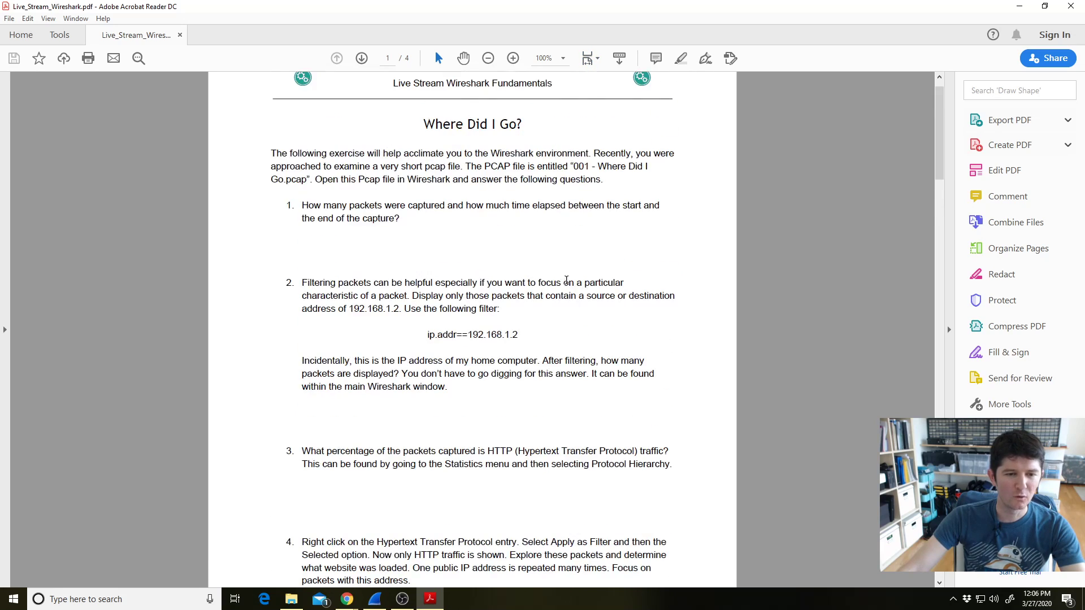
scroll(568, 282, "down", 4)
scroll(567, 280, "up", 4)
scroll(568, 277, "down", 10)
scroll(567, 273, "down", 7)
scroll(567, 274, "up", 11)
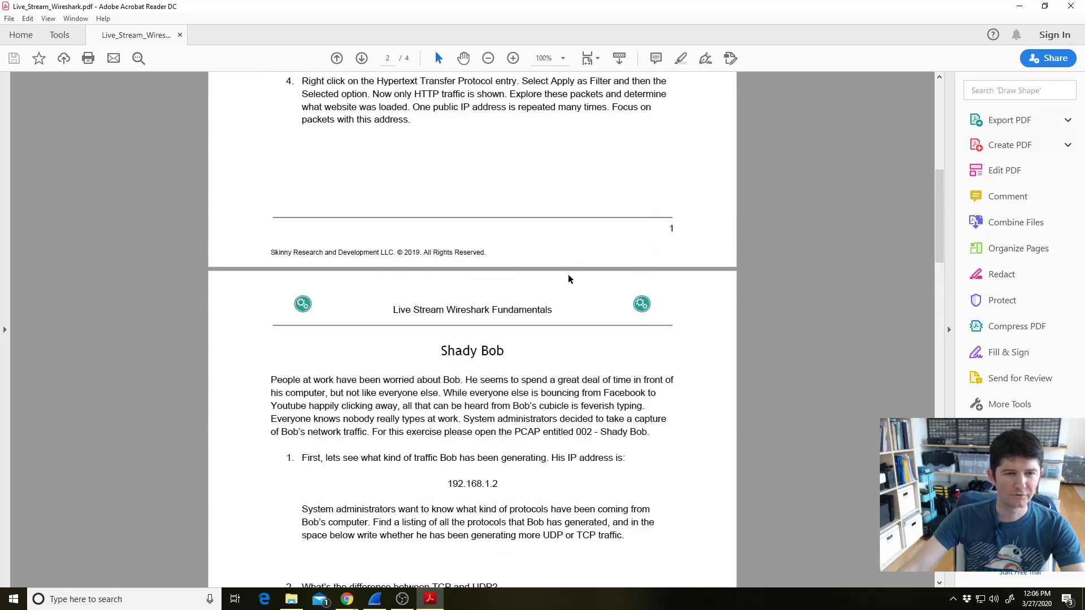
scroll(568, 274, "down", 2)
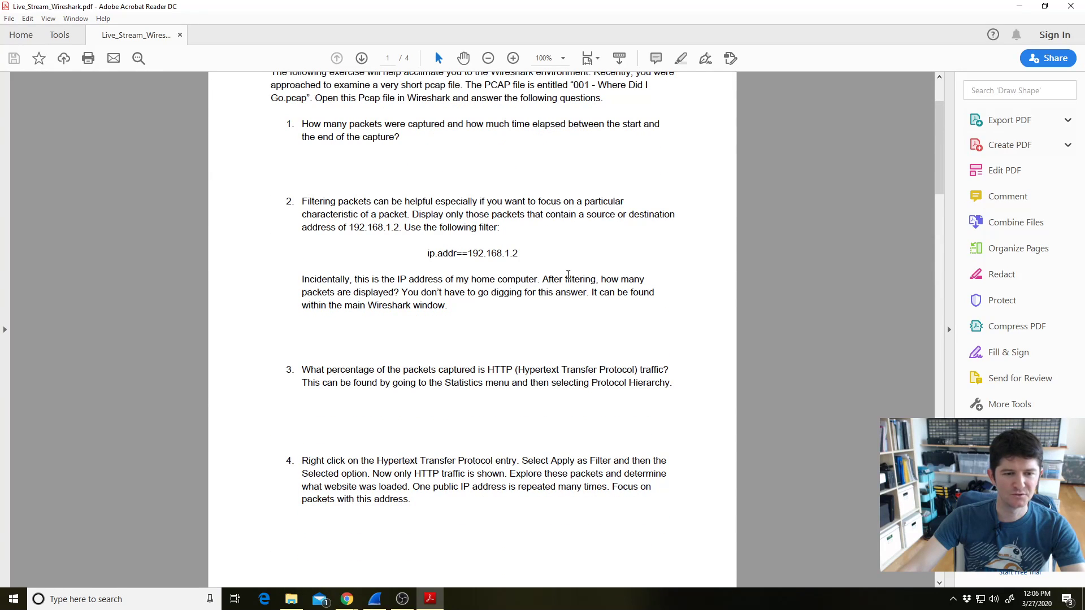
scroll(568, 274, "up", 4)
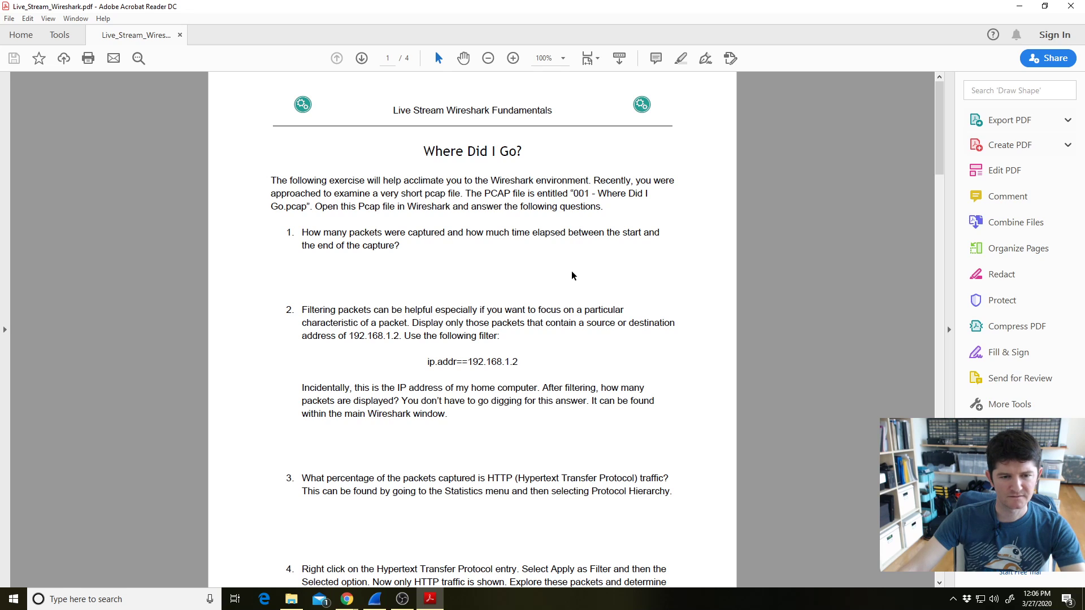
scroll(572, 270, "down", 5)
scroll(572, 269, "up", 4)
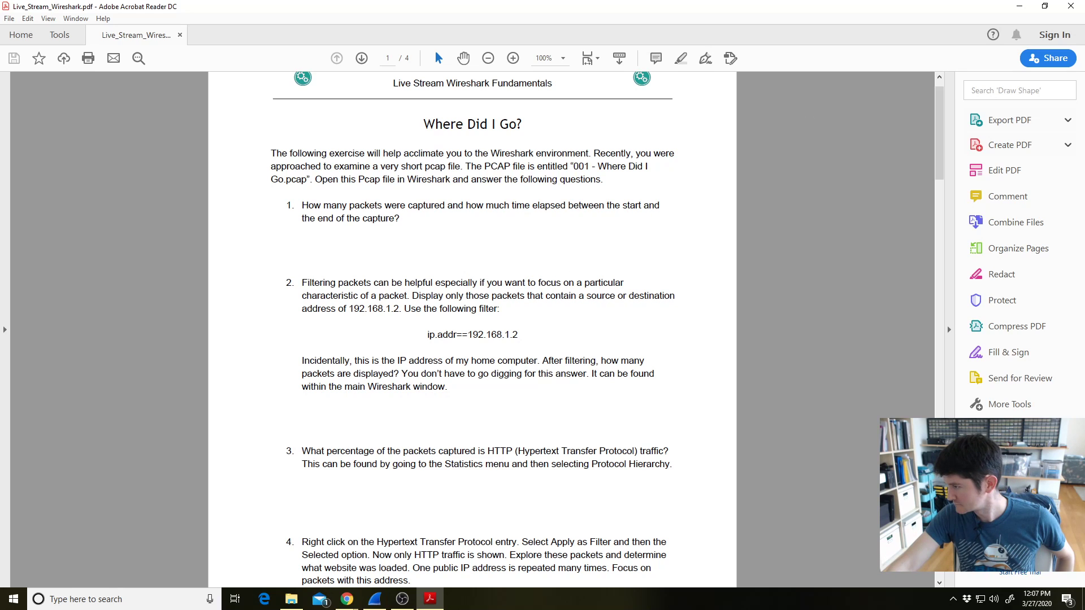
key("alt+Tab")
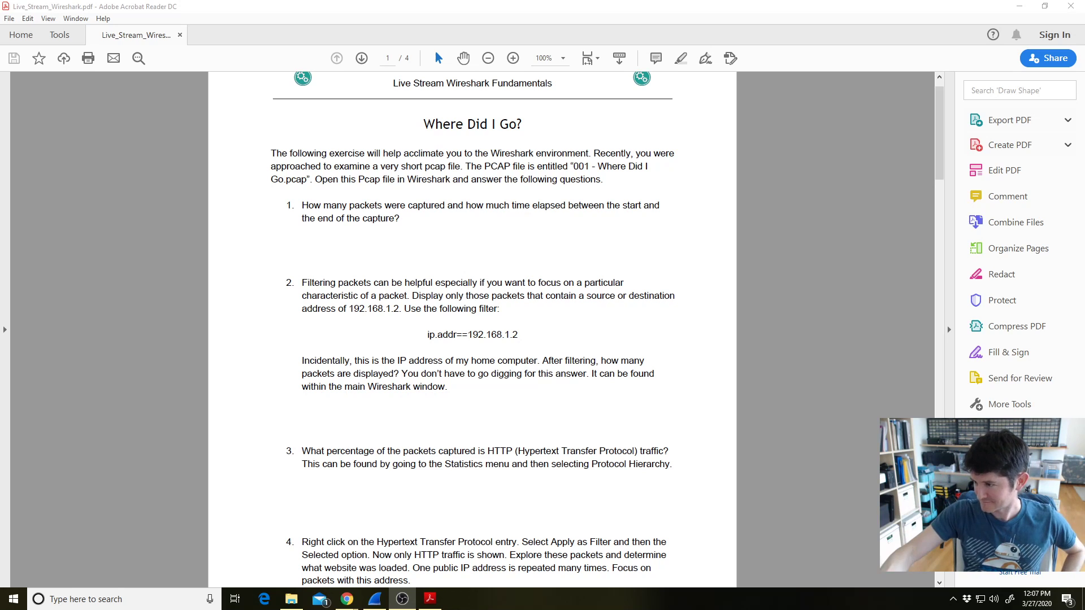
key("alt+Tab")
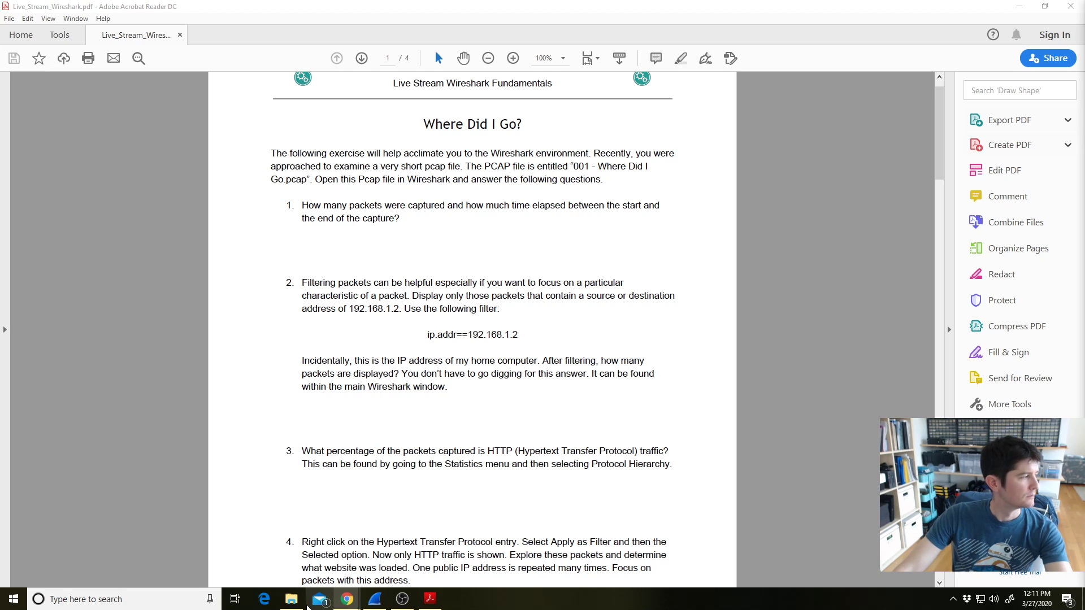
mouse_move(305, 606)
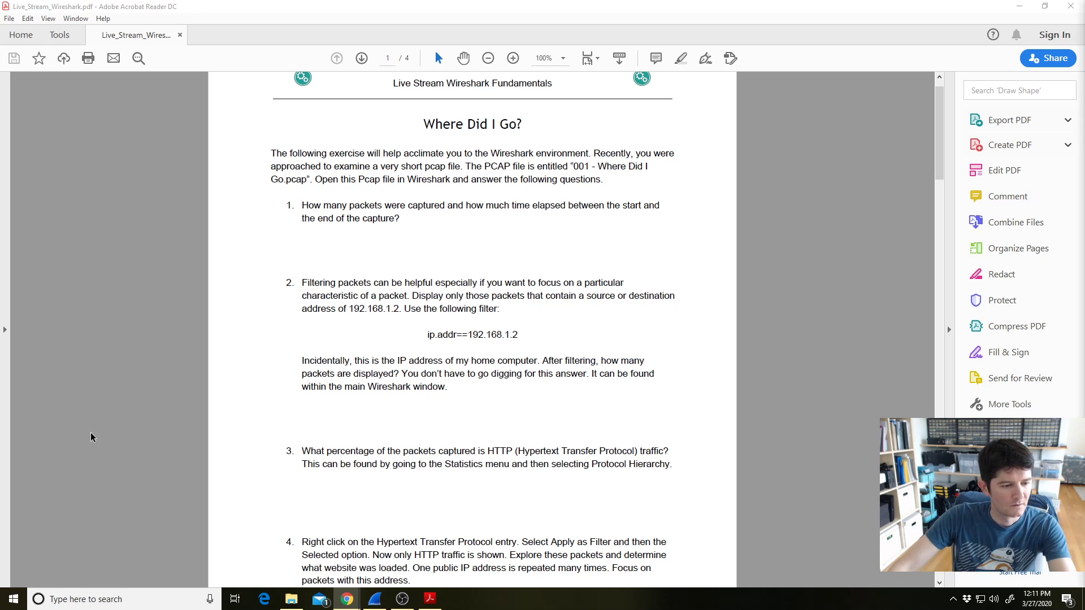
left_click(86, 604)
type("network")
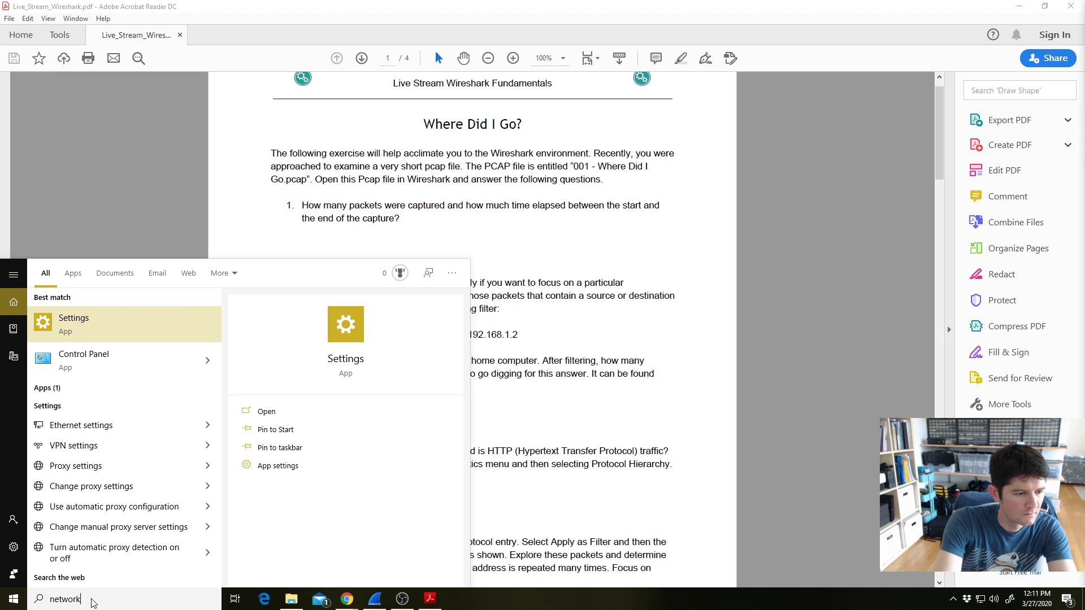
type(" miner")
key("BackSpace")
key("BackSpace")
key("BackSpace")
key("BackSpace")
key("BackSpace")
key("BackSpace")
key("BackSpace")
key("BackSpace")
key("BackSpace")
key("BackSpace")
key("BackSpace")
key("BackSpace")
key("BackSpace")
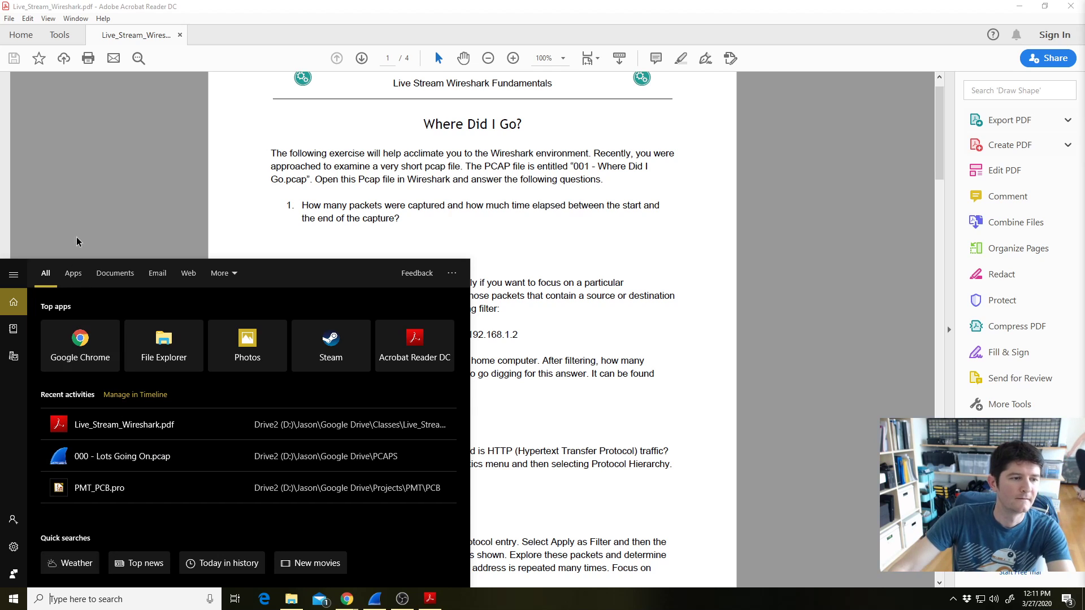
left_click(107, 175)
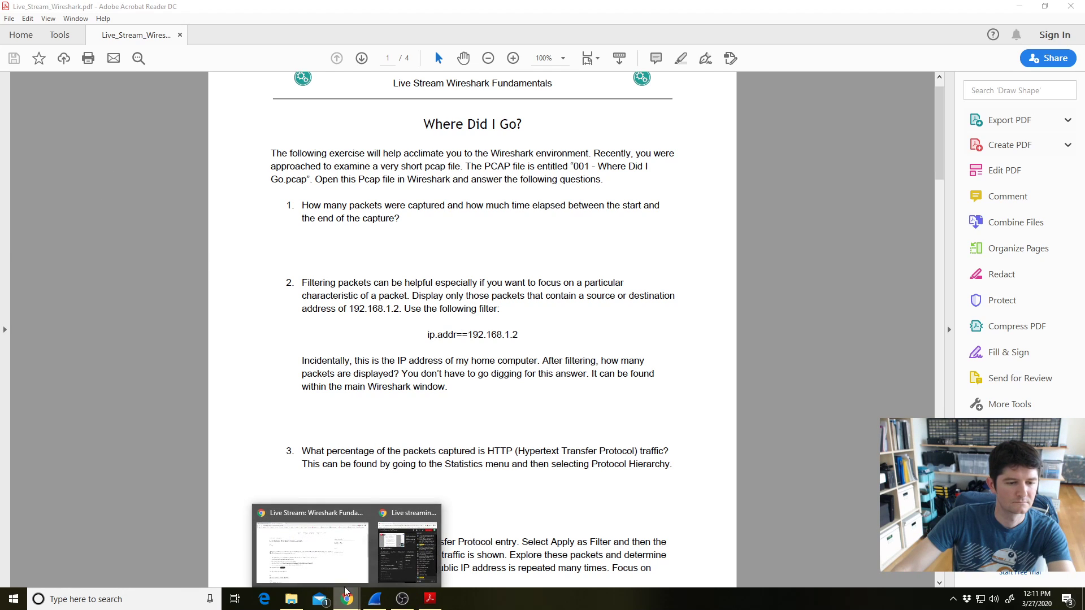
Switch to Chrome, search the web for "network miner" and open the netresec.com NetworkMiner page
left_click(344, 600)
left_click(287, 10)
type("network miner")
key("Return")
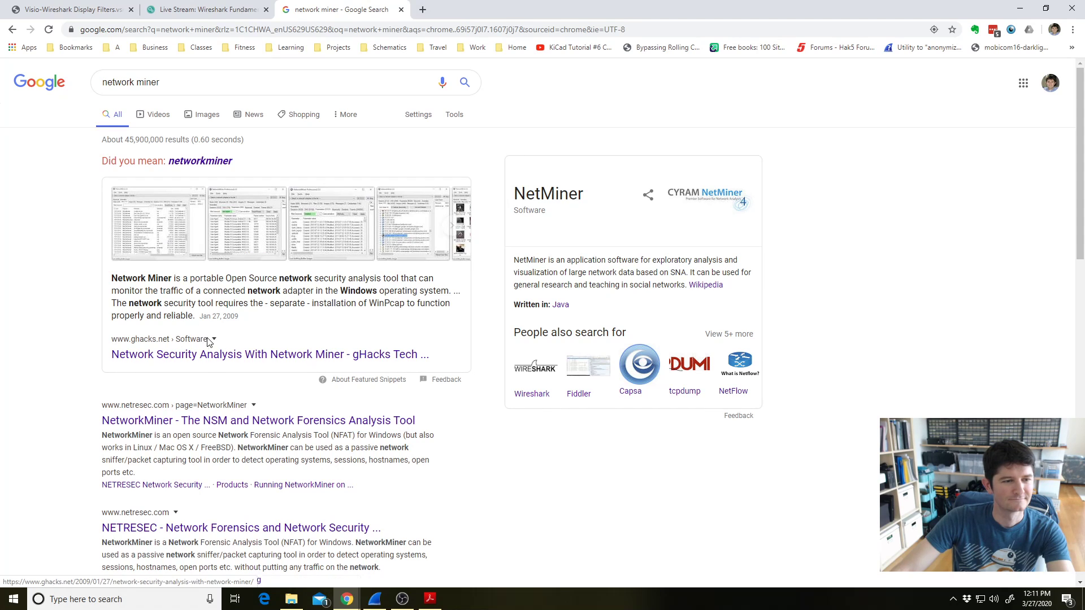
left_click(175, 420)
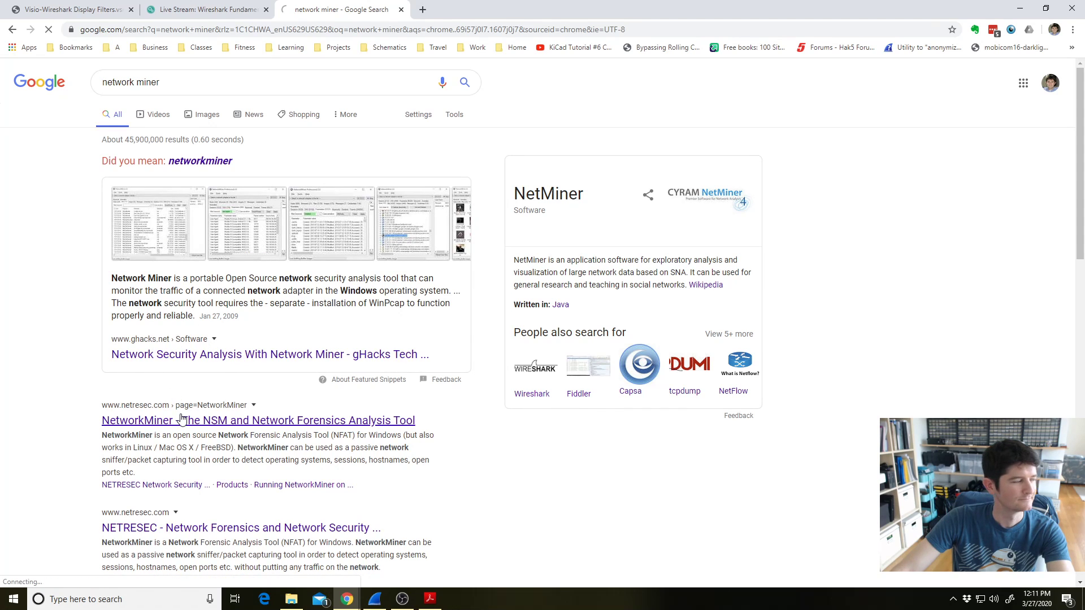
Download the free edition of NetworkMiner and show NetworkMiner_2-5.zip in its Downloads folder
scroll(450, 310, "down", 7)
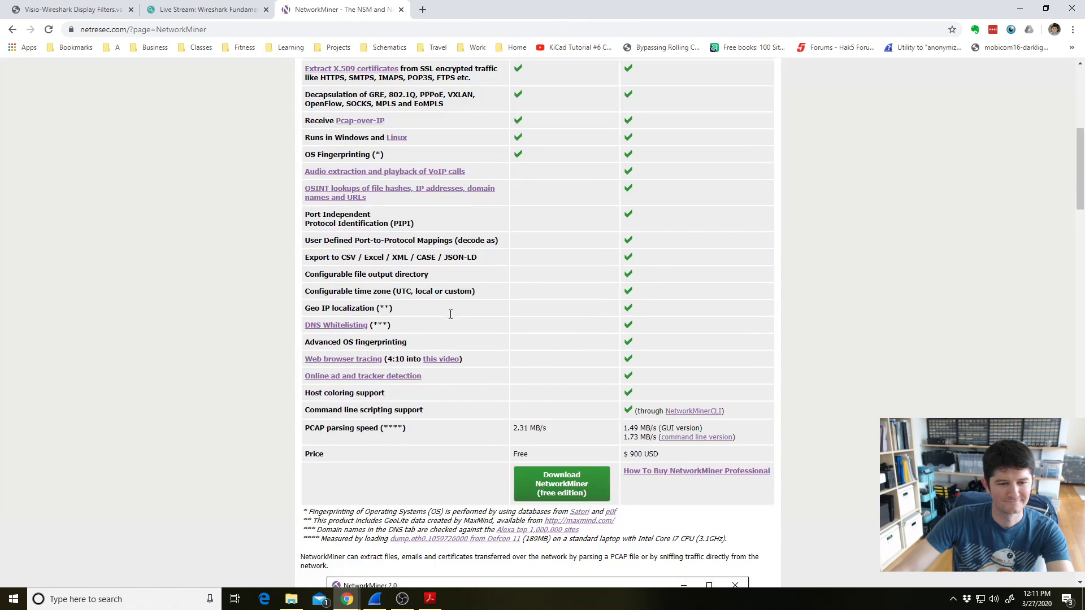
left_click(561, 493)
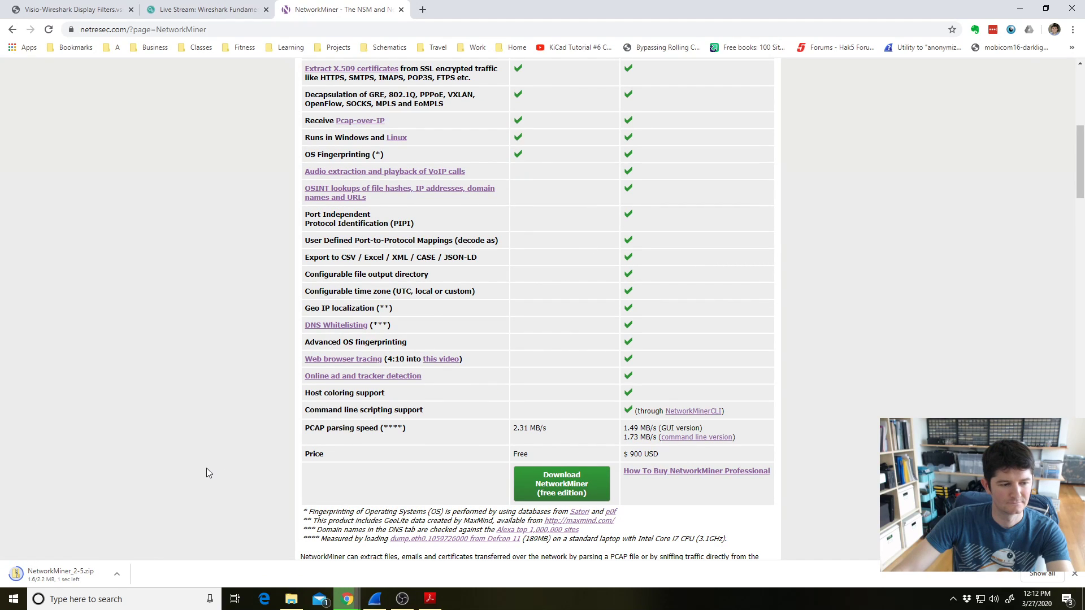
left_click(118, 576)
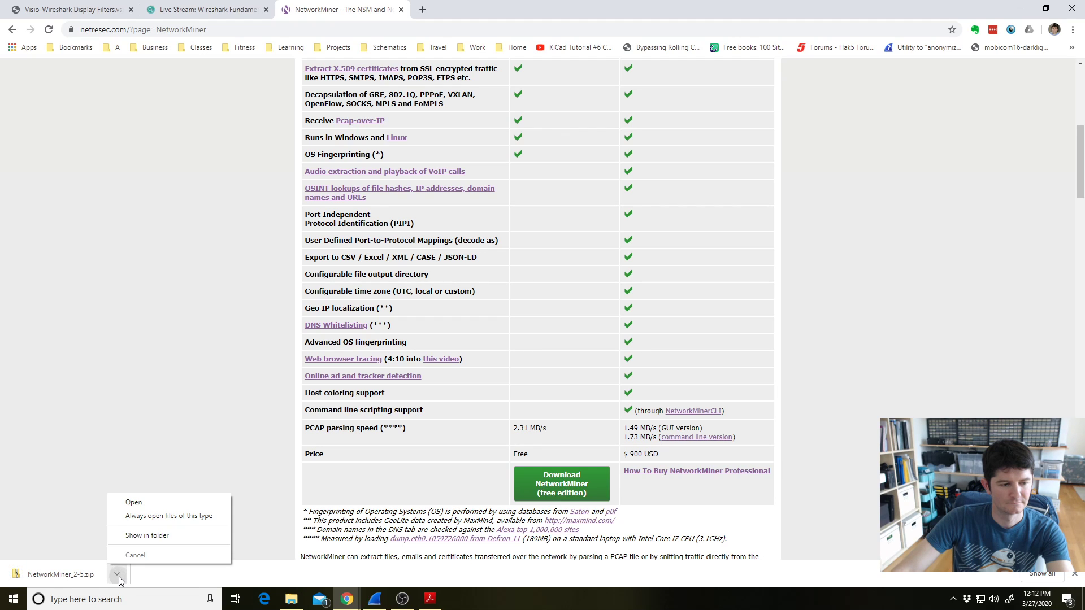
left_click(134, 536)
Extract NetworkMiner_2-5.zip to D:\Downloads\NetworkMiner_2-5, open the inner NetworkMiner_2-5 folder and close the Downloads window
right_click(467, 227)
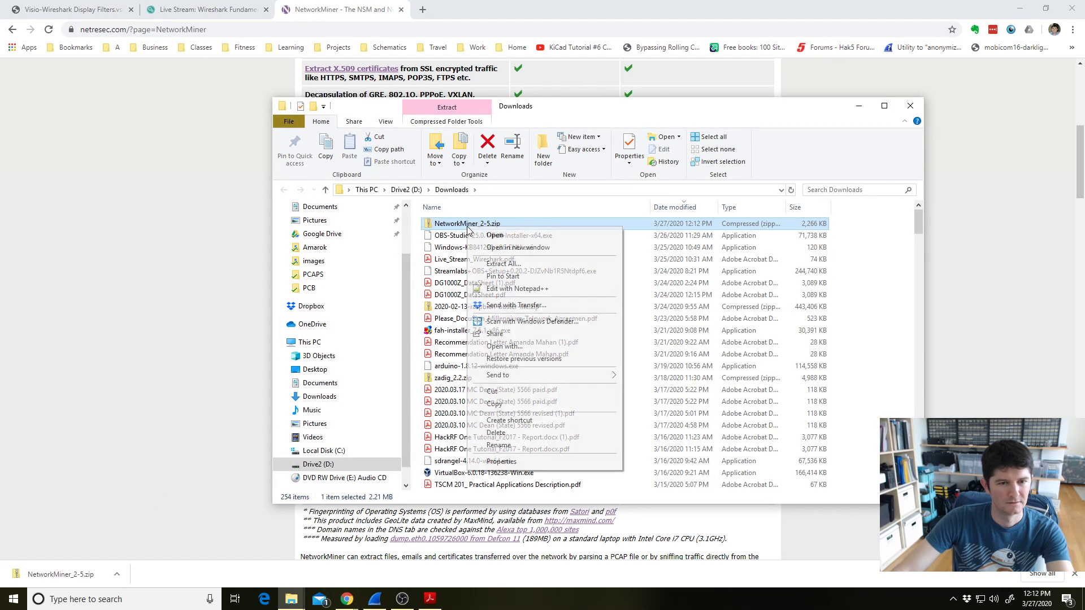
left_click(508, 263)
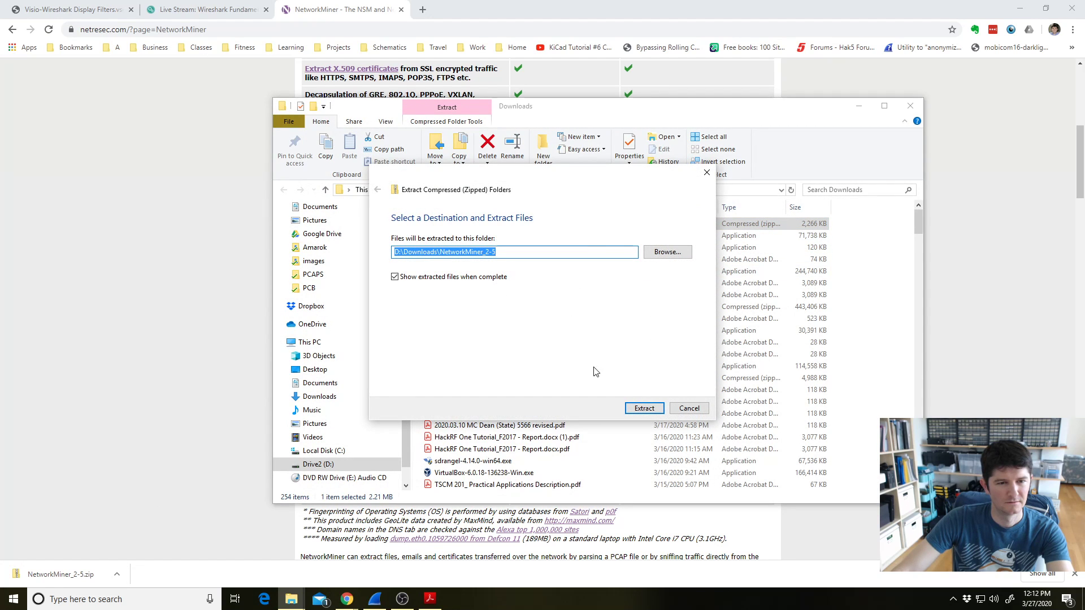
left_click(643, 409)
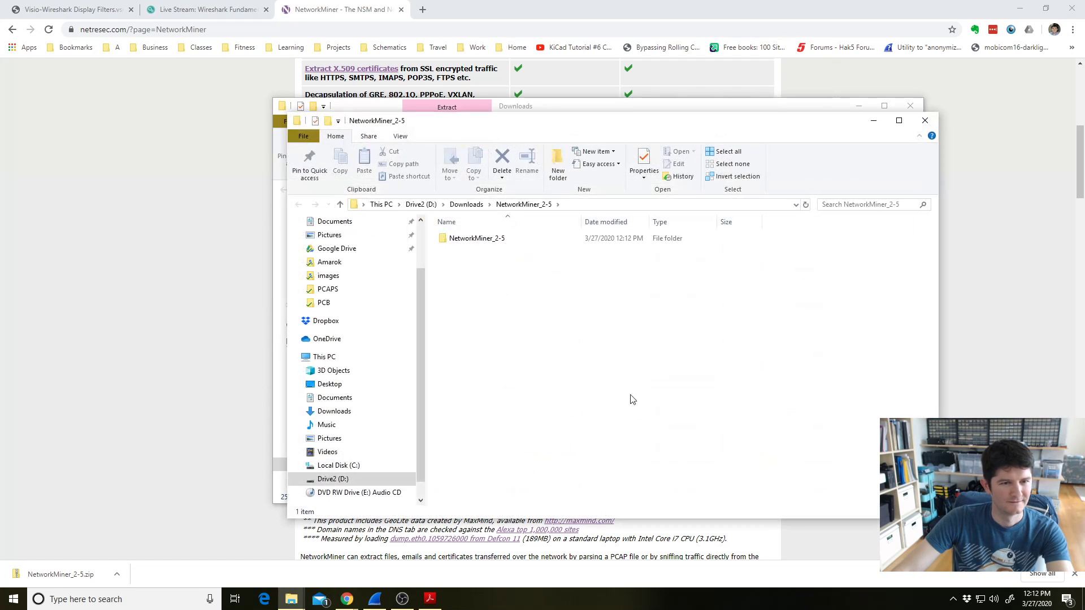
double_click(496, 239)
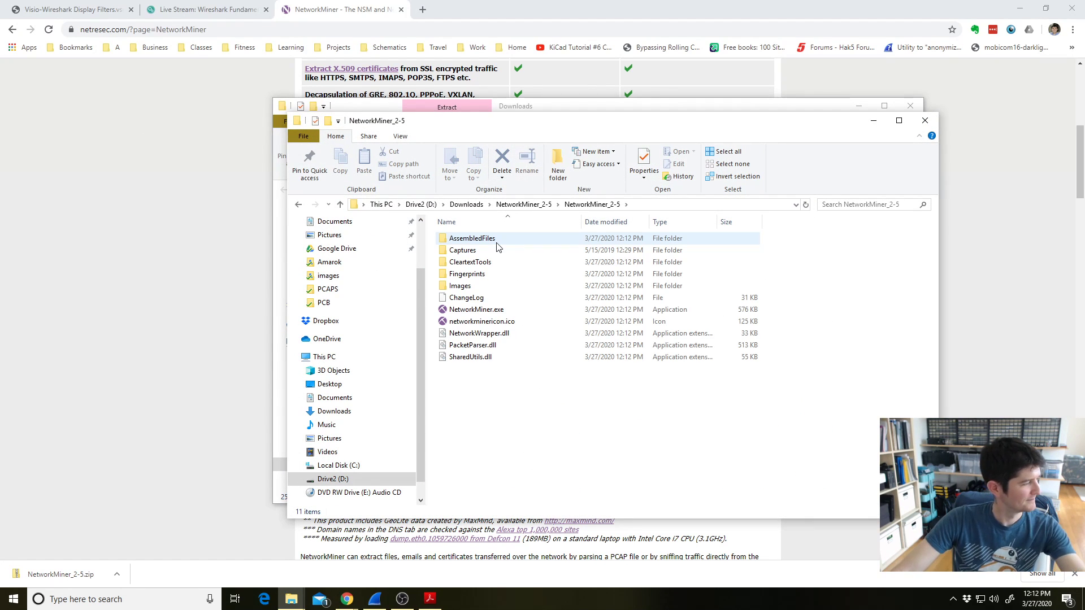
left_click(910, 105)
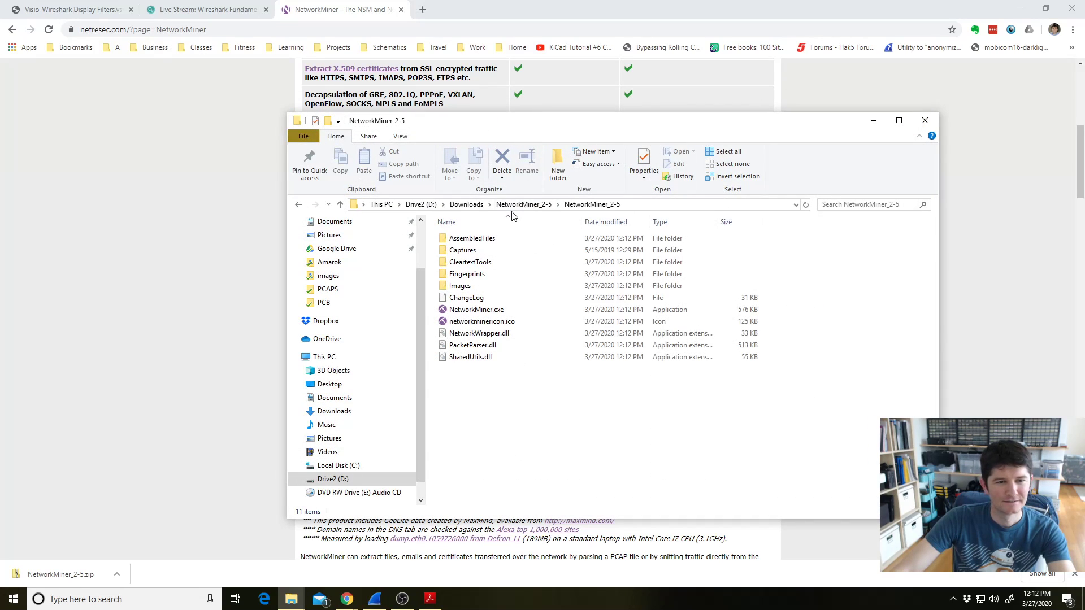
Launch NetworkMiner.exe, close its folder window and minimize the NetworkMiner program
left_click(483, 312)
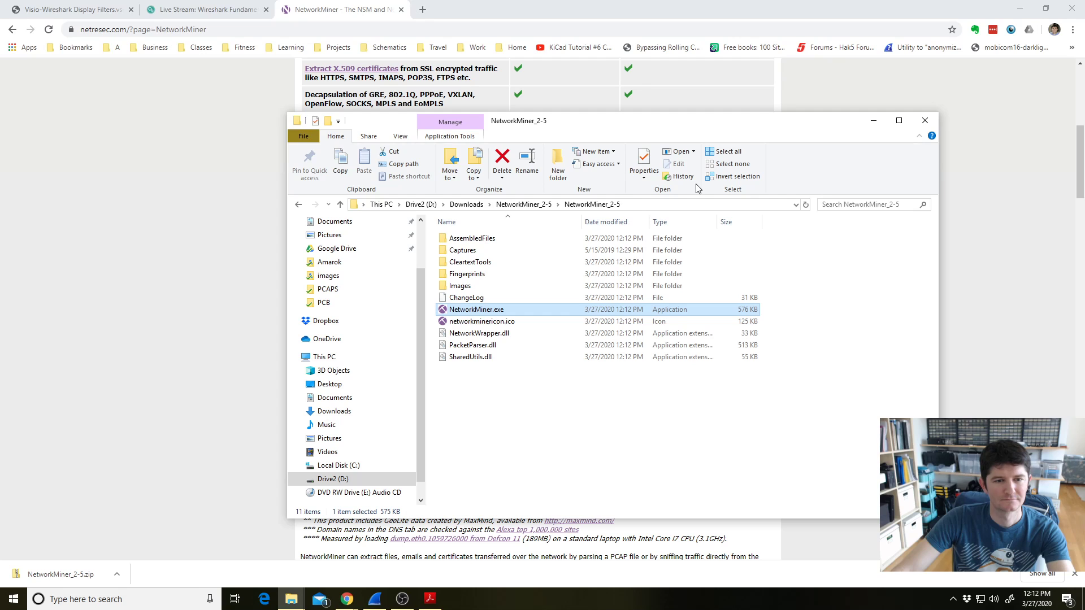
left_click(924, 121)
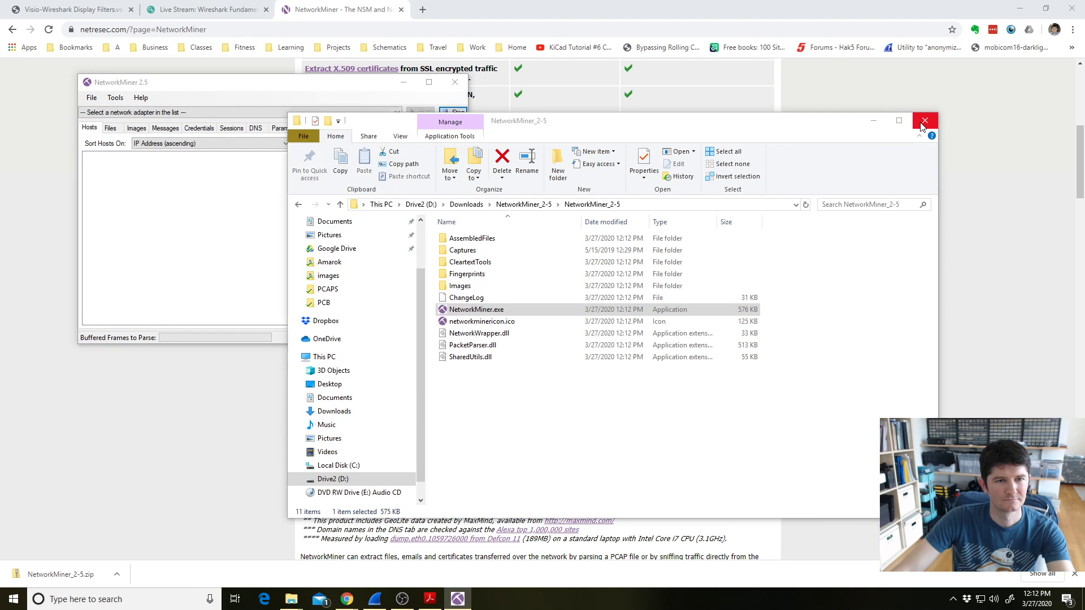
left_click(403, 85)
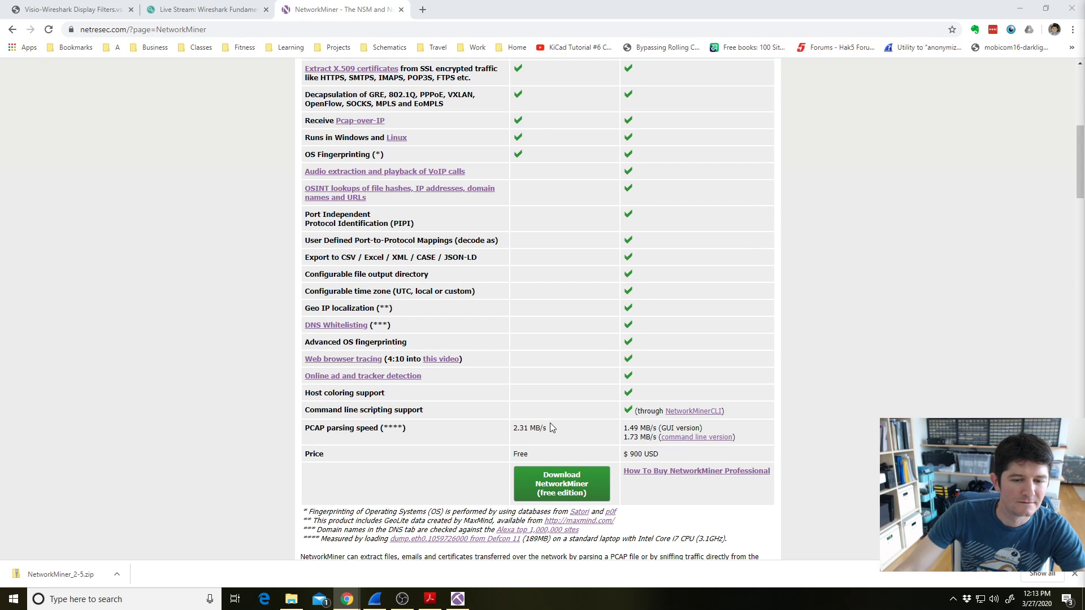
Return to the Live Stream: Wireshark Fundamentals page in Chrome
scroll(551, 425, "up", 1)
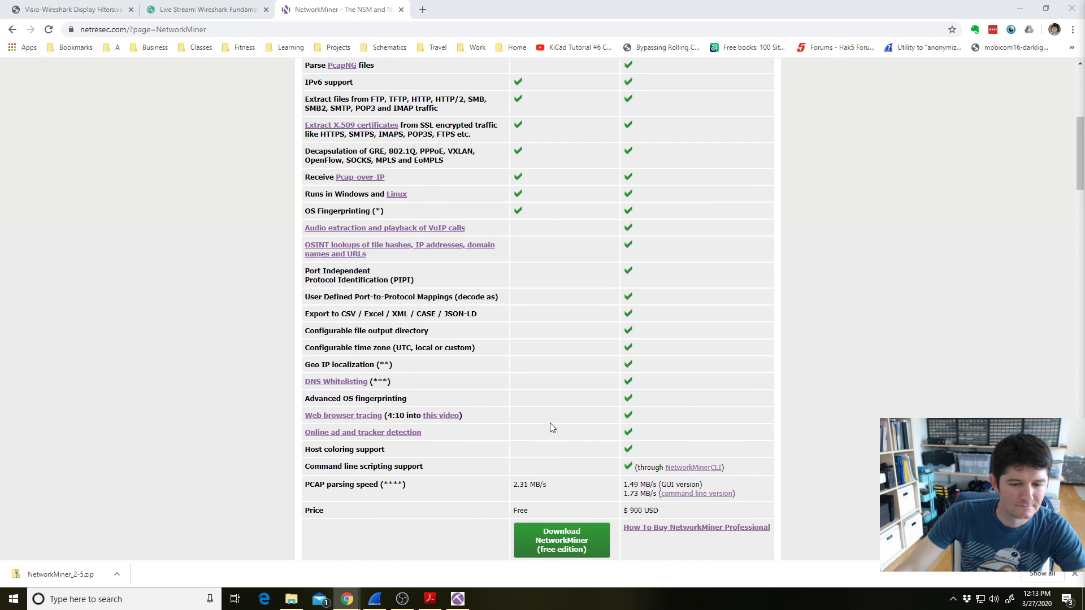
scroll(551, 425, "up", 6)
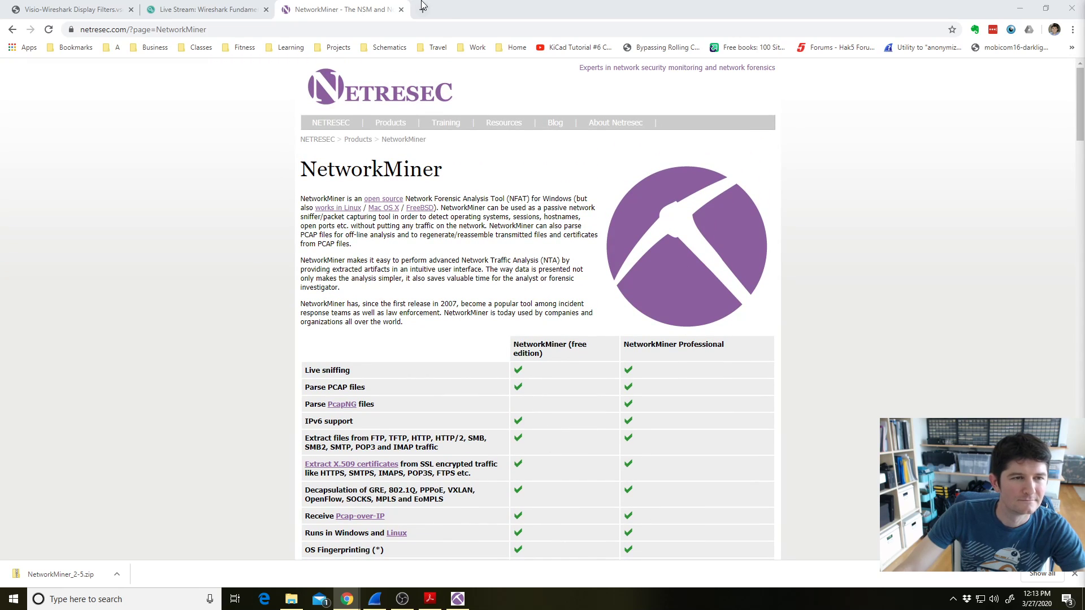
left_click(263, 5)
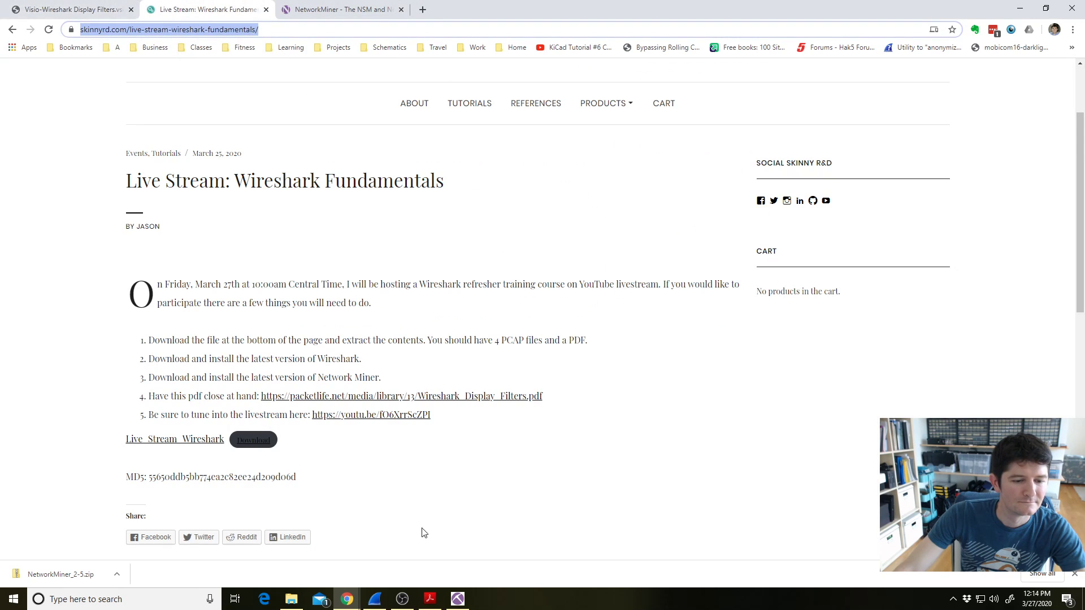
Switch to the Wireshark window showing the 000 - Lots Going On.pcap capture
mouse_move(427, 603)
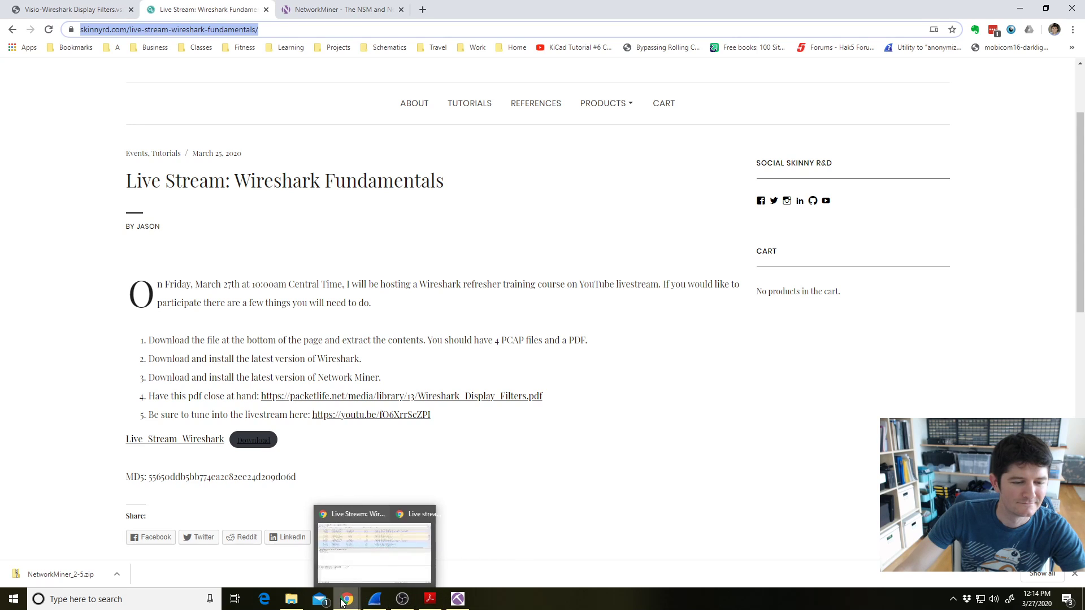
mouse_move(342, 604)
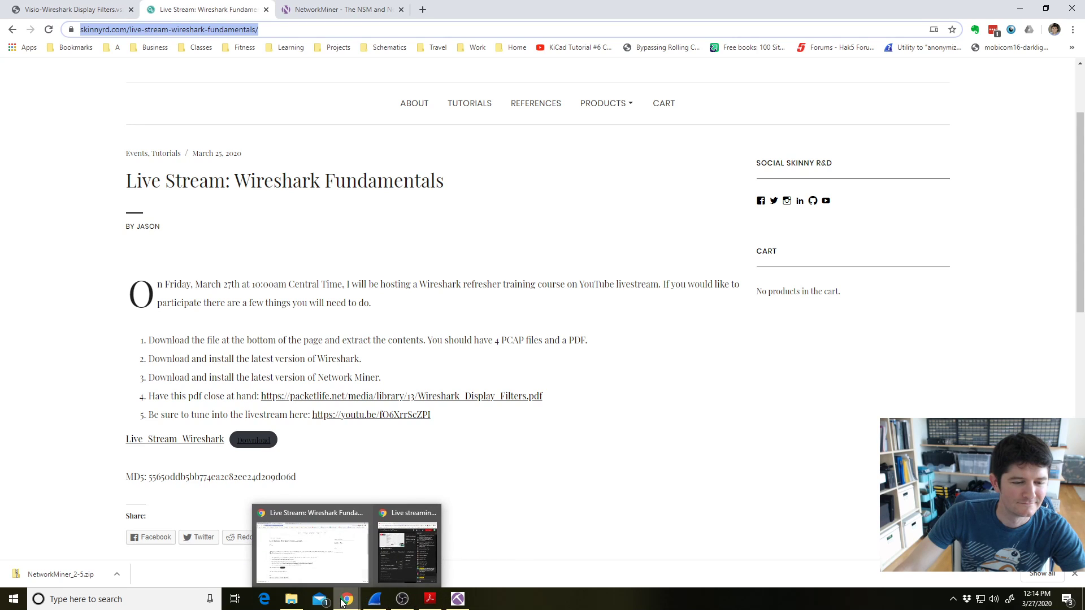
left_click(373, 603)
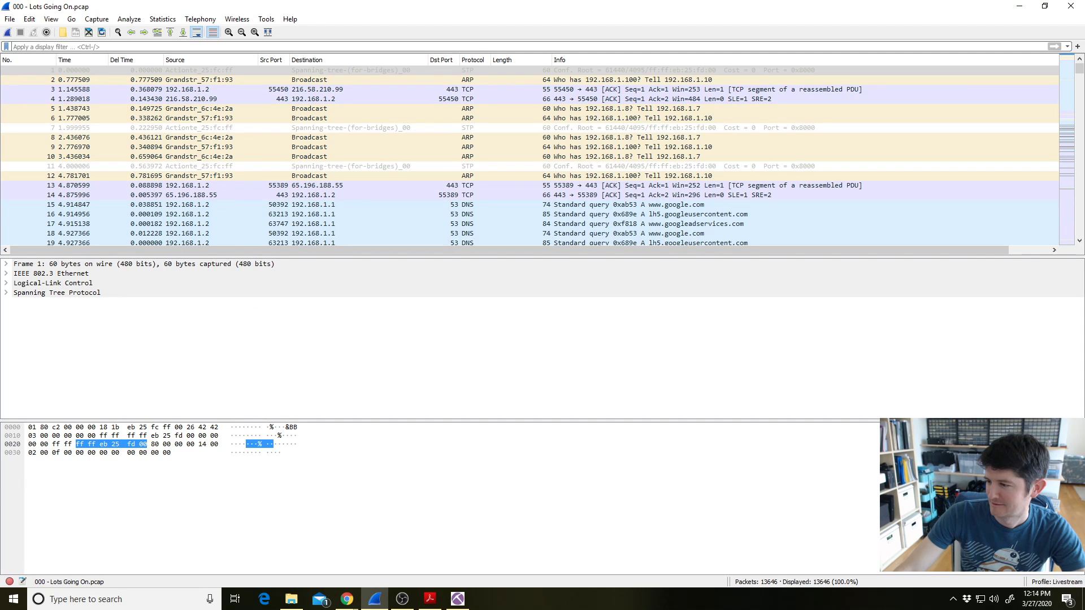
key("alt+Tab")
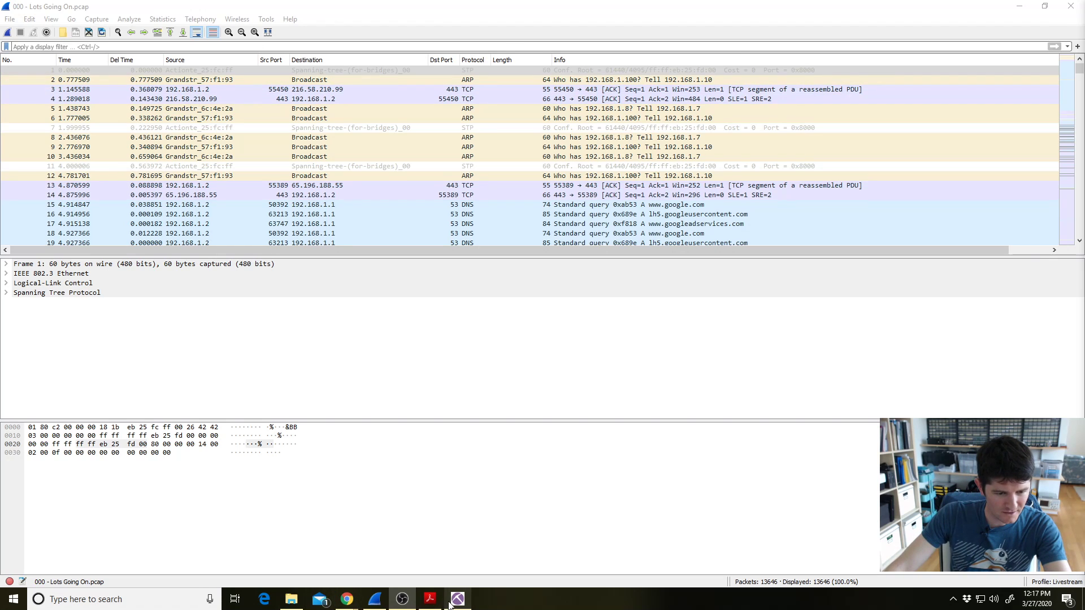
Switch to Acrobat Reader and review the Where Did I Go? instructions and questions
left_click(430, 599)
scroll(446, 226, "down", 2)
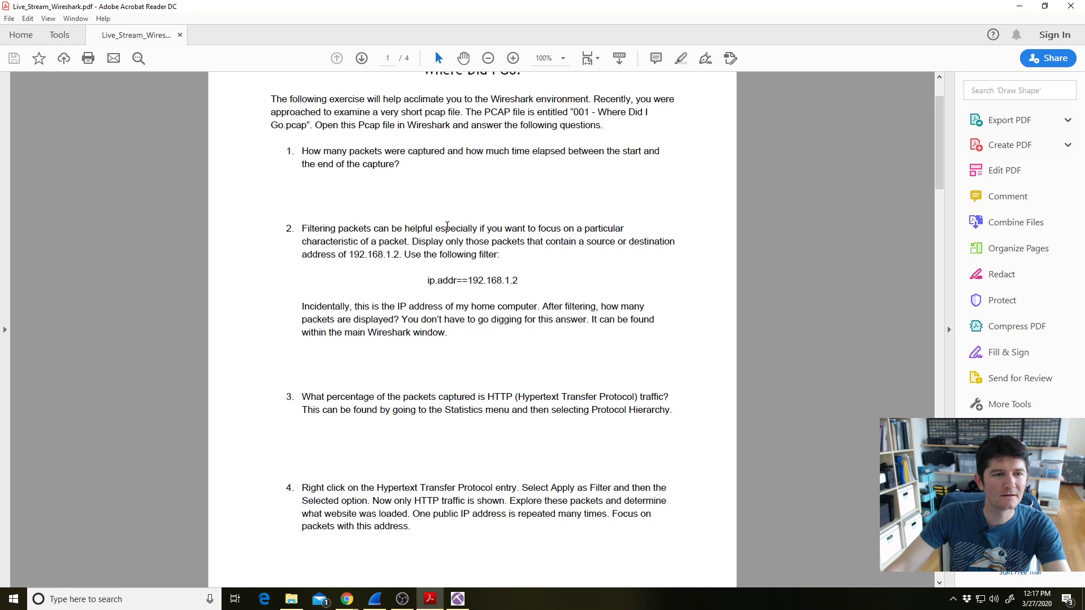
scroll(448, 229, "up", 1)
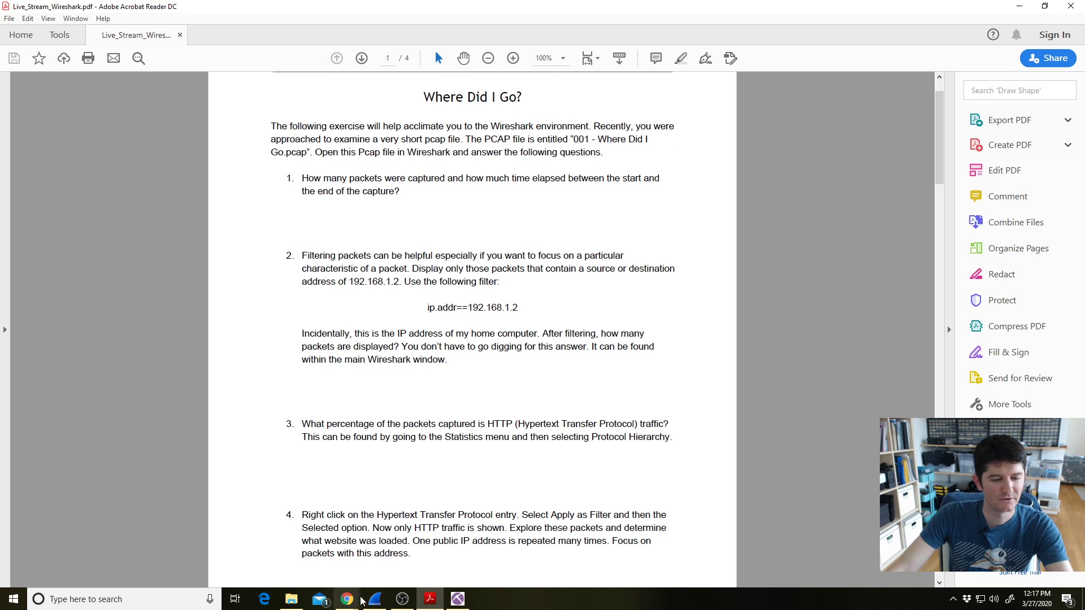
Switch to Wireshark and open the capture file 001 - Where Did I Go.pcap from the PCAPS folder
left_click(374, 599)
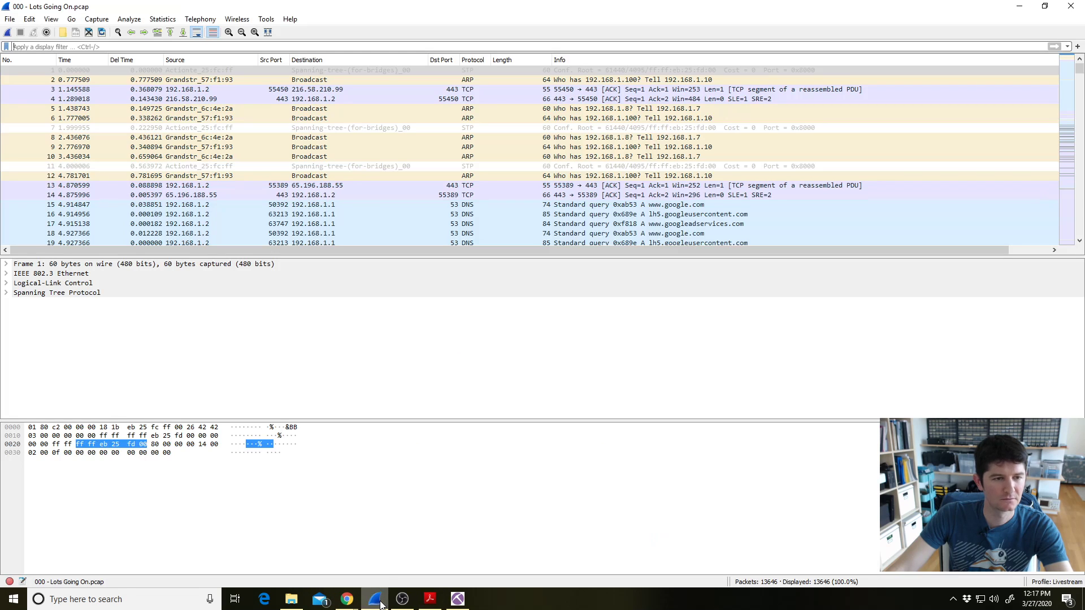
left_click(63, 33)
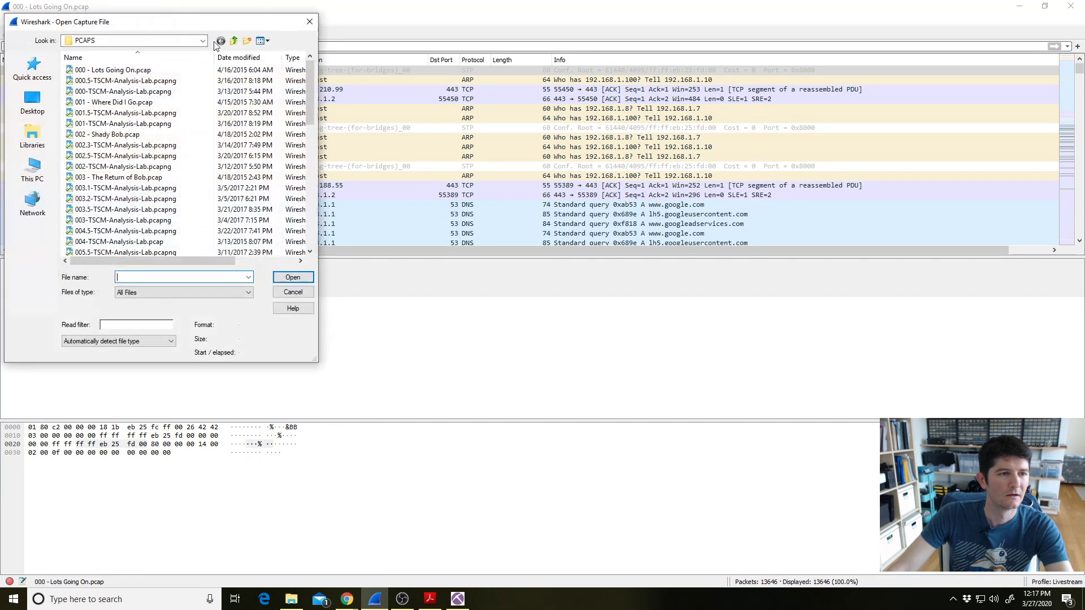
double_click(191, 102)
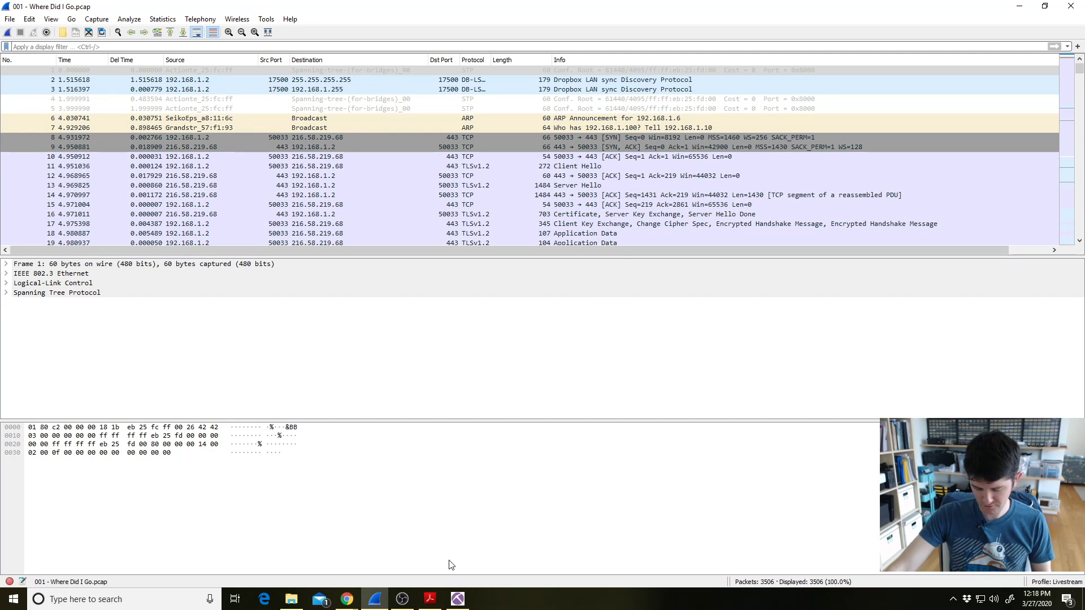
Reread question 1 in Acrobat Reader, and examine the last packets of the Wireshark capture for the packet count and elapsed time
left_click(430, 599)
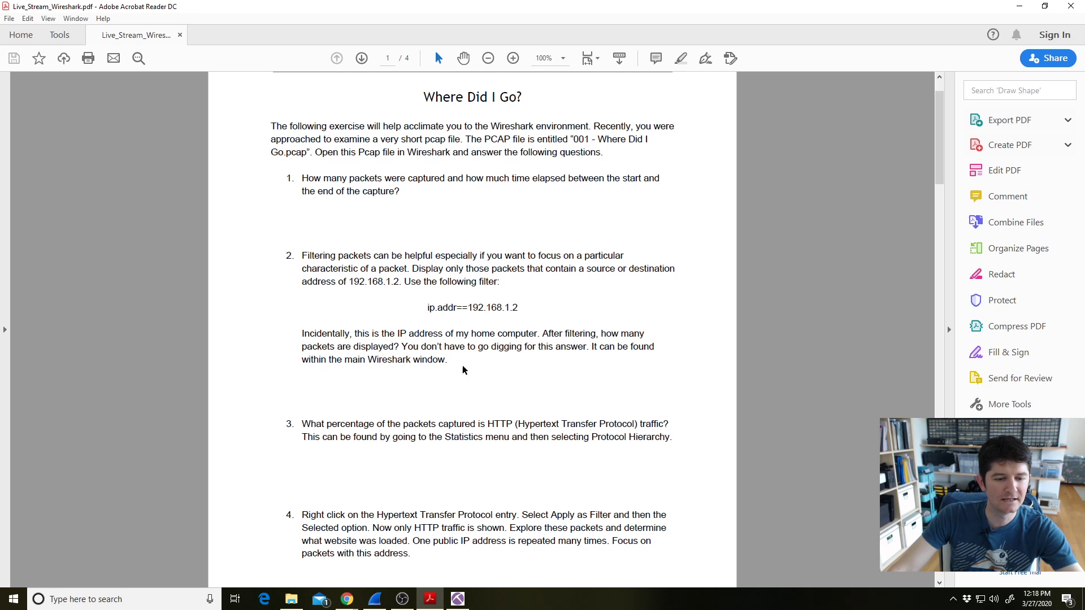
left_click(439, 602)
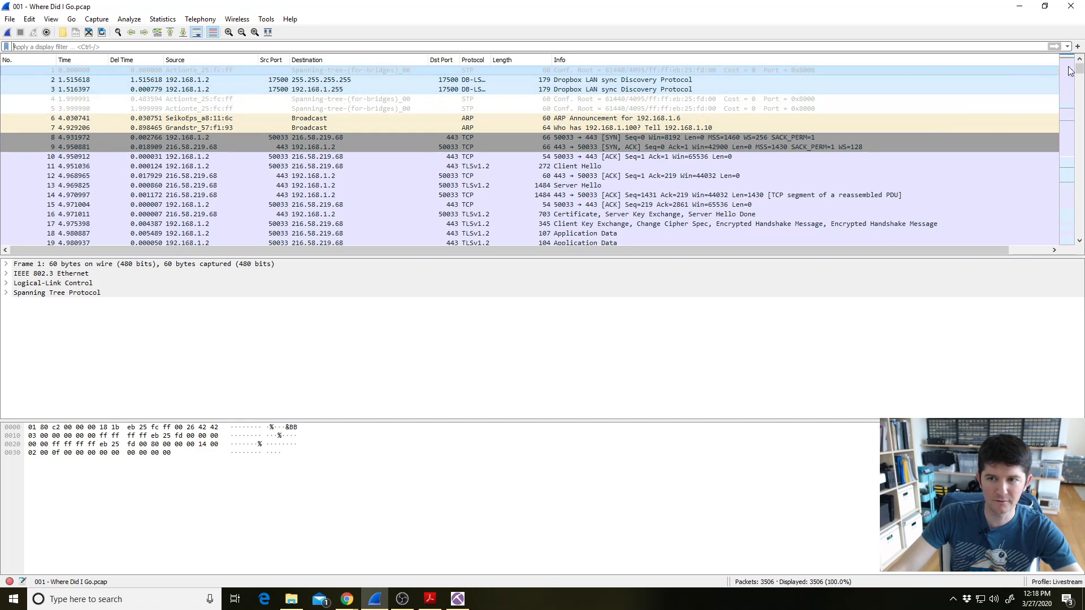
left_click_drag(1079, 69, 1078, 238)
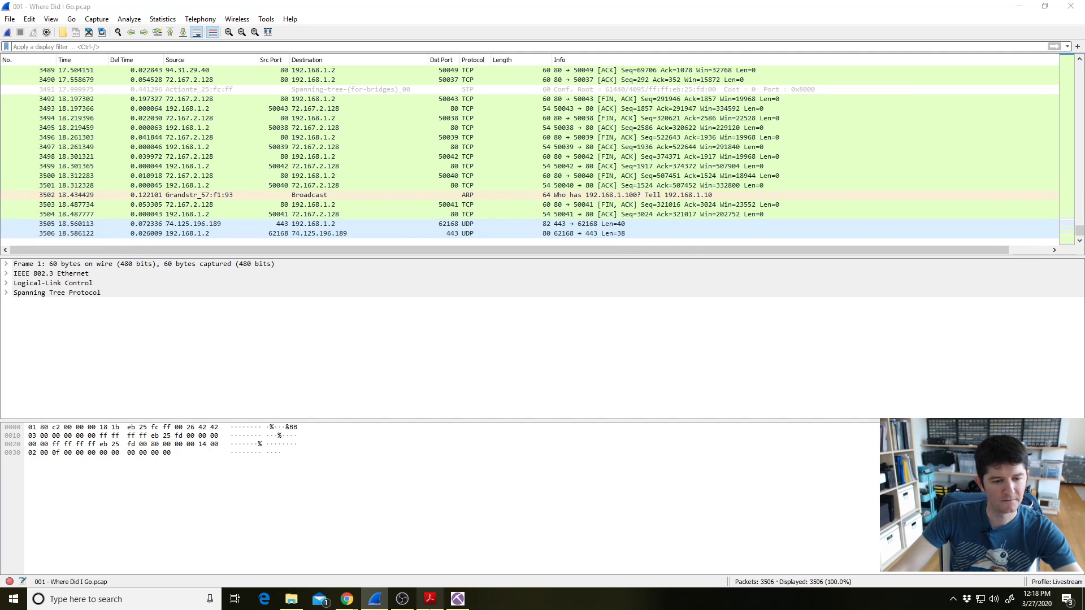
Switch to Acrobat Reader and copy the filter text ip.addr==192.168.1.2 from question 2
left_click(429, 599)
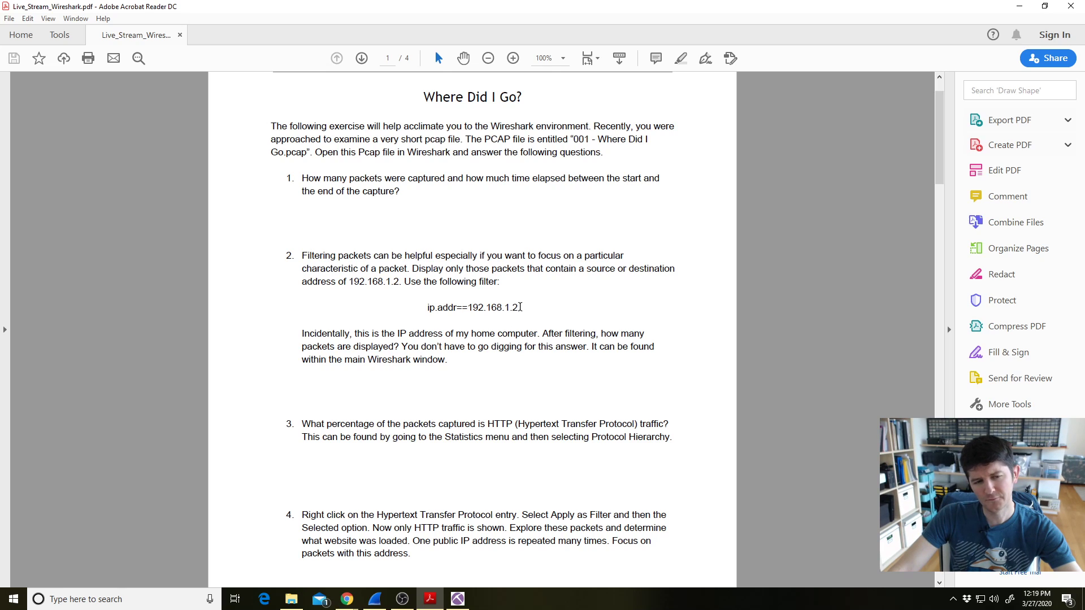
left_click_drag(519, 308, 426, 308)
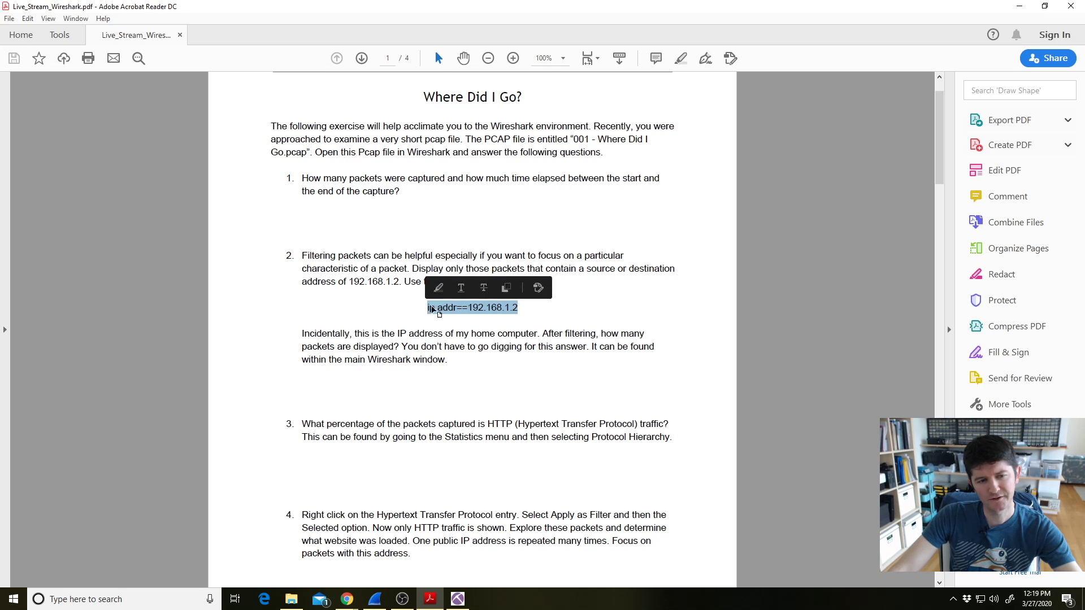
right_click(452, 315)
left_click(473, 323)
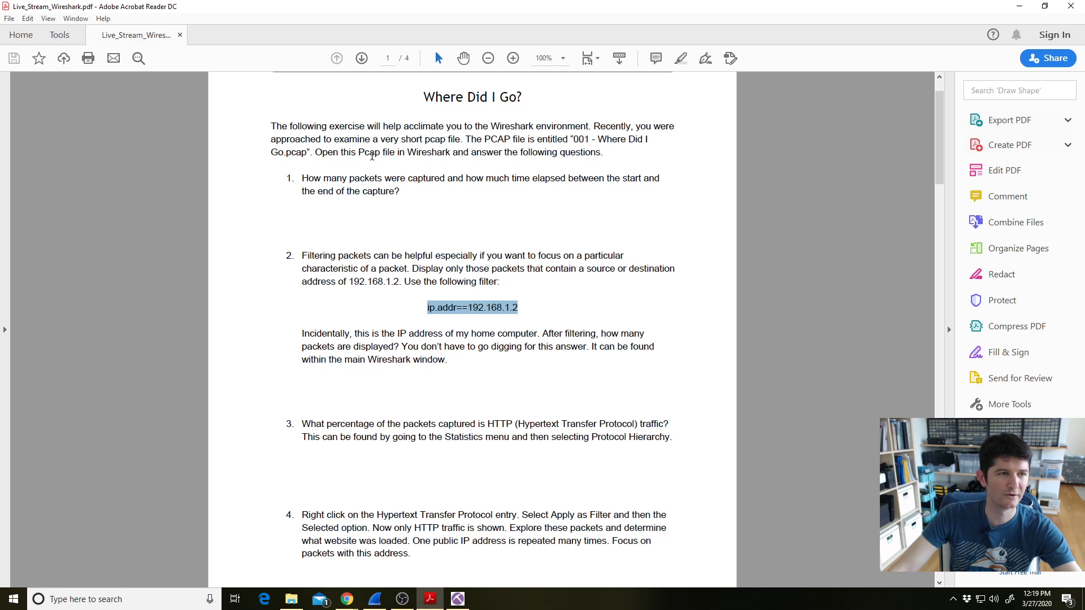
Return to Wireshark, apply the copied display filter ip.addr==192.168.1.2 and check the number of displayed packets
left_click(1018, 7)
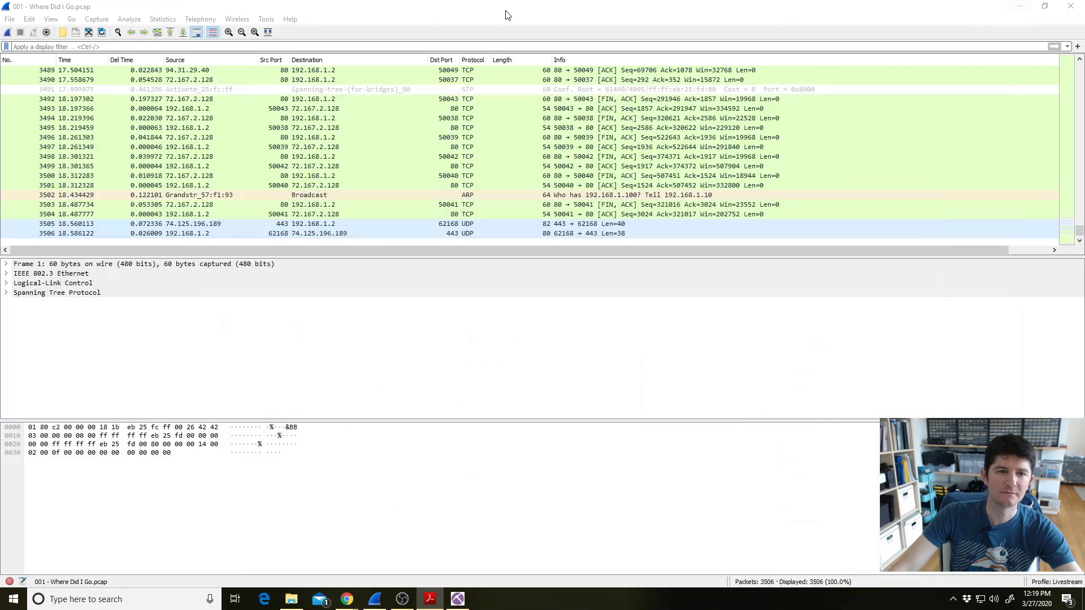
right_click(425, 47)
left_click(459, 128)
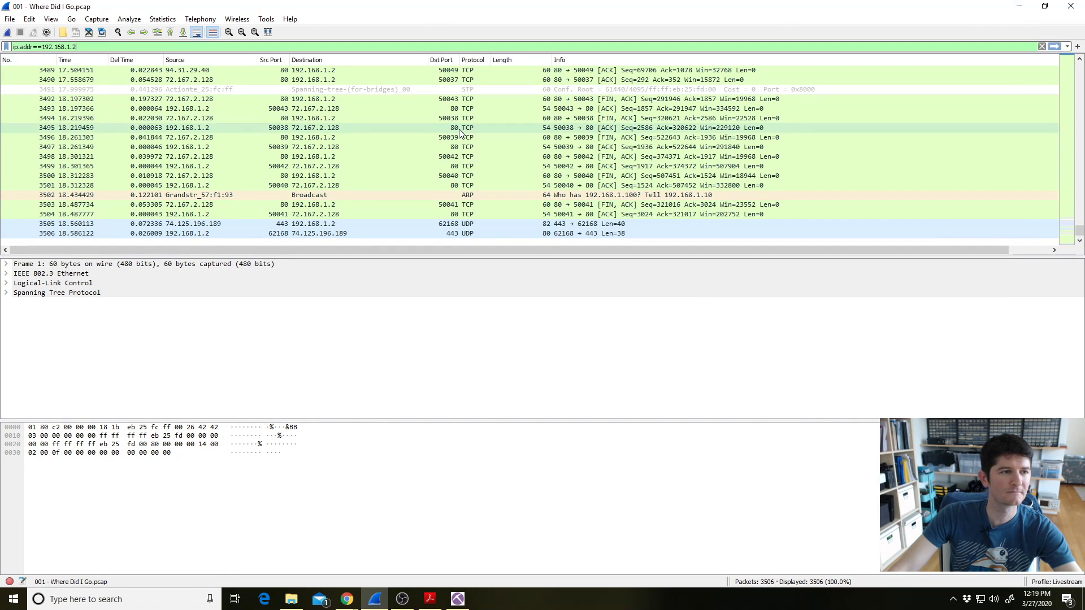
key("Return")
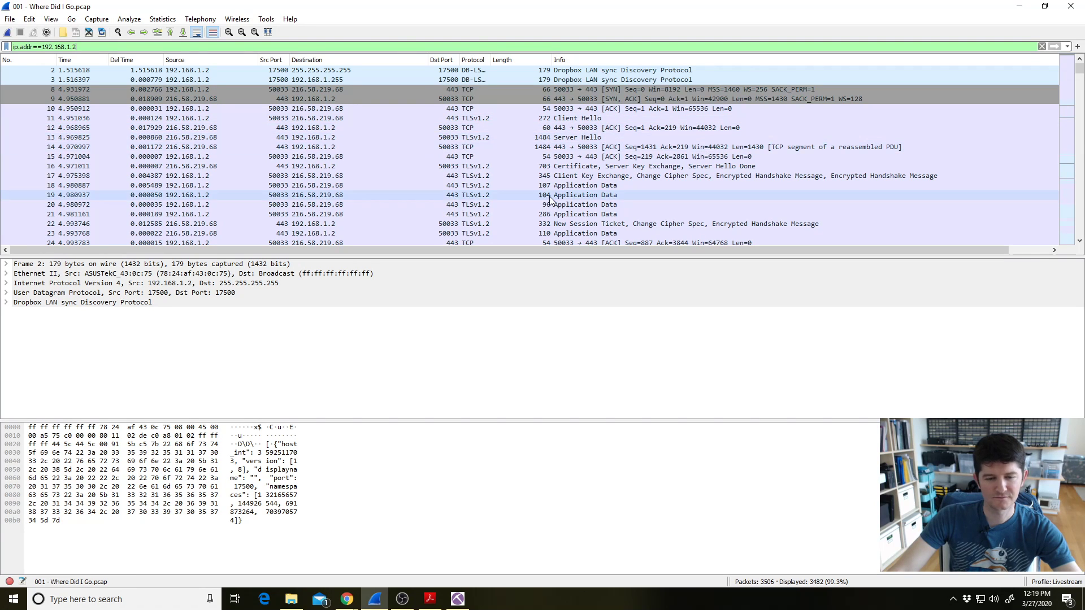
scroll(599, 158, "down", 2)
scroll(599, 158, "up", 2)
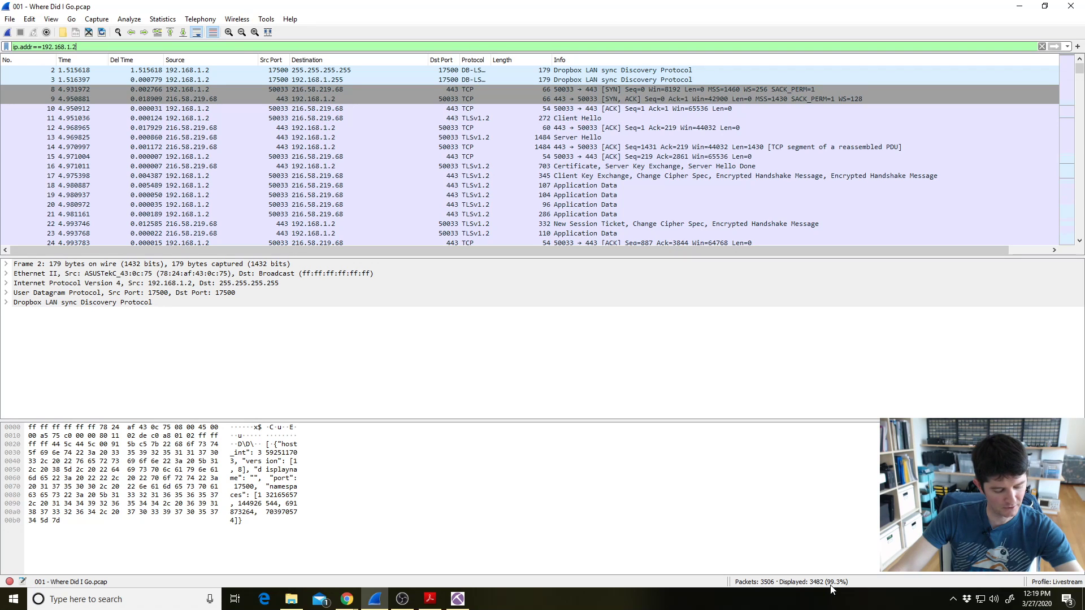
Read question 3 about the HTTP traffic percentage in Acrobat Reader, and return to the Wireshark capture
left_click(430, 598)
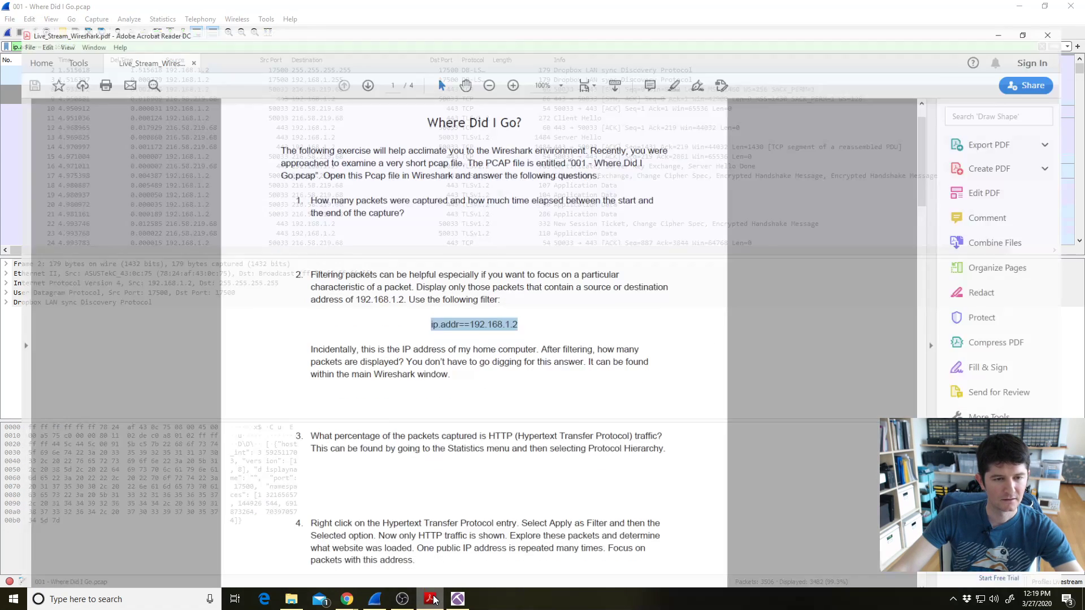
left_click(407, 307)
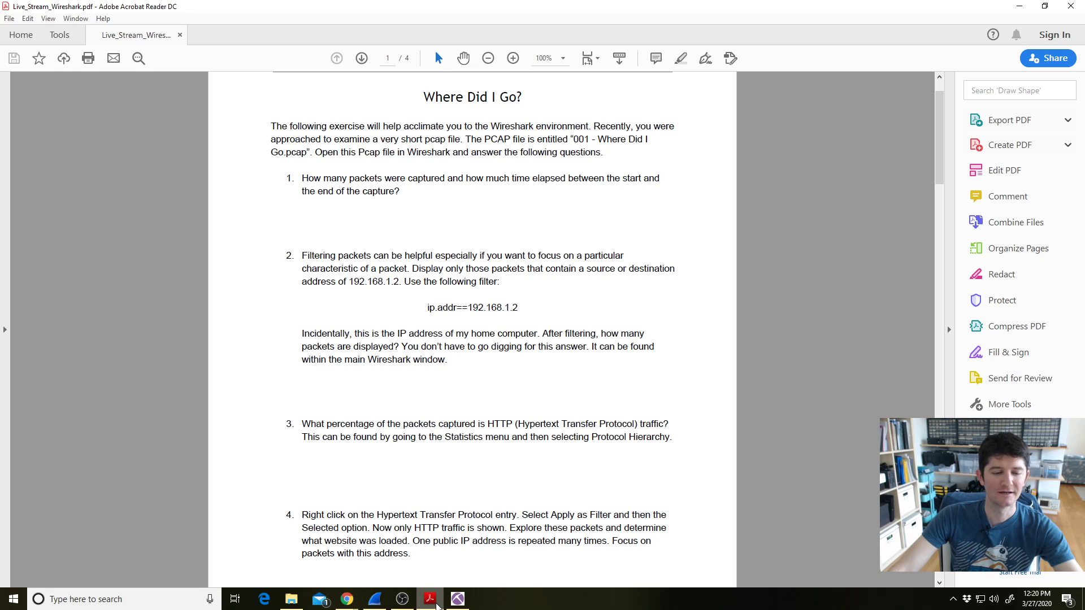
left_click(374, 598)
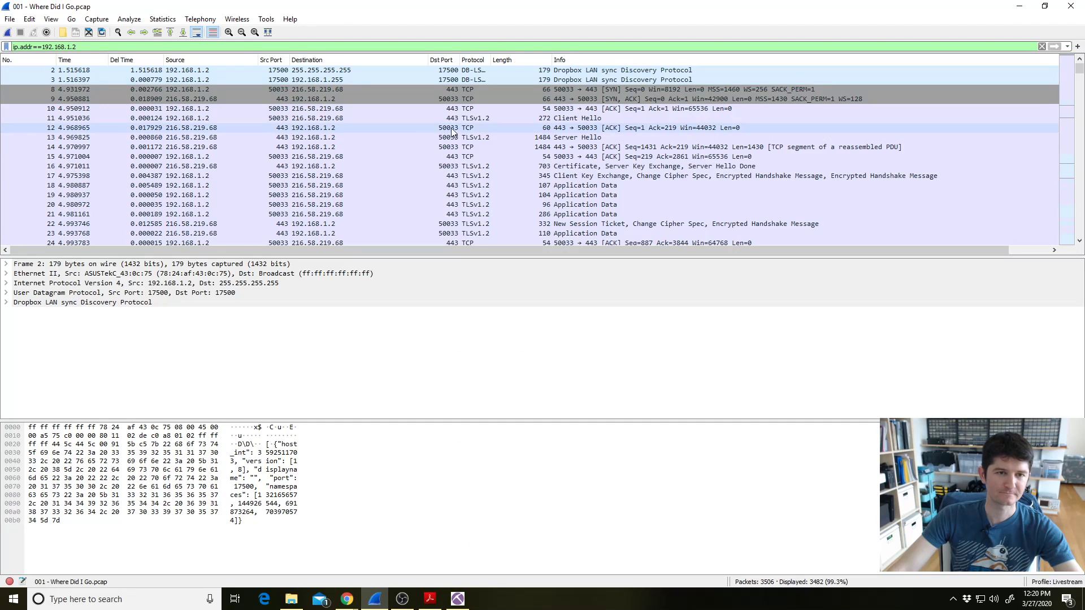
Clear the ip.addr display filter to show all packets of the capture
left_click(195, 20)
left_click(172, 19)
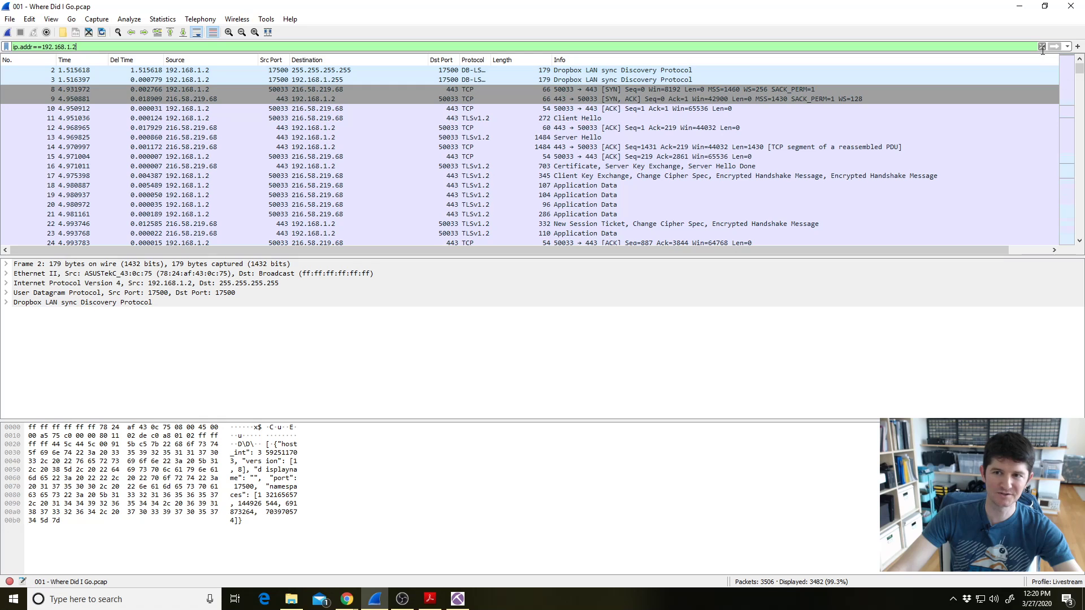
left_click(1041, 46)
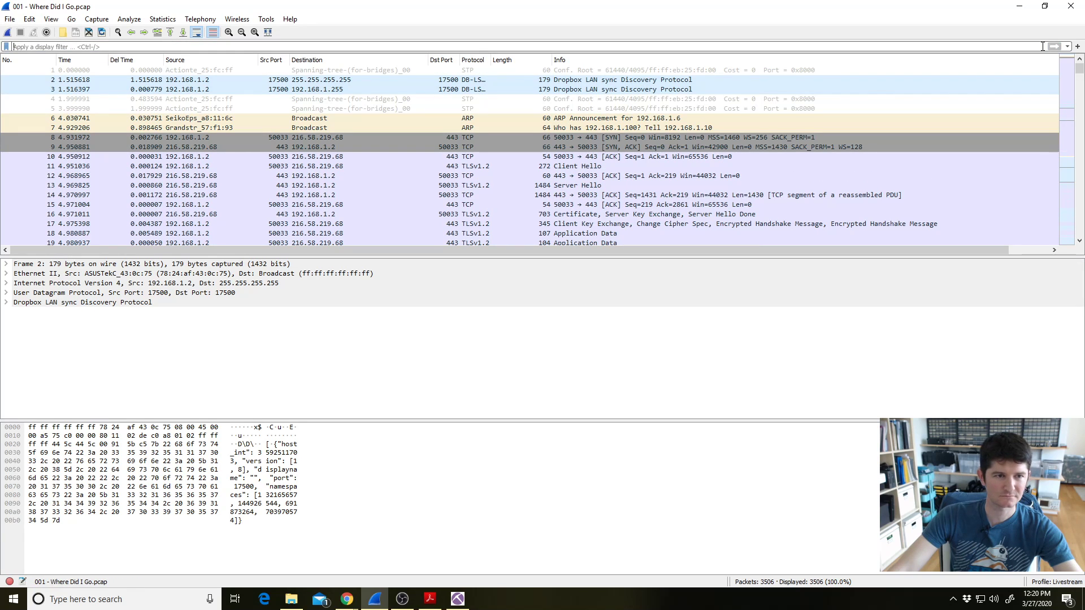
Open the Protocol Hierarchy statistics, examine the packet percentage of the Hypertext Transfer Protocol entry, and close the statistics
left_click(201, 20)
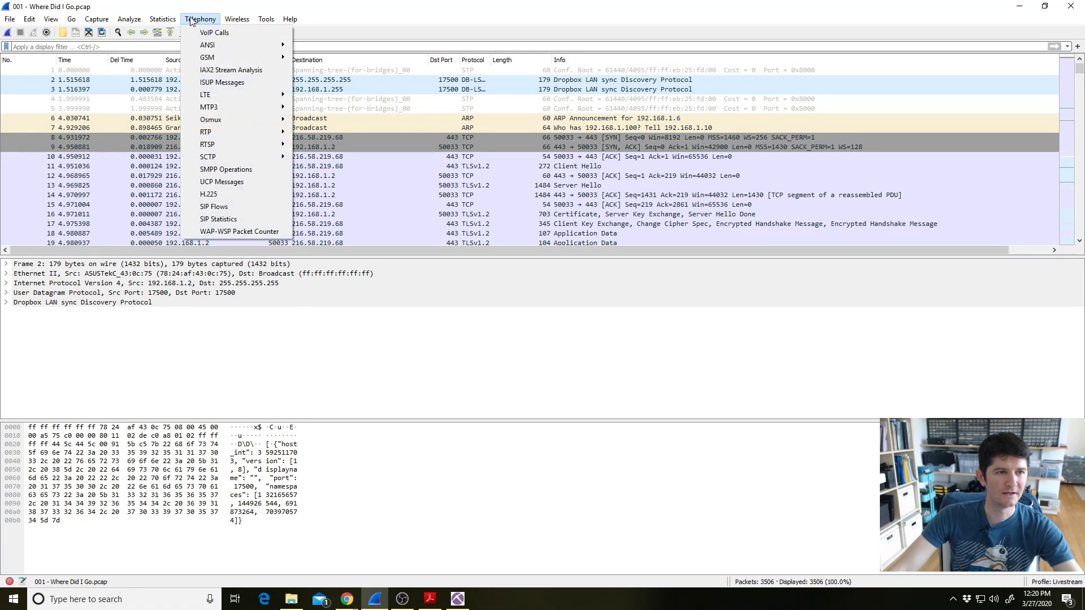
left_click(189, 57)
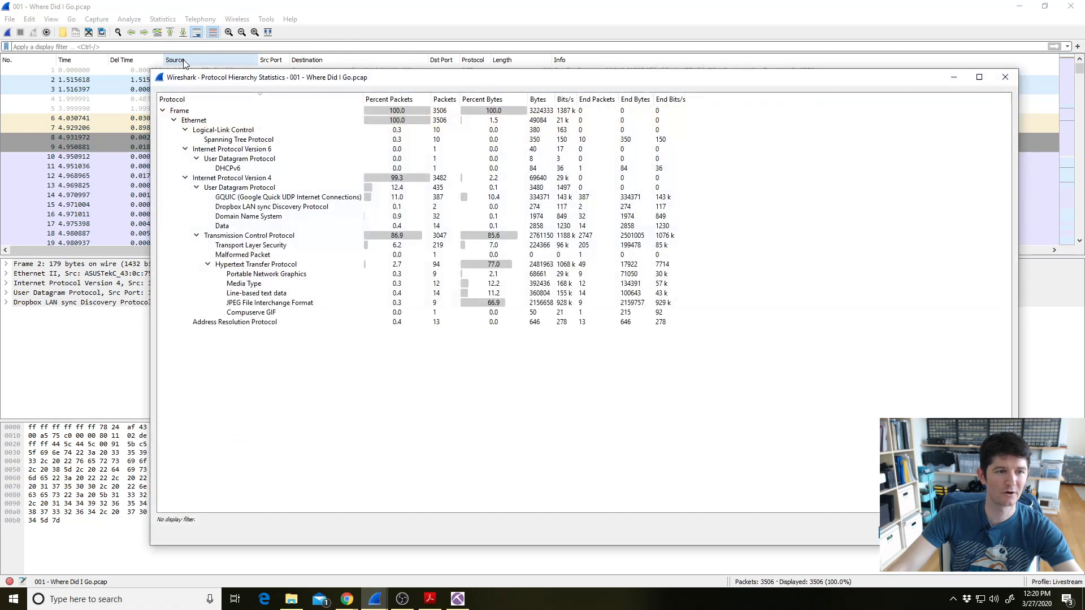
left_click(250, 265)
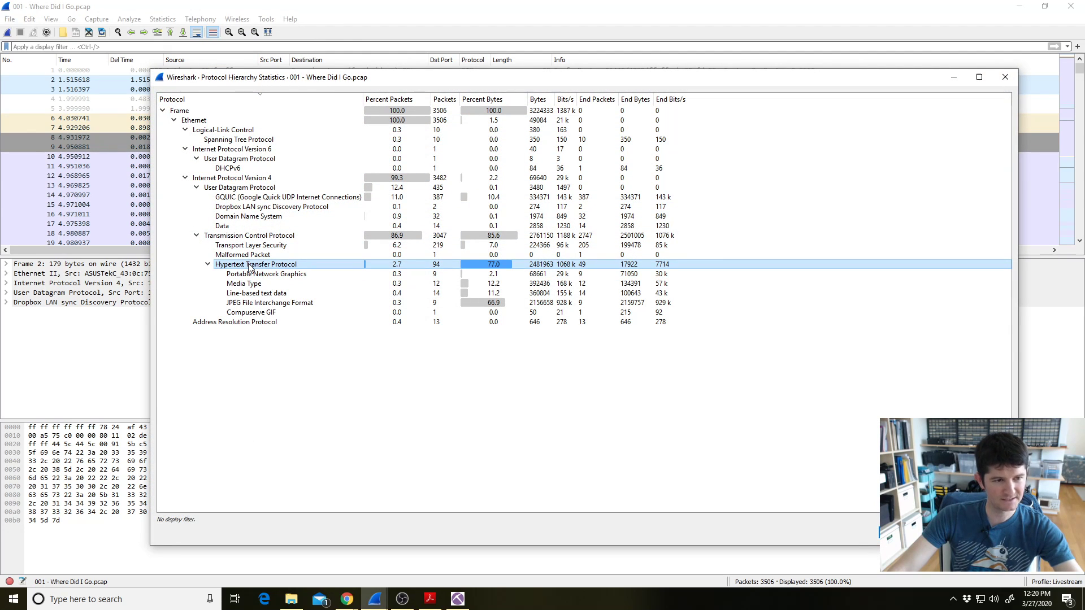
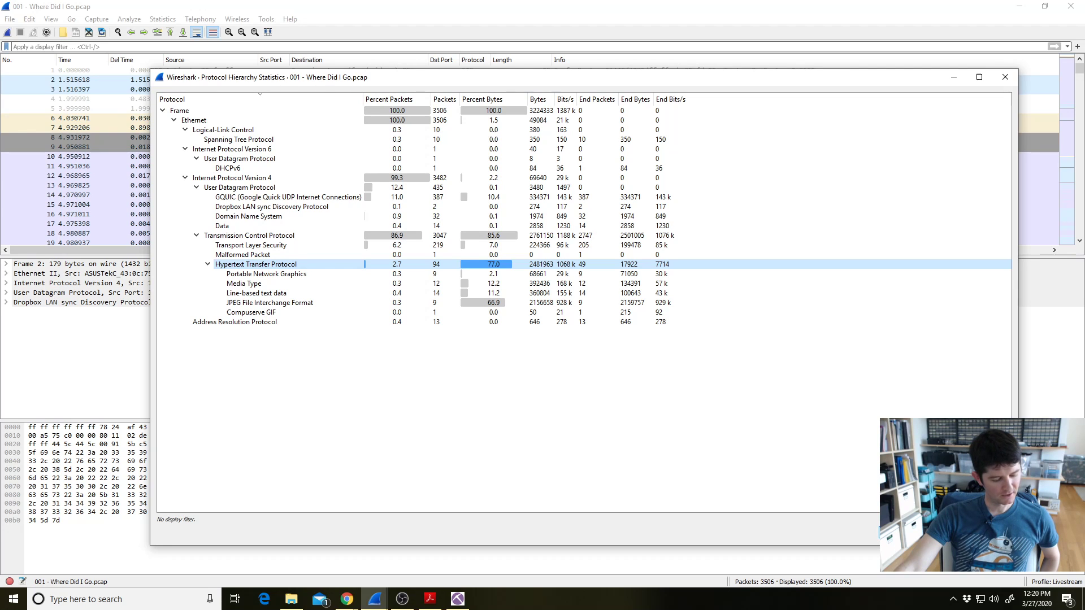
left_click(900, 532)
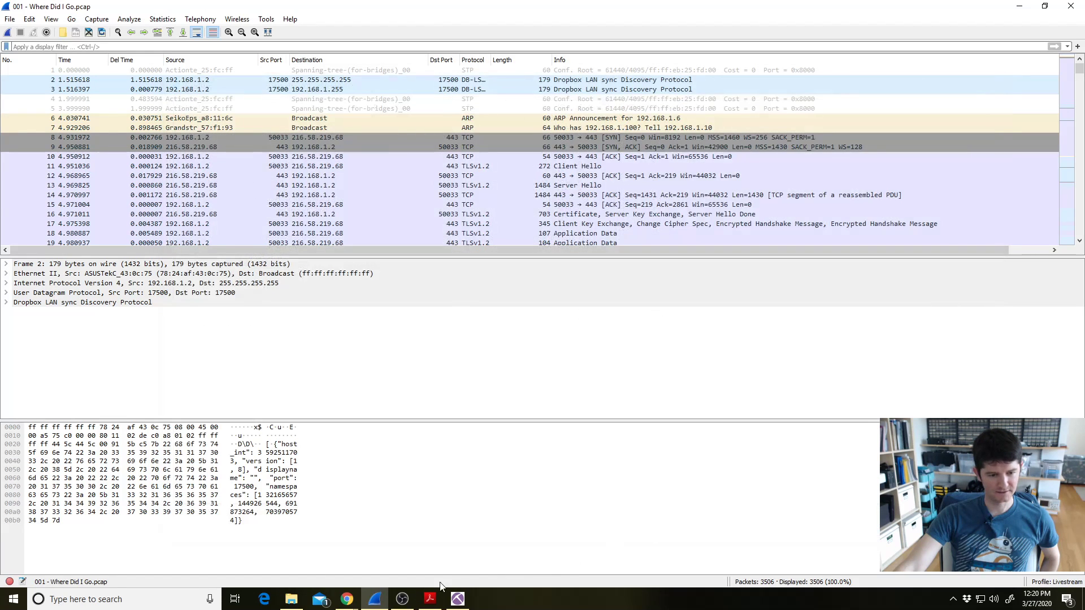
Read question 4 about the loaded website in Acrobat Reader, and minimize the PDF to return to Wireshark
left_click(430, 600)
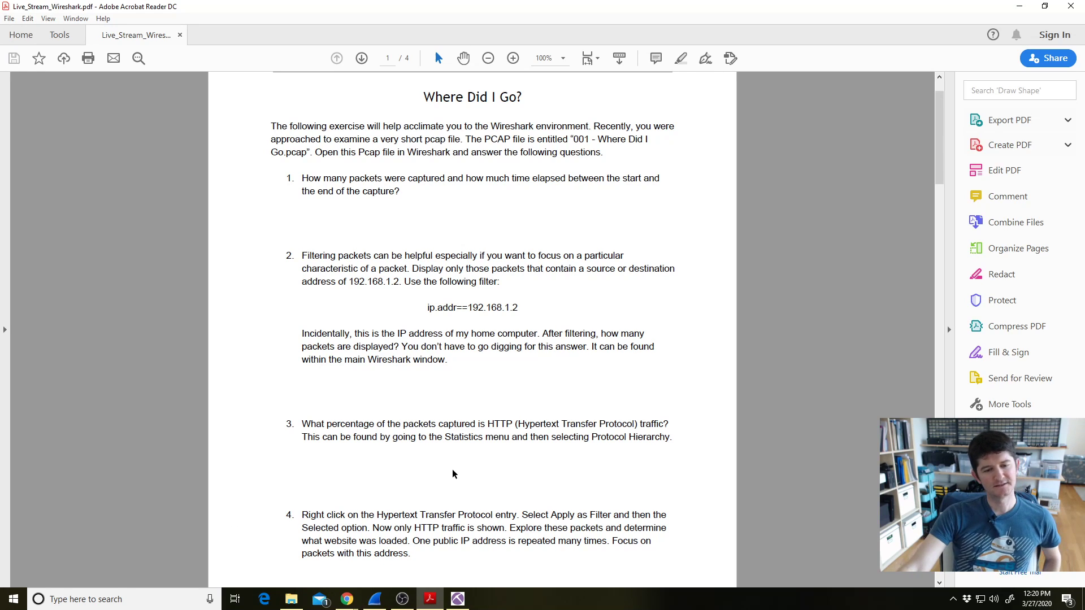
scroll(487, 474, "down", 2)
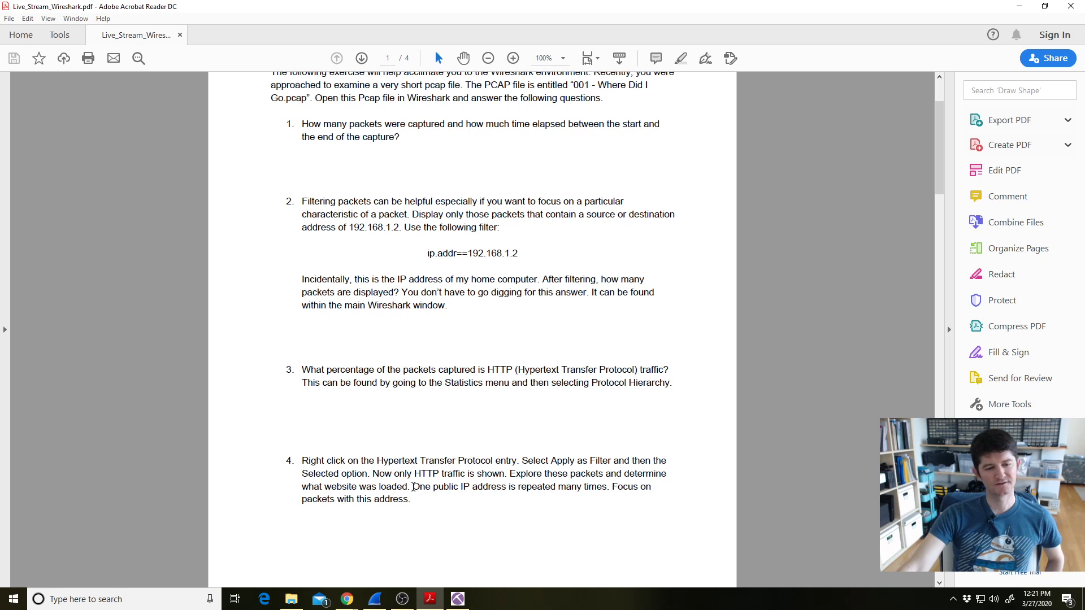
left_click(1017, 6)
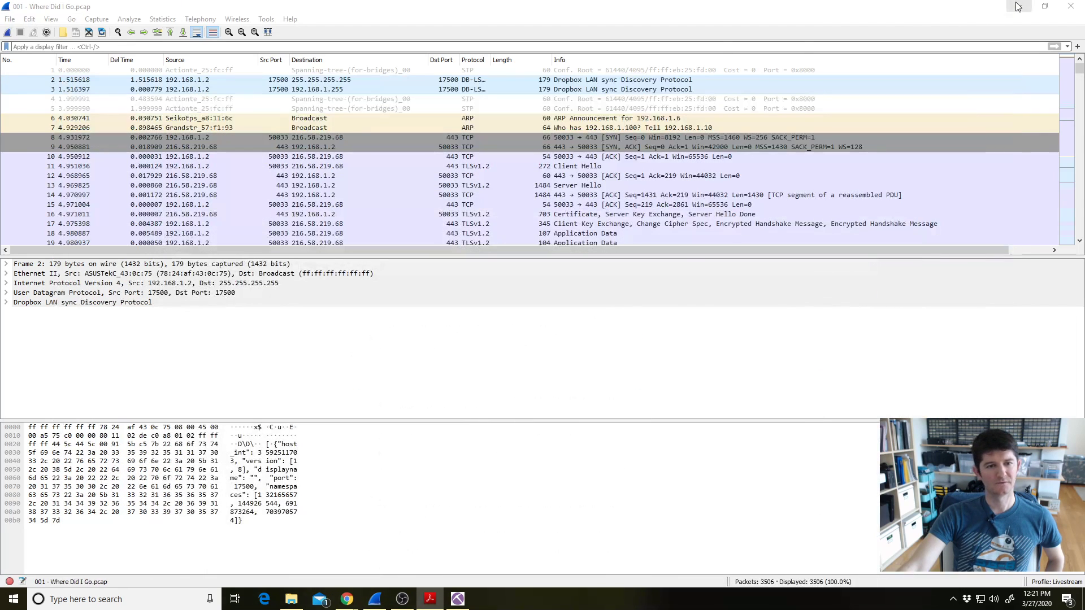
Apply the display filter http to the capture
left_click(163, 48)
type("http")
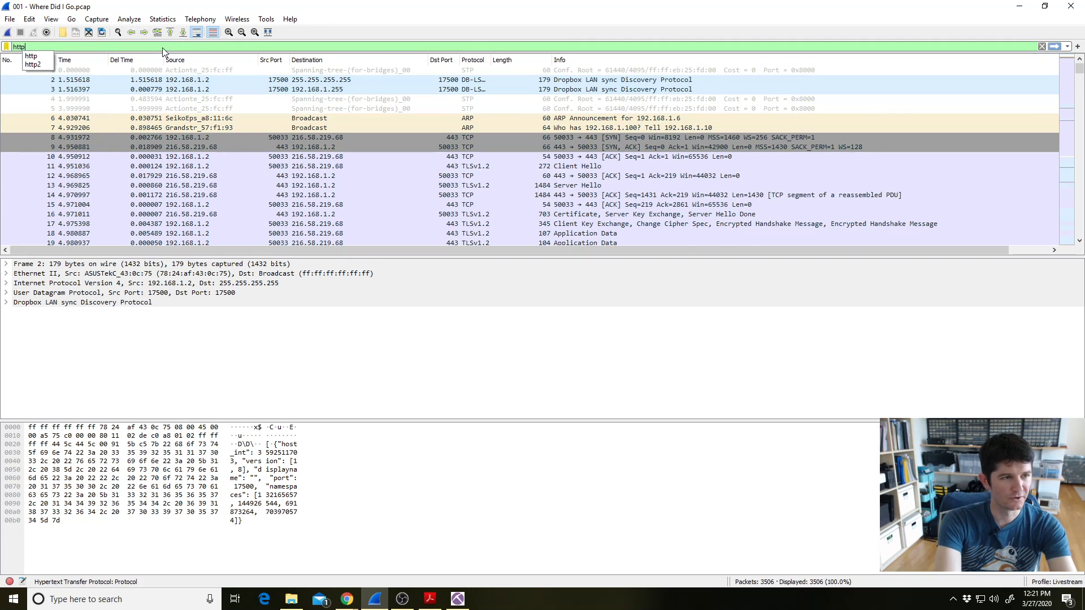
key("Return")
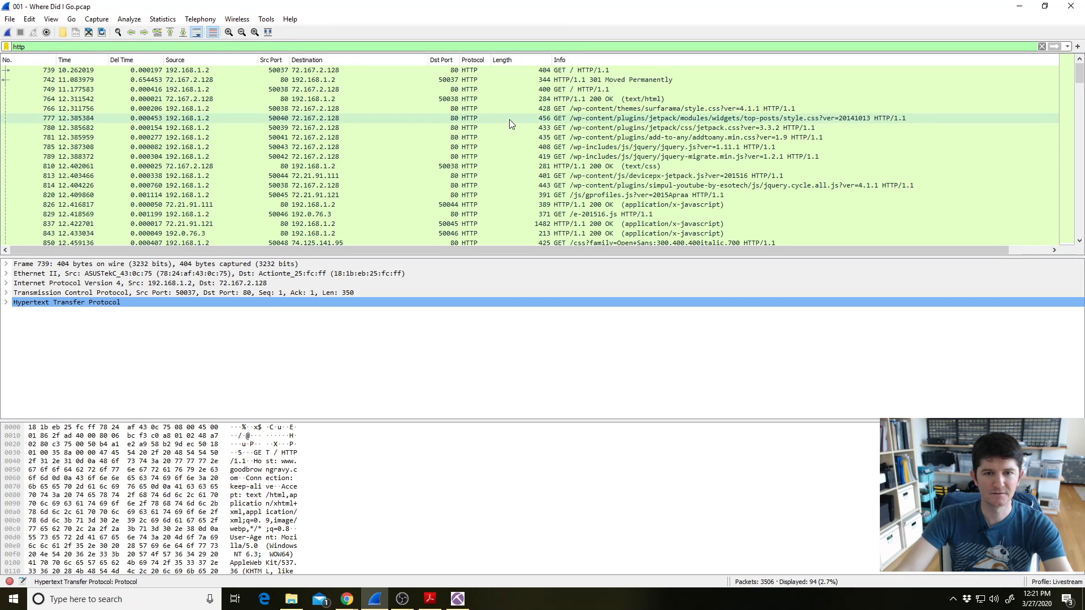
Examine the source and destination addresses of the HTTP packets for the public IP address that is repeated many times
left_click(497, 108)
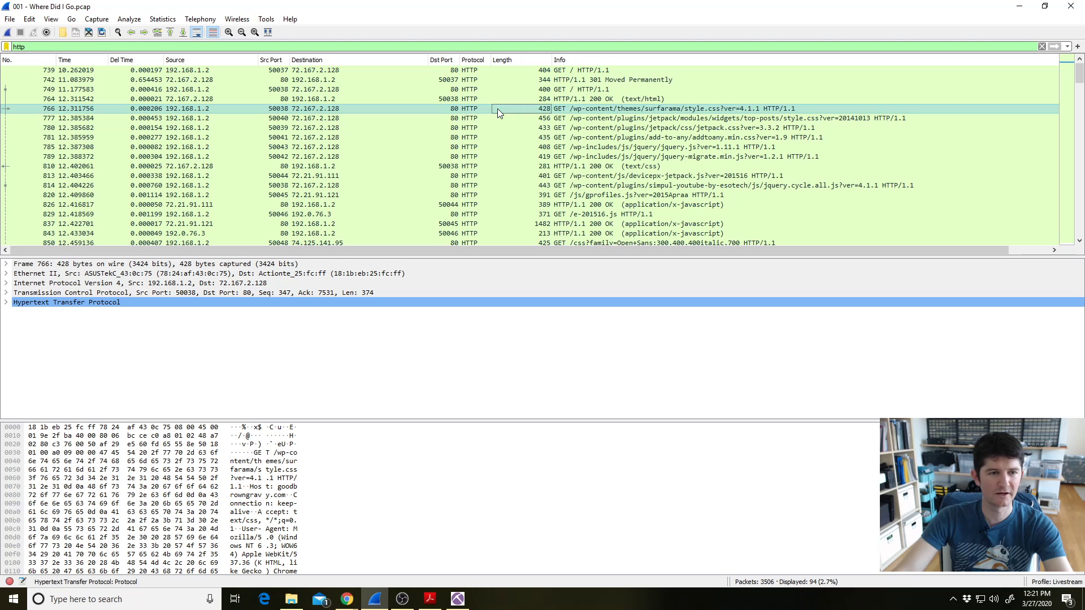
scroll(346, 122, "down", 3)
scroll(345, 122, "down", 7)
scroll(347, 118, "up", 8)
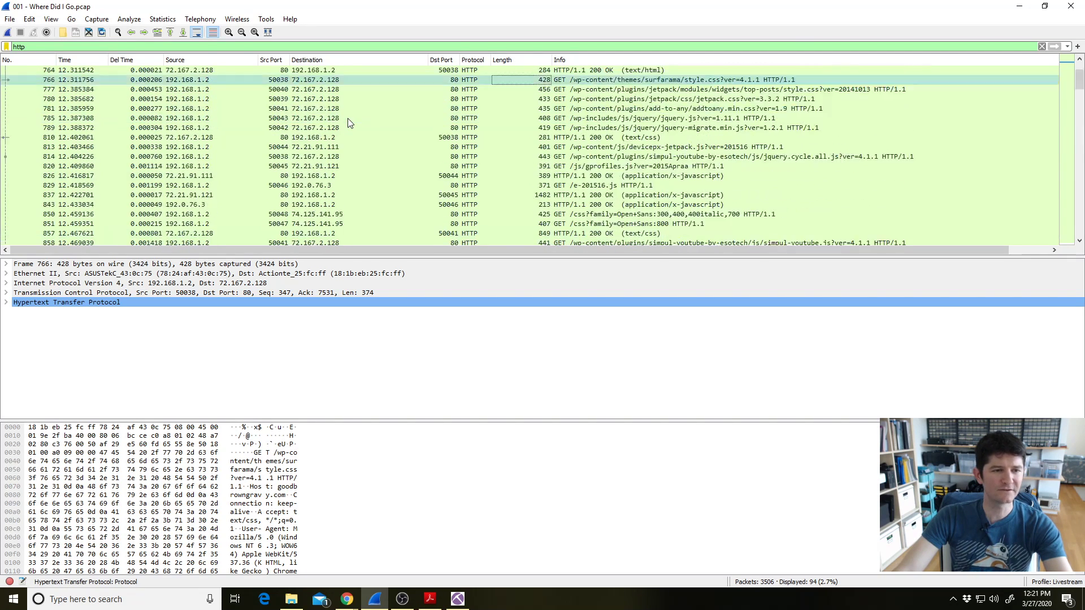
scroll(347, 118, "up", 2)
left_click(378, 146)
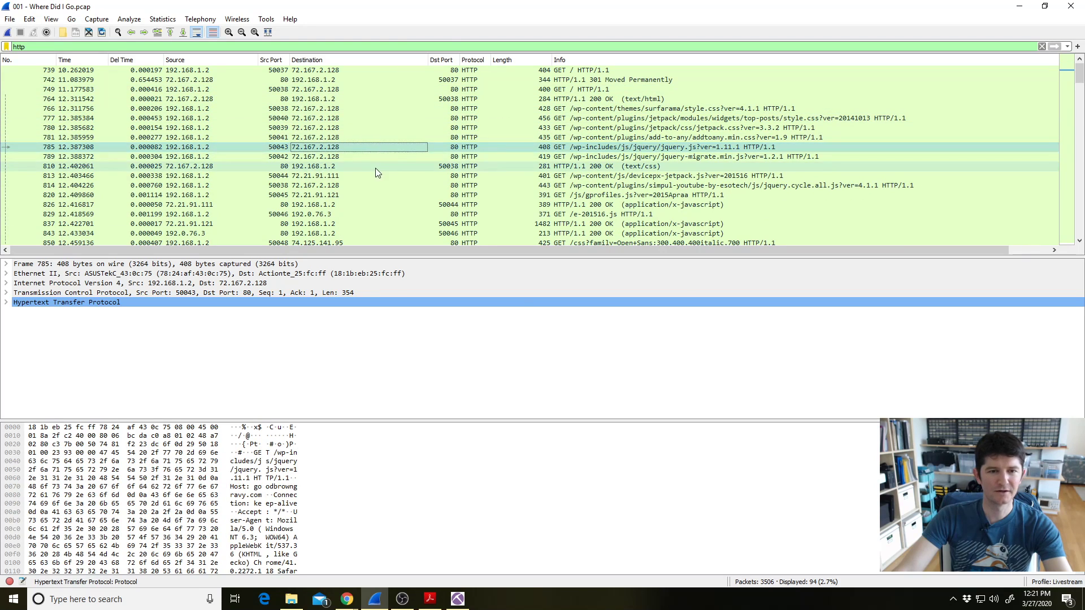
left_click(371, 185)
left_click(371, 128)
left_click(370, 110)
left_click(370, 99)
left_click(369, 79)
left_click(358, 117)
left_click(359, 127)
left_click(353, 156)
scroll(354, 157, "down", 3)
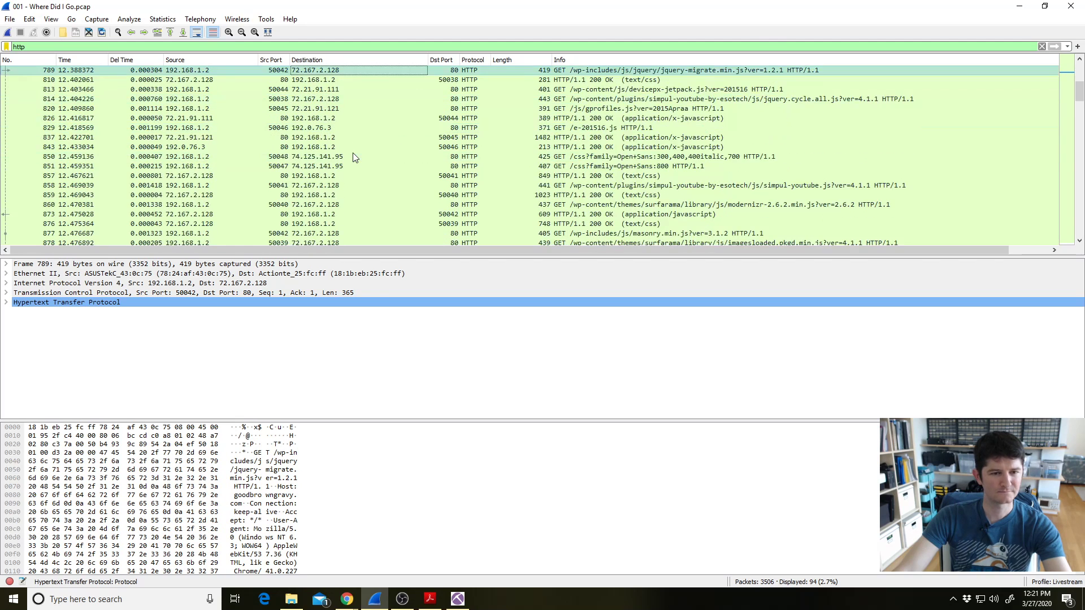
Expand the Hypertext Transfer Protocol details of packet 789 to inspect the host, and select packet 742 to inspect its details
left_click(5, 302)
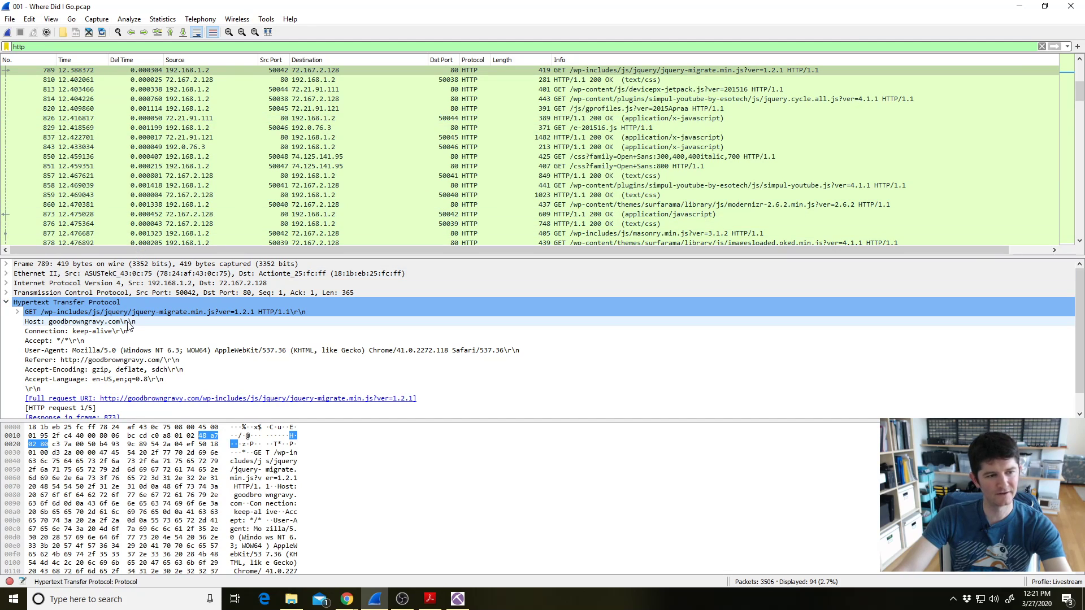
scroll(219, 185, "up", 3)
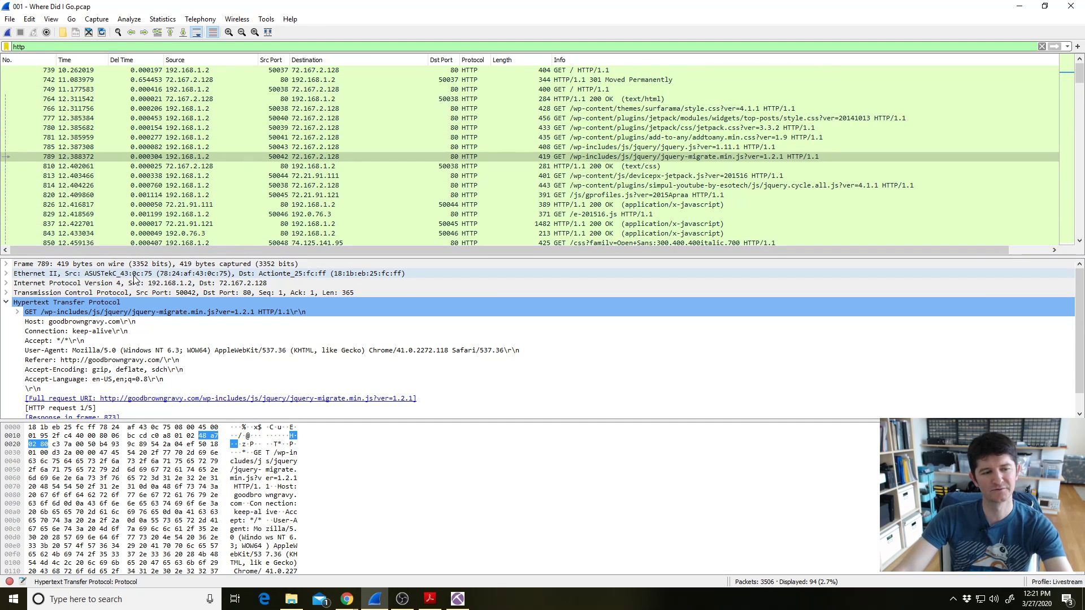
left_click(322, 80)
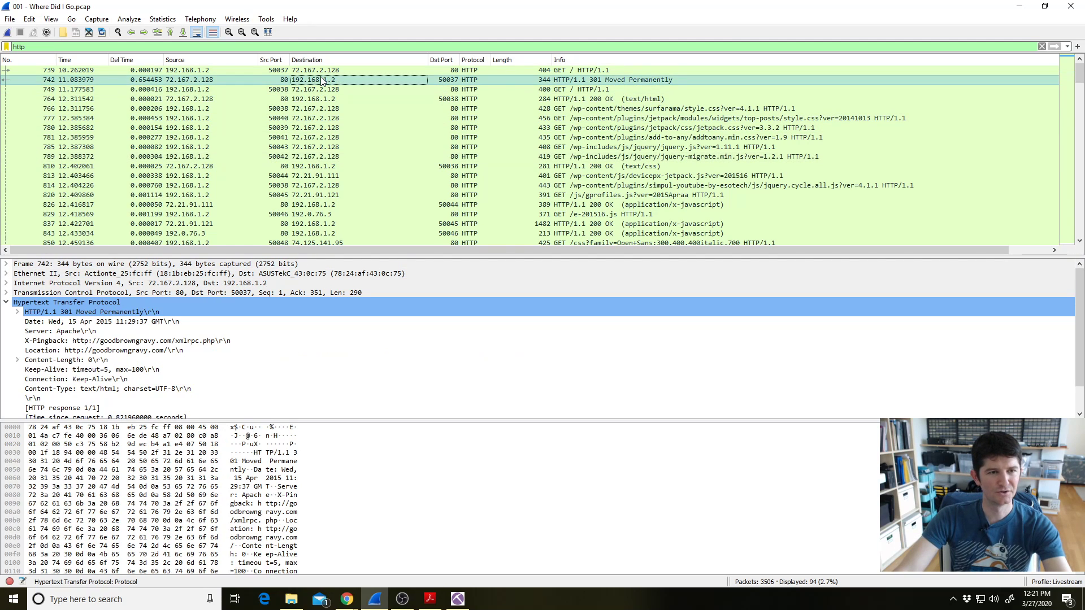
Compare the HTTP details of the requests sent to 72.167.2.128, from packet 777 through packet 789, to check their host
left_click(319, 109)
left_click(321, 119)
left_click(322, 137)
left_click(323, 147)
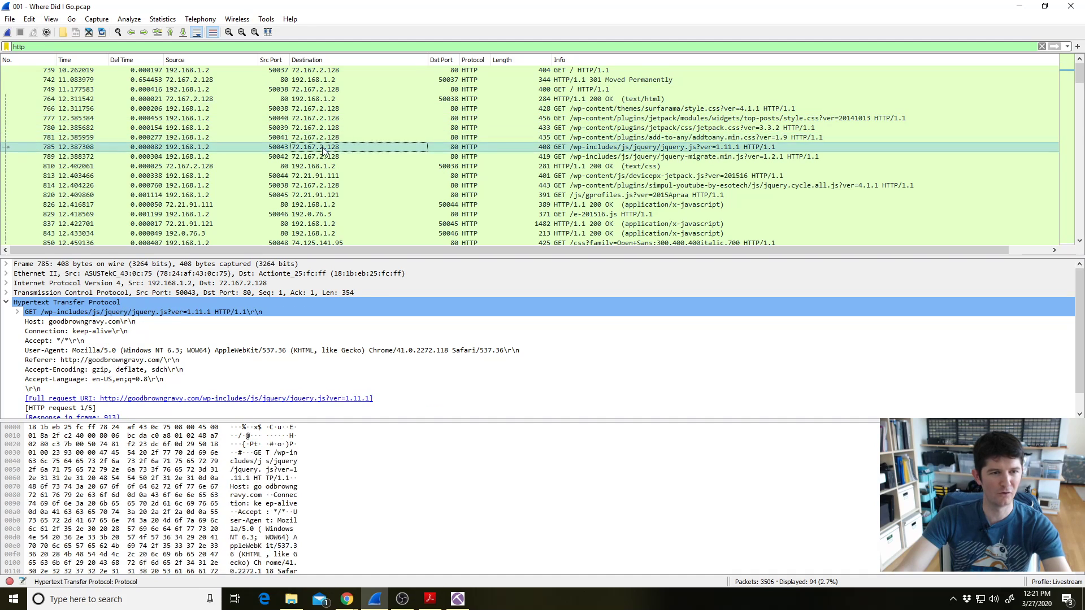
left_click(325, 157)
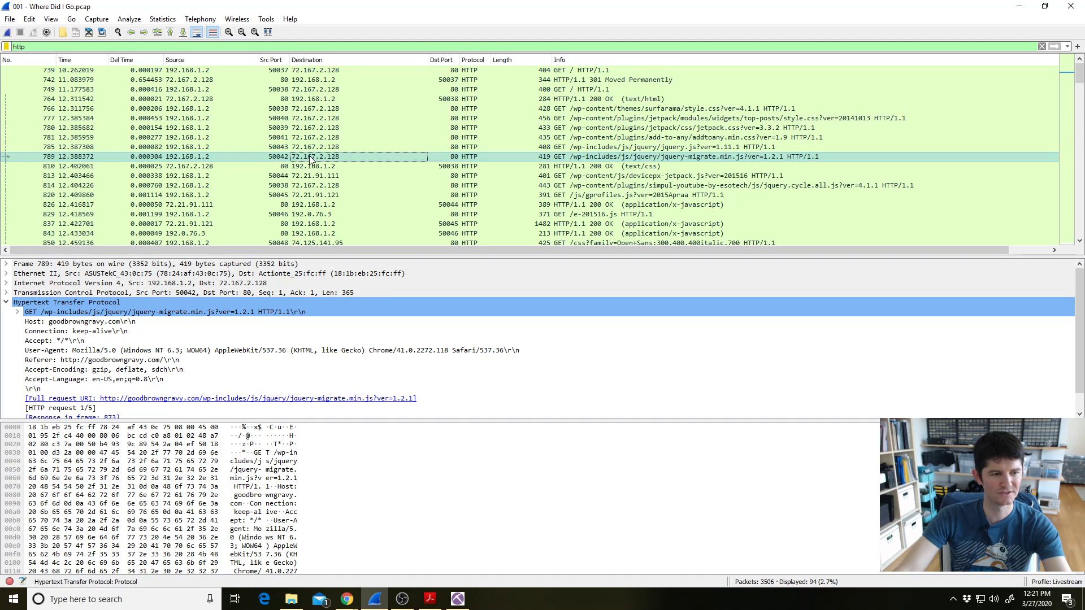
left_click(320, 147)
left_click(320, 137)
left_click(321, 126)
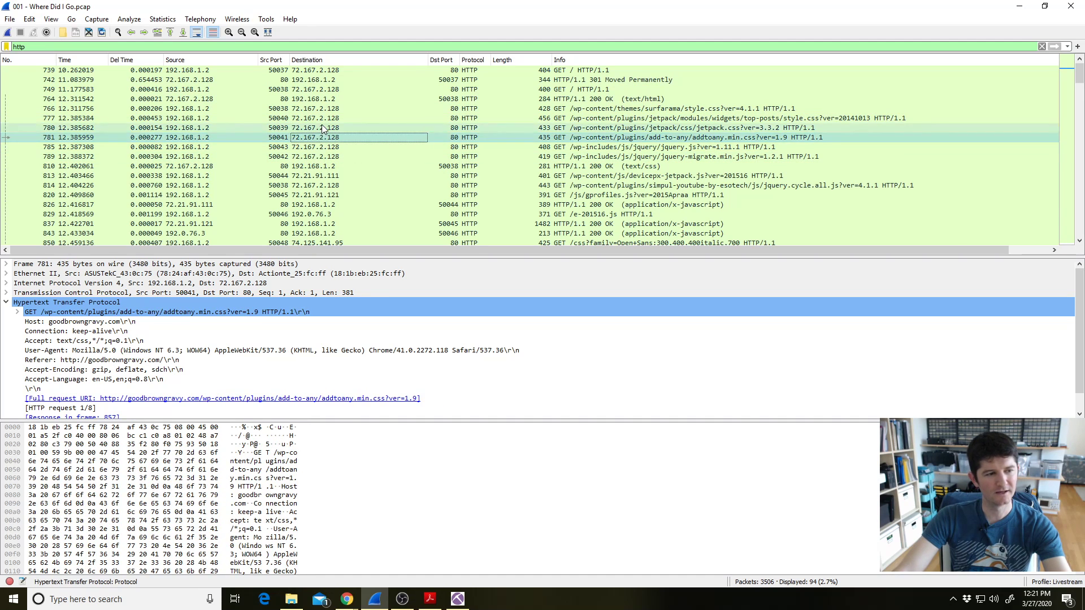
Inspect the Referer and Host fields in the HTTP details of packet 780
left_click(167, 359)
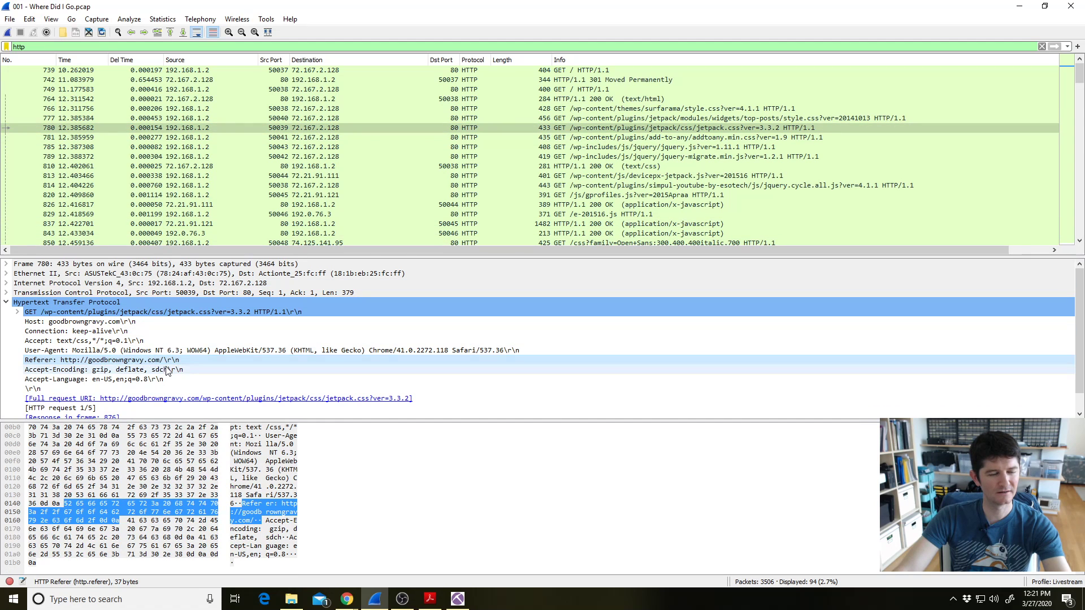
scroll(166, 357, "down", 1)
left_click(112, 304)
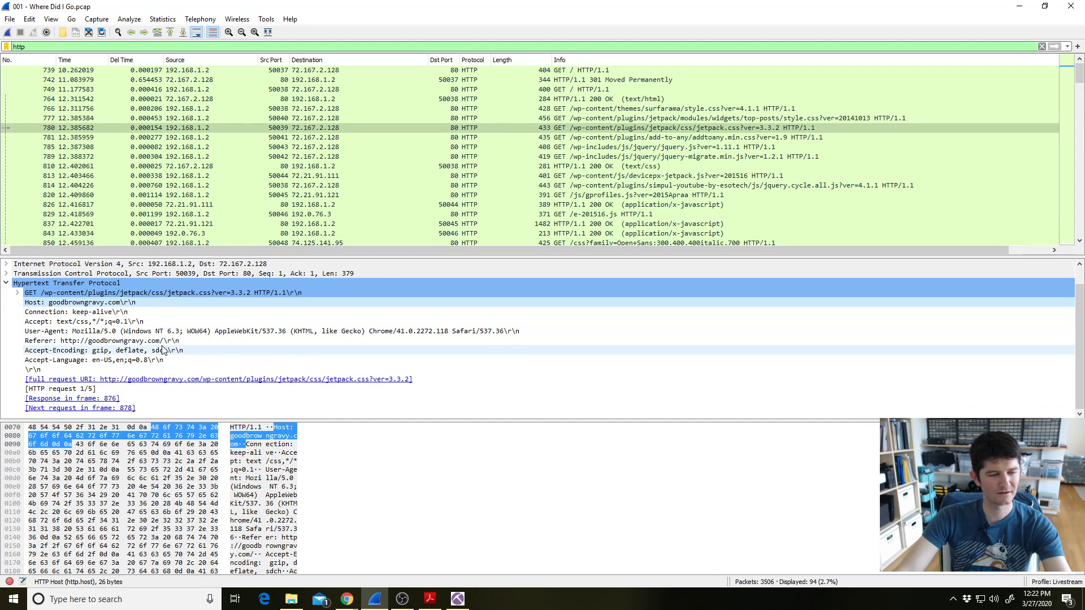
scroll(161, 348, "up", 1)
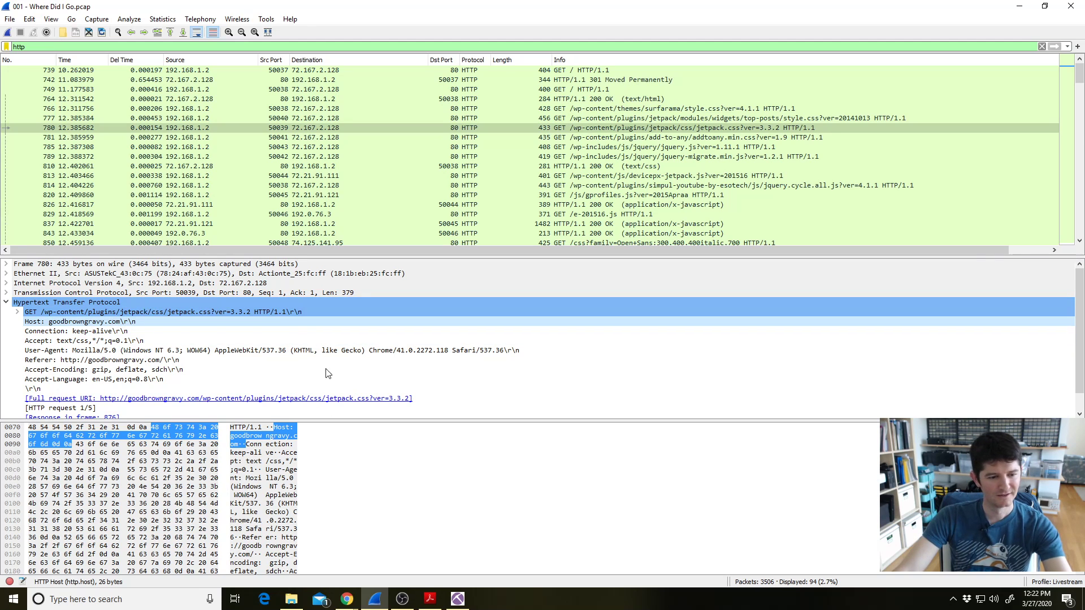
Switch to Chrome, load goodbrowngravy.com in a new tab to look over the site, and close that tab
mouse_move(348, 594)
left_click(339, 571)
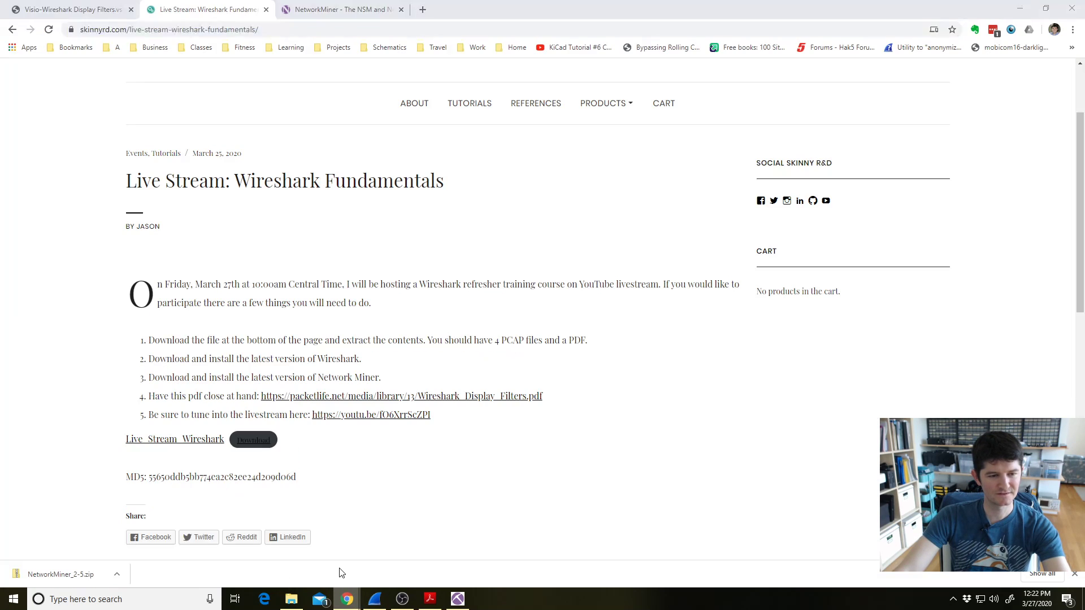
left_click(424, 10)
type("goodbrow")
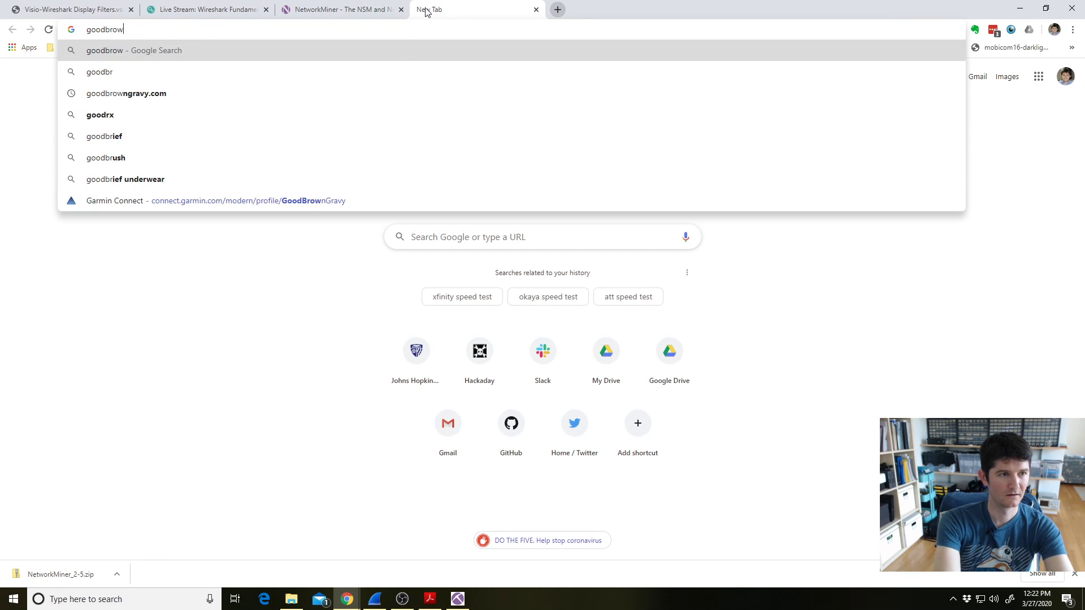
type("ngravy.com")
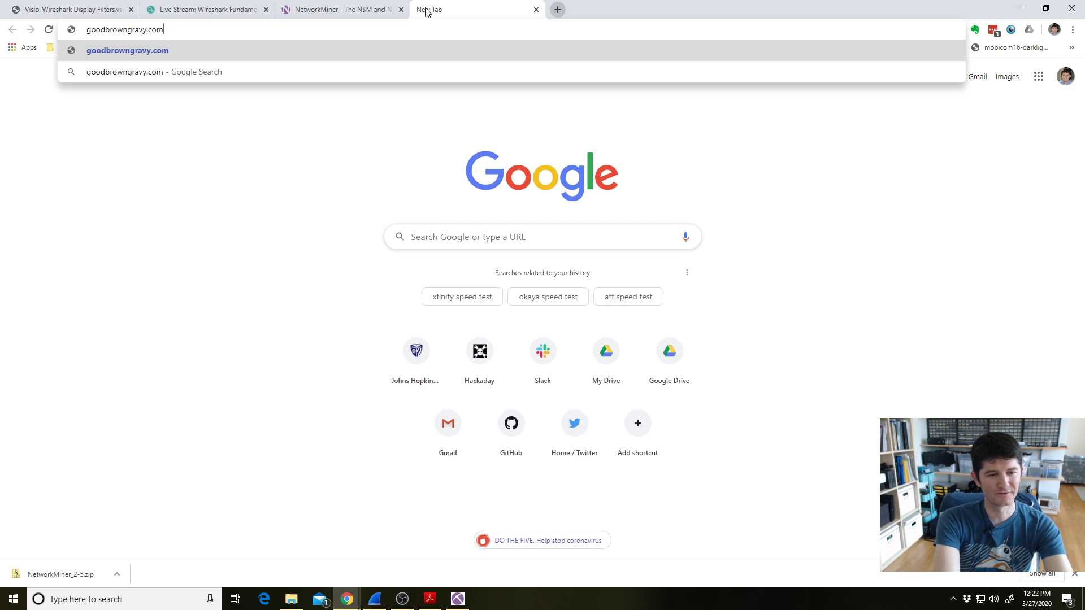
key("Return")
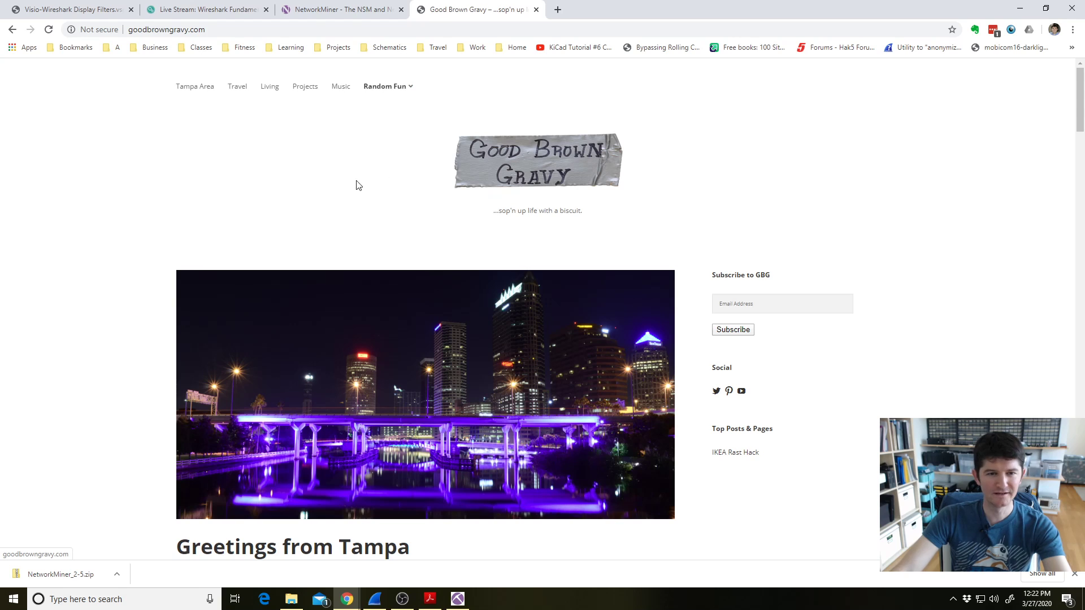
scroll(395, 277, "down", 15)
scroll(397, 277, "up", 15)
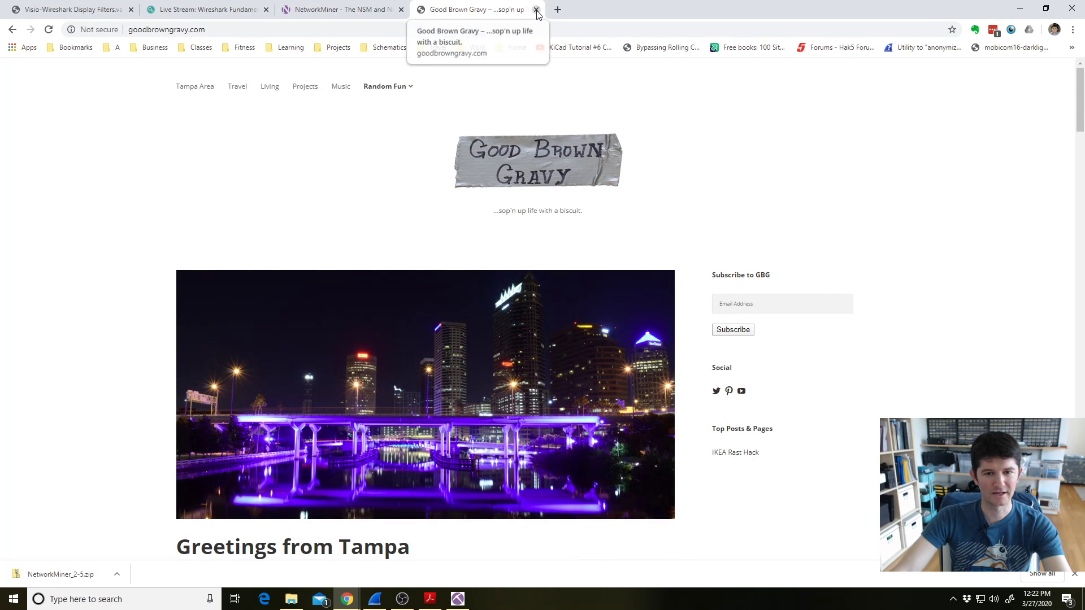
left_click(536, 9)
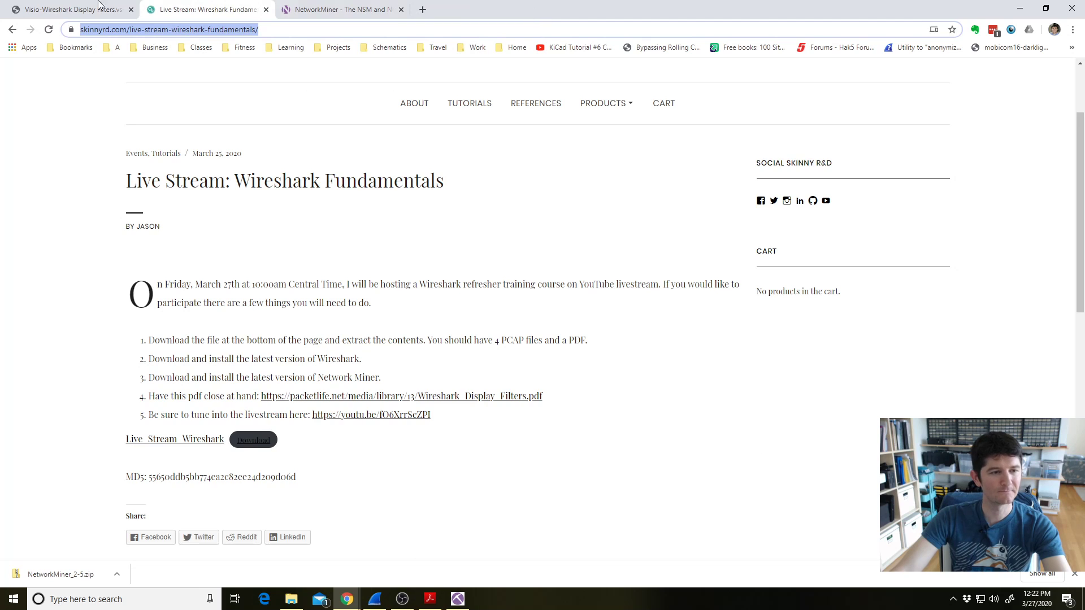
Return to the capture in Wireshark and clear the http display filter
left_click(350, 9)
left_click(89, 8)
key("alt+Tab")
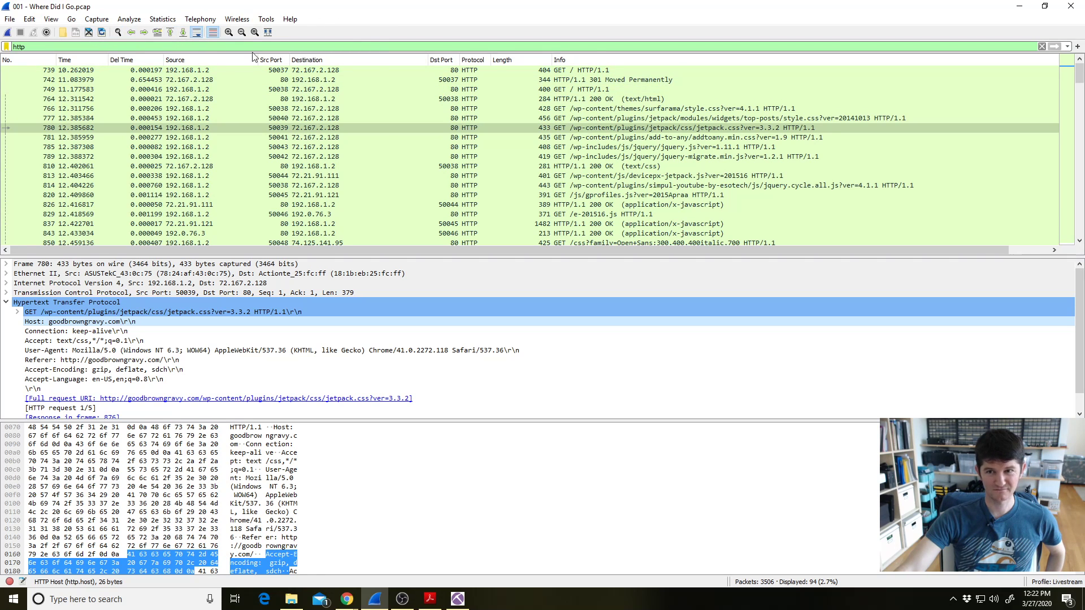
left_click(1041, 46)
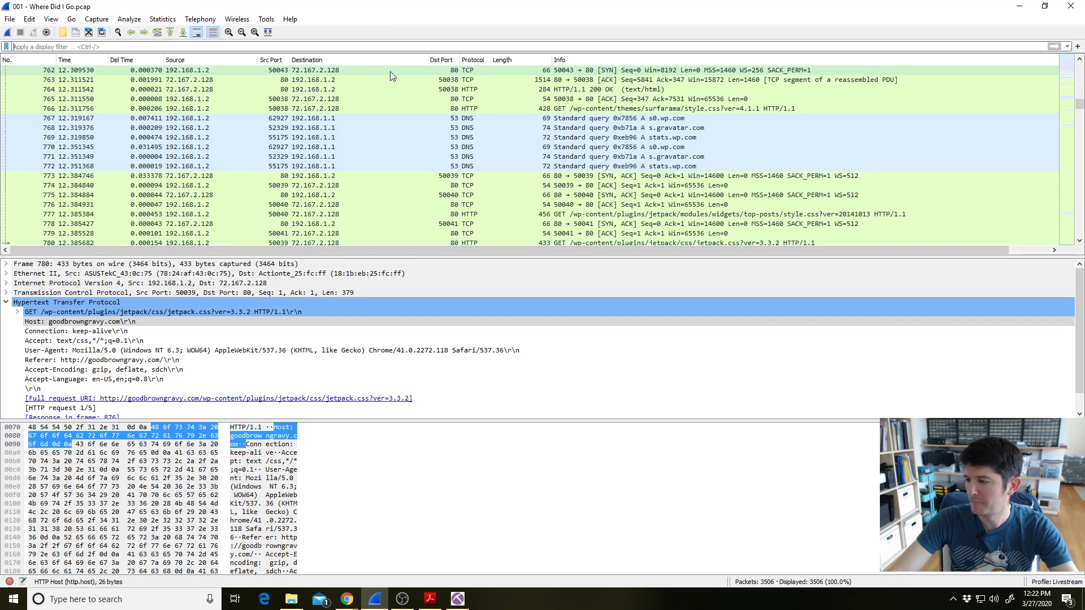
Switch to NetworkMiner, enlarge its window, and look over the available network adapters without choosing one
left_click(460, 603)
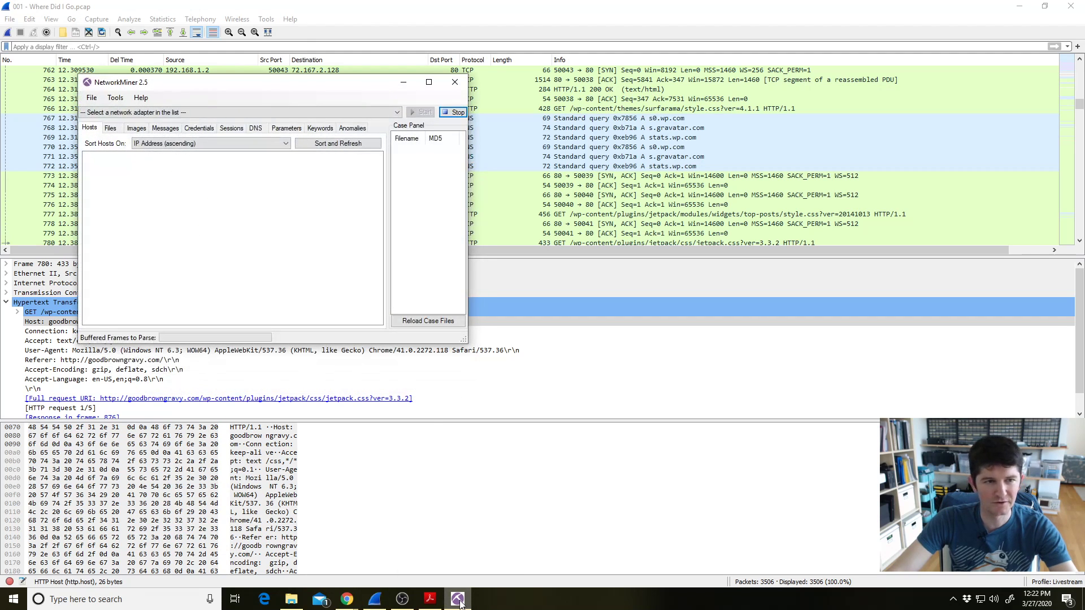
left_click_drag(300, 106, 458, 144)
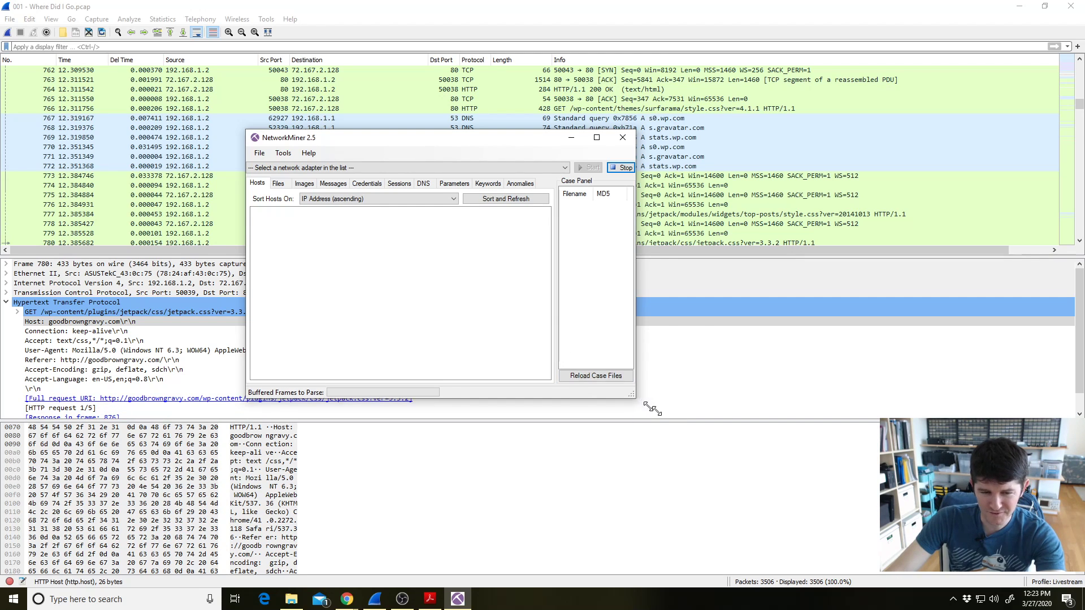
left_click_drag(633, 400, 812, 517)
left_click_drag(603, 143, 444, 45)
left_click_drag(657, 413, 873, 544)
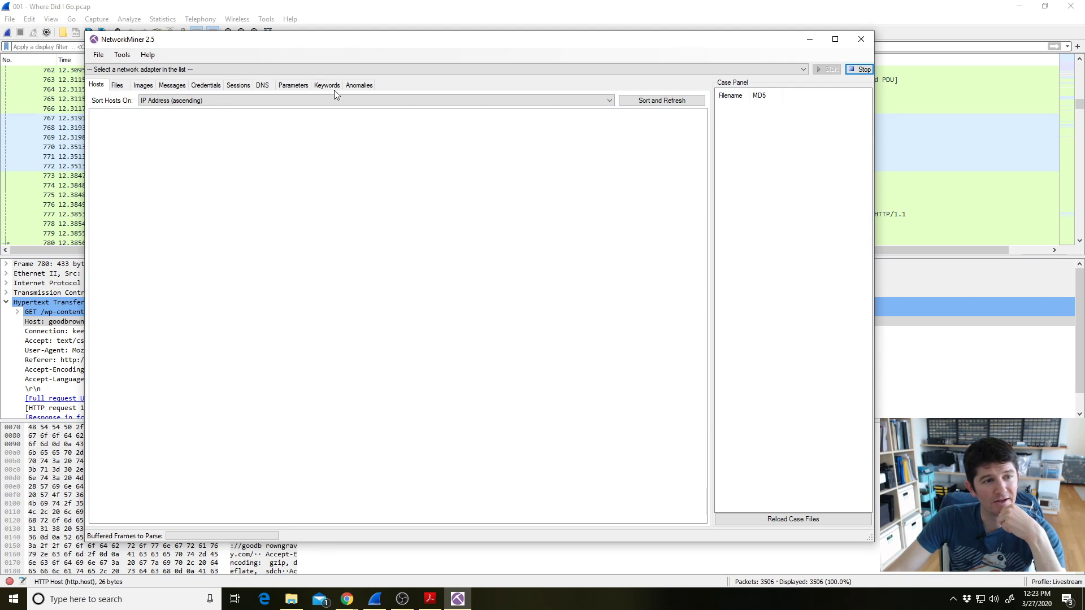
left_click(328, 70)
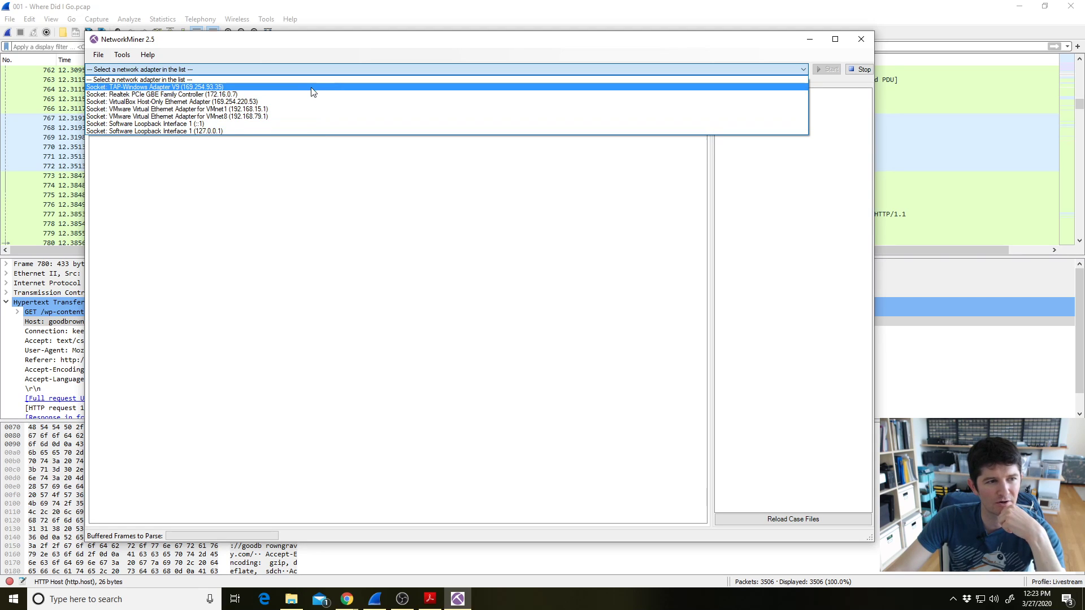
left_click(319, 181)
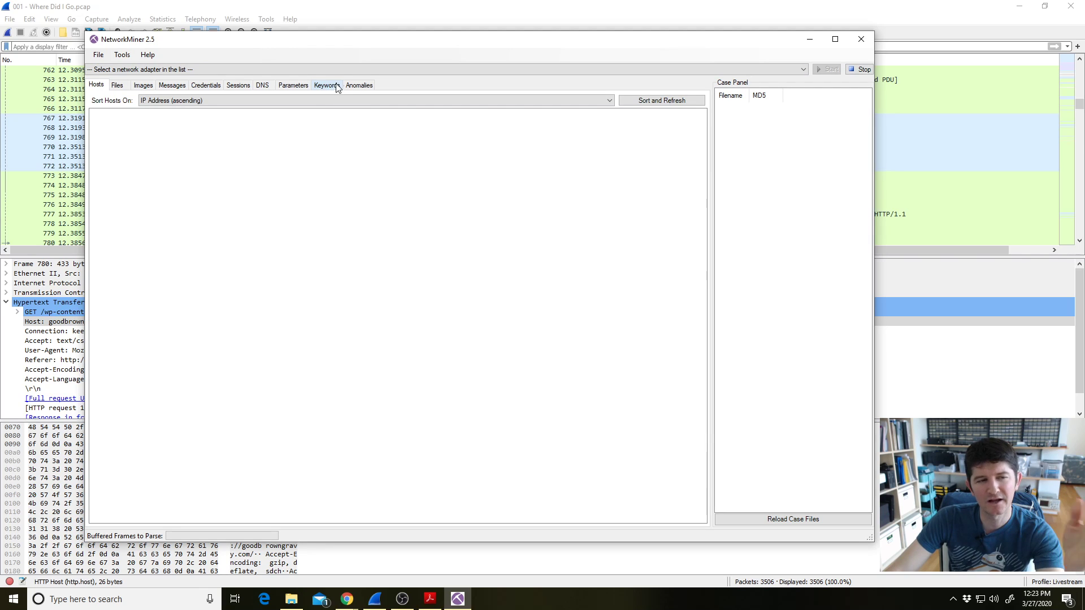
Open the capture file 001 - Where Did I Go.pcap from the PCAPS folder in Google Drive
left_click(97, 55)
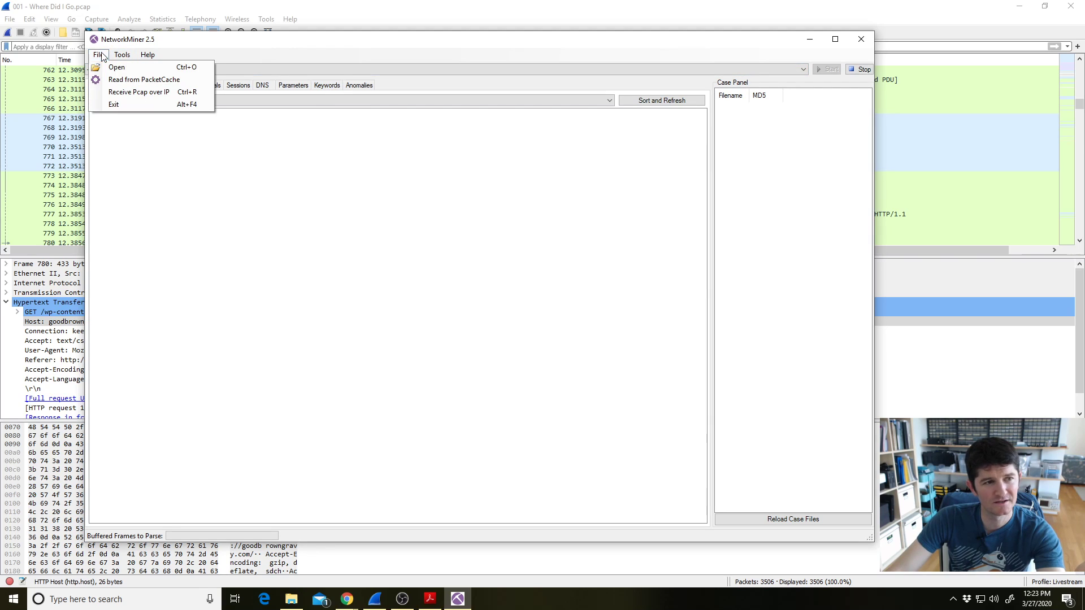
left_click(115, 66)
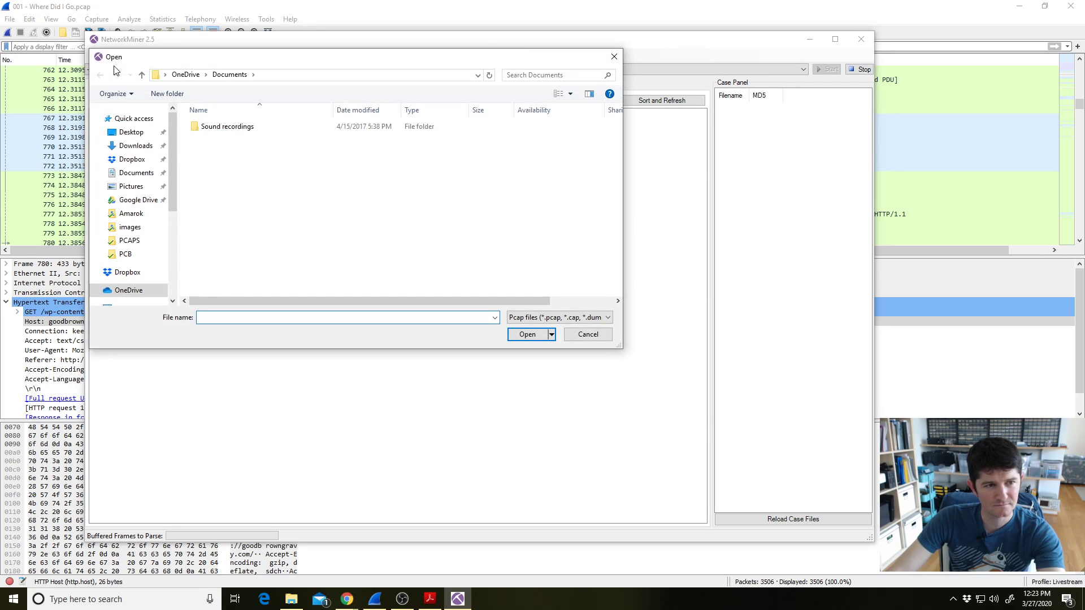
left_click(144, 202)
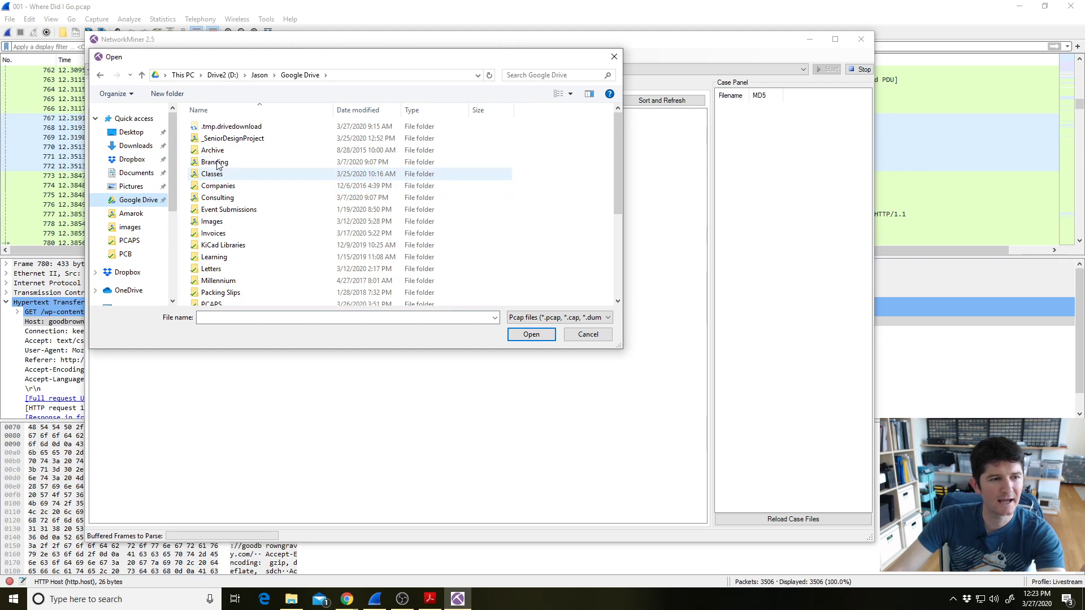
scroll(222, 275, "down", 1)
double_click(222, 275)
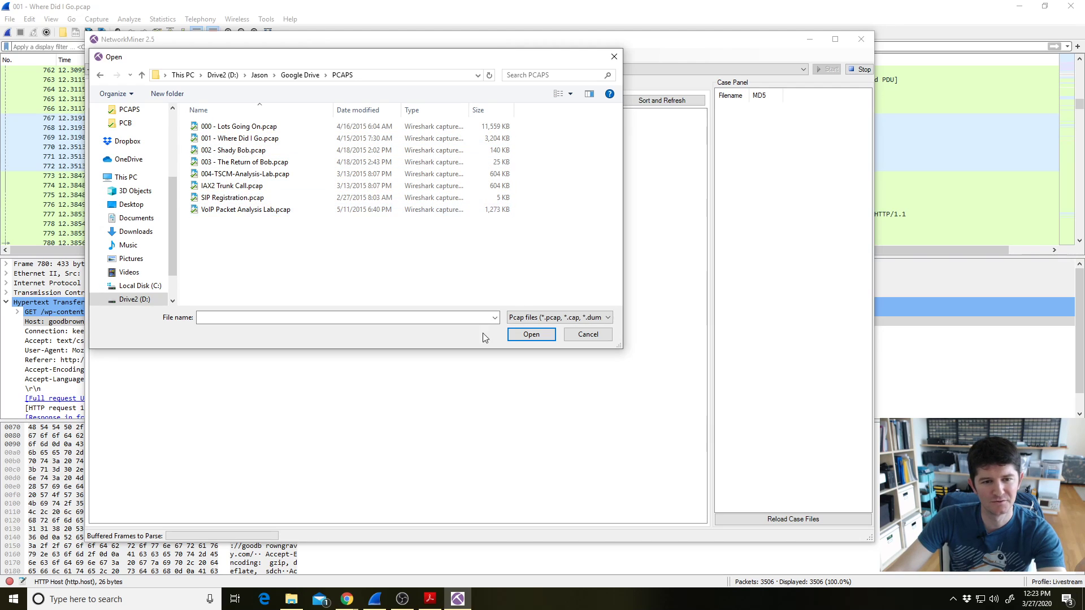
left_click(514, 318)
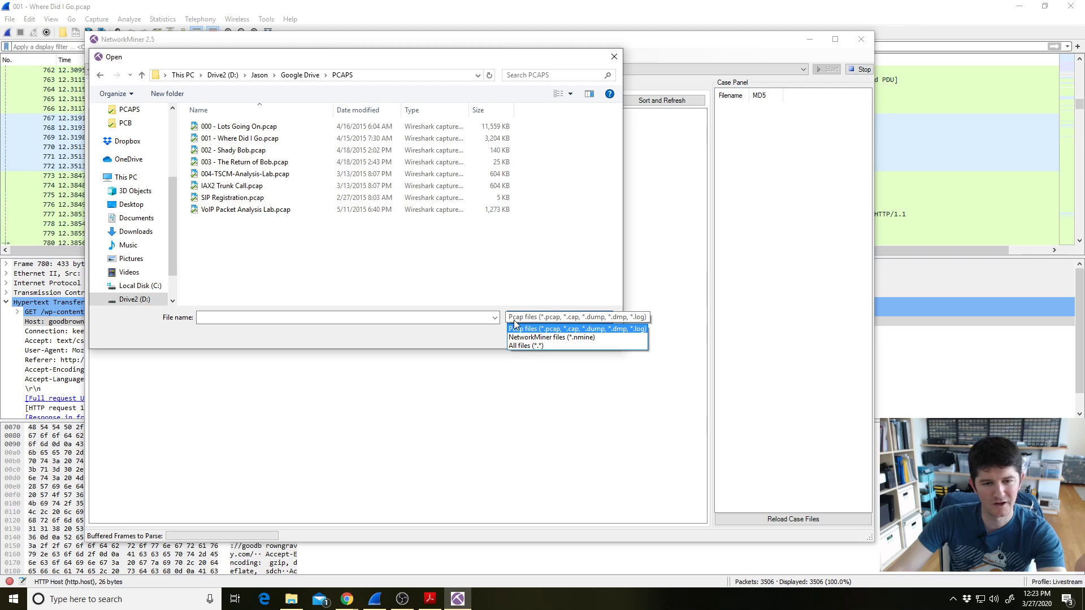
left_click(515, 322)
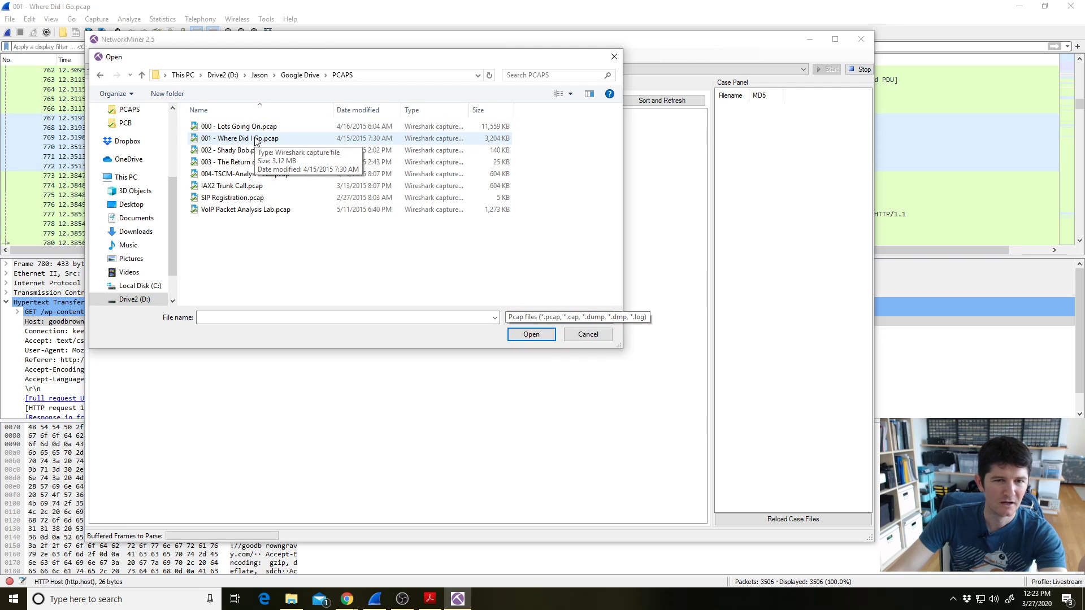
left_click(533, 318)
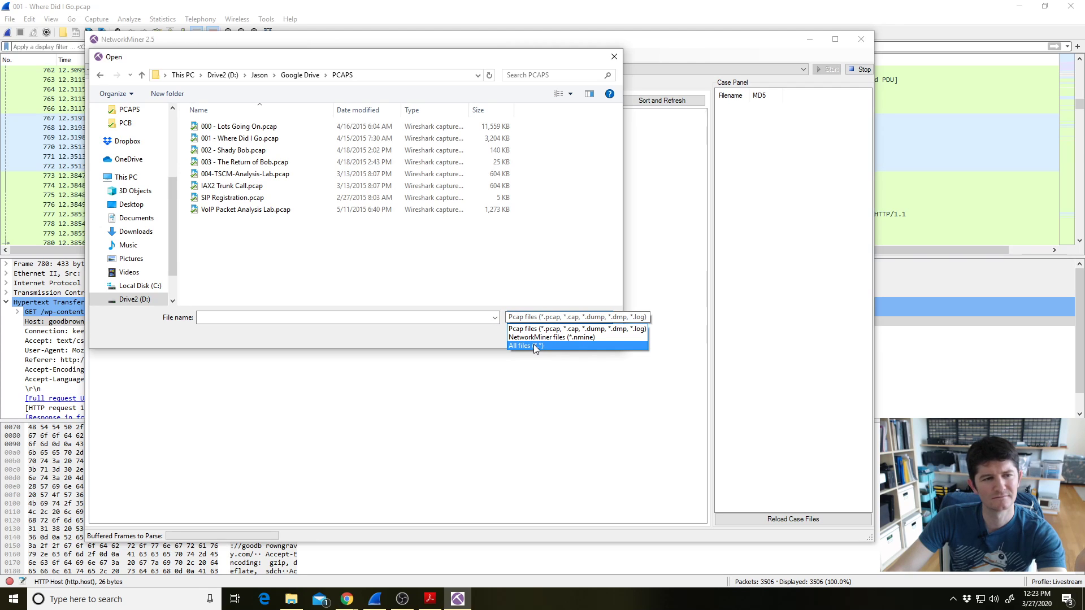
left_click(545, 322)
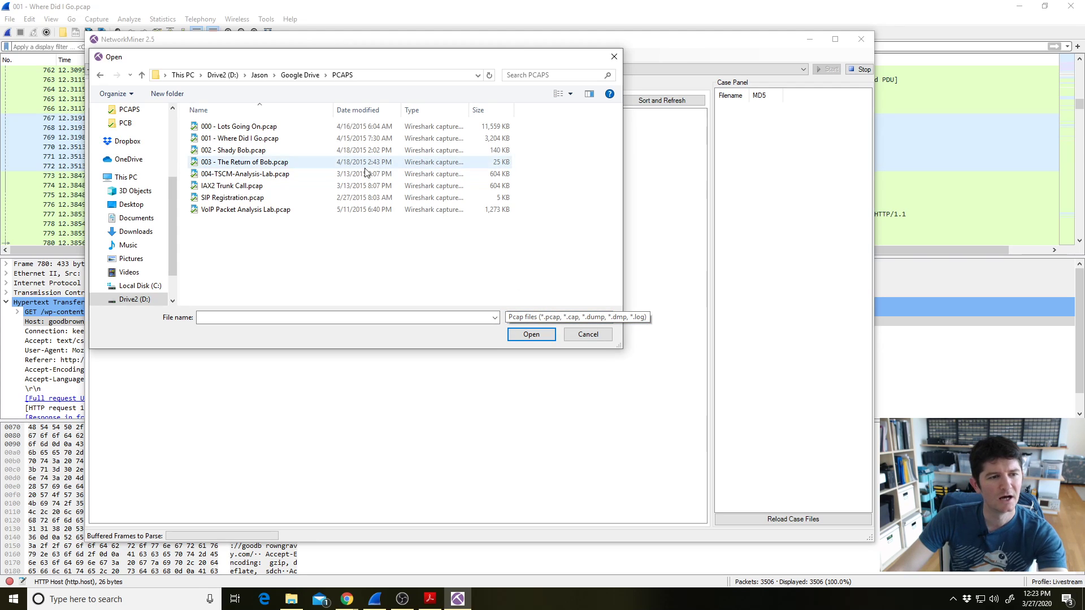
left_click(252, 140)
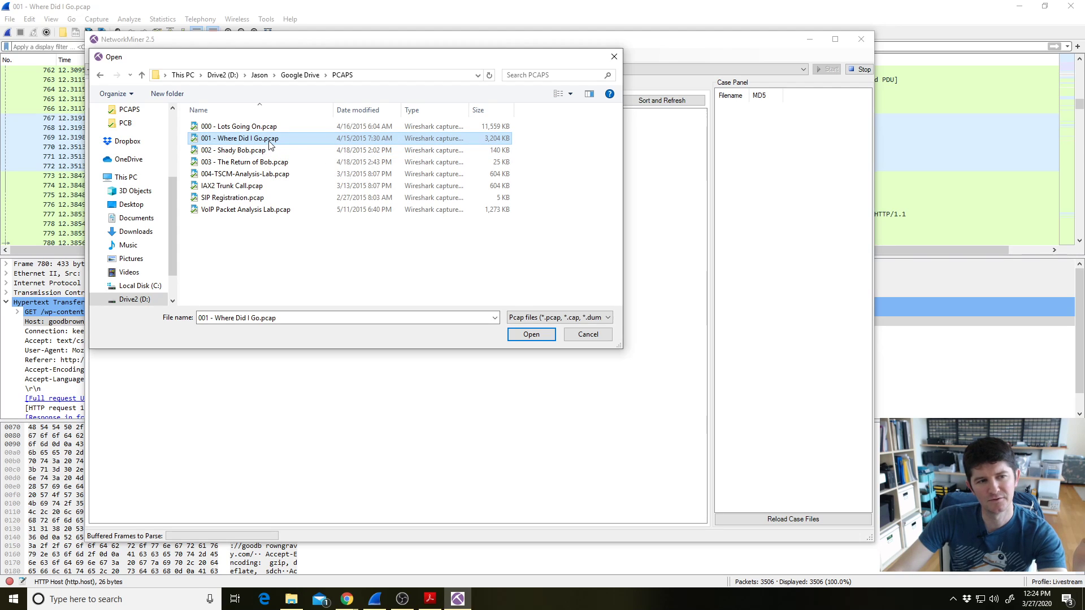
double_click(270, 145)
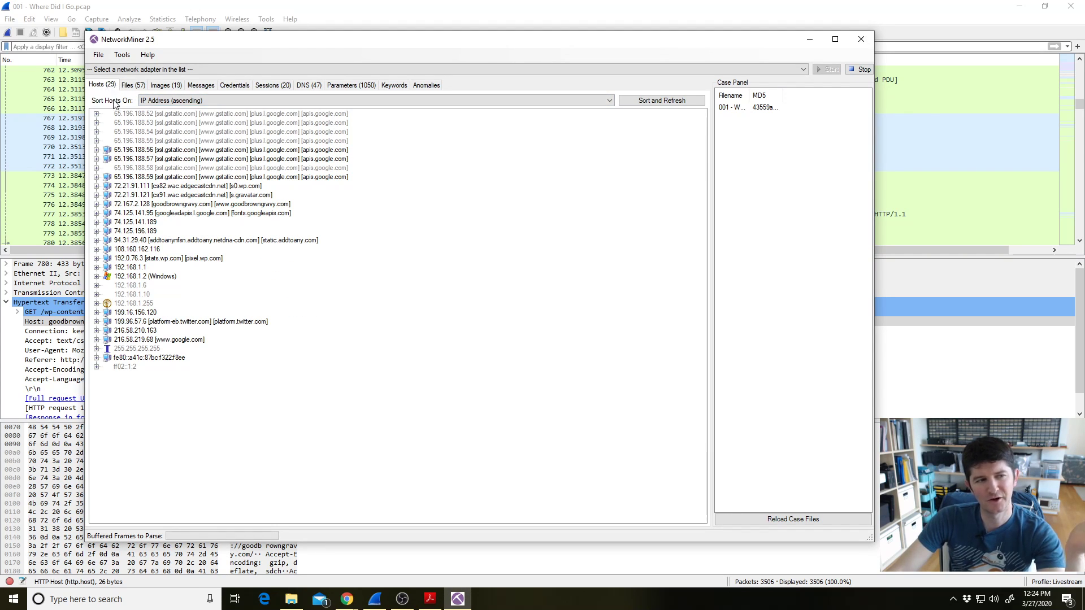
Examine the hosts extracted from the capture, including the 72.167.2.128 entry and the domain names tied to each IP address
left_click(129, 116)
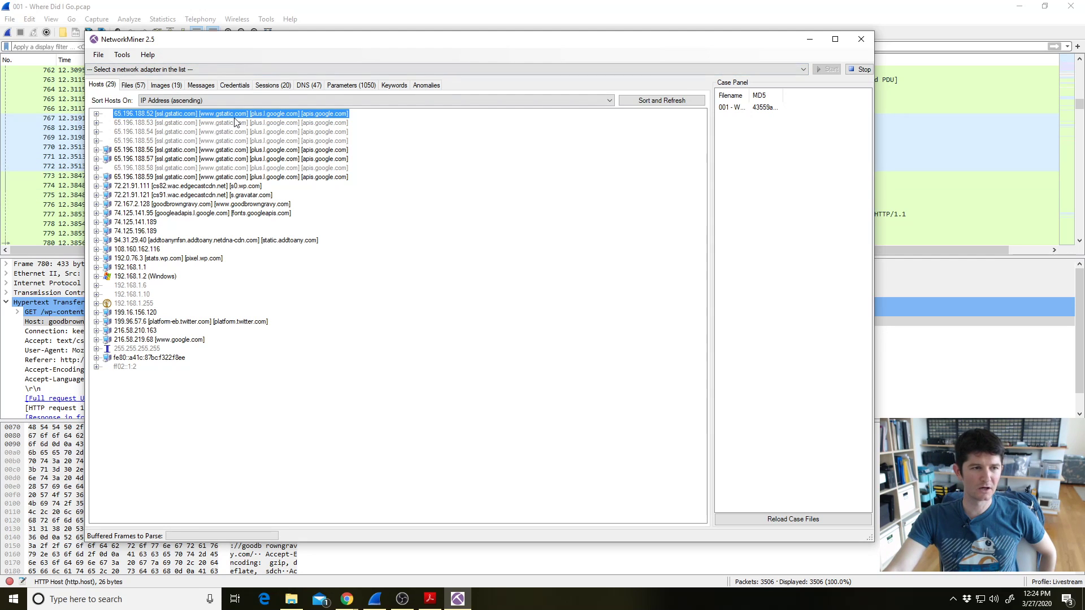
left_click(190, 152)
left_click(186, 205)
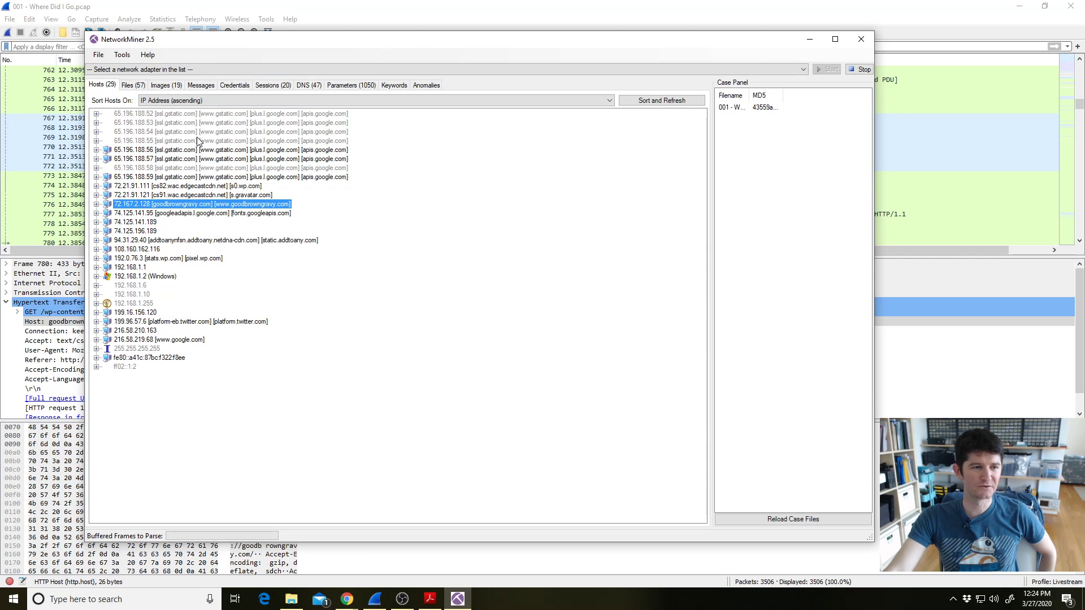
left_click(199, 126)
left_click(168, 366)
left_click(171, 331)
left_click(172, 285)
left_click(173, 249)
left_click(177, 214)
left_click(182, 178)
left_click(188, 160)
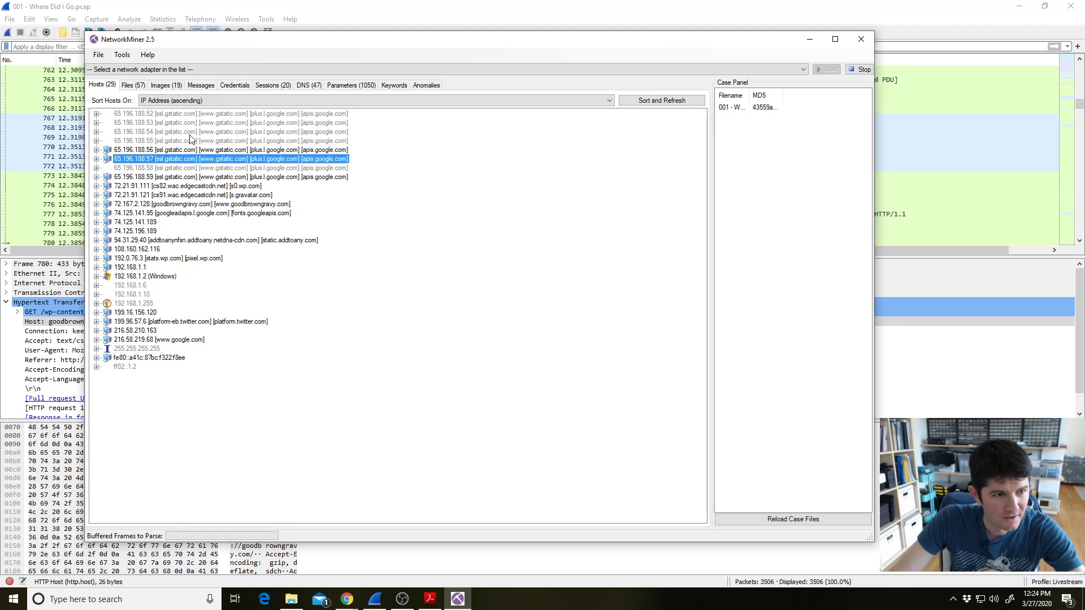
Review the files extracted from the capture and select DelRayHalloween_005.jpg
left_click(134, 84)
mouse_move(703, 177)
left_mouse_down()
mouse_move(698, 233)
mouse_move(694, 168)
left_mouse_up()
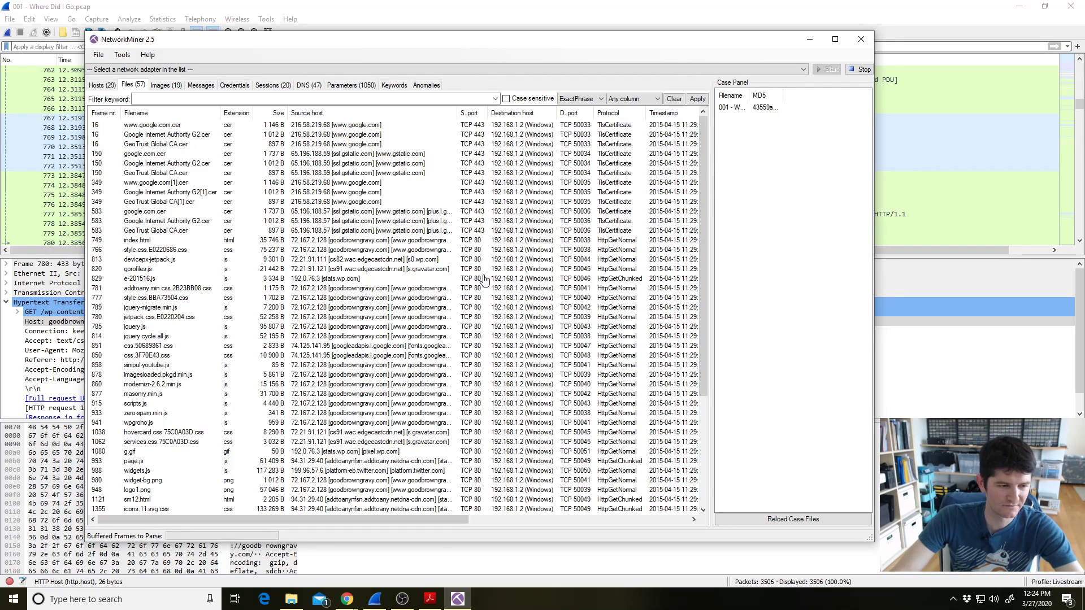
scroll(526, 237, "down", 12)
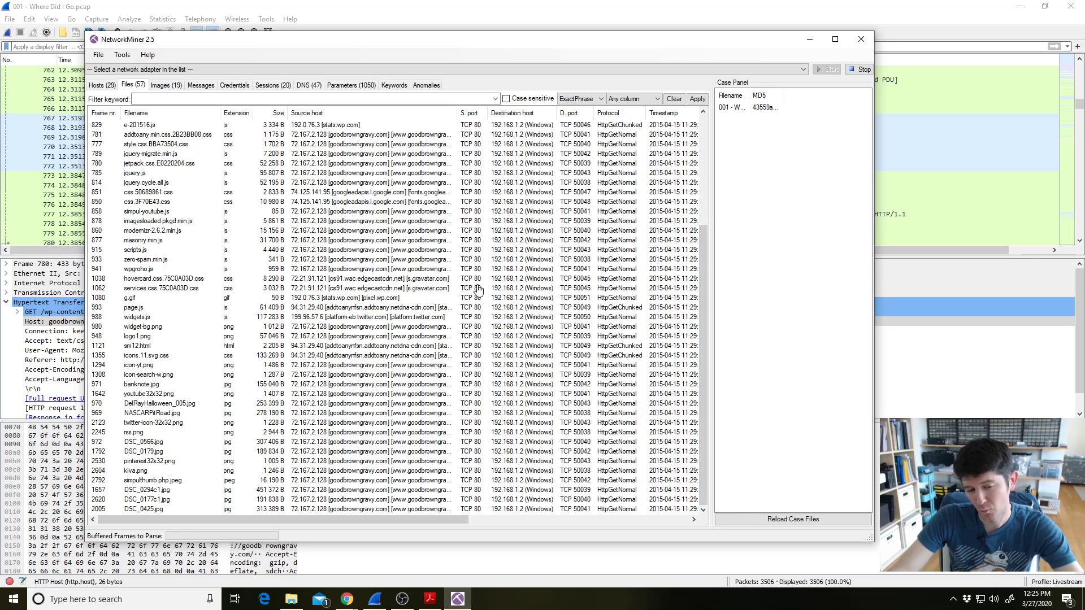
left_click(213, 405)
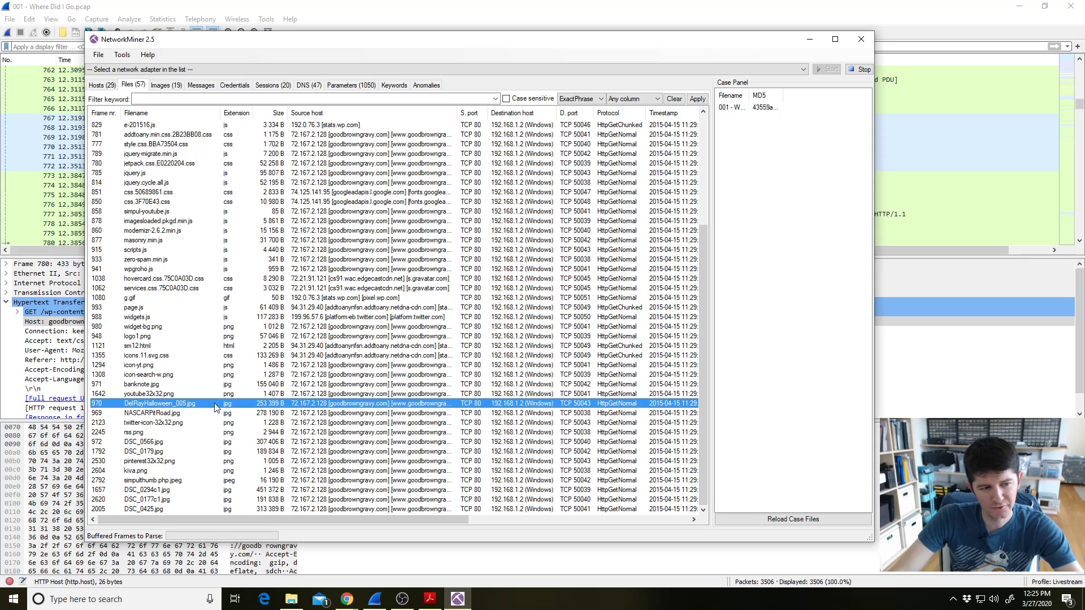
Review the remaining image files extracted from the capture, including twitter-icon-32x32.png and simpulthumb.php.jpeg
left_click(204, 414)
left_click(205, 422)
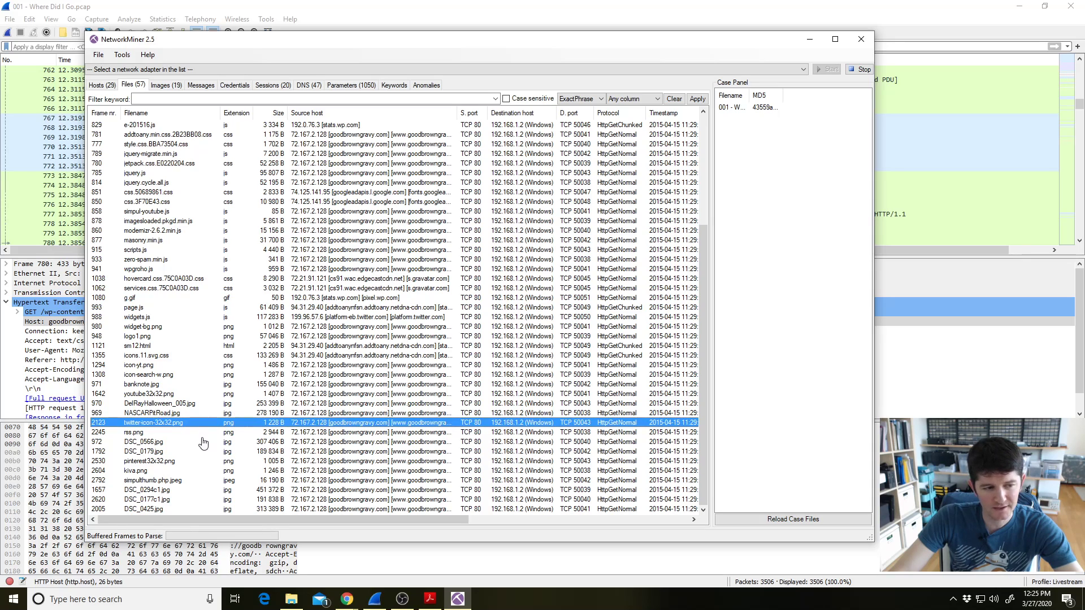
left_click(202, 440)
left_click(201, 462)
left_click(199, 480)
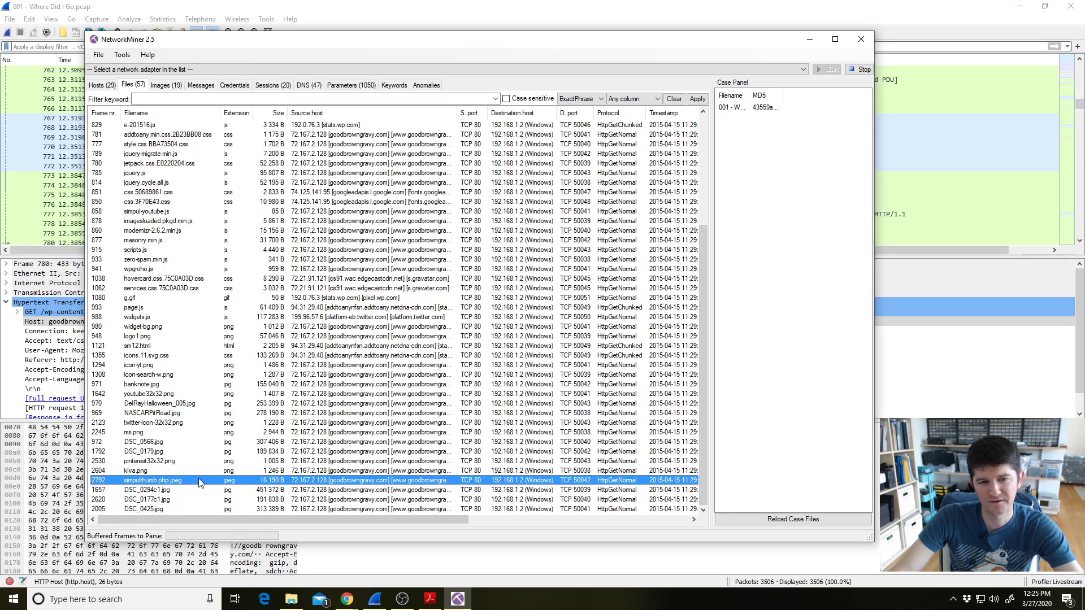
scroll(311, 414, "up", 6)
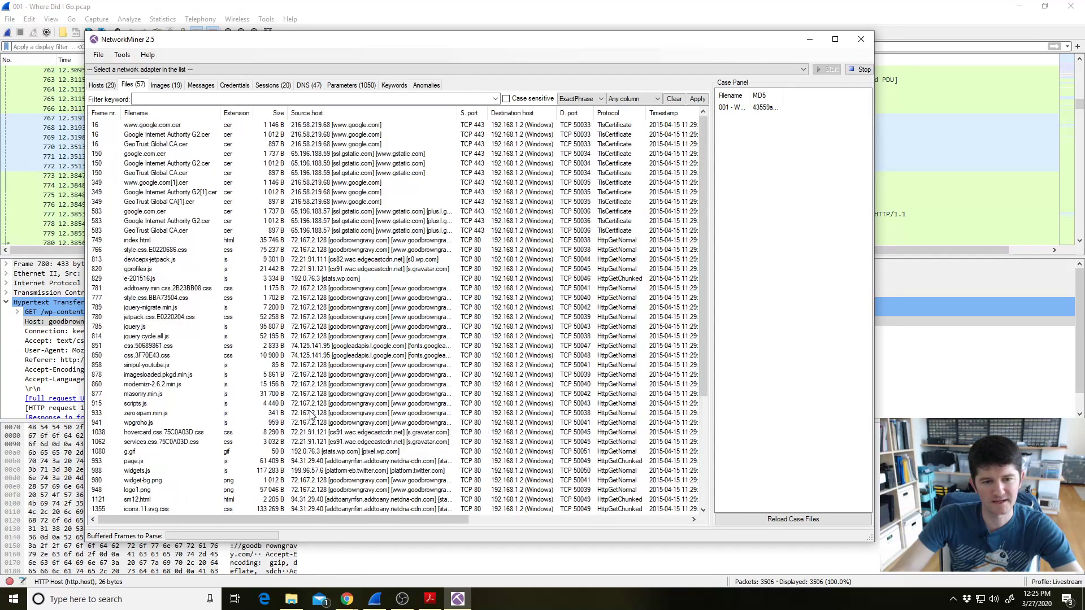
Look over the images, messages, credentials and sessions extracted from the capture
left_click(166, 85)
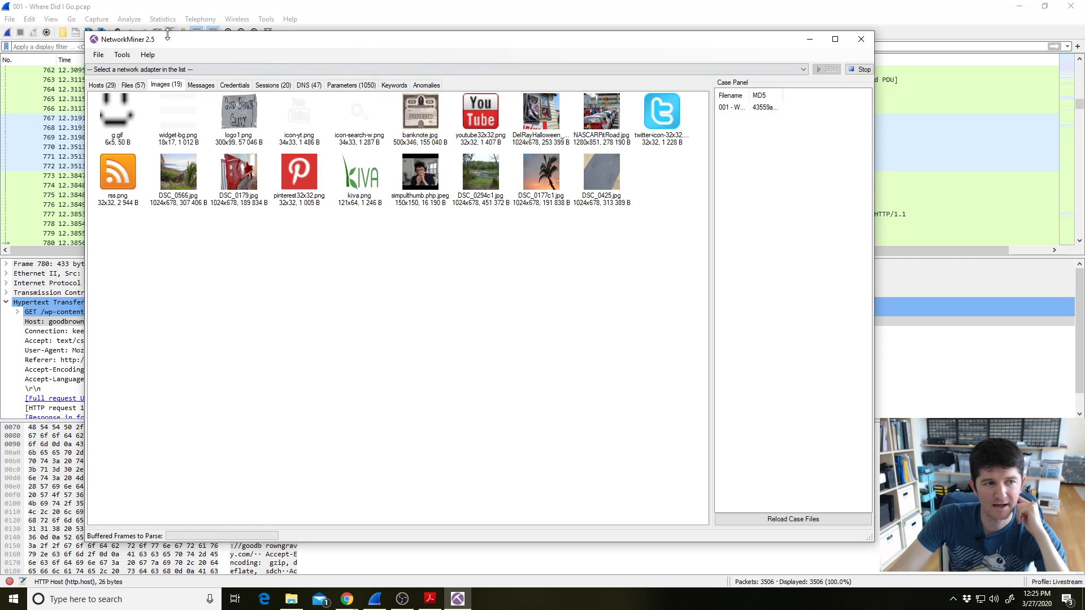
left_click(205, 86)
left_click(237, 89)
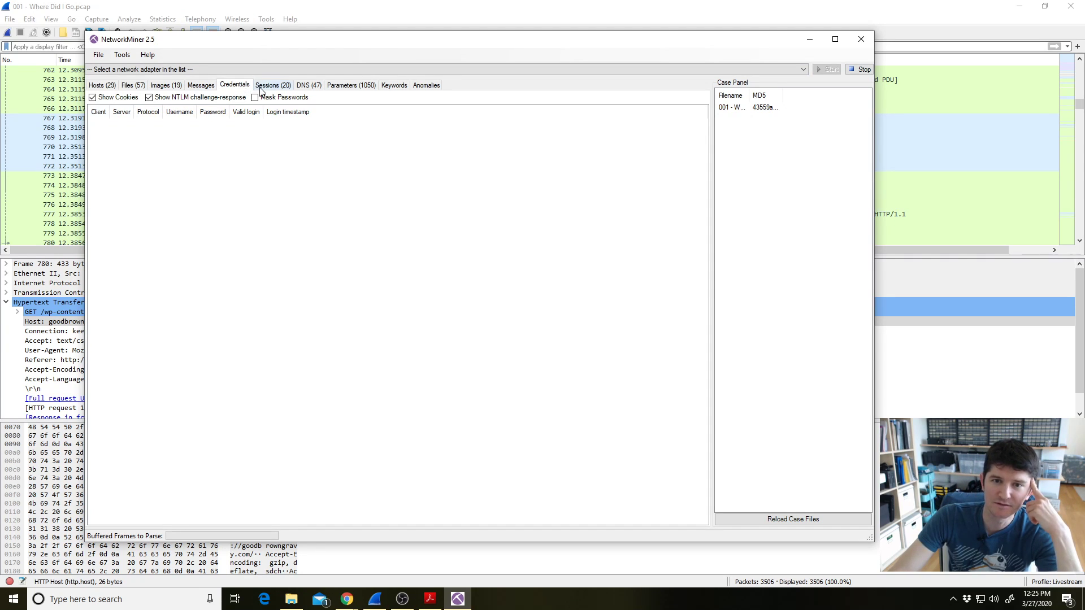
left_click(262, 90)
left_click(760, 108)
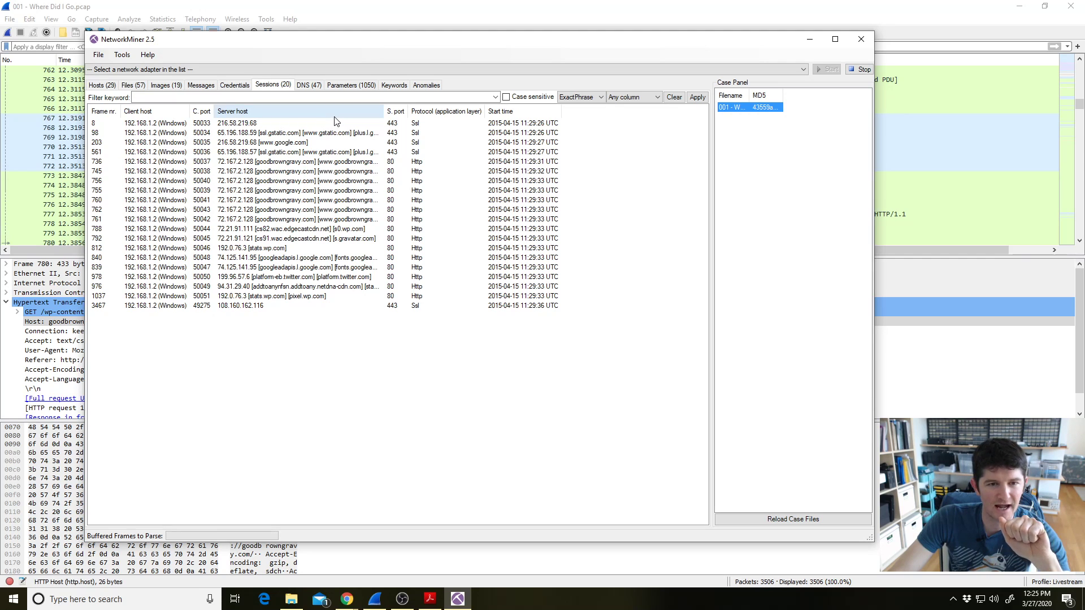
left_click(310, 86)
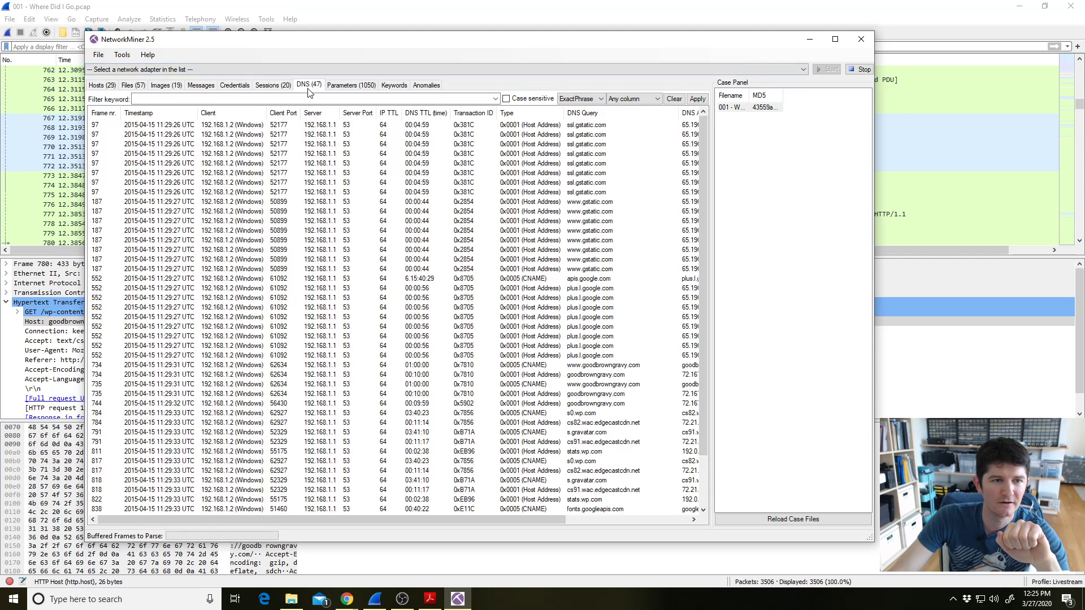
left_click_drag(706, 137, 694, 163)
scroll(694, 162, "down", 2)
left_click(619, 309)
left_click(620, 326)
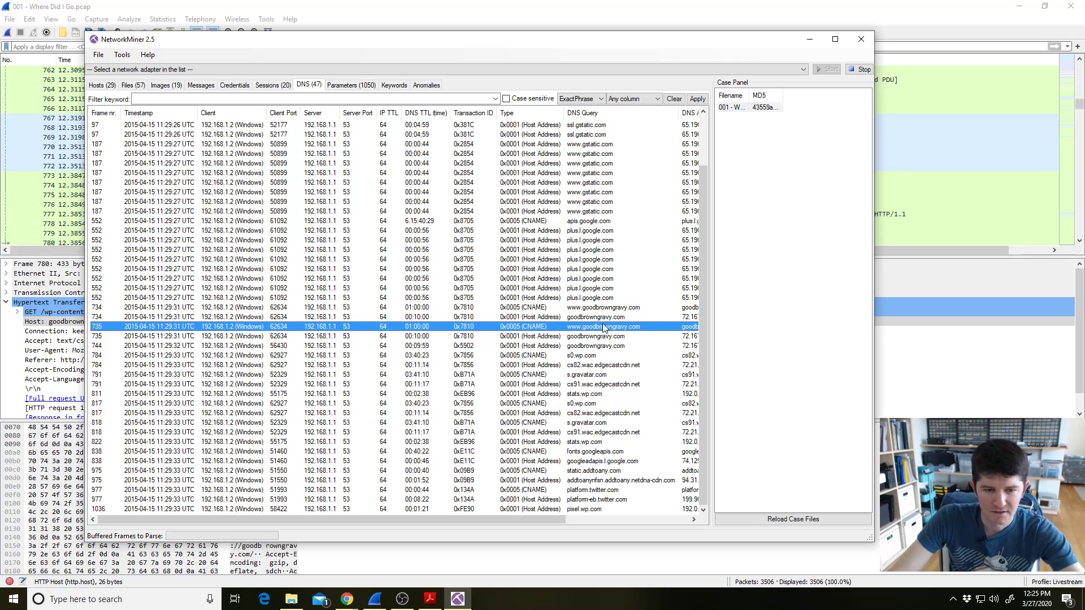
scroll(613, 482, "up", 2)
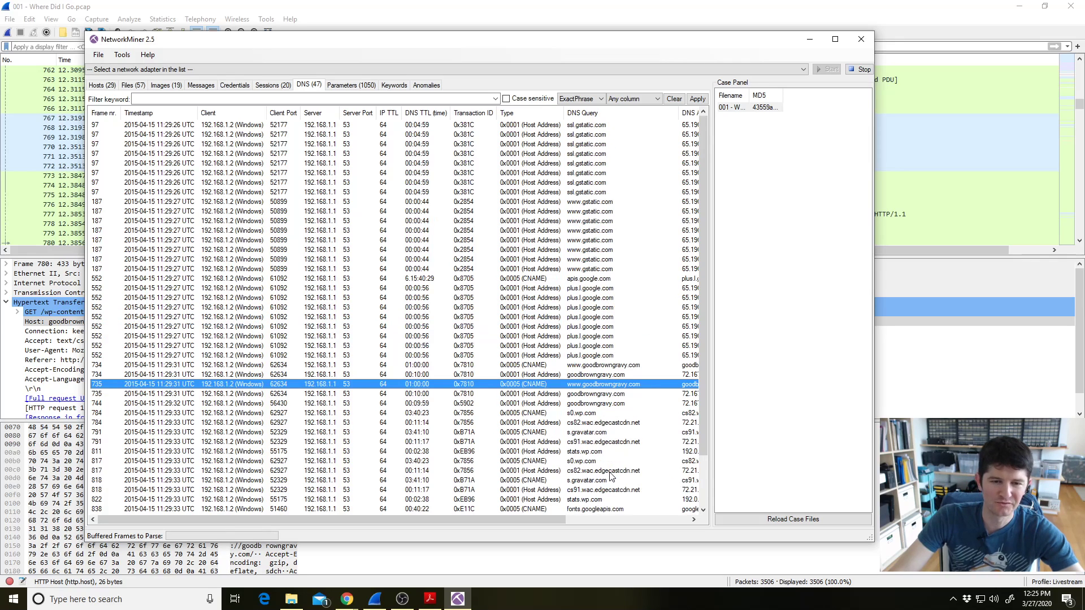
scroll(597, 273, "down", 2)
scroll(595, 261, "up", 2)
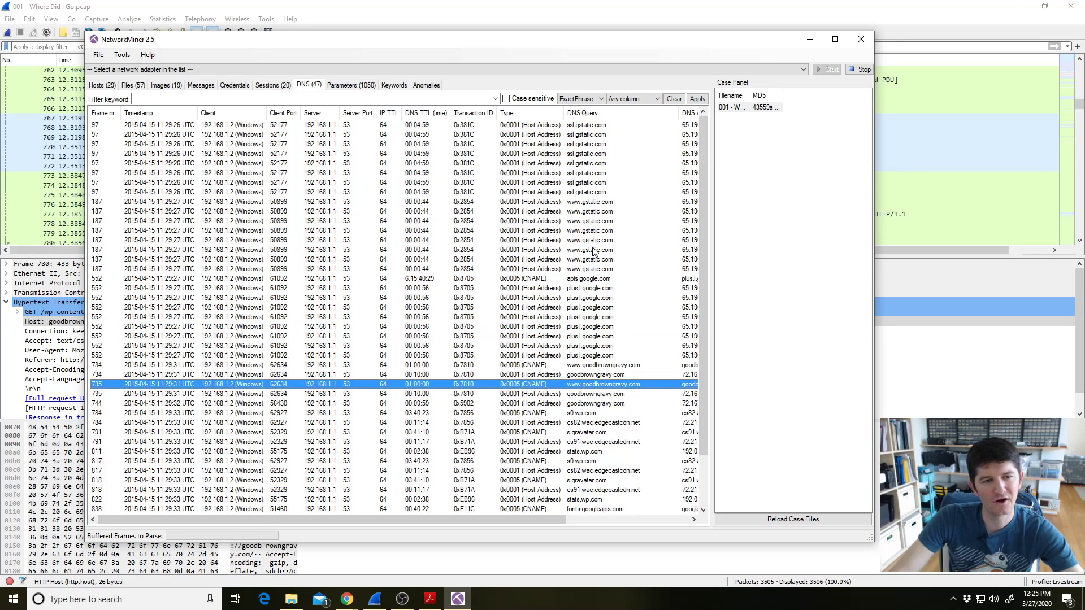
left_click(598, 203)
left_click(596, 252)
left_click(595, 297)
left_click(595, 346)
scroll(594, 387, "down", 2)
scroll(593, 387, "up", 2)
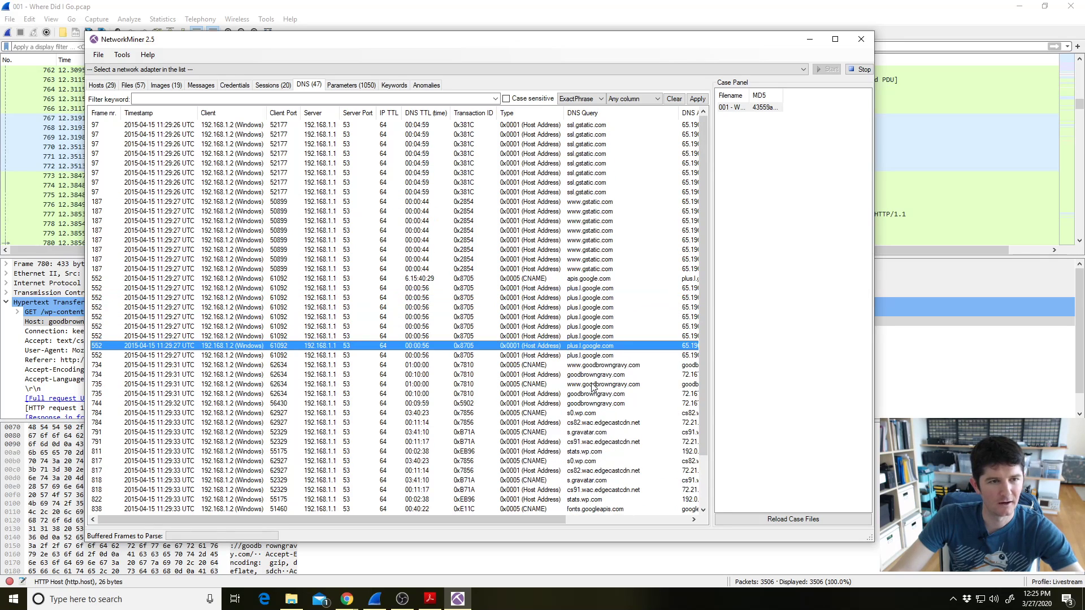
left_click(342, 86)
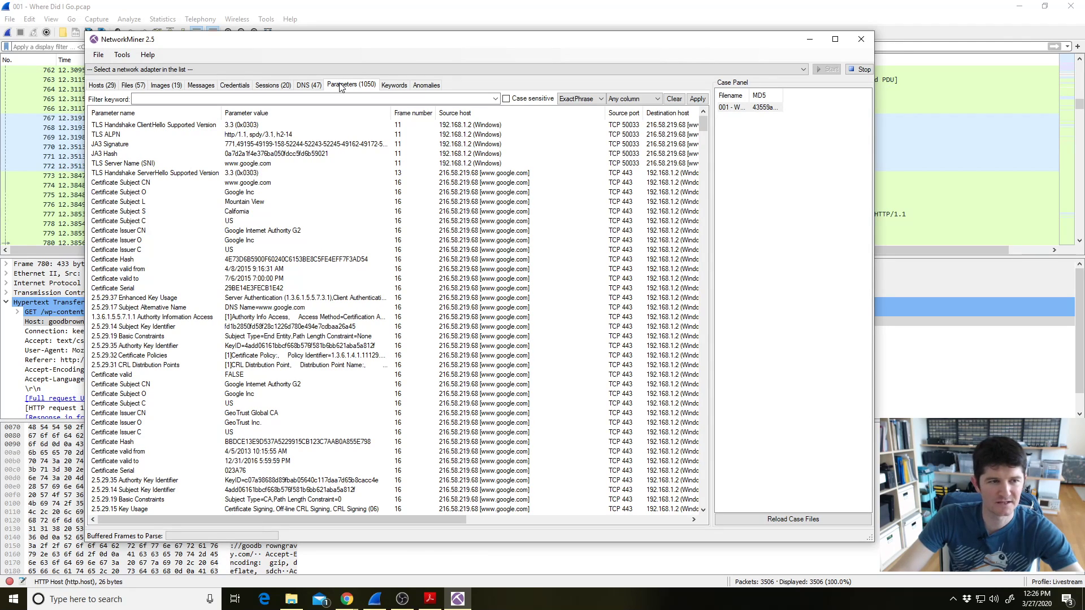
Try adding gravy as a search keyword, and remove it from the keyword list
left_click(384, 85)
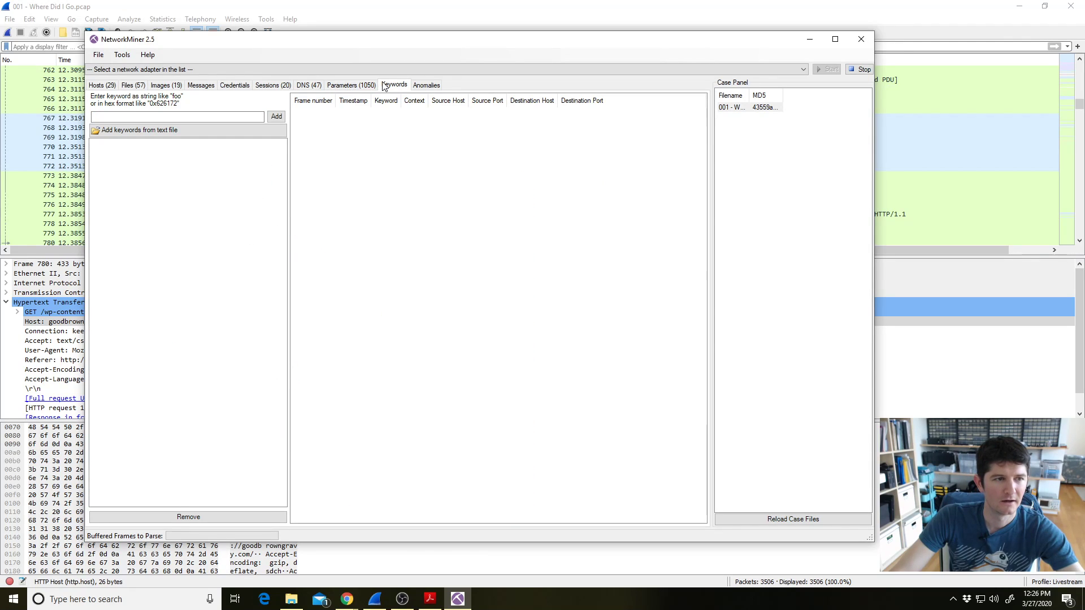
left_click(198, 117)
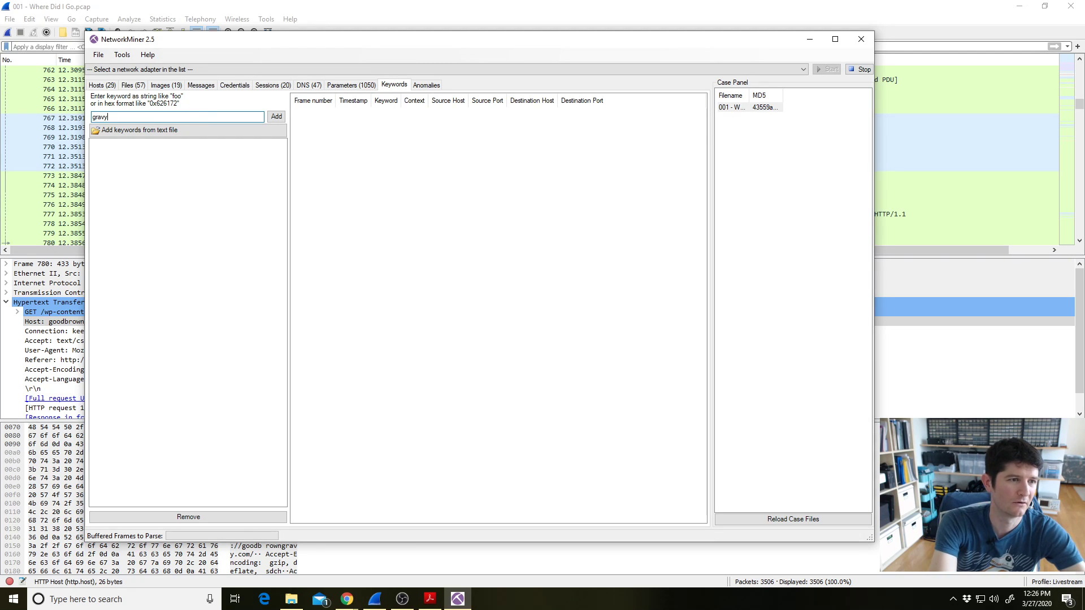
type("gravy")
key("Return")
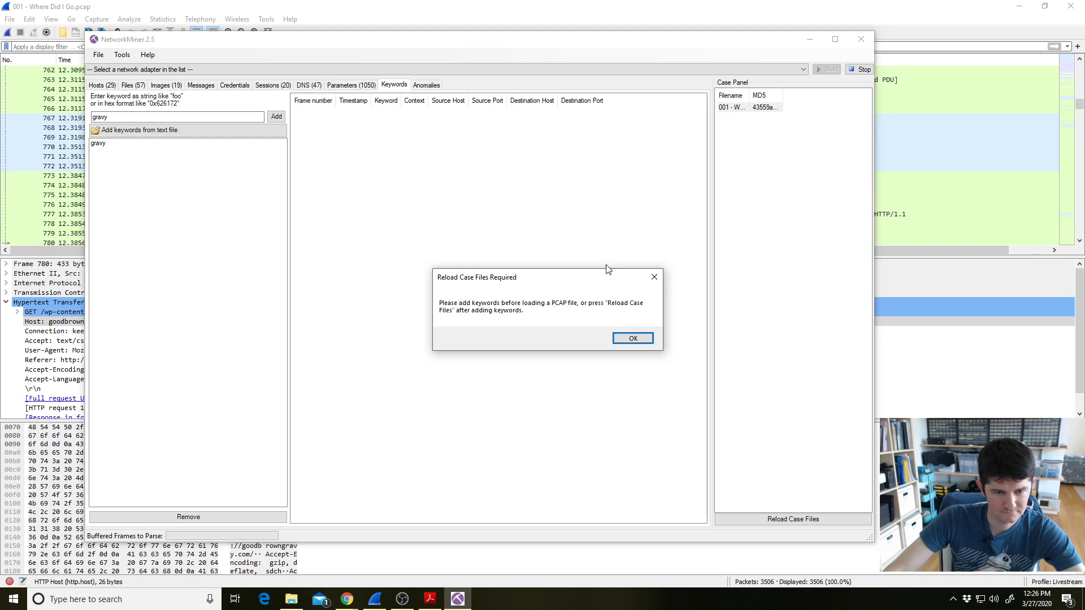
left_click(647, 341)
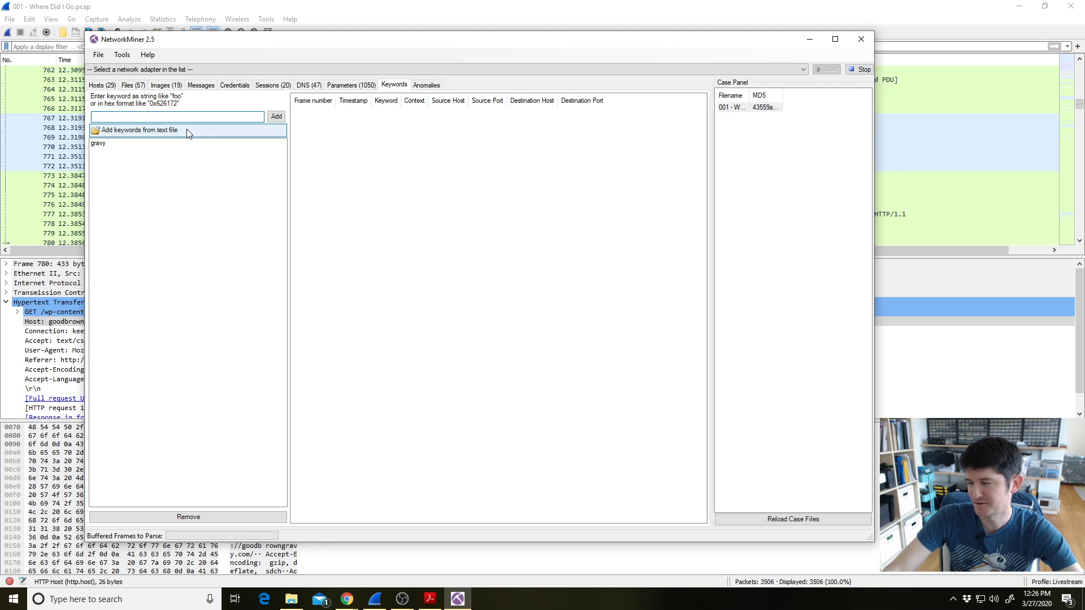
left_click(120, 144)
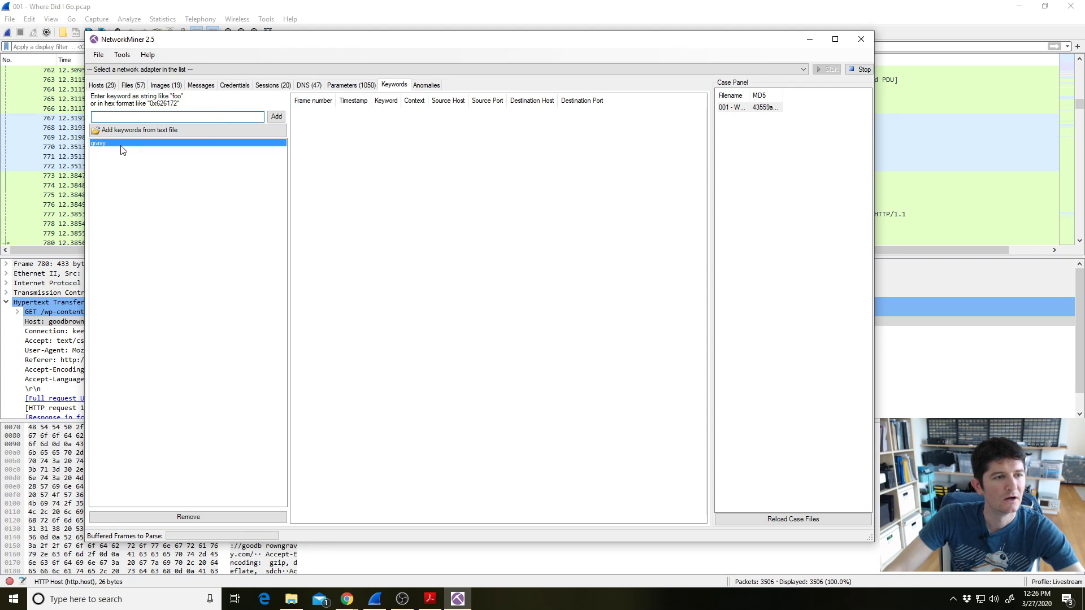
left_click(214, 517)
Check the capture for anomalies and return to the keyword search view
left_click(435, 85)
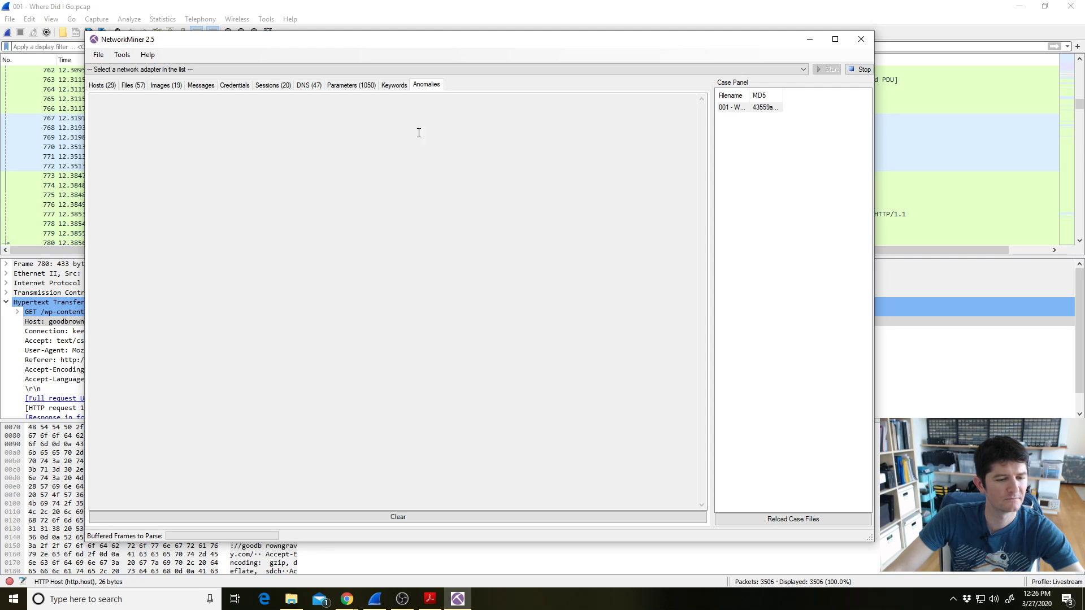
left_click(396, 86)
left_click(439, 85)
left_click(400, 86)
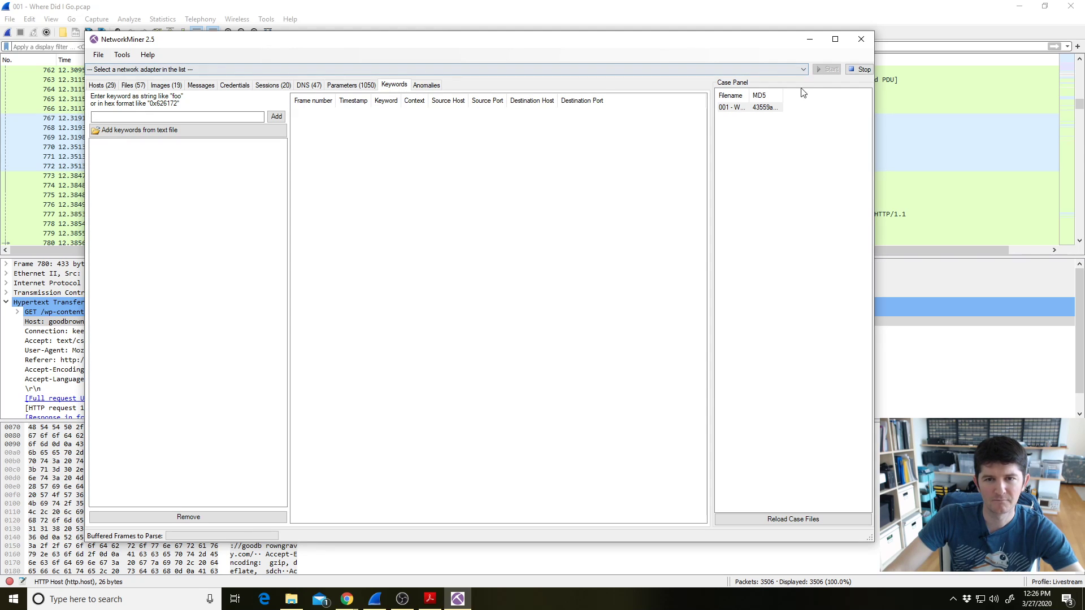
Widen the case file list's columns to show the full capture filename and more of its MD5 hash
left_click_drag(750, 94, 863, 97)
left_click(807, 106)
mouse_move(783, 95)
left_mouse_down()
mouse_move(811, 95)
mouse_move(795, 96)
left_mouse_up()
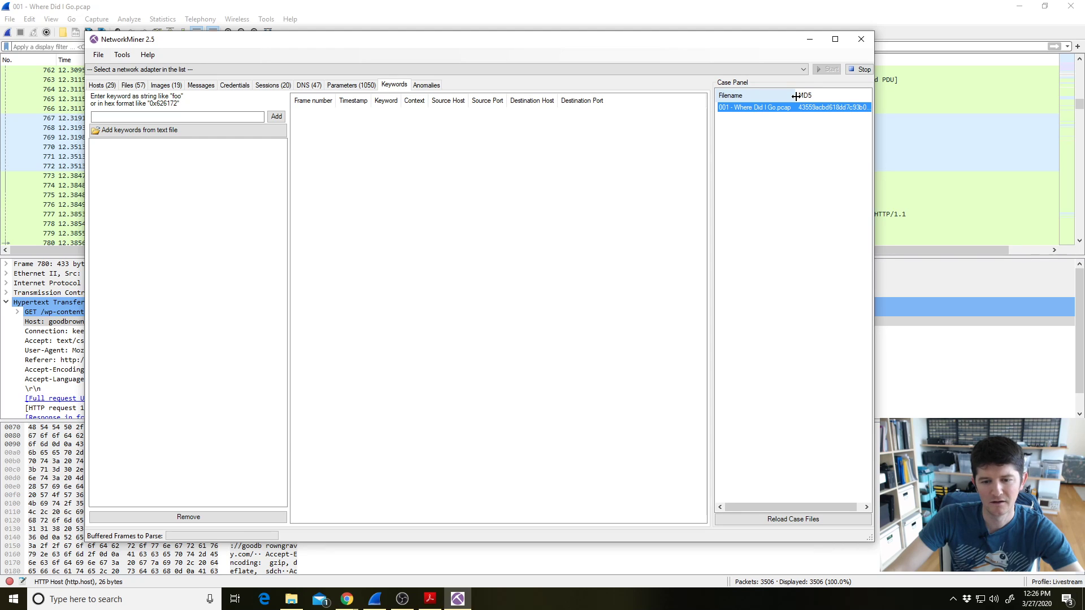
left_click_drag(811, 507, 790, 503)
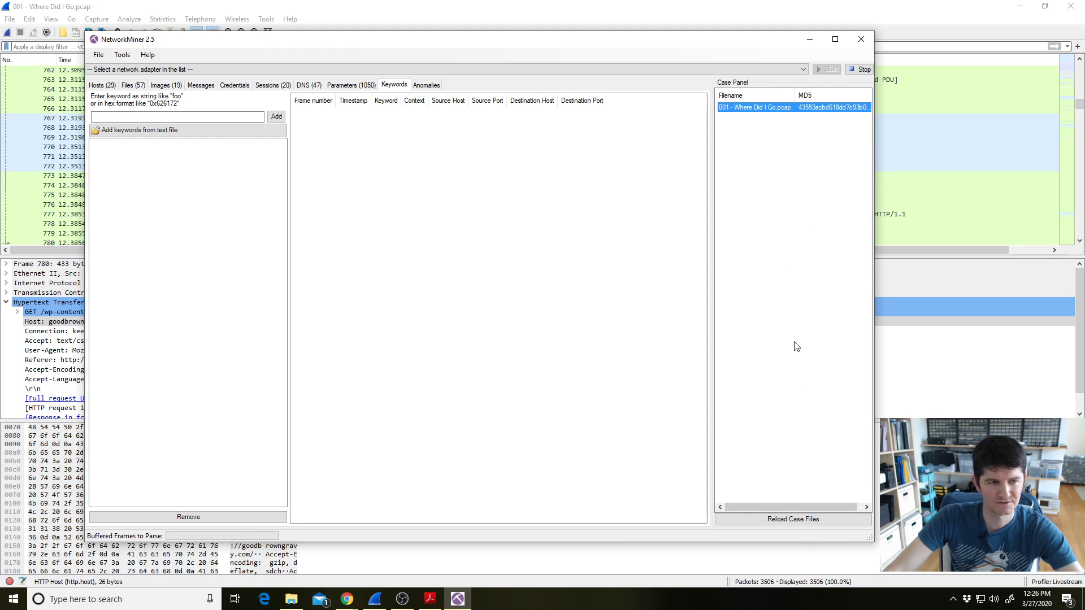
Return to the host list, move the window aside, and inspect the 192.168.1.2 (Windows) and 199.16.156.120 hosts
left_click(116, 86)
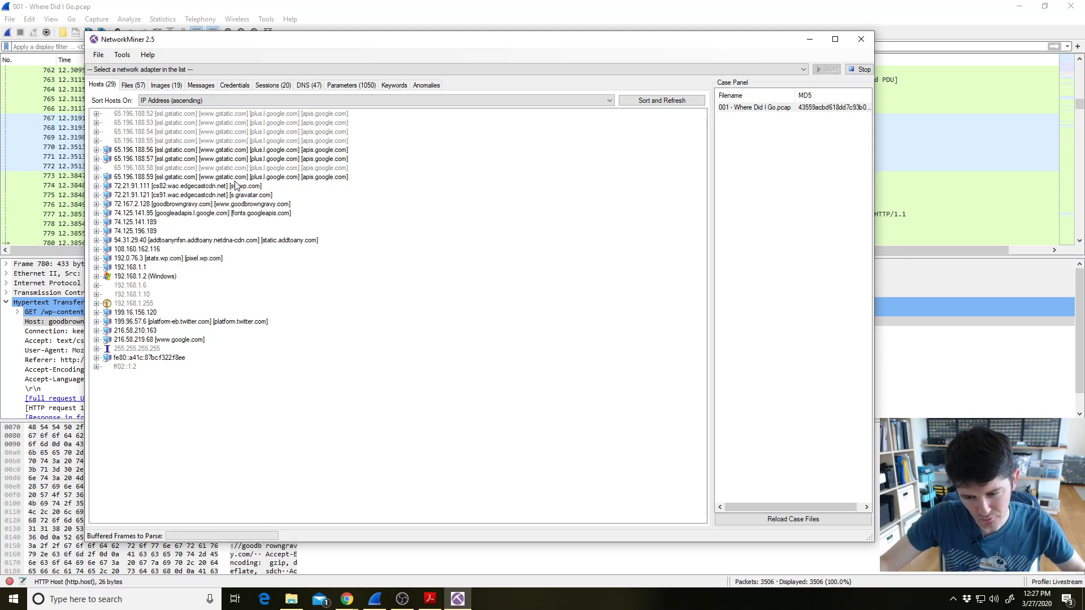
left_click_drag(313, 42, 412, 45)
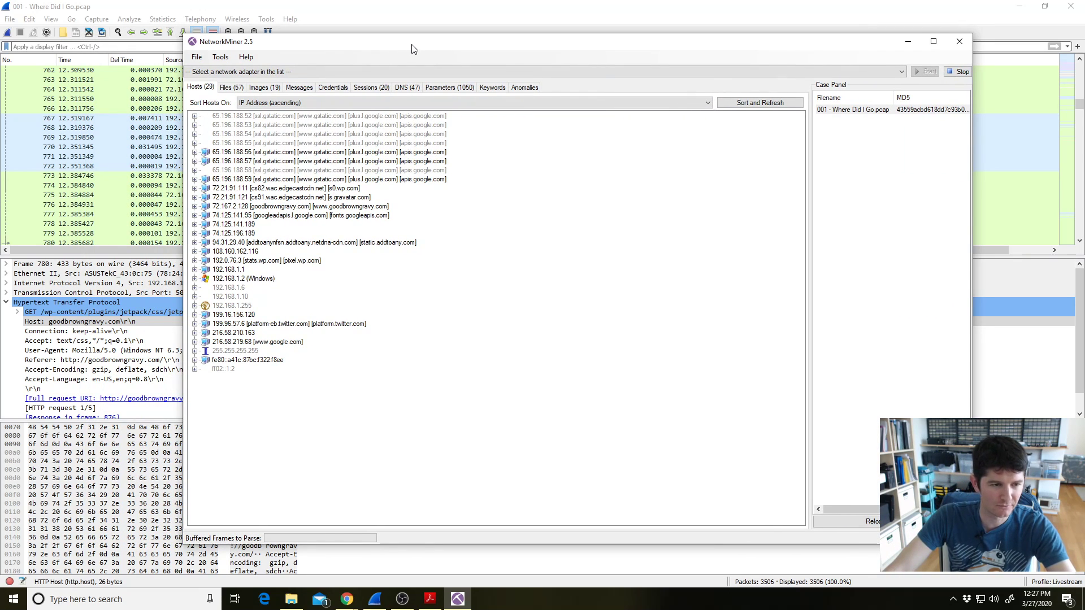
left_click(194, 279)
left_click(194, 279)
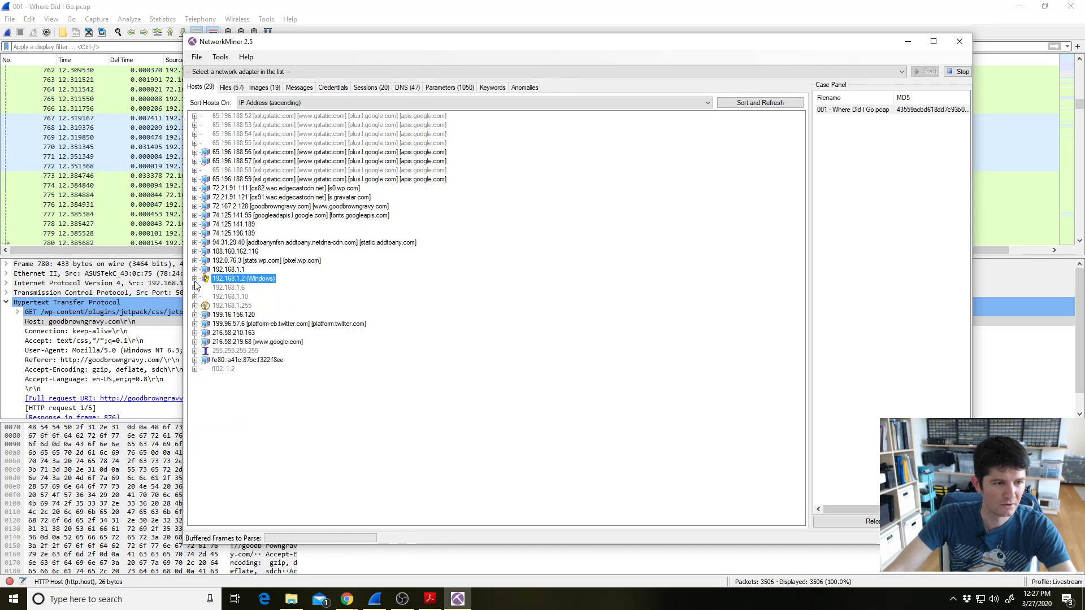
left_click(195, 314)
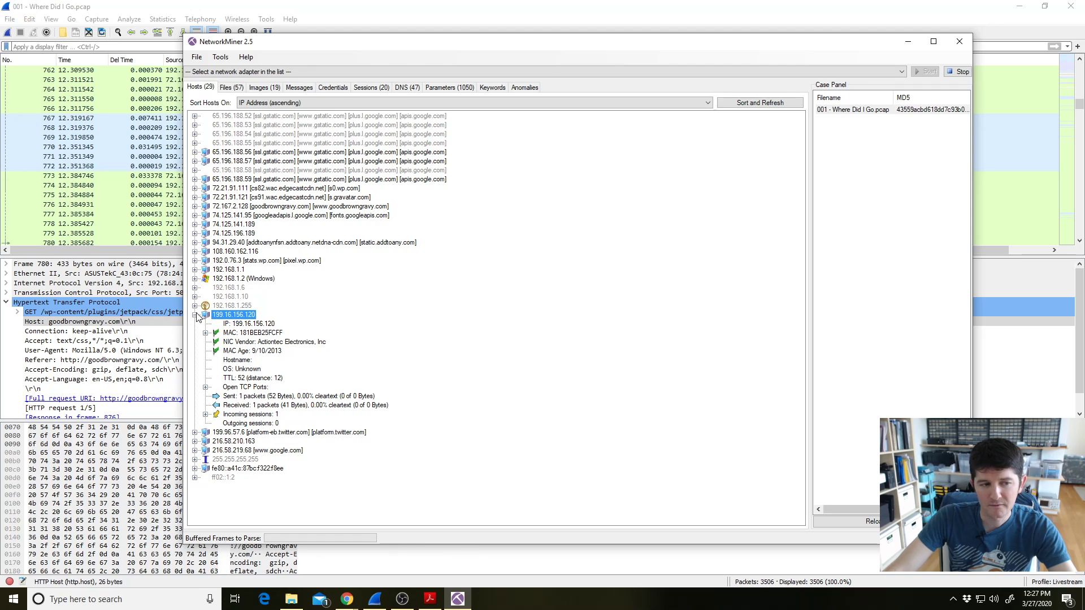
left_click(194, 314)
Examine the details of host 74.125.196.189, including its NIC vendor, MAC age, open TCP ports, and sent and received packets
left_click(195, 234)
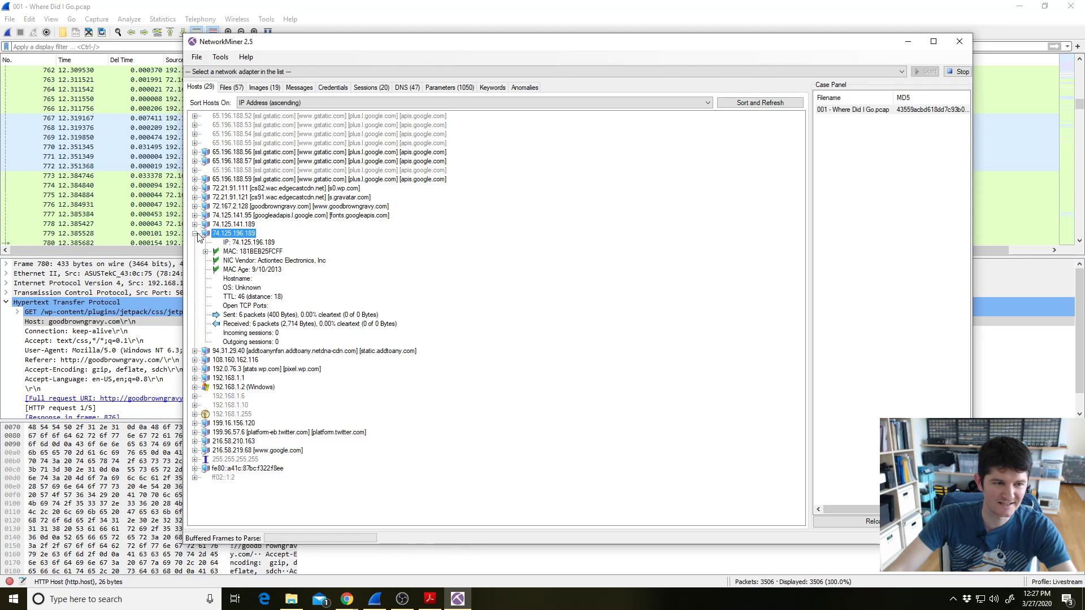
left_click(284, 261)
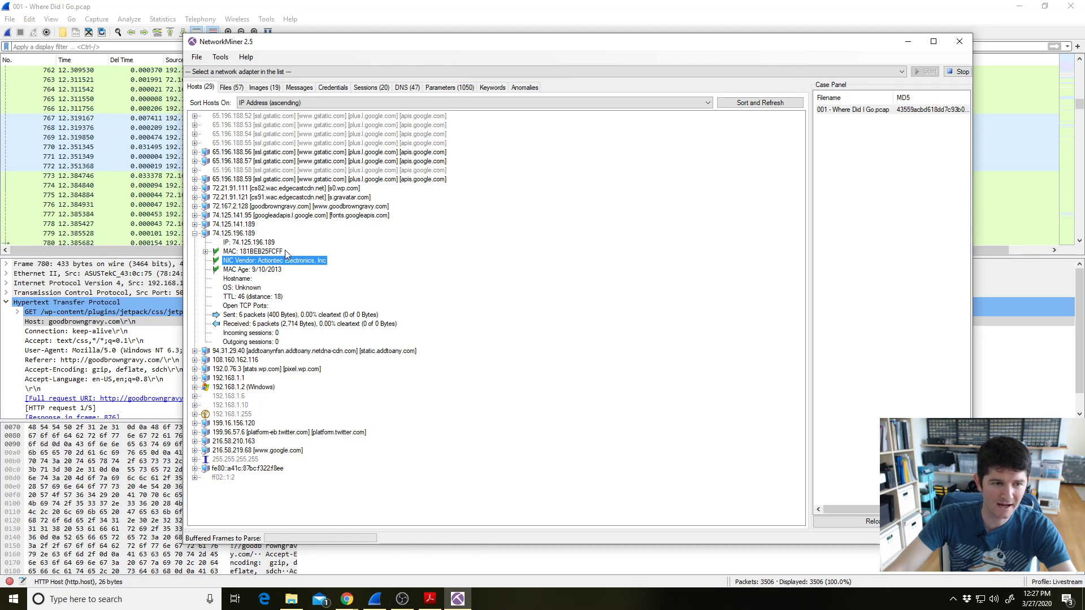
left_click(280, 269)
left_click(289, 279)
left_click(296, 306)
left_click(298, 315)
left_click(312, 324)
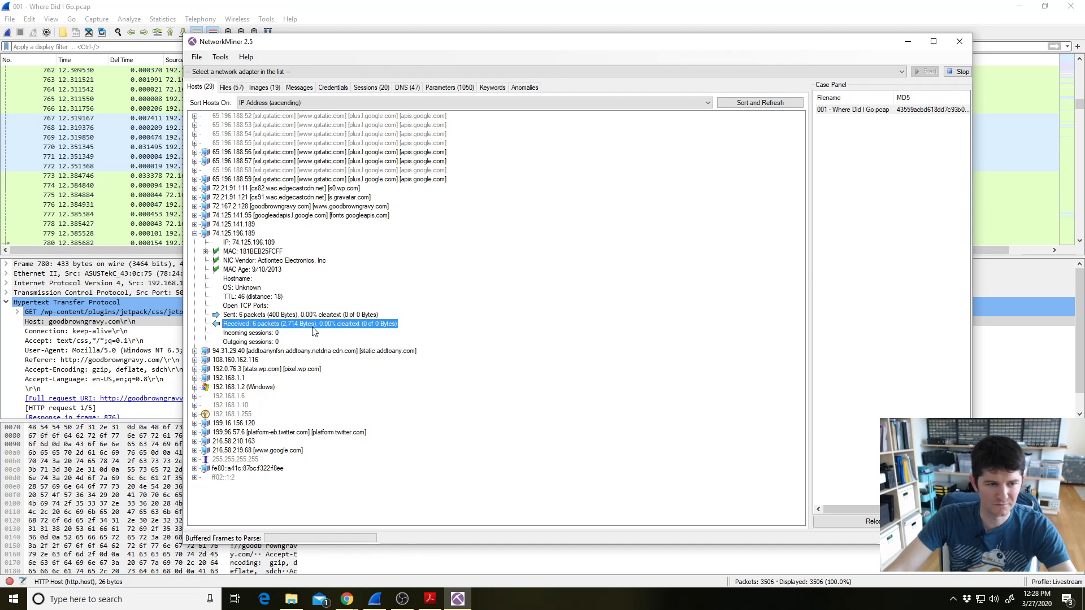
left_click(315, 315)
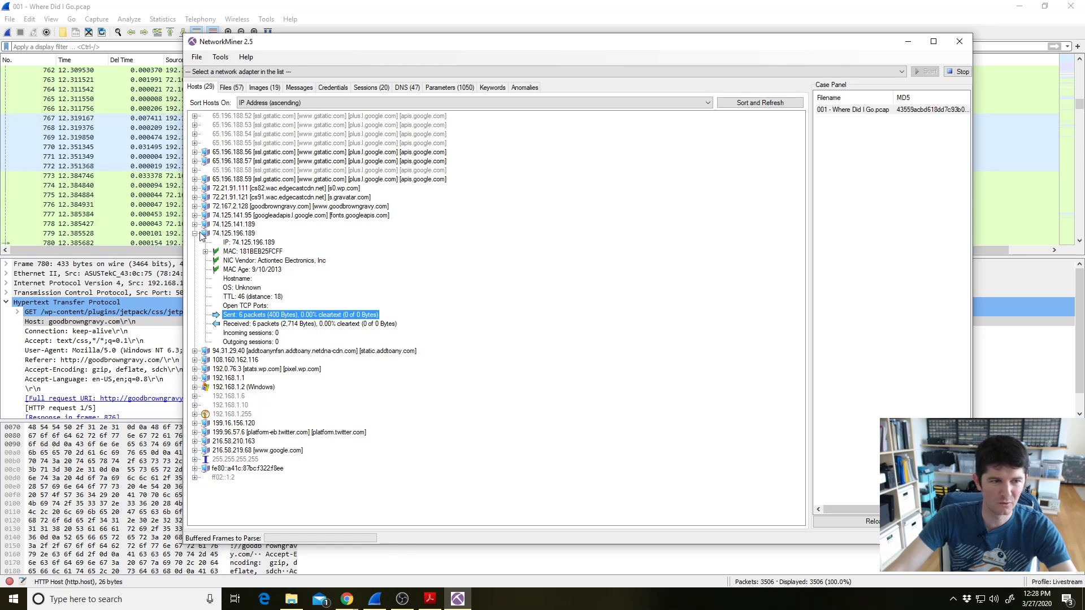
left_click(195, 233)
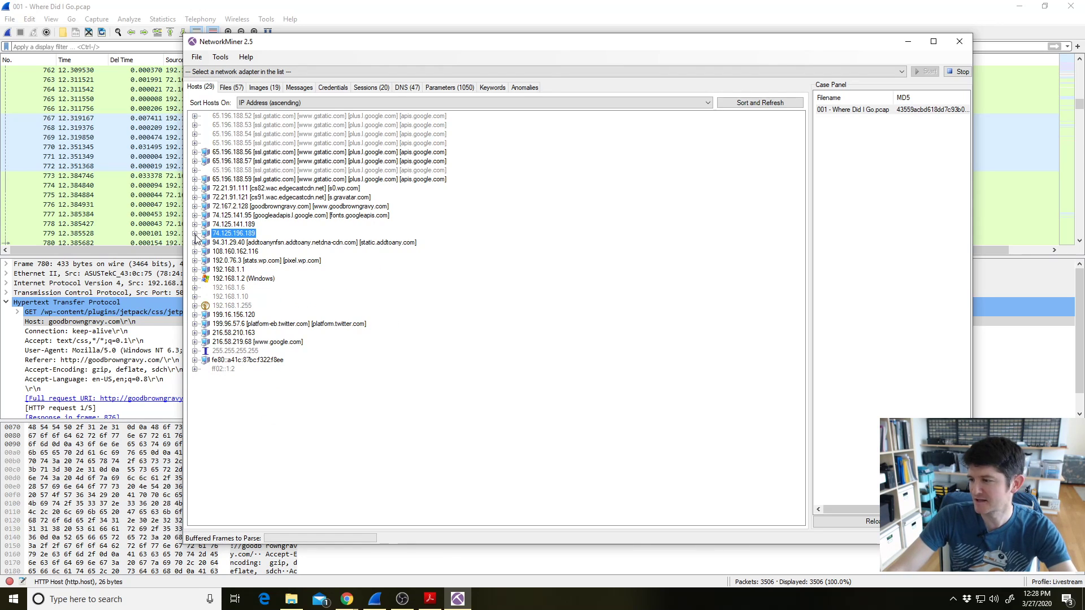
Close NetworkMiner and review the file formats for saving the capture, picking Wireshark/tcpdump pcap, and leave without saving
left_click(958, 48)
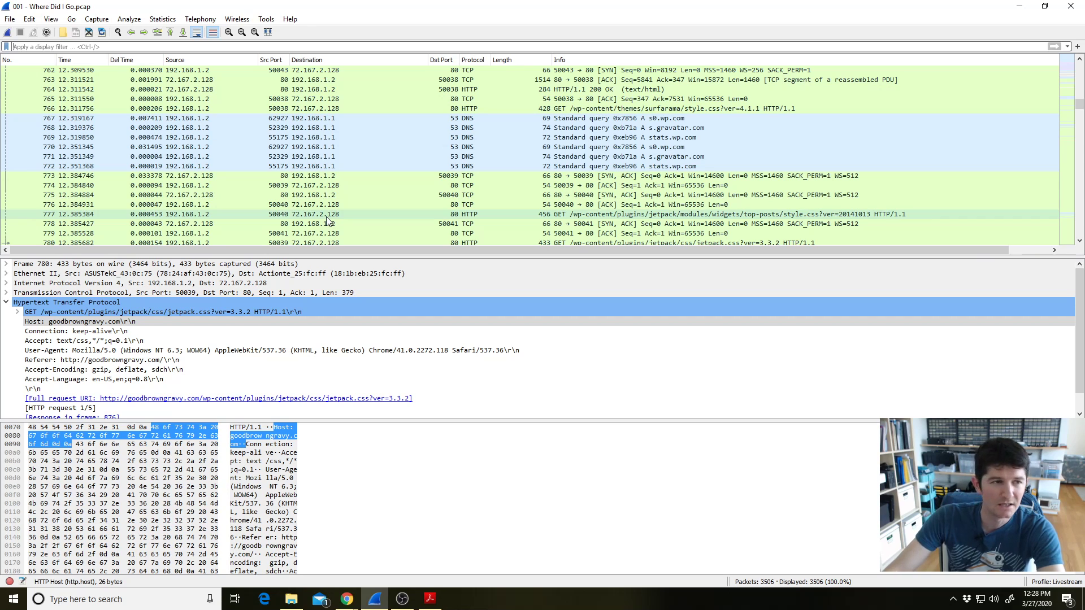
left_click(15, 22)
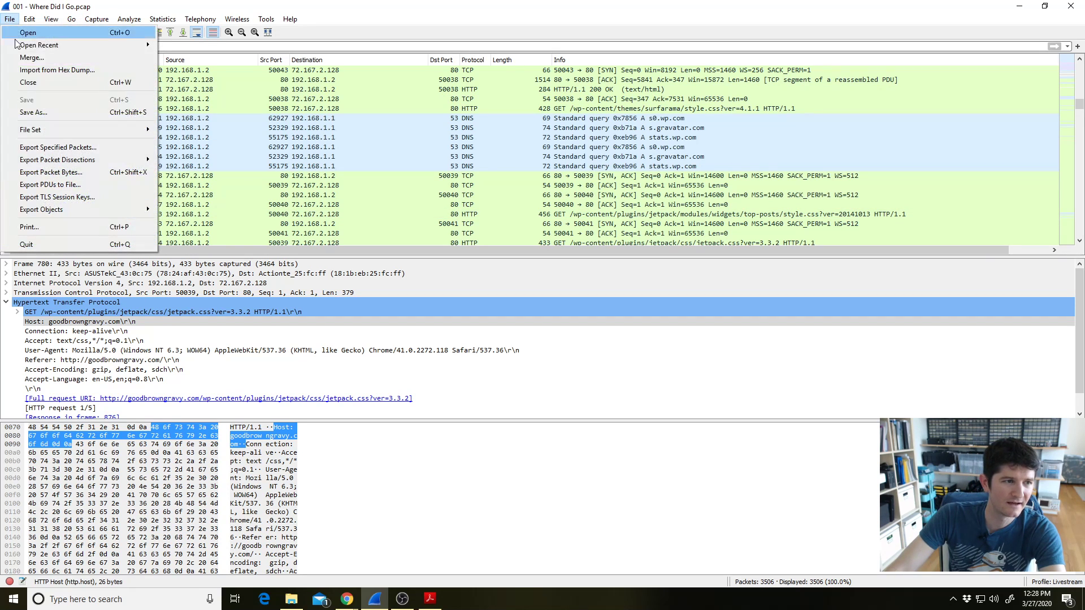
left_click(40, 111)
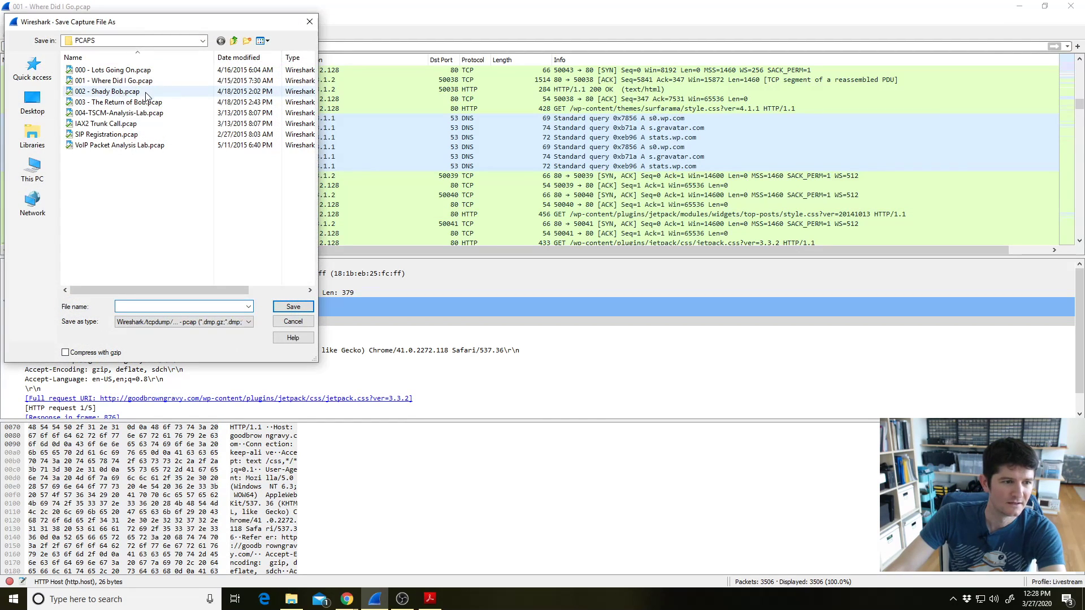
left_click(243, 326)
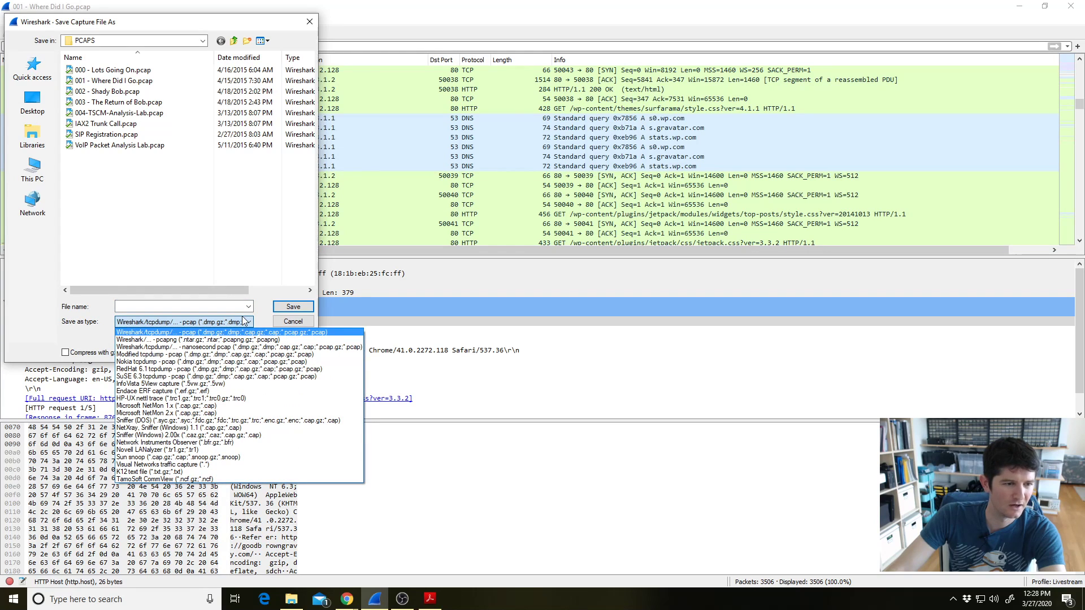
left_click(231, 334)
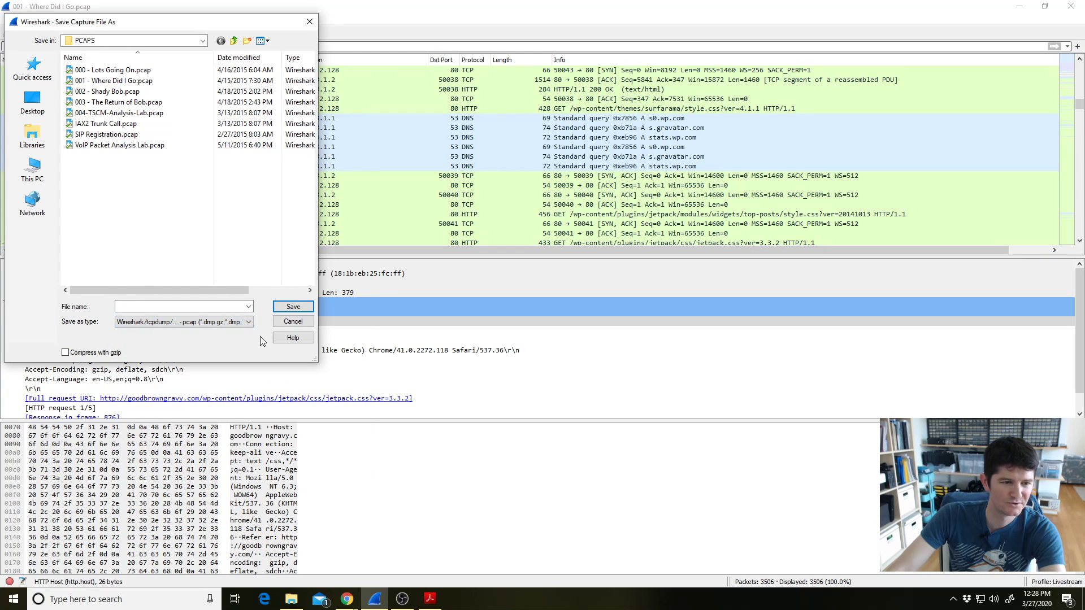
left_click(292, 322)
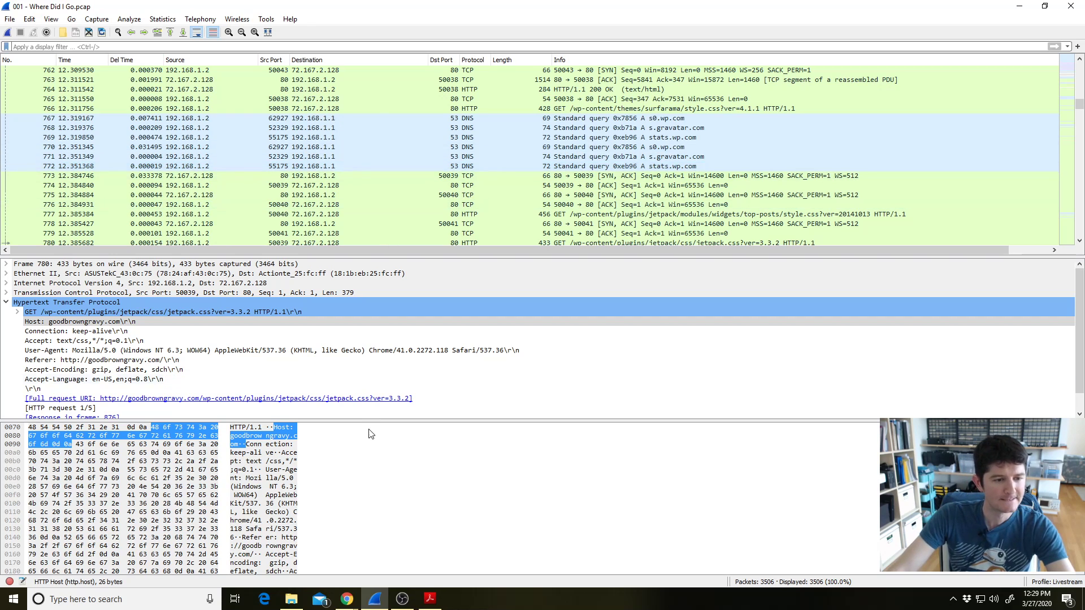
Switch to Adobe Acrobat Reader, close and reopen the Live_Stream_Wireshark PDF, and set its zoom to 75%
scroll(365, 397, "down", 1)
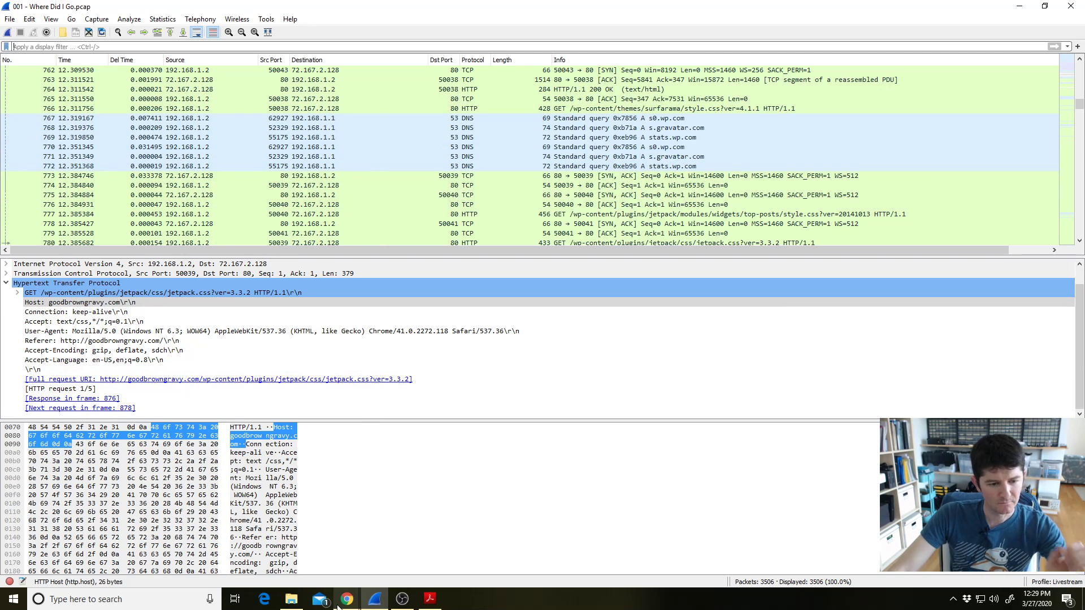
mouse_move(341, 605)
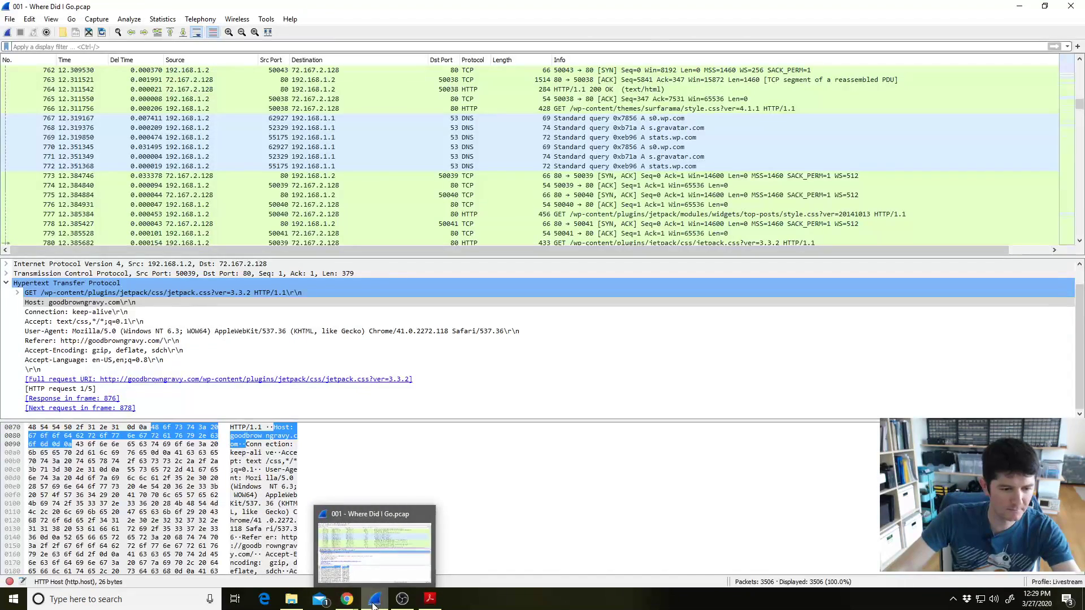
left_click(429, 599)
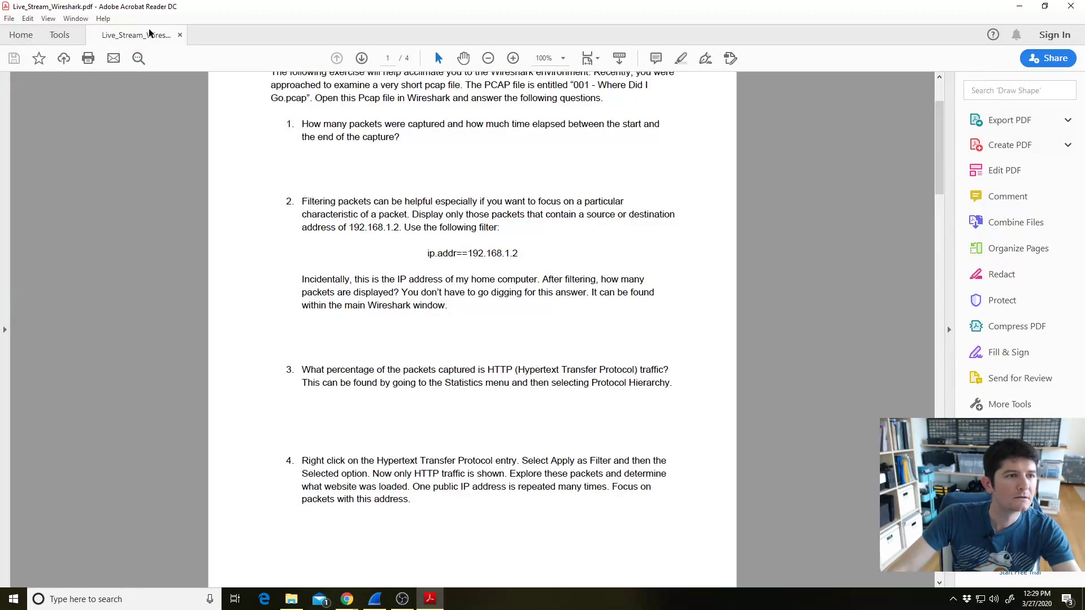
left_click(180, 35)
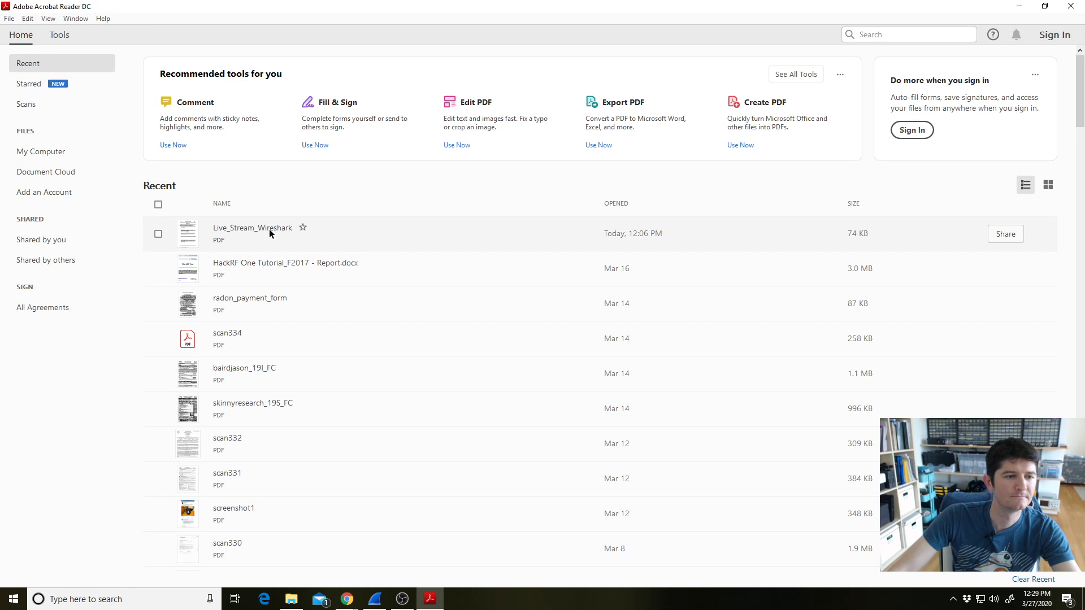
left_click(355, 236)
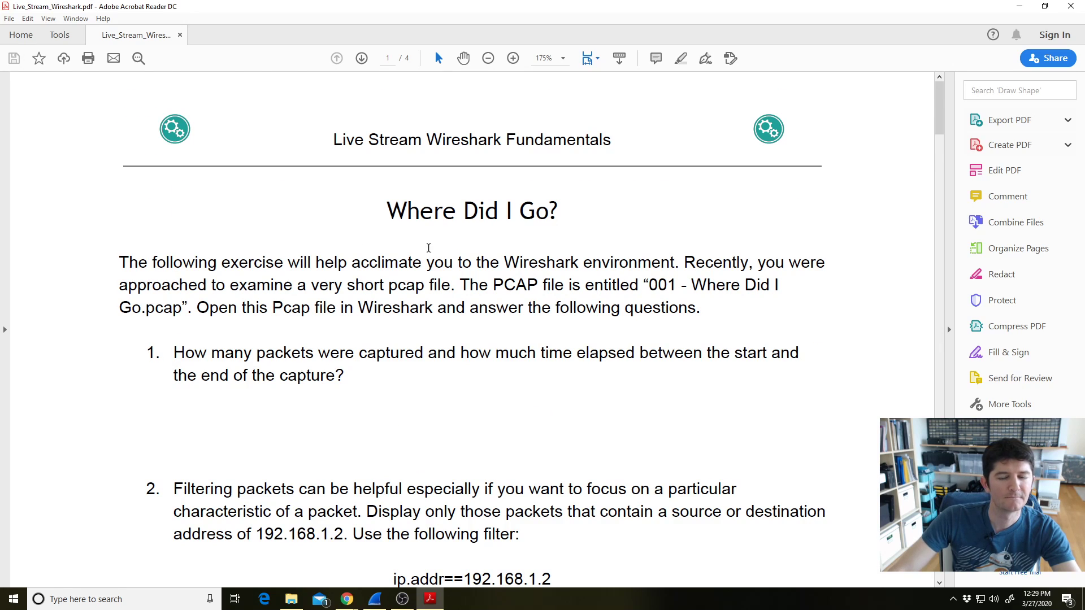
scroll(428, 249, "down", 3)
left_click(563, 60)
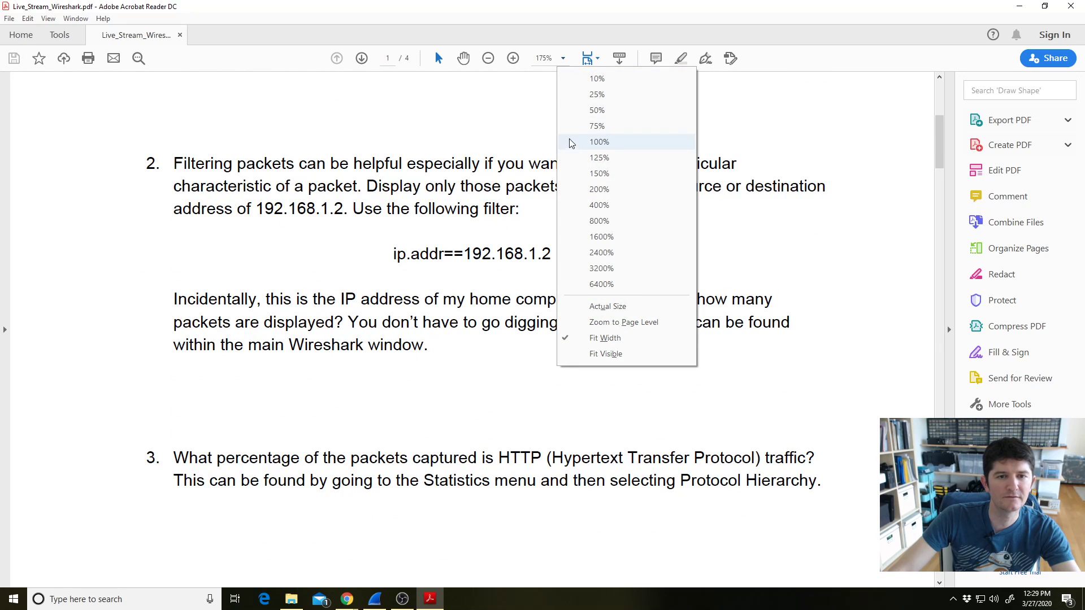
left_click(572, 127)
Look through the Shady Bob exercise in the PDF, from its introduction to bonus question 11
scroll(539, 234, "down", 3)
scroll(537, 230, "down", 3)
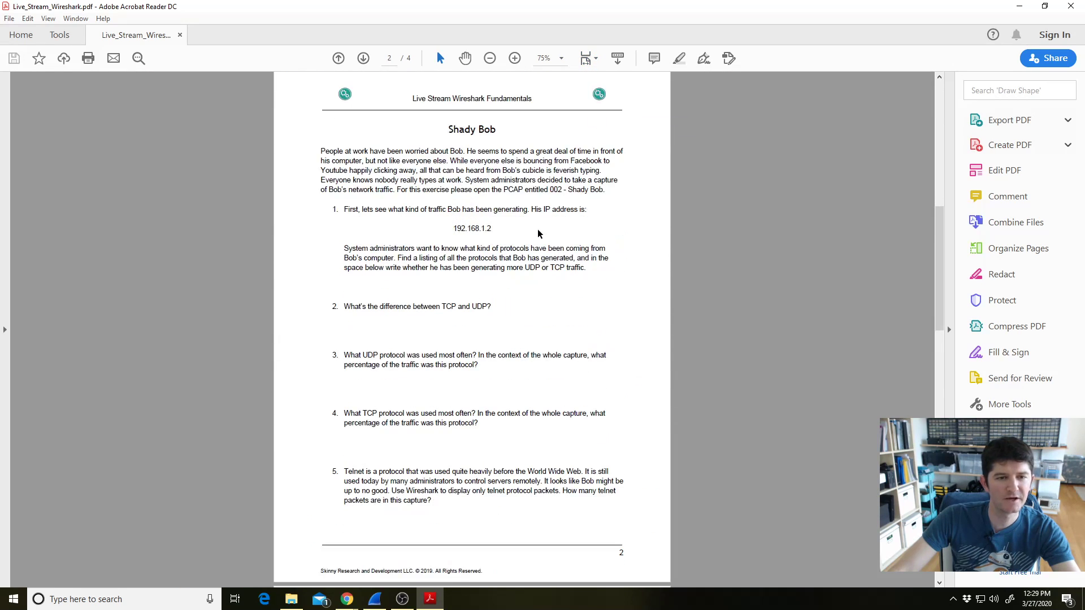
scroll(538, 232, "down", 20)
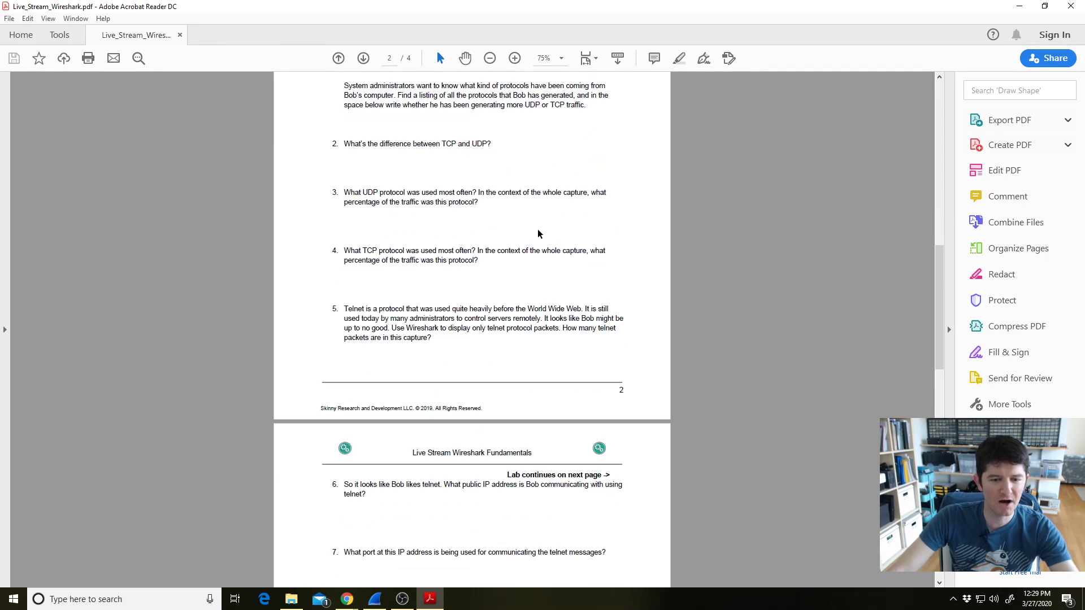
scroll(538, 230, "down", 4)
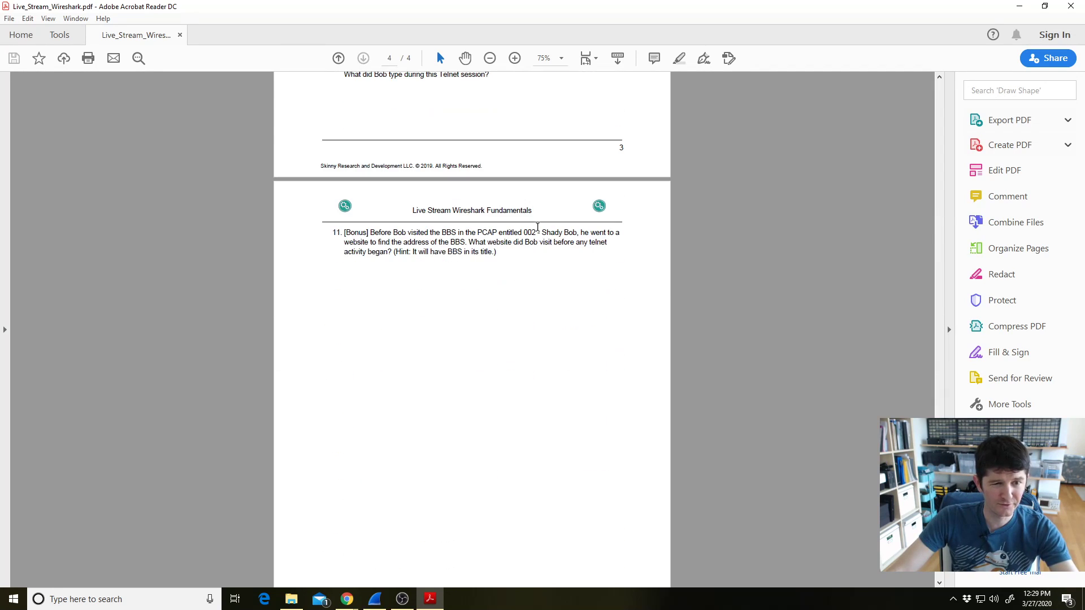
scroll(537, 226, "up", 12)
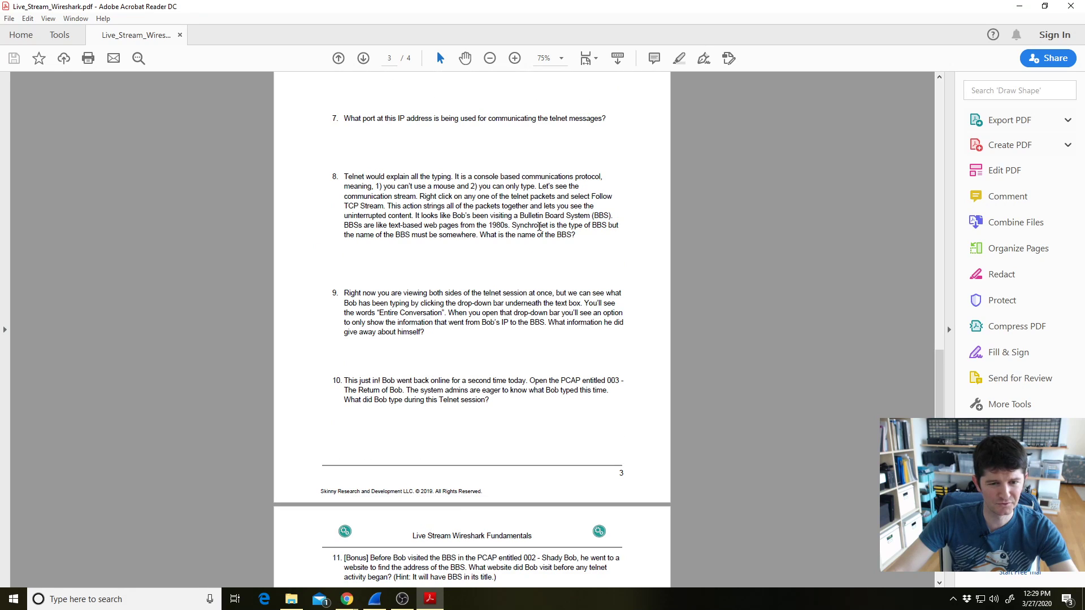
scroll(539, 226, "up", 20)
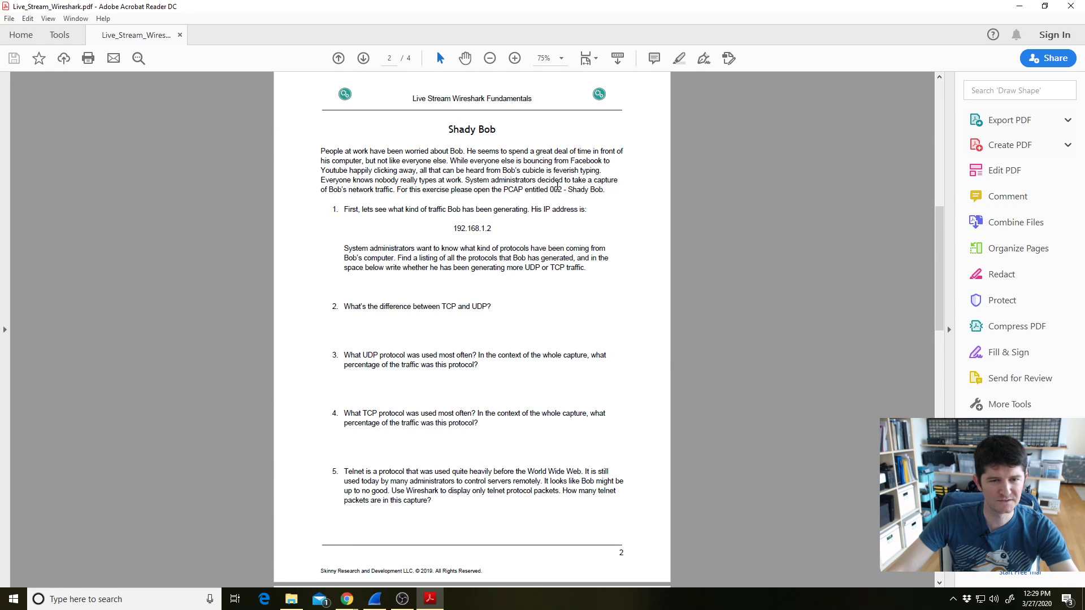
scroll(576, 243, "down", 5)
scroll(577, 243, "down", 20)
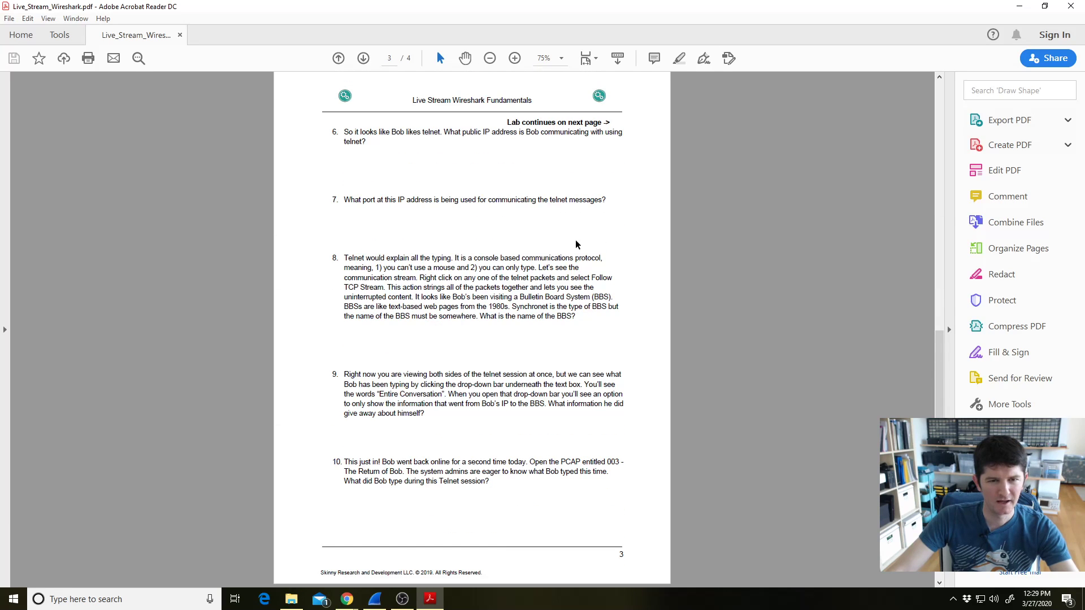
scroll(576, 244, "up", 6)
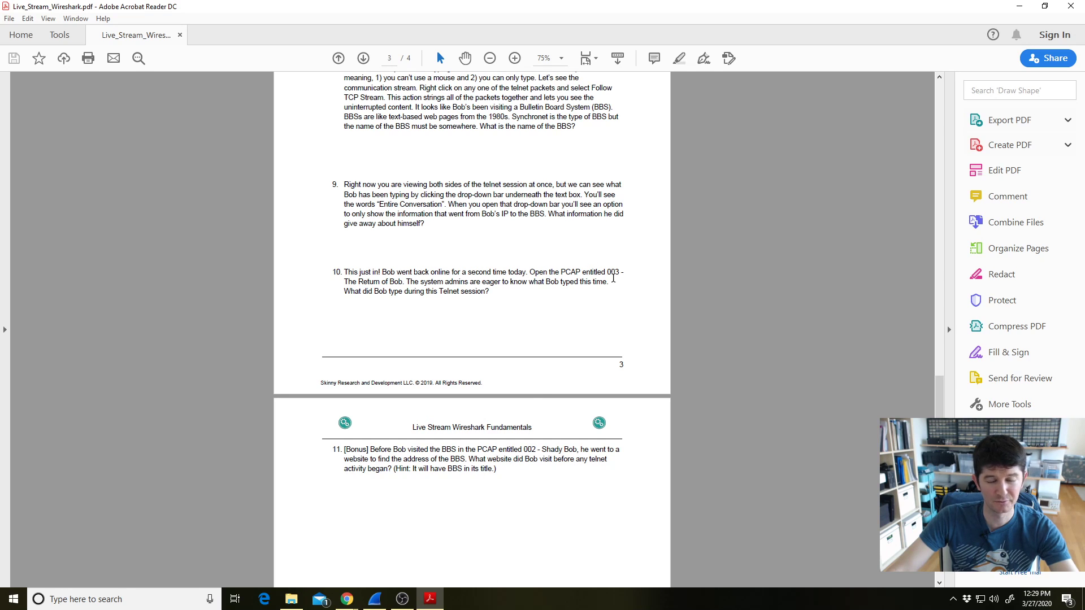
Return to the first page of the PDF and look over the "Where Did I Go?" questions
scroll(613, 278, "up", 20)
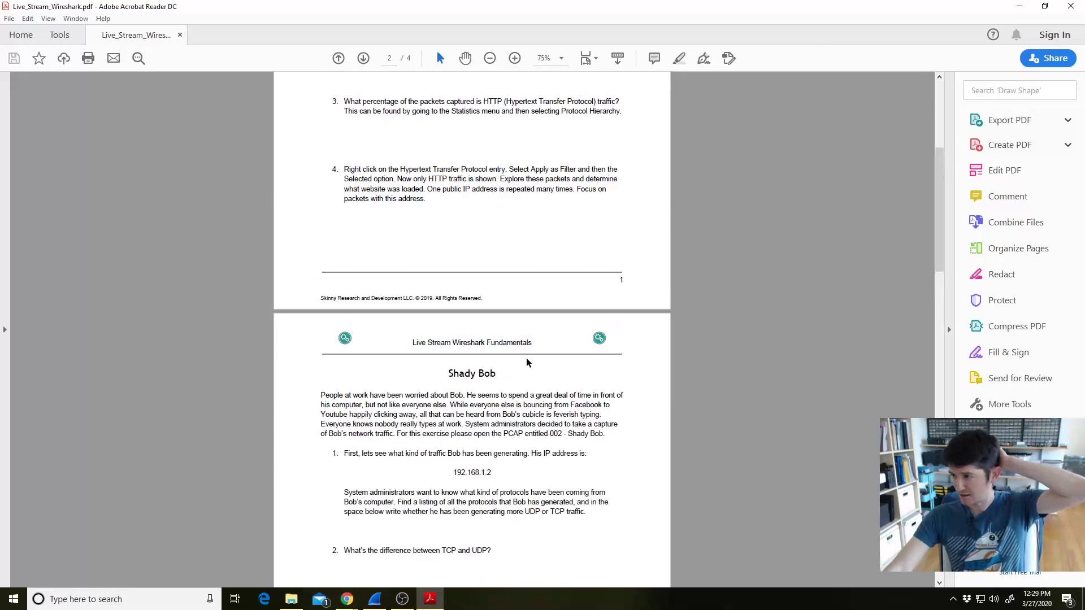
scroll(527, 359, "up", 10)
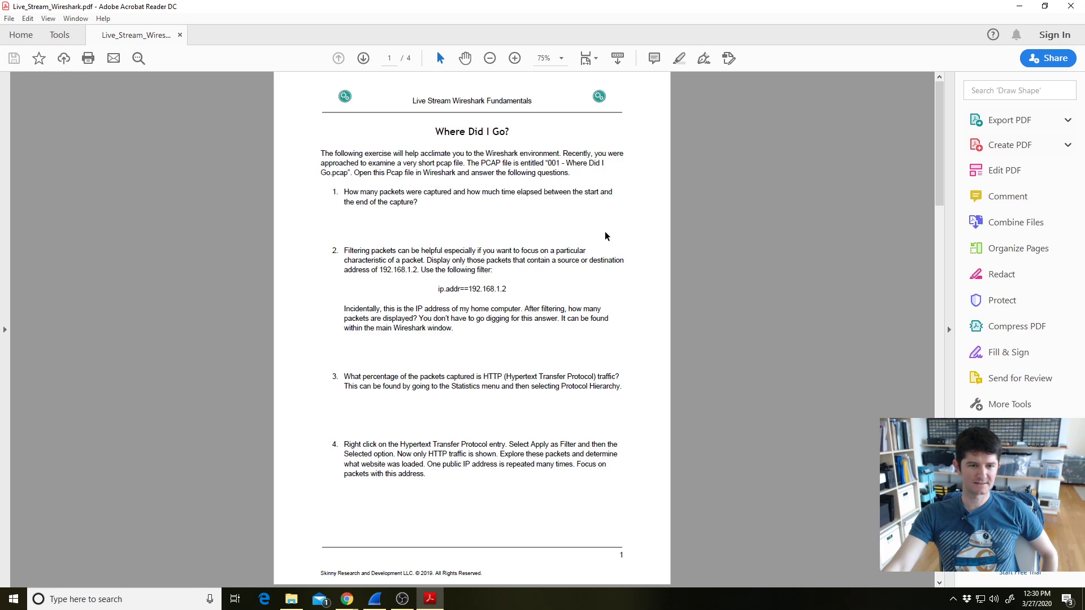
scroll(940, 137, "down", 6)
scroll(916, 252, "up", 8)
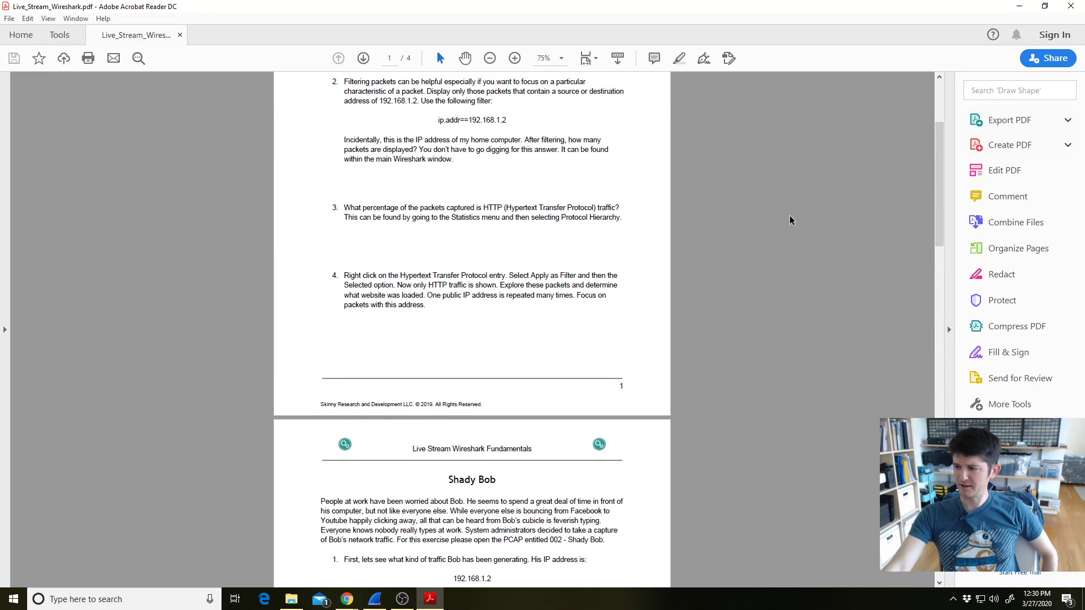
scroll(557, 322, "up", 3)
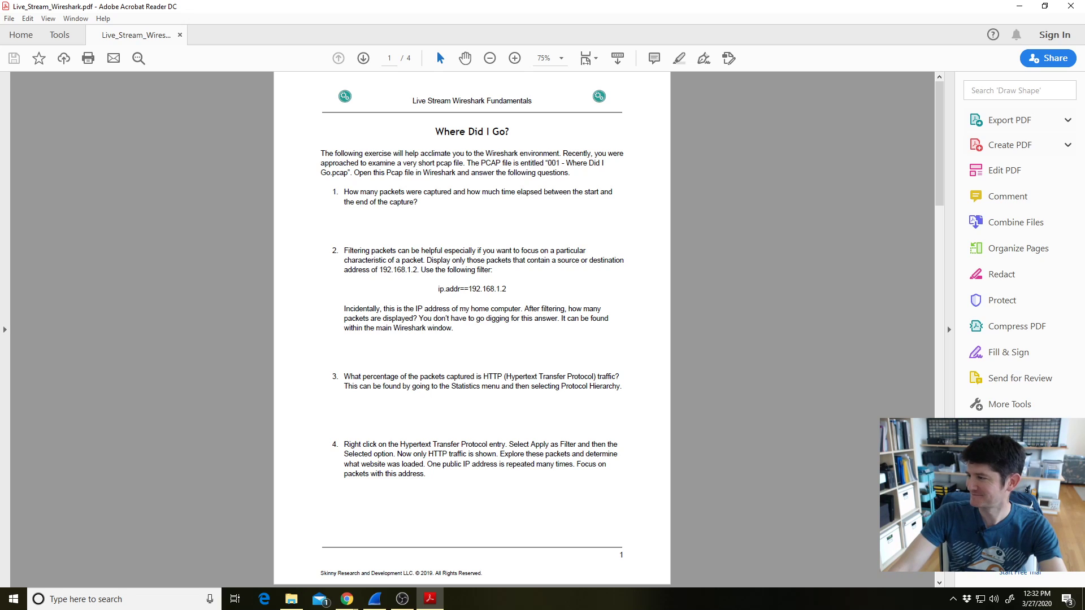
key("alt+Tab")
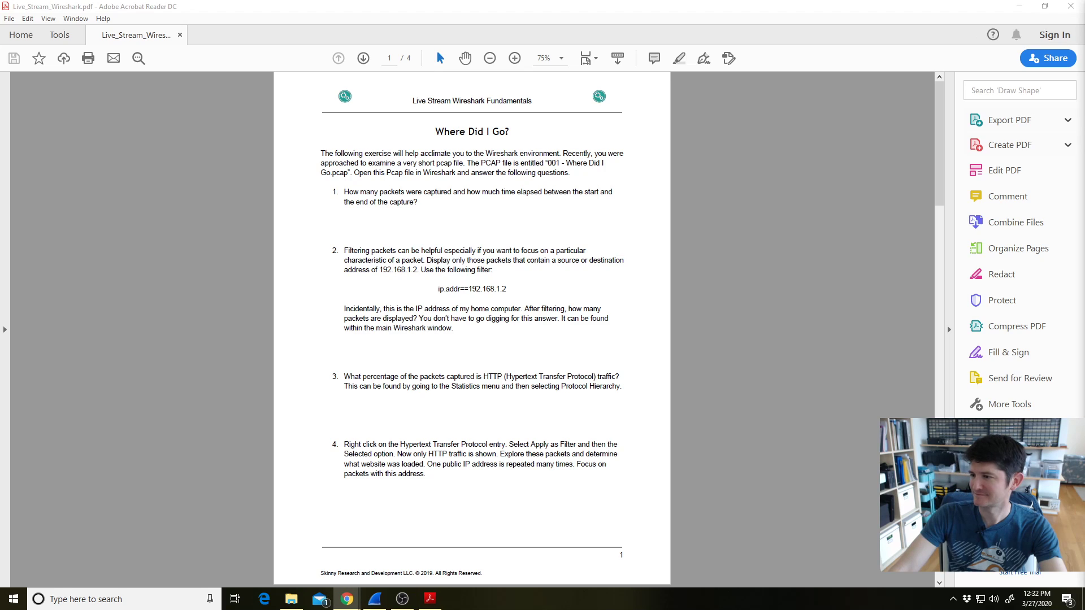